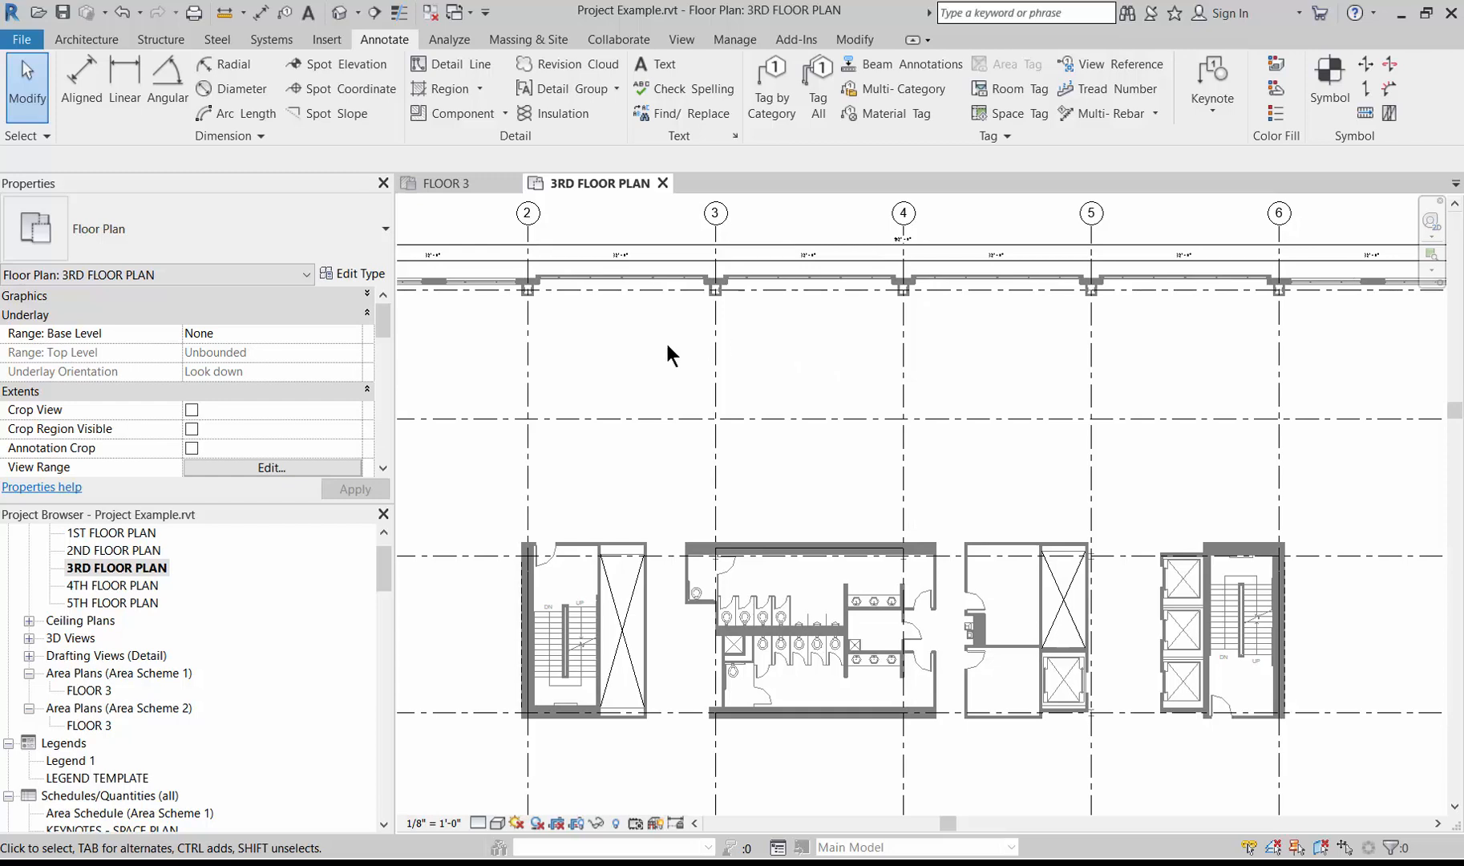
# In the FLOOR 3 area plan, create a new design option set and make Option 1 (primary) the active option
pyautogui.click(435, 184)
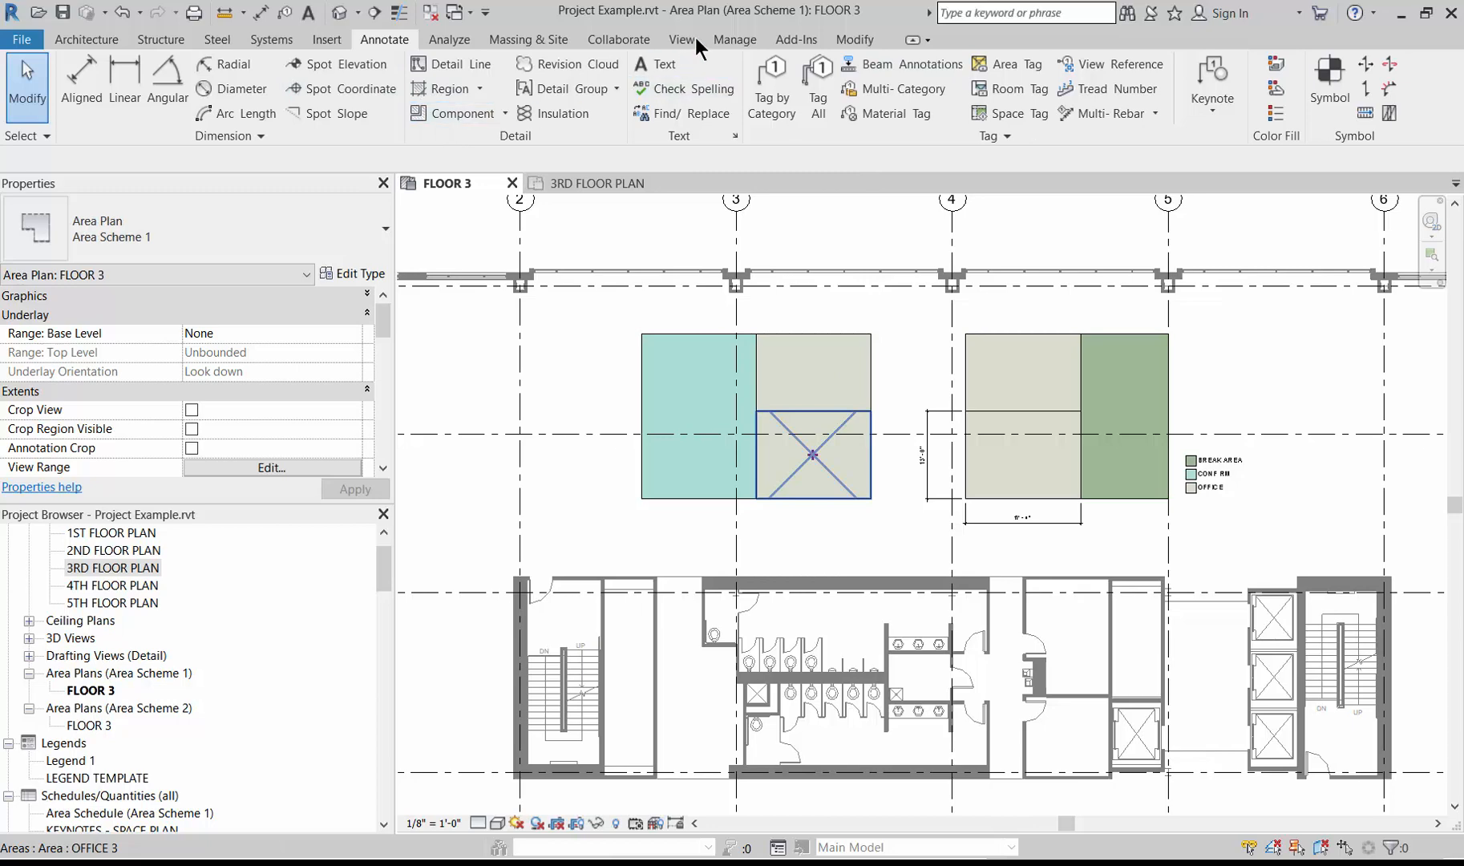
pyautogui.click(728, 43)
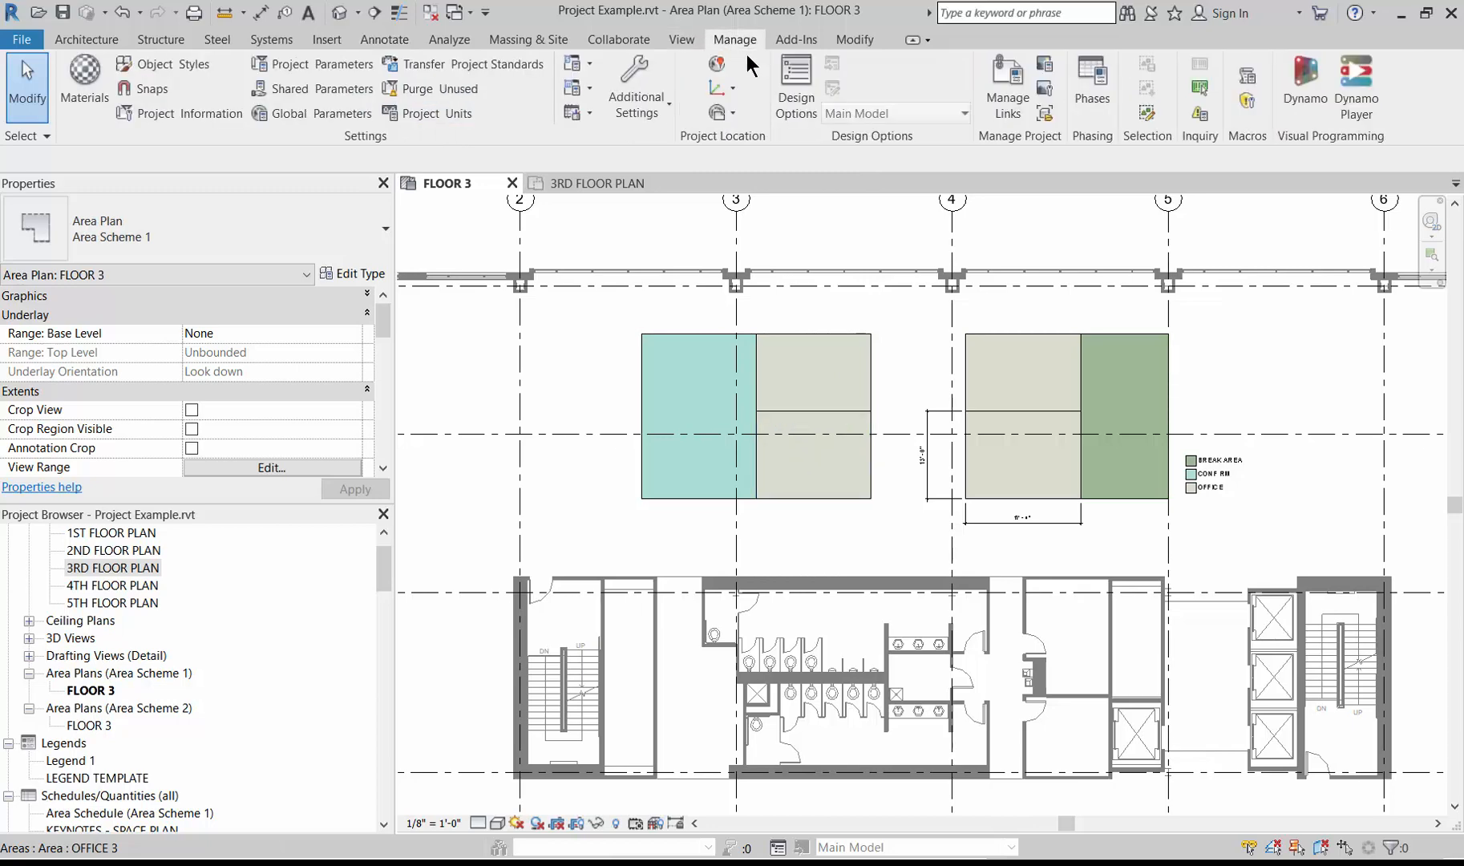
pyautogui.click(796, 102)
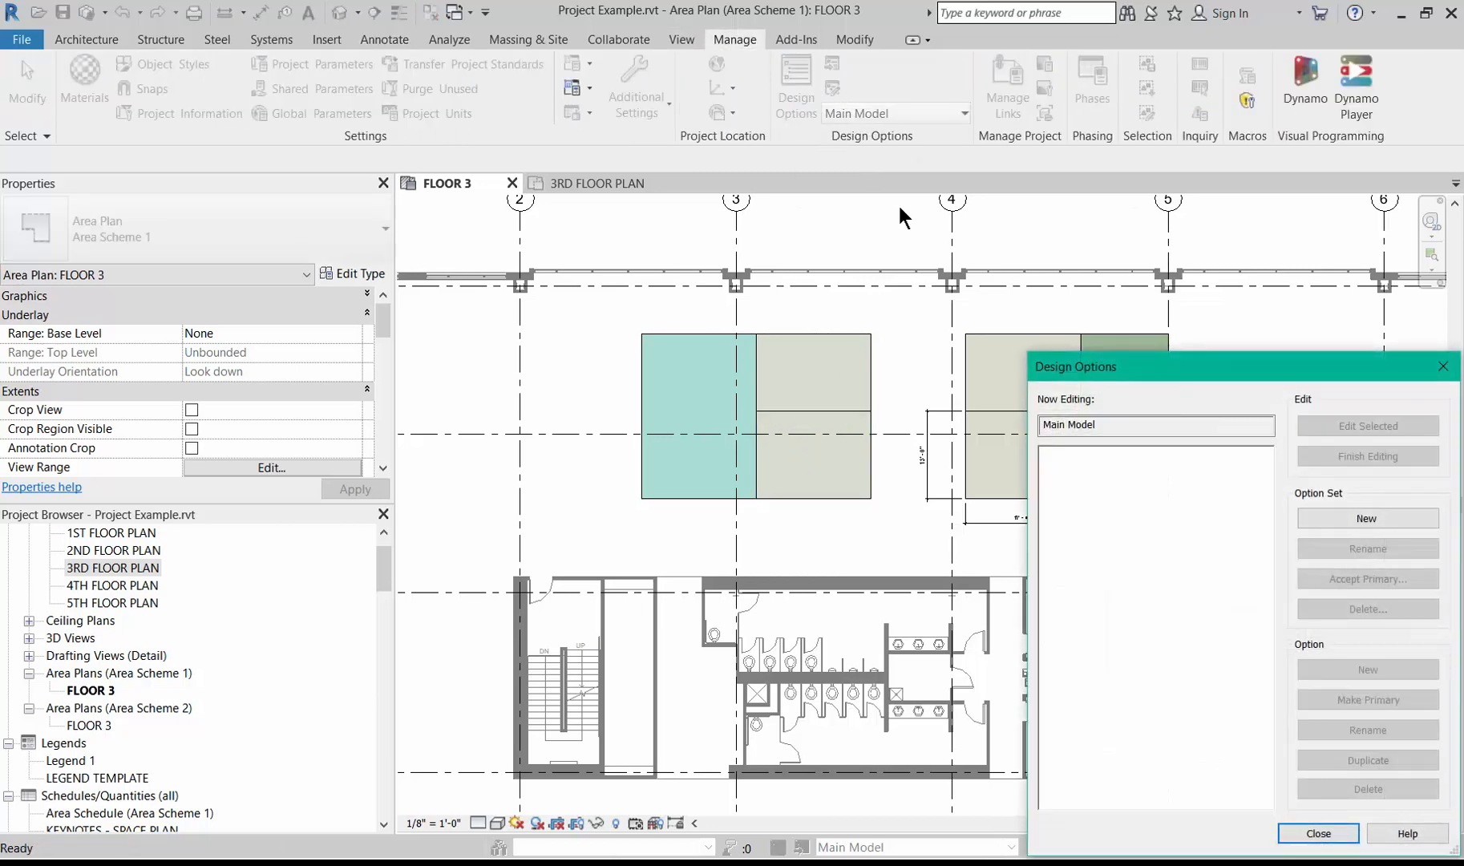
pyautogui.moveTo(1178, 371); pyautogui.dragTo(501, 194)
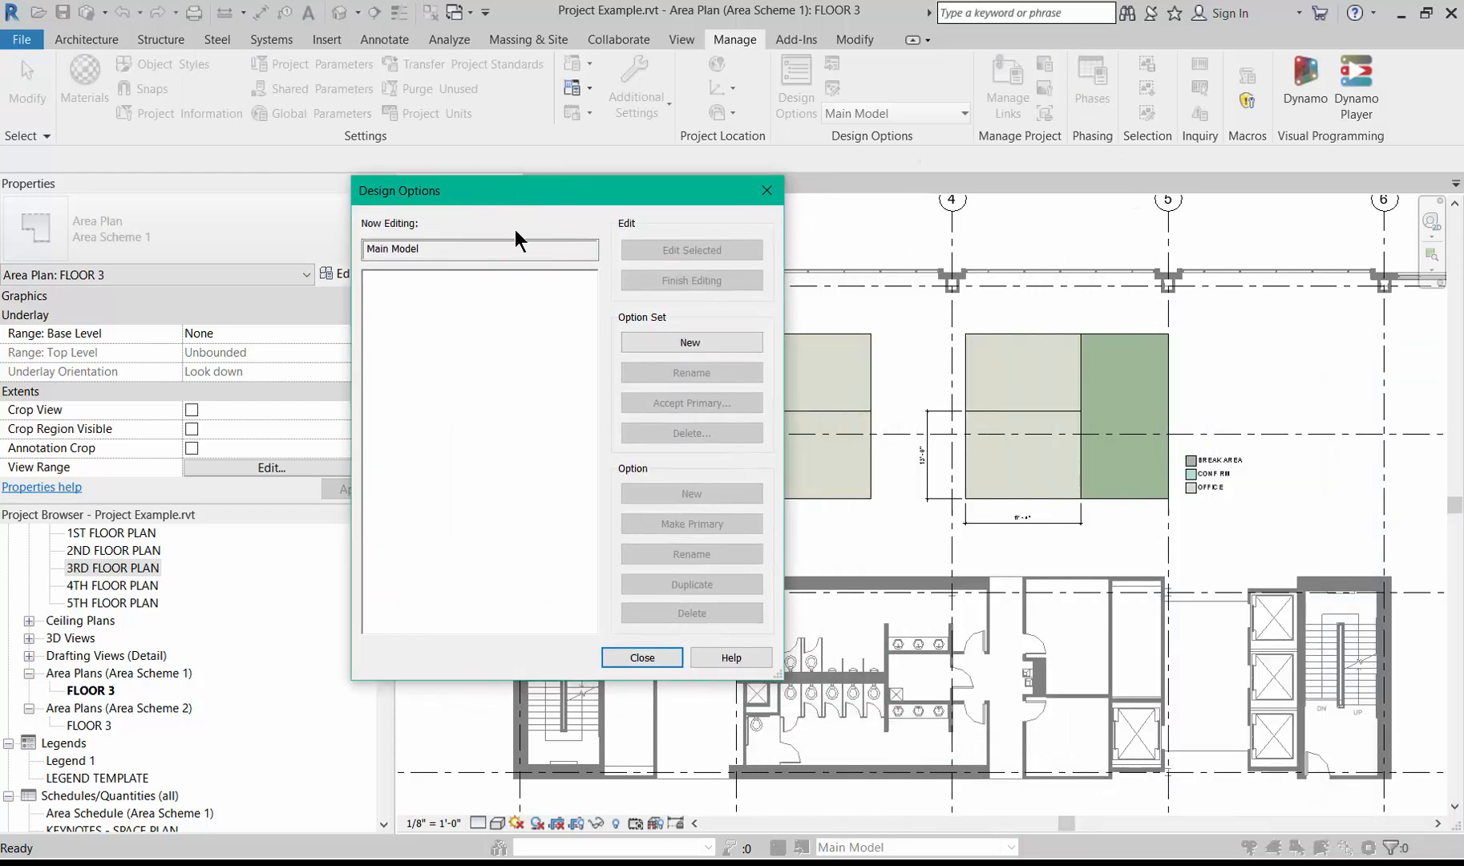
pyautogui.click(693, 344)
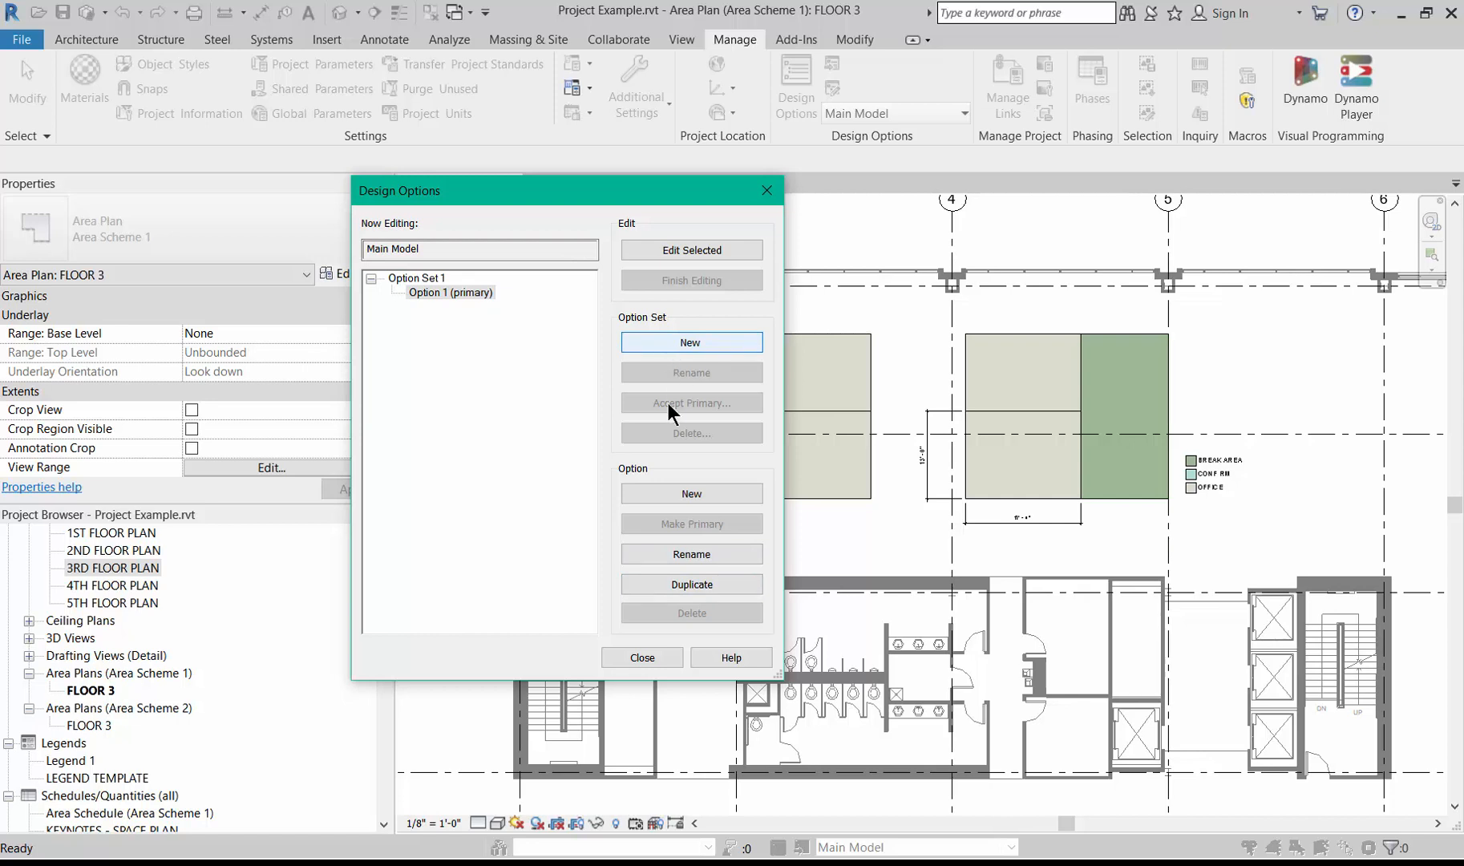
pyautogui.click(642, 656)
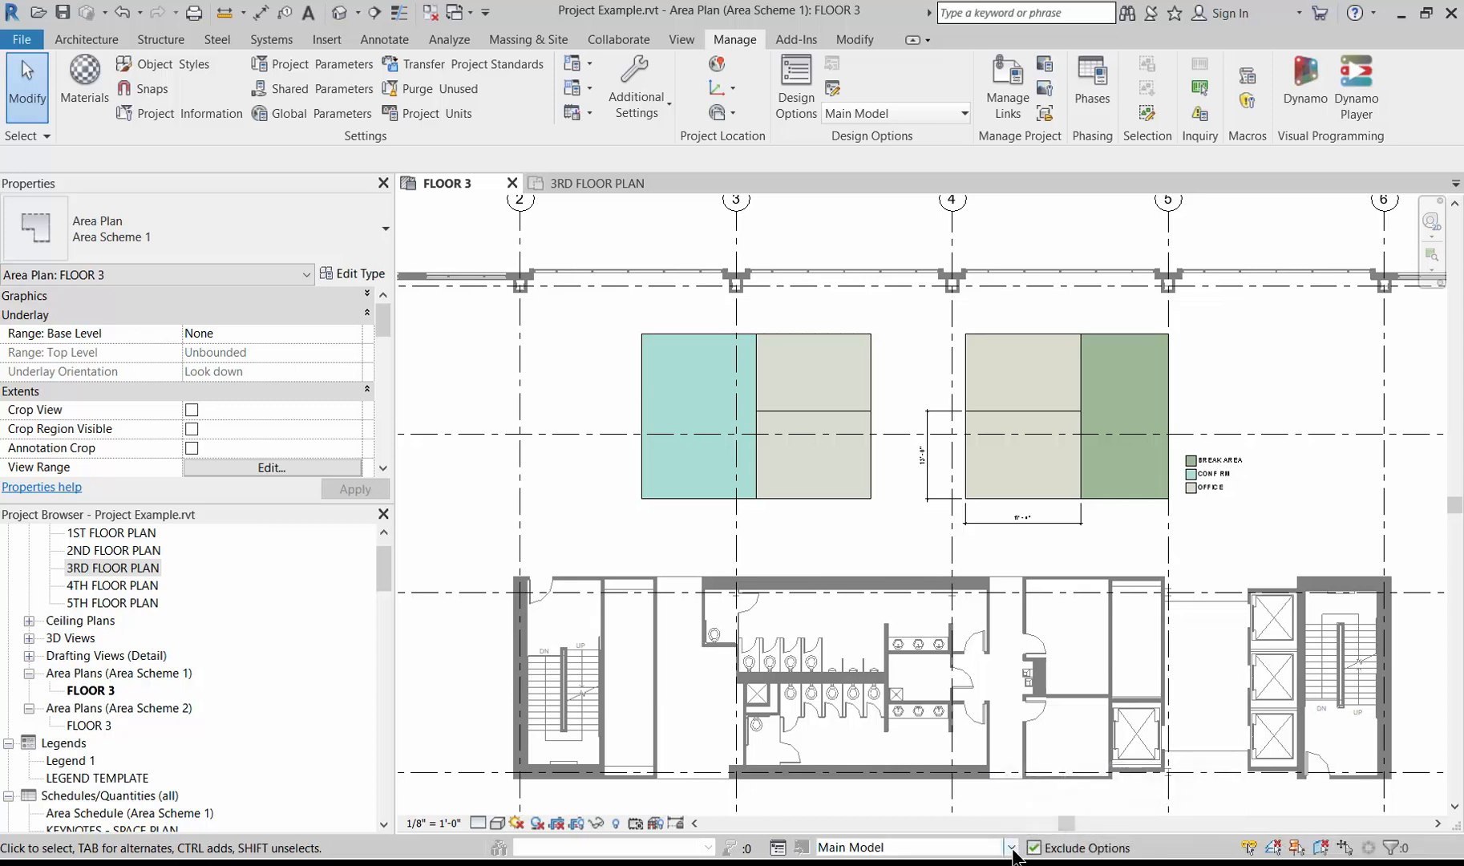
pyautogui.click(1012, 848)
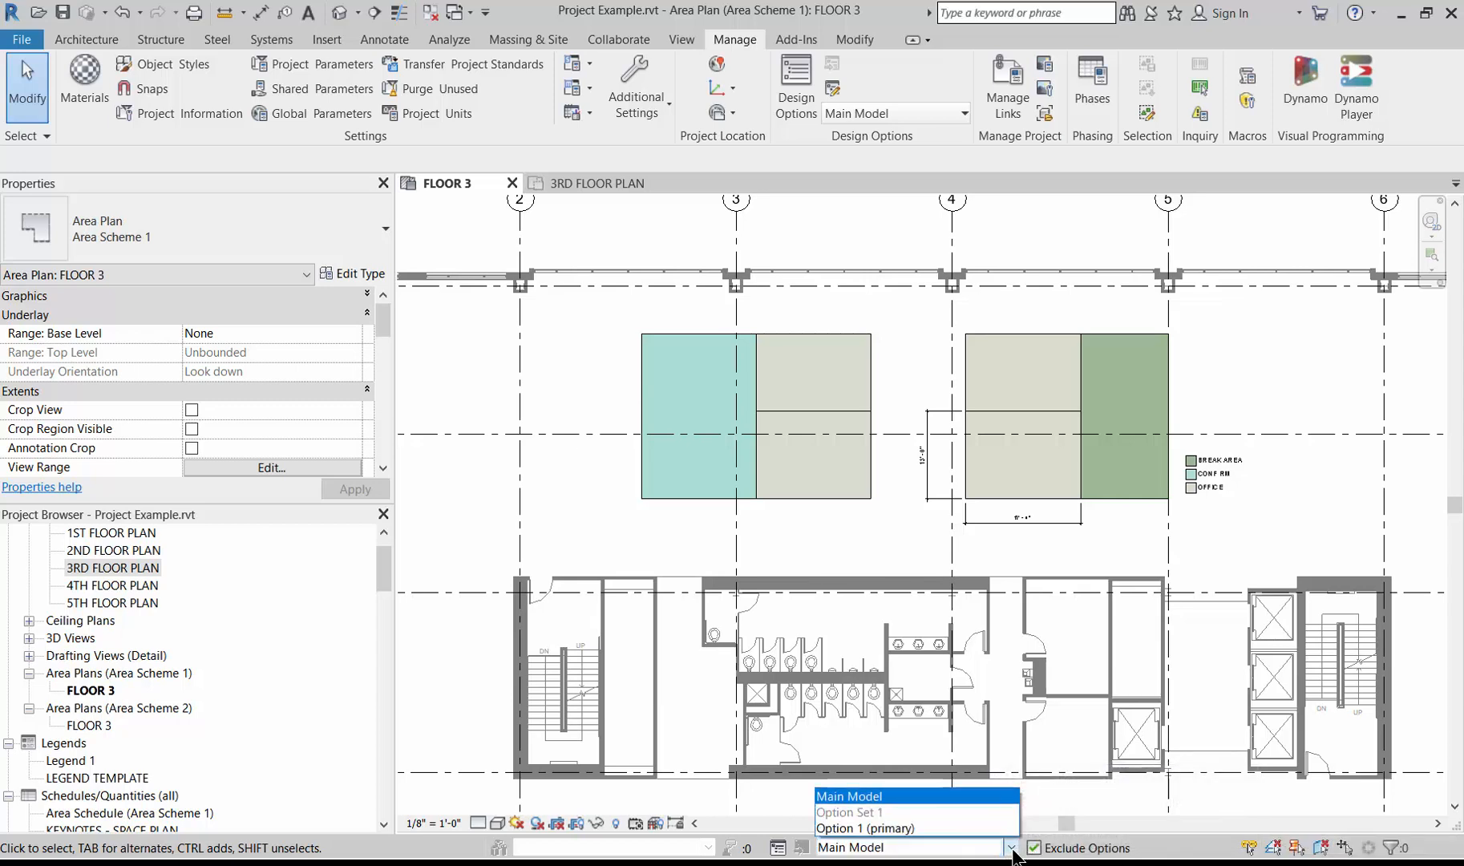
pyautogui.click(864, 828)
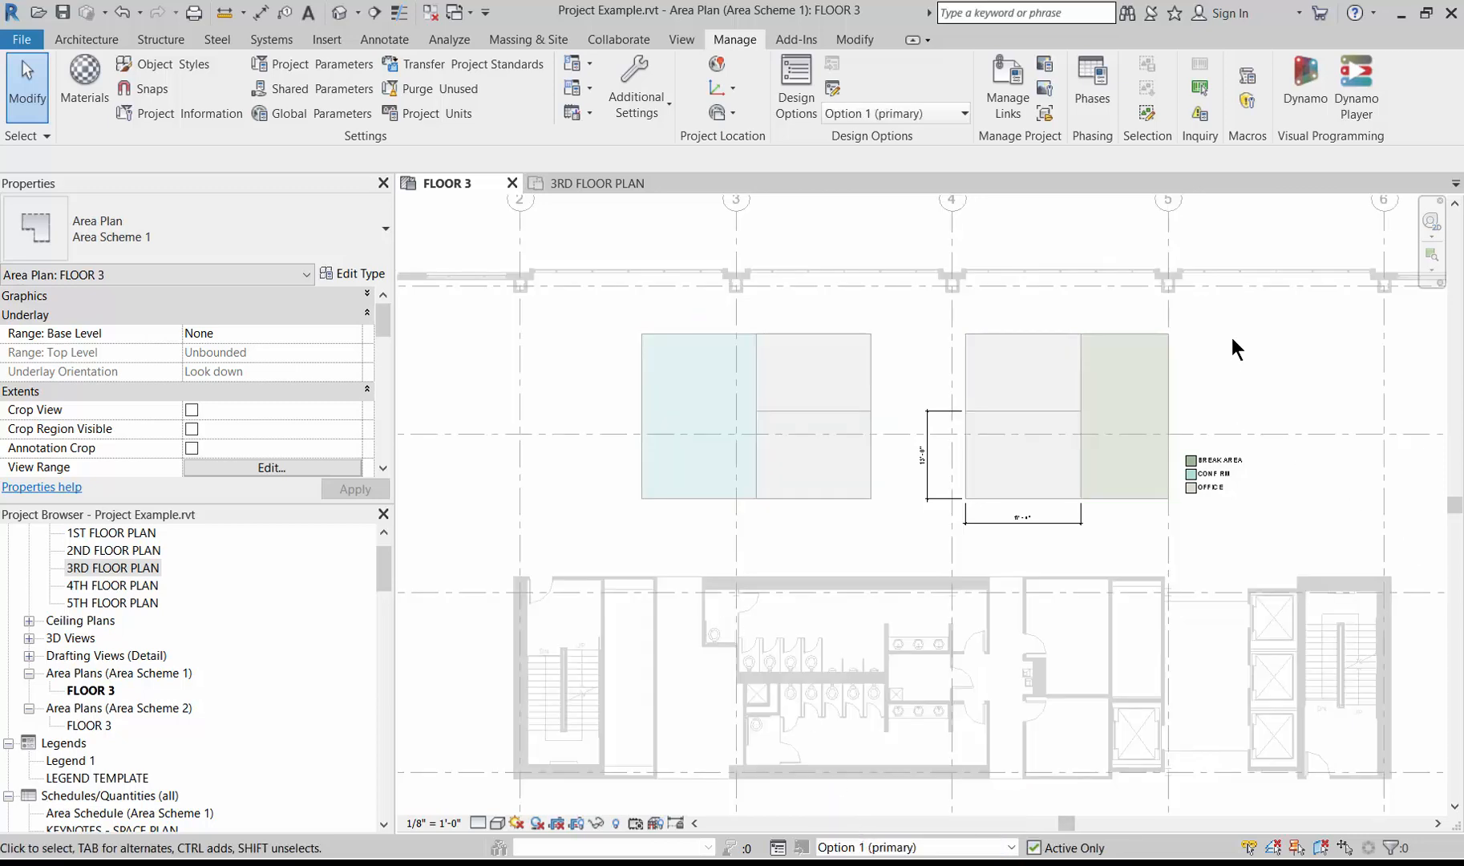
# Draw Generic - 5" perimeter walls about 24' 6" deep around the conference room and its two adjoining offices, tracing the area boundaries
pyautogui.scroll(1, 1232, 343)
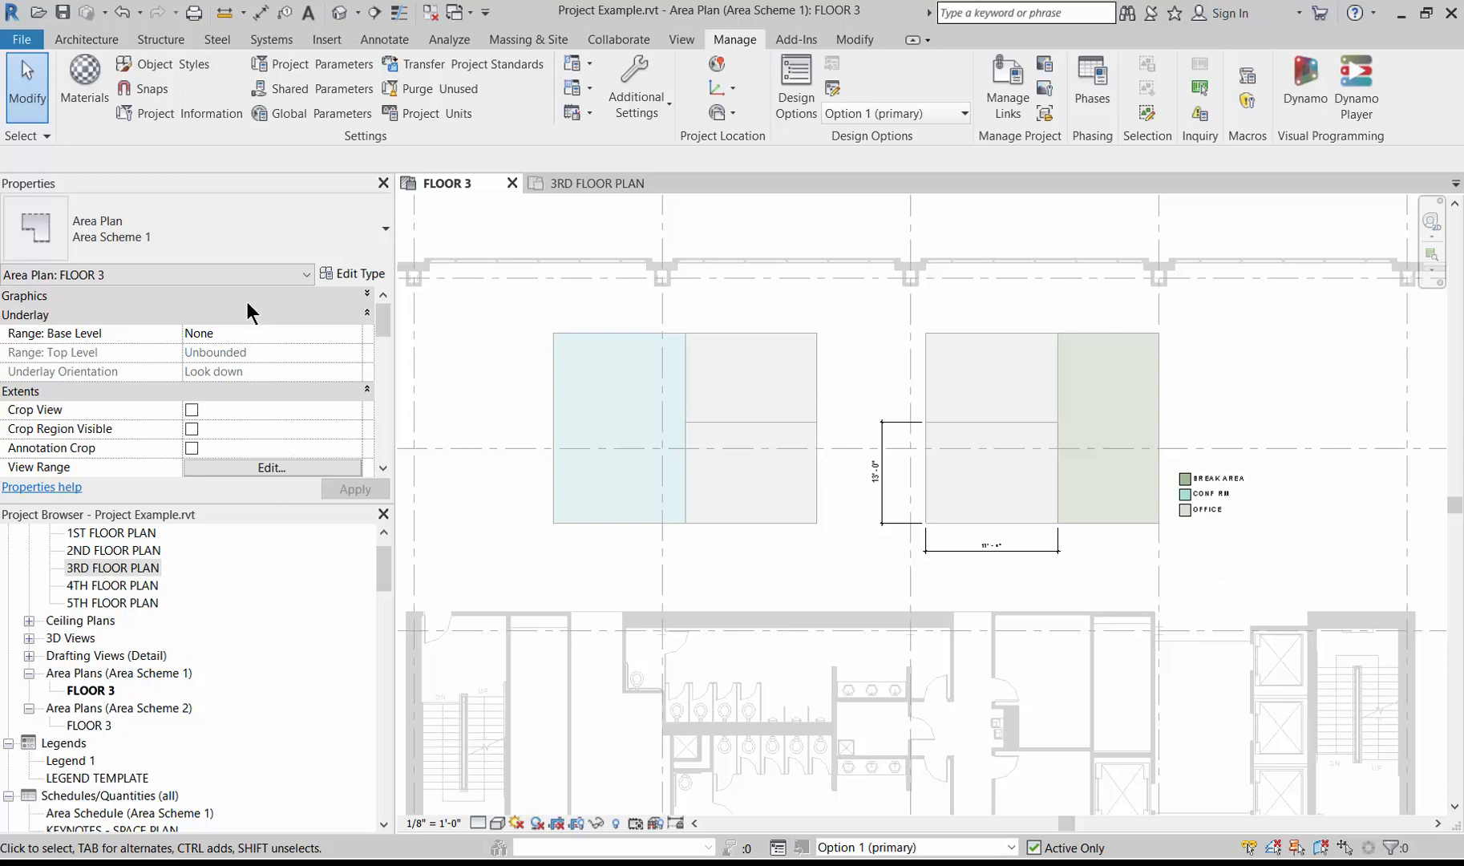
pyautogui.click(88, 41)
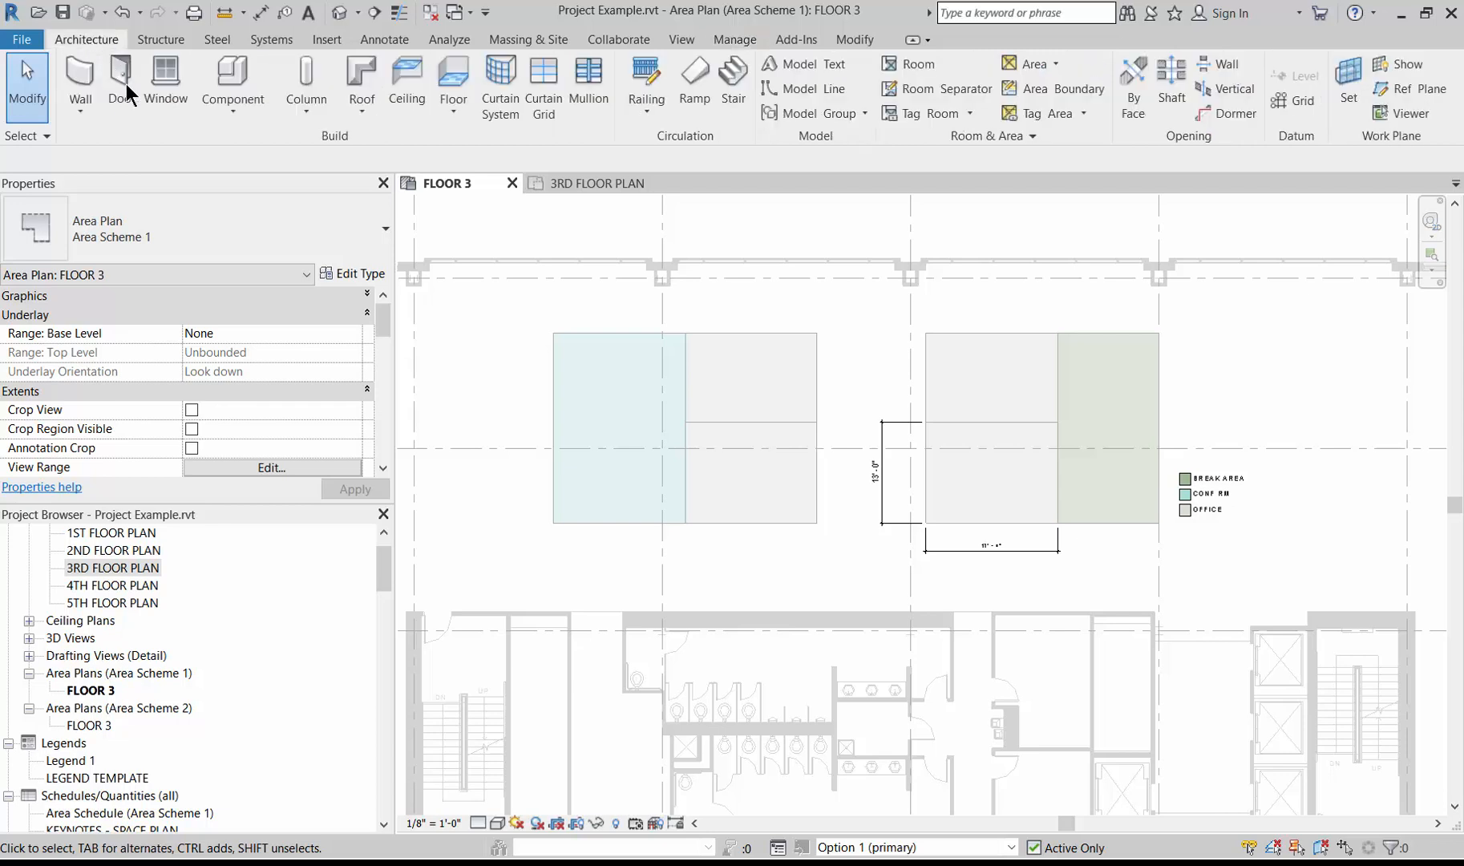
pyautogui.click(78, 90)
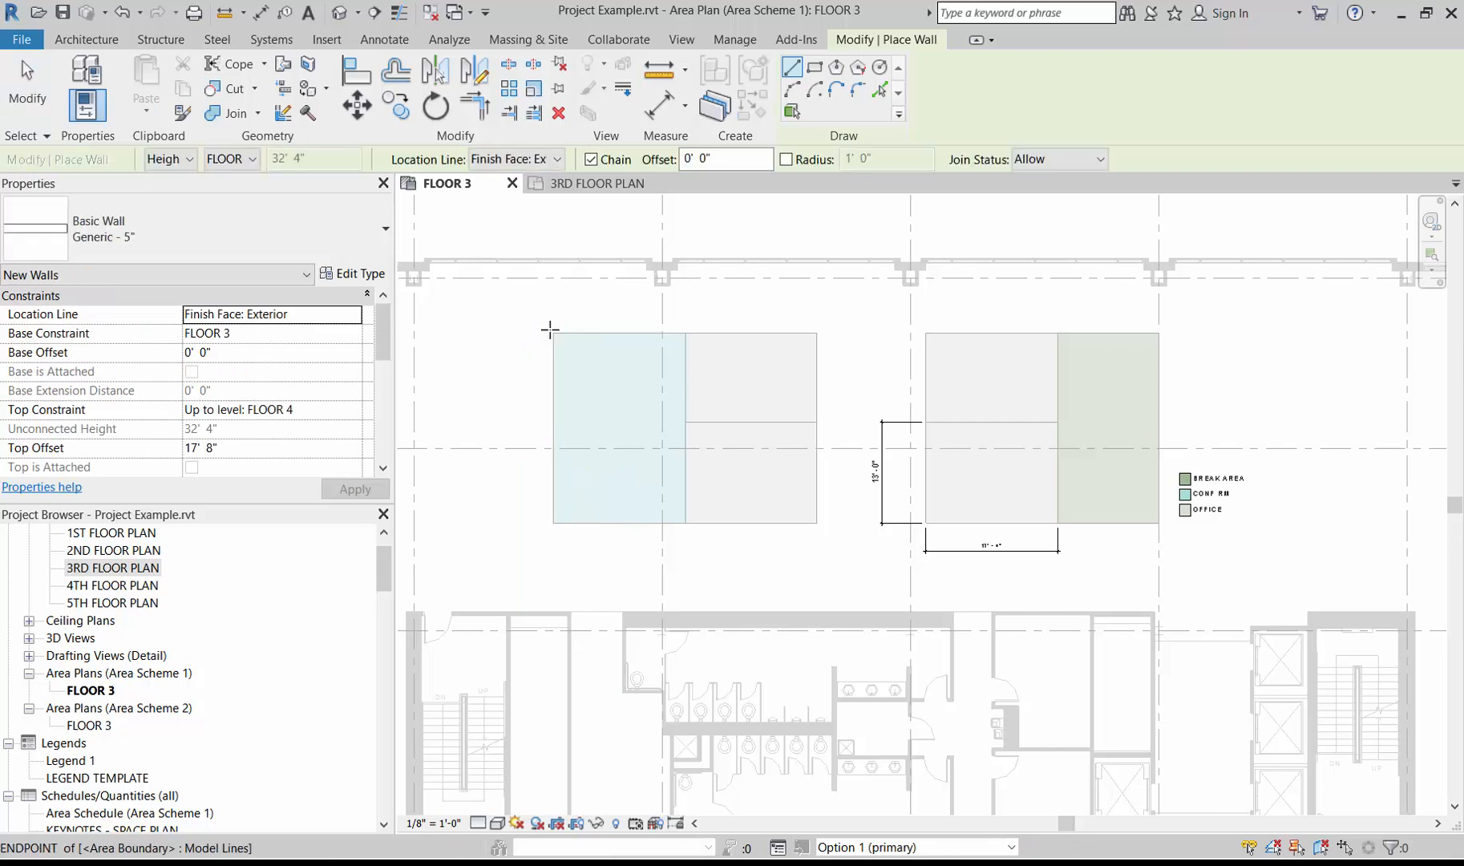
pyautogui.click(553, 332)
pyautogui.click(554, 523)
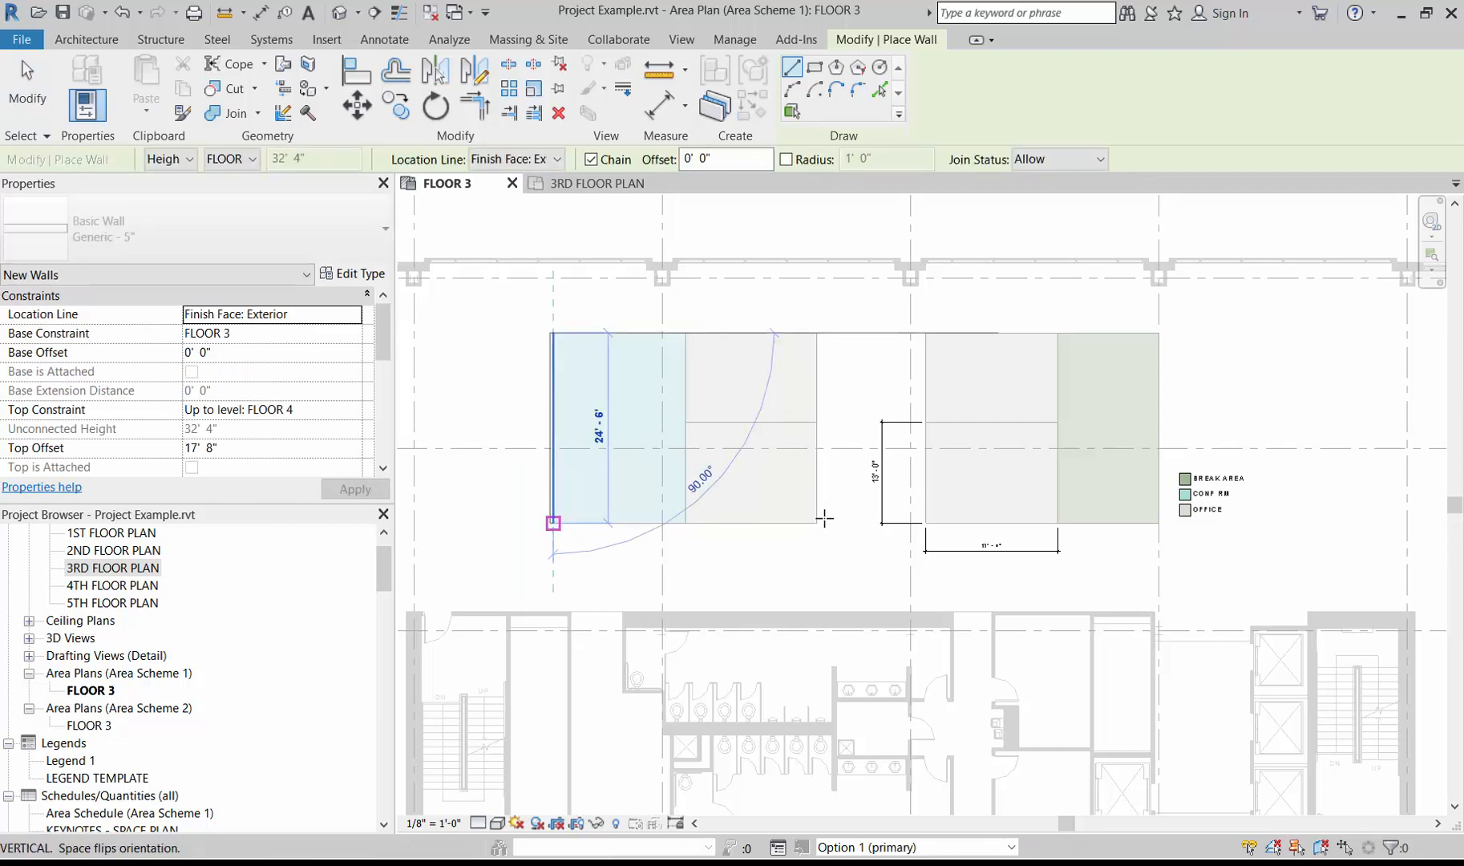
pyautogui.click(812, 350)
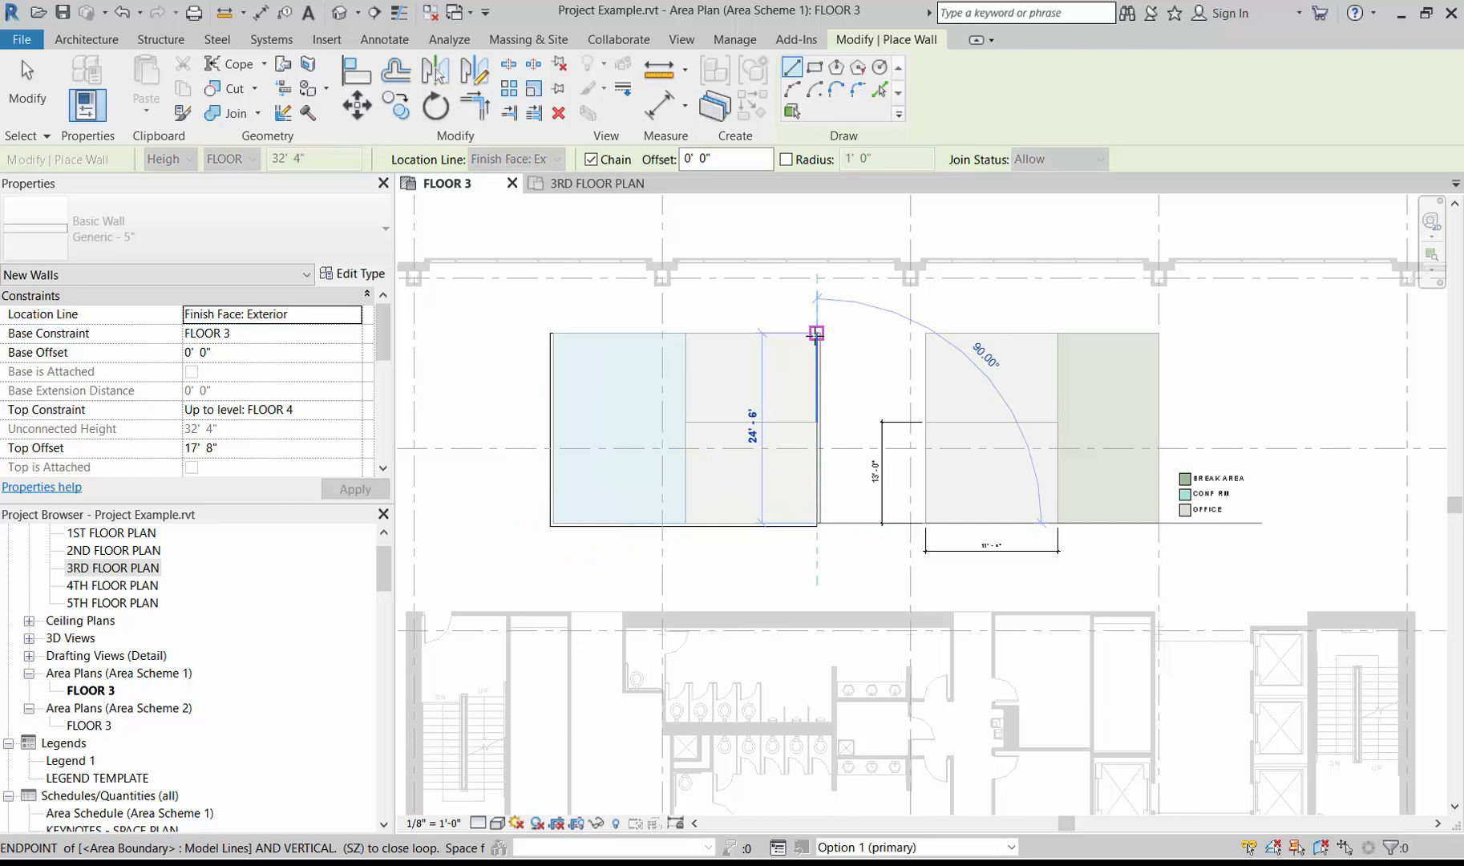
pyautogui.click(814, 329)
pyautogui.click(553, 332)
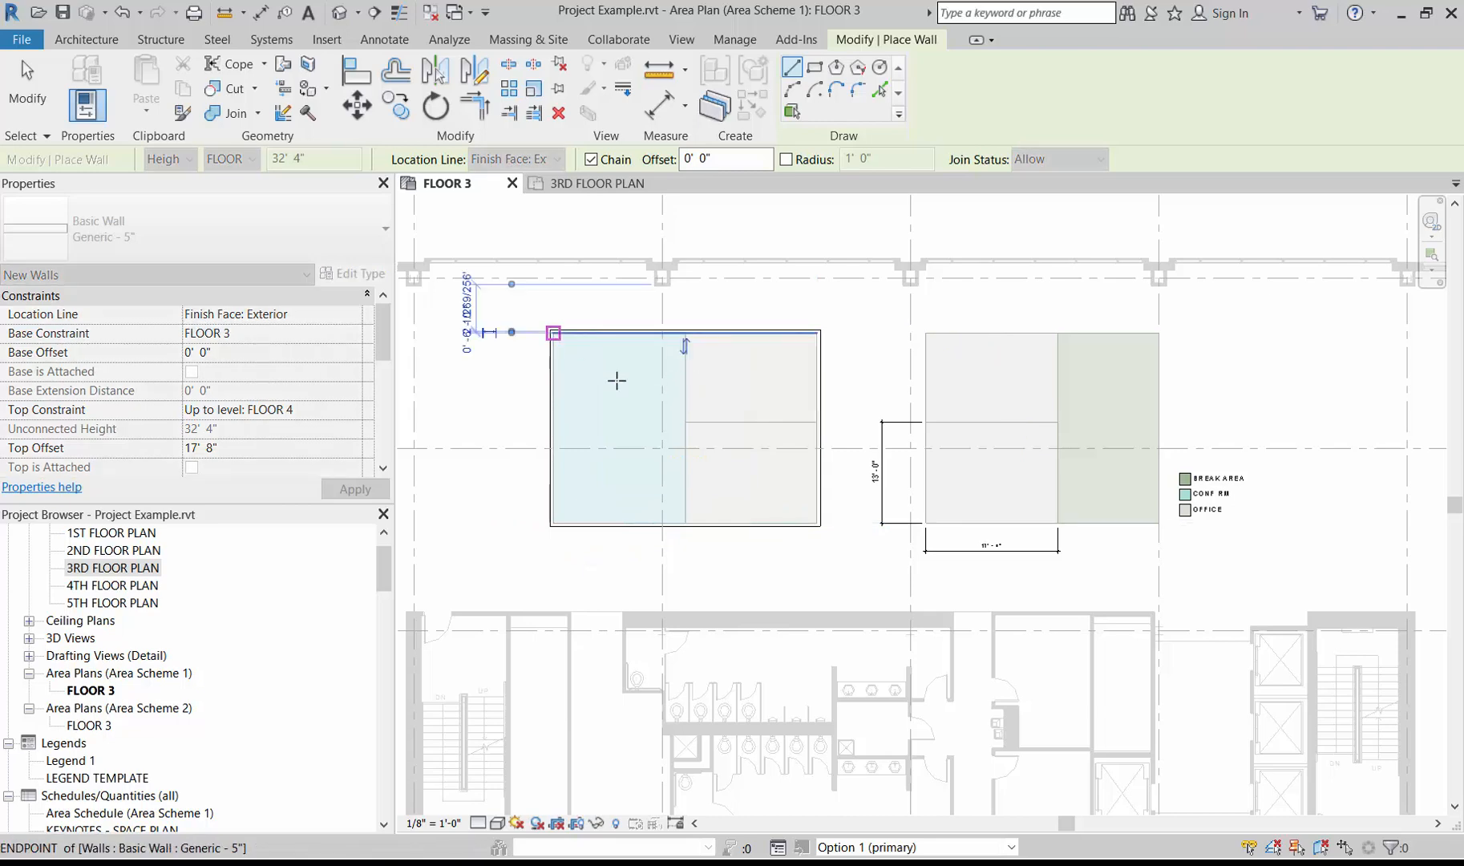
# Draw Generic - 5" partition walls between the conference room and offices and between the two offices
pyautogui.click(684, 330)
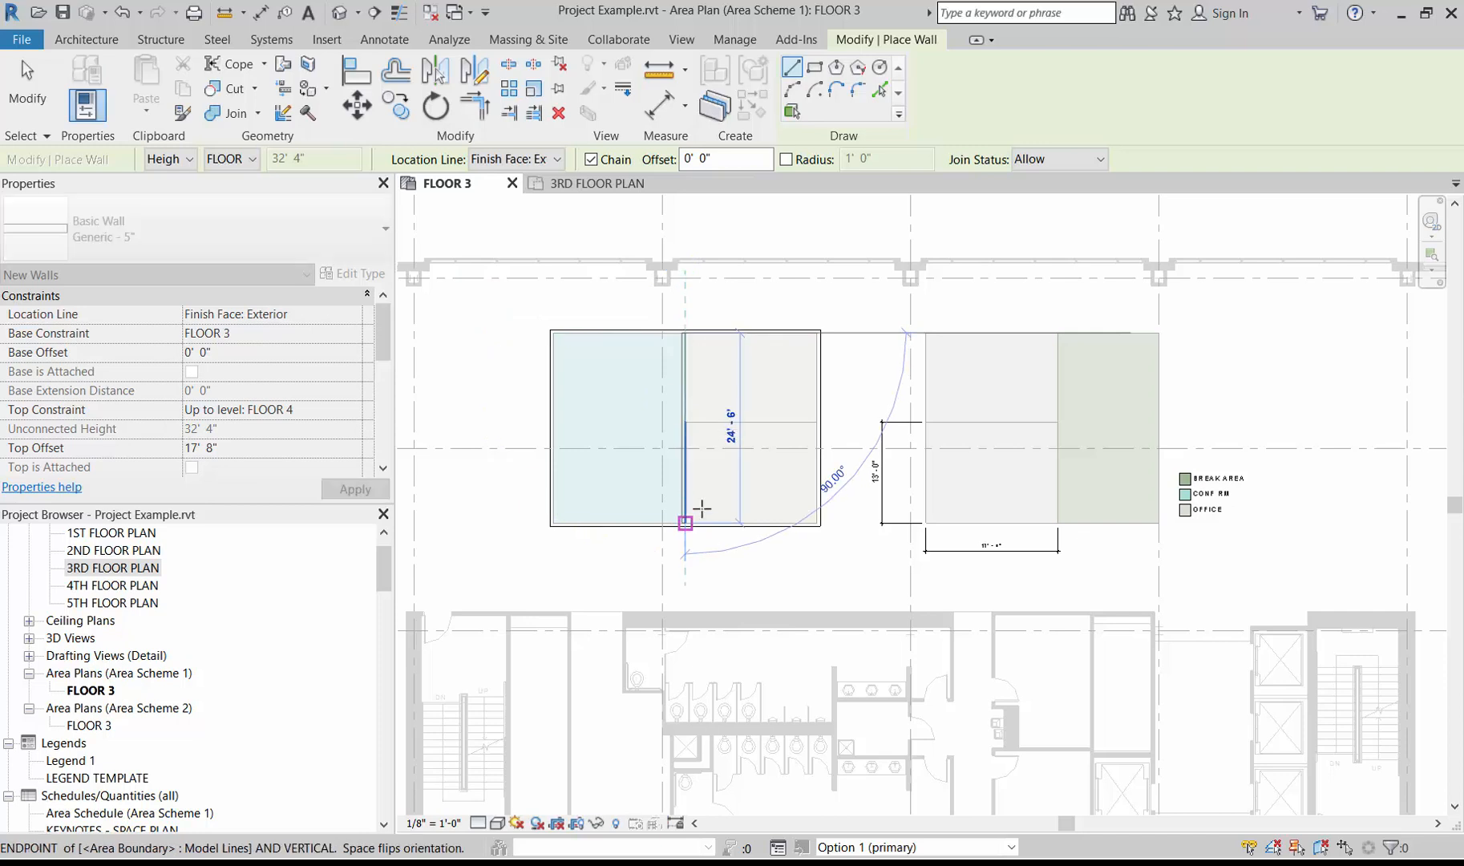
pyautogui.click(686, 523)
pyautogui.press('Escape')
pyautogui.press('Escape')
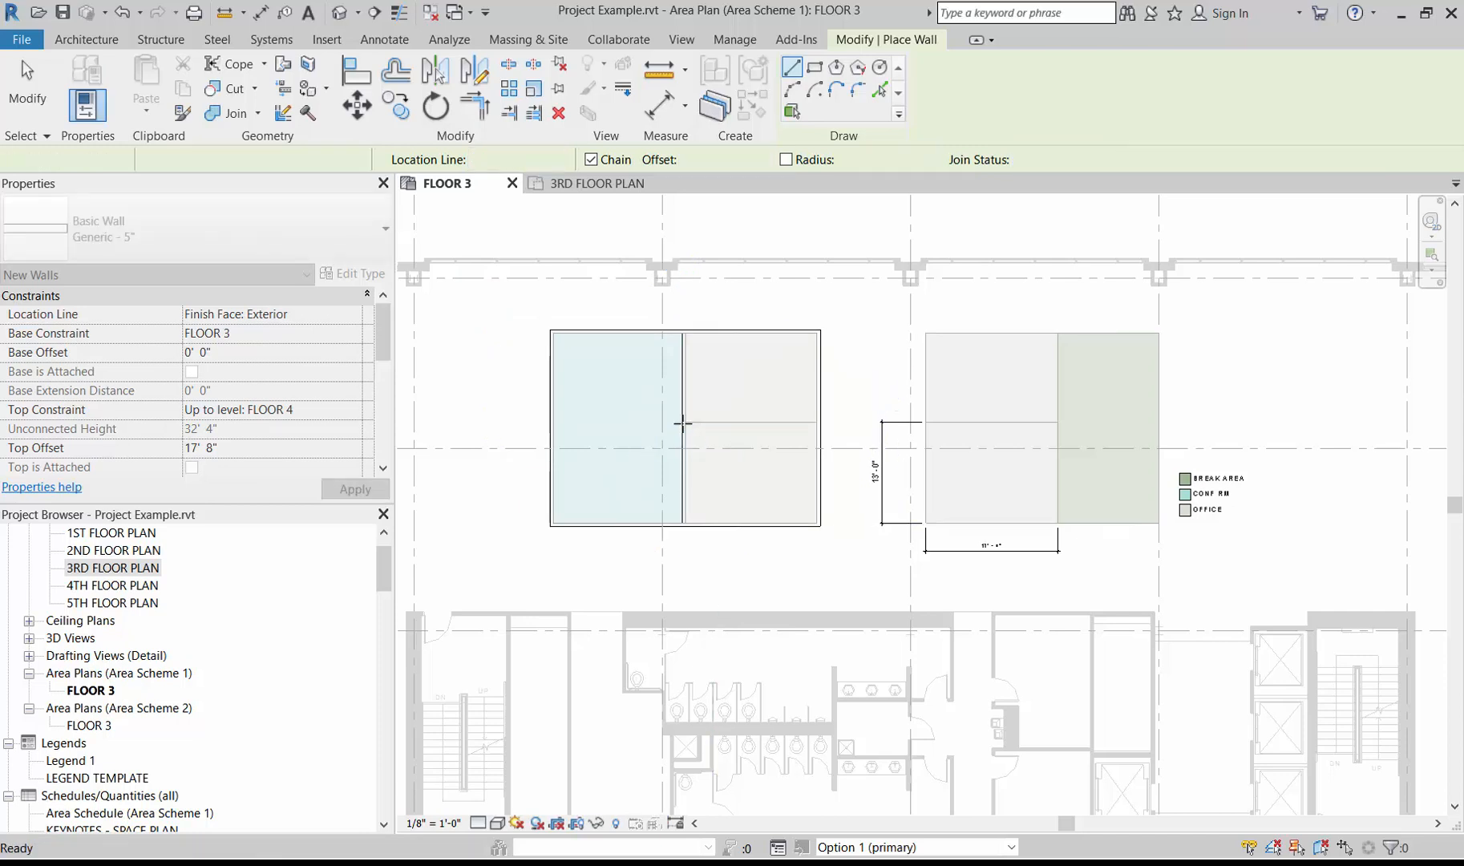
pyautogui.click(685, 421)
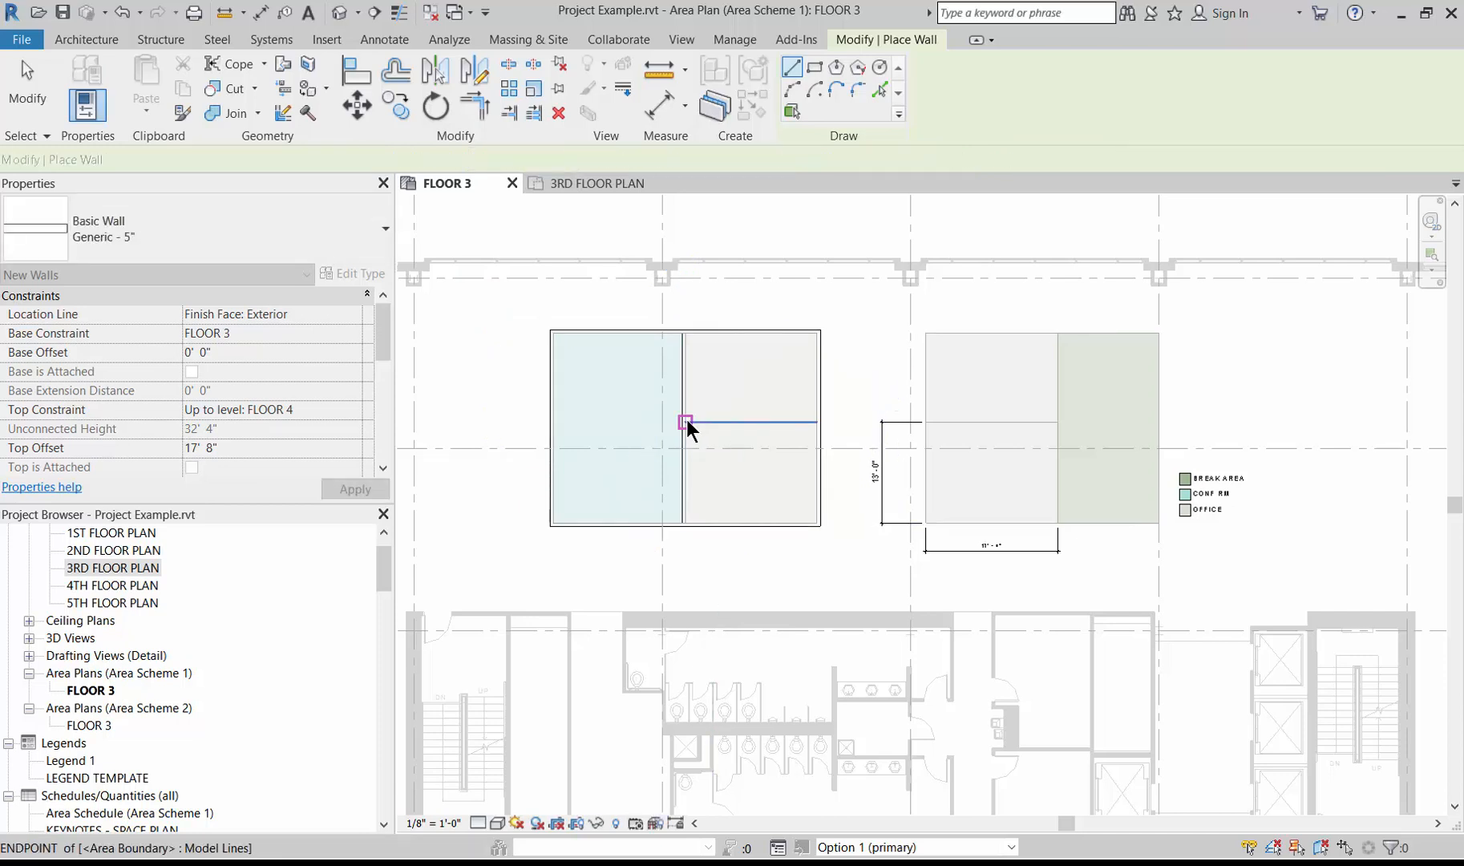
pyautogui.click(815, 422)
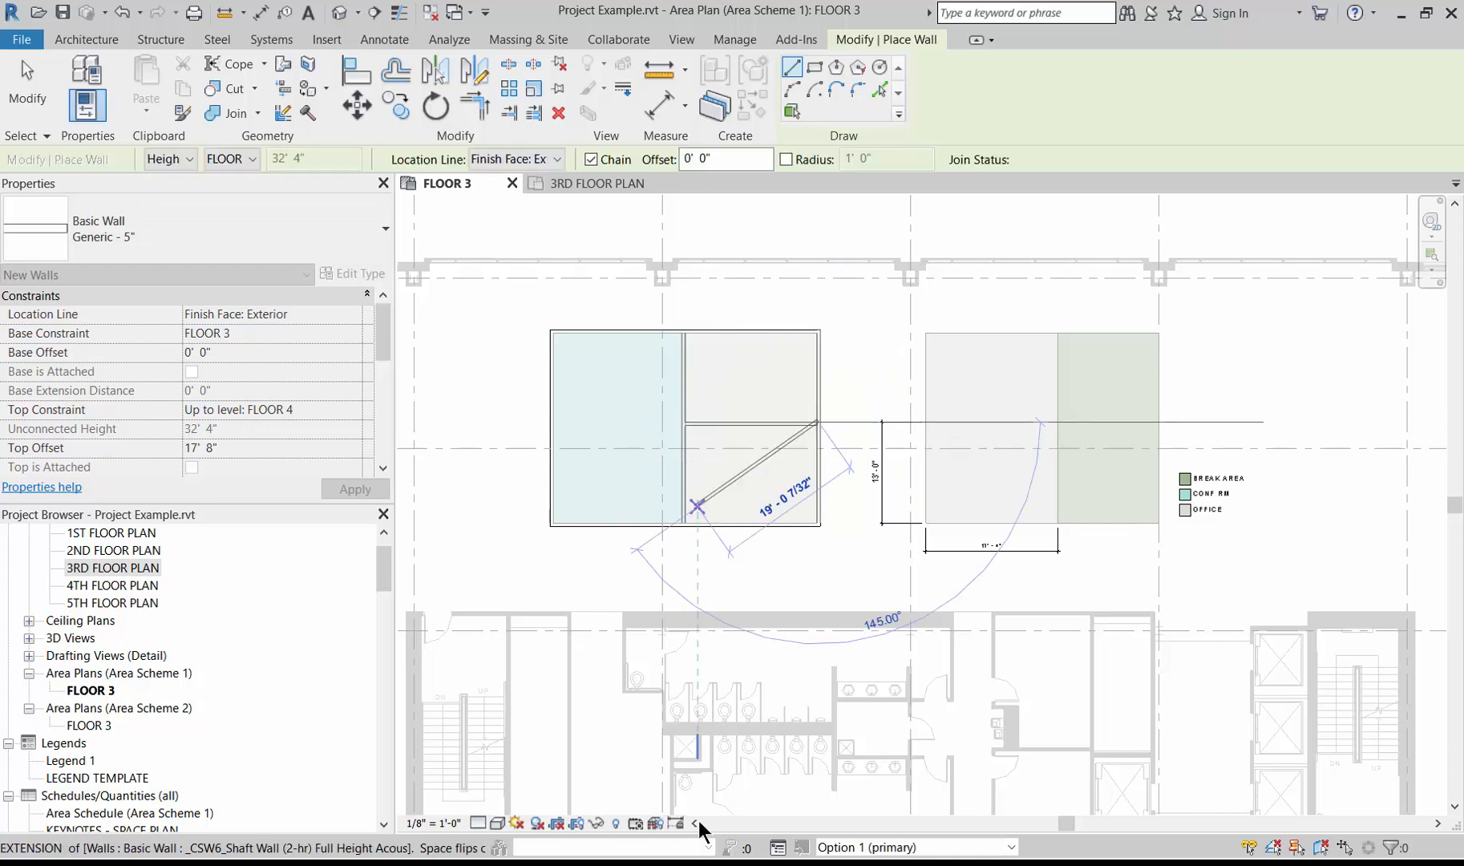
pyautogui.press('Escape')
pyautogui.press('Escape')
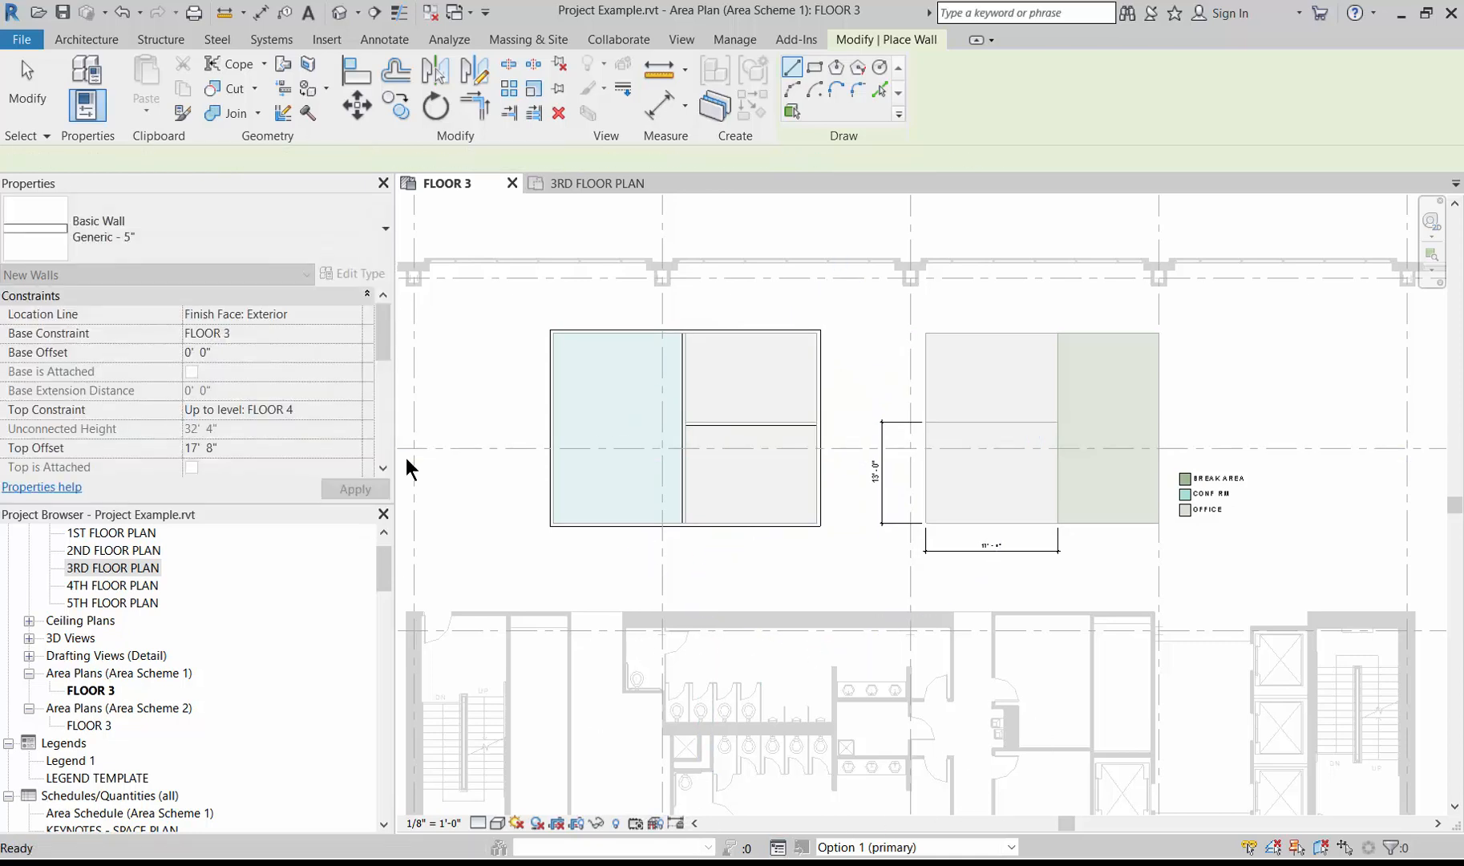
pyautogui.press('Escape')
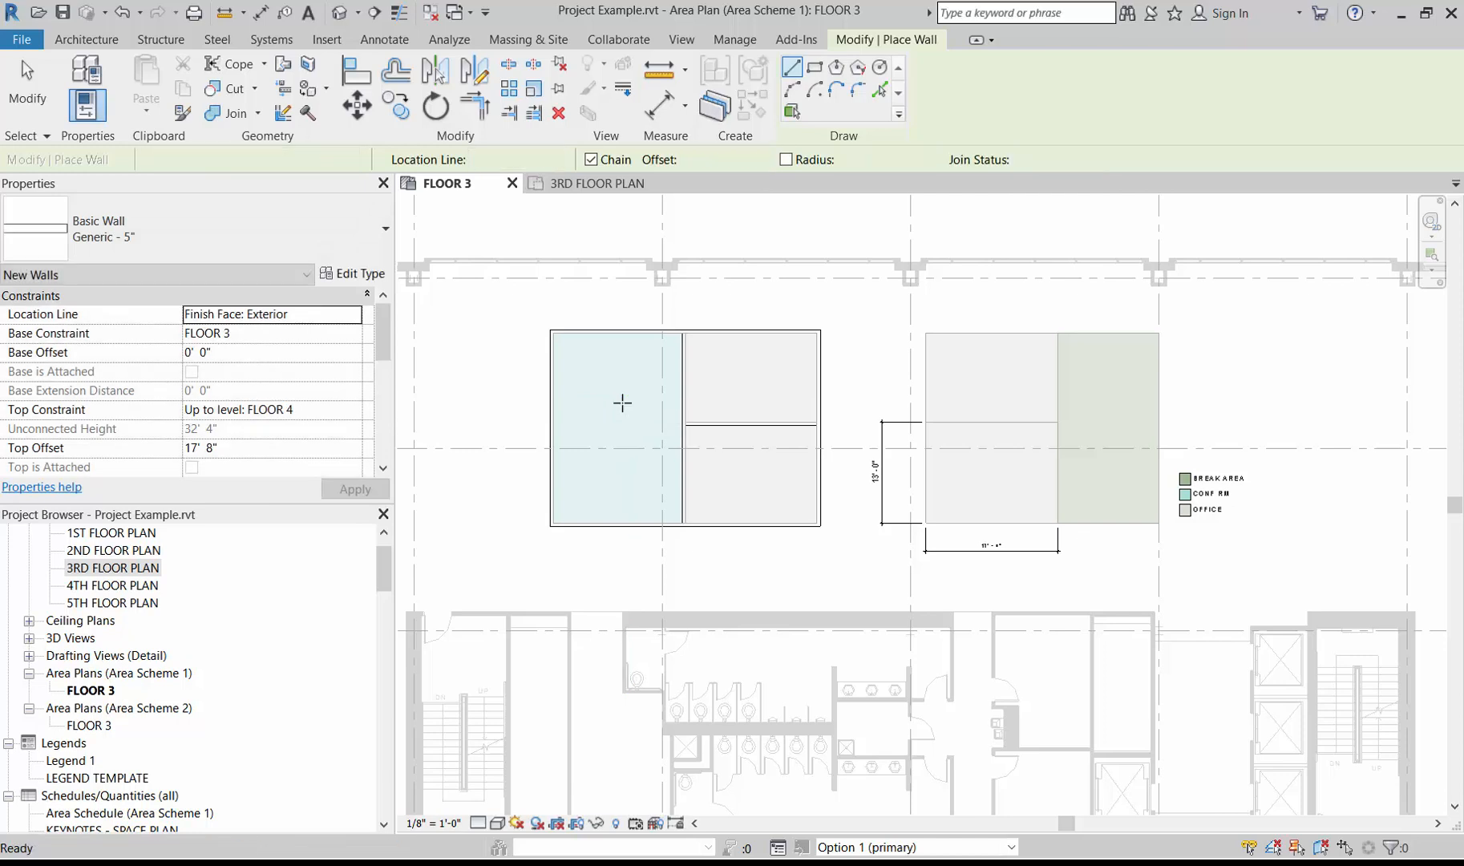
# Place 36" x 84" Single-Flush doors in the conference room's lower wall and in each office's outer side wall
pyautogui.press('d')
pyautogui.press('r')
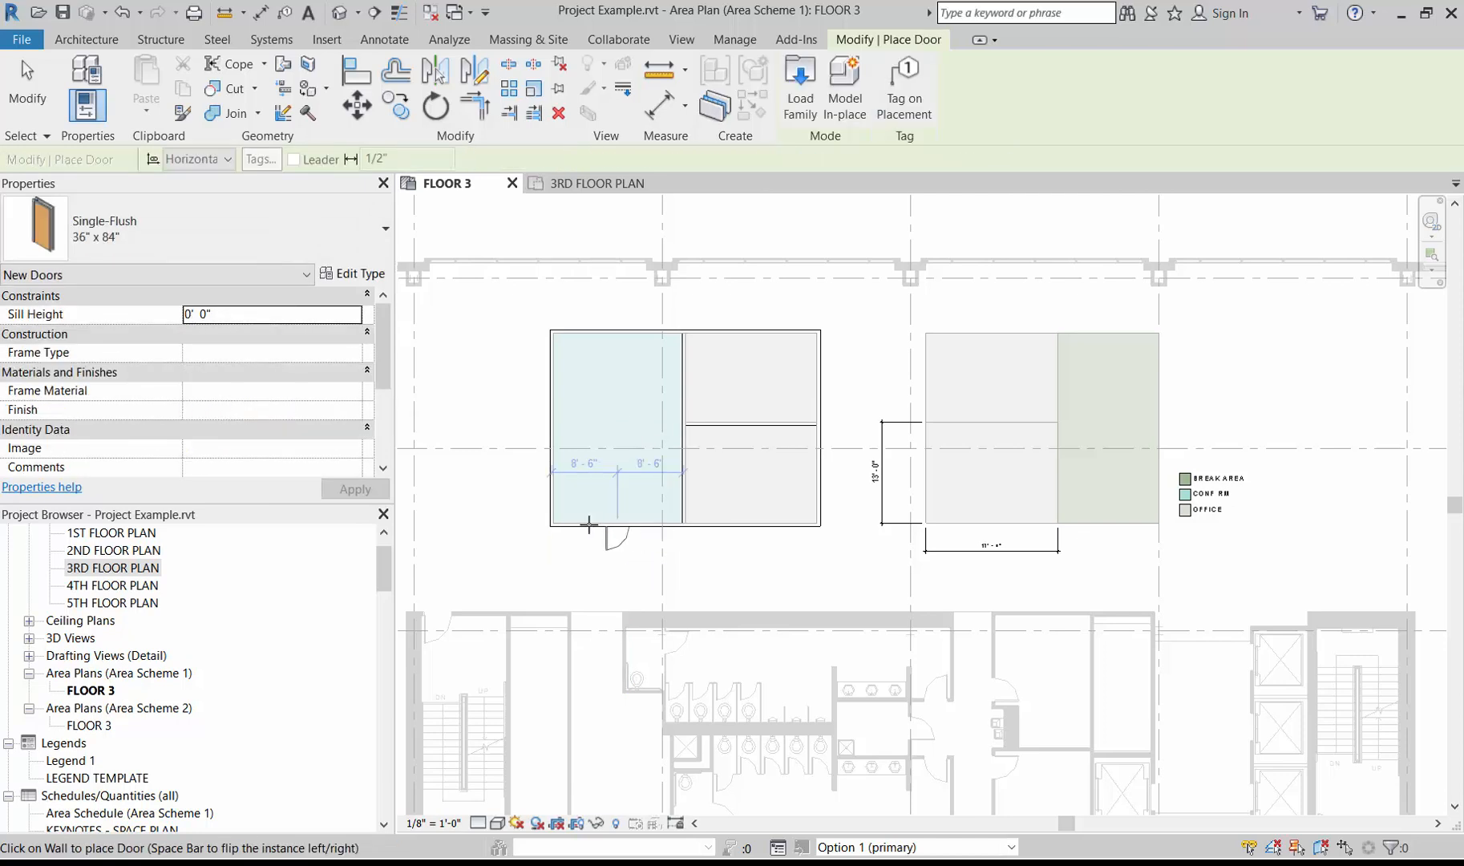
pyautogui.press('space')
pyautogui.click(815, 444)
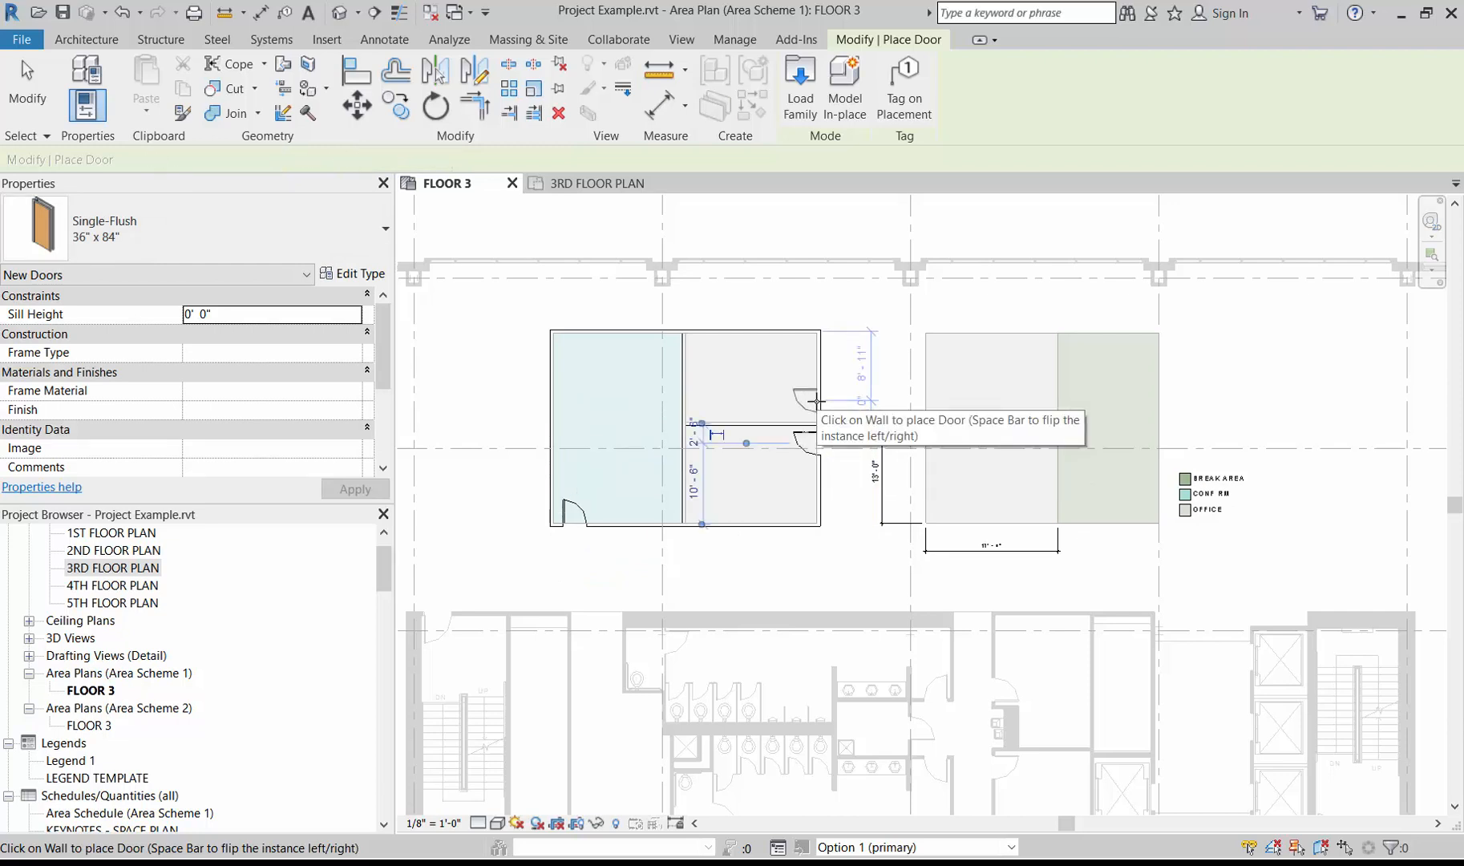
pyautogui.click(816, 400)
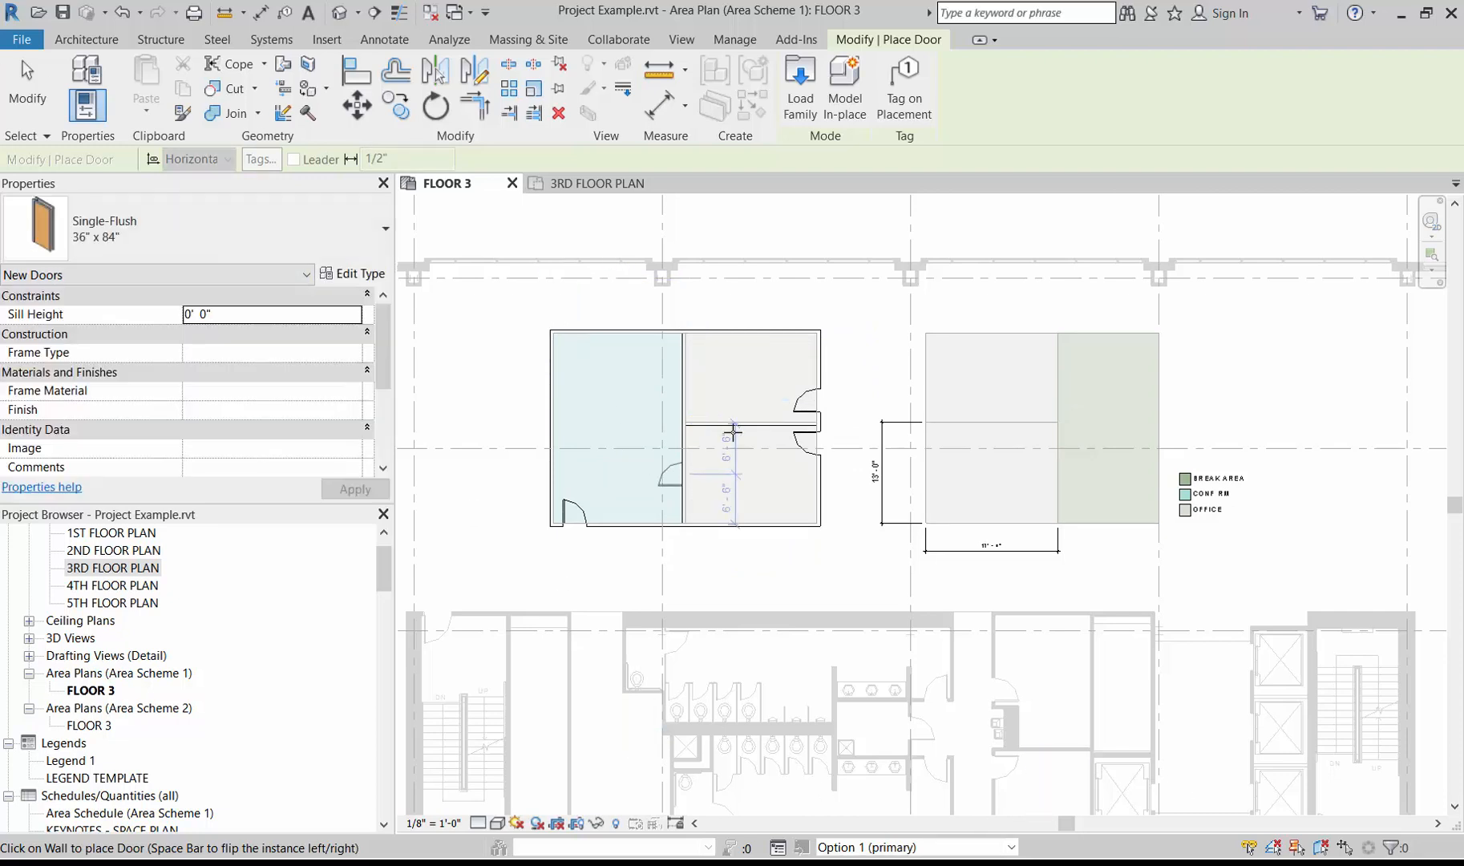
pyautogui.press('Escape')
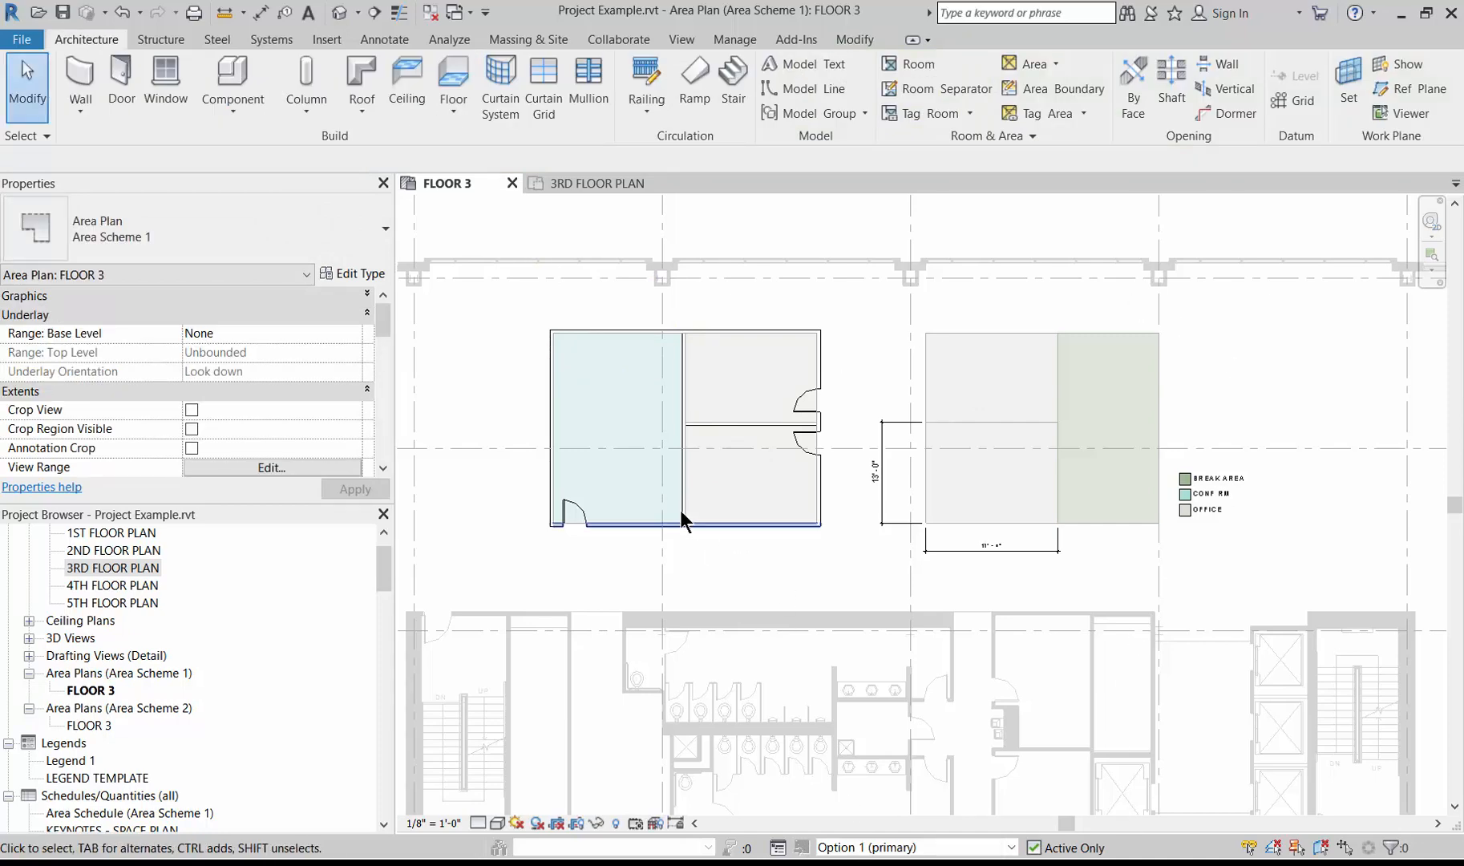
# Switch the active design option back to Main Model
pyautogui.scroll(4, 674, 483)
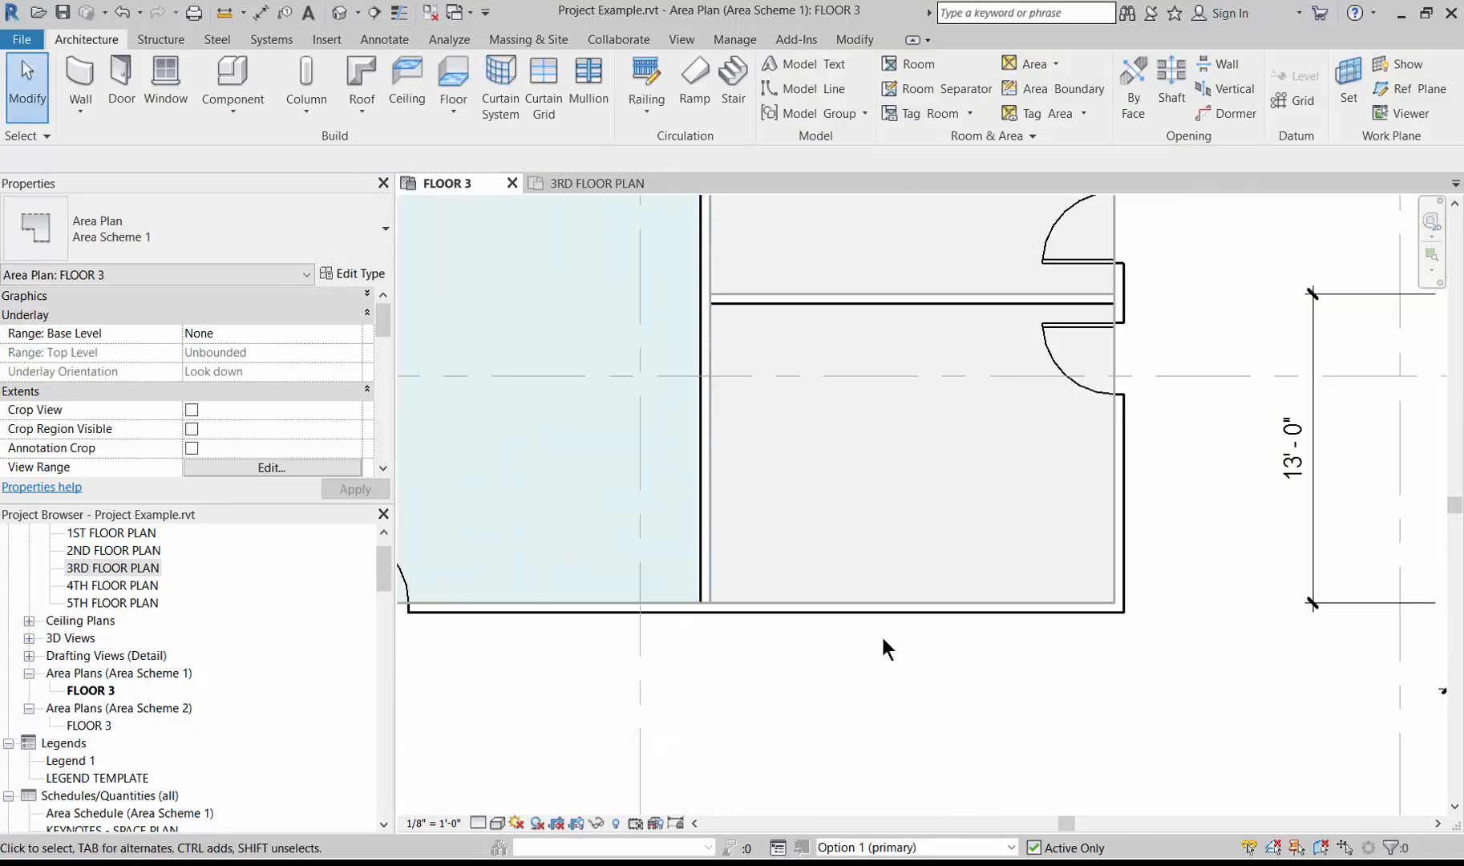
pyautogui.scroll(2, 638, 373)
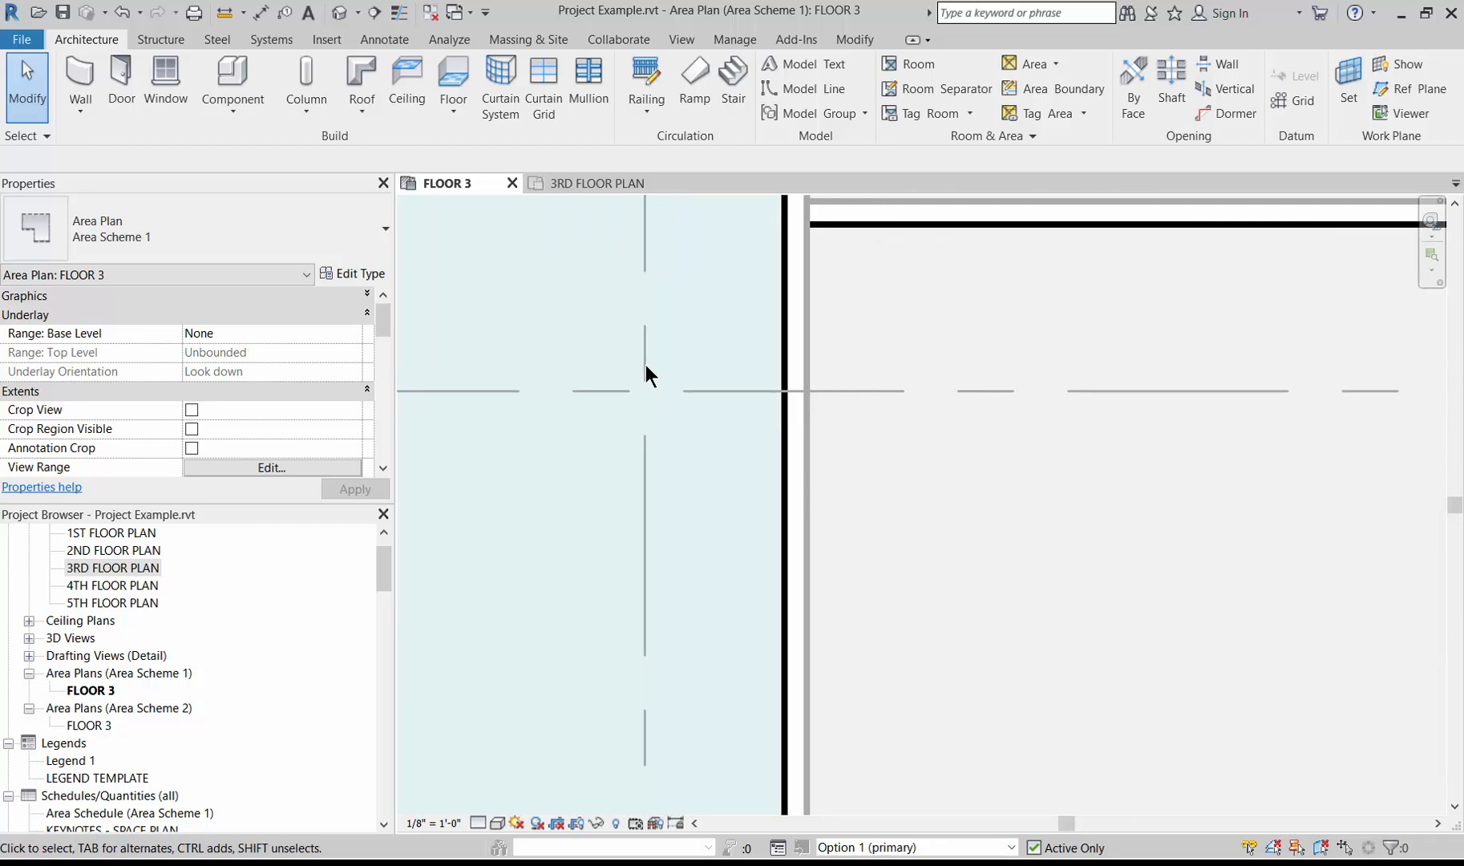
pyautogui.scroll(-3, 646, 369)
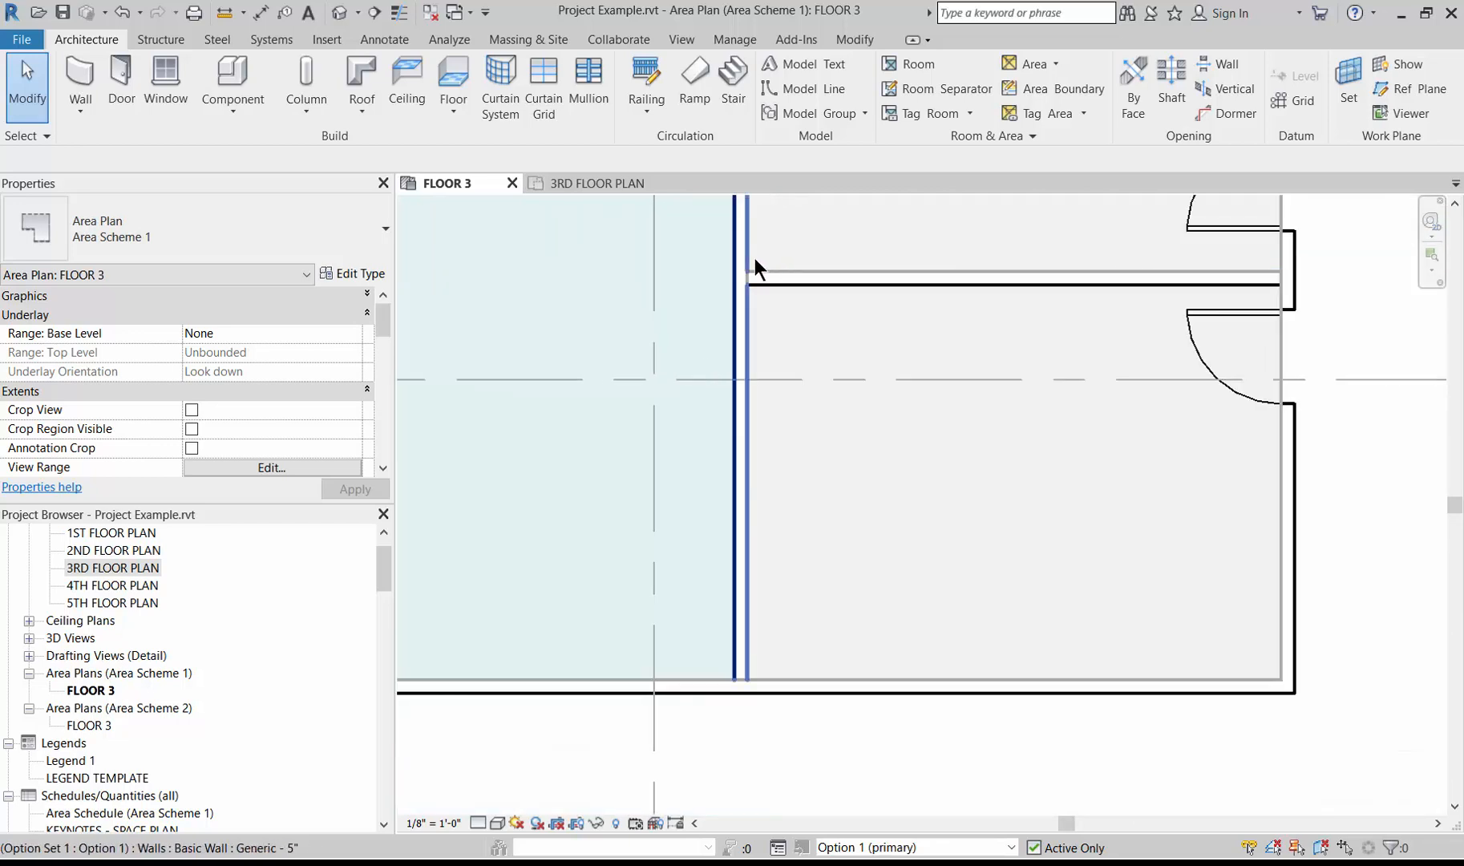
pyautogui.scroll(-2, 773, 287)
pyautogui.scroll(-2, 773, 281)
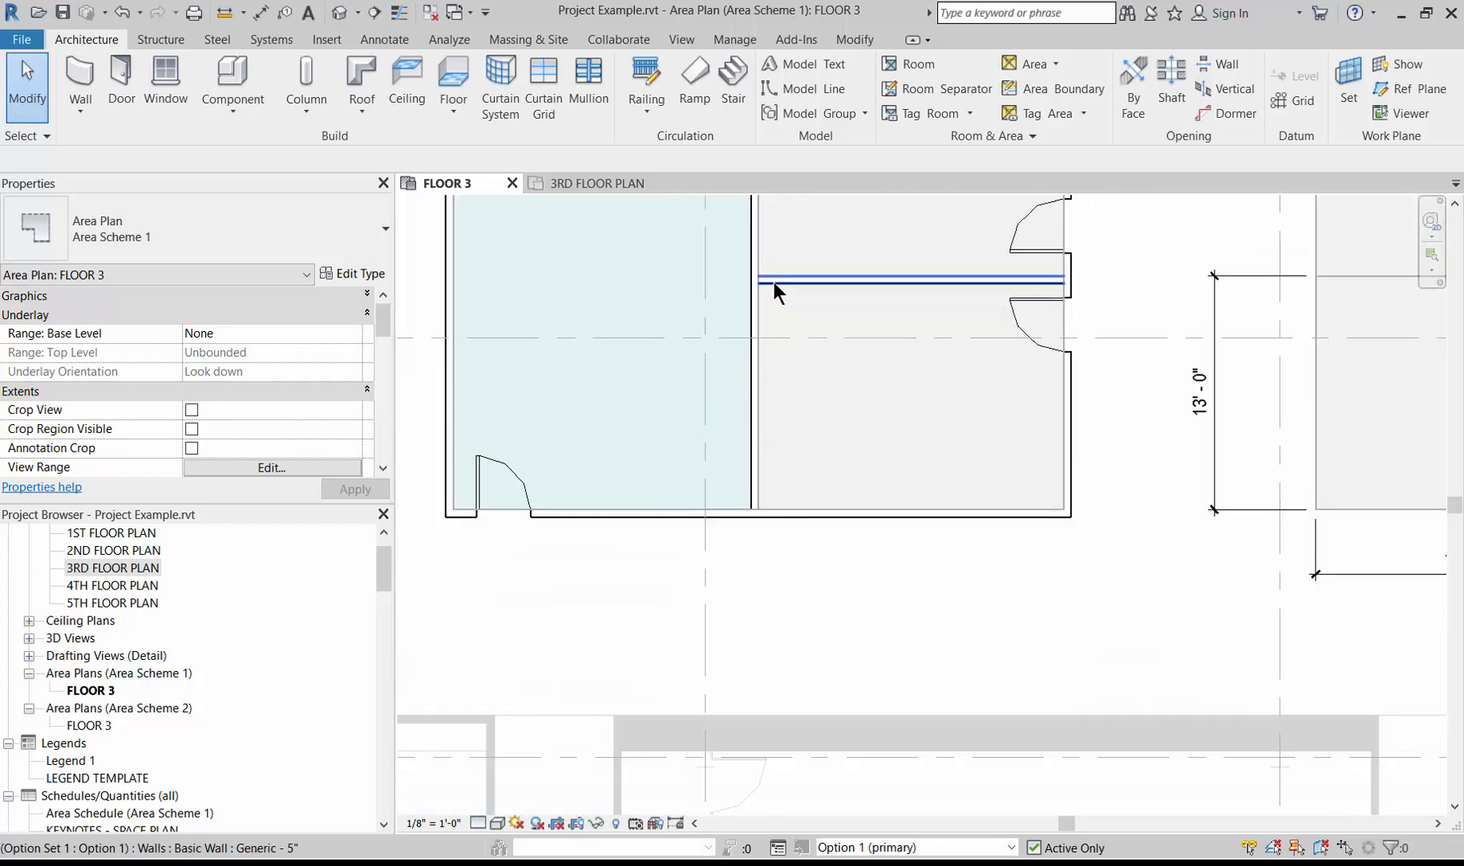
pyautogui.click(915, 848)
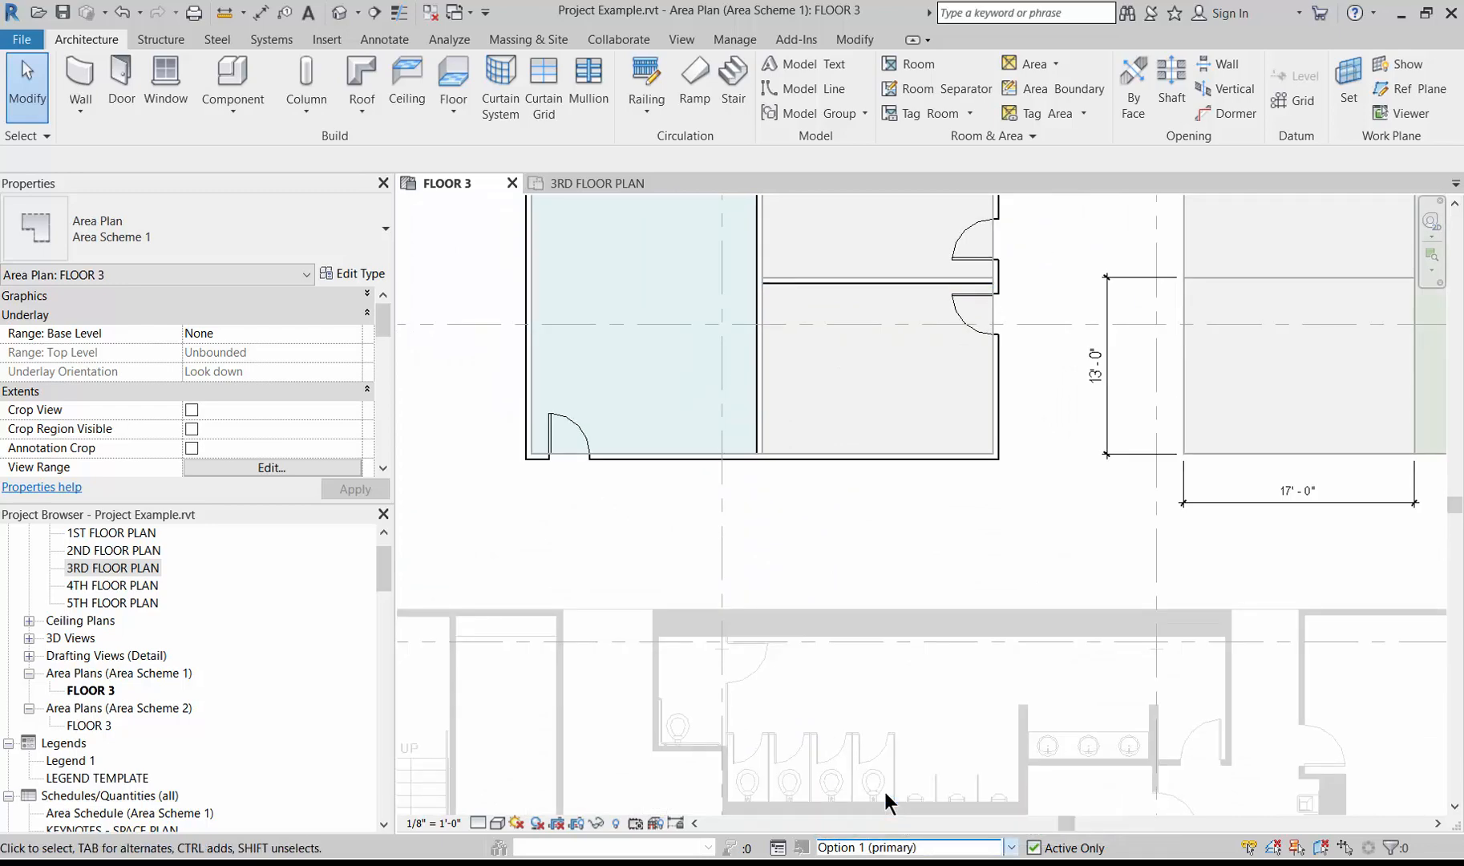
pyautogui.scroll(-3, 730, 514)
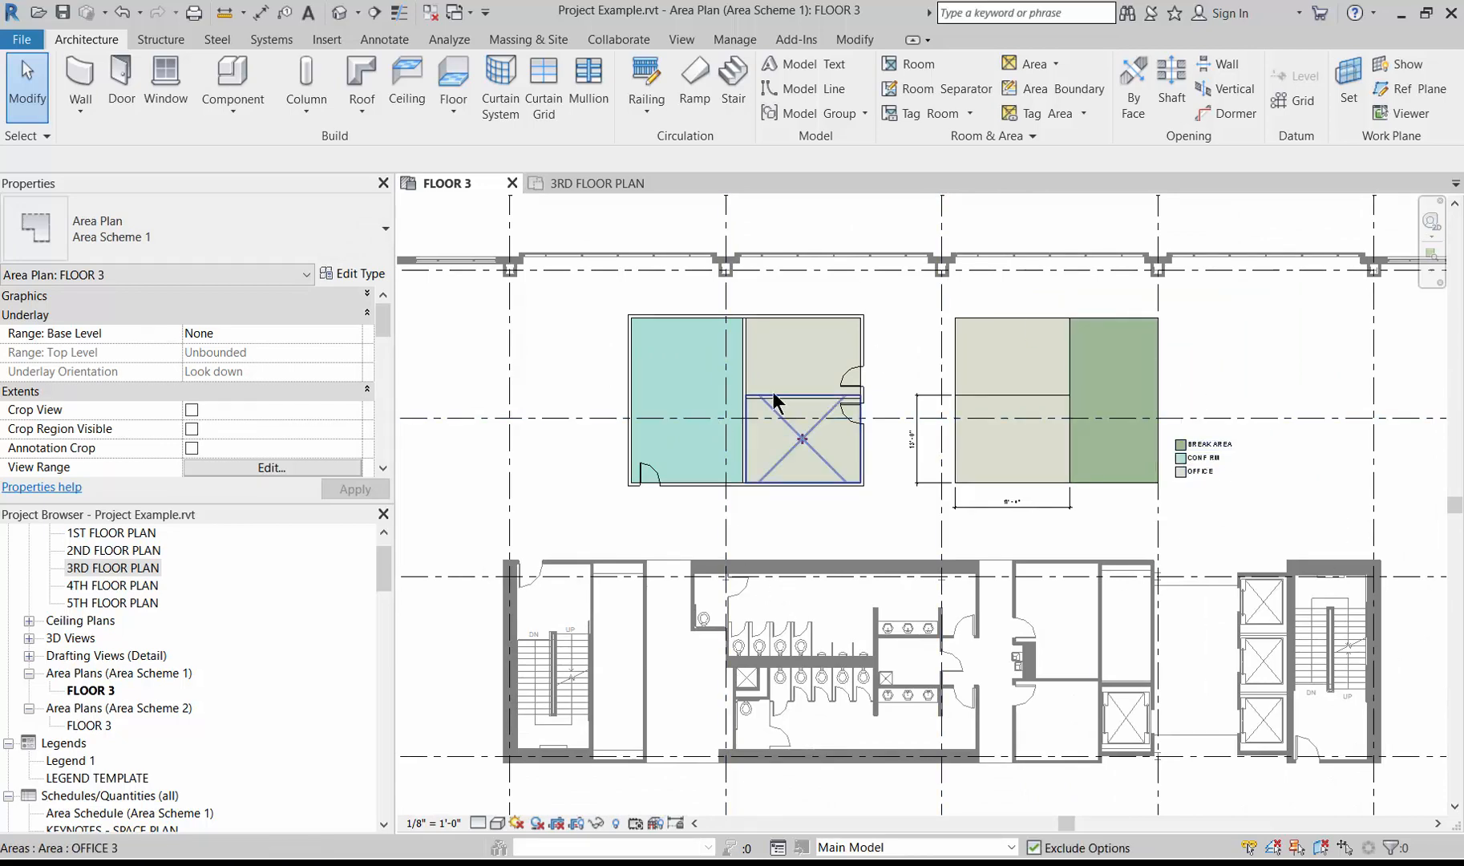
# Examine how the new partition between the two offices lines up with the area boundary lines
pyautogui.scroll(5, 765, 399)
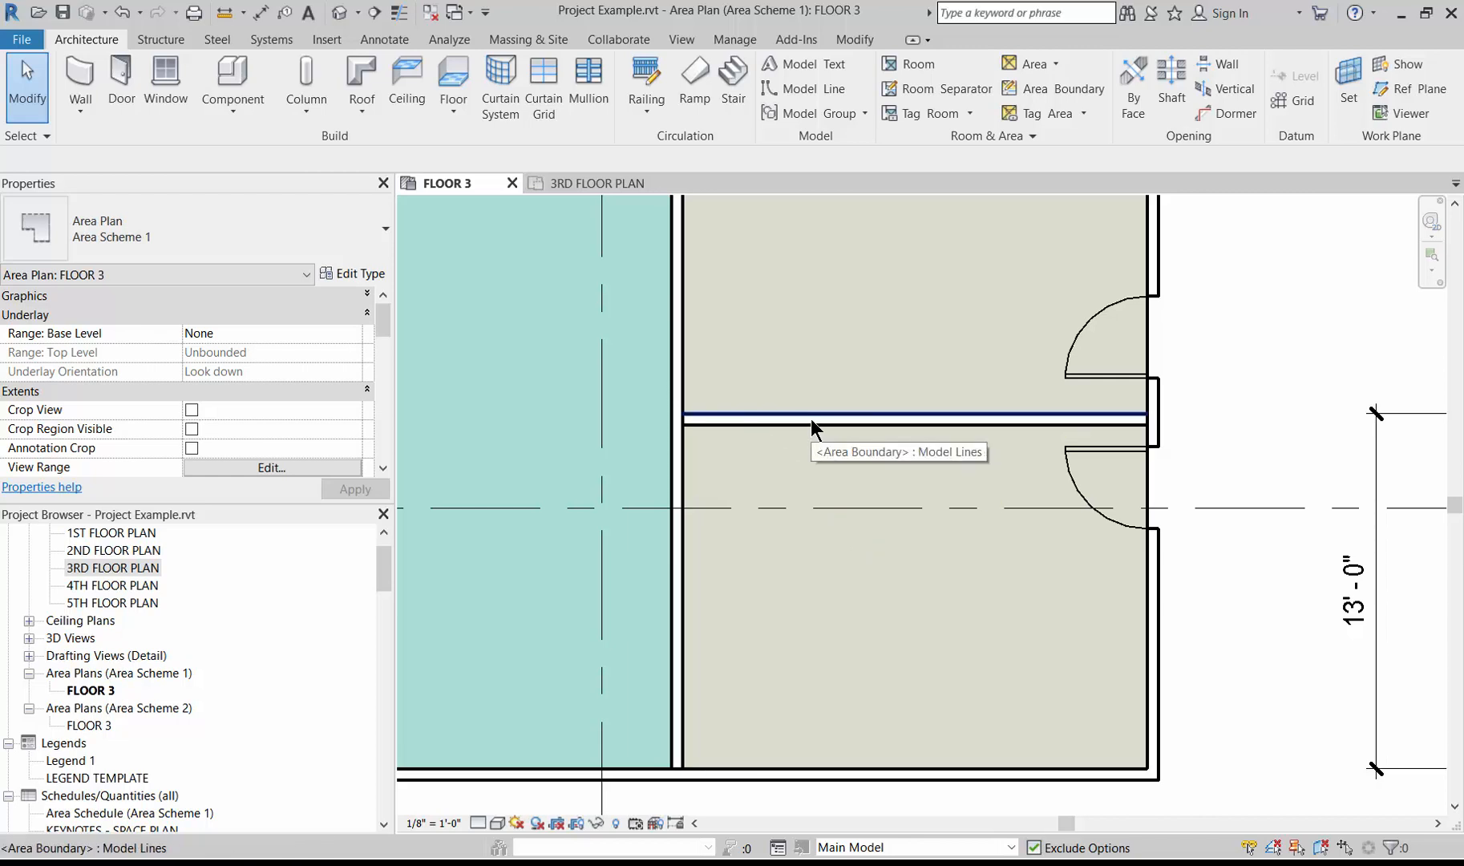
pyautogui.press('Tab')
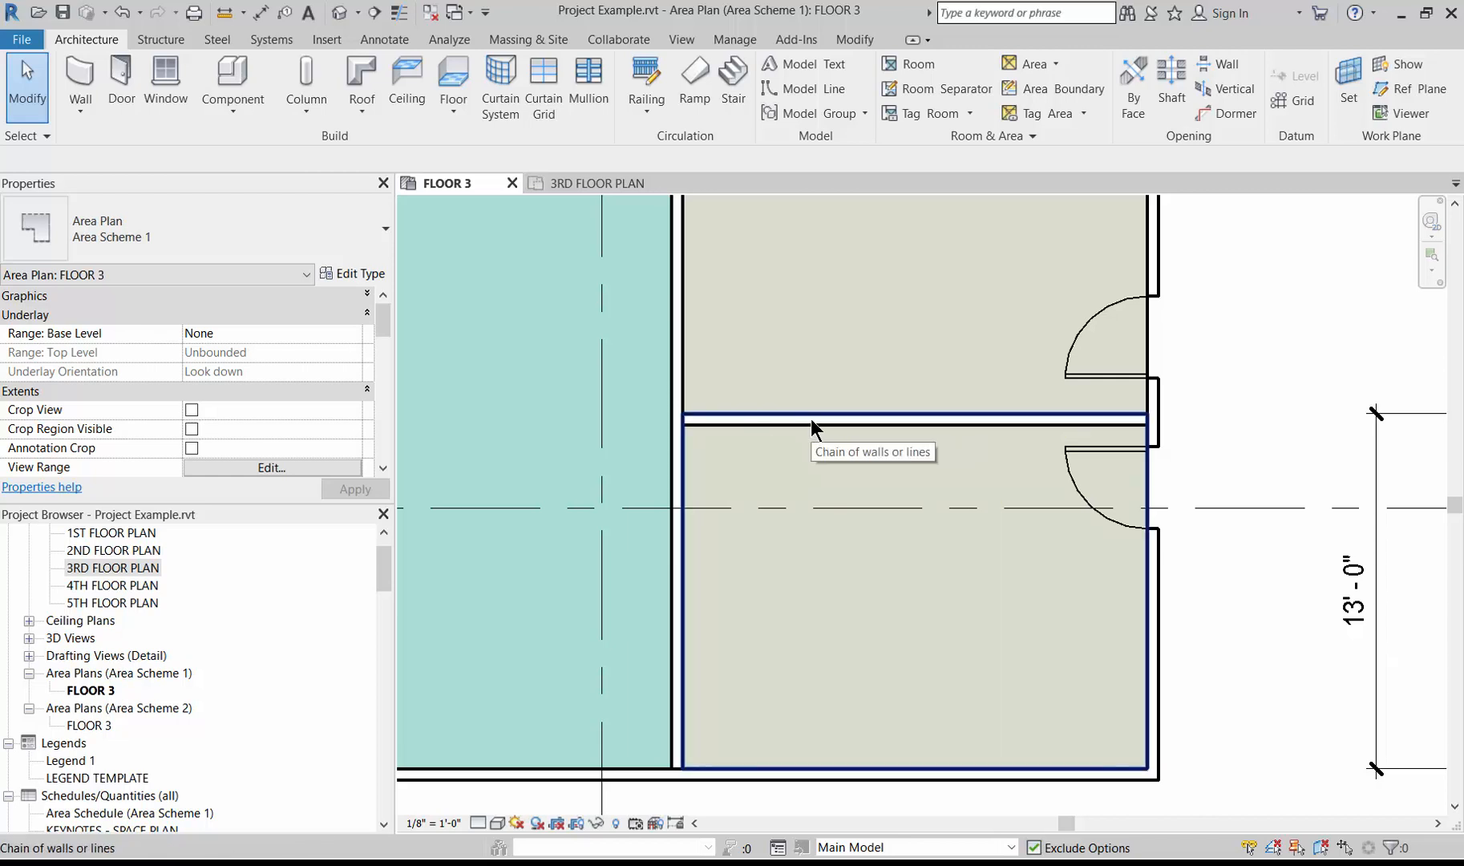
pyautogui.scroll(-2, 822, 565)
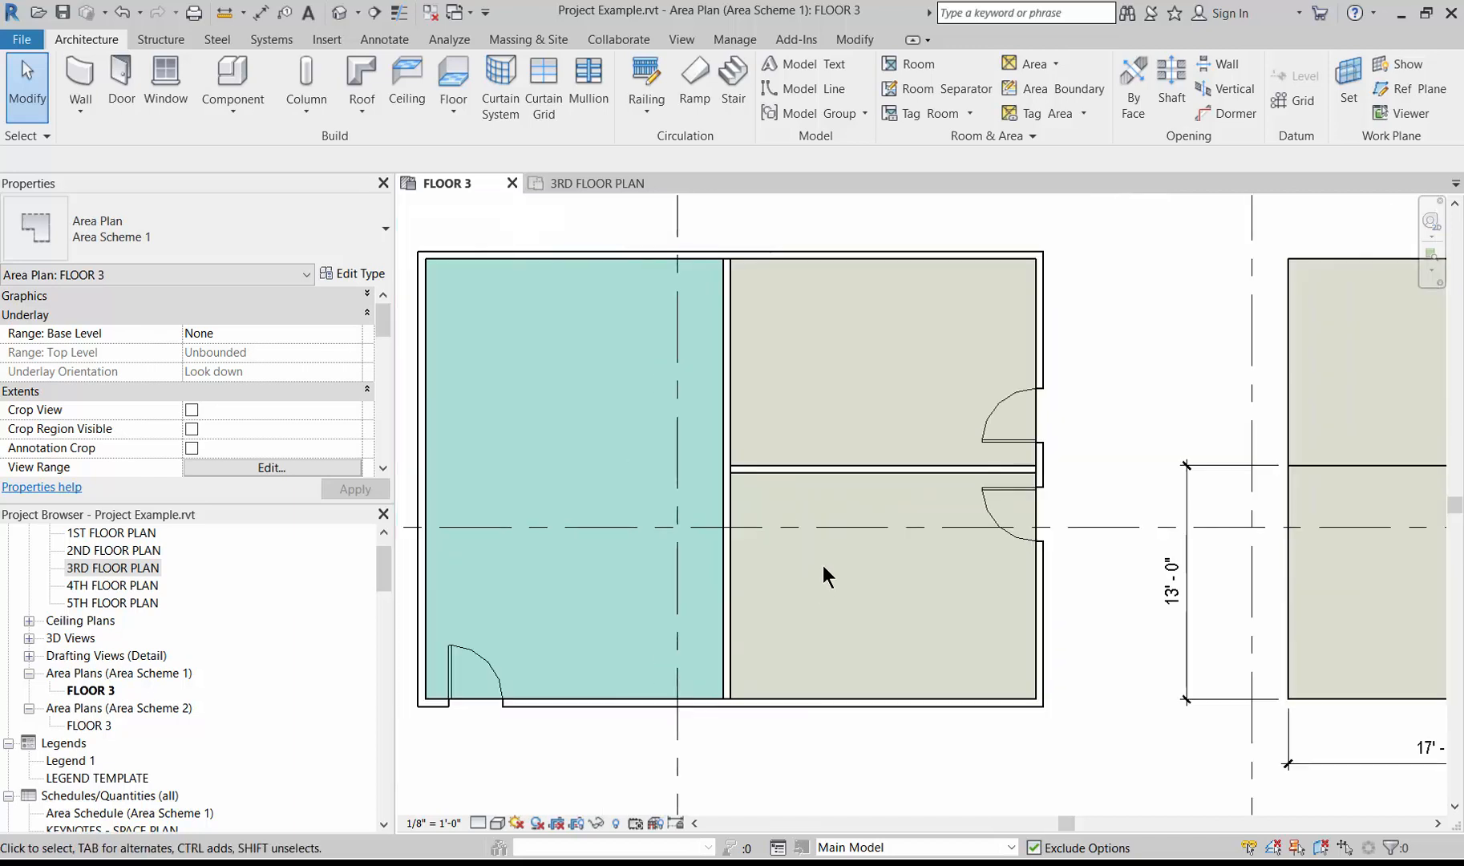
pyautogui.scroll(-1, 823, 565)
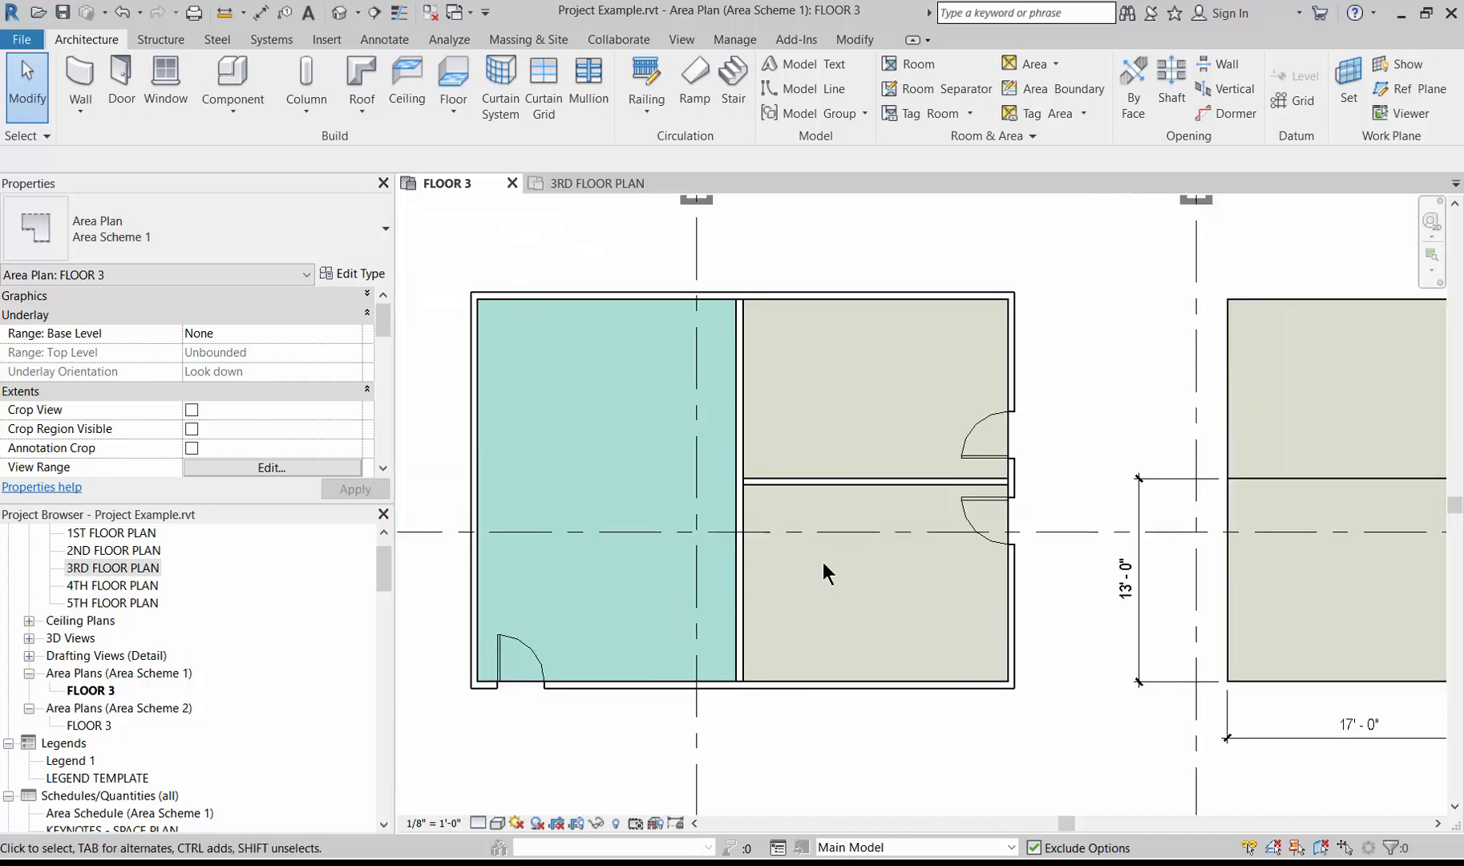
# Activate Option 1 (primary) to review which walls and doors belong to it, and return to Main Model
pyautogui.click(889, 846)
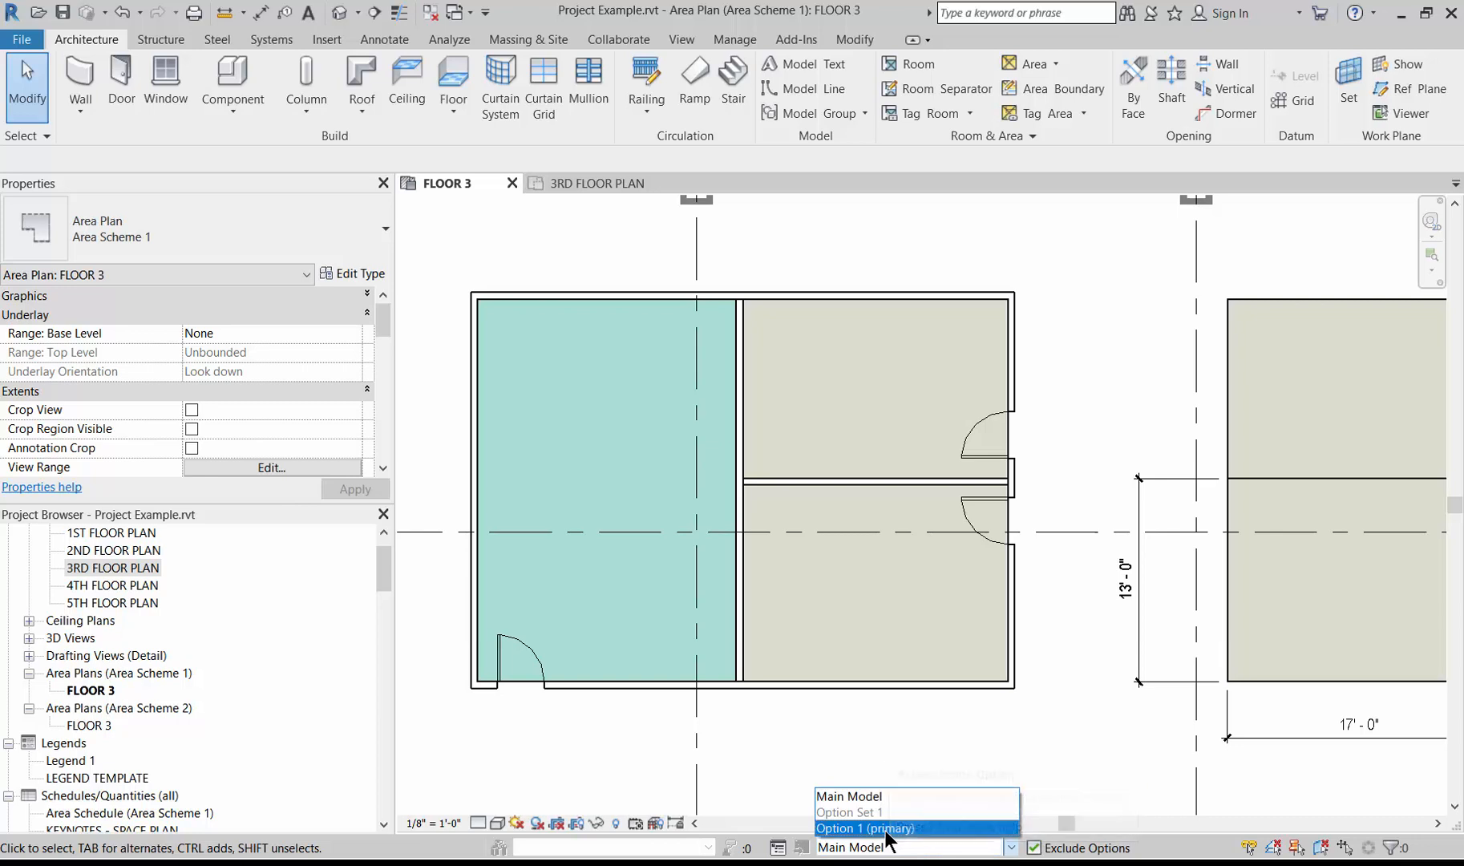
pyautogui.click(882, 828)
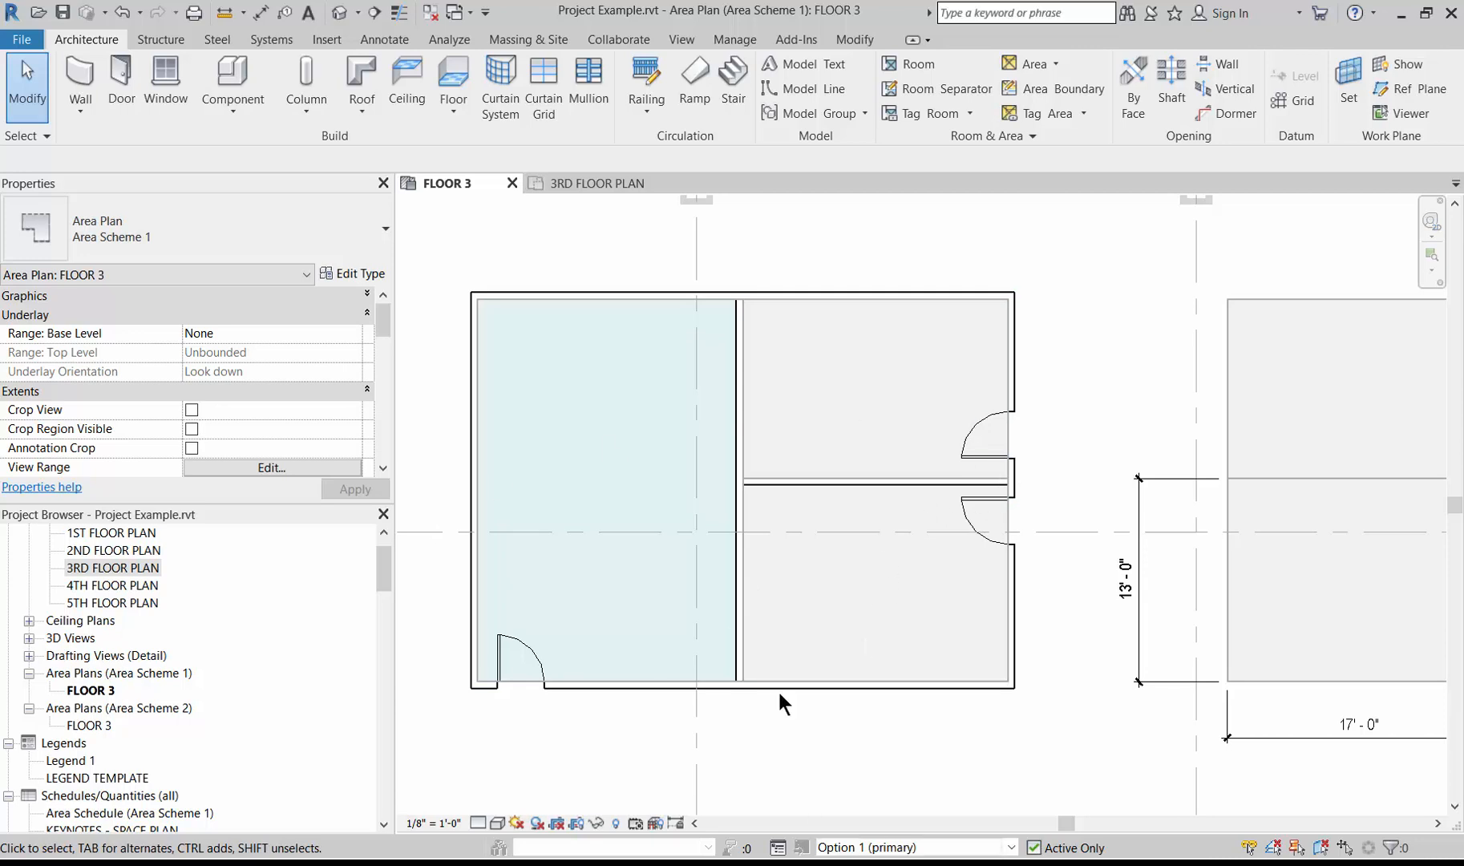
pyautogui.click(934, 847)
pyautogui.click(862, 796)
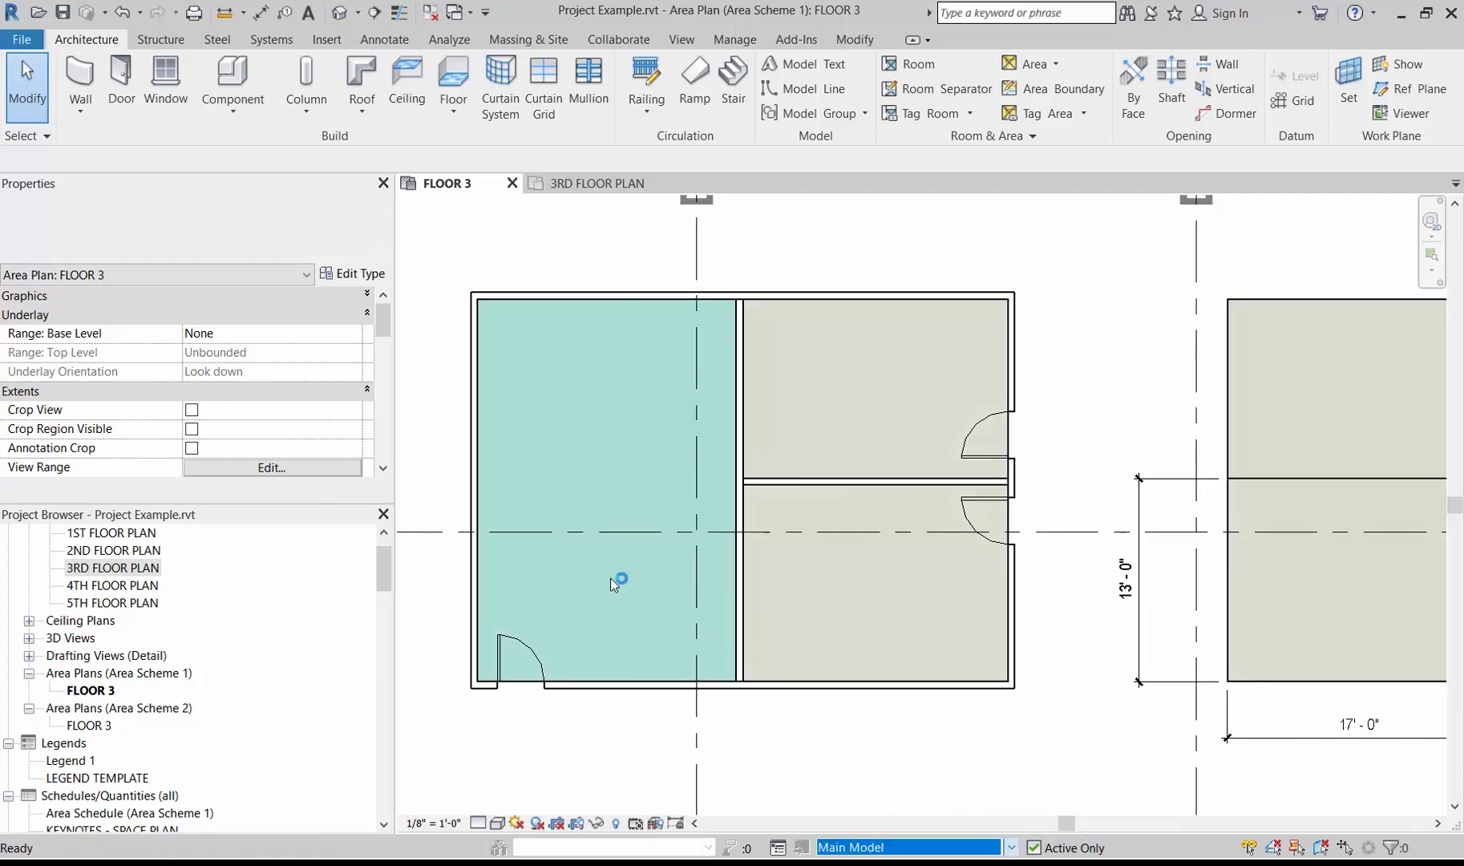
# Draw Generic - 5" perimeter walls along the outer area boundary of the block with two offices and the break area
pyautogui.scroll(-3, 558, 498)
pyautogui.scroll(4, 1180, 428)
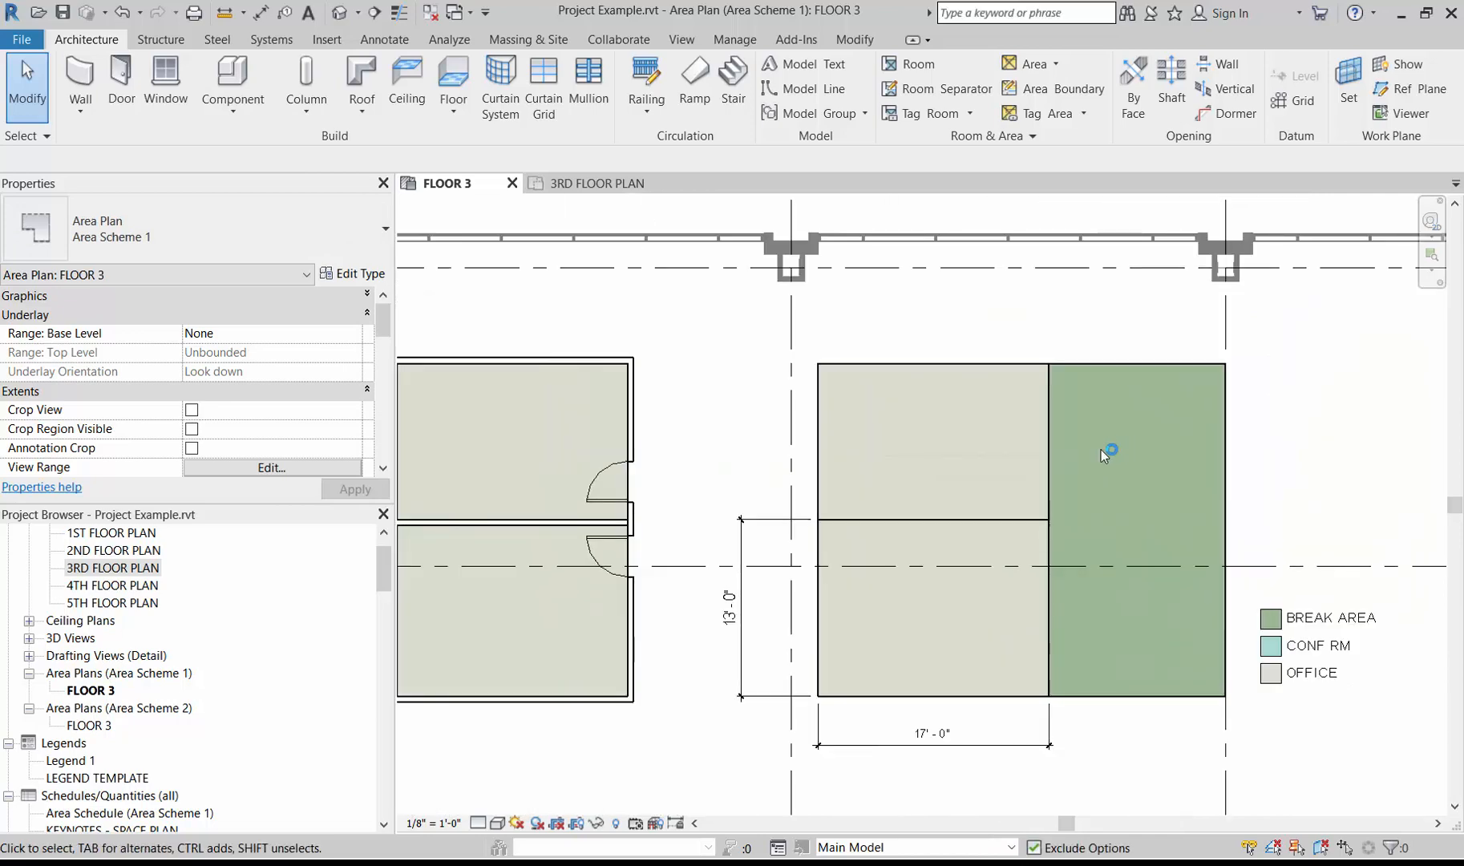
pyautogui.click(1042, 461)
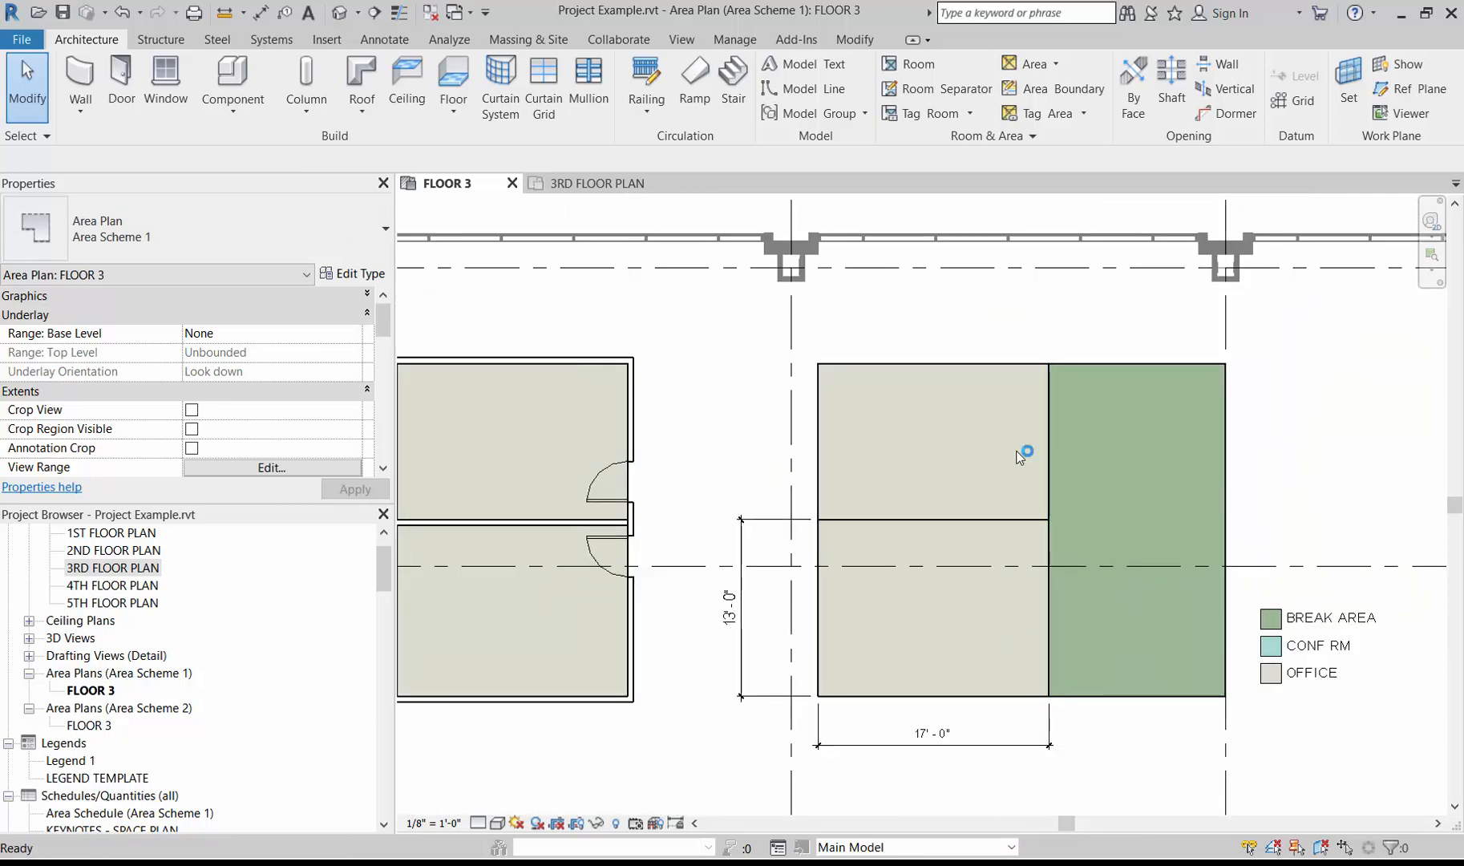
pyautogui.press('w')
pyautogui.press('a')
pyautogui.click(818, 363)
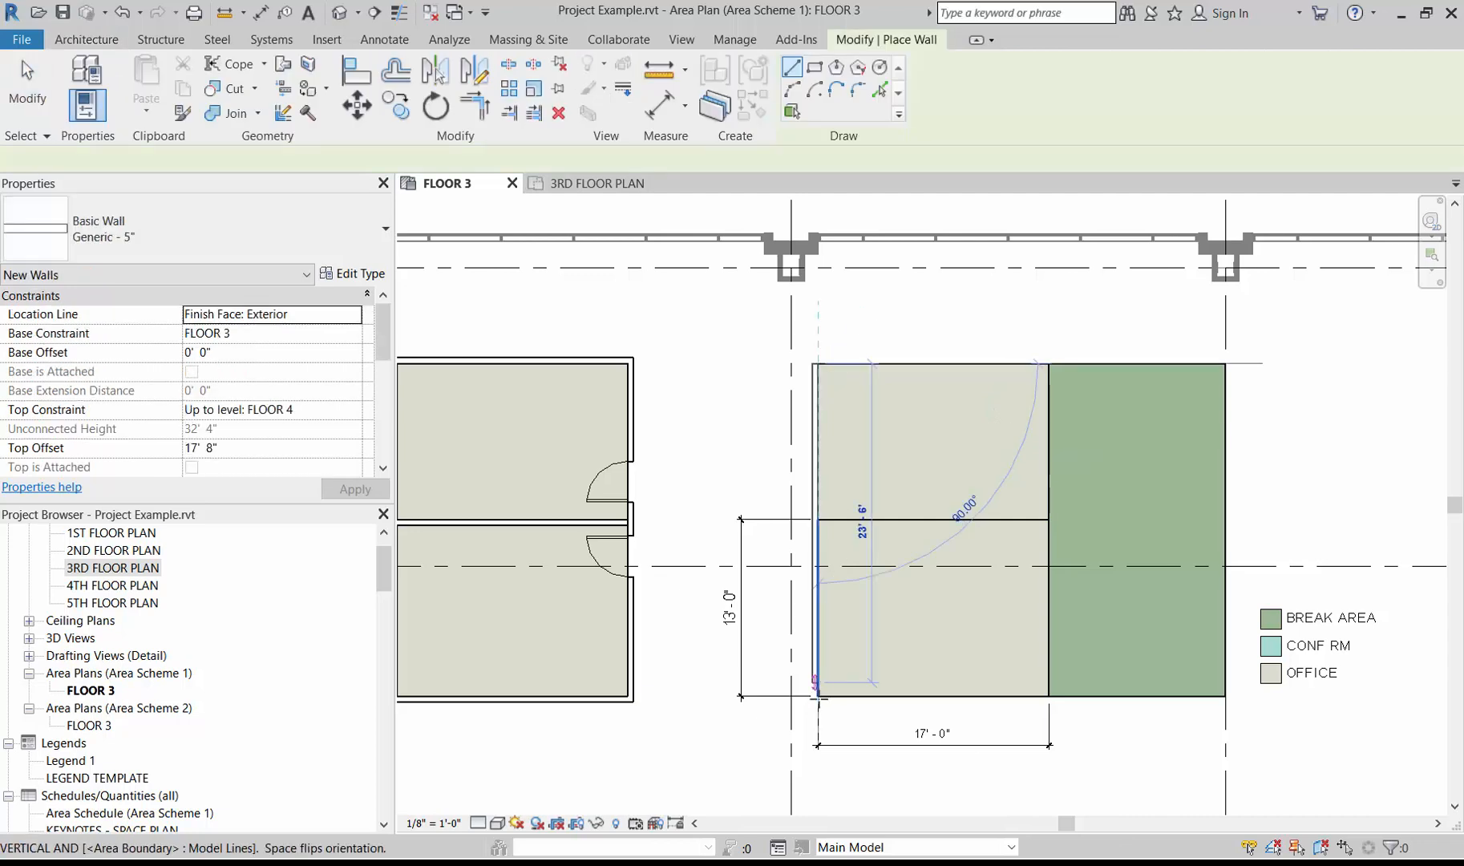
pyautogui.click(1190, 719)
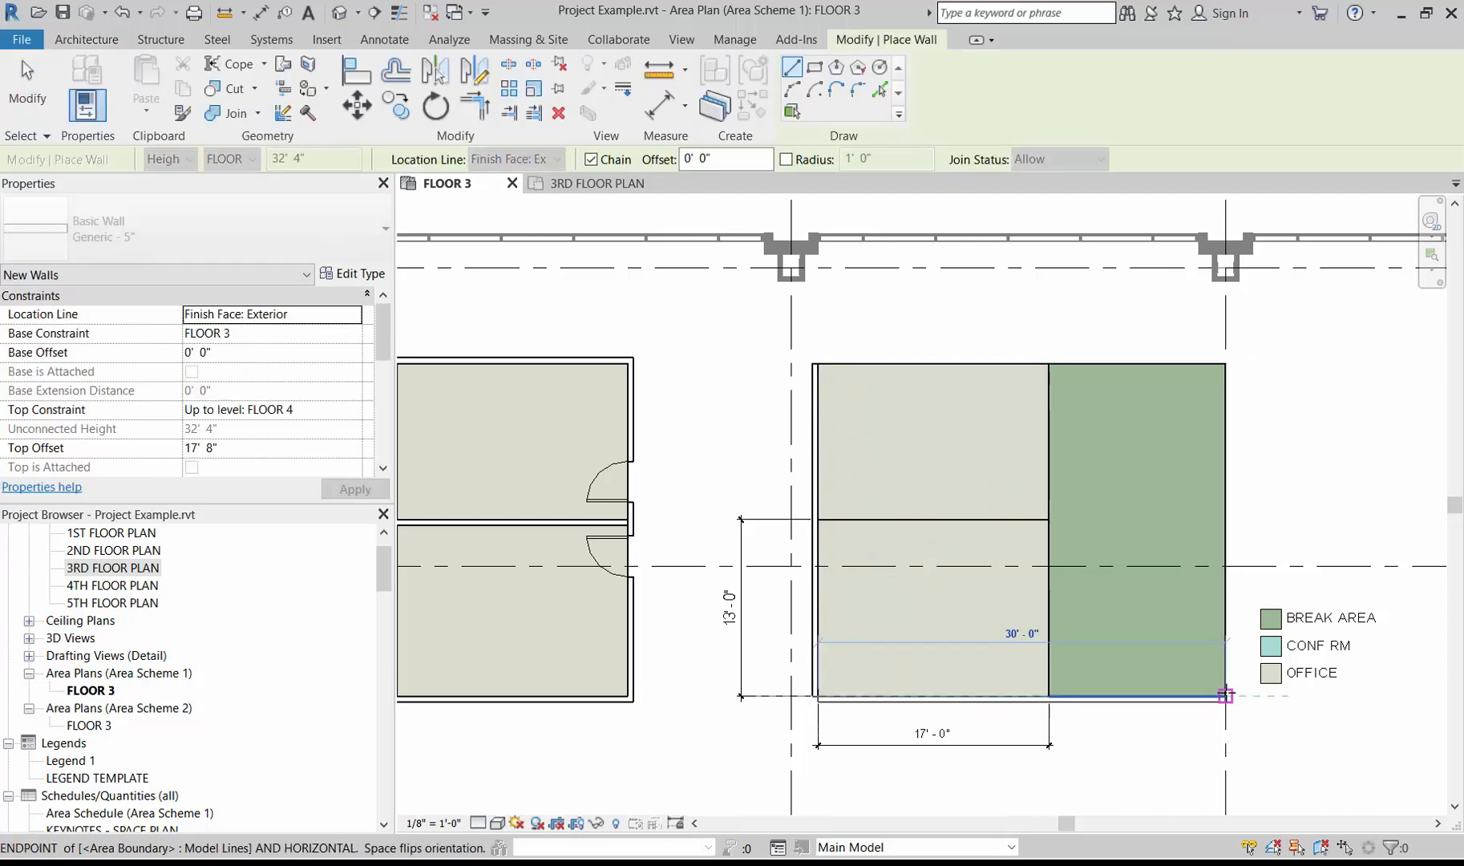
pyautogui.click(1225, 696)
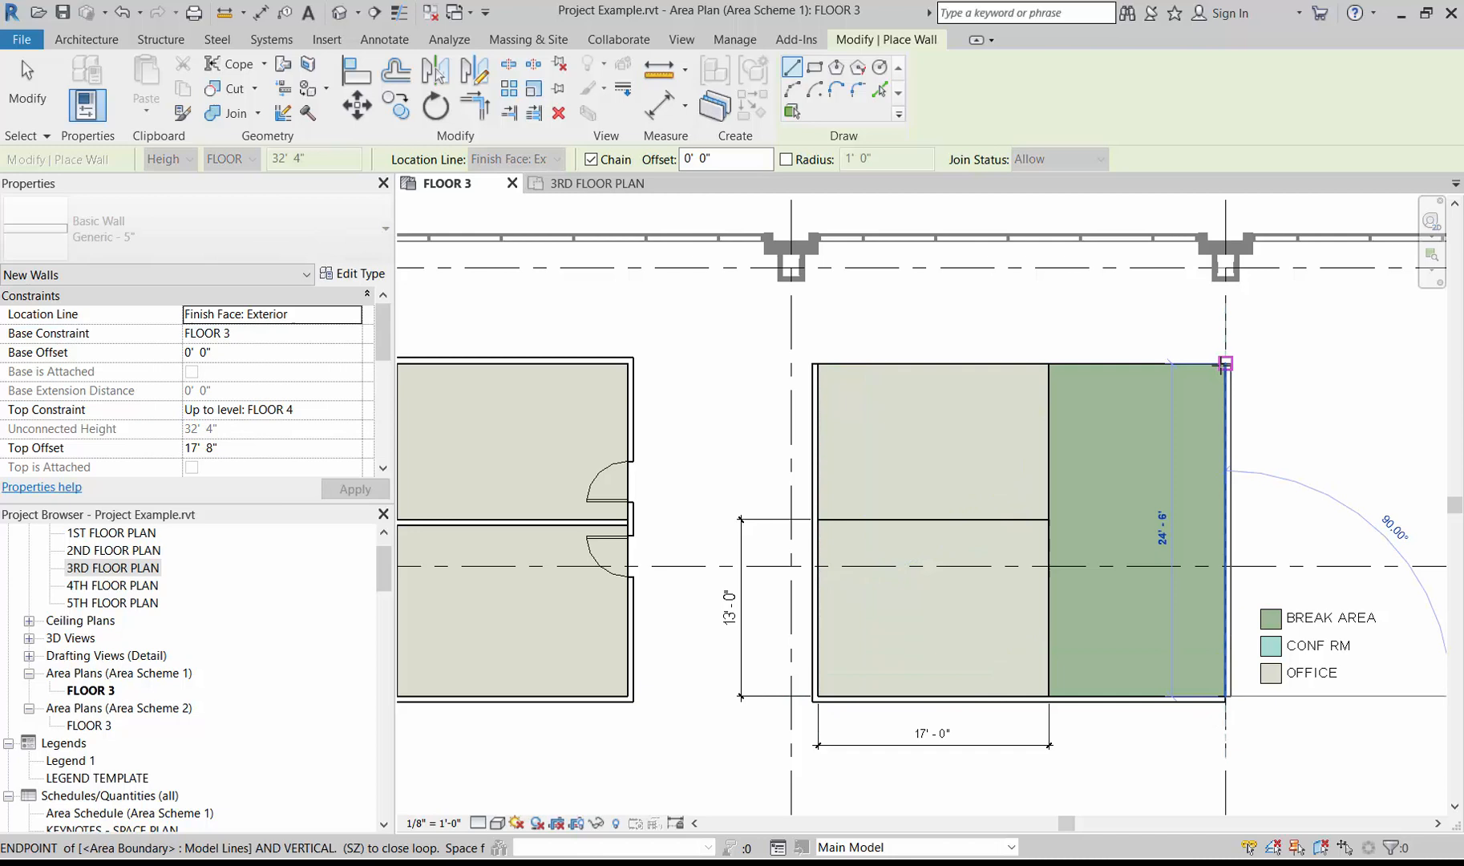
pyautogui.click(979, 352)
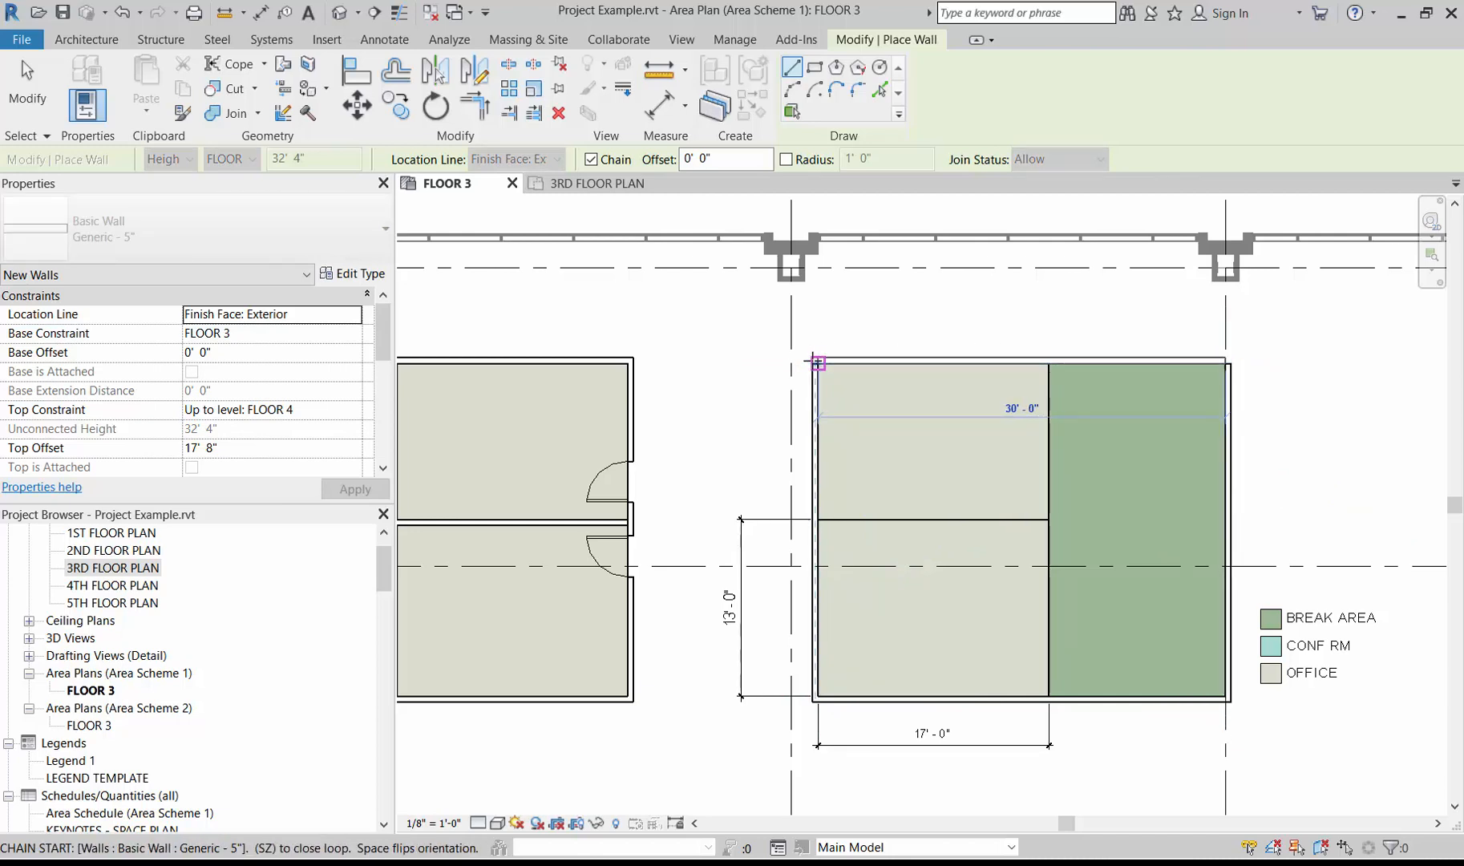
pyautogui.click(812, 363)
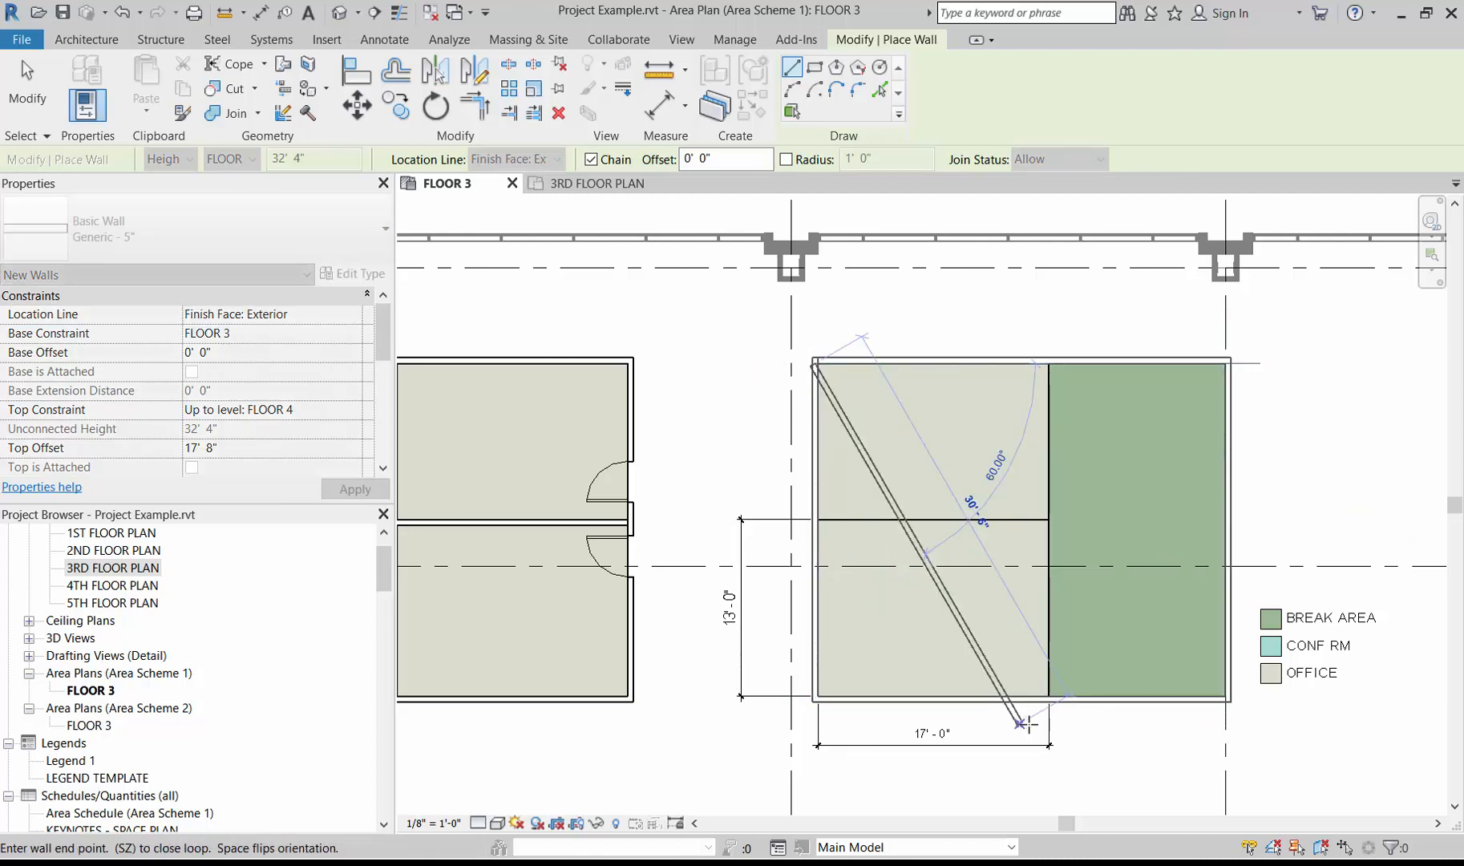
pyautogui.press('Escape')
pyautogui.press('Escape')
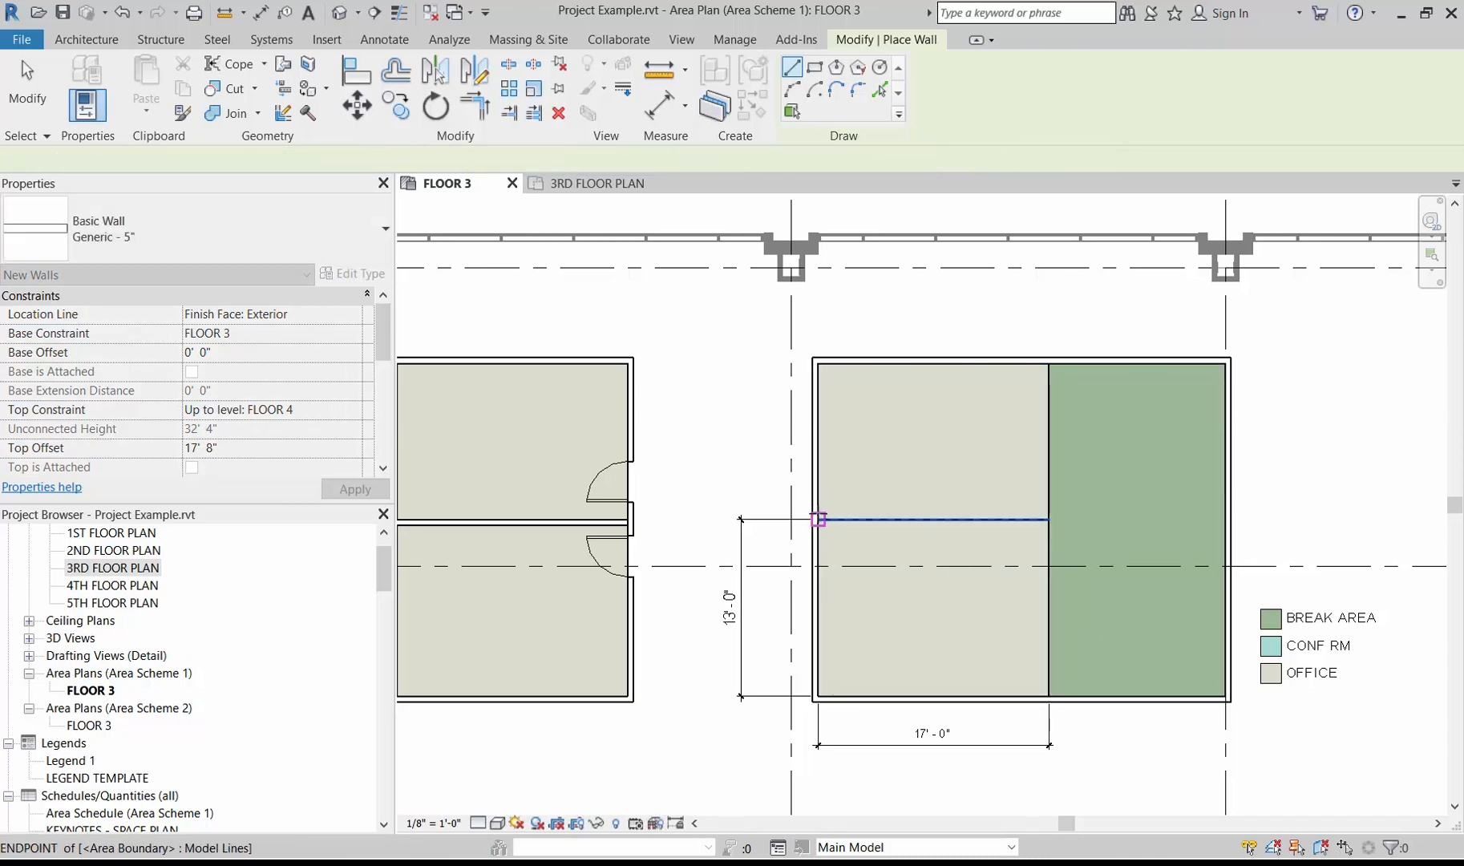
# Draw Generic - 5" partition walls between the two offices and between the offices and the break area
pyautogui.click(819, 519)
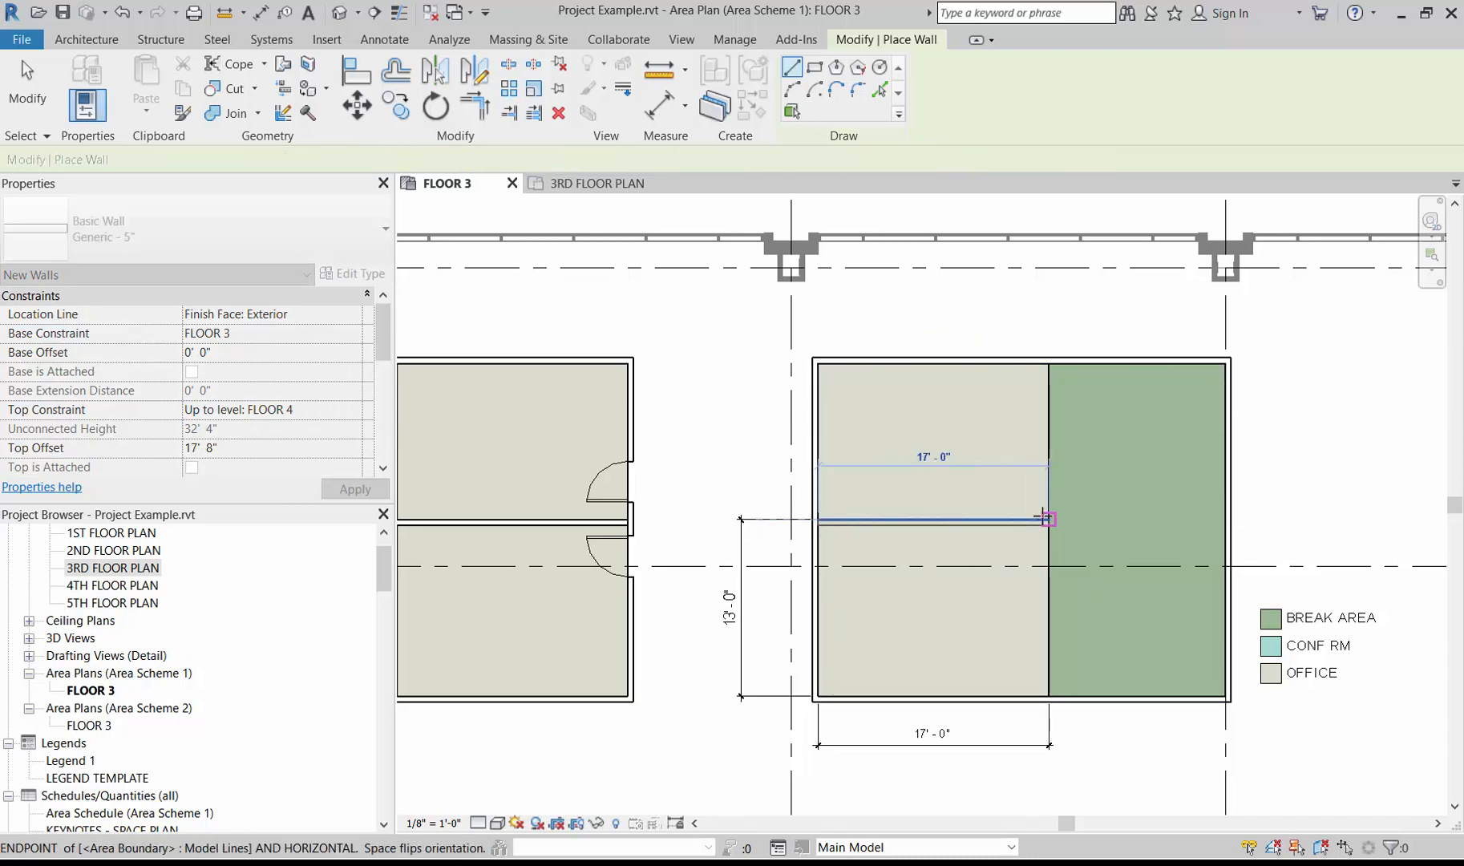
pyautogui.click(1048, 519)
pyautogui.press('Escape')
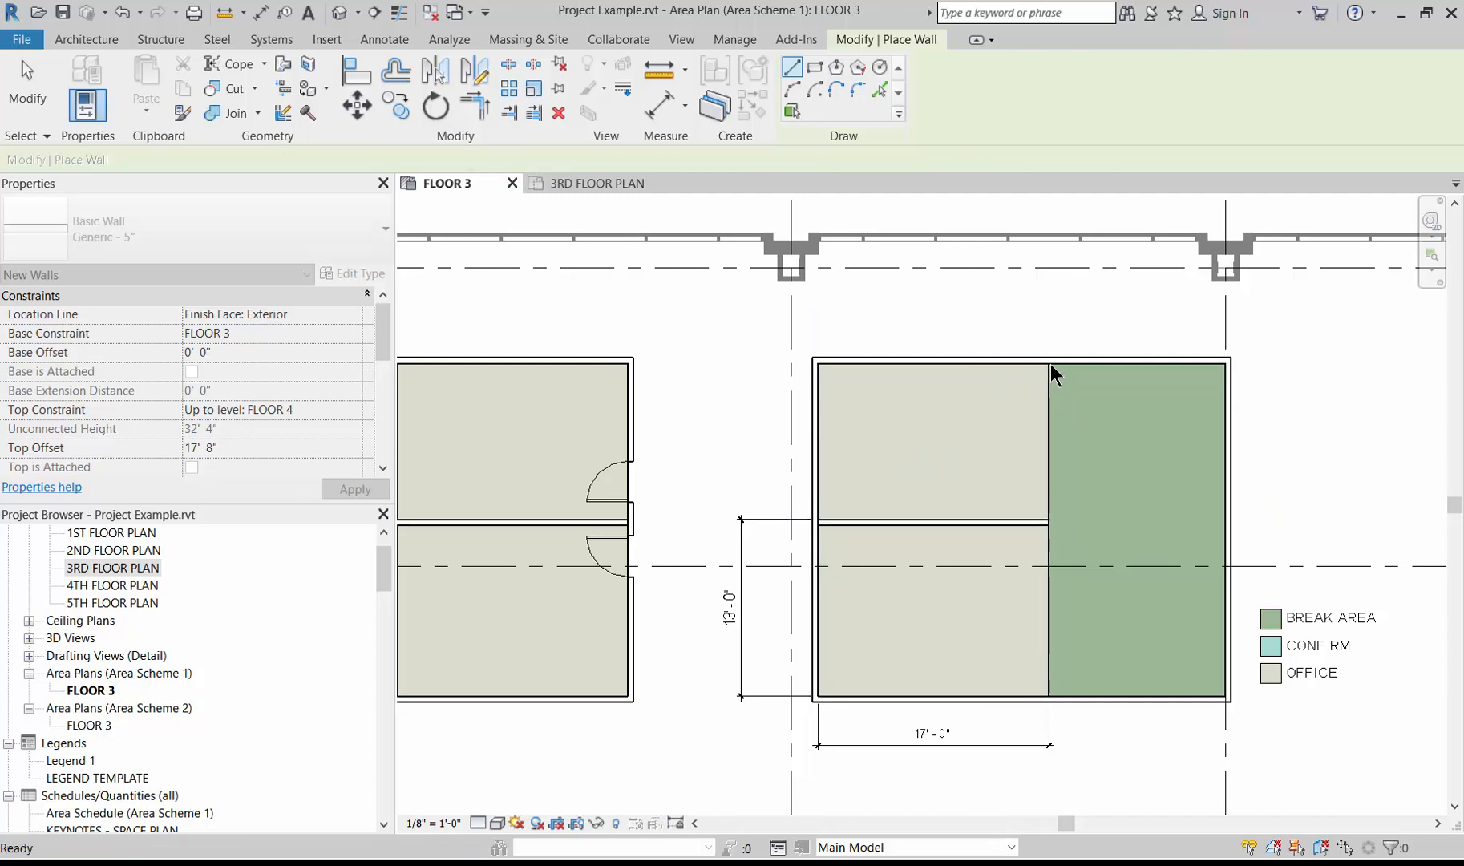
pyautogui.click(1048, 361)
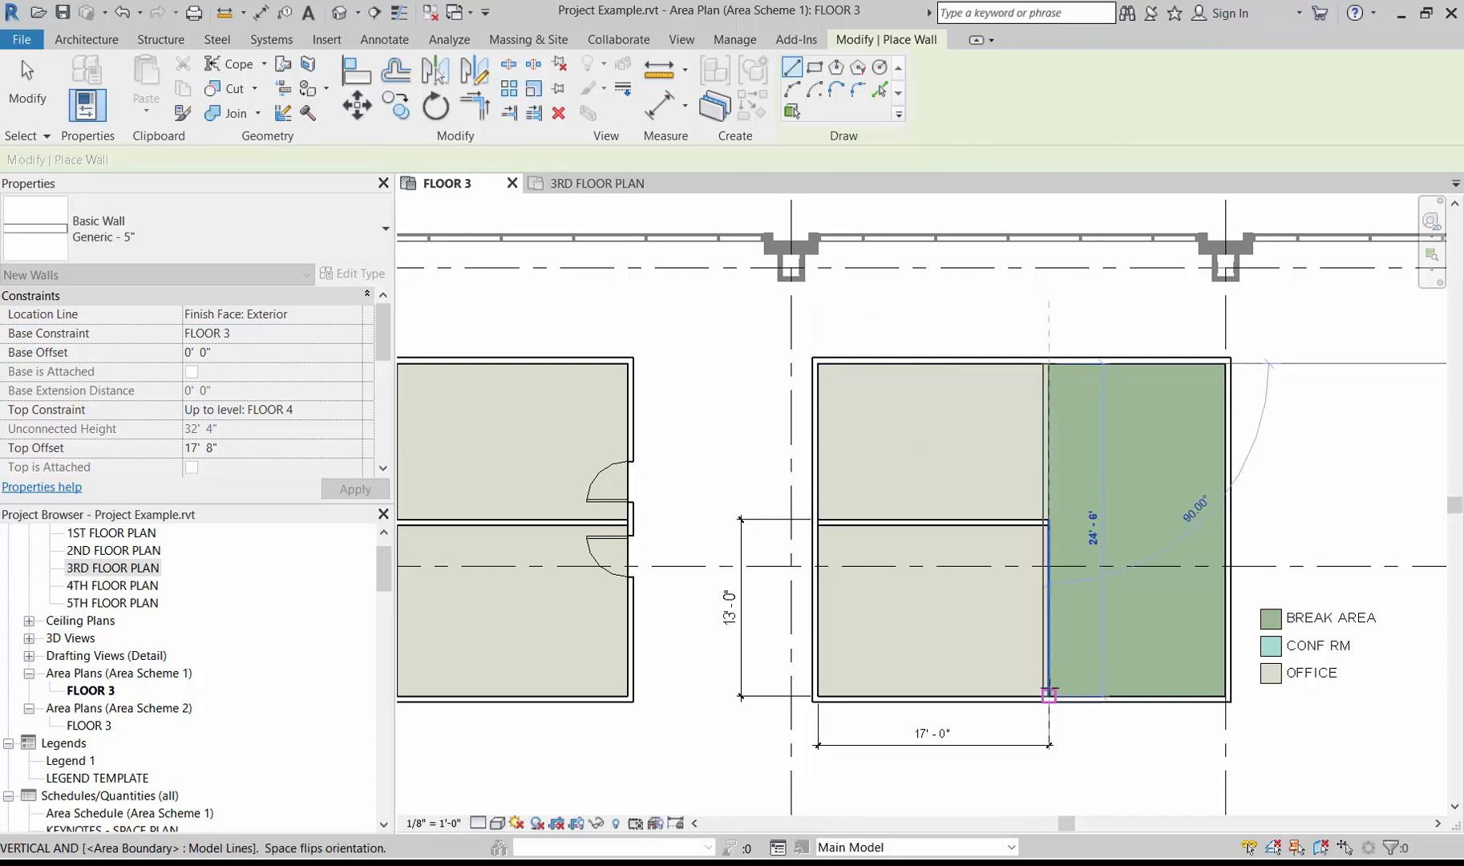
pyautogui.click(1048, 696)
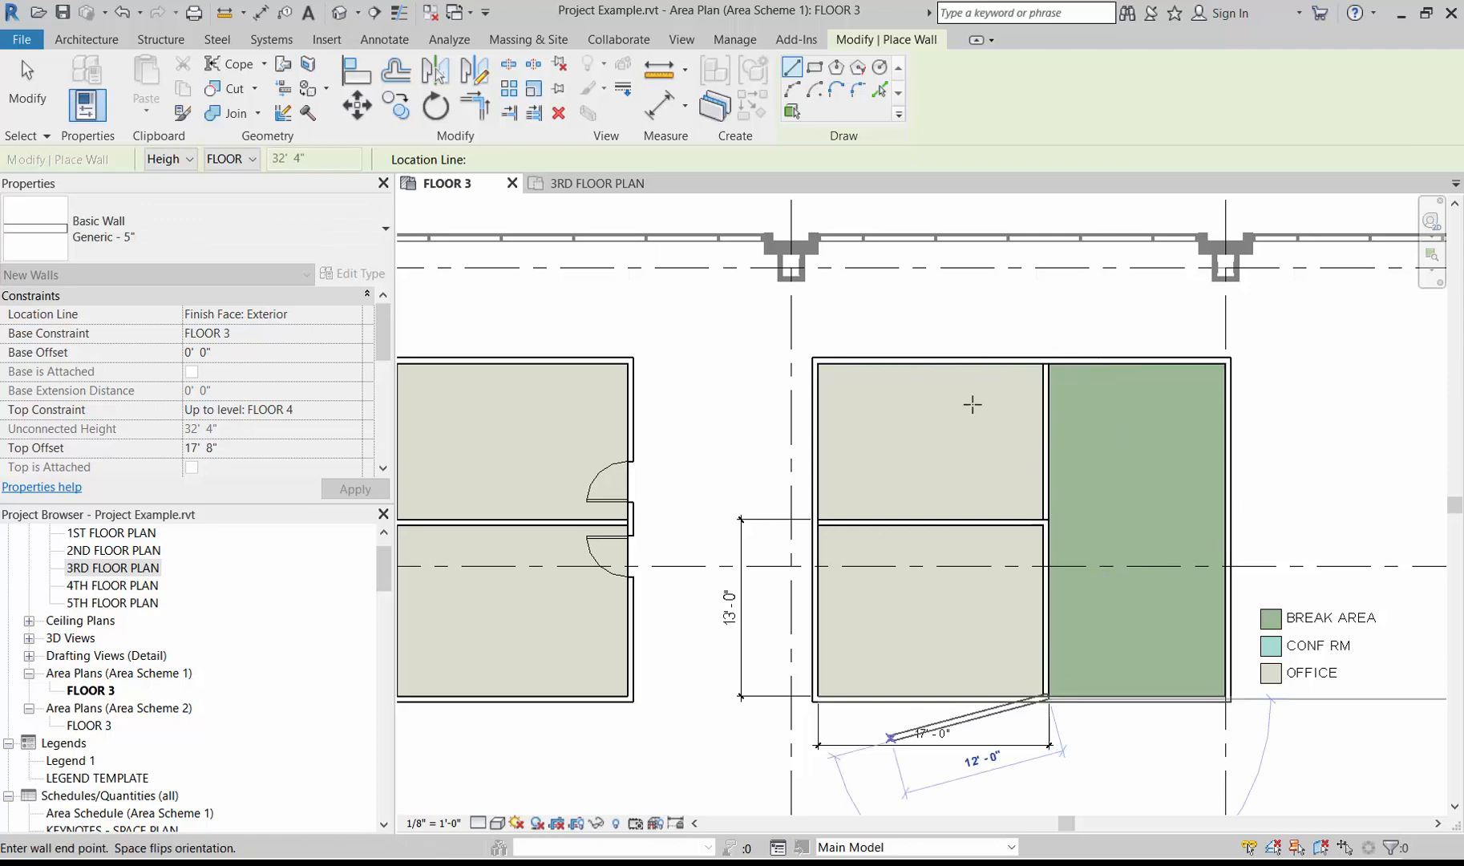
pyautogui.press('Escape')
pyautogui.press('Escape')
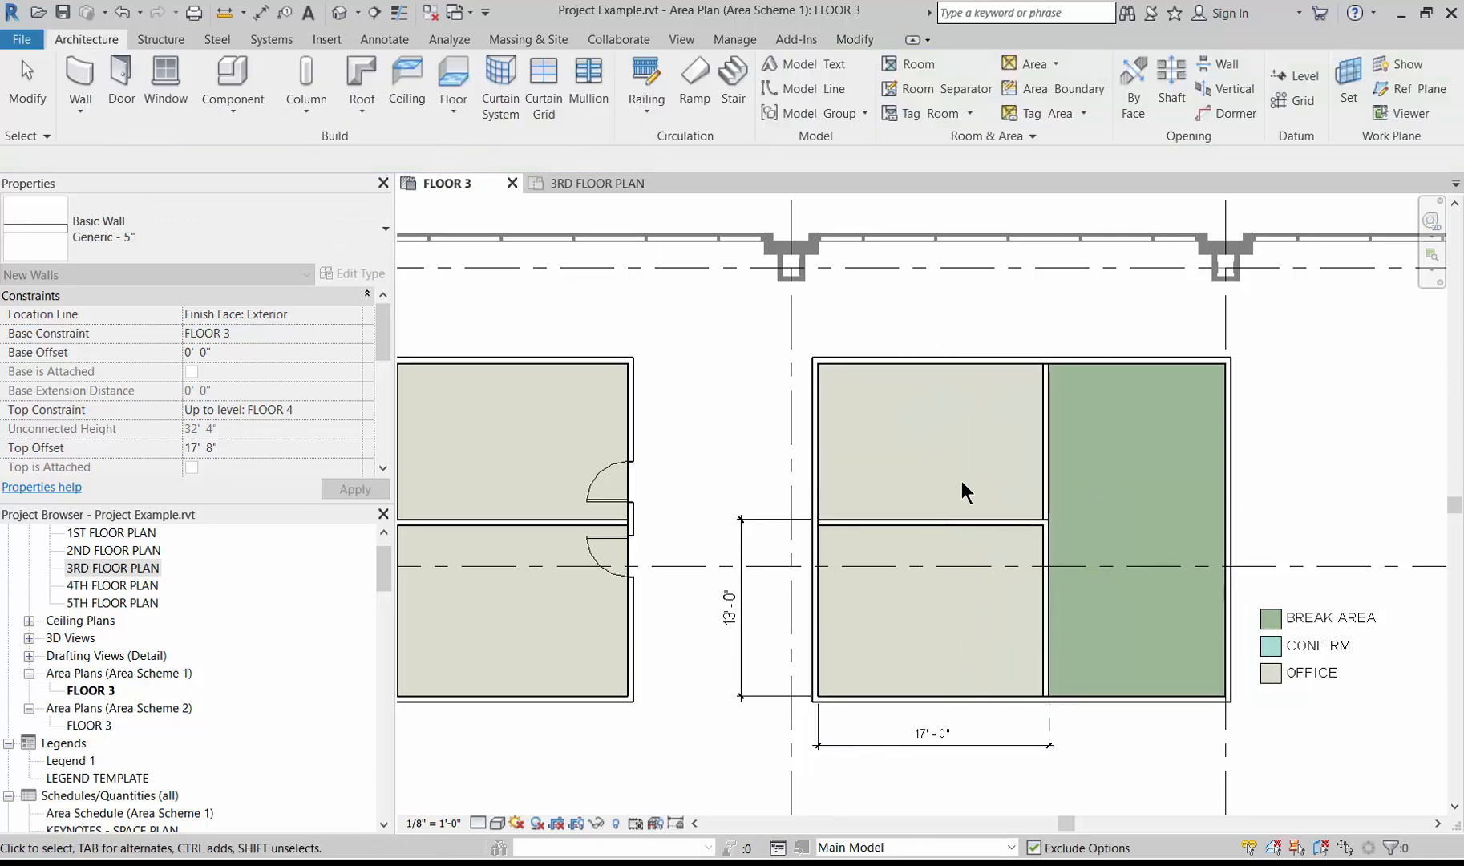
# Try to place a 36" x 84" Single-Flush door in the upper office's top wall with Option 1 (primary) active, and return to Main Model
pyautogui.click(948, 847)
pyautogui.click(911, 827)
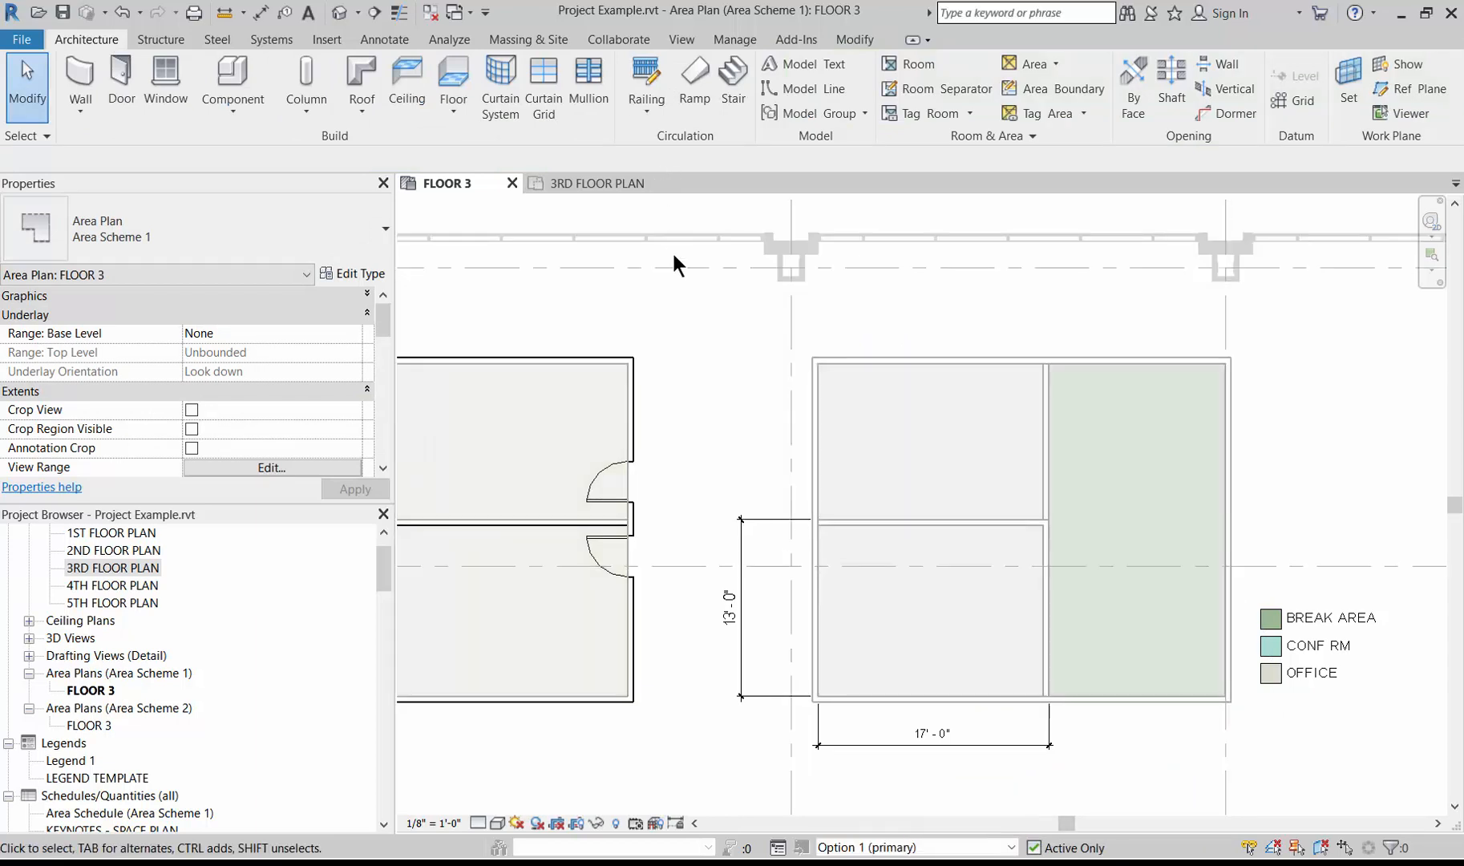
pyautogui.press('d')
pyautogui.press('r')
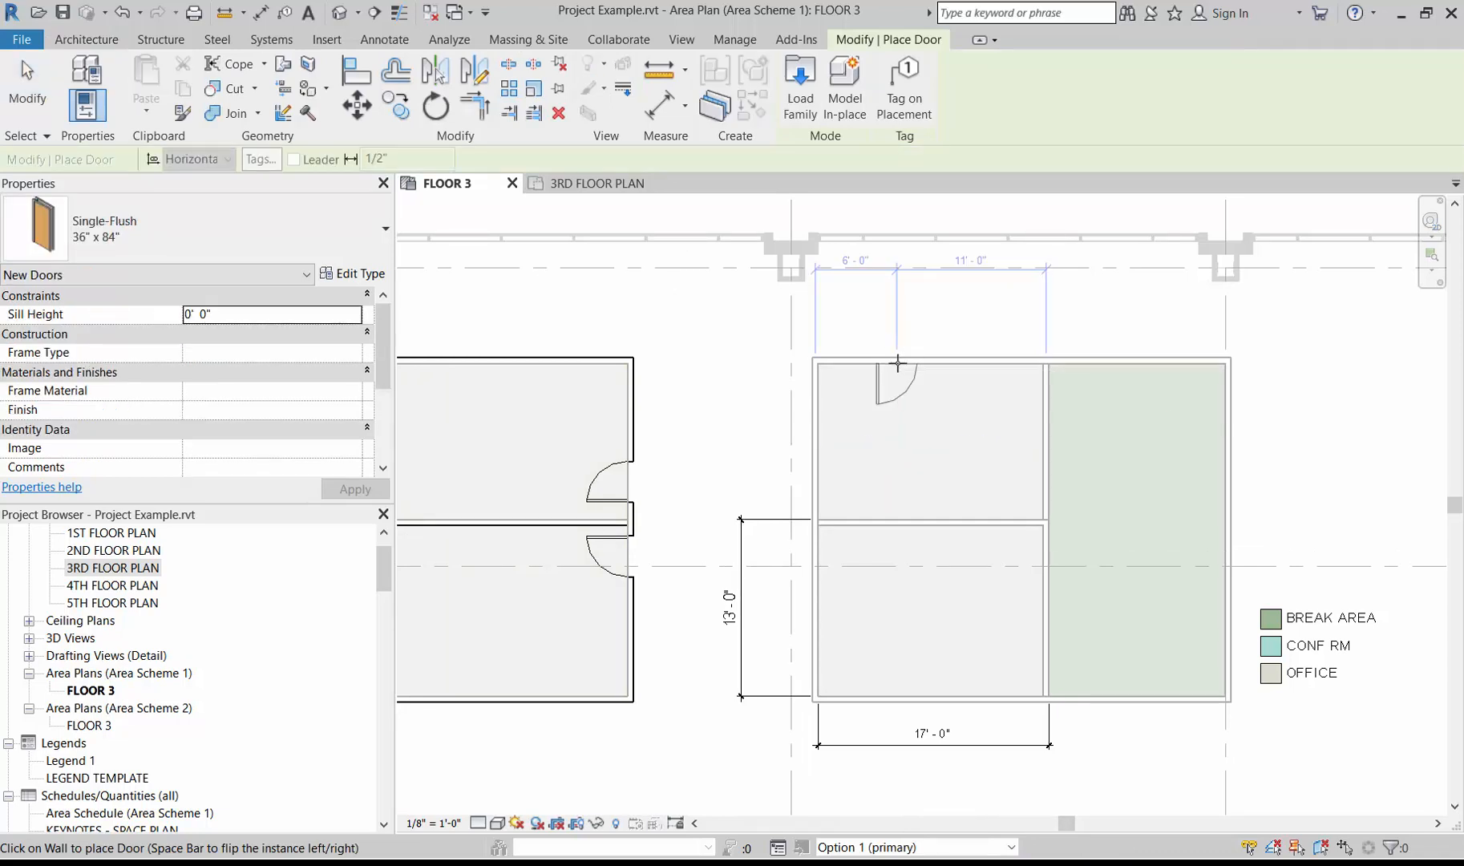
pyautogui.click(877, 436)
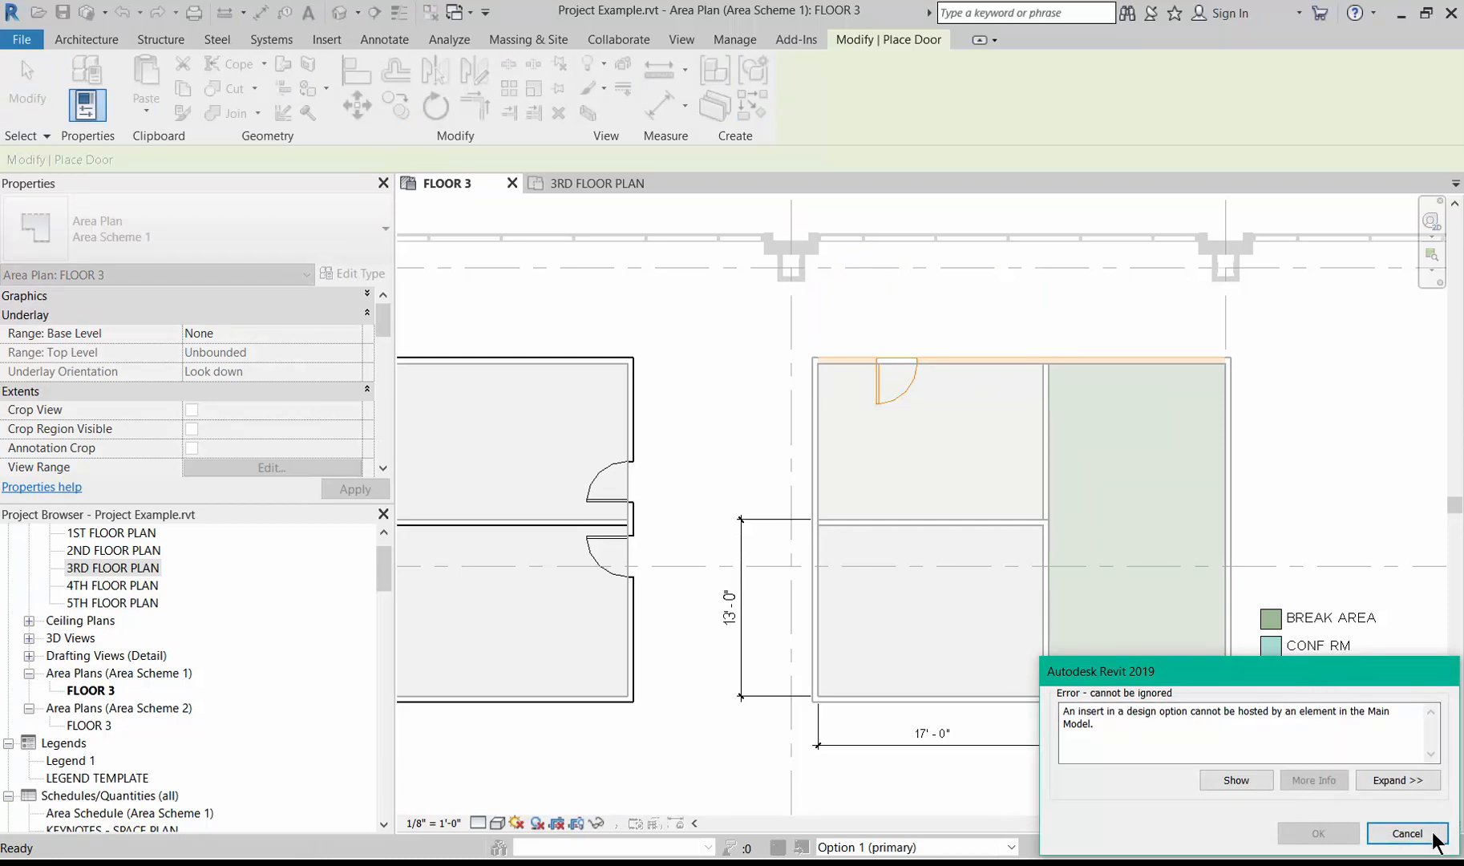
pyautogui.click(1405, 834)
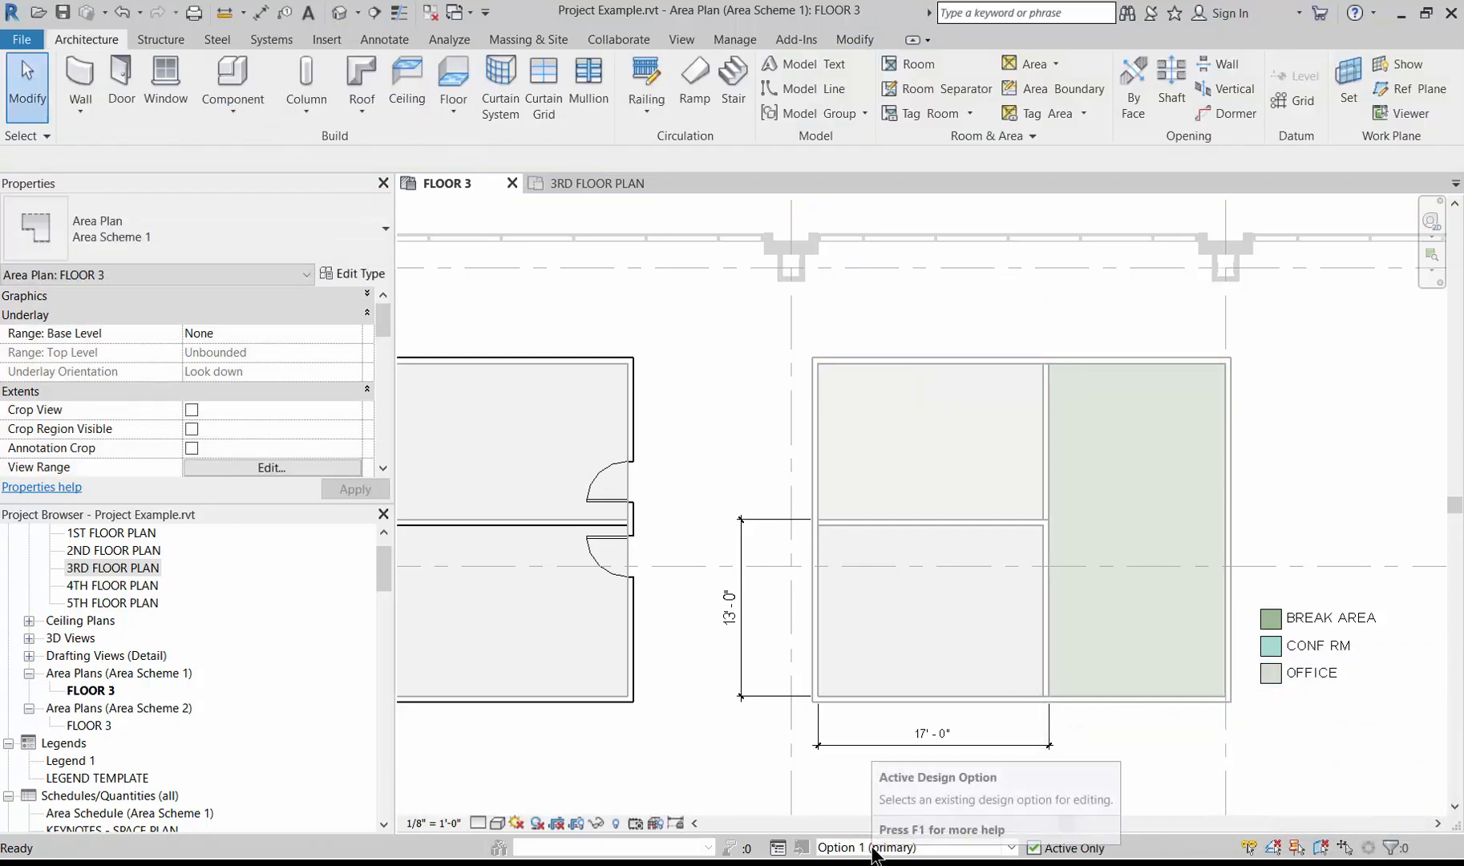
pyautogui.click(872, 849)
pyautogui.click(850, 789)
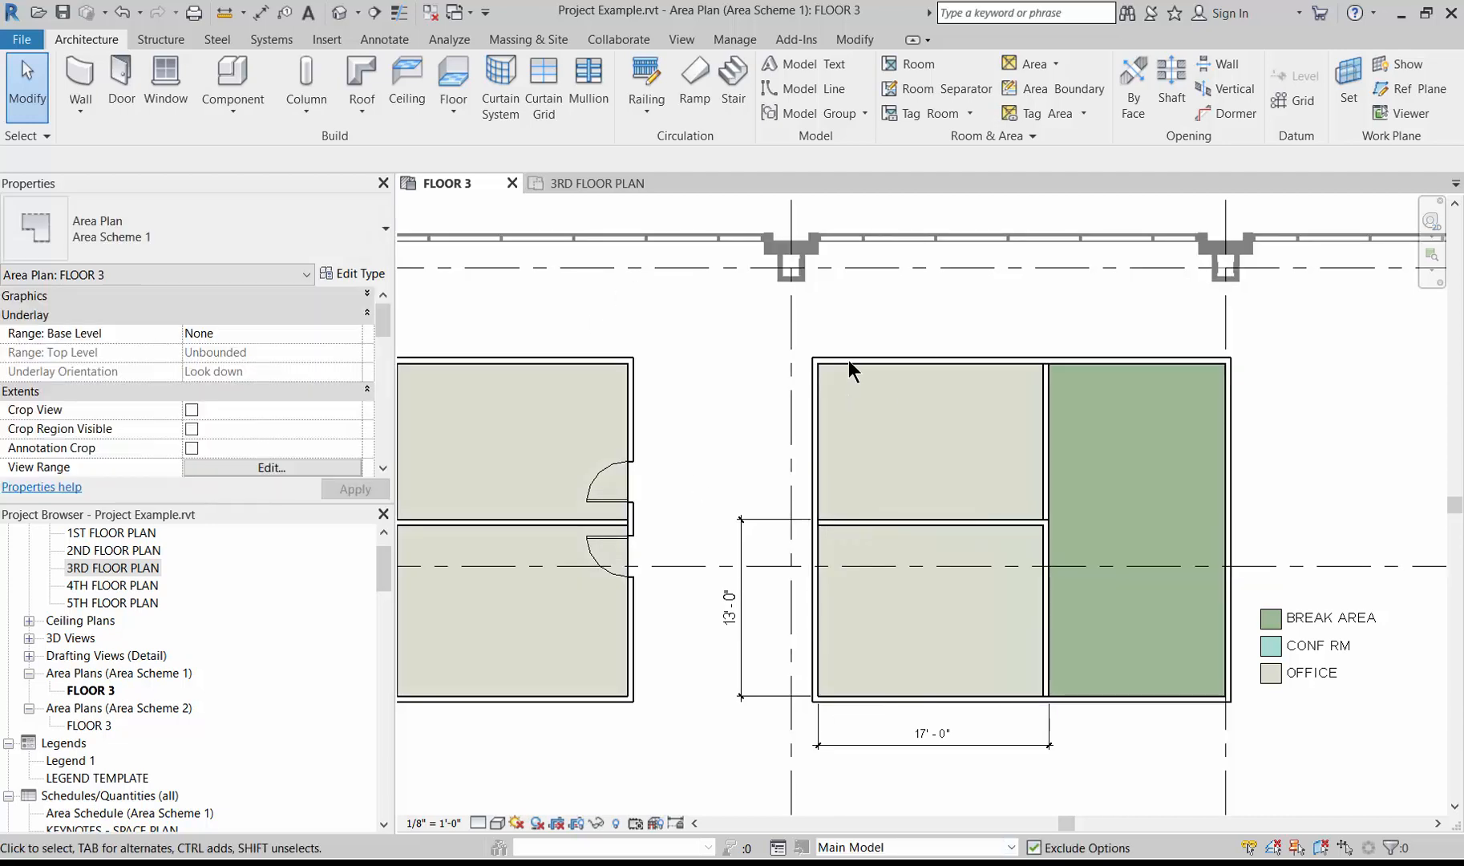
# Filter a selection of the break area block to its walls only and add them to Option 1 (primary) of Option Set 1
pyautogui.click(810, 357)
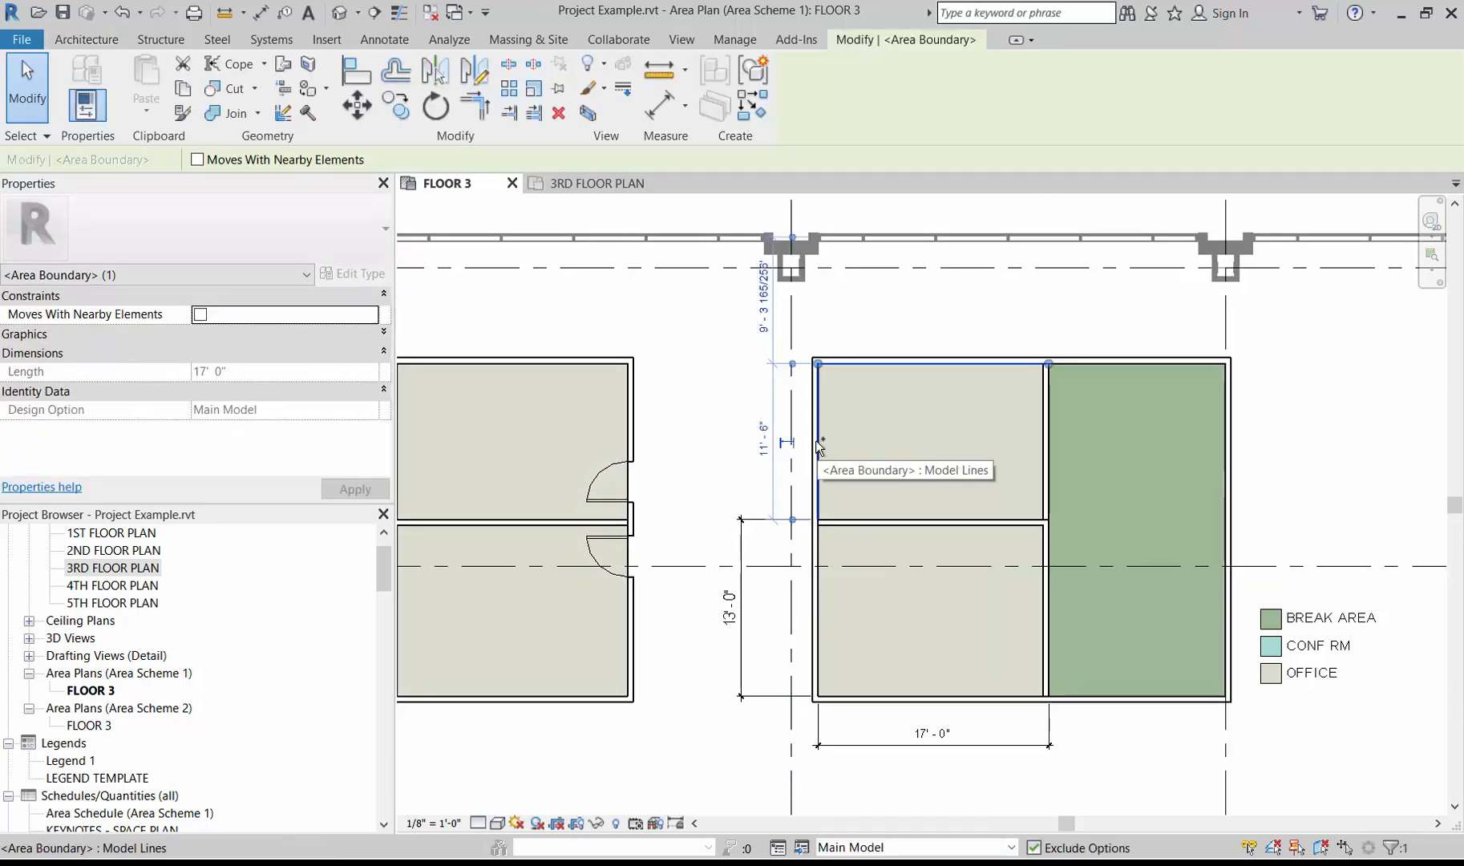
pyautogui.click(718, 327)
pyautogui.moveTo(717, 324); pyautogui.dragTo(1252, 735)
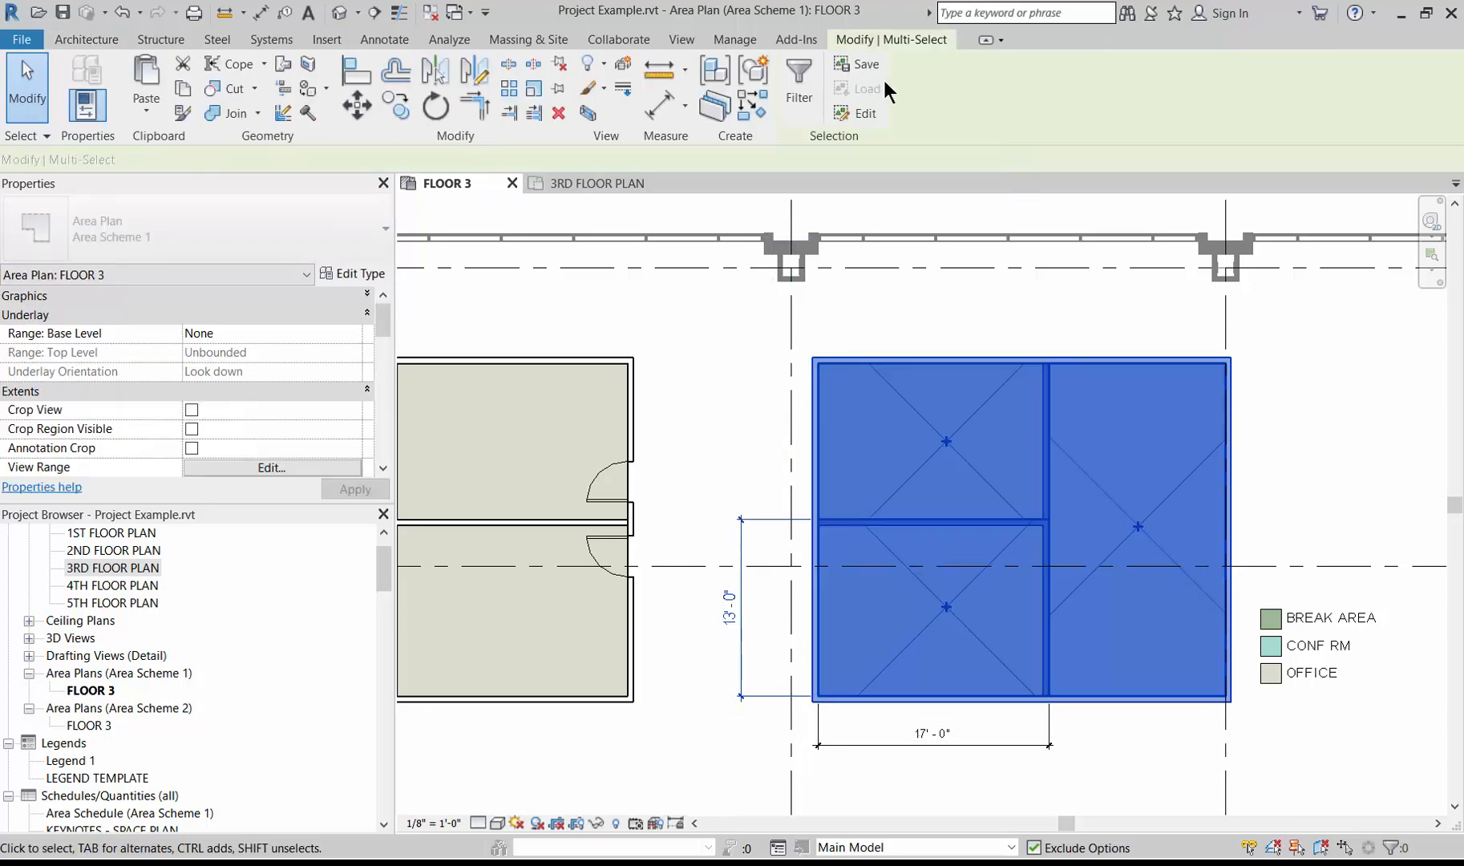
pyautogui.click(788, 94)
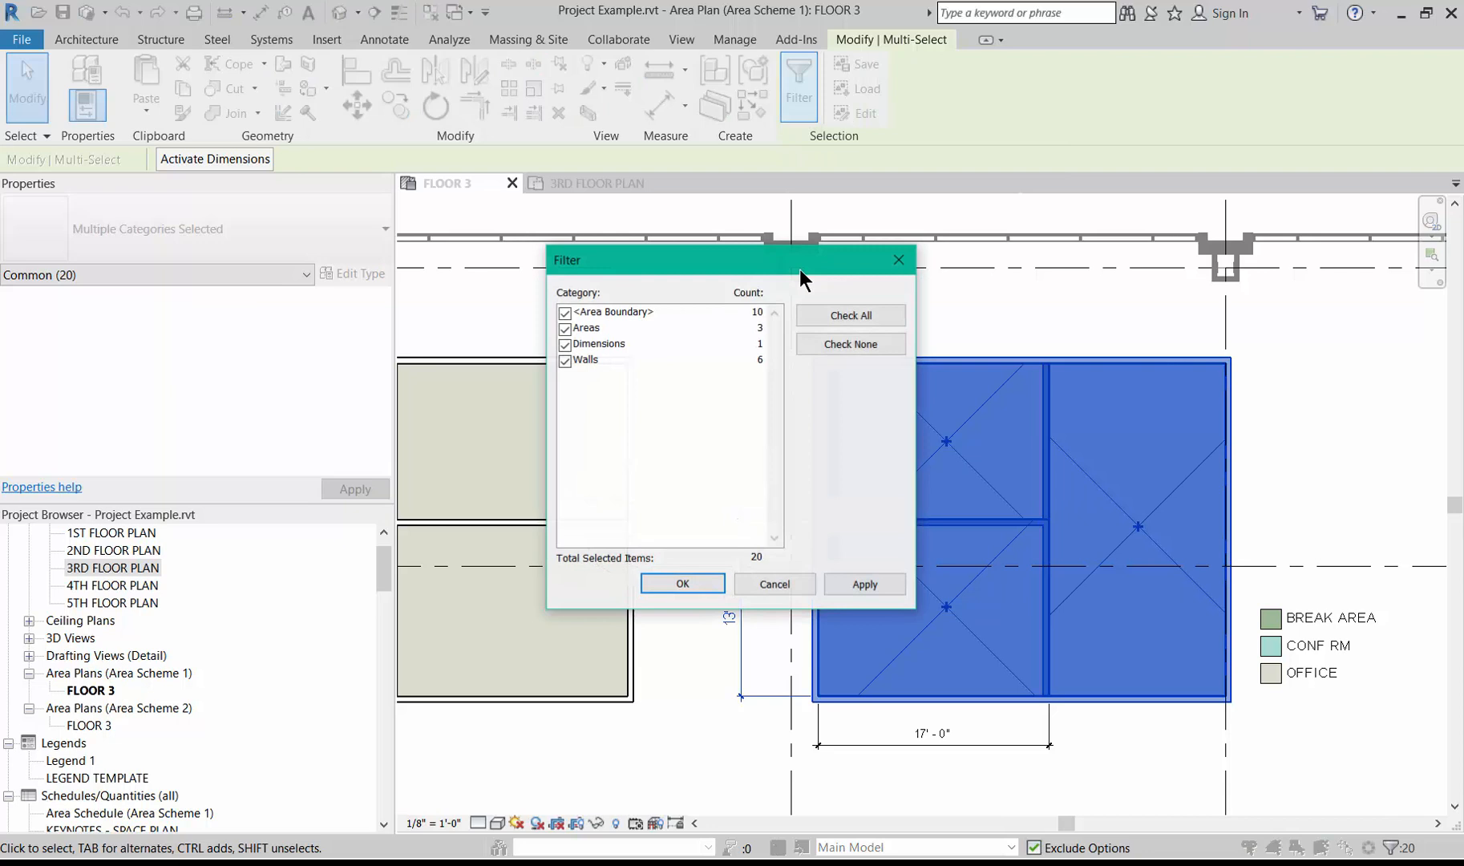
pyautogui.click(834, 345)
pyautogui.click(566, 360)
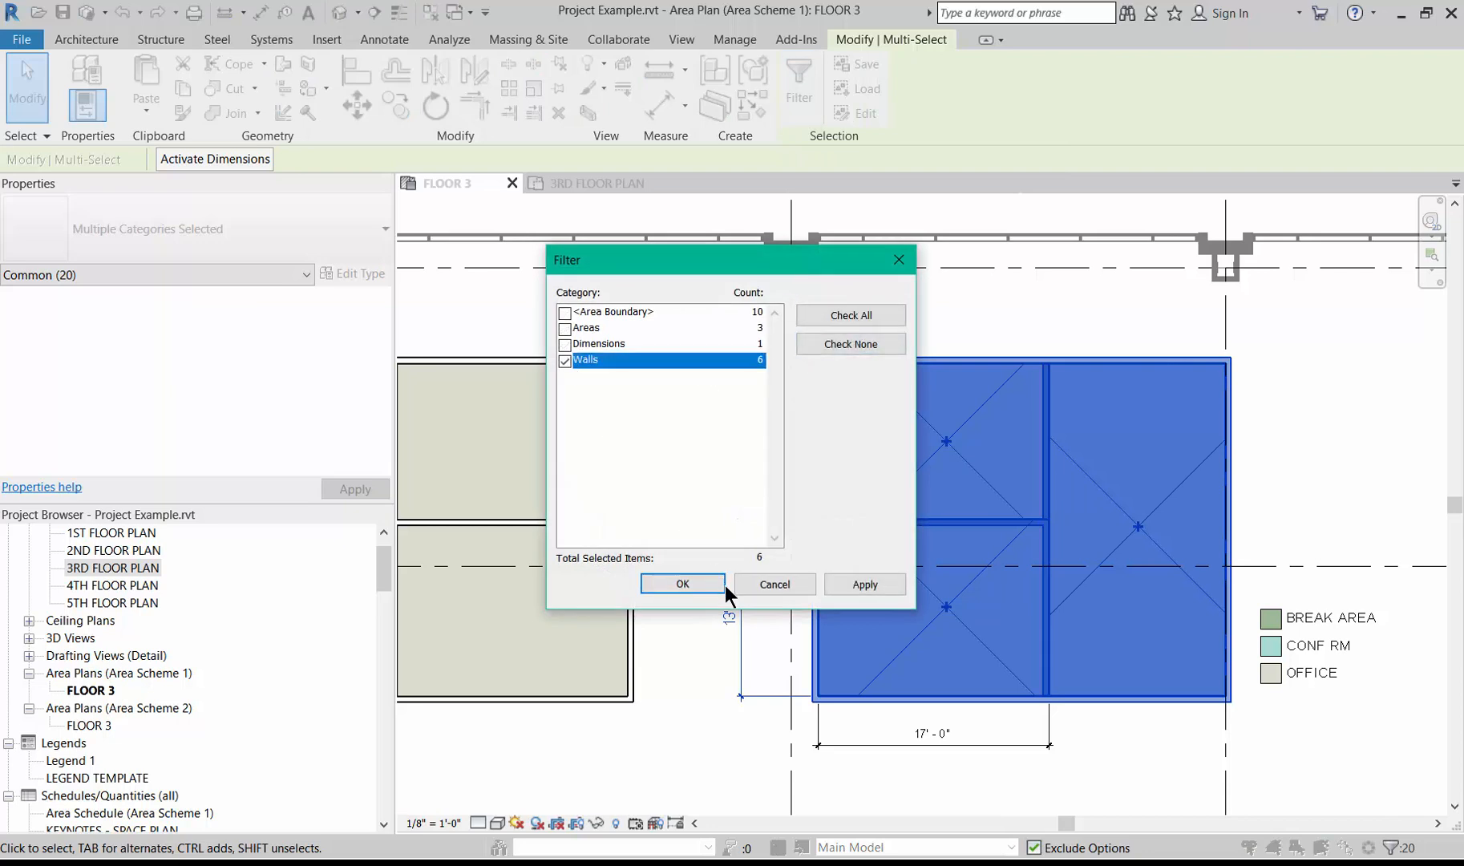
pyautogui.click(683, 583)
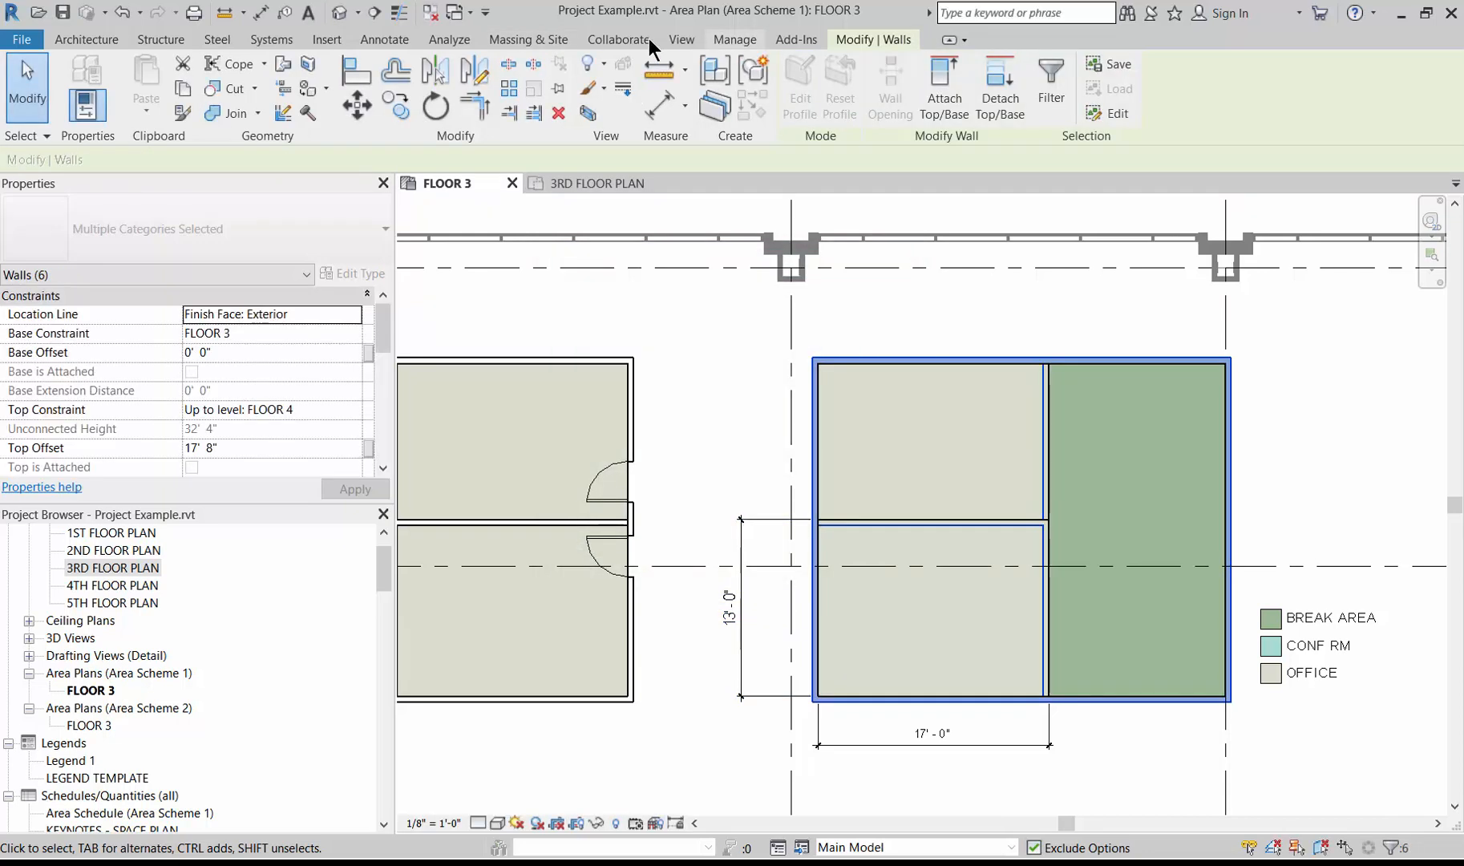
pyautogui.click(724, 35)
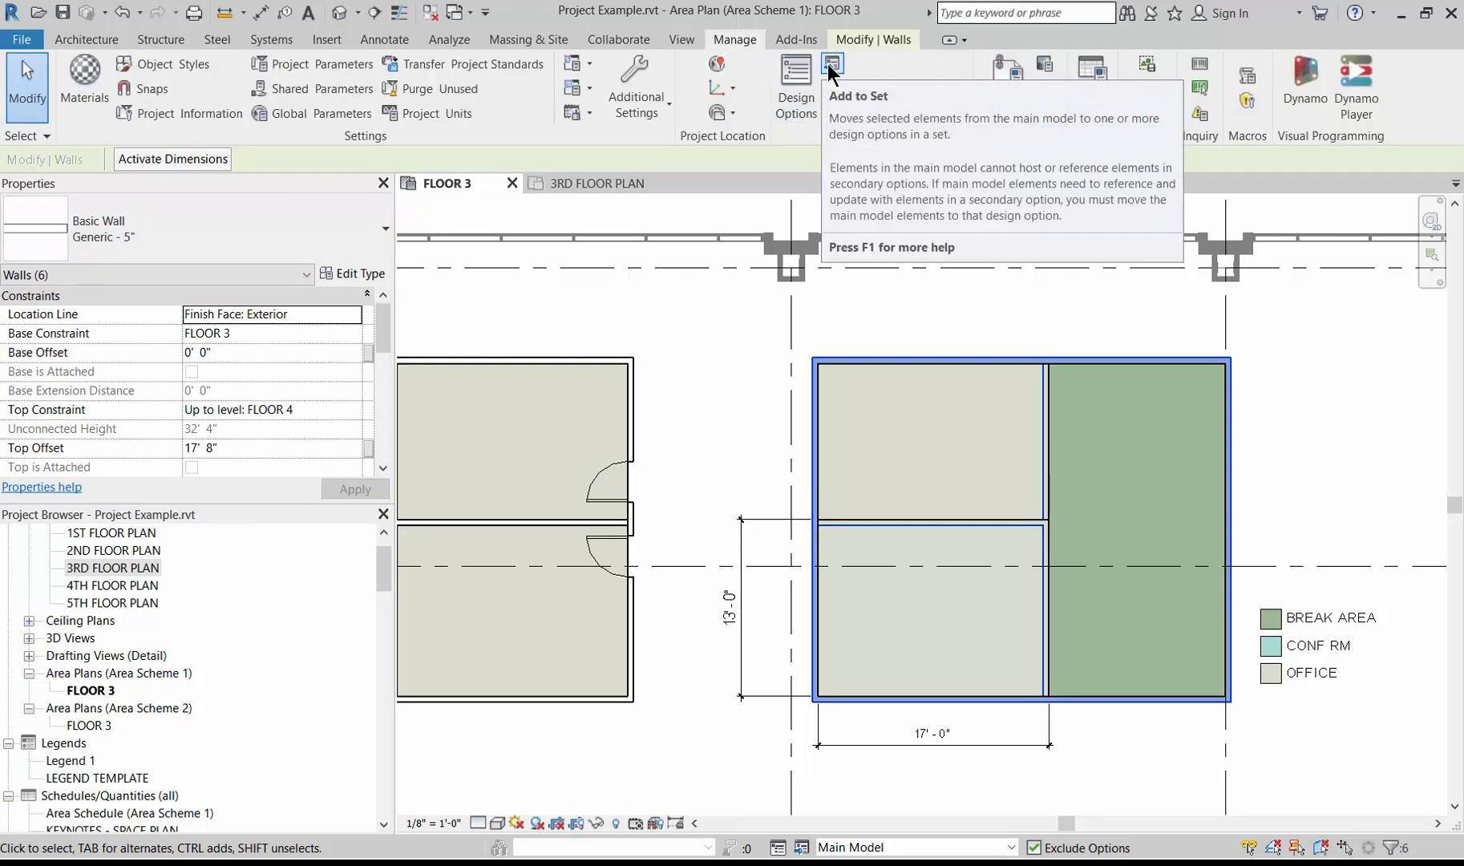
pyautogui.click(833, 66)
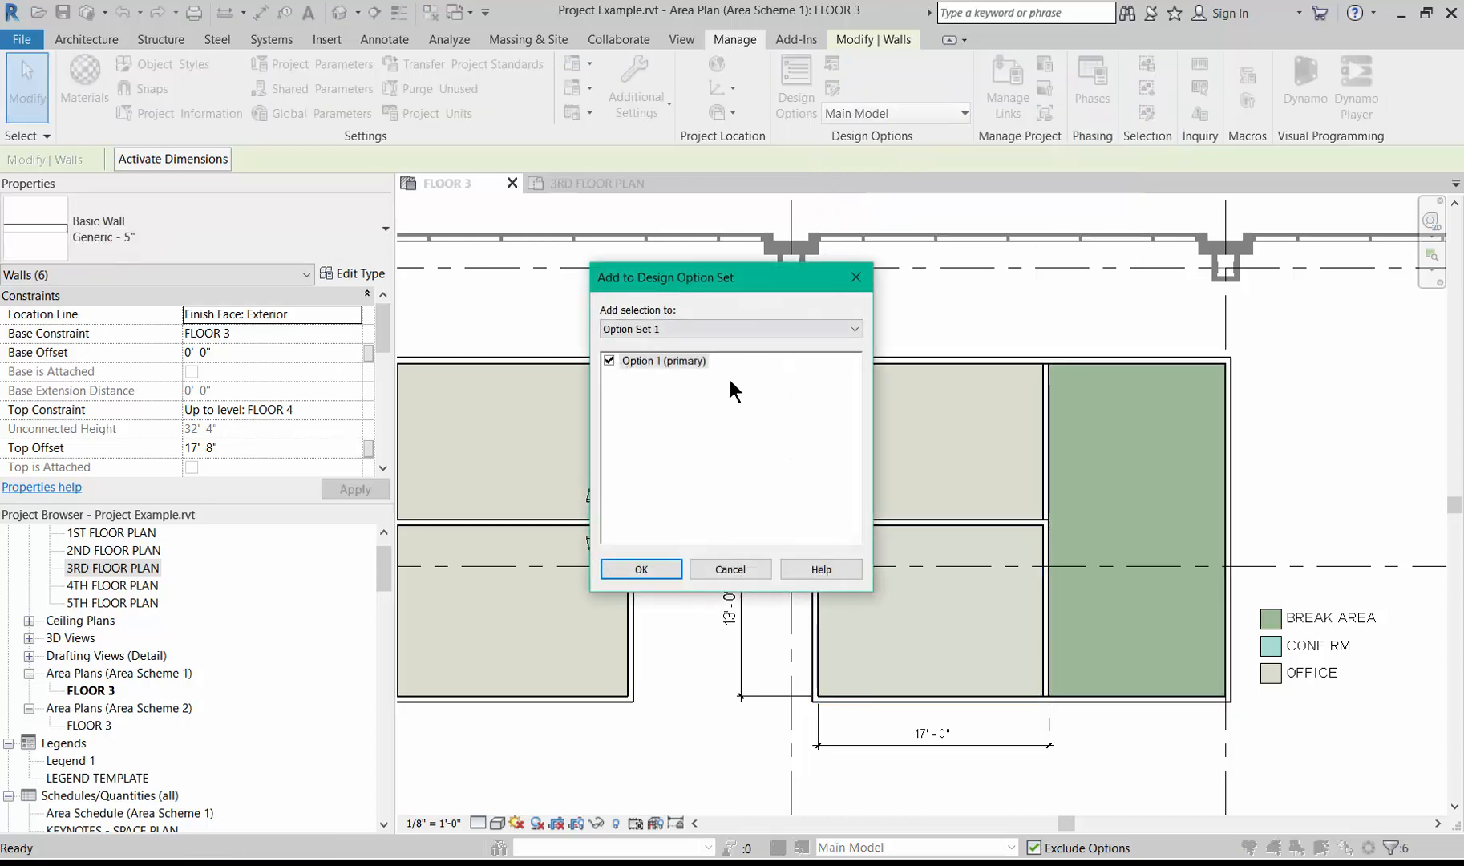
pyautogui.click(660, 567)
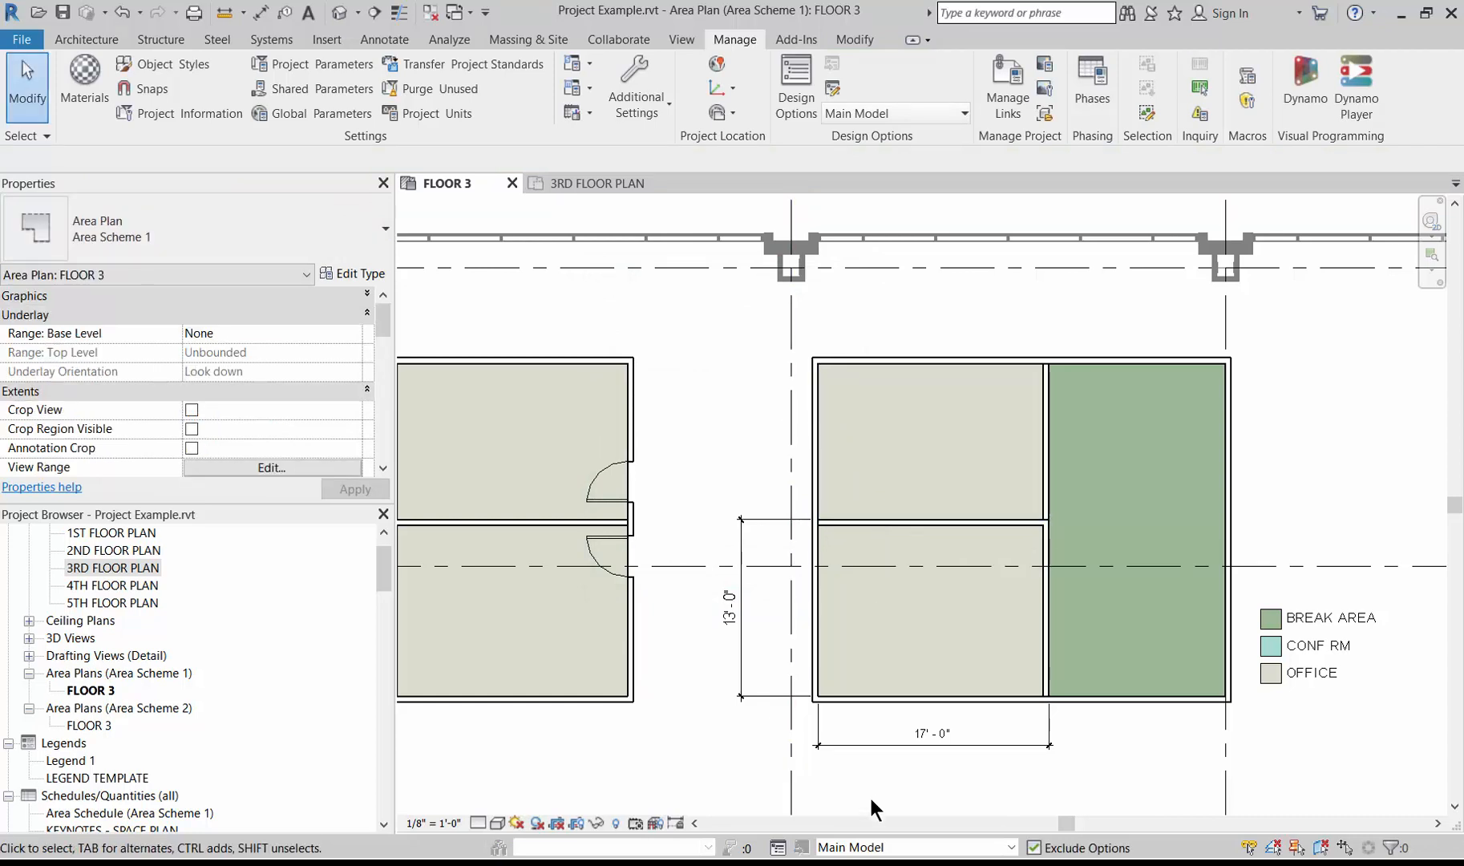
# With Option 1 (primary) active, place 36" x 84" Single-Flush doors in both offices' outer side wall, about 2' 6" from their partition, and return to Main Model
pyautogui.click(881, 843)
pyautogui.click(880, 830)
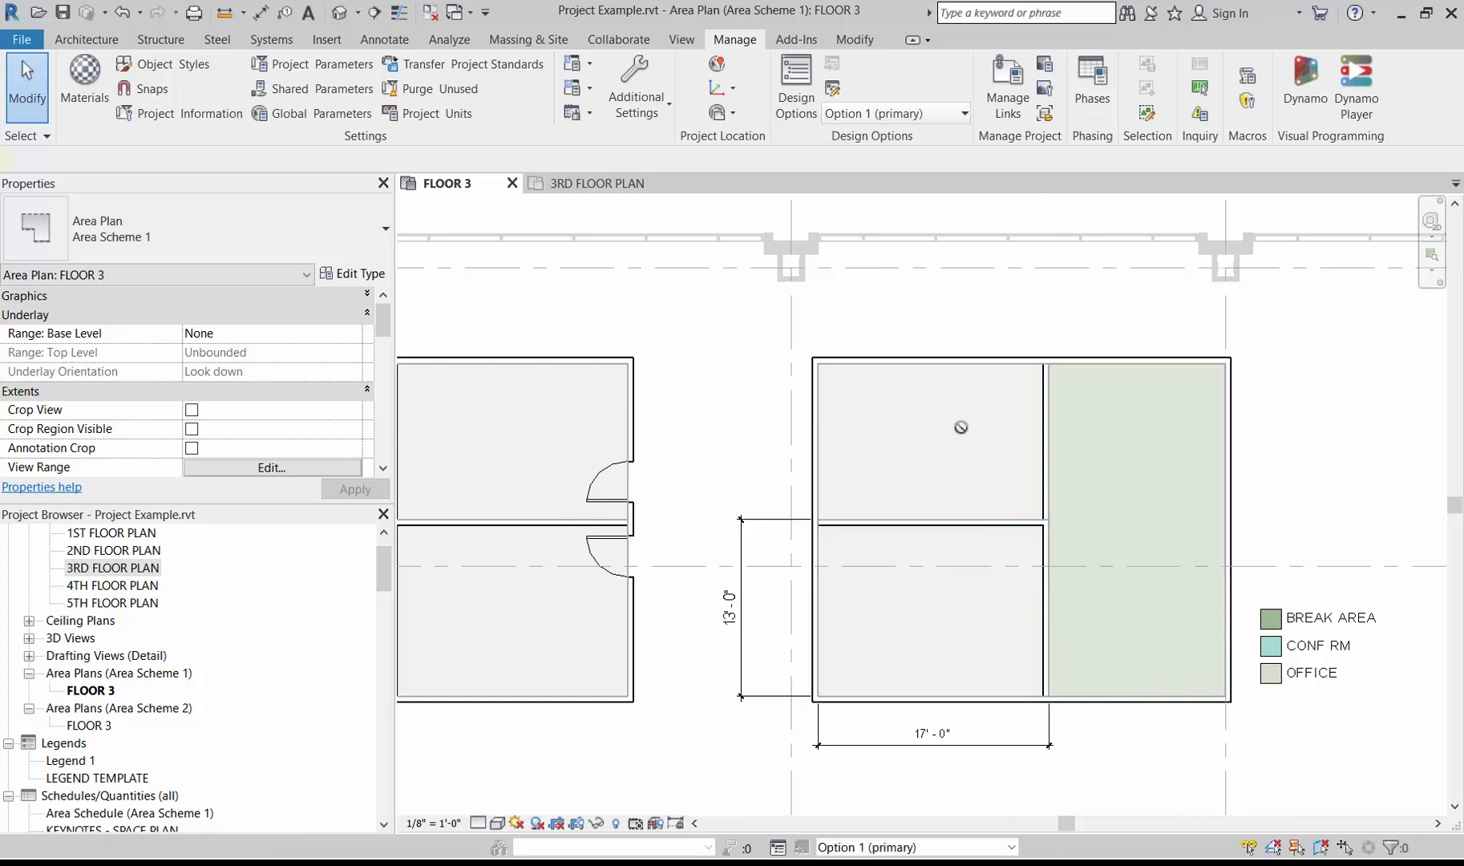
pyautogui.press('d')
pyautogui.press('r')
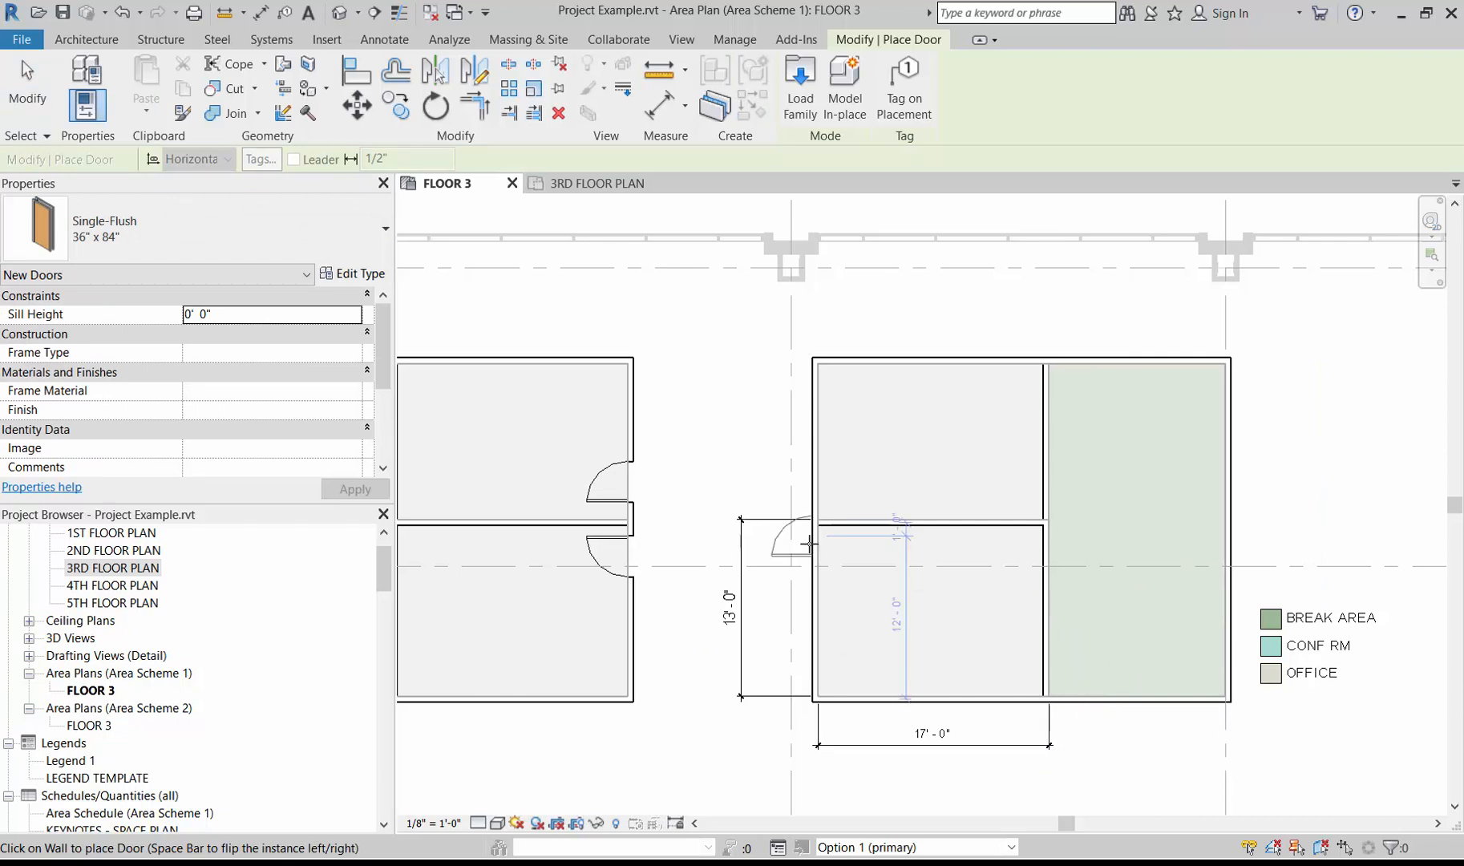
pyautogui.click(819, 553)
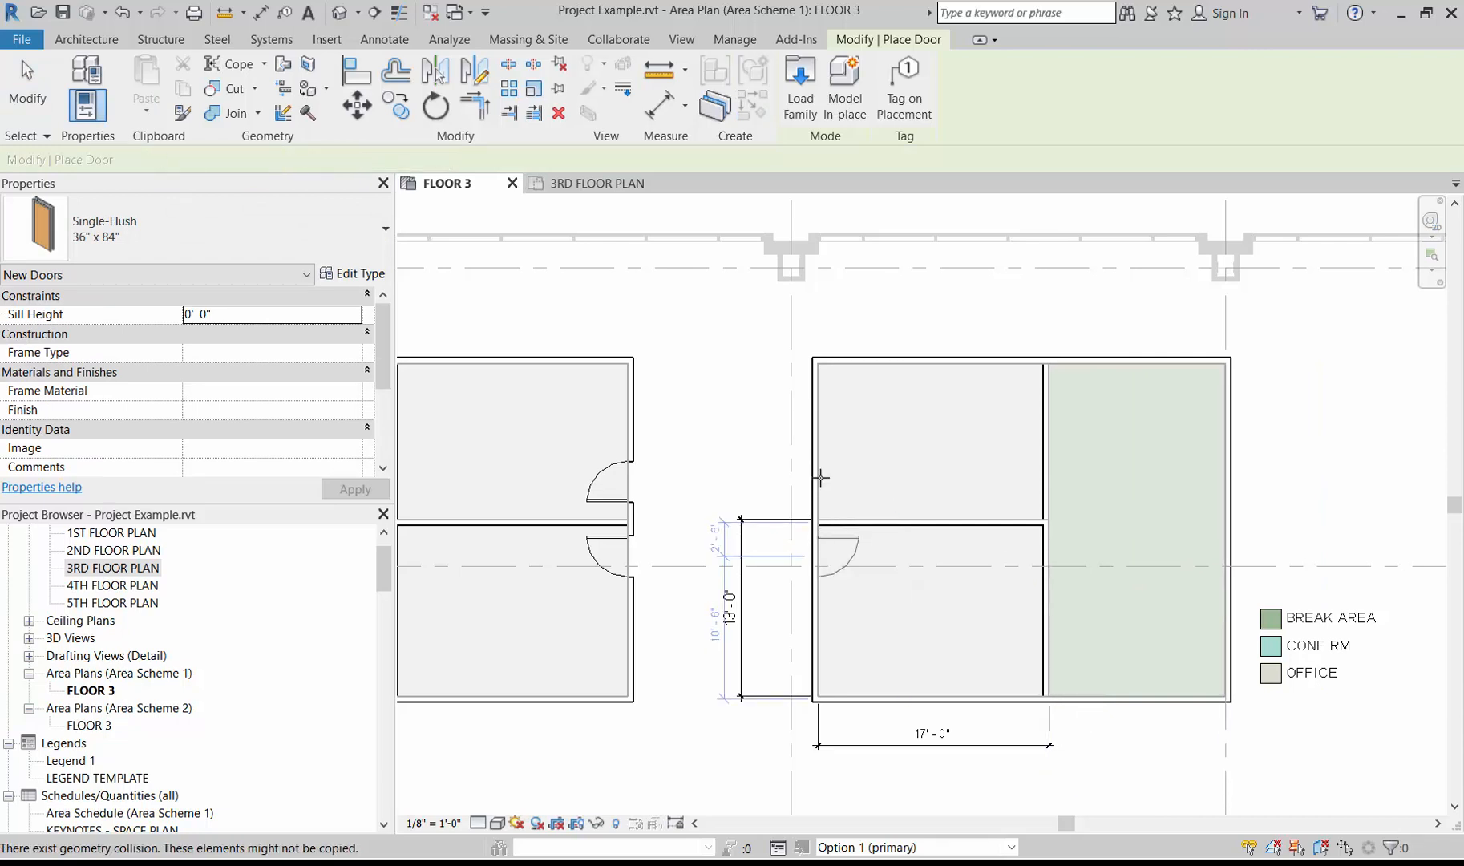
pyautogui.press('space')
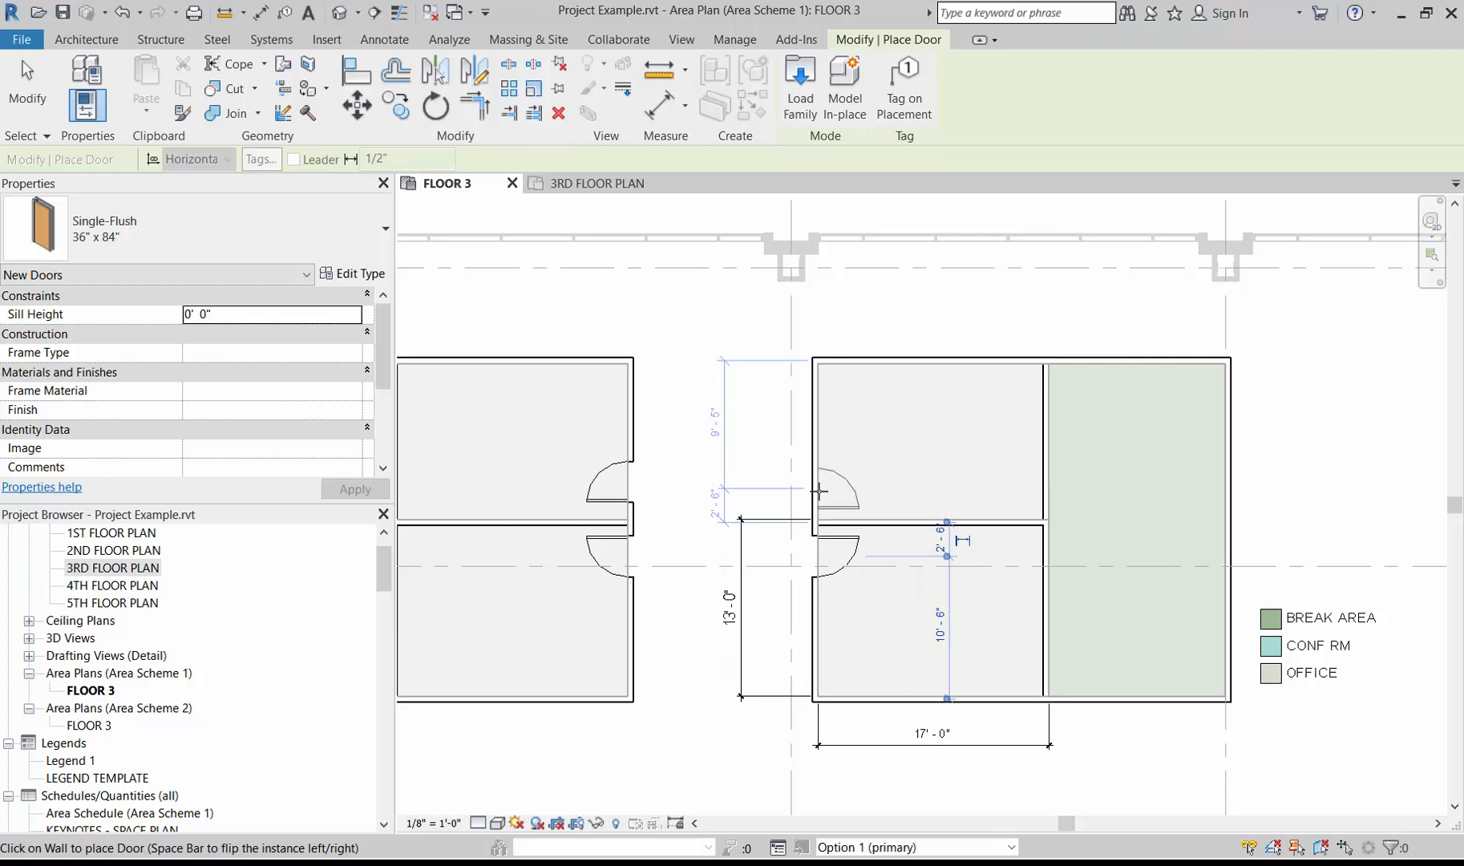
pyautogui.click(819, 490)
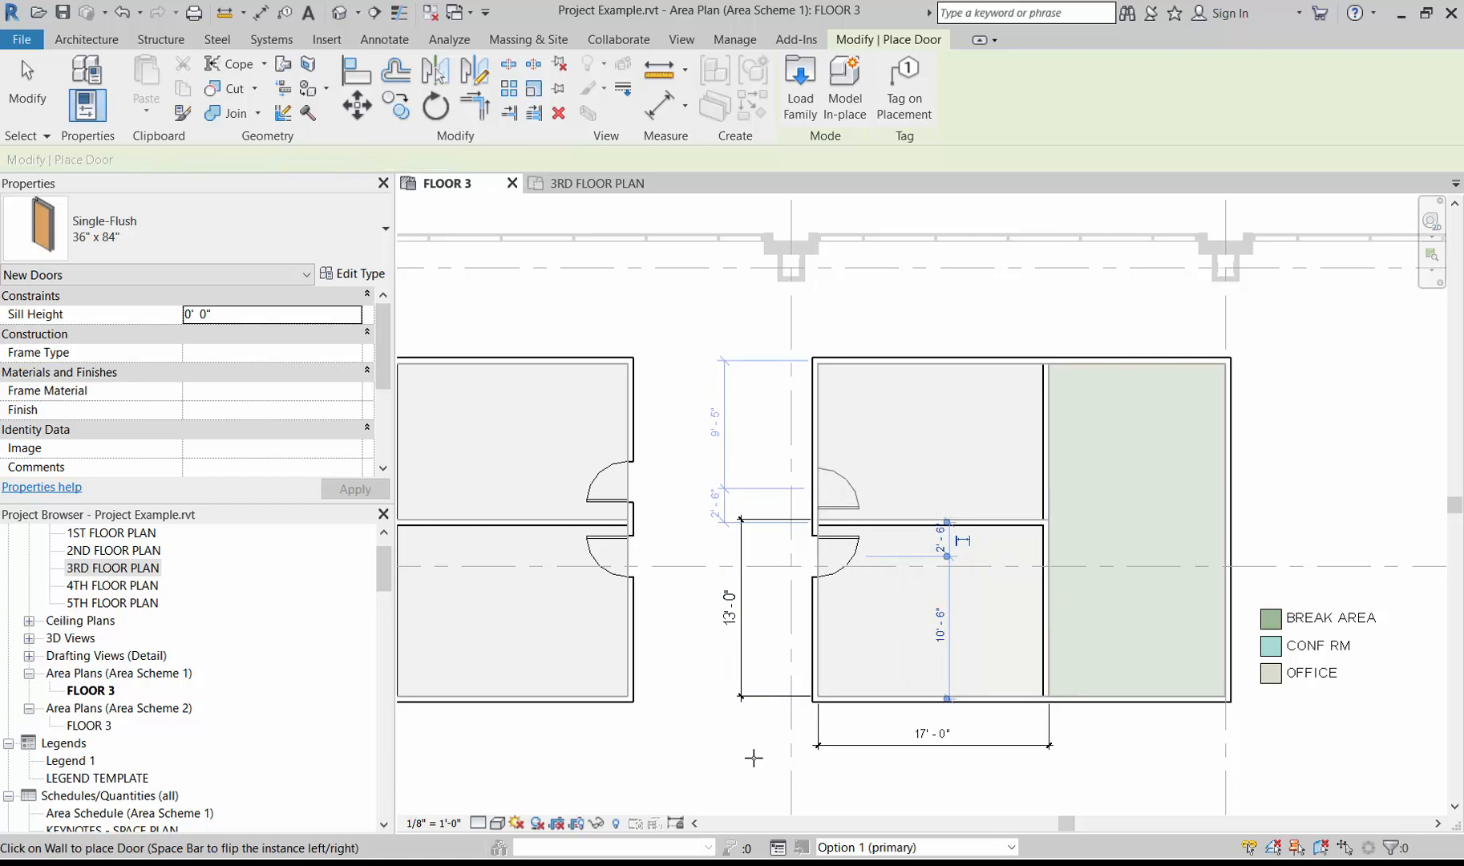
pyautogui.click(880, 849)
pyautogui.click(834, 793)
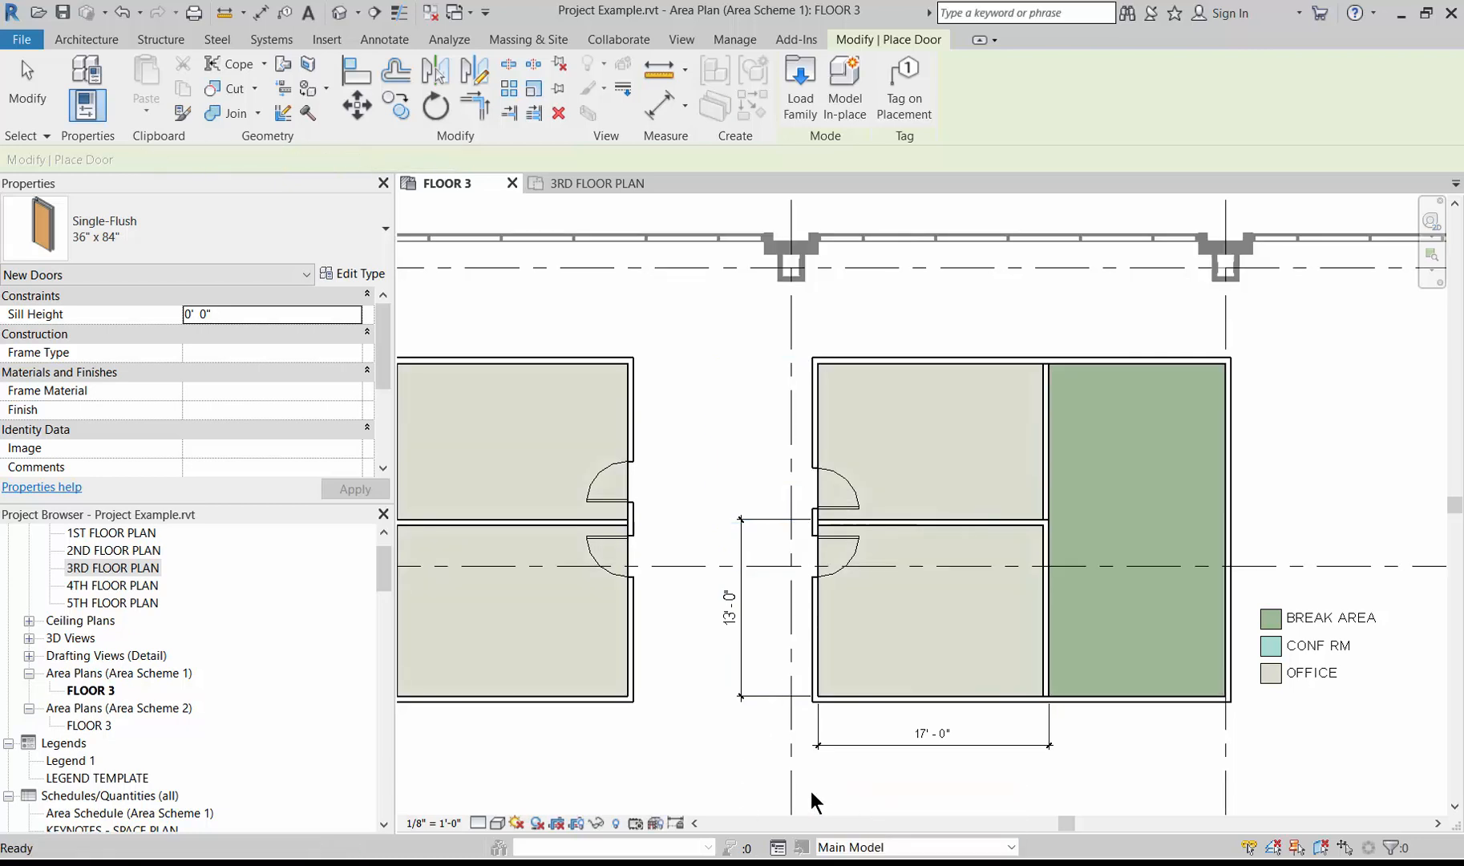
# End the door placement and switch to the 3RD FLOOR PLAN view, showing both room blocks
pyautogui.scroll(-1, 977, 422)
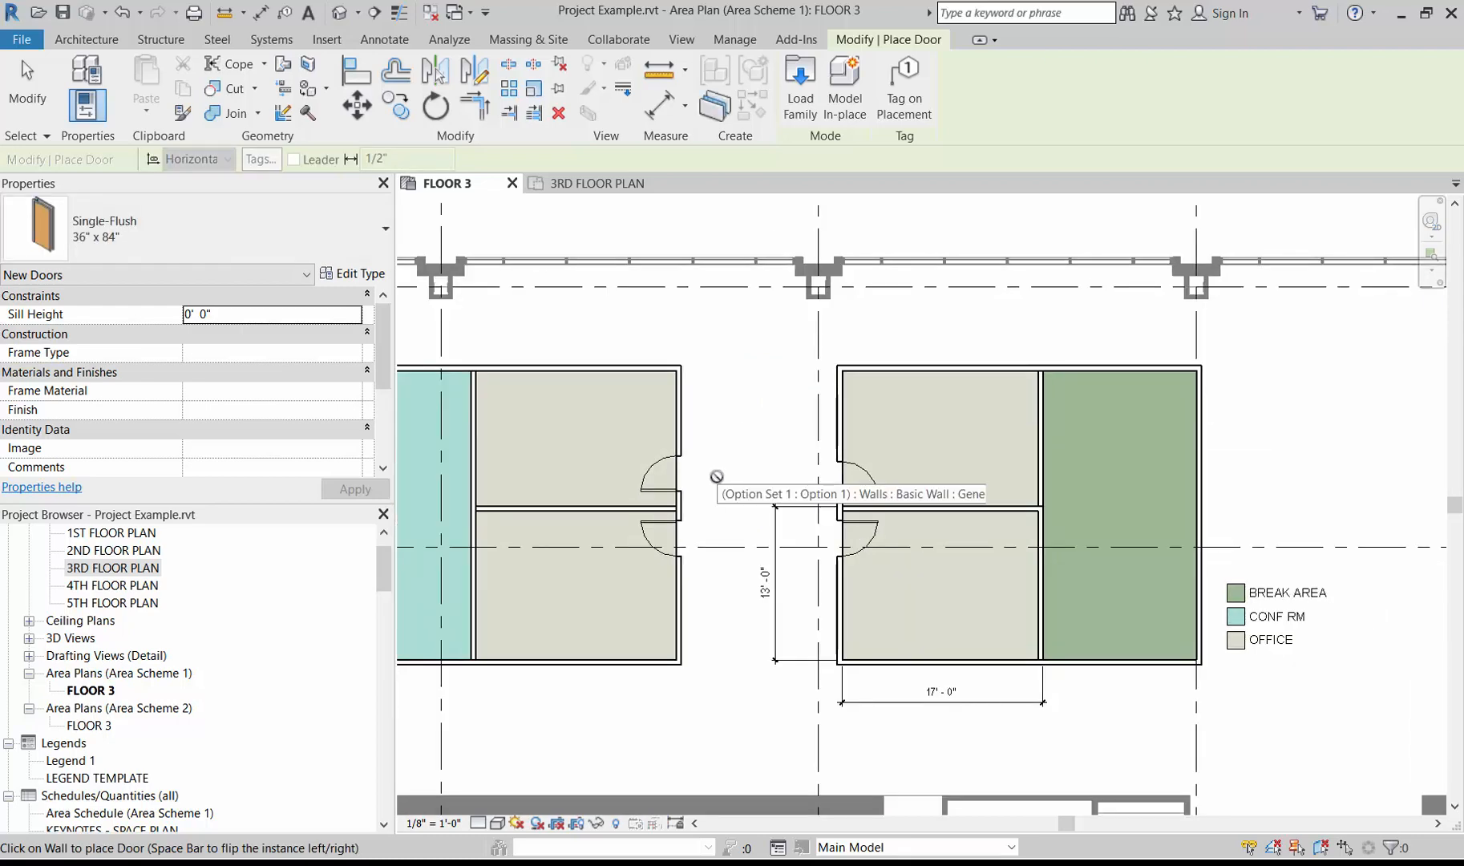
pyautogui.press('Escape')
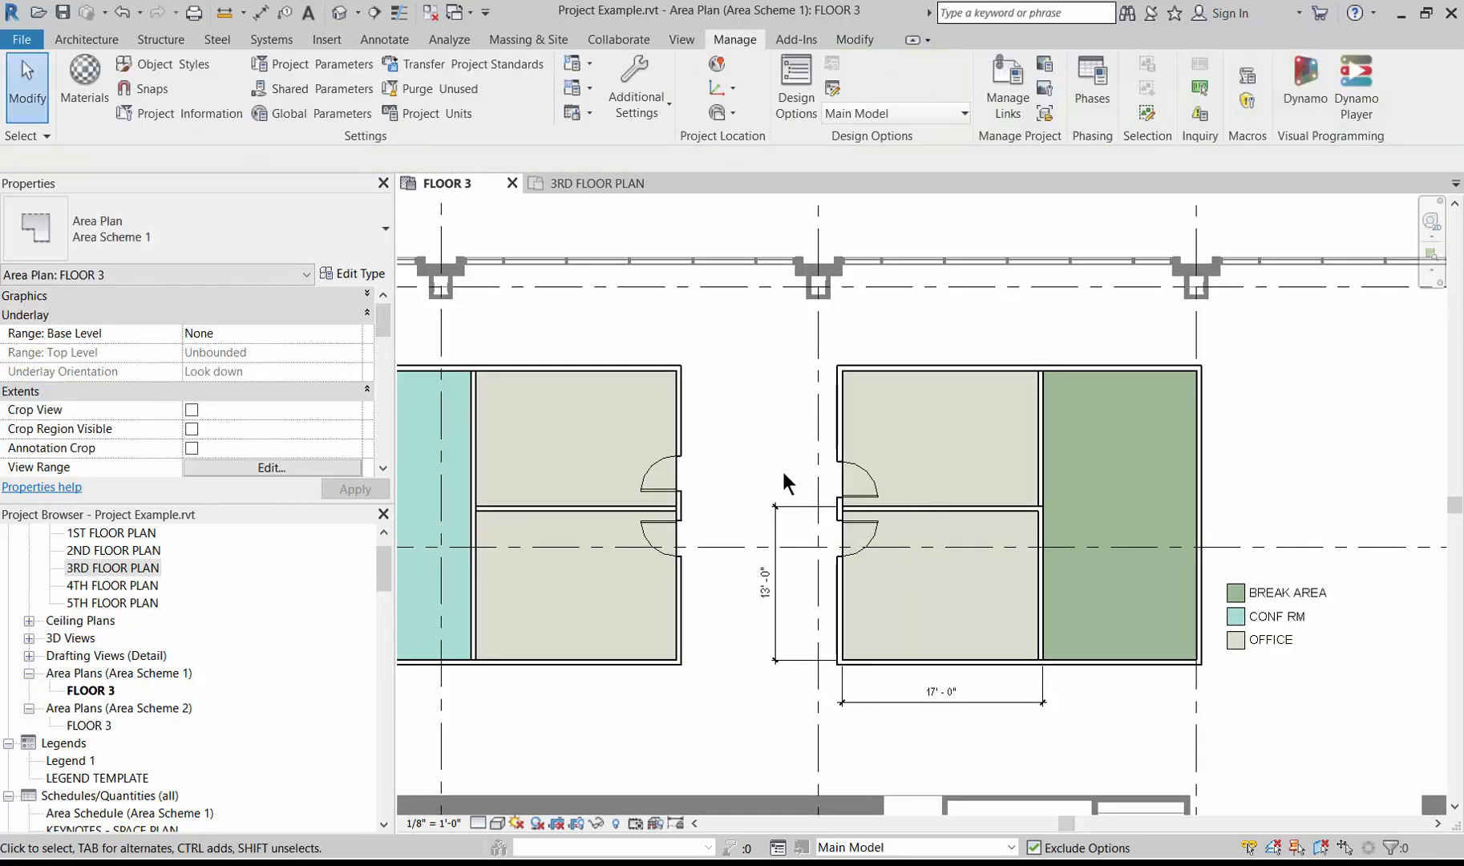
pyautogui.scroll(-3, 785, 483)
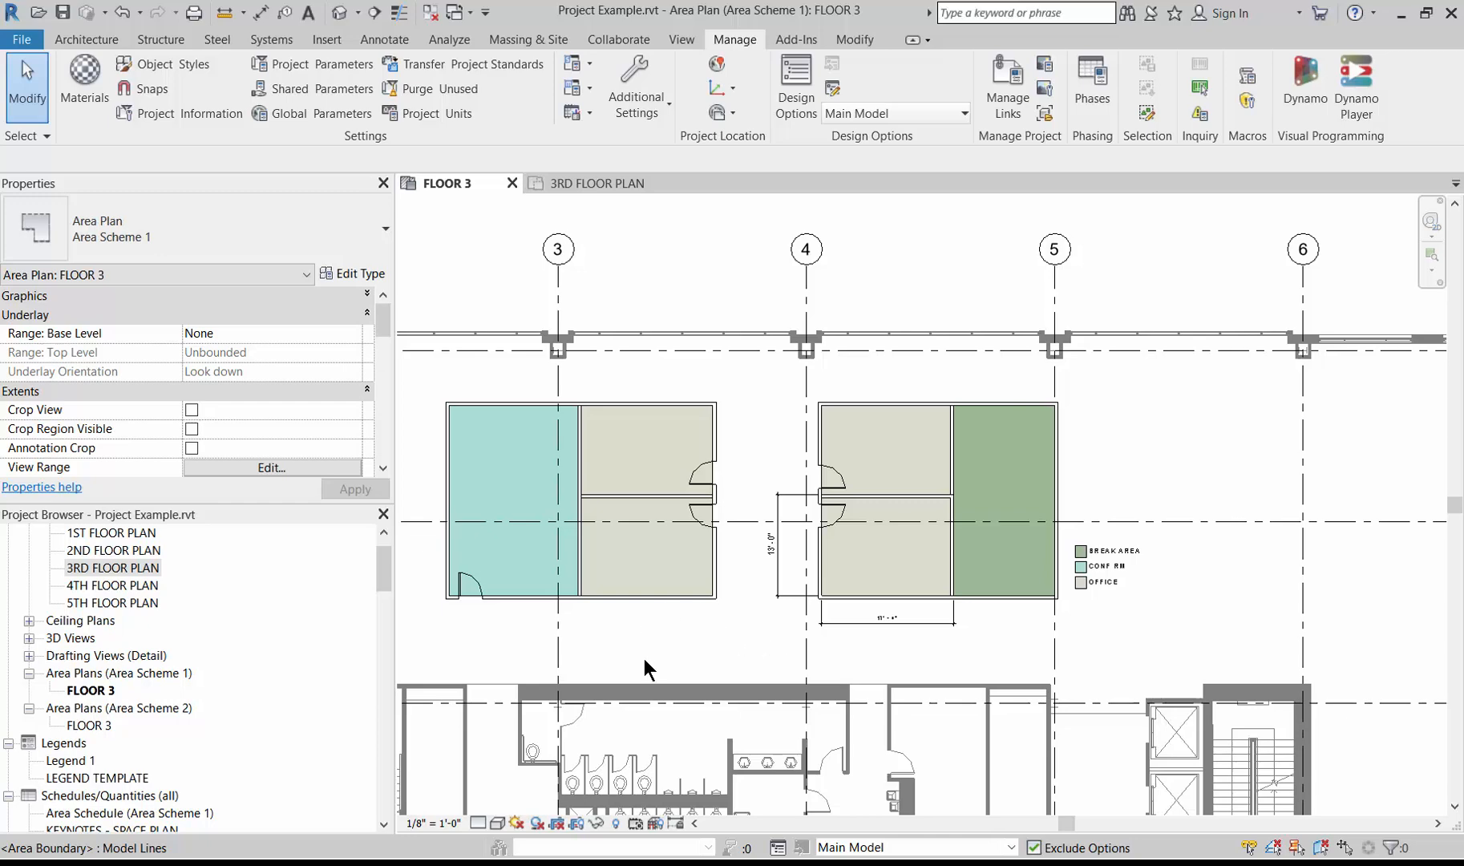
pyautogui.click(602, 189)
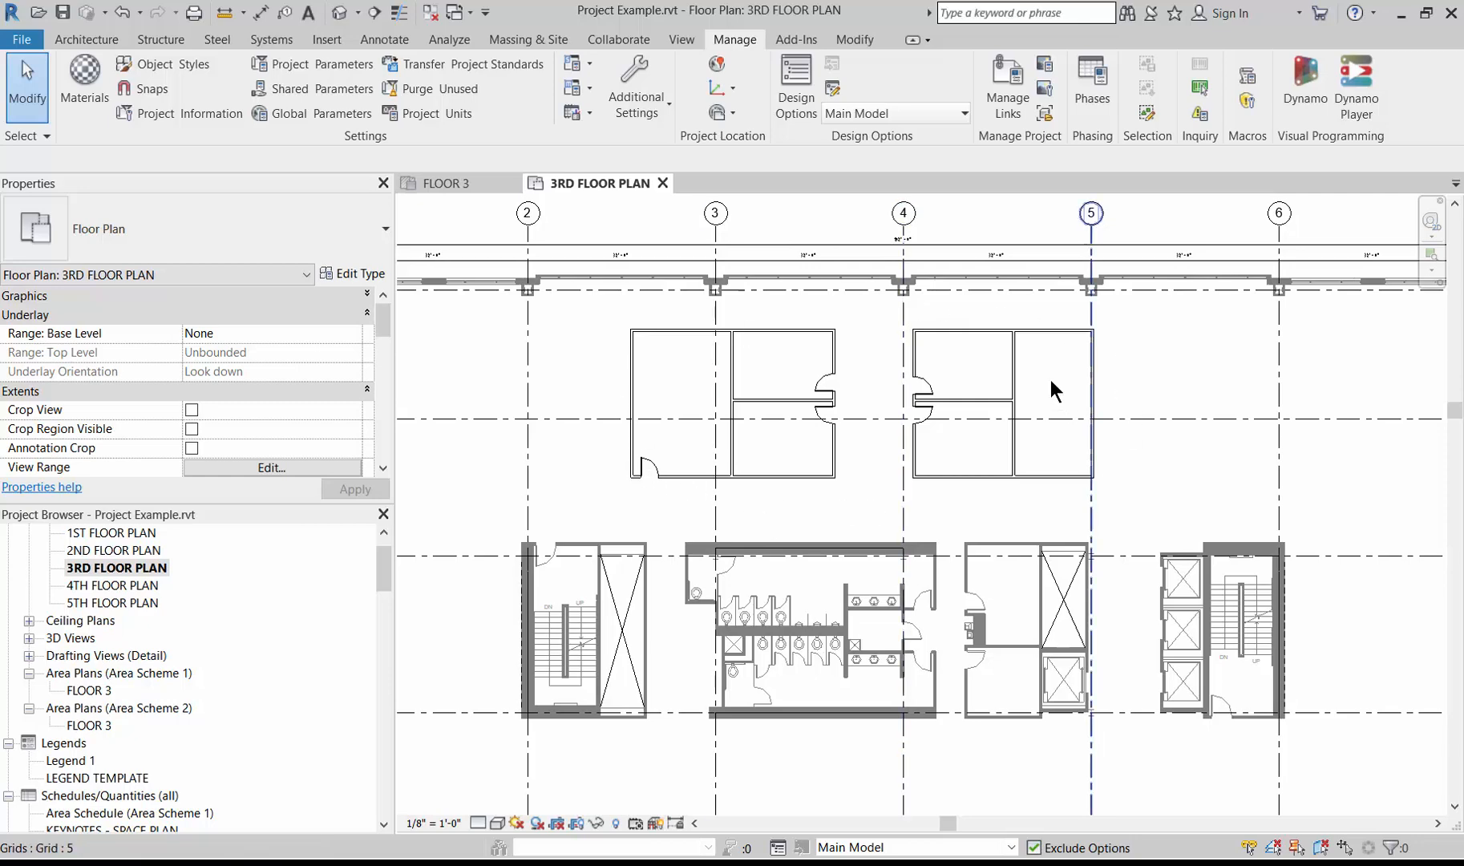
pyautogui.scroll(2, 1066, 336)
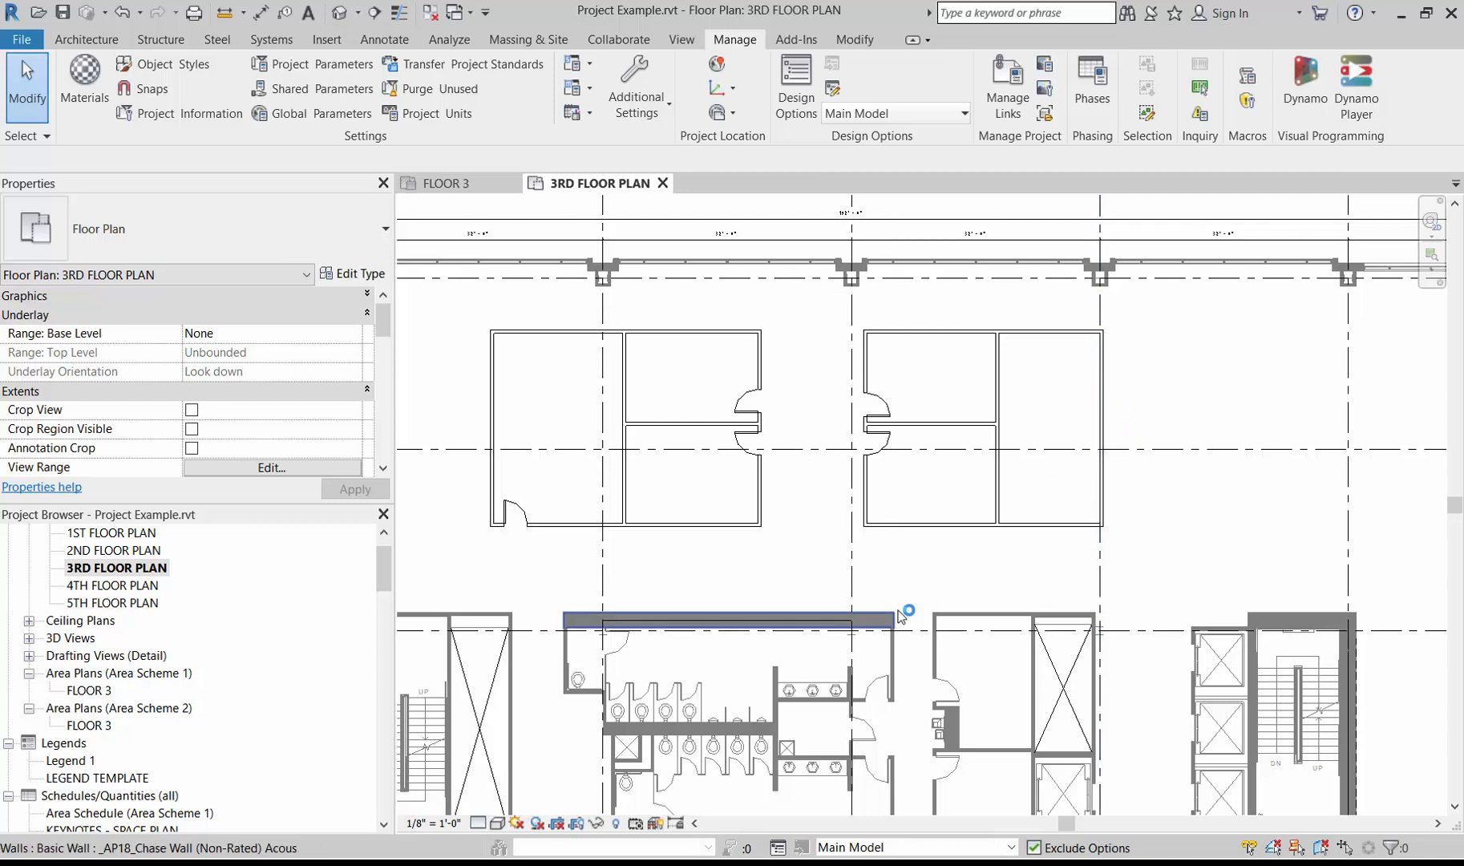
# Add a new empty option to Option Set 1, activate it to view its contents, and return to Main Model
pyautogui.click(805, 96)
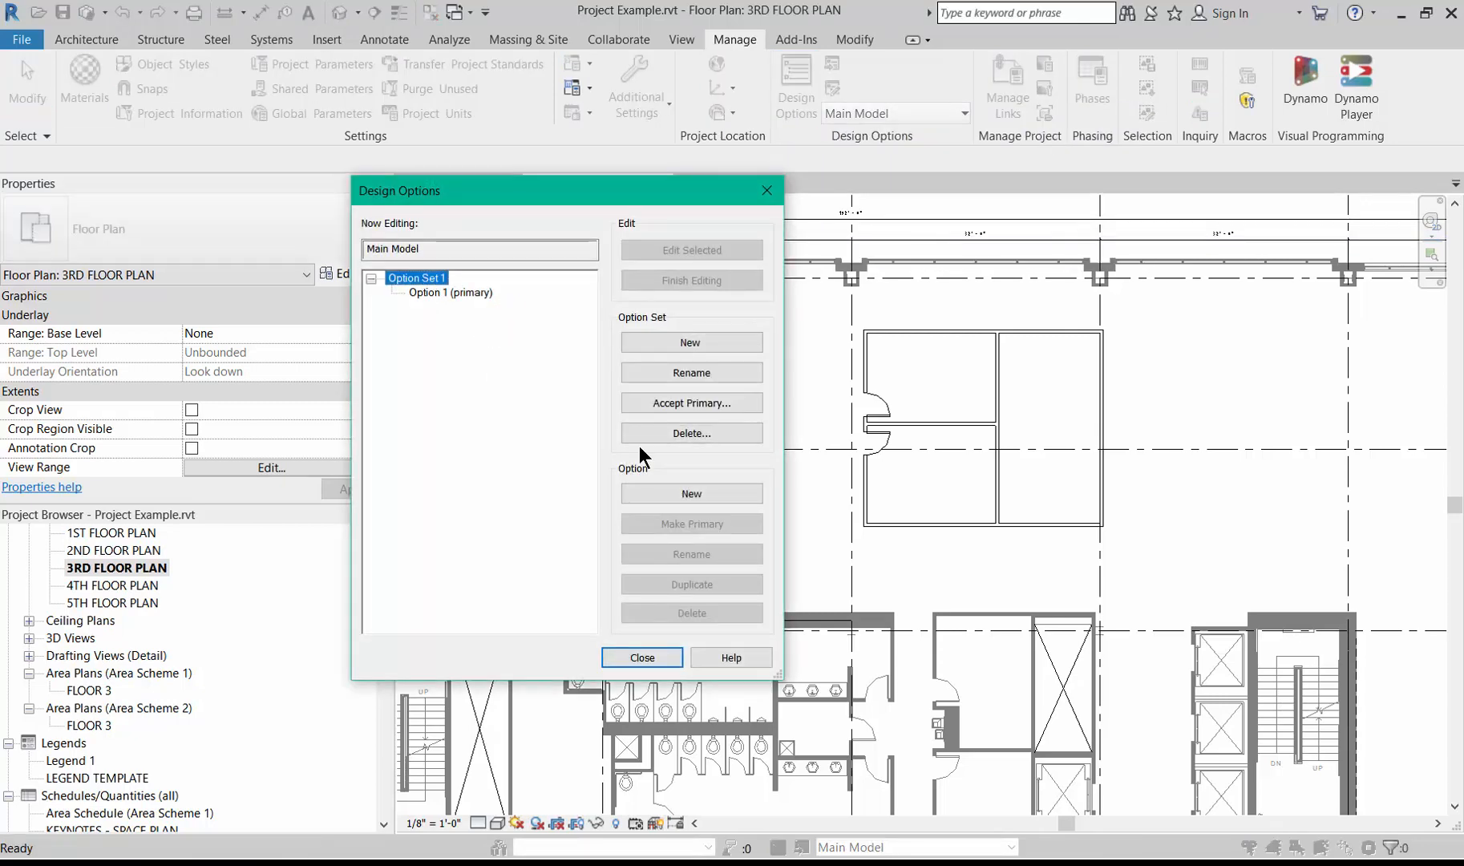
pyautogui.click(695, 491)
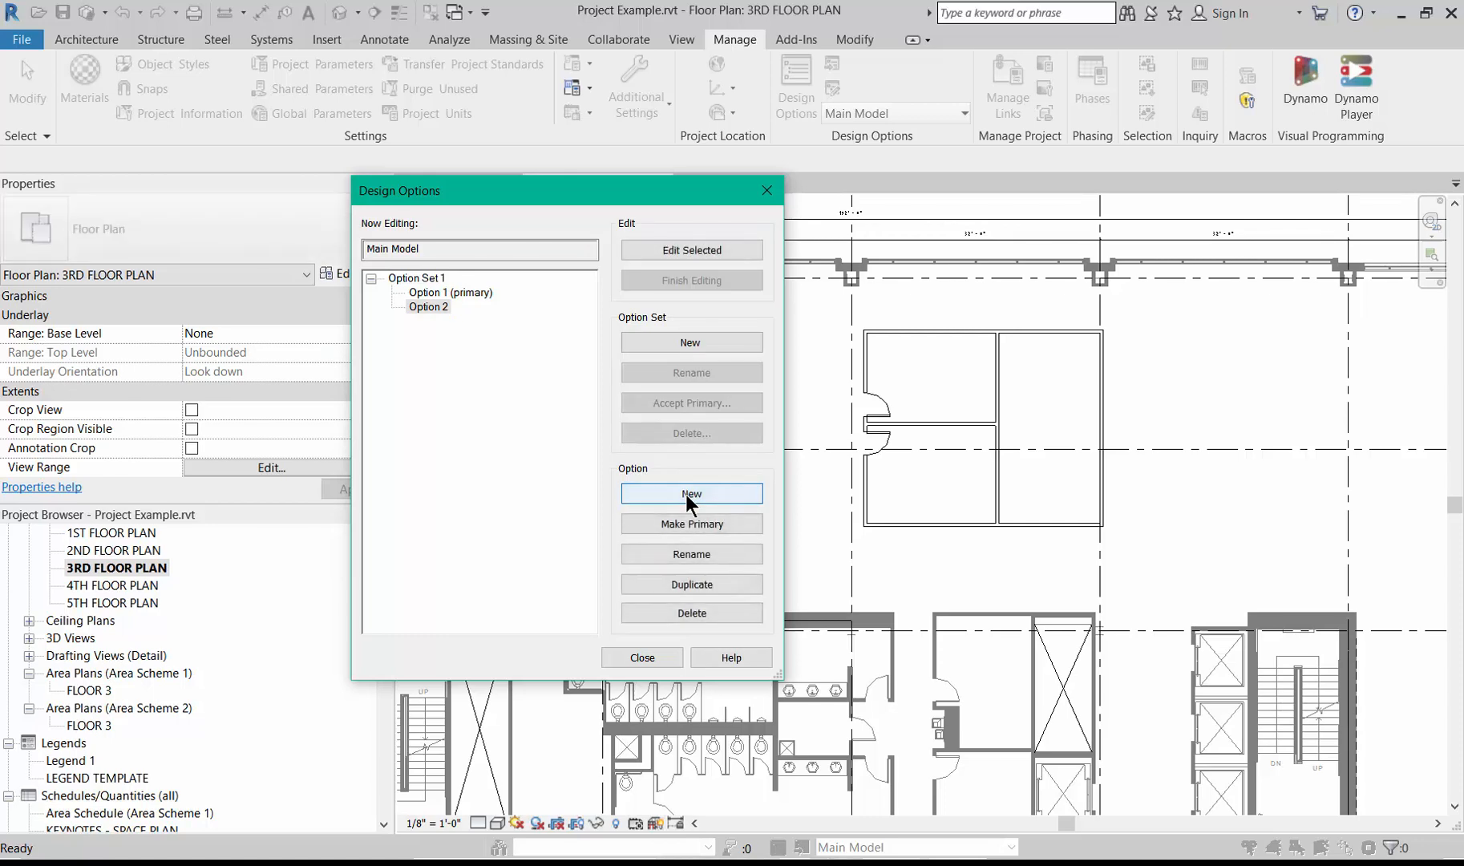
pyautogui.click(646, 655)
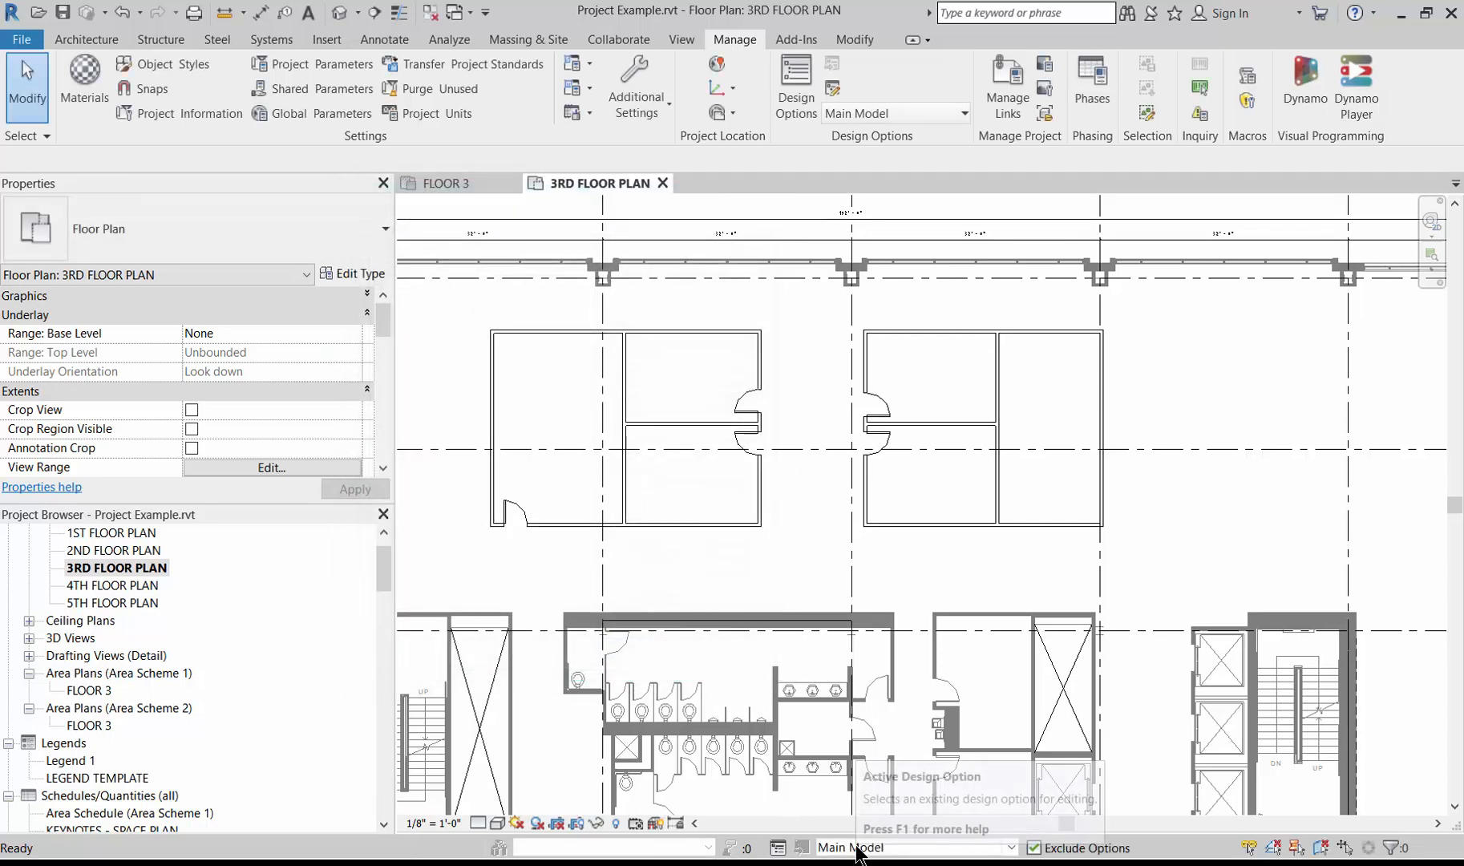
pyautogui.click(856, 850)
pyautogui.click(864, 809)
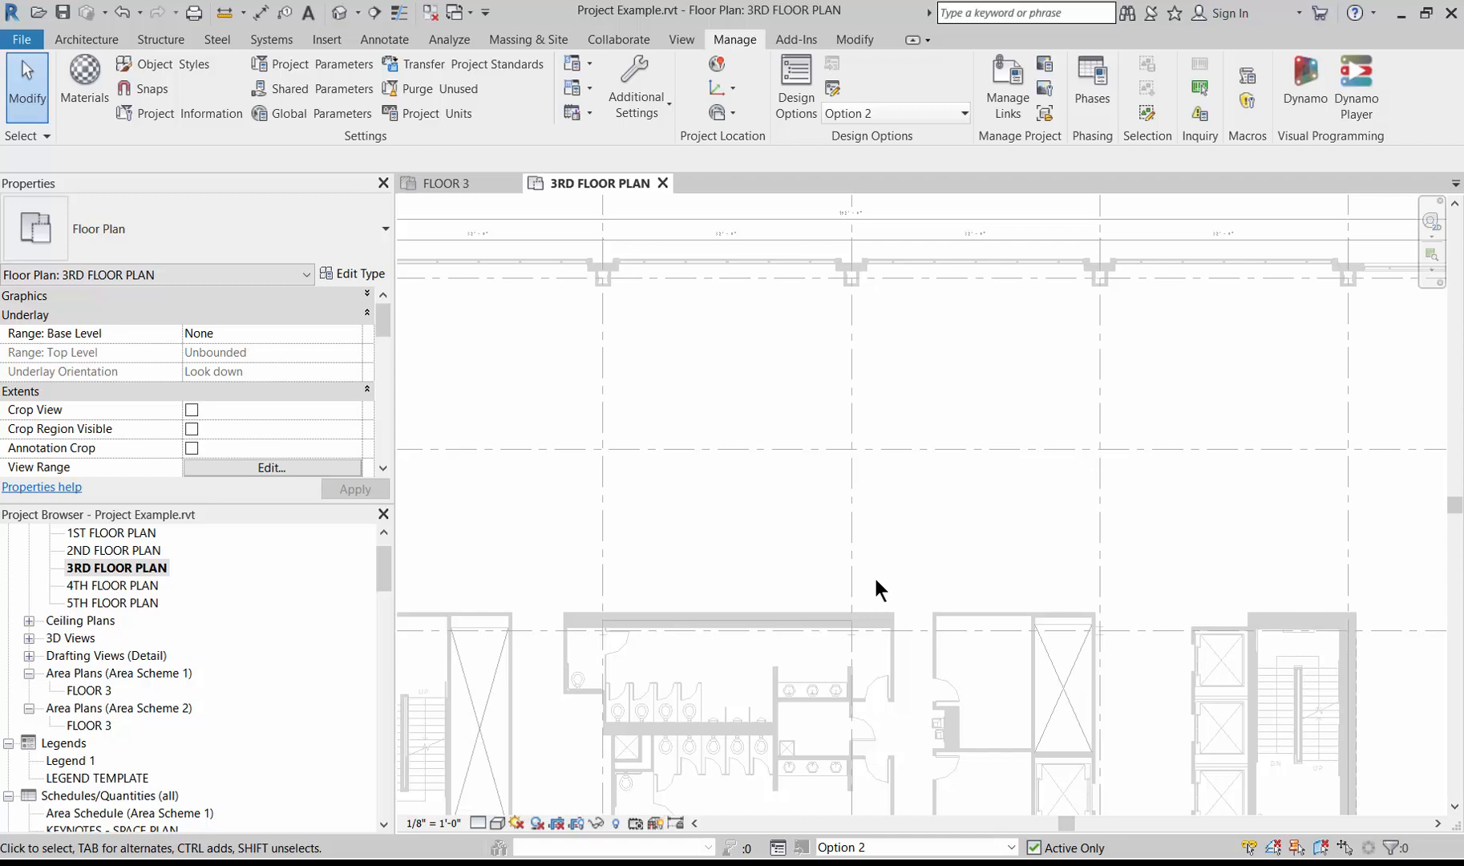
pyautogui.click(870, 847)
pyautogui.click(867, 780)
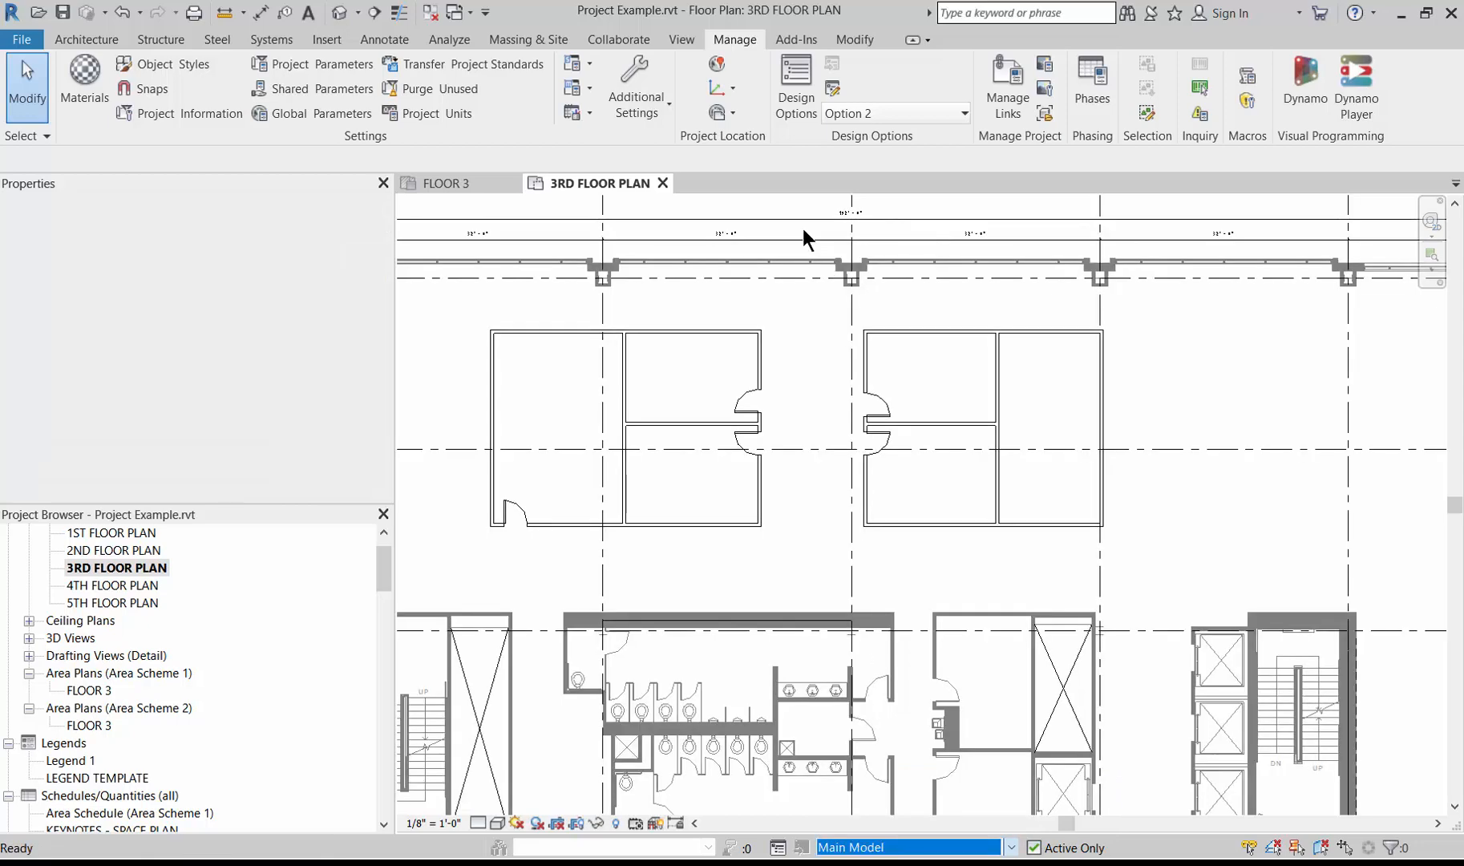
# Delete the empty Option 2 from Option Set 1
pyautogui.click(796, 89)
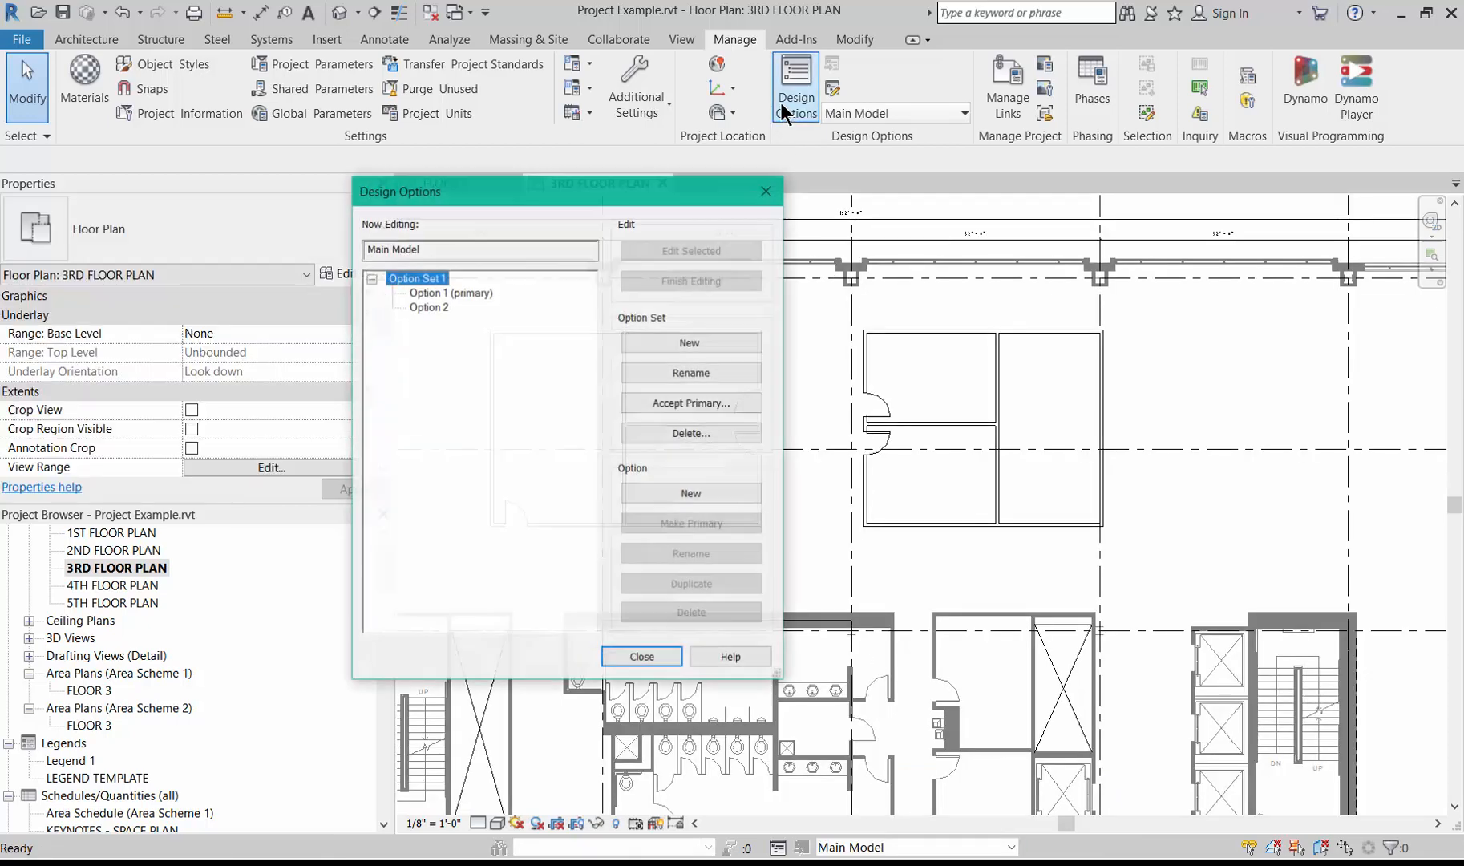
pyautogui.click(429, 306)
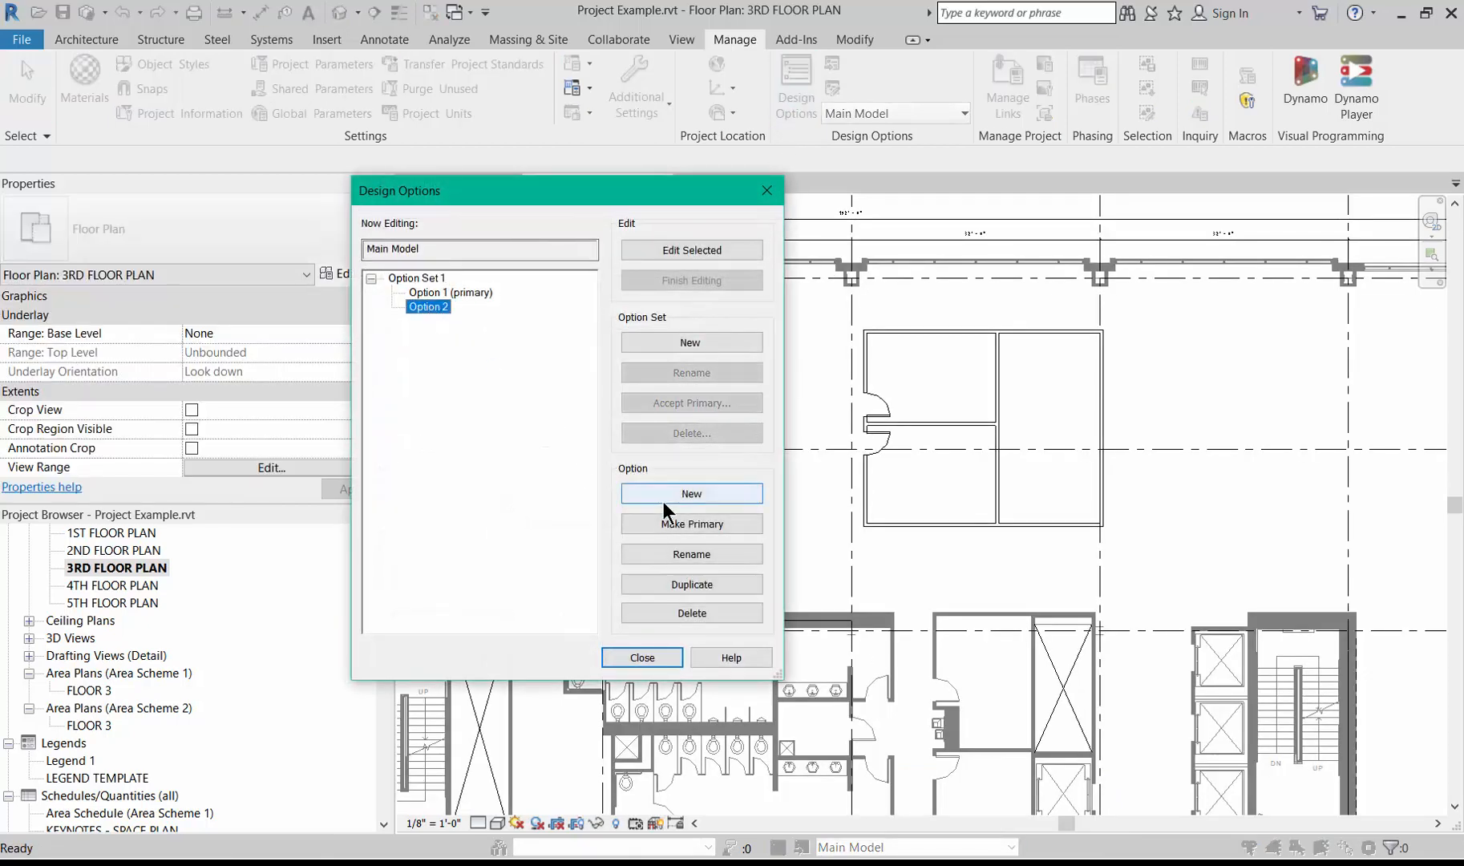
pyautogui.click(674, 611)
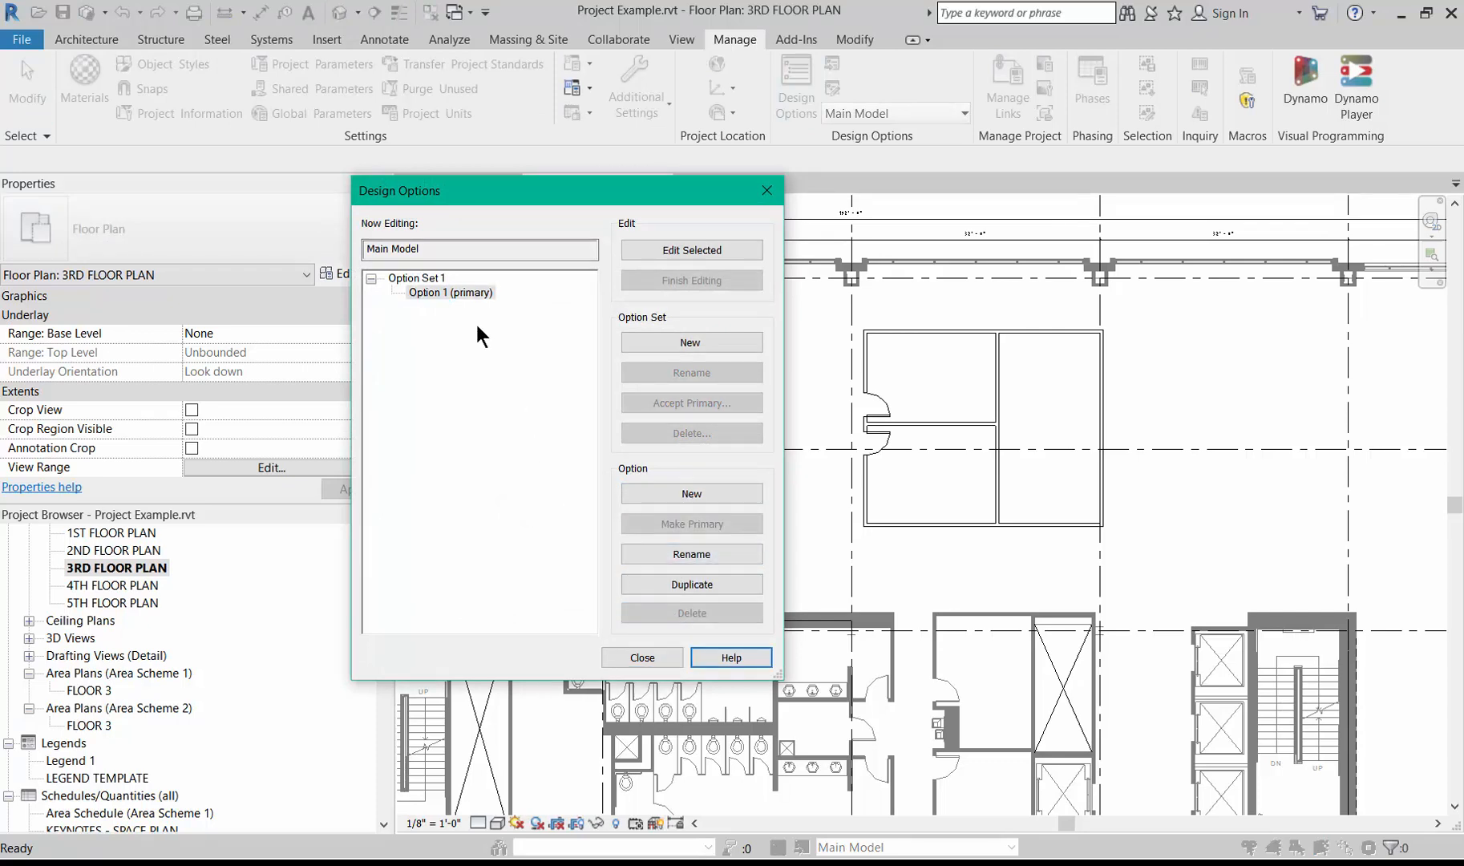
# Duplicate Option 1 (primary) in Option Set 1 and rename the copy Option 2
pyautogui.click(446, 292)
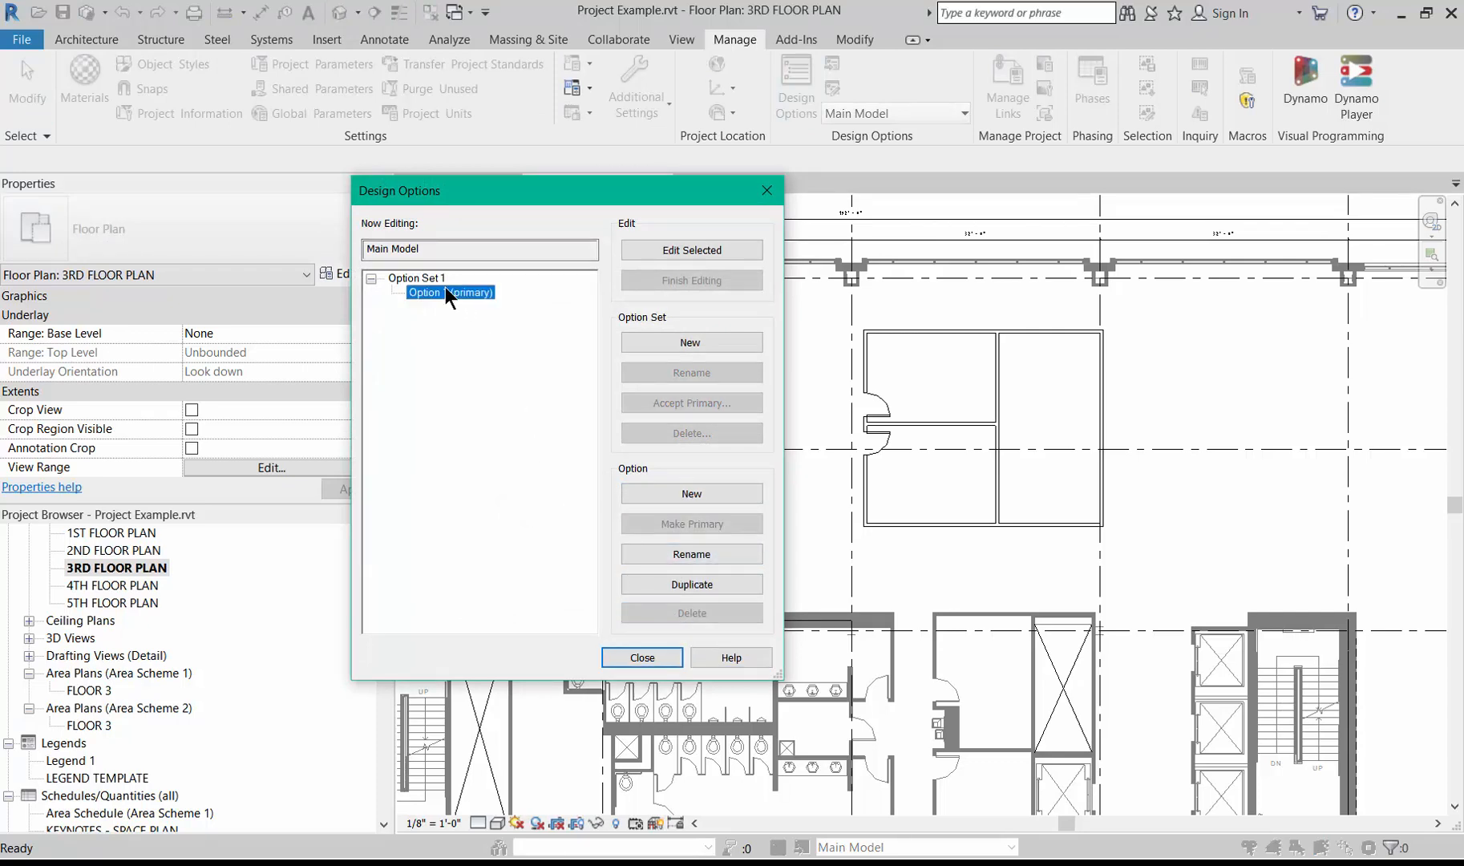
pyautogui.click(684, 593)
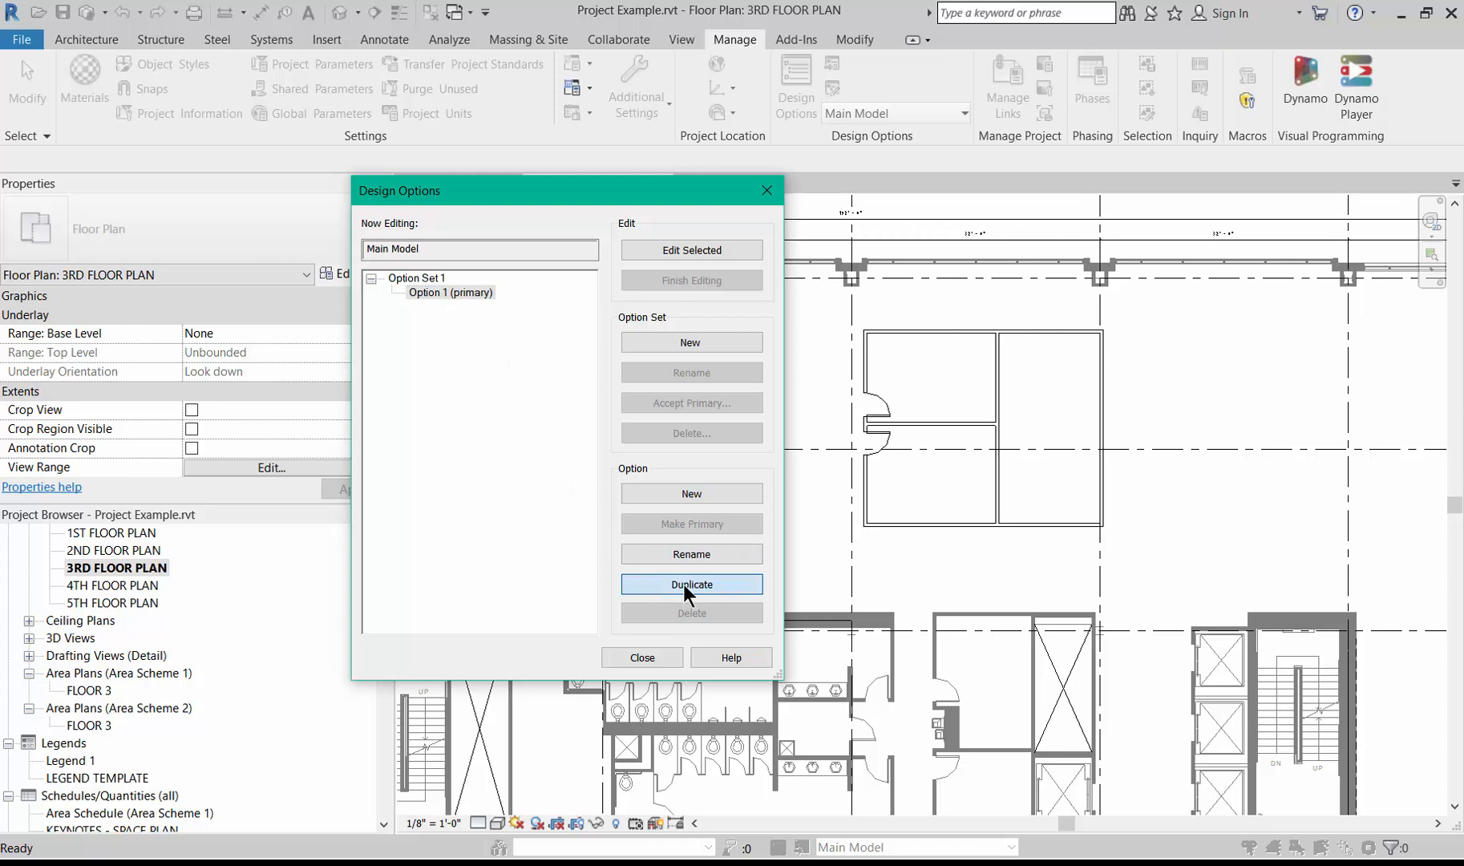
pyautogui.click(451, 307)
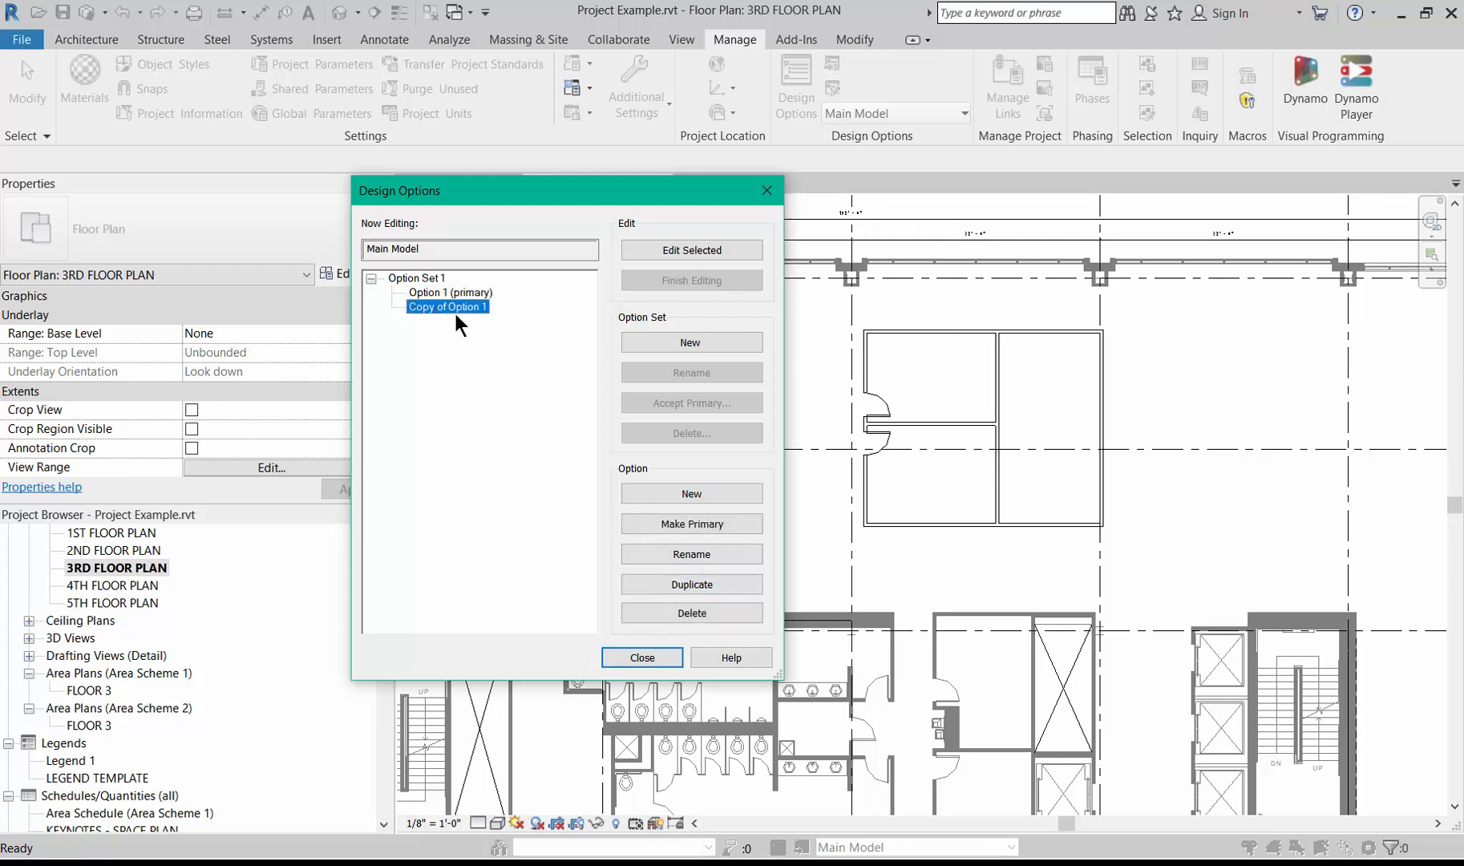
pyautogui.click(673, 555)
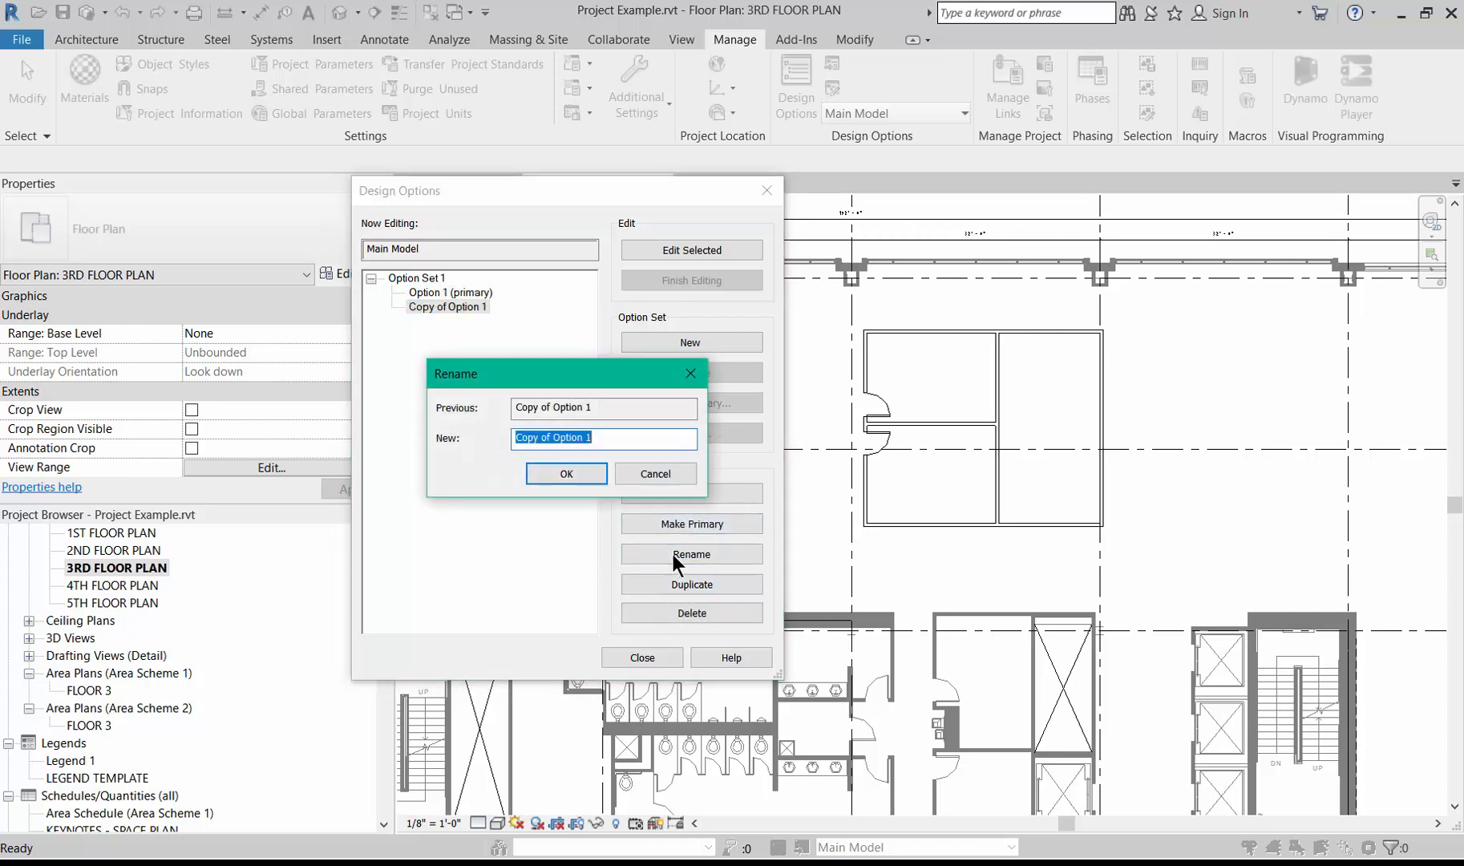
pyautogui.write('Option 2')
pyautogui.click(596, 478)
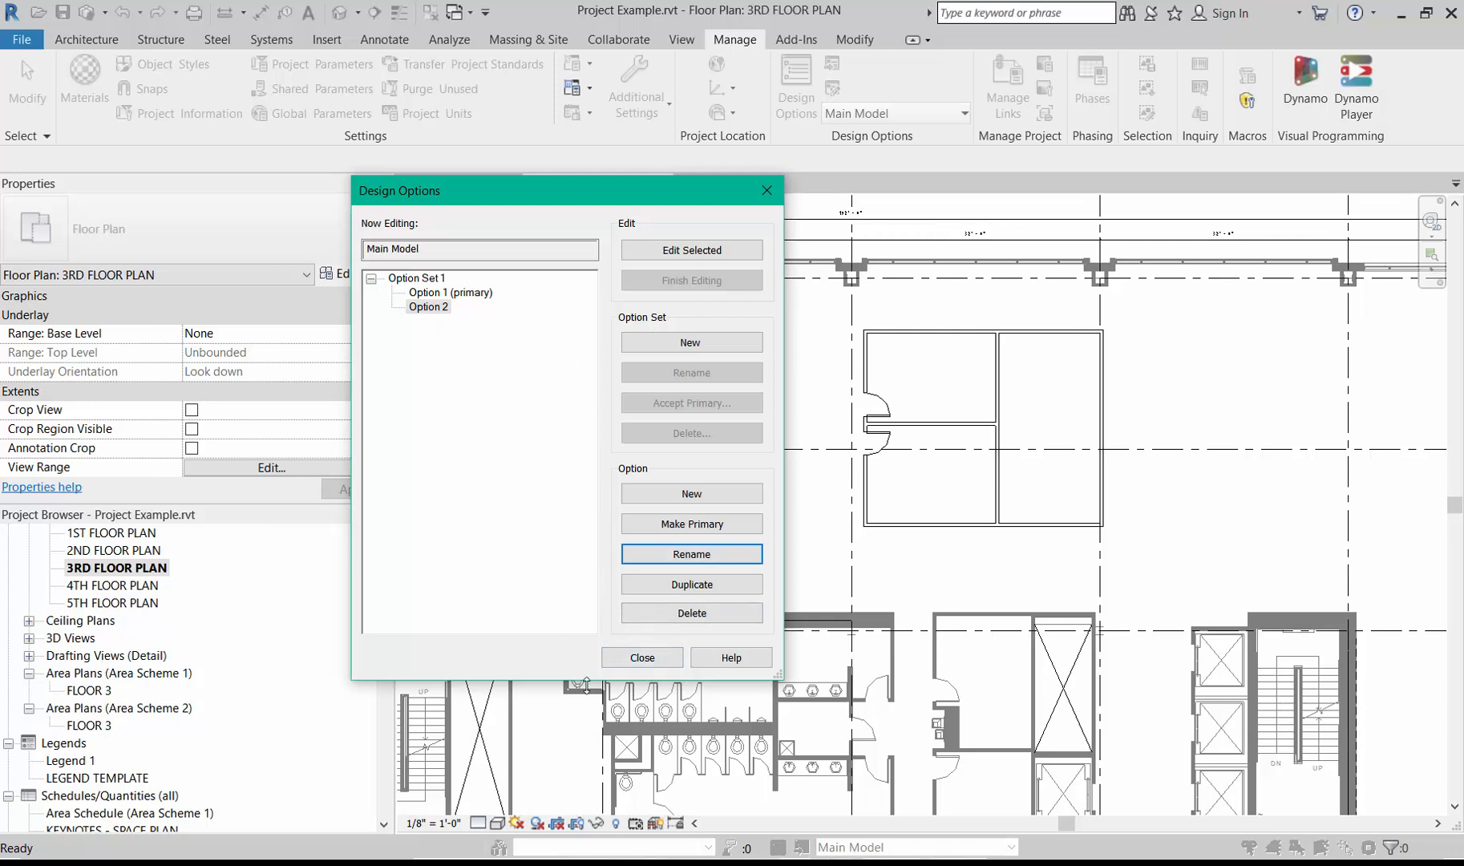
pyautogui.click(639, 658)
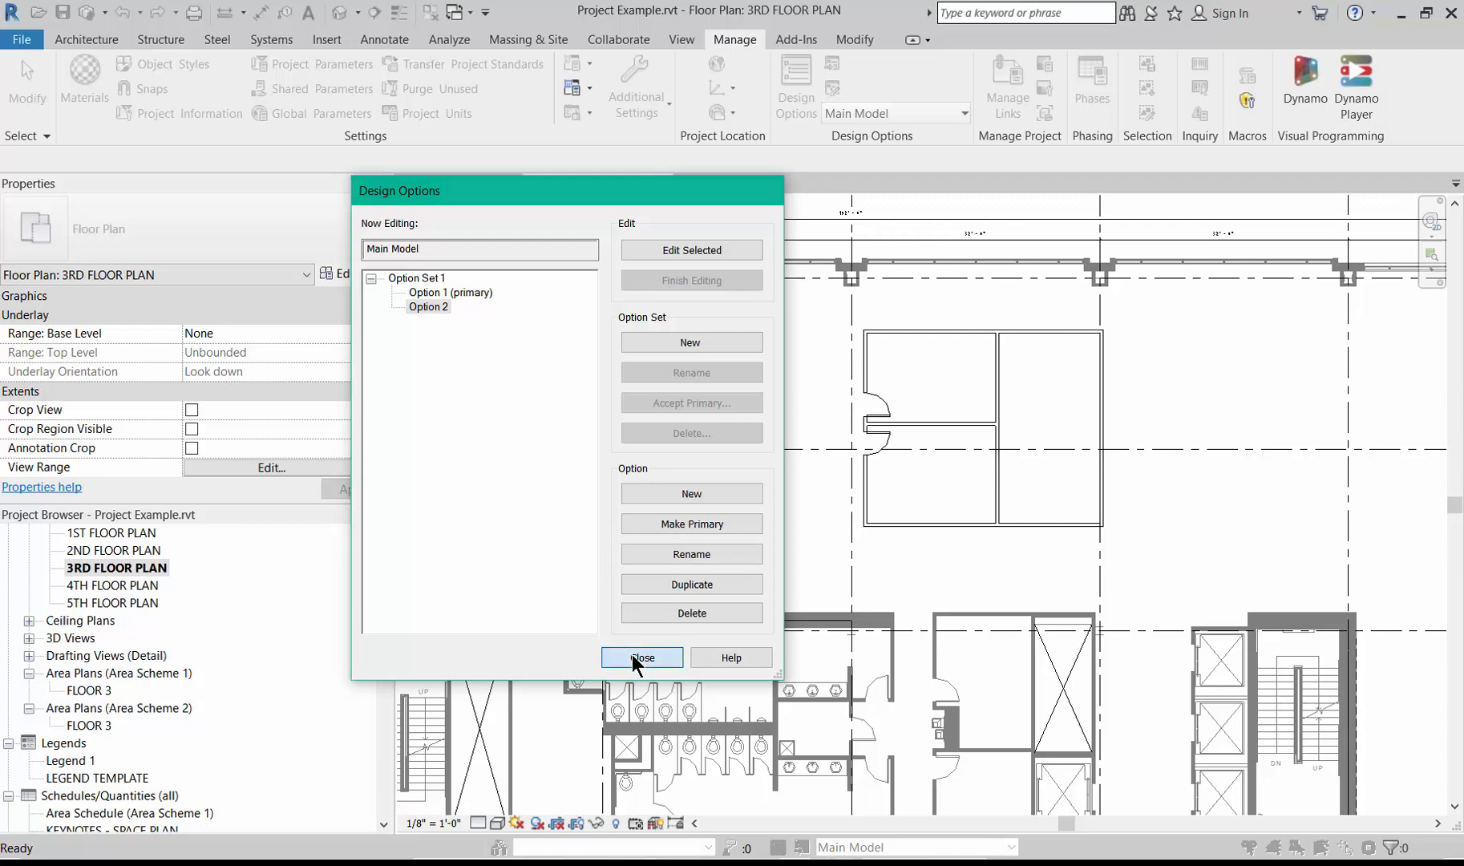
# With Option 2 active, extend the wall between the offices across the adjoining conference room to the block's outer wall
pyautogui.click(854, 847)
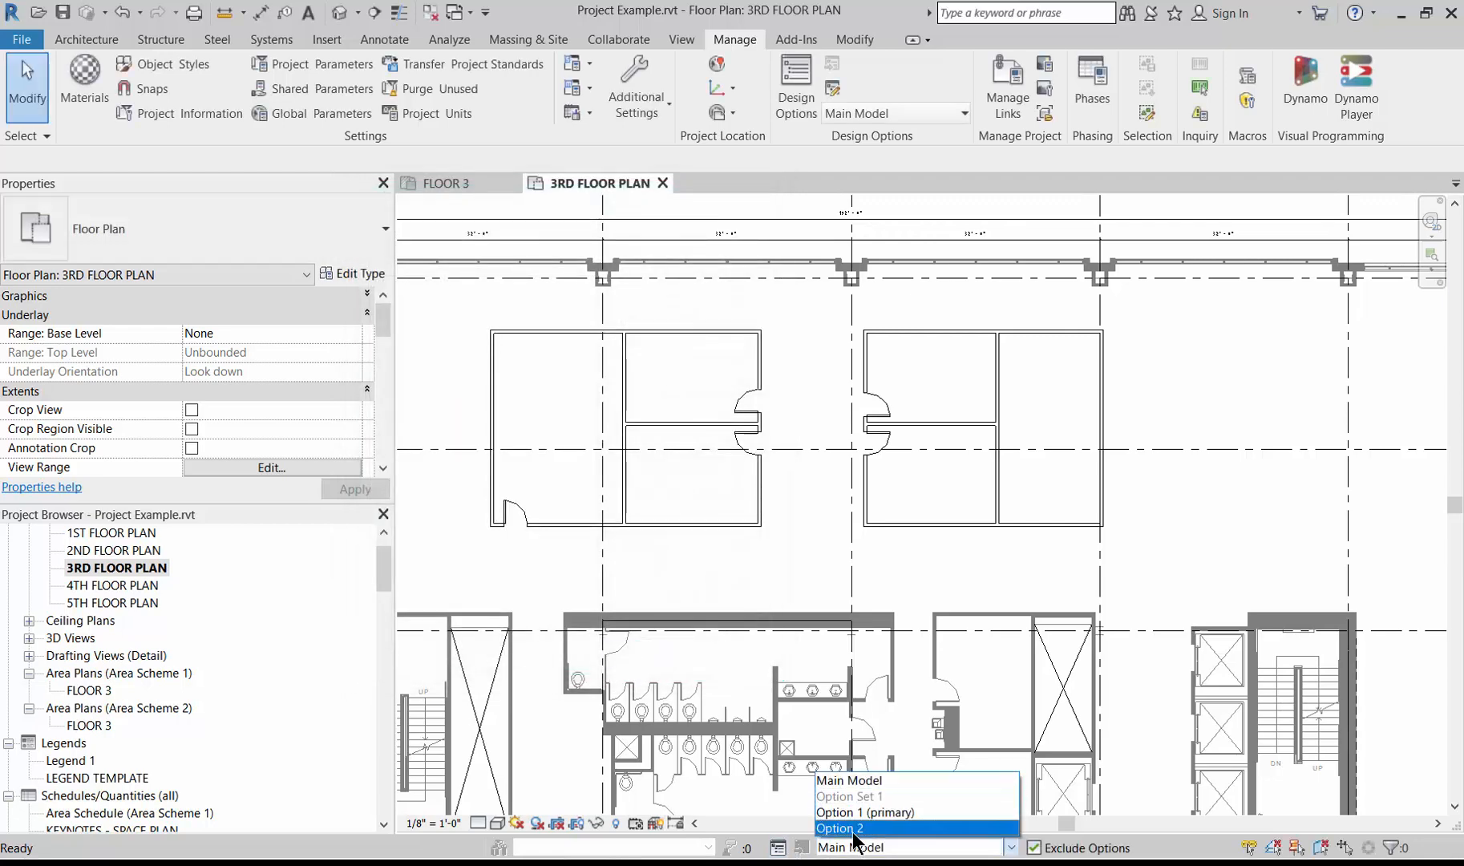
pyautogui.click(852, 832)
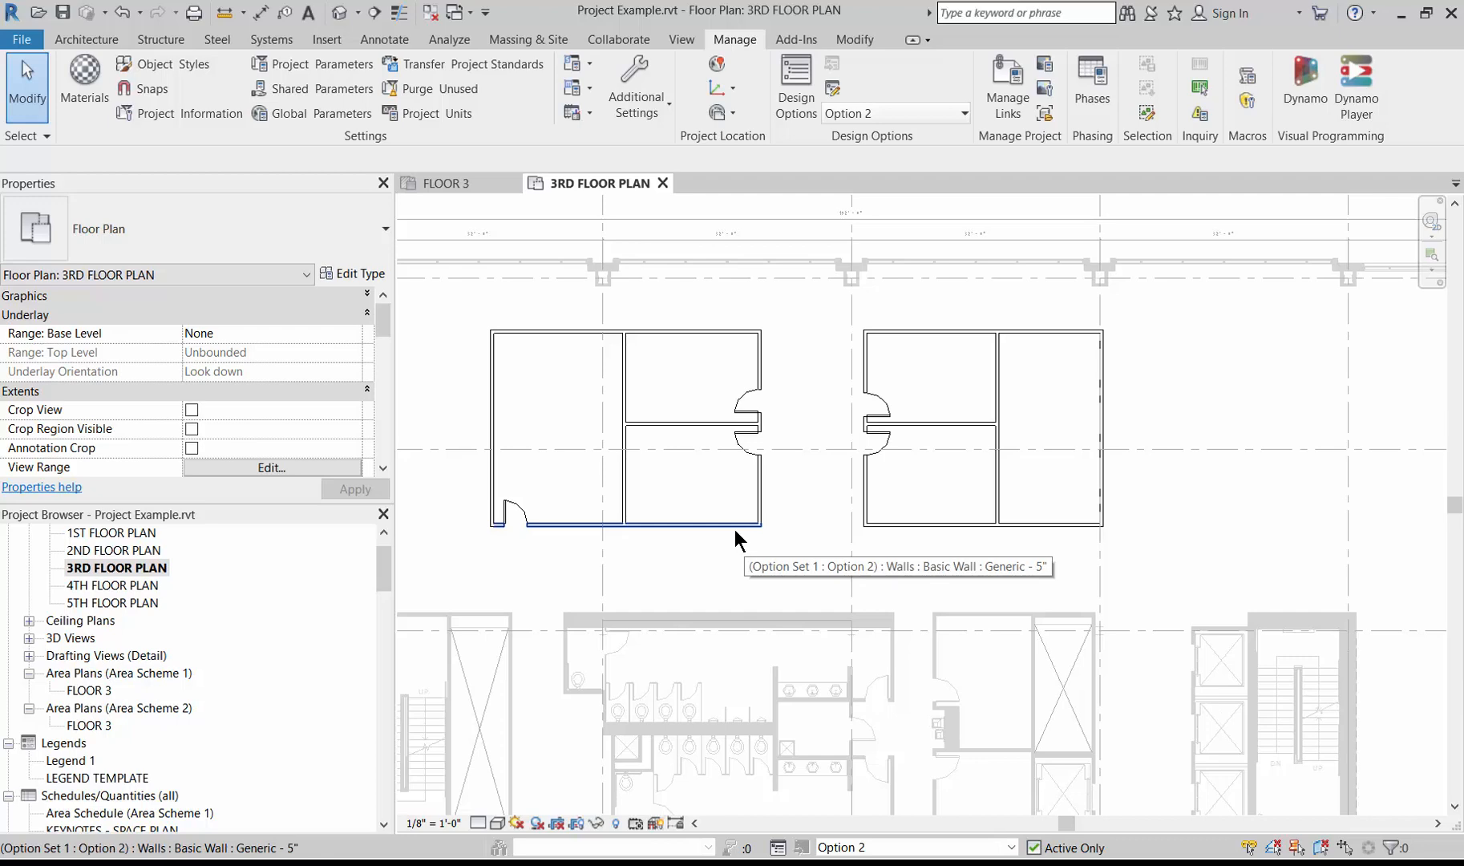
pyautogui.click(647, 417)
pyautogui.moveTo(625, 422); pyautogui.dragTo(494, 425)
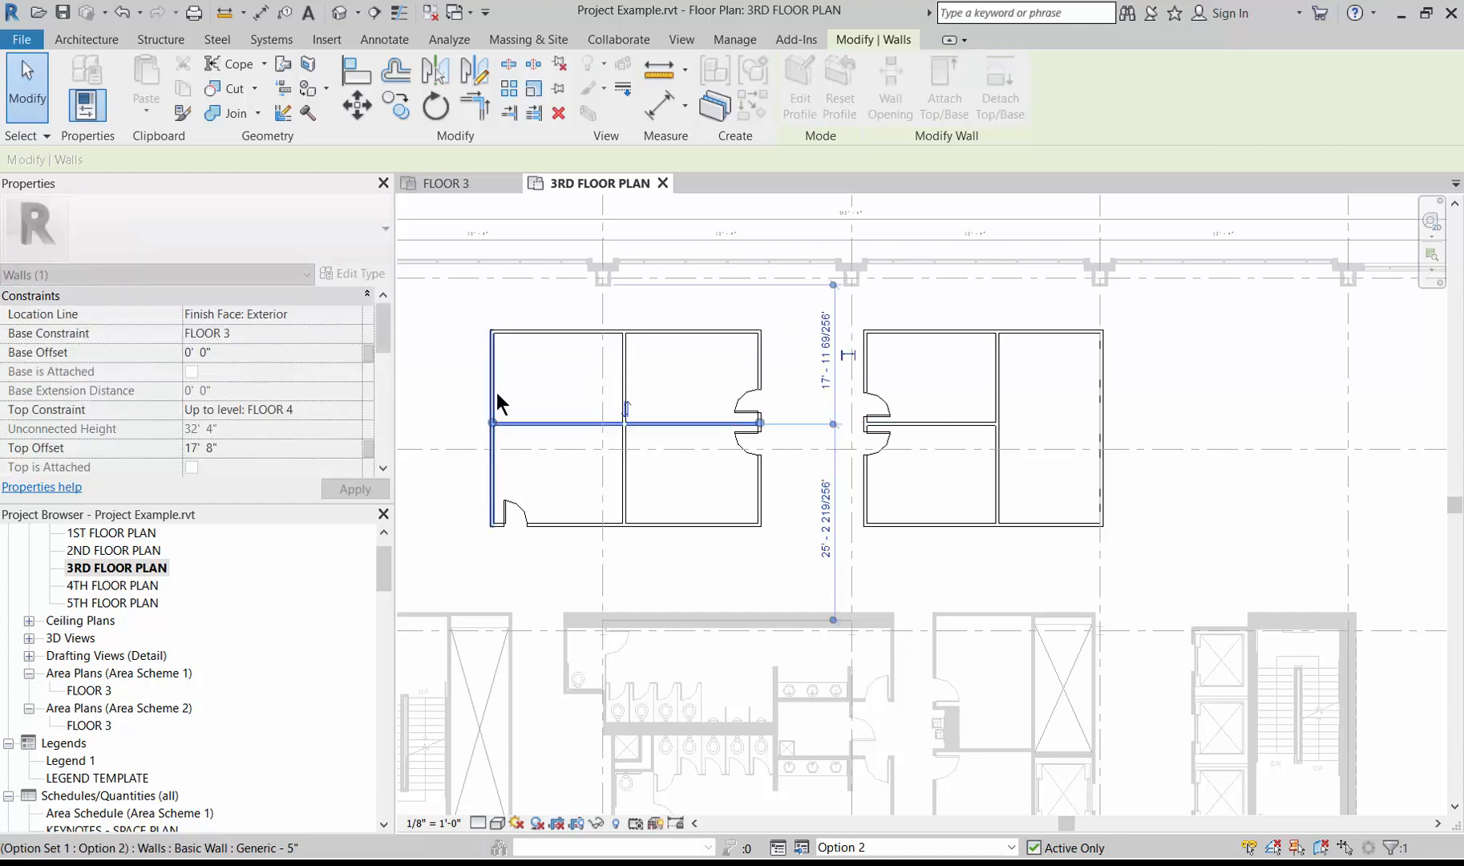
# Place 36" x 84" Single-Flush doors in the conference block's upper wall, about 3' 0" from its outer corner, and the break area's lower wall, about 2' 6"
pyautogui.scroll(1, 498, 302)
pyautogui.press('d')
pyautogui.press('r')
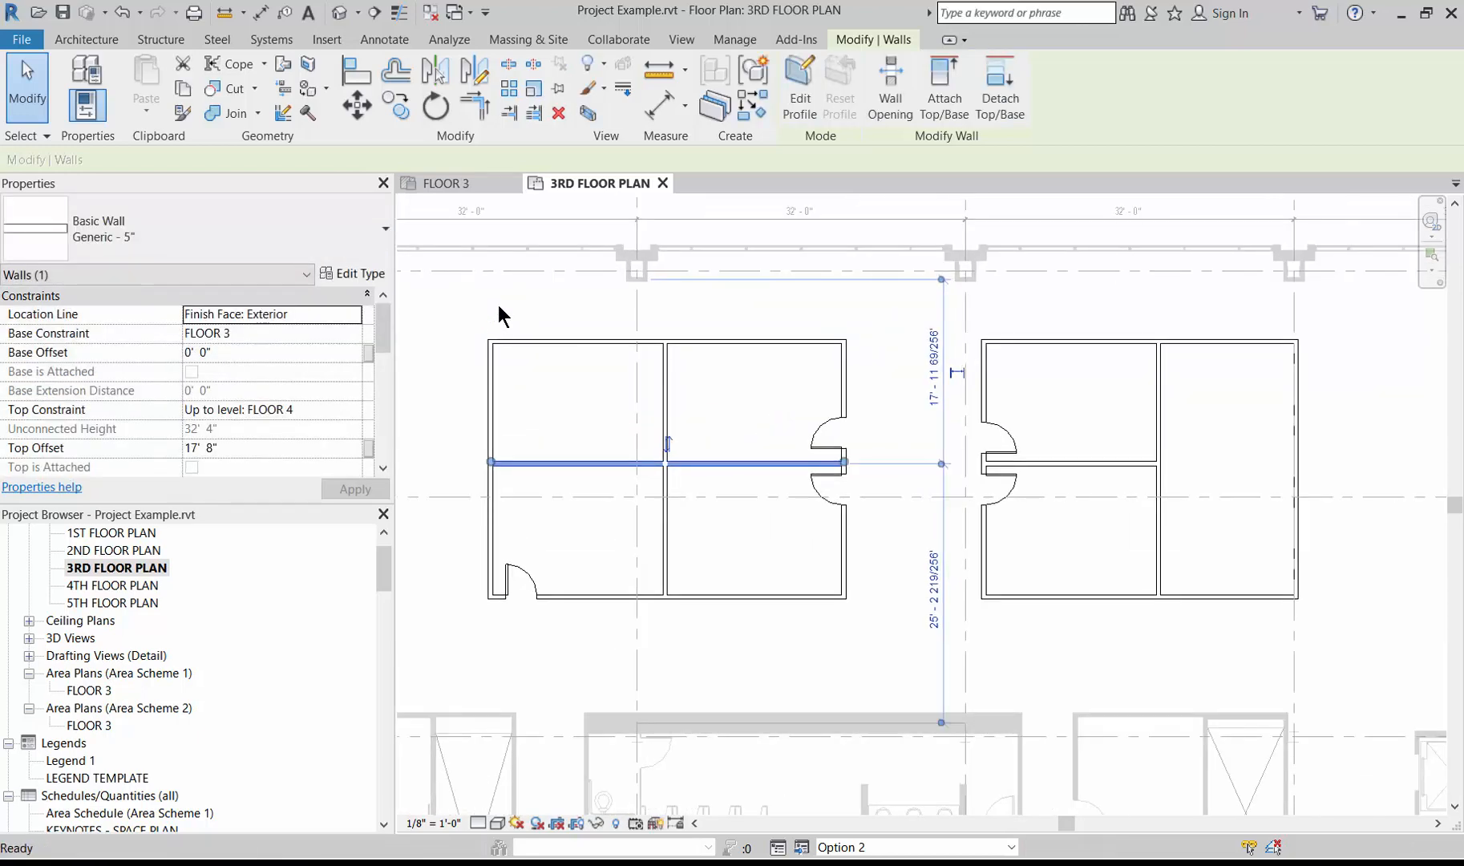
pyautogui.click(519, 344)
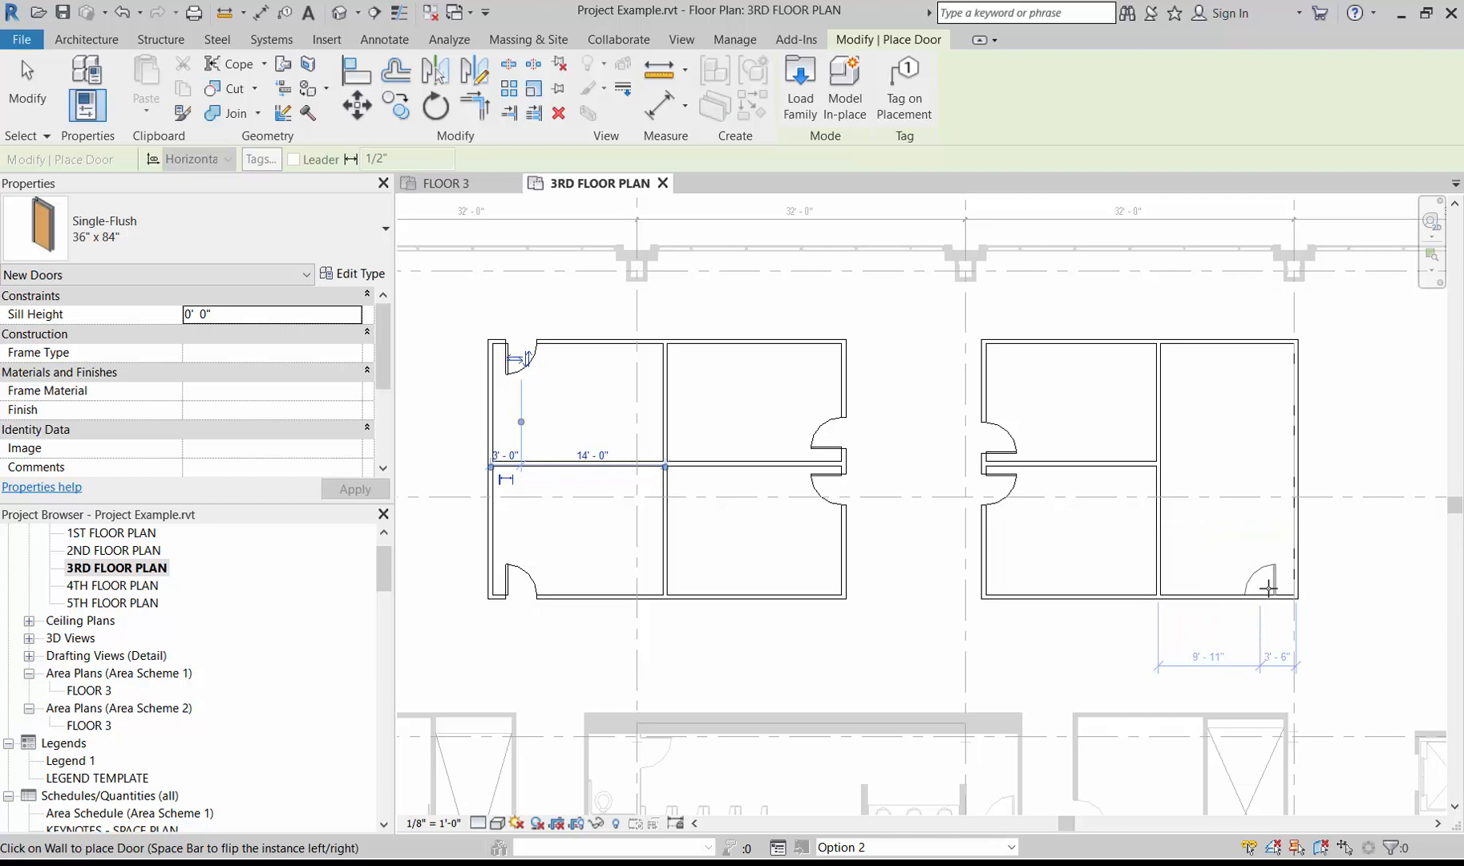
pyautogui.click(1285, 579)
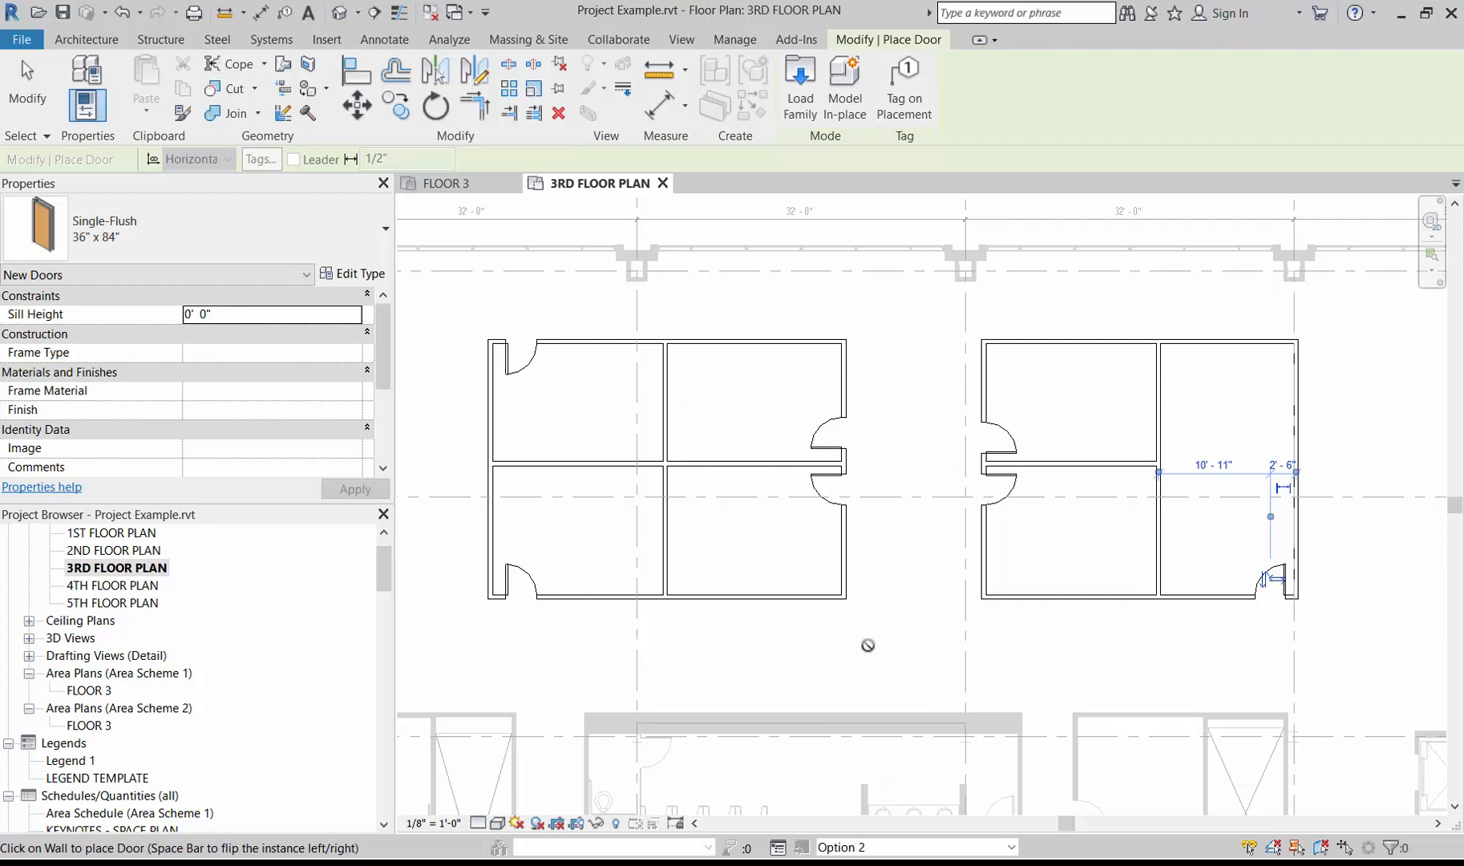
# With Option 1 (primary) active, place a 36" x 84" Single-Flush door in the break area's upper wall, 2' 6" from the partition, and return to Main Model
pyautogui.click(922, 848)
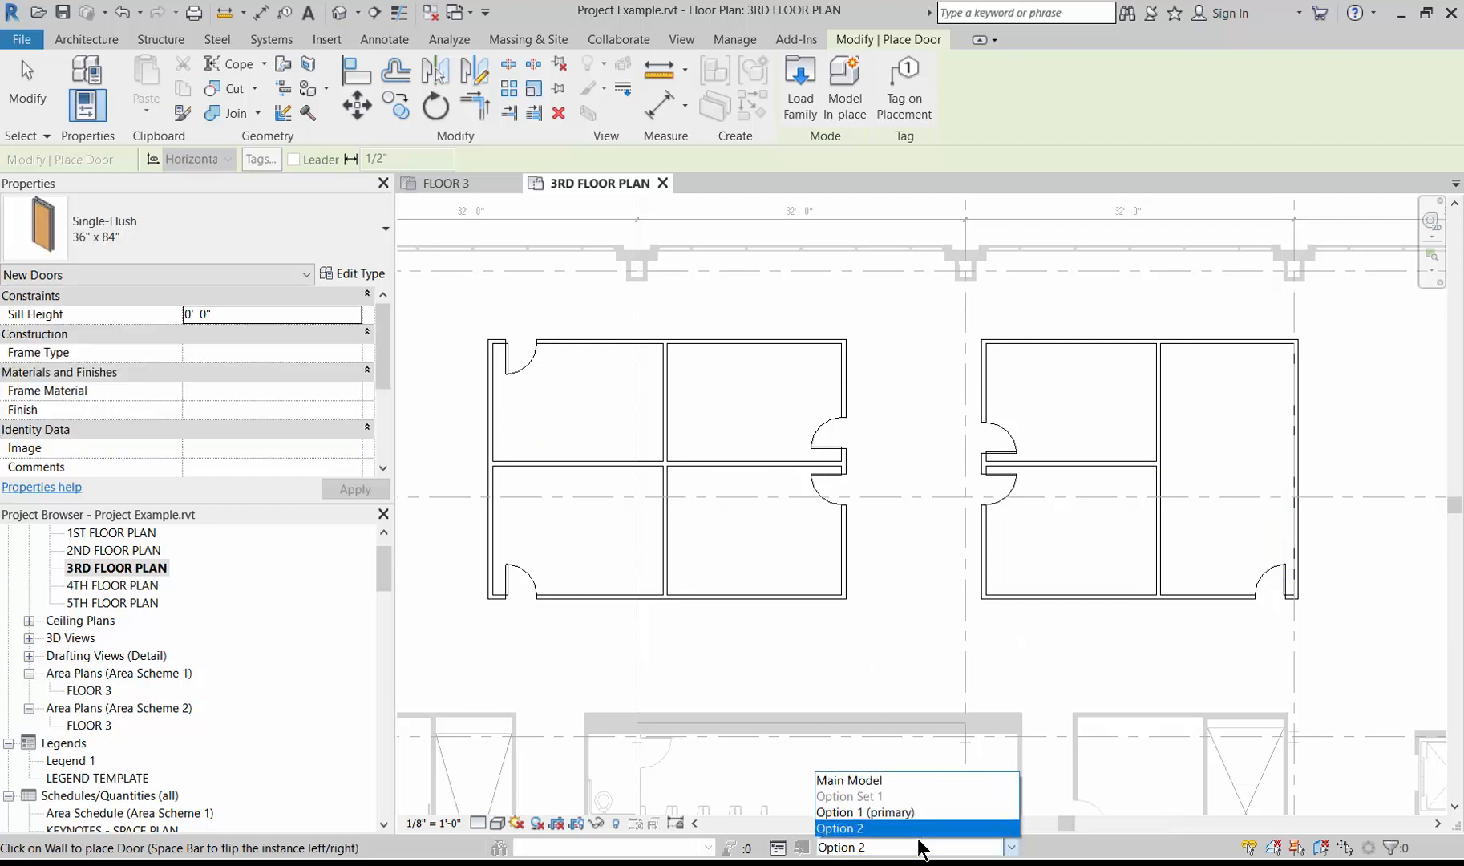
pyautogui.click(904, 809)
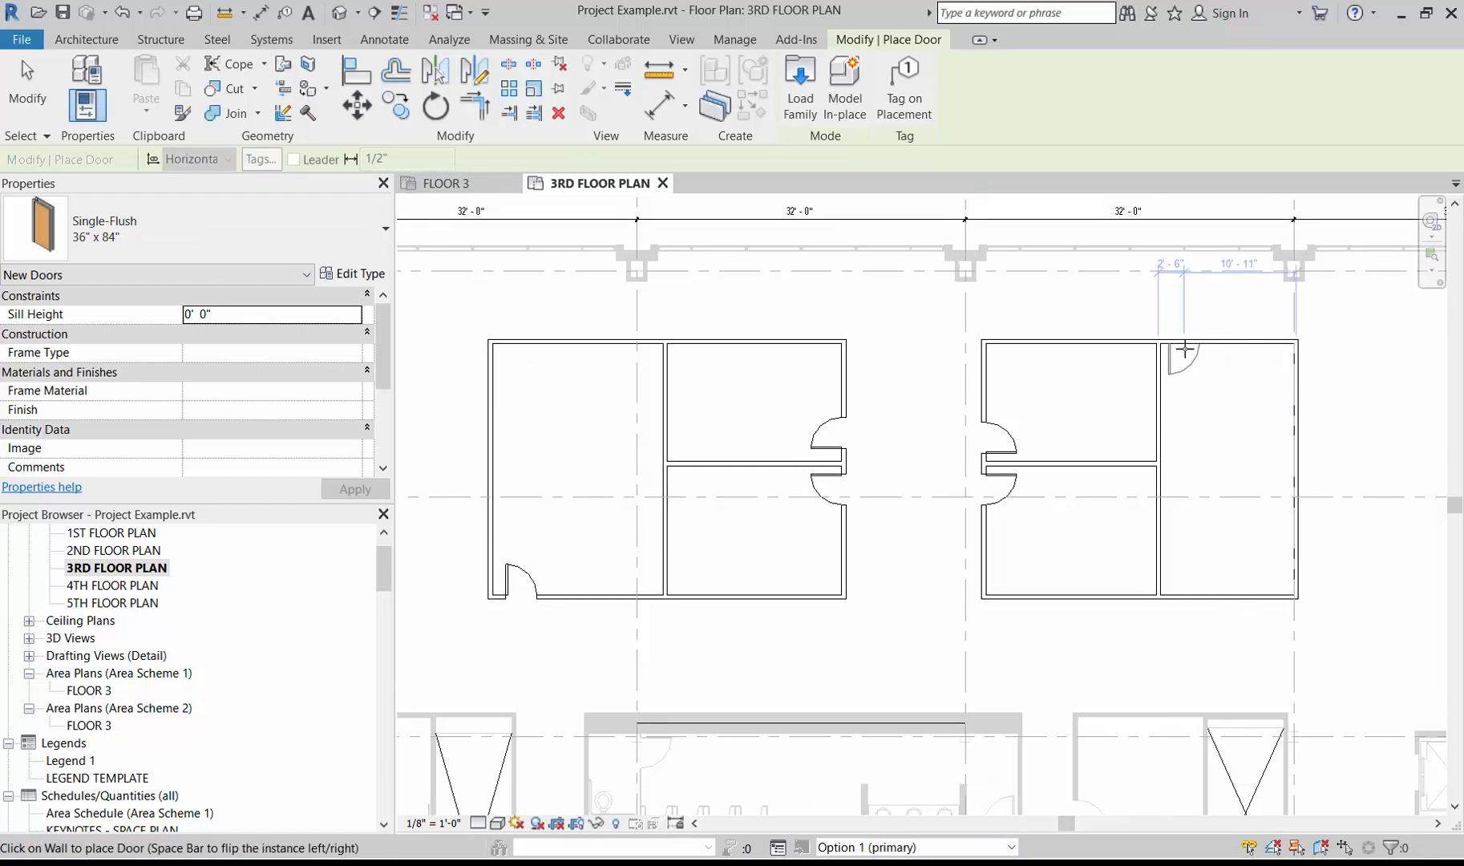
pyautogui.click(1184, 349)
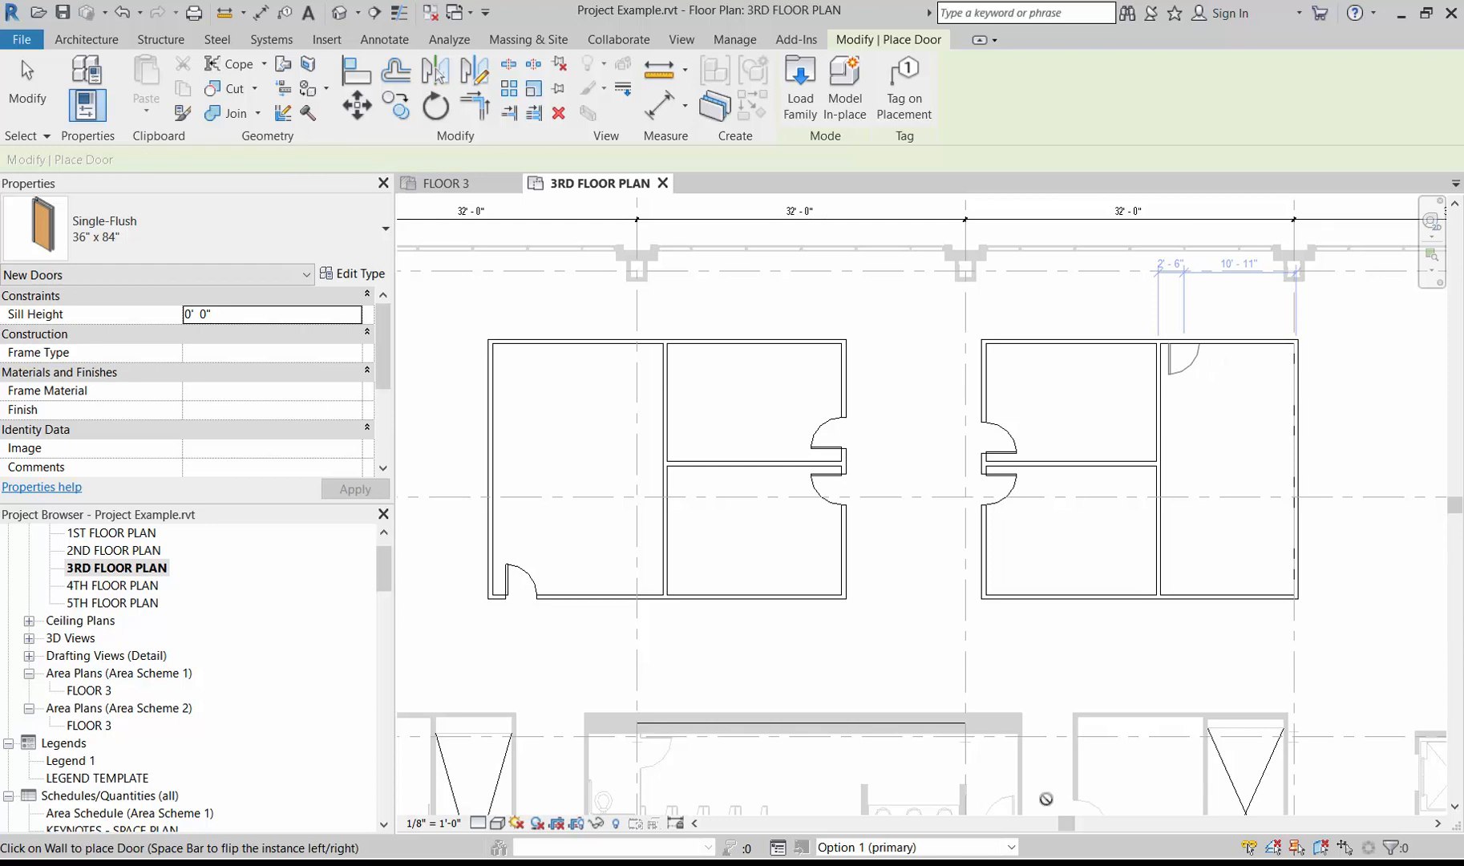
pyautogui.click(848, 852)
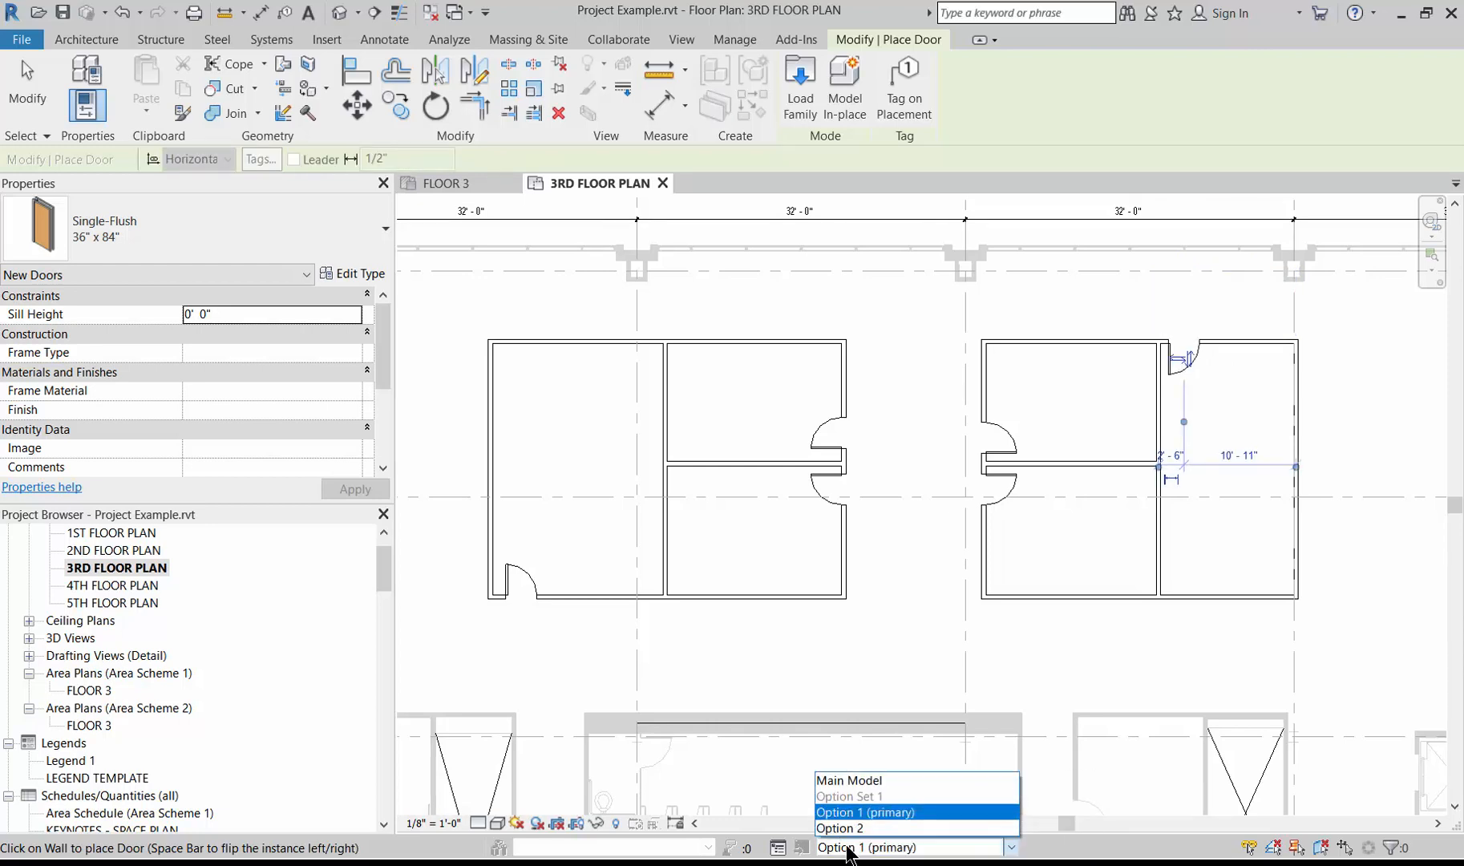
pyautogui.click(850, 784)
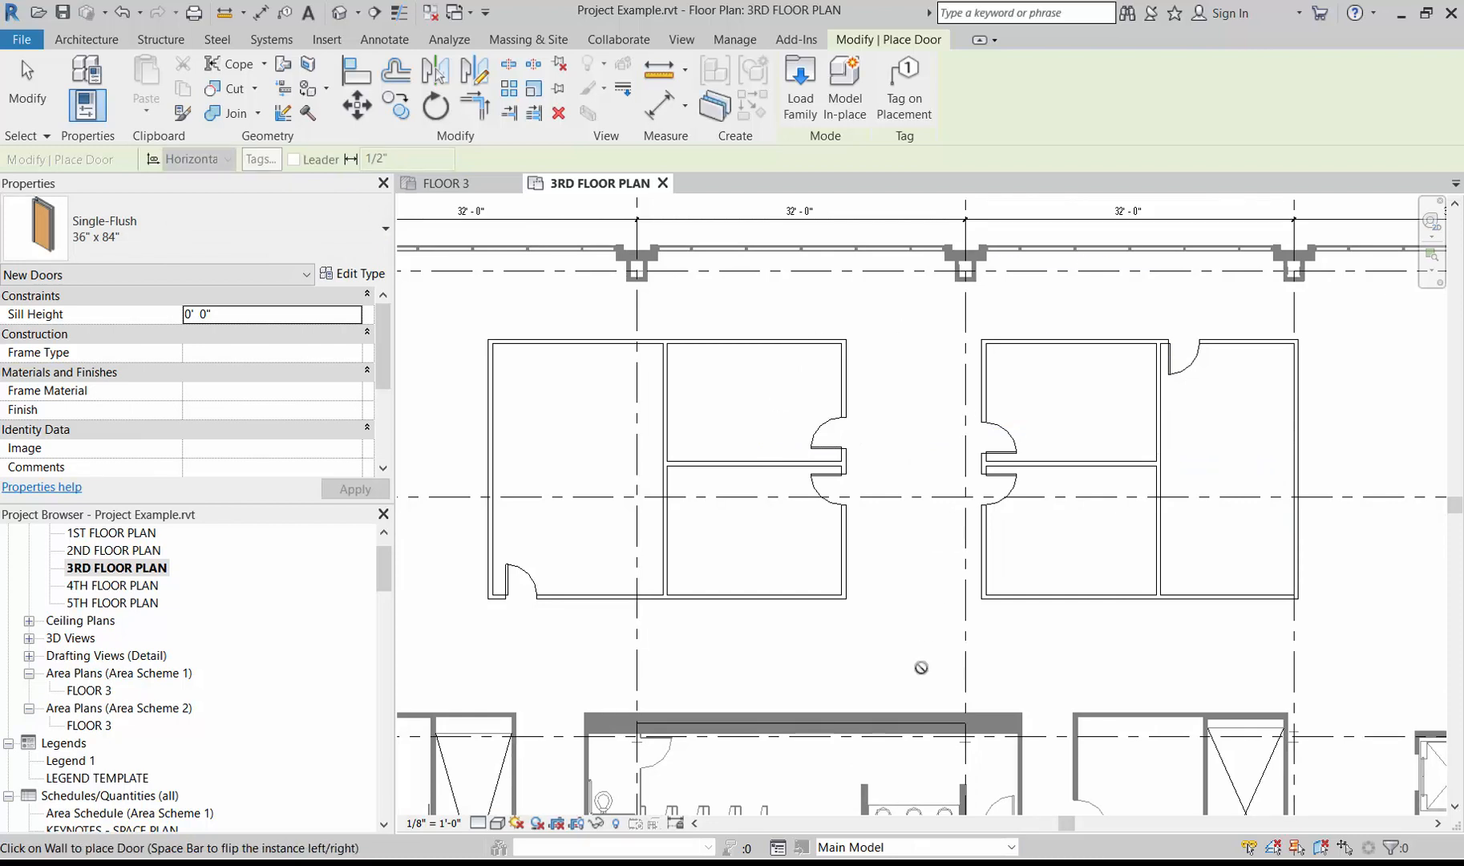
pyautogui.press('Escape')
pyautogui.press('Escape')
# Add a second option set to the project's design options
pyautogui.scroll(-1, 627, 459)
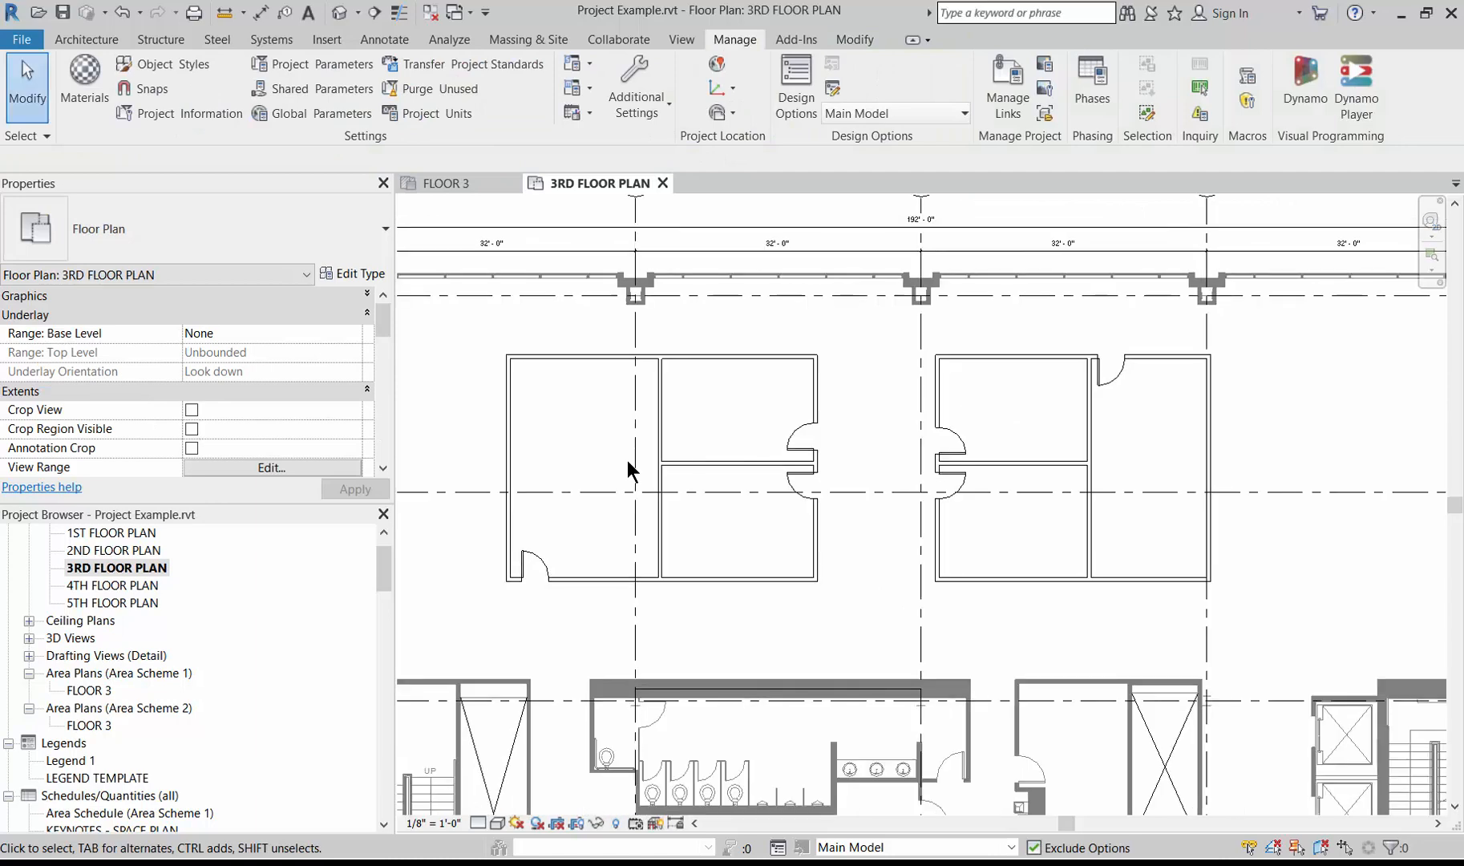
pyautogui.scroll(-1, 627, 460)
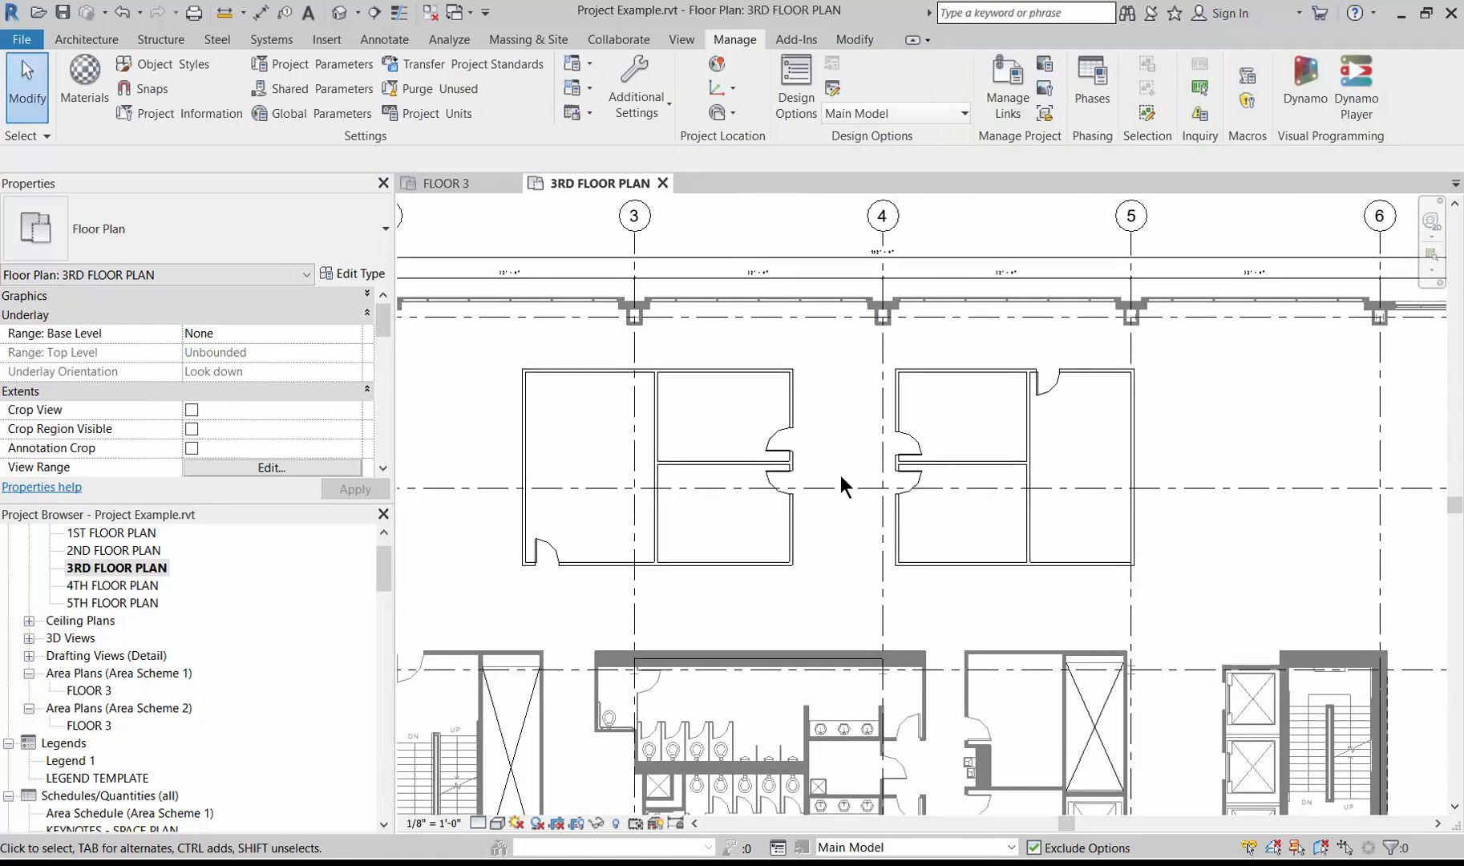
pyautogui.scroll(-1, 593, 482)
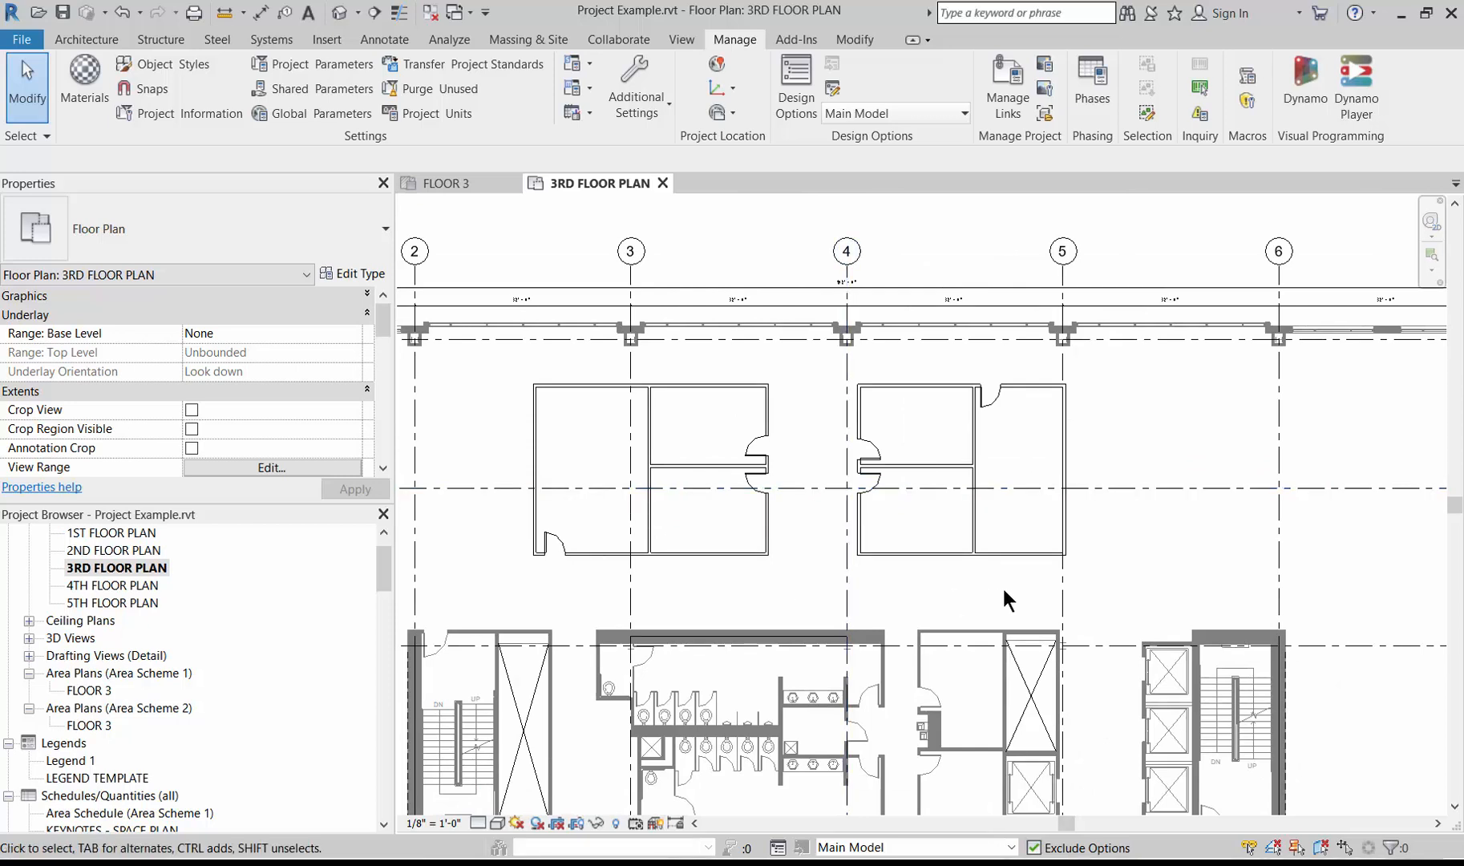
pyautogui.click(792, 102)
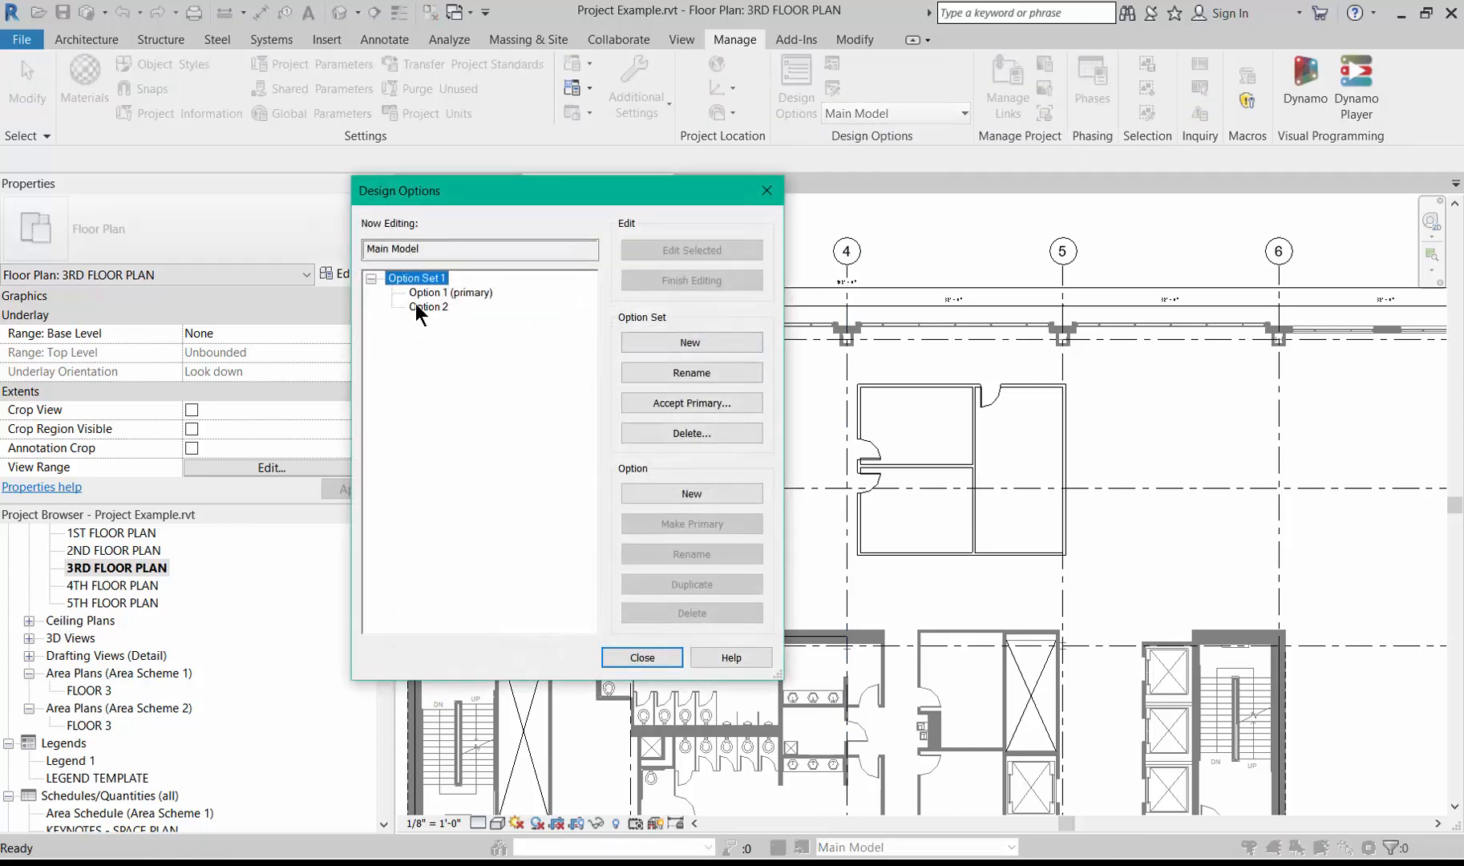
pyautogui.click(670, 342)
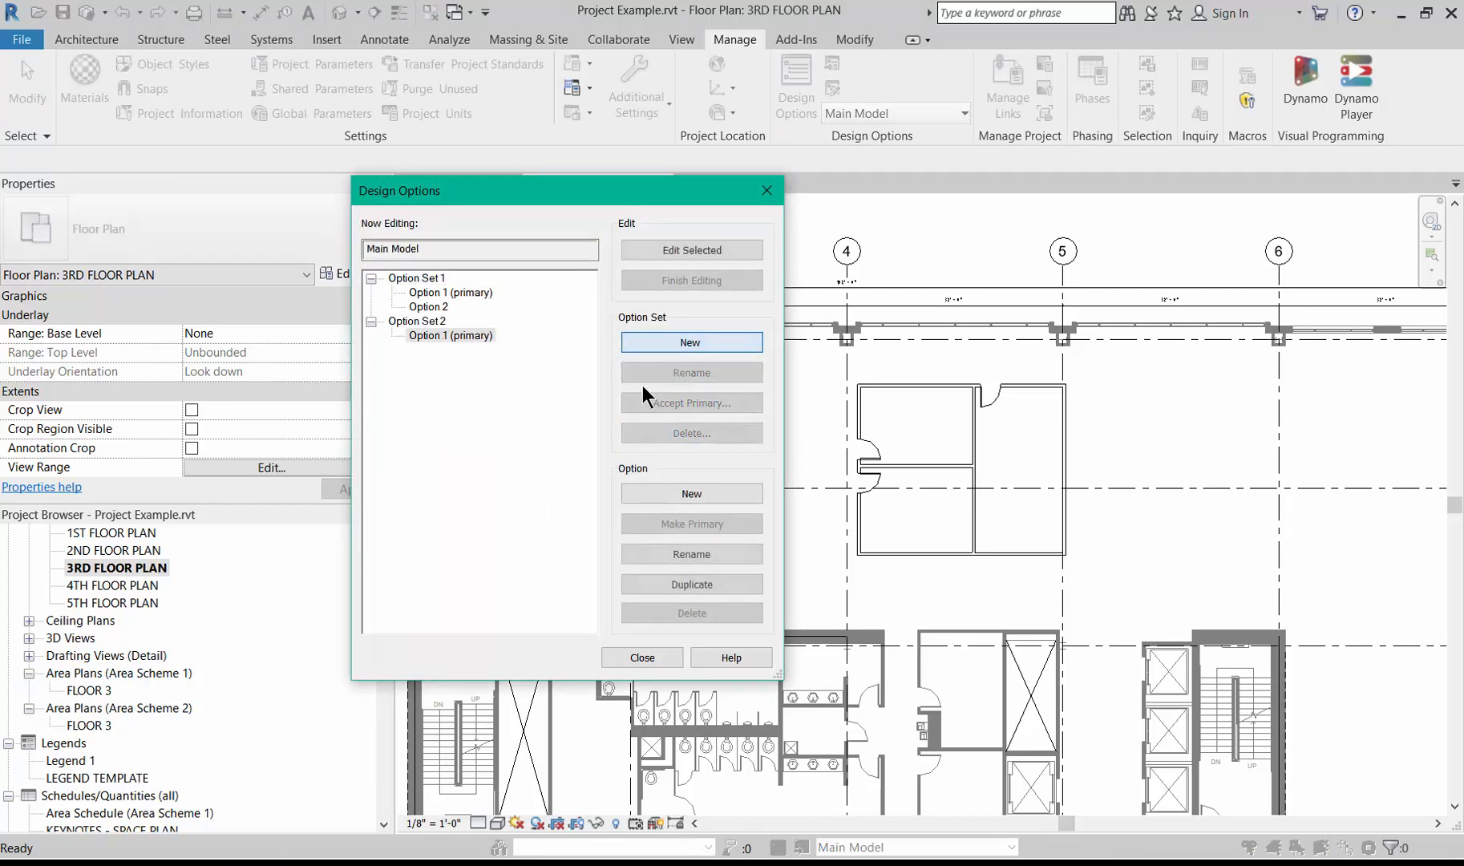
# With Option Set 2's Option 1 (primary) active, draw a rectangular block of Generic - 5" walls, 27' 6" by 24' 6", between grid 5 and just past grid 6
pyautogui.click(631, 660)
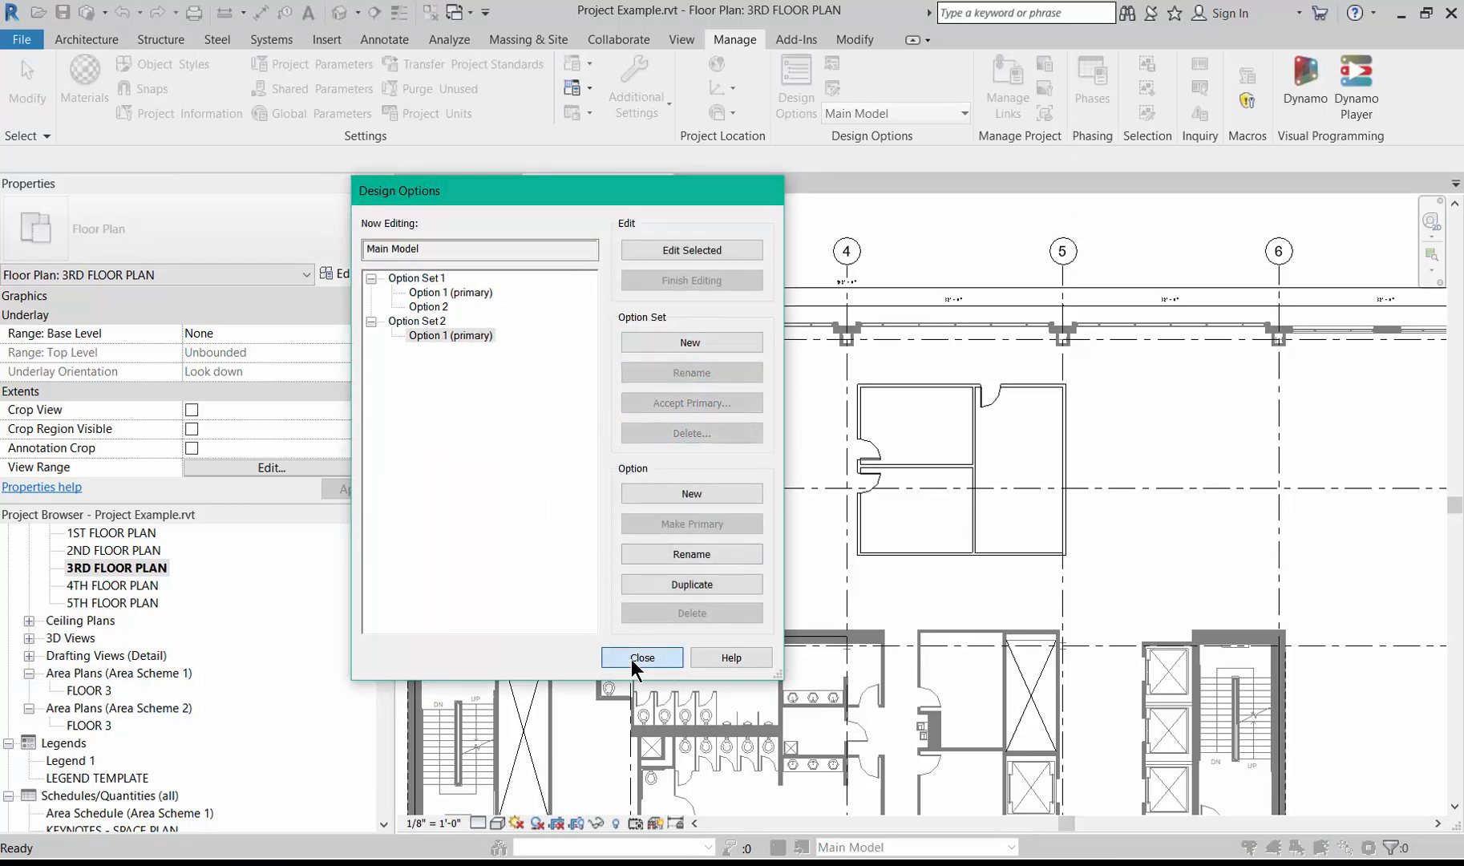
pyautogui.click(874, 848)
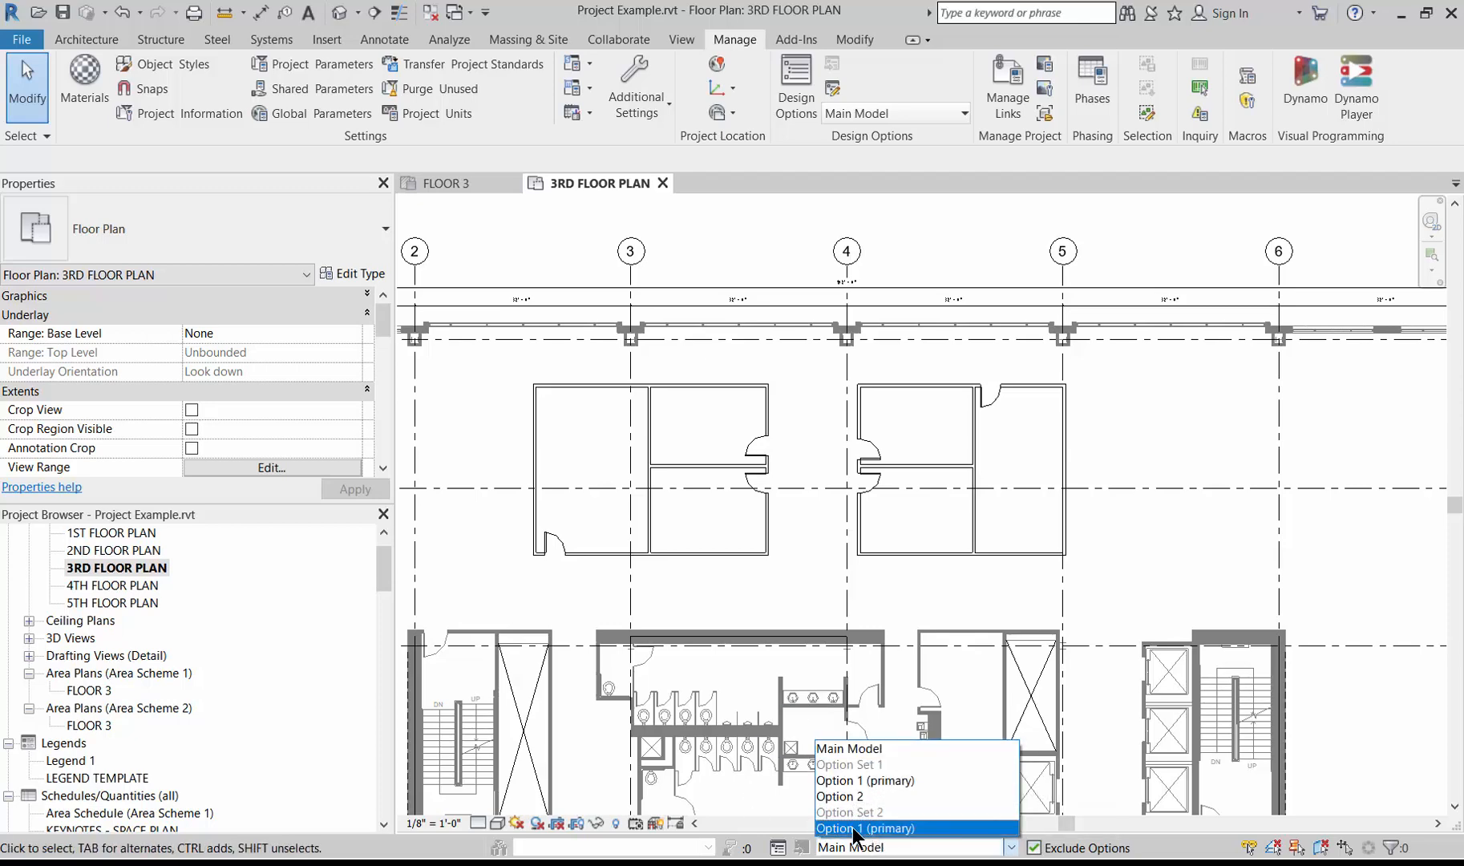
pyautogui.click(855, 829)
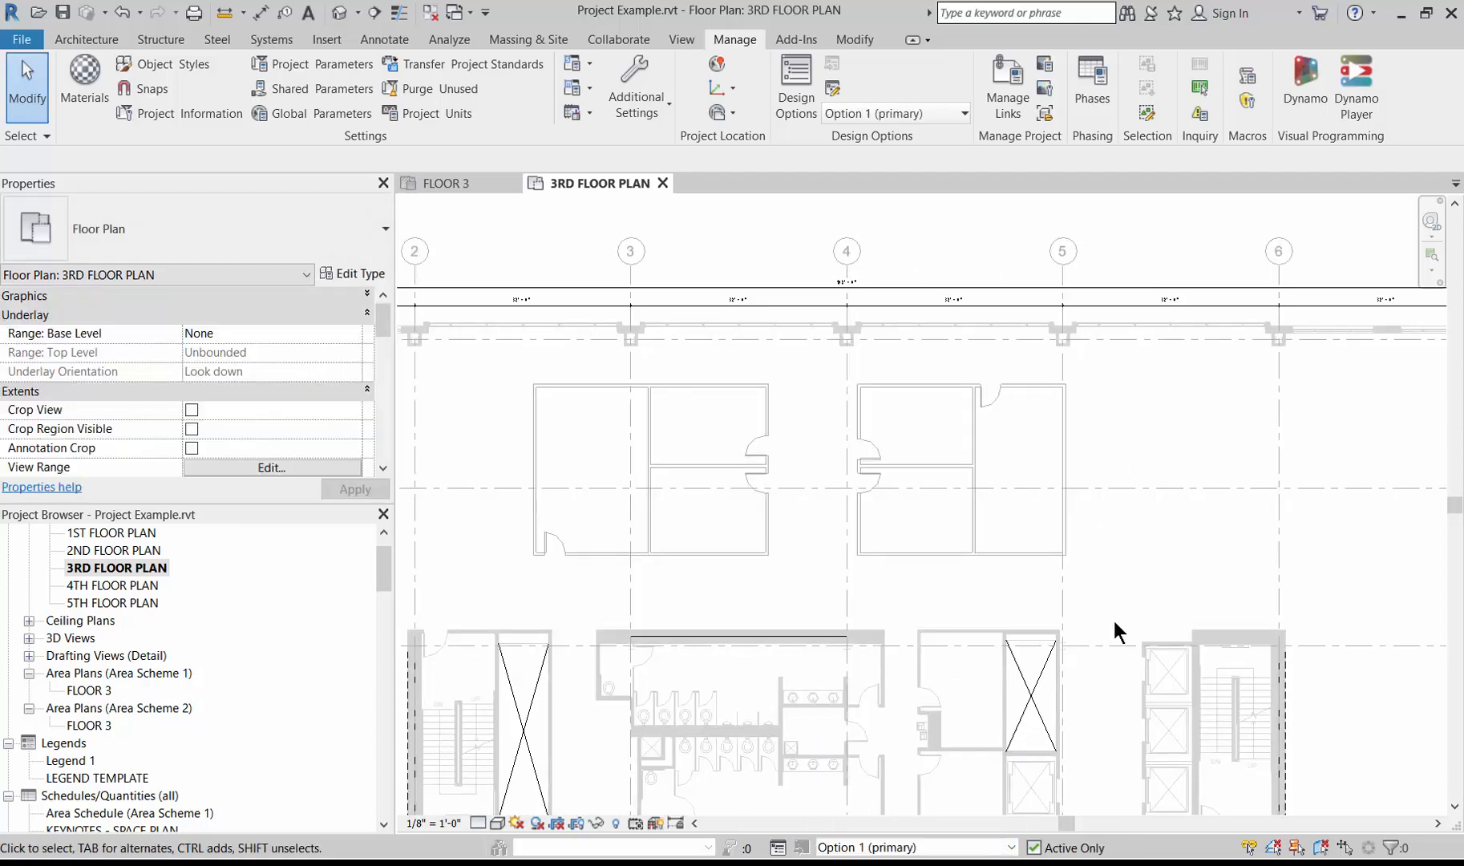
pyautogui.press('w')
pyautogui.press('a')
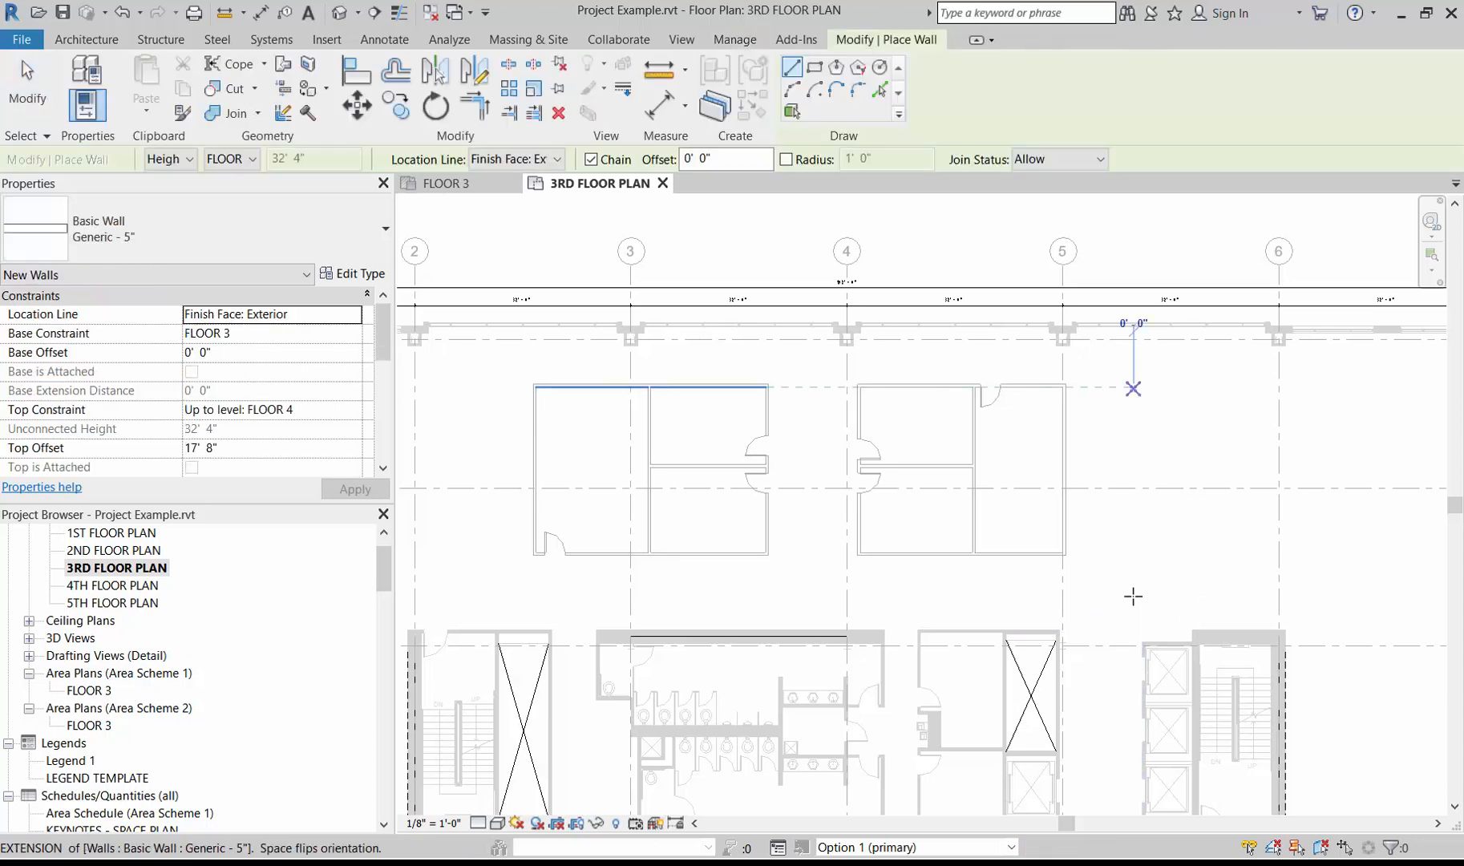
pyautogui.click(1133, 387)
pyautogui.click(1139, 559)
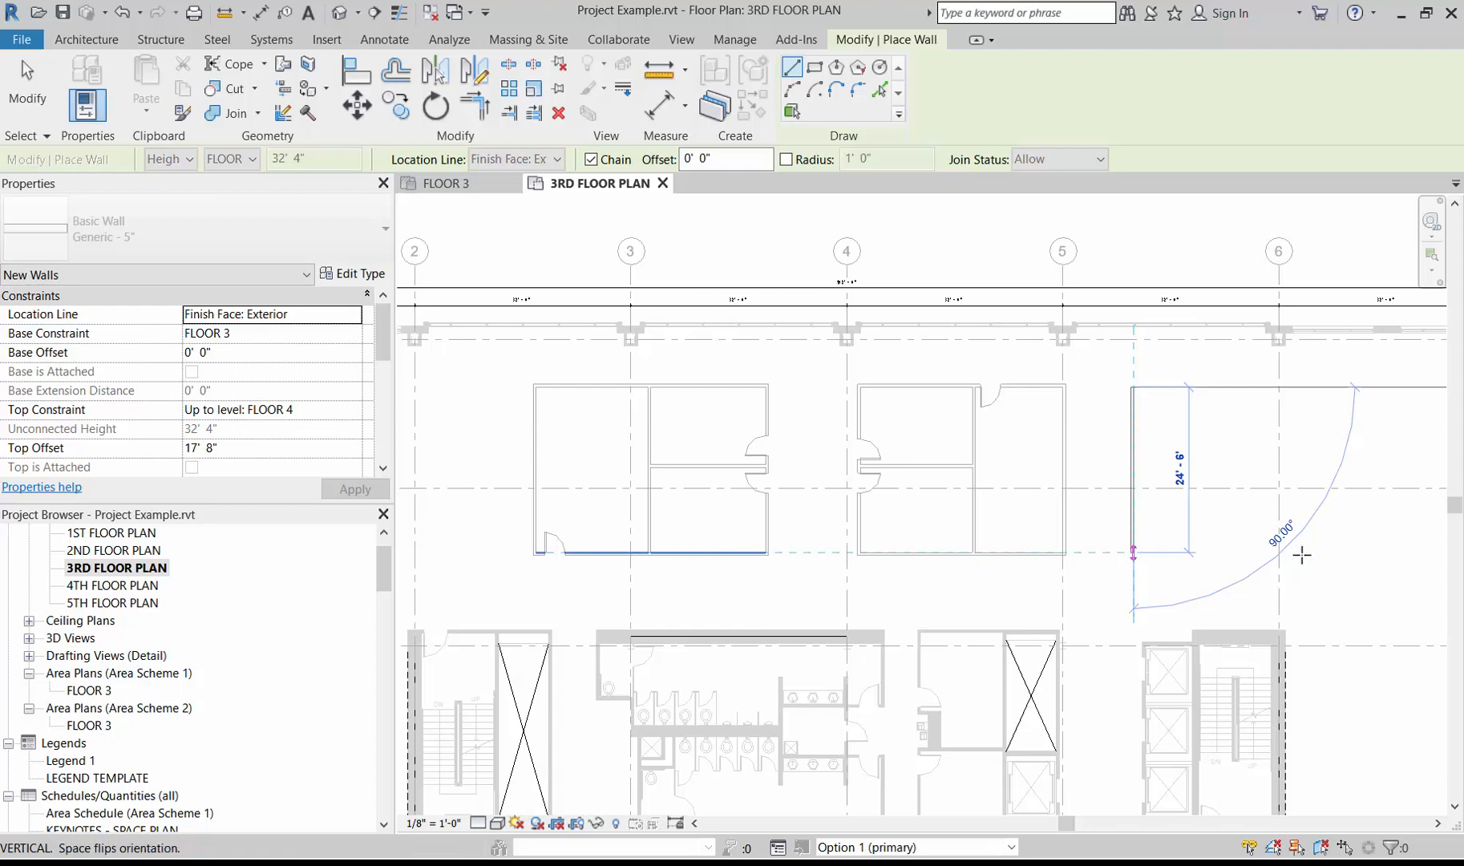
pyautogui.click(1321, 545)
pyautogui.click(1321, 389)
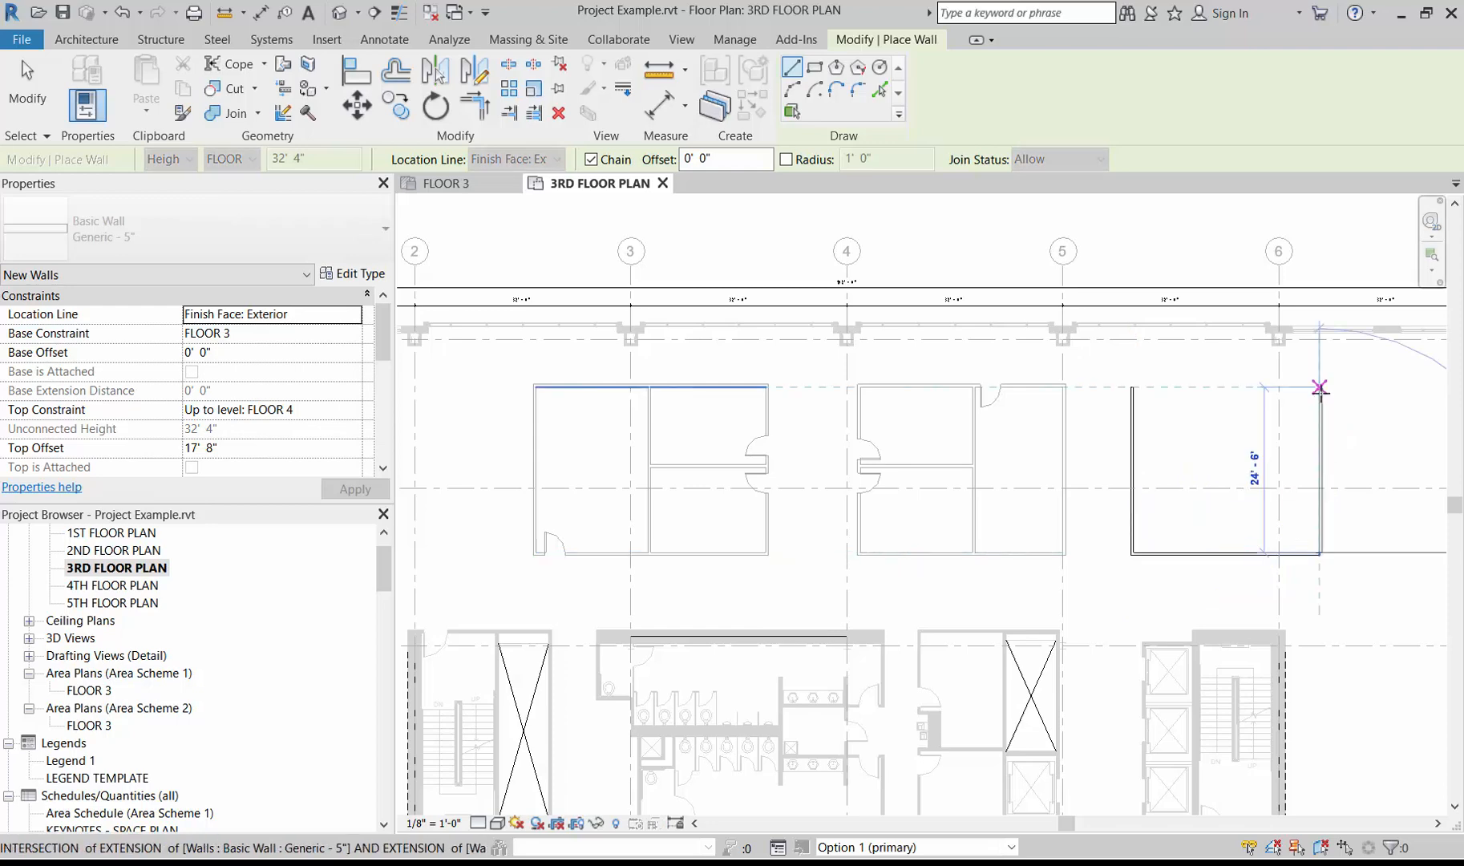
pyautogui.click(1133, 387)
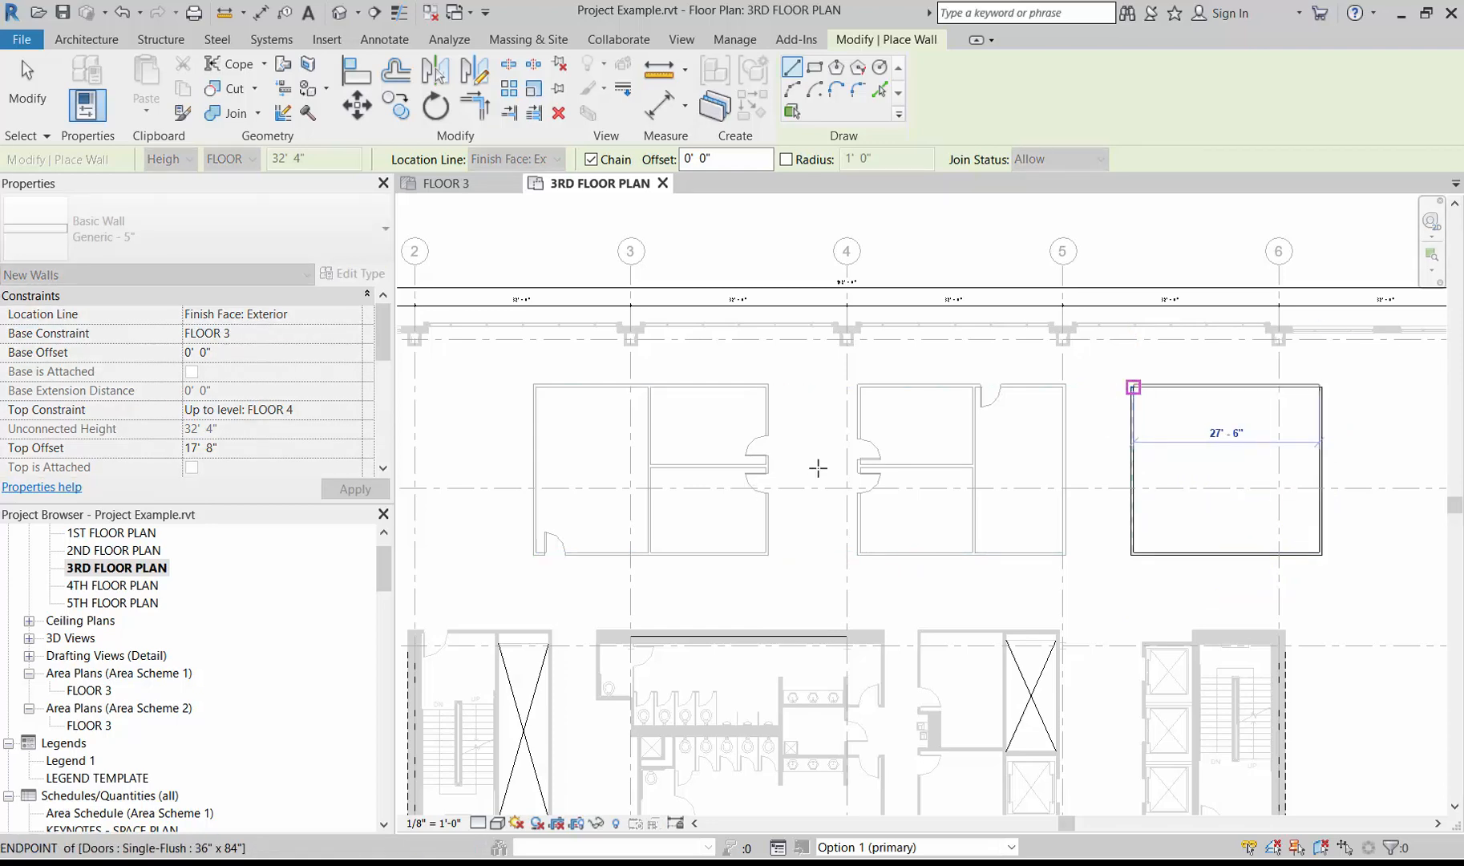
# Divide the new block into an upper and a lower room with a 27' 6" wall between the midpoints of its side walls
pyautogui.scroll(1, 1350, 495)
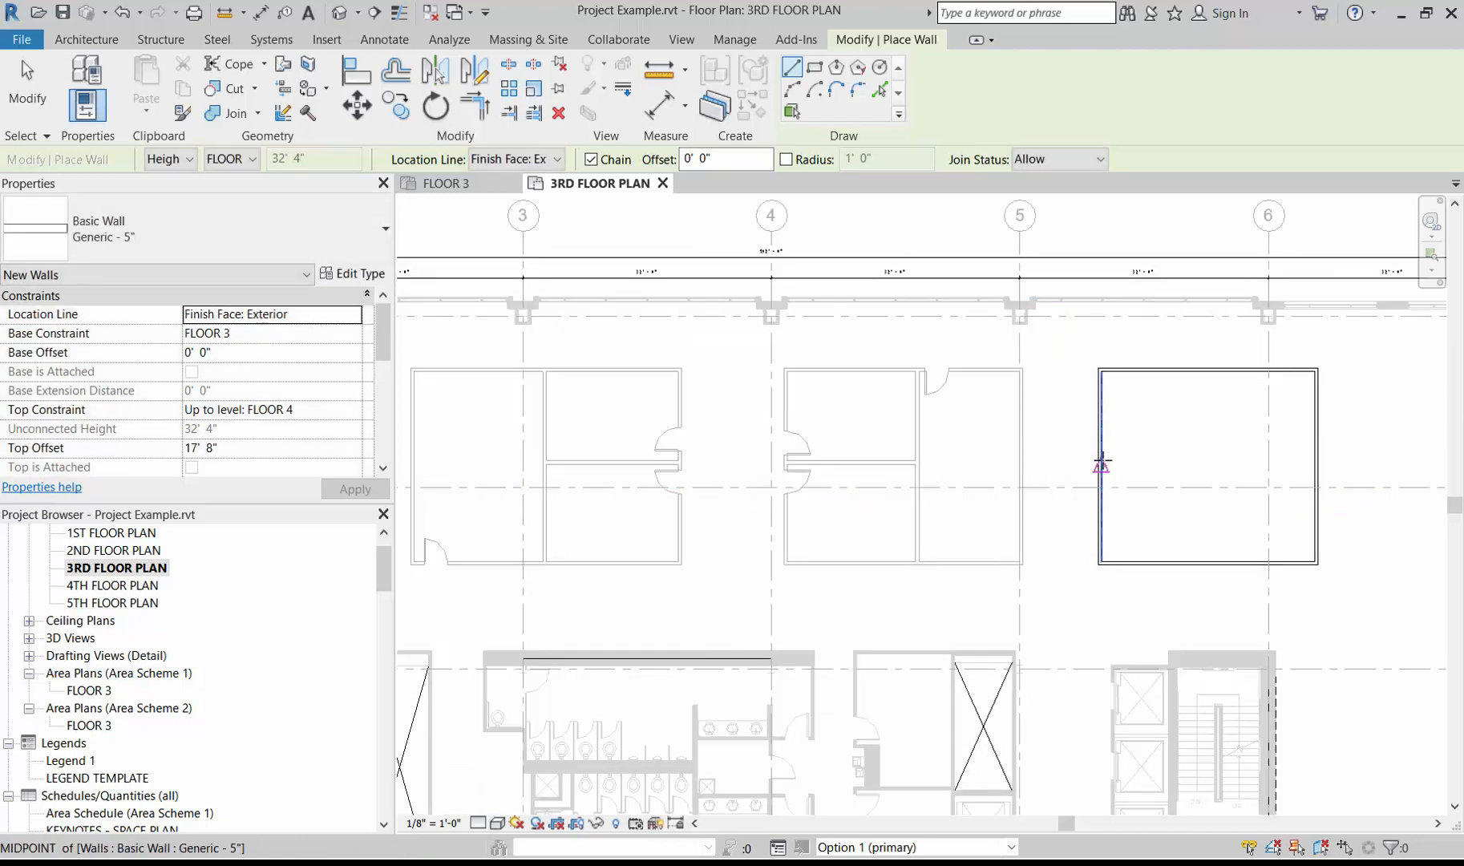
pyautogui.click(1102, 465)
pyautogui.click(1315, 466)
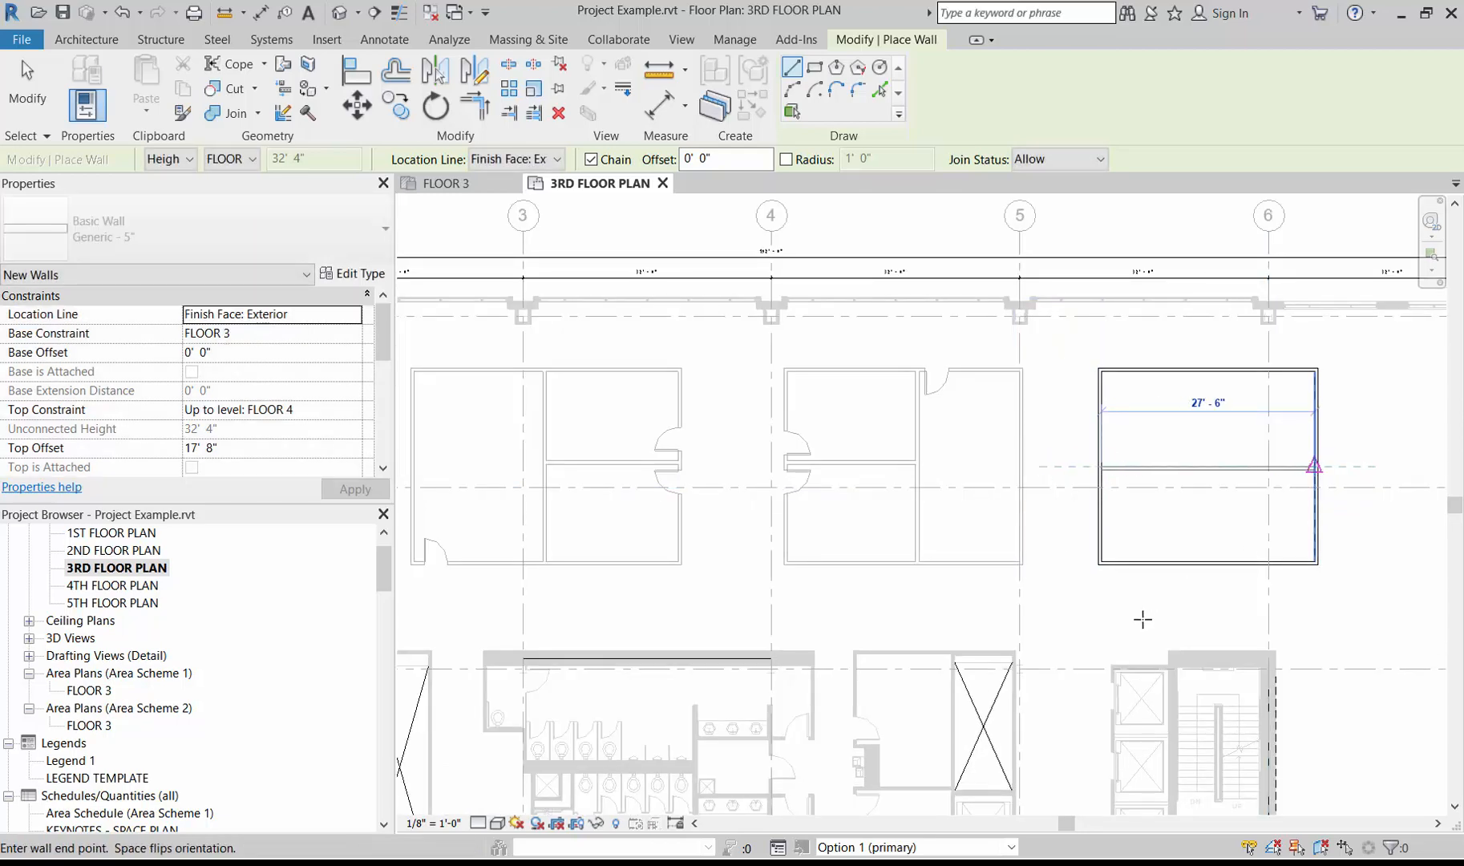
pyautogui.press('Escape')
pyautogui.press('Escape')
# Place 36" x 84" Single-Flush doors 2' 6" from the block's upper-left and lower-right corners in its side walls, and return to Main Model
pyautogui.press('d')
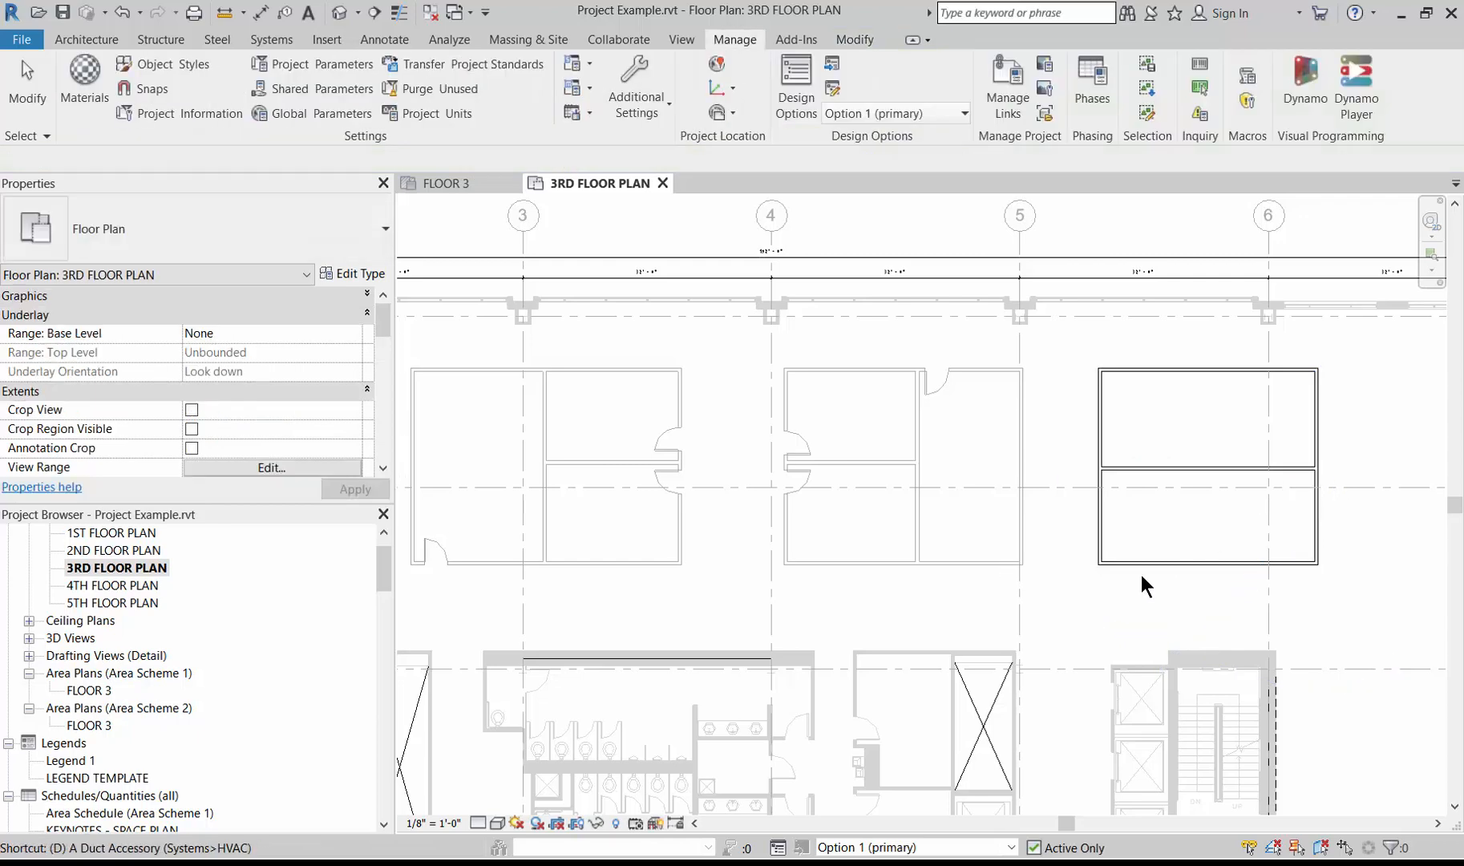
pyautogui.press('r')
pyautogui.scroll(1, 1107, 387)
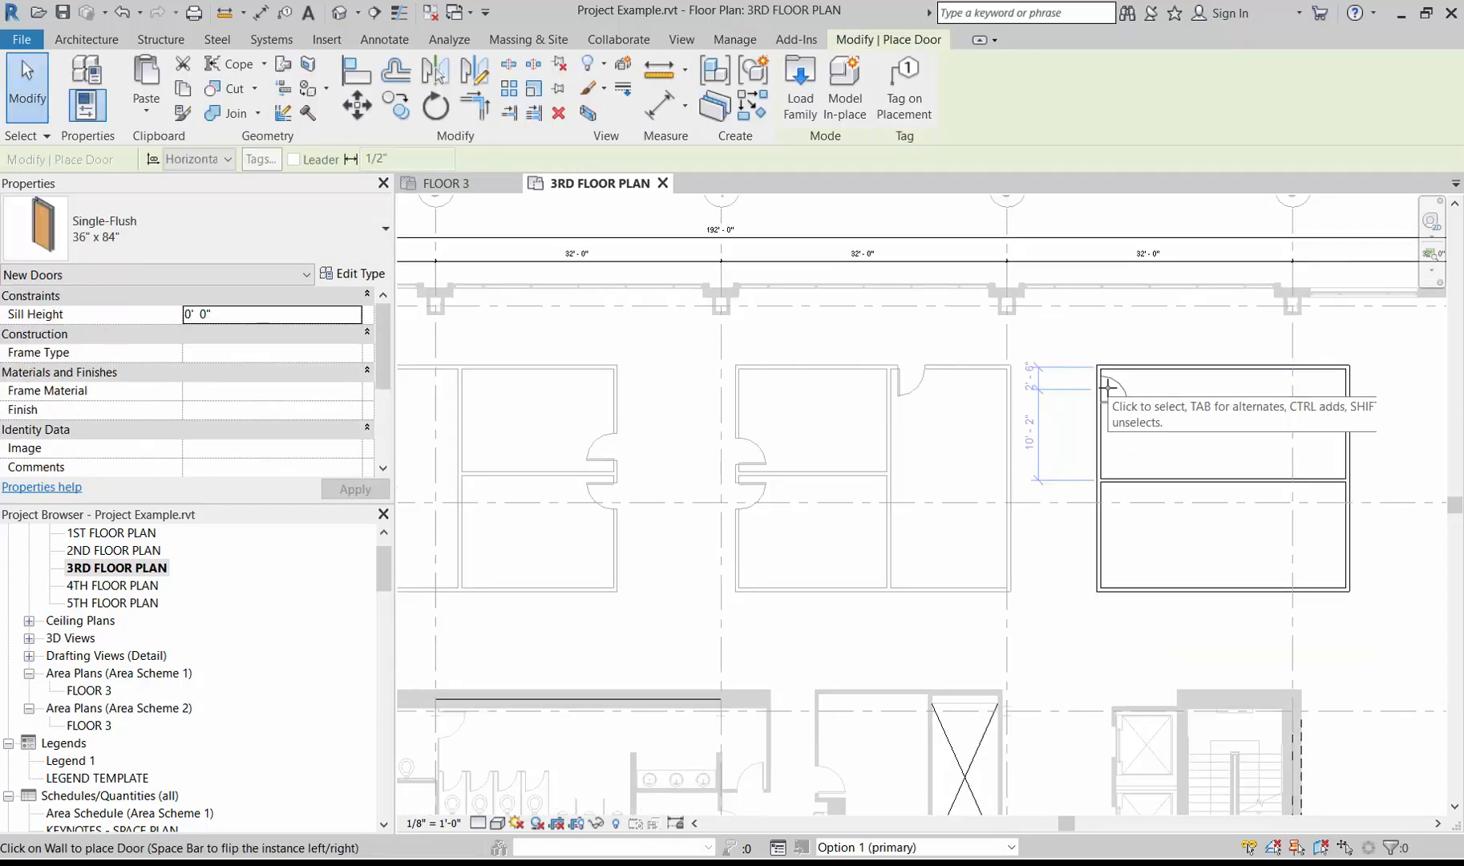
pyautogui.press('space')
pyautogui.click(1108, 388)
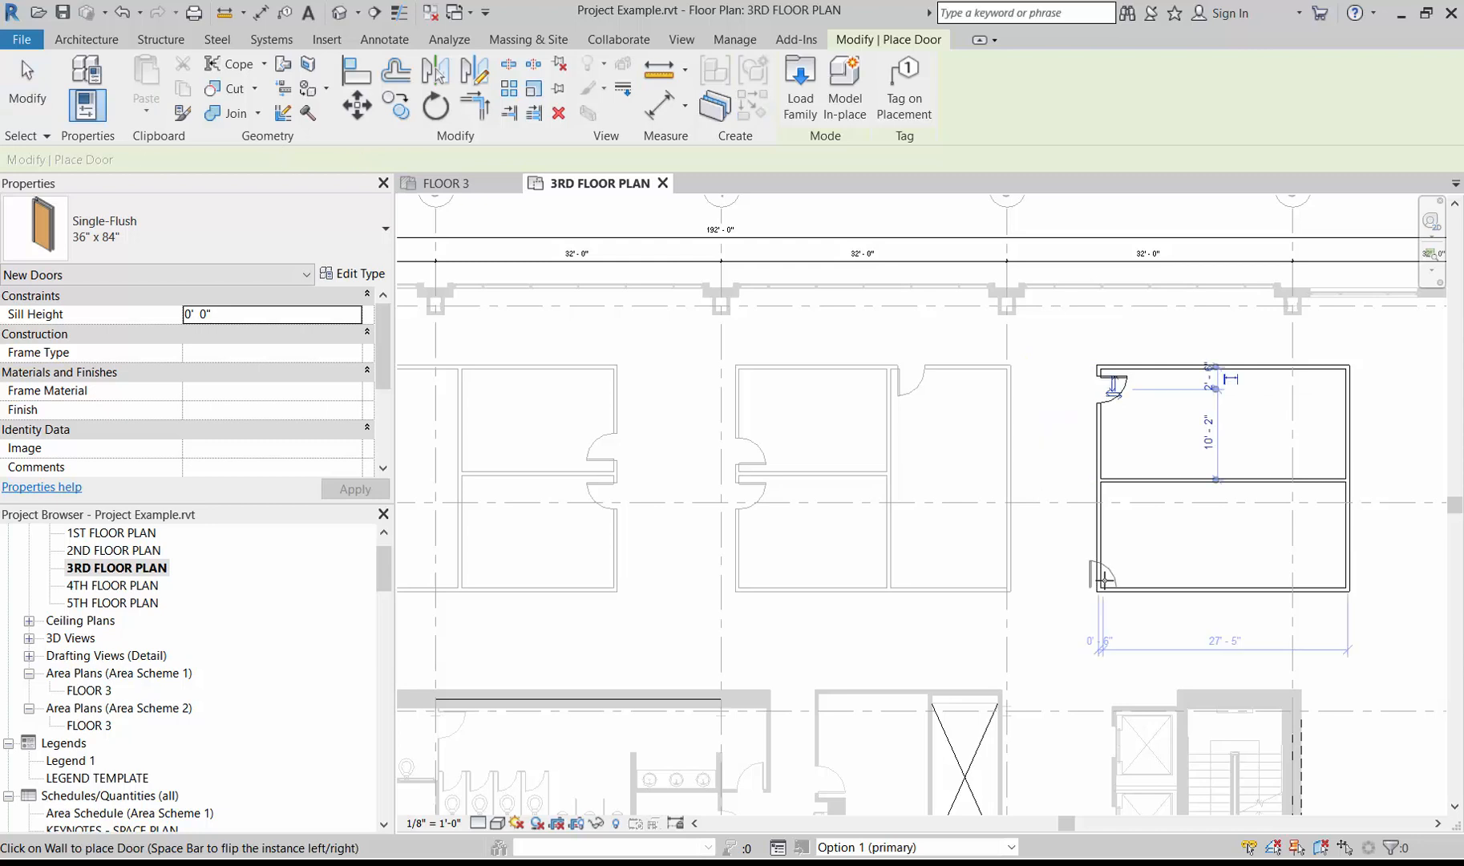
pyautogui.click(1342, 574)
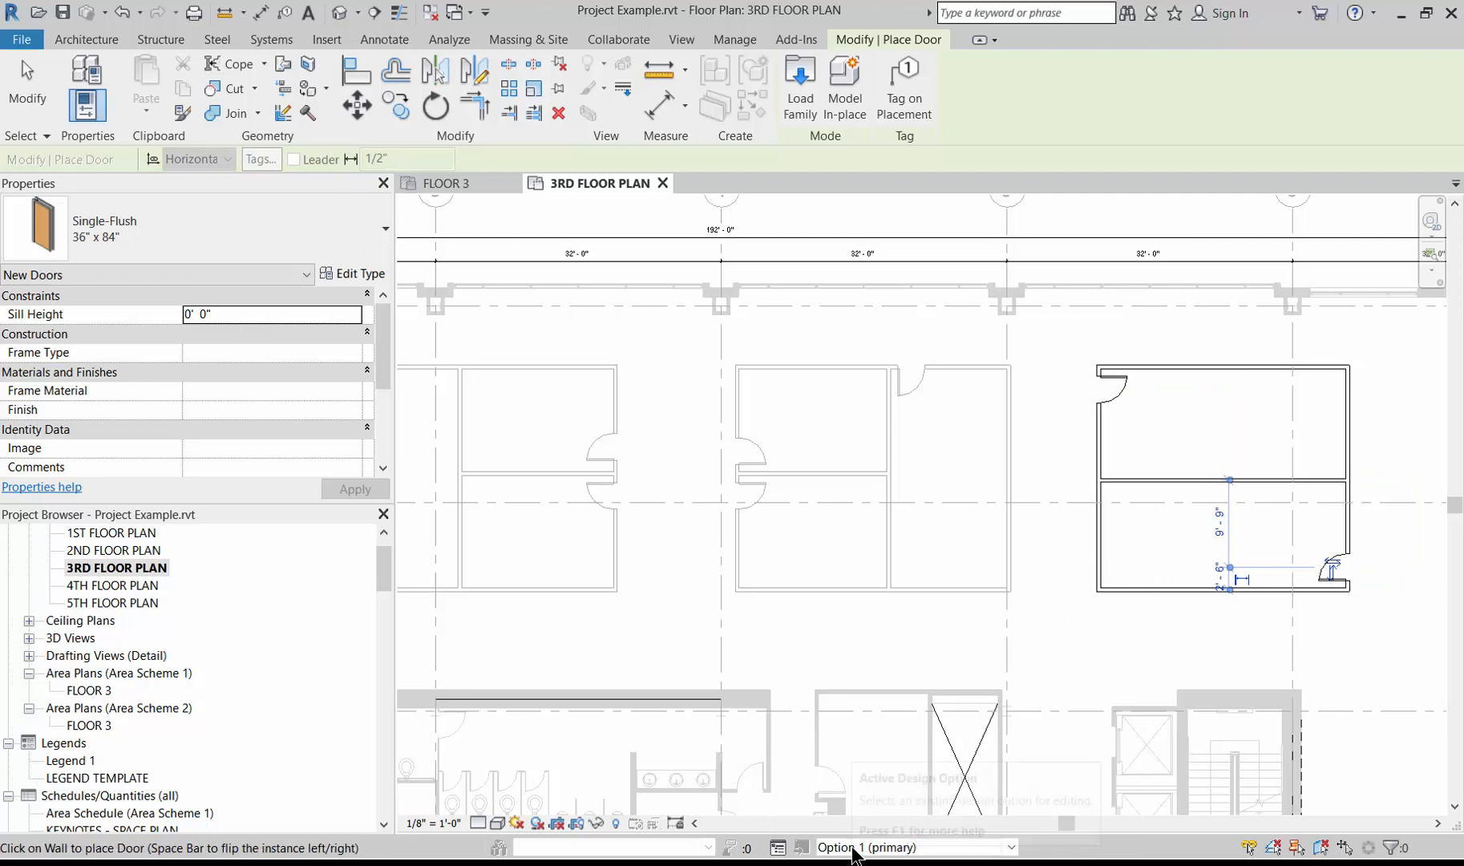
pyautogui.click(883, 838)
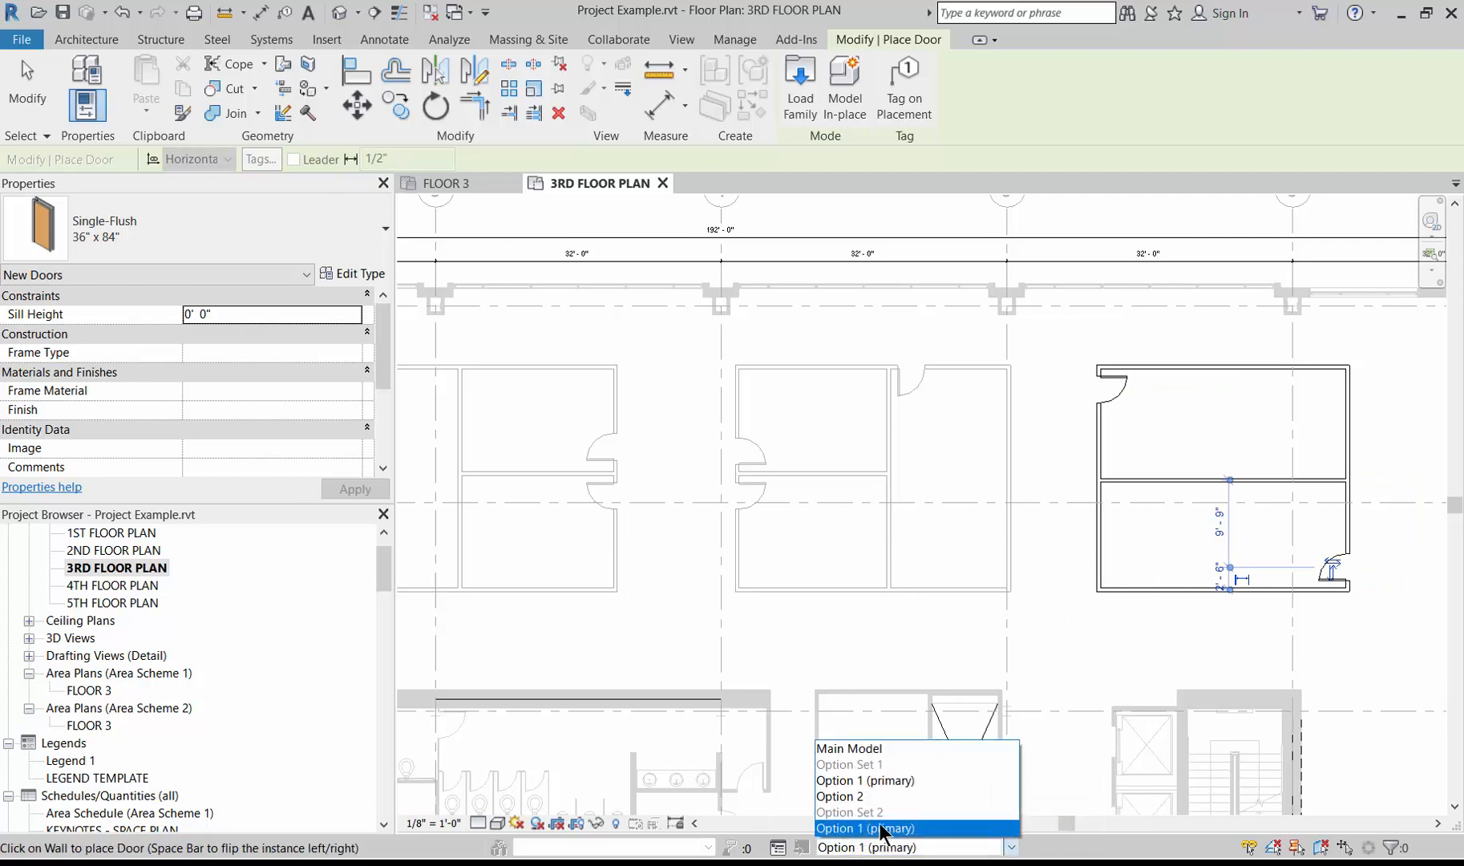
pyautogui.click(878, 747)
pyautogui.scroll(-2, 1187, 577)
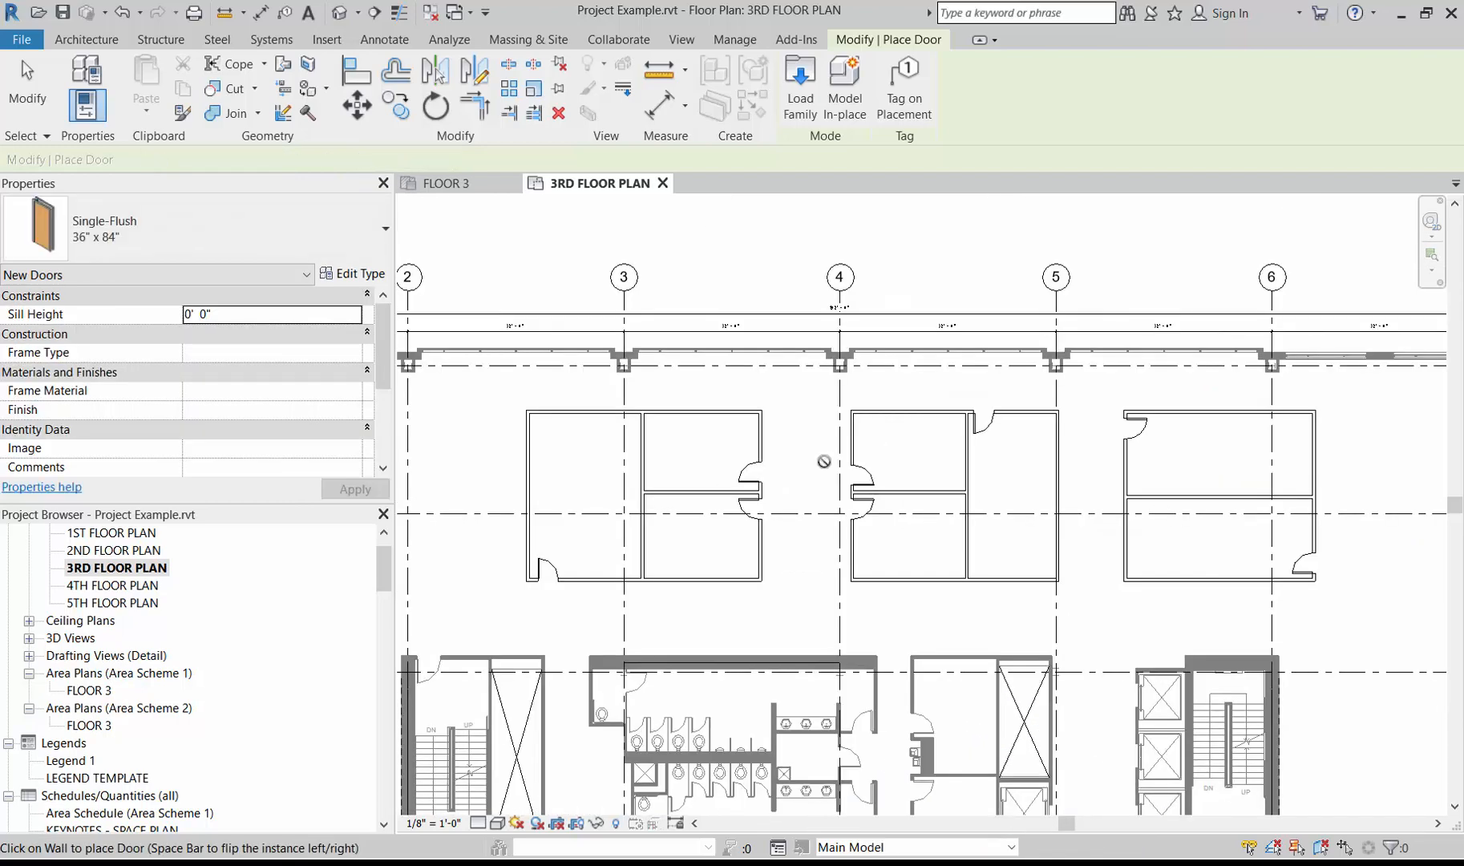
# Duplicate Option 1 (primary) in Option Set 2 and rename the copy Option 2
pyautogui.click(682, 40)
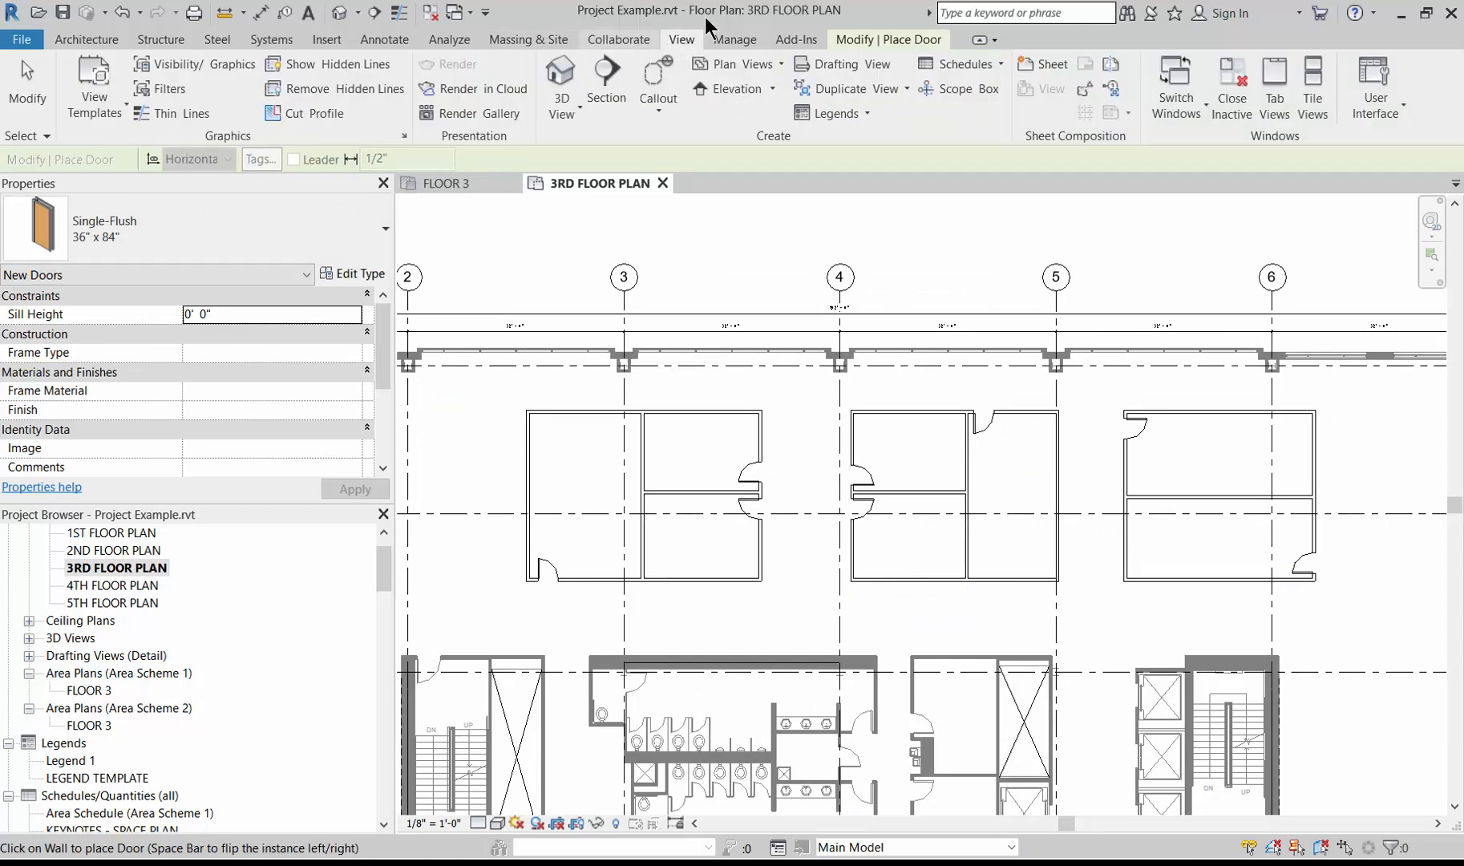
pyautogui.click(729, 37)
pyautogui.click(798, 103)
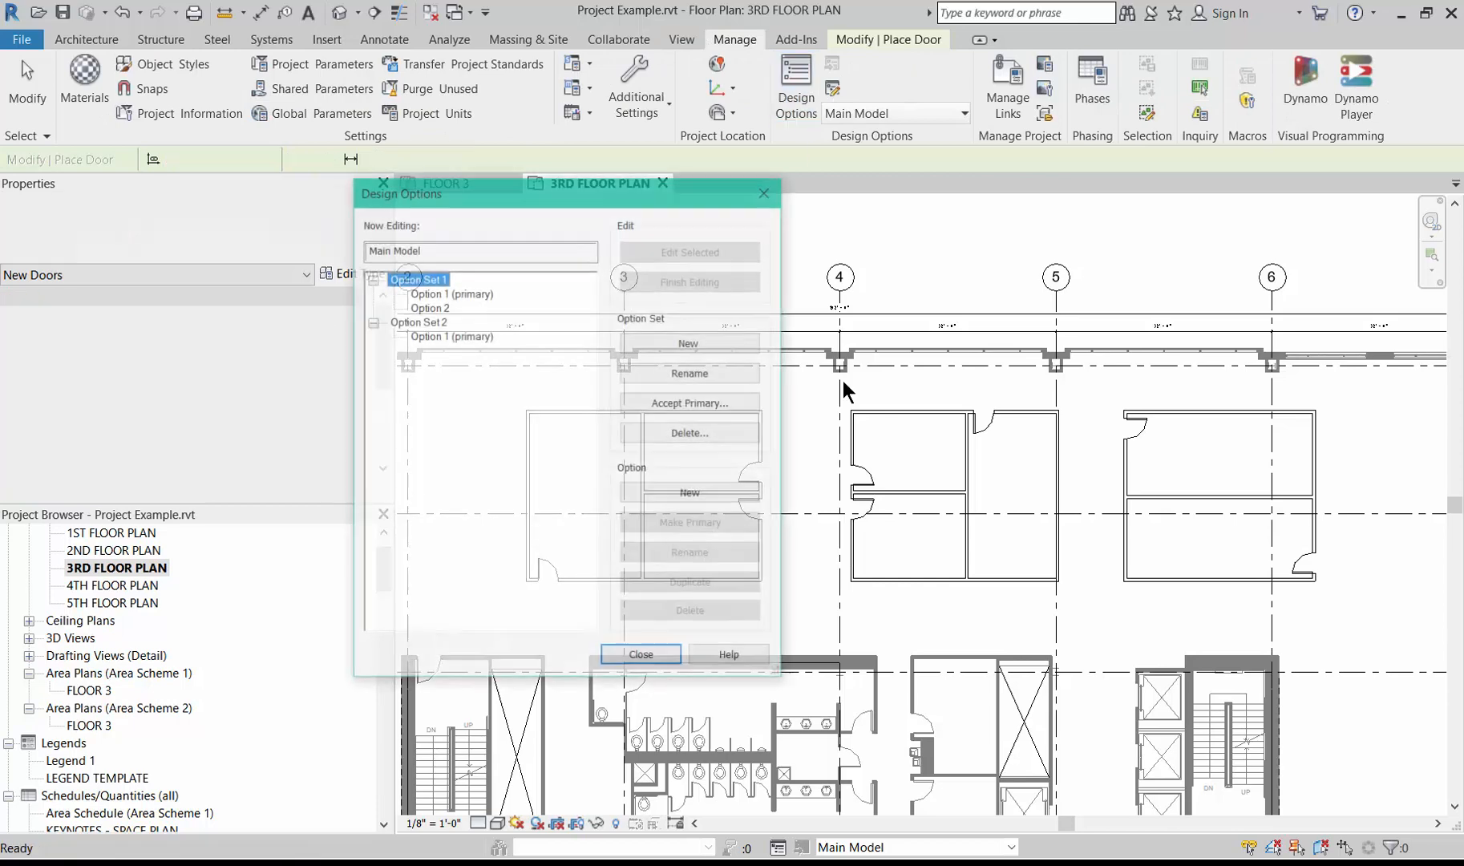
pyautogui.click(433, 336)
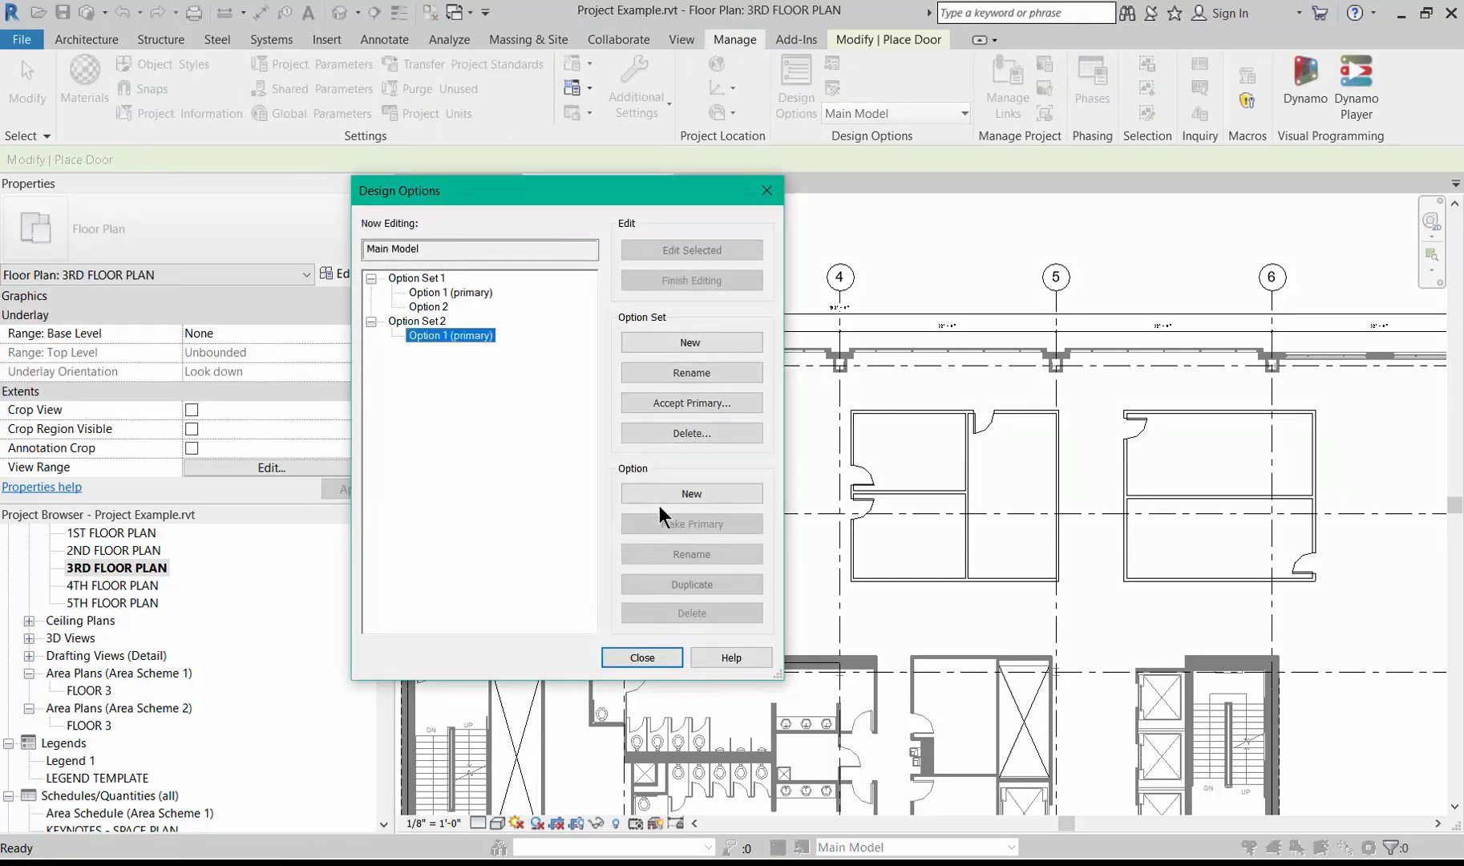
pyautogui.click(691, 584)
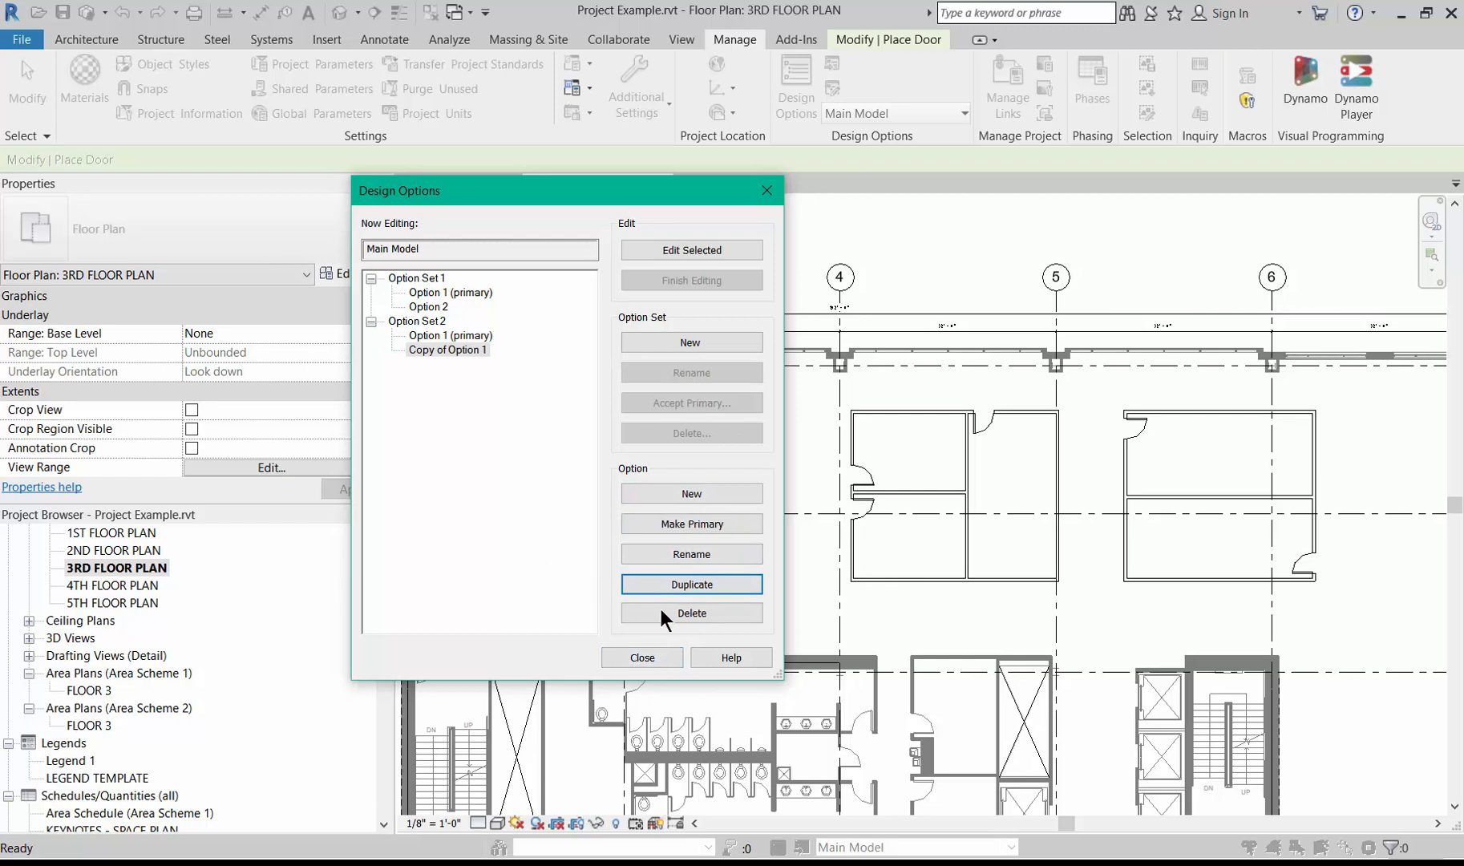
pyautogui.click(662, 555)
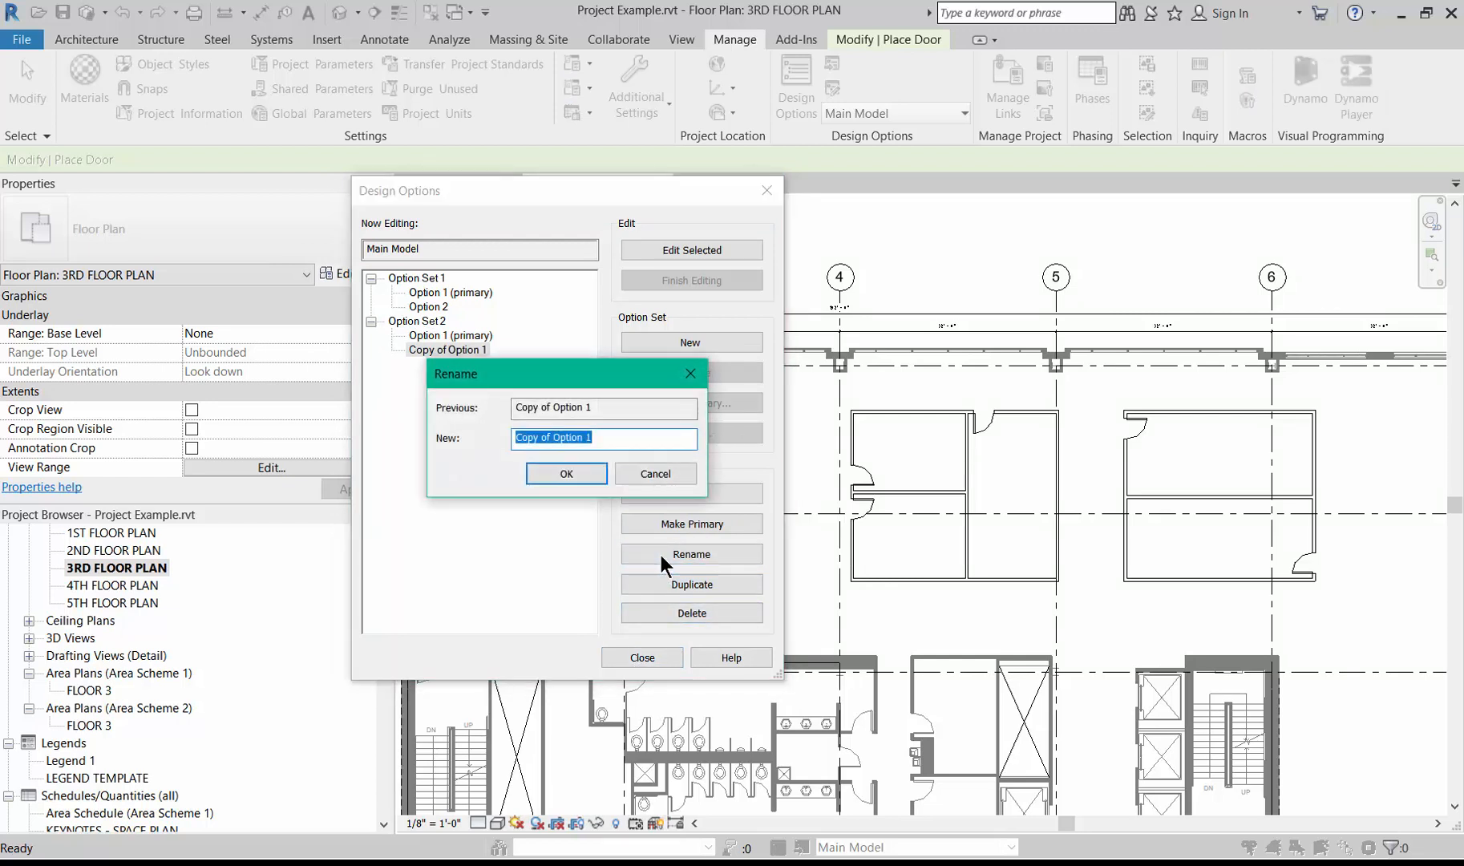
pyautogui.write('Option 2')
pyautogui.click(604, 473)
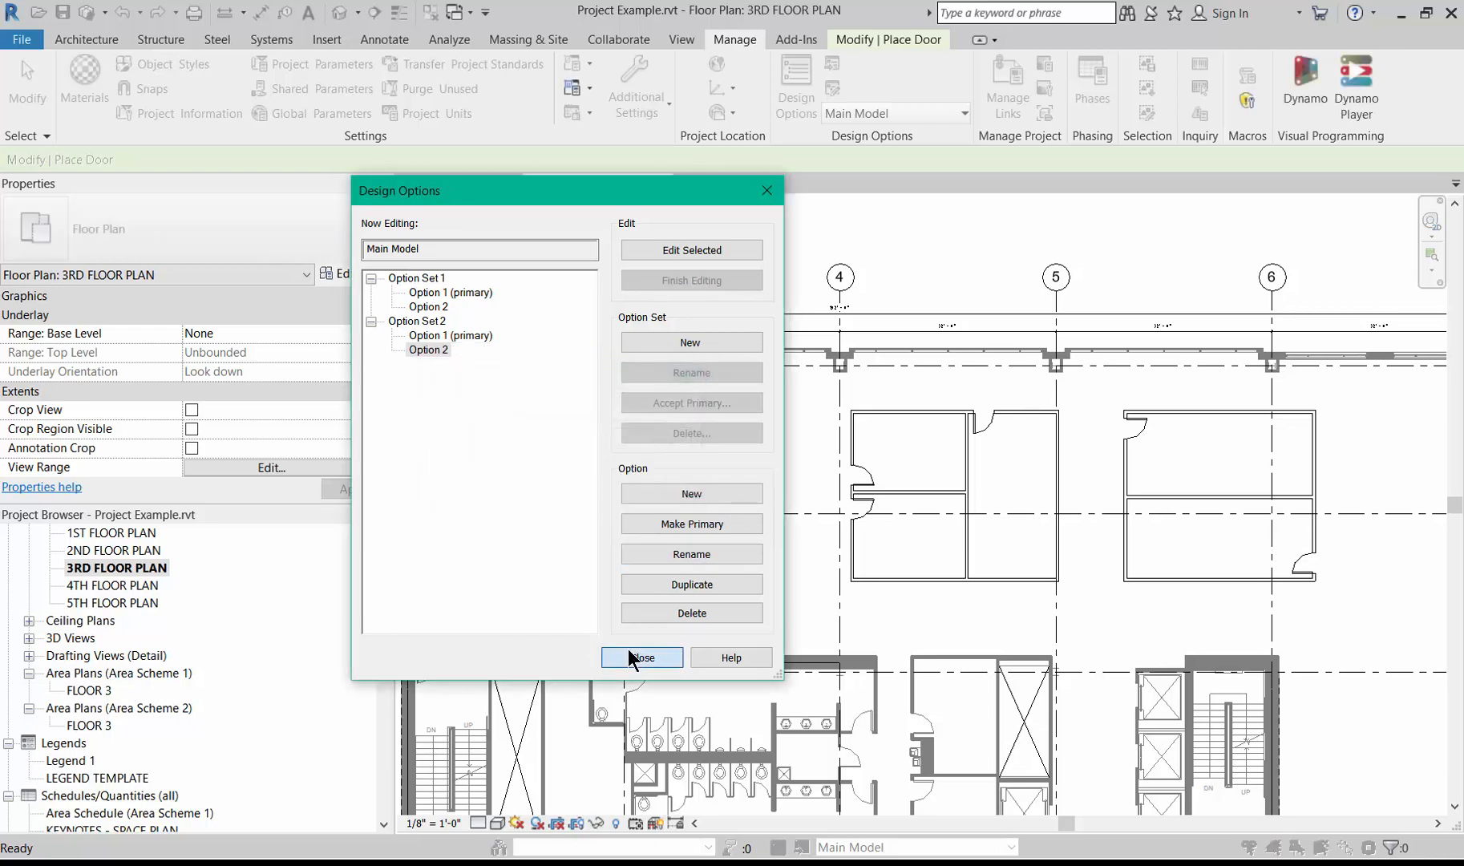
pyautogui.click(628, 651)
# With Option Set 2's Option 2 active, draw a Generic - 5" wall between the midpoints of the block's upper and lower walls, making four rooms
pyautogui.click(902, 847)
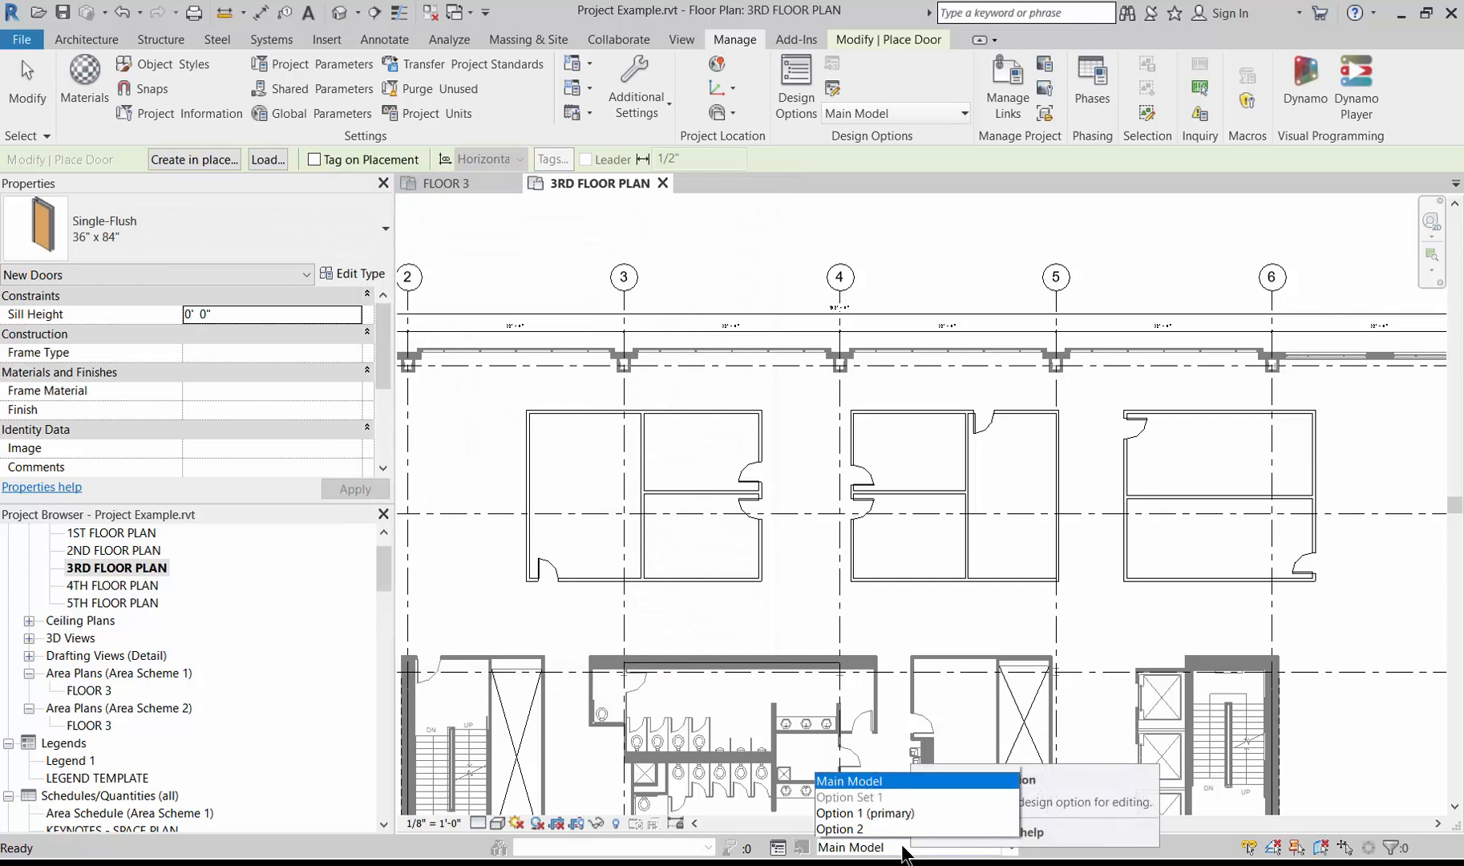
pyautogui.click(895, 824)
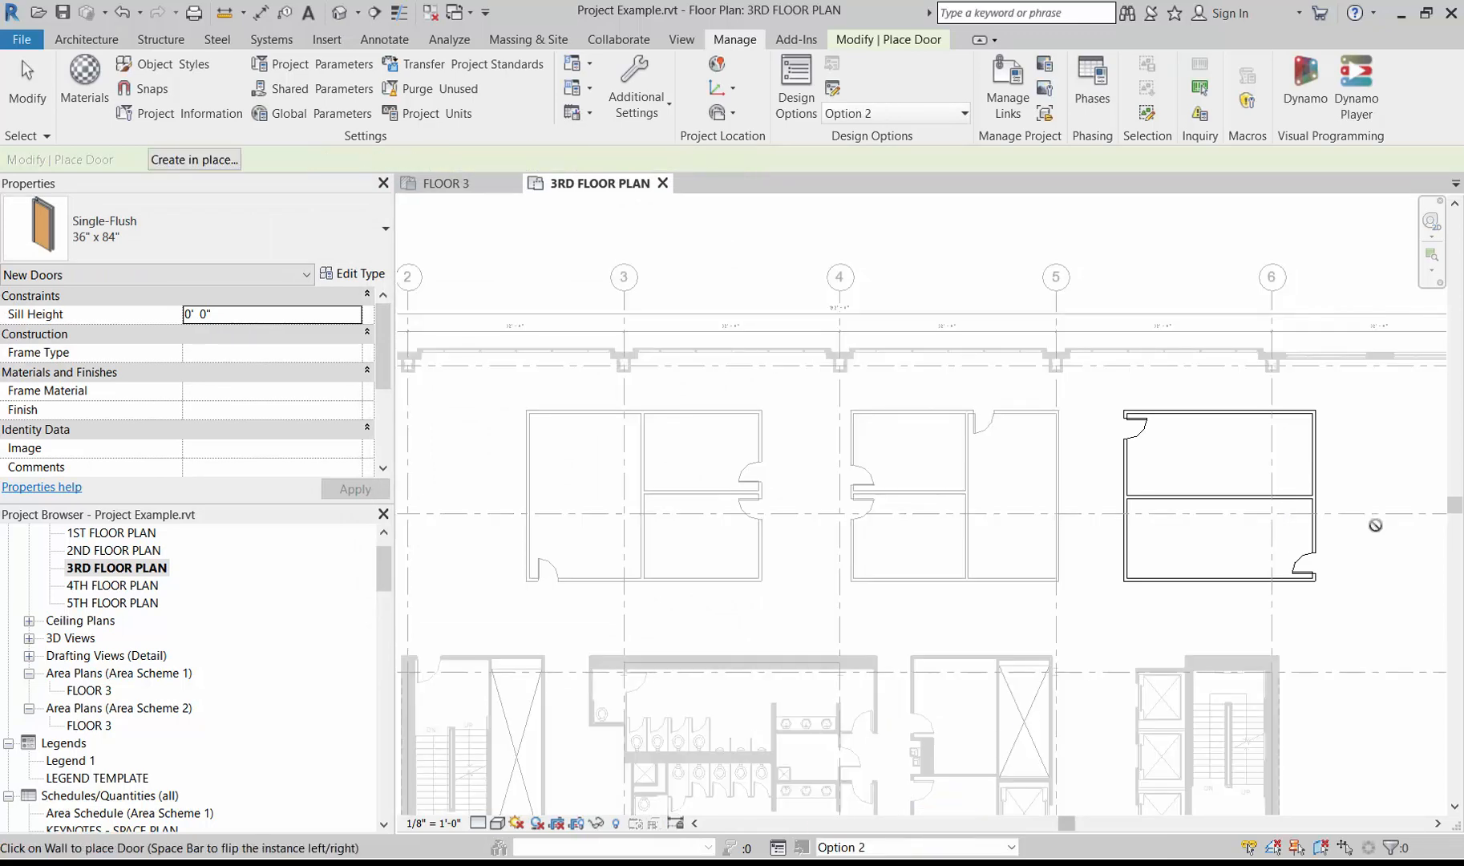
pyautogui.scroll(3, 1390, 479)
pyautogui.press('Escape')
pyautogui.press('Escape')
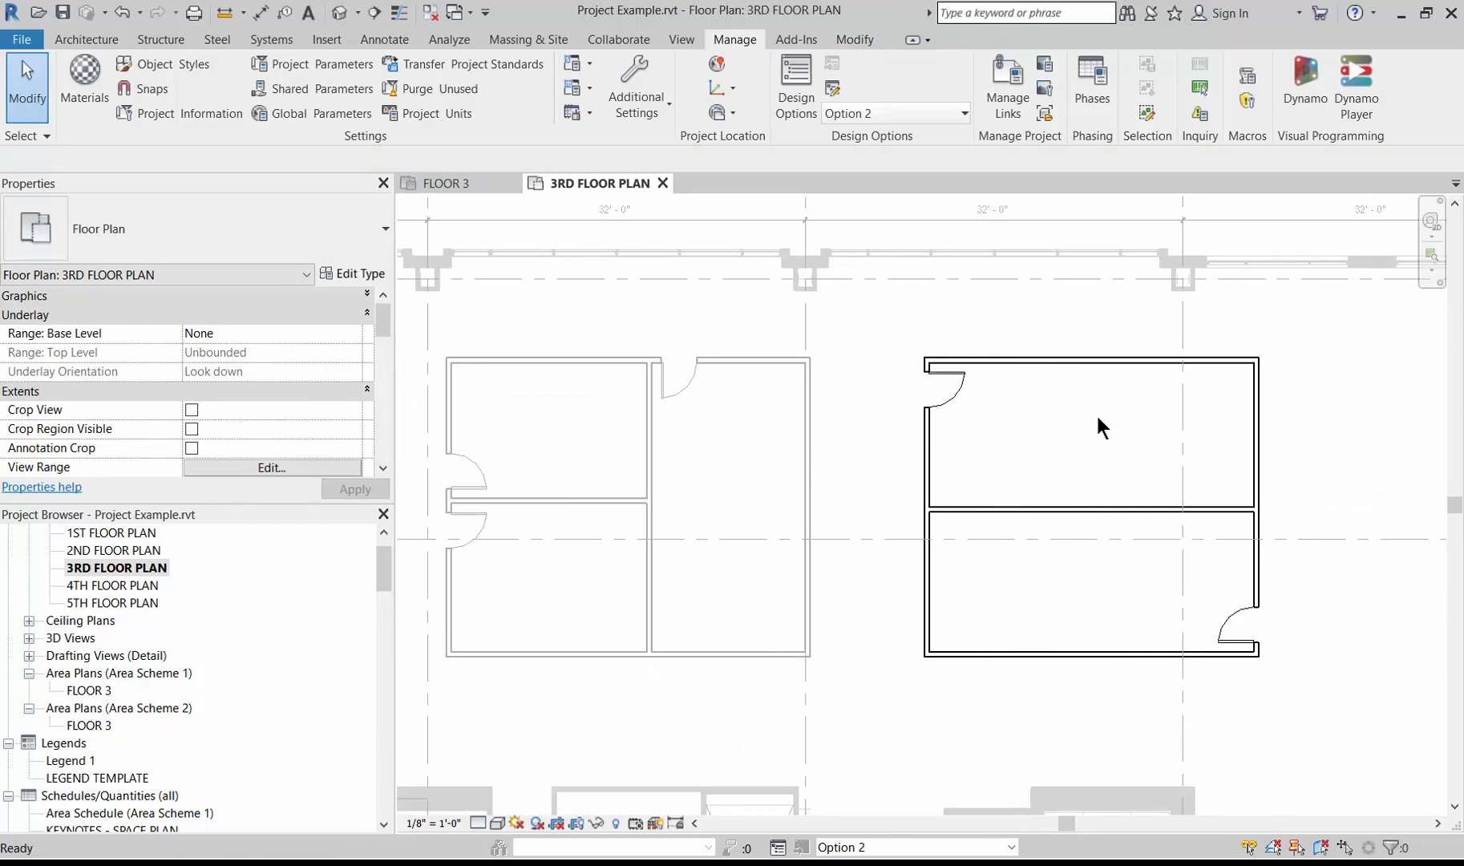
pyautogui.press('w')
pyautogui.press('a')
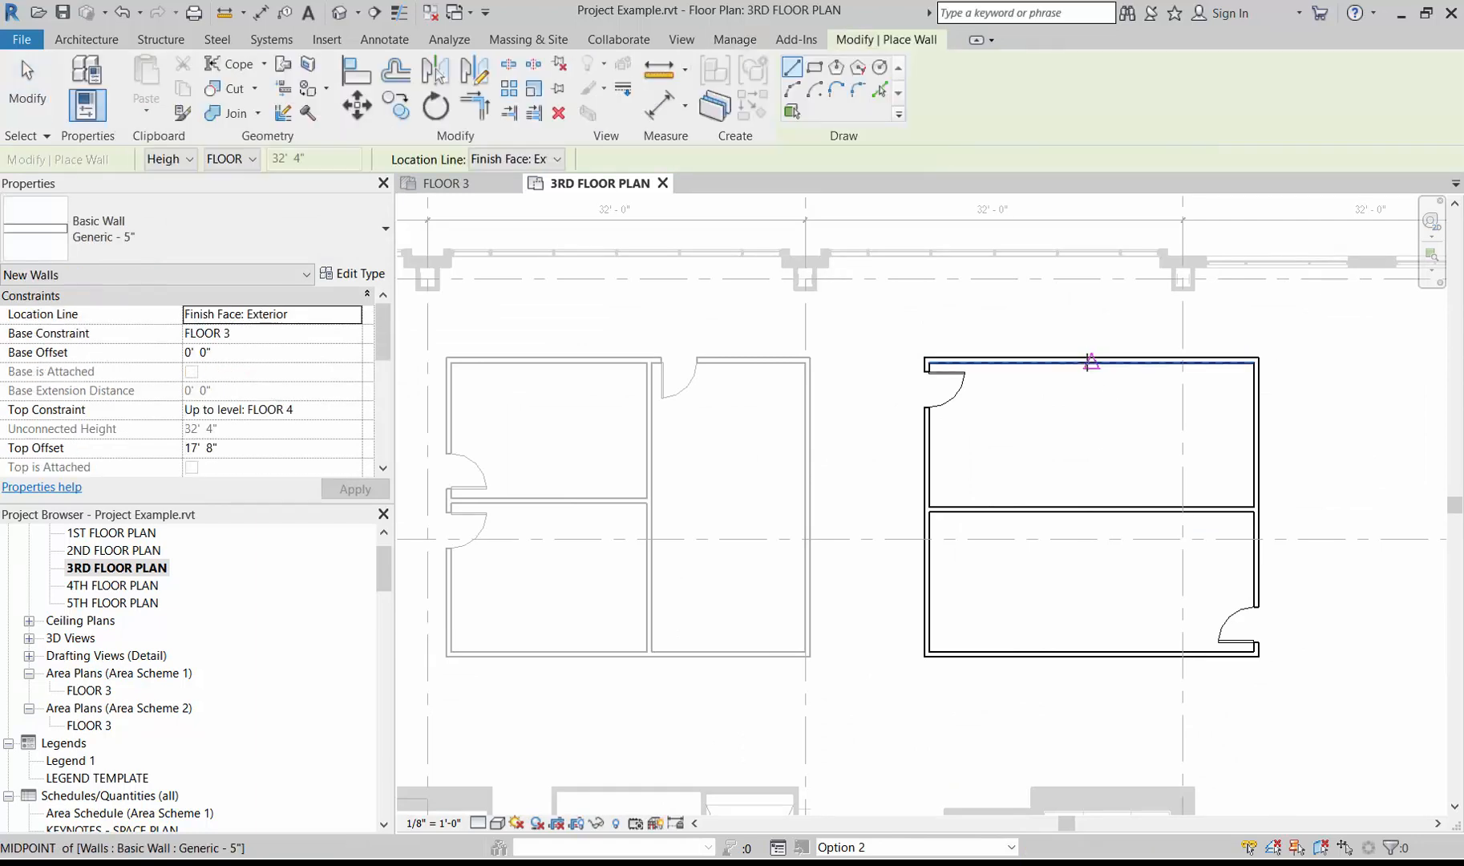
pyautogui.click(1086, 365)
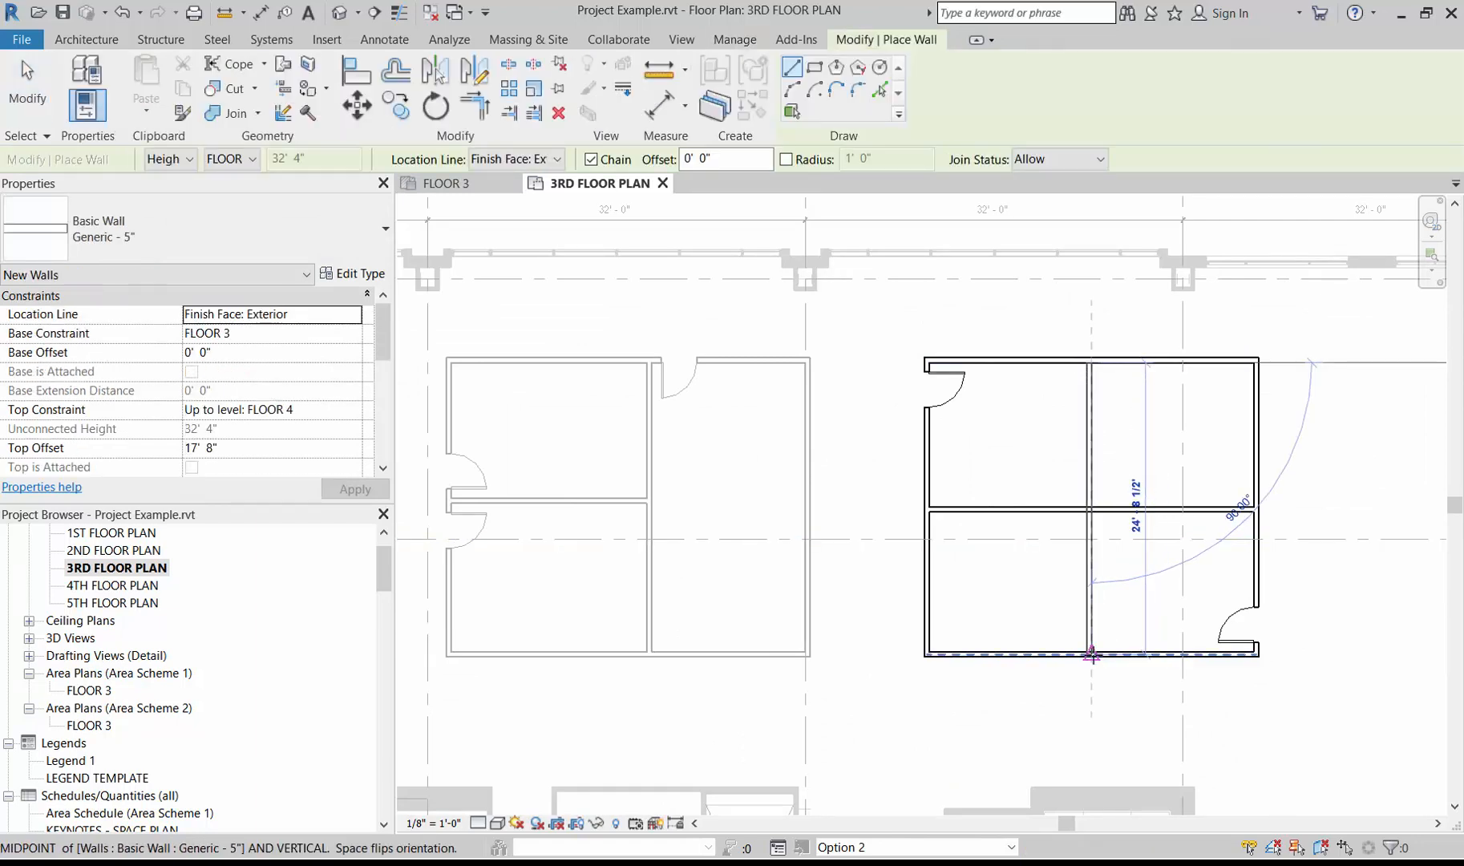
pyautogui.click(1091, 653)
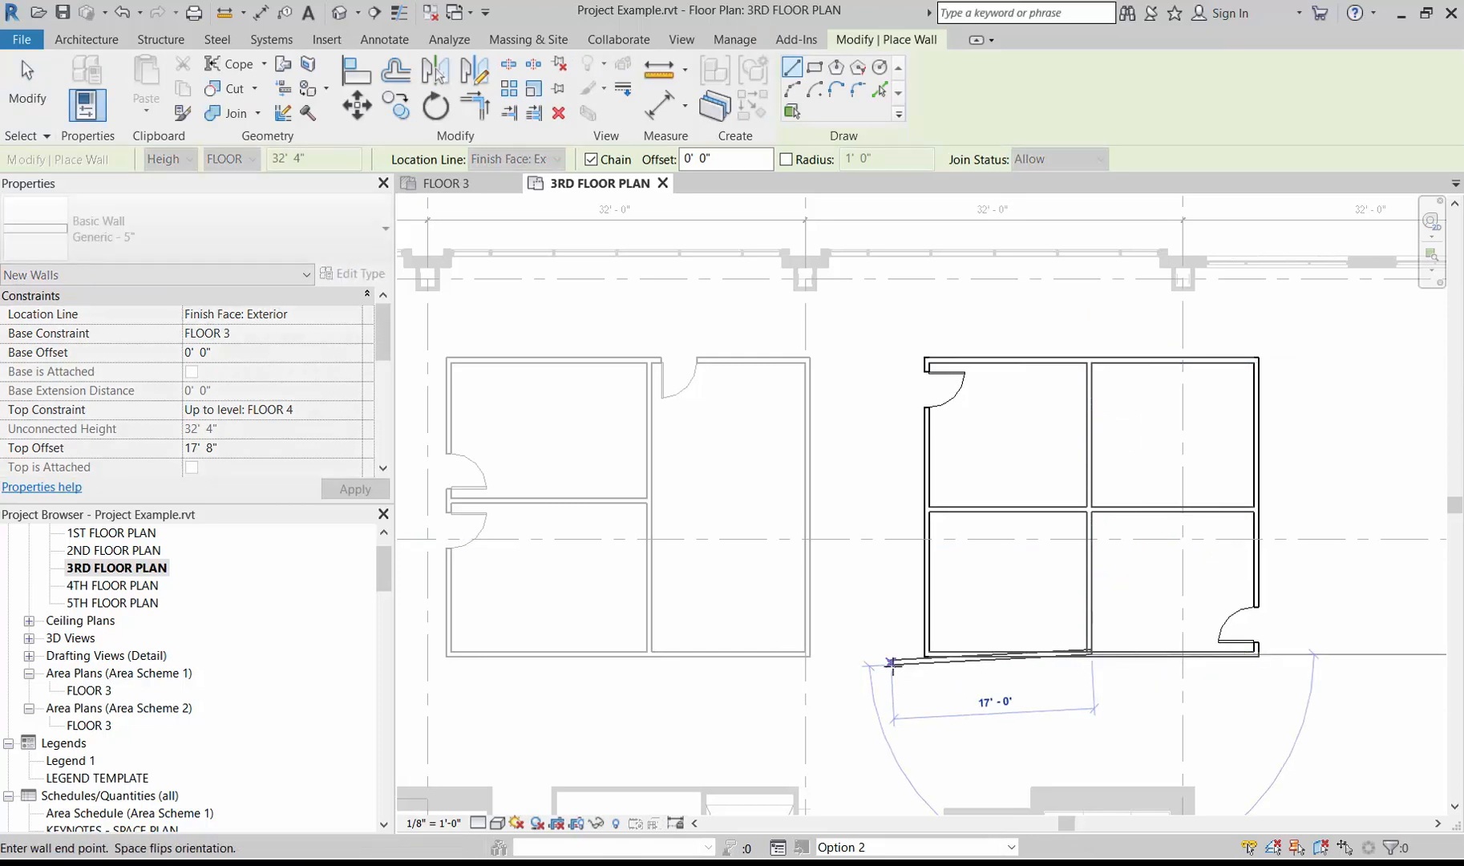
pyautogui.press('Escape')
pyautogui.press('Escape')
# Place 36" x 84" Single-Flush doors in the lower-left and upper-right rooms' outer side walls, 2' 6" from the block's corners, and return to Main Model
pyautogui.press('d')
pyautogui.press('r')
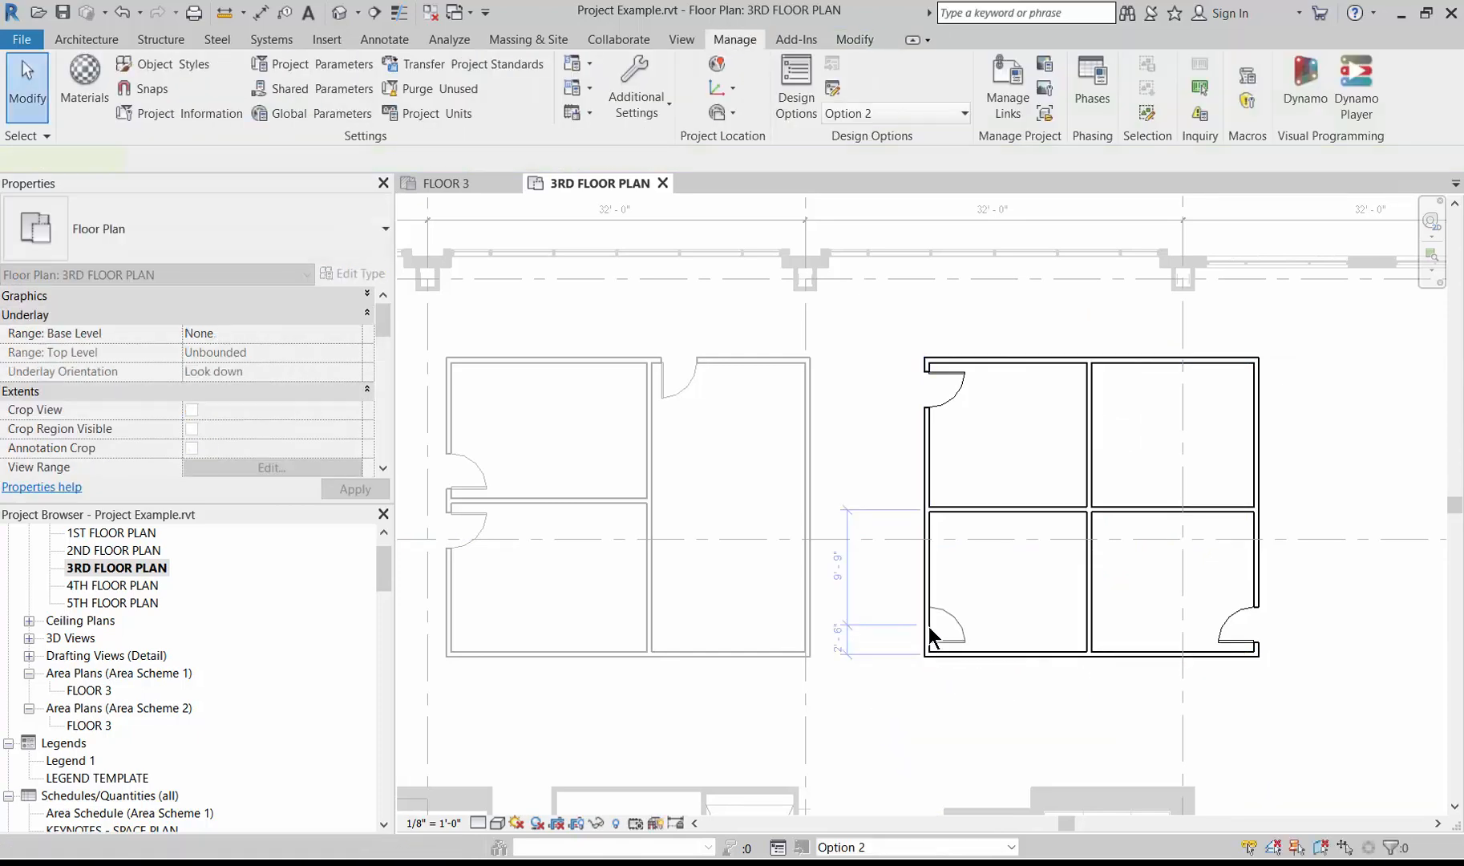
pyautogui.click(928, 626)
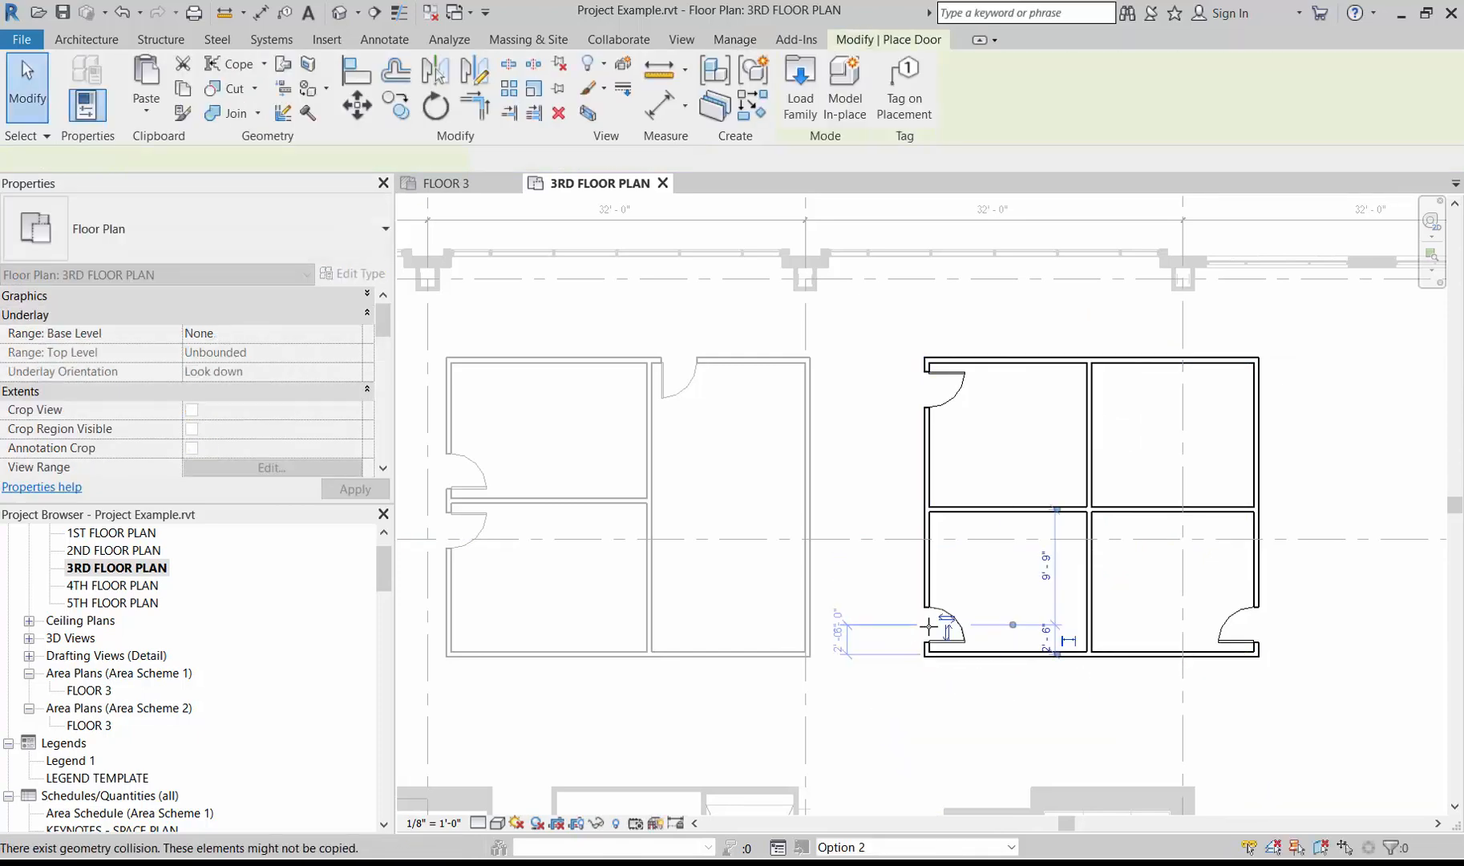
pyautogui.click(1253, 391)
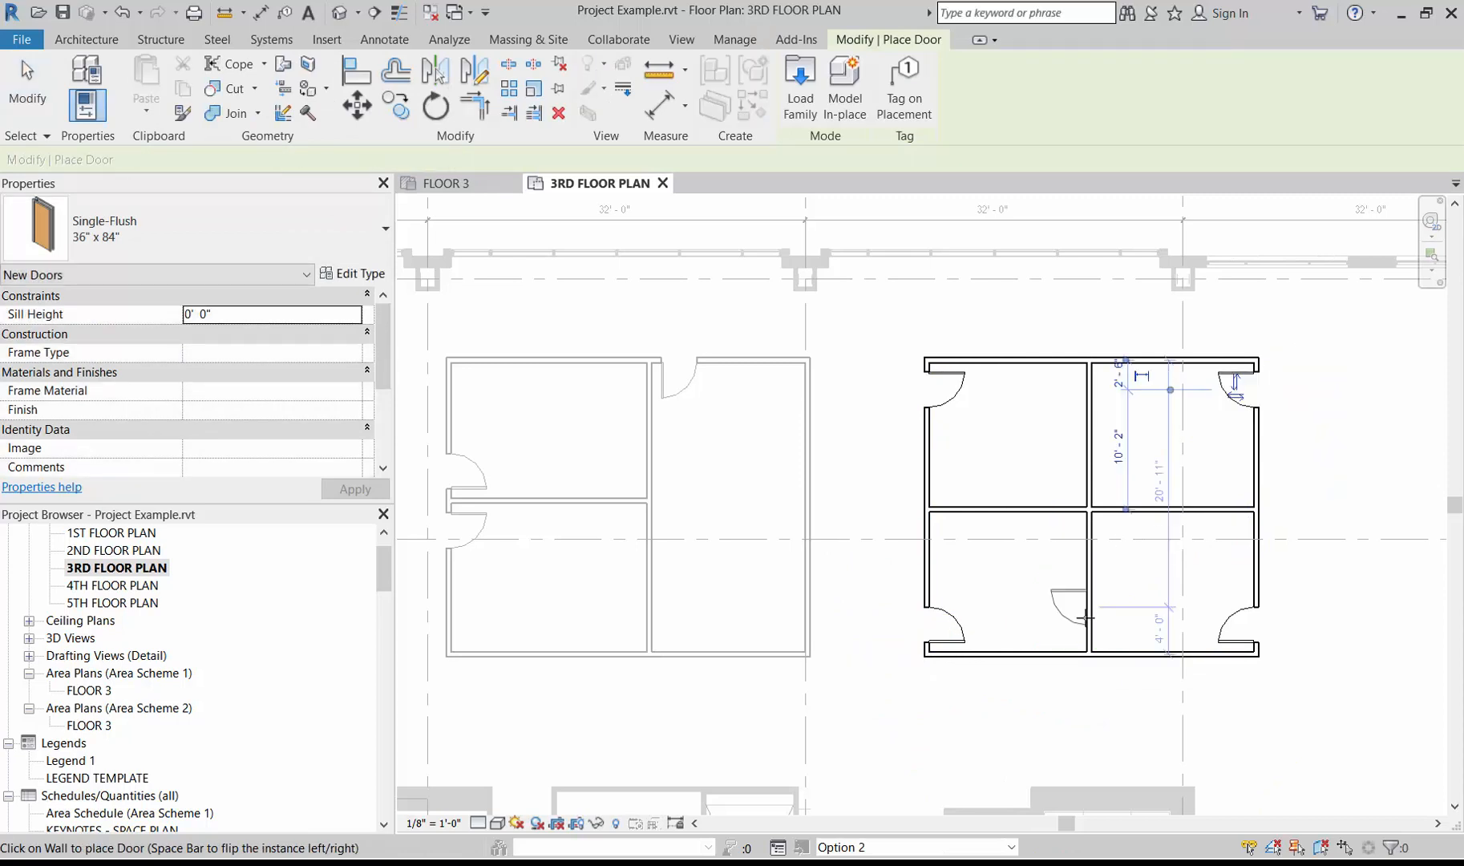
pyautogui.click(918, 848)
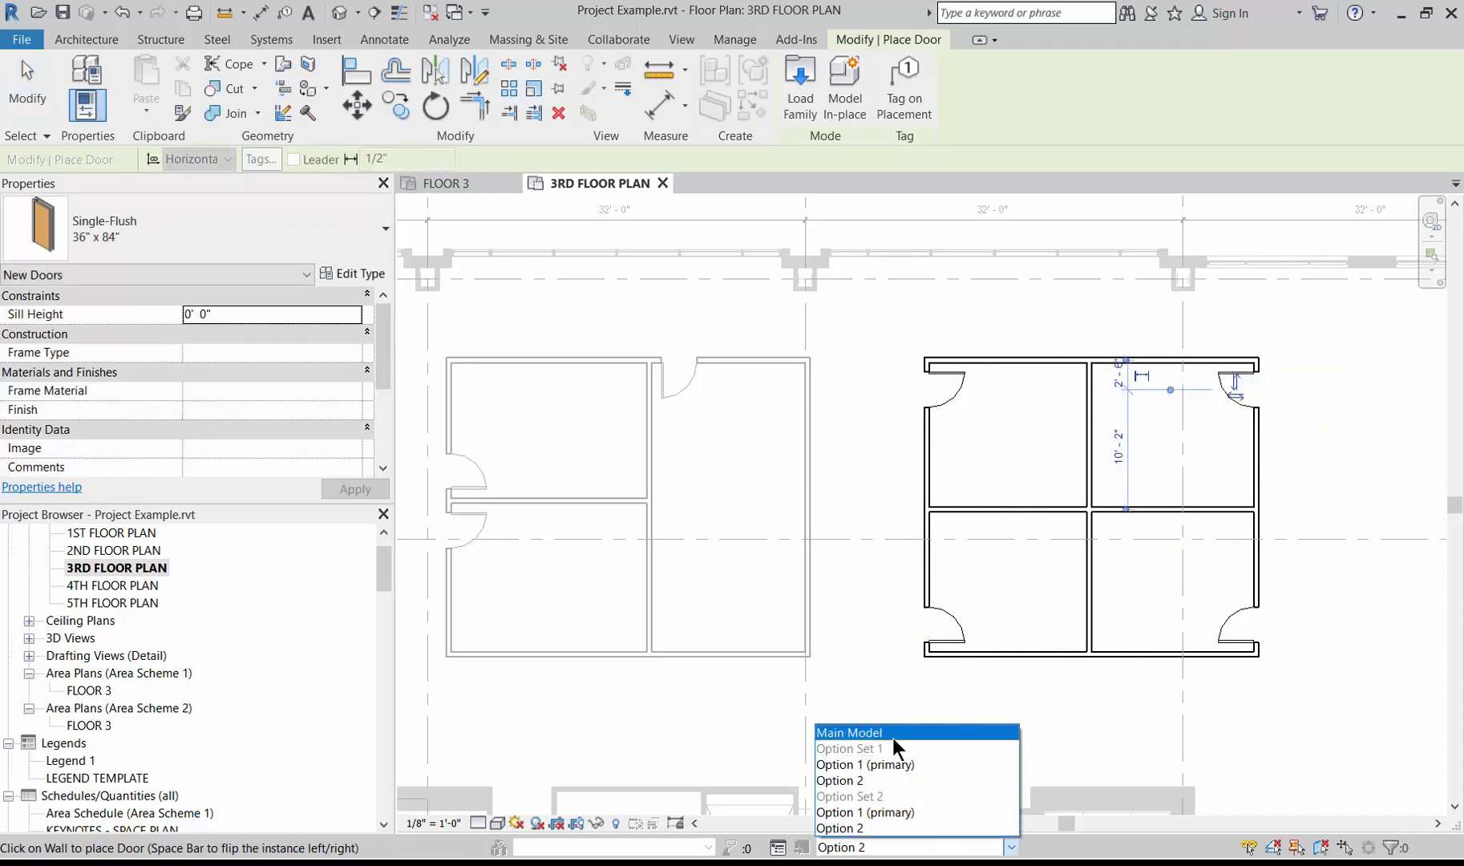
pyautogui.click(893, 737)
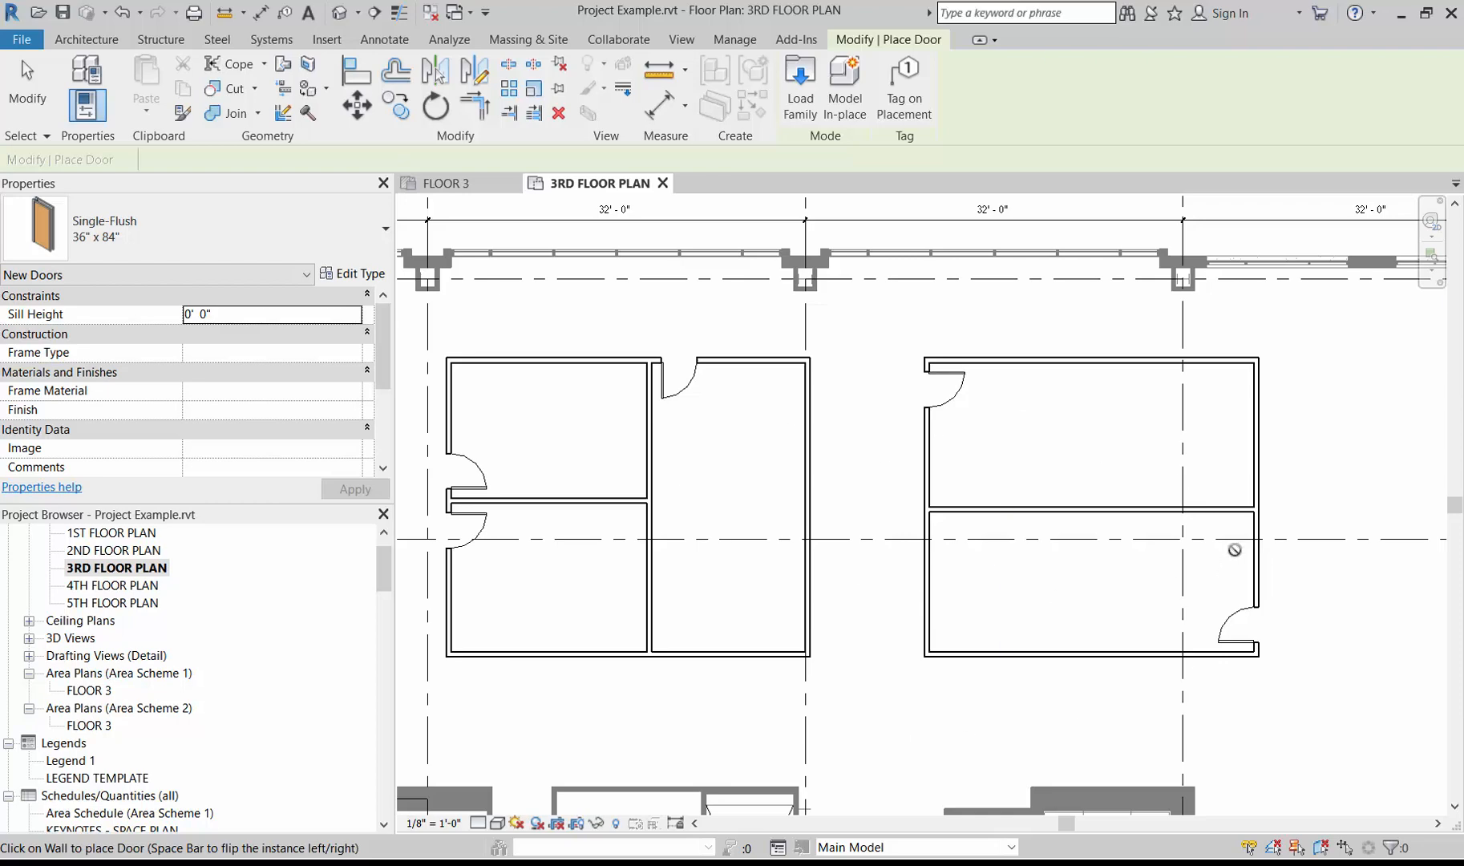
pyautogui.scroll(-1, 1235, 548)
pyautogui.scroll(-2, 1235, 548)
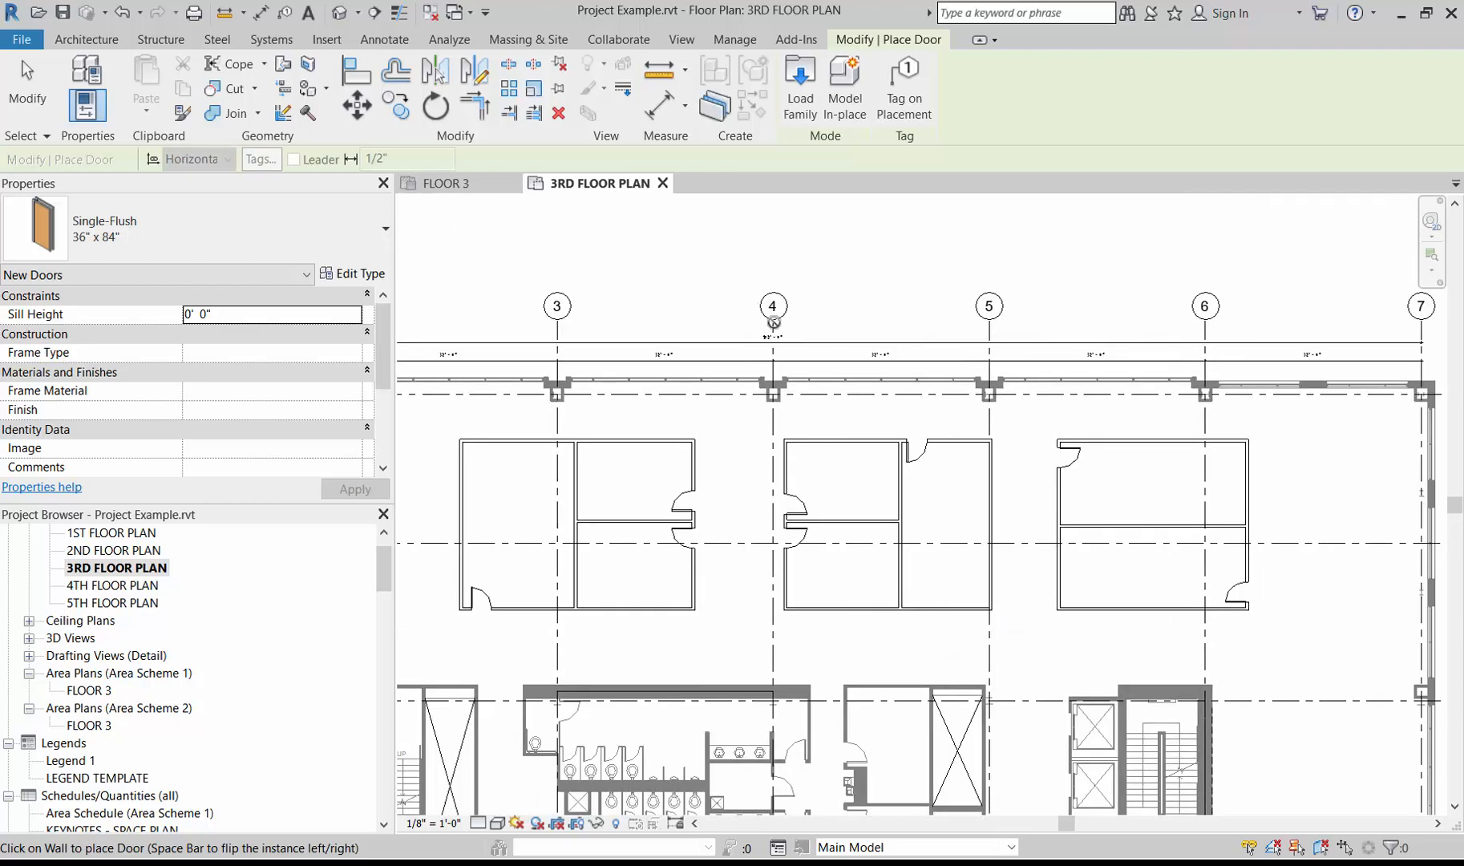
# Review the option sets and their options in the project's design options
pyautogui.click(719, 44)
pyautogui.click(782, 108)
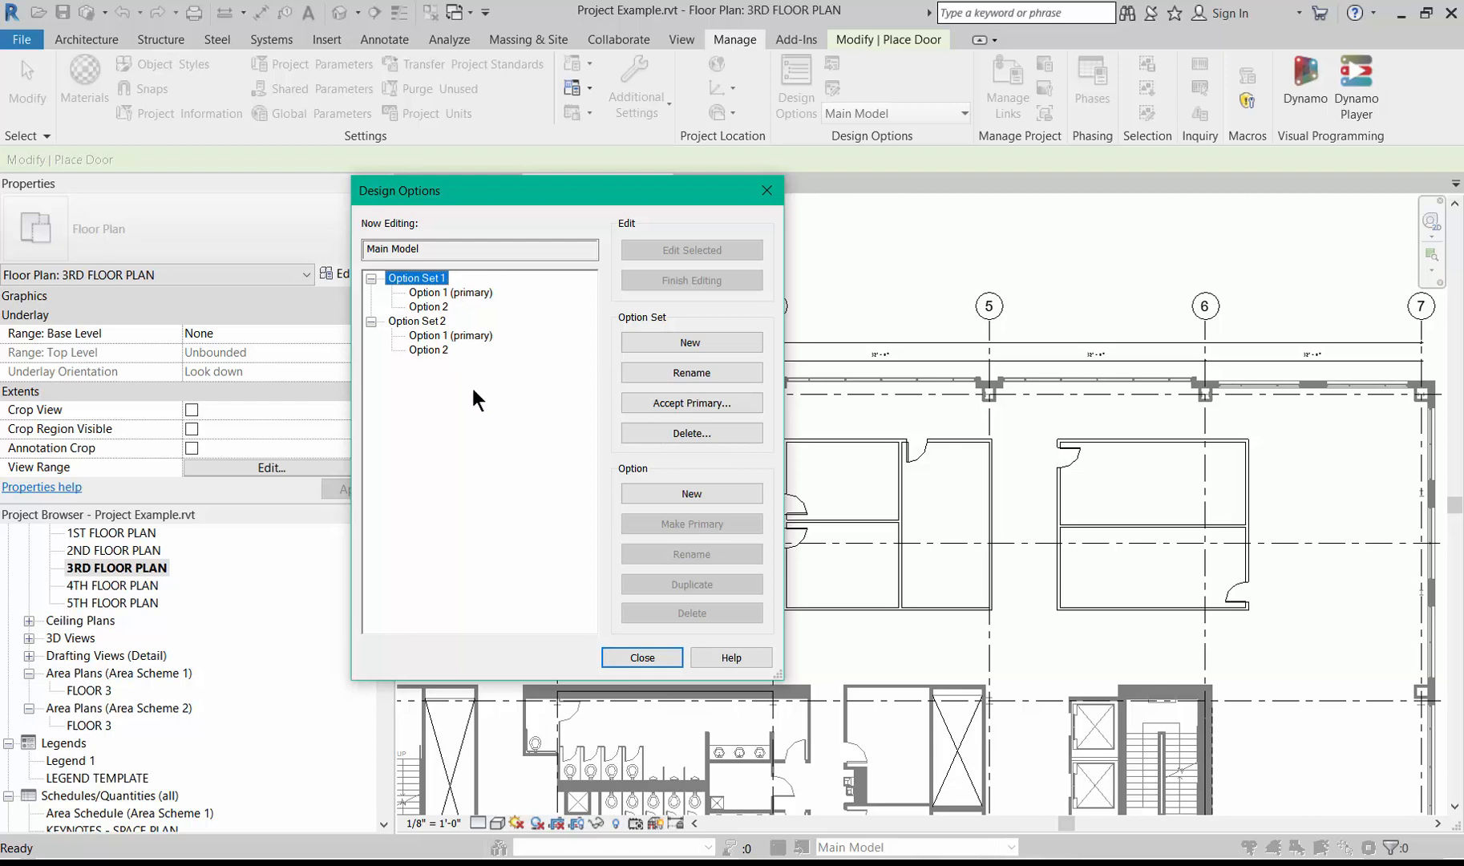
pyautogui.click(633, 658)
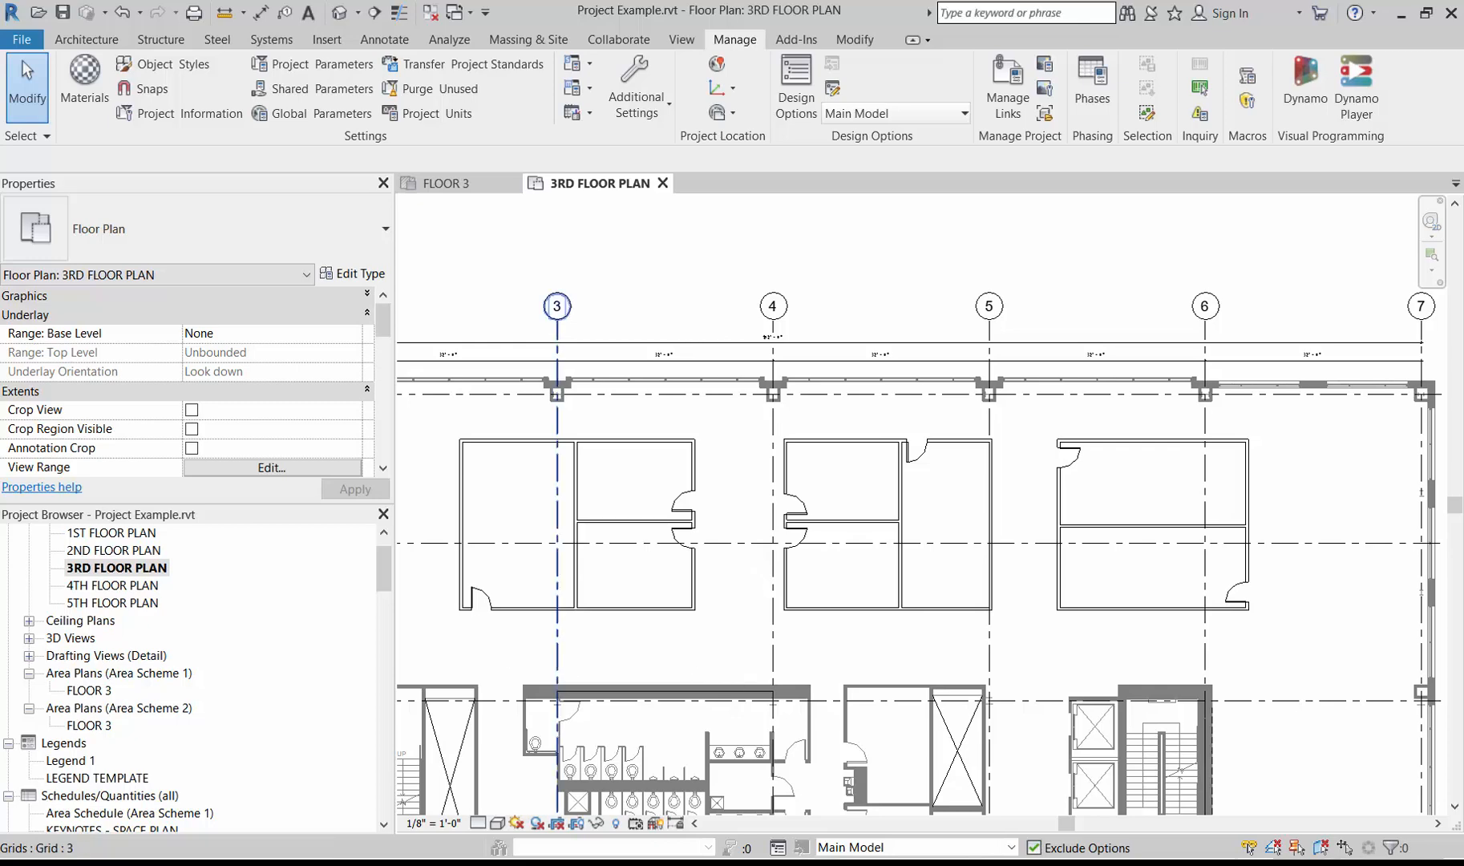
# Rename the 3RD FLOOR PLAN view as 3RD FLOOR PLAN - OPTION 1
pyautogui.rightClick(140, 570)
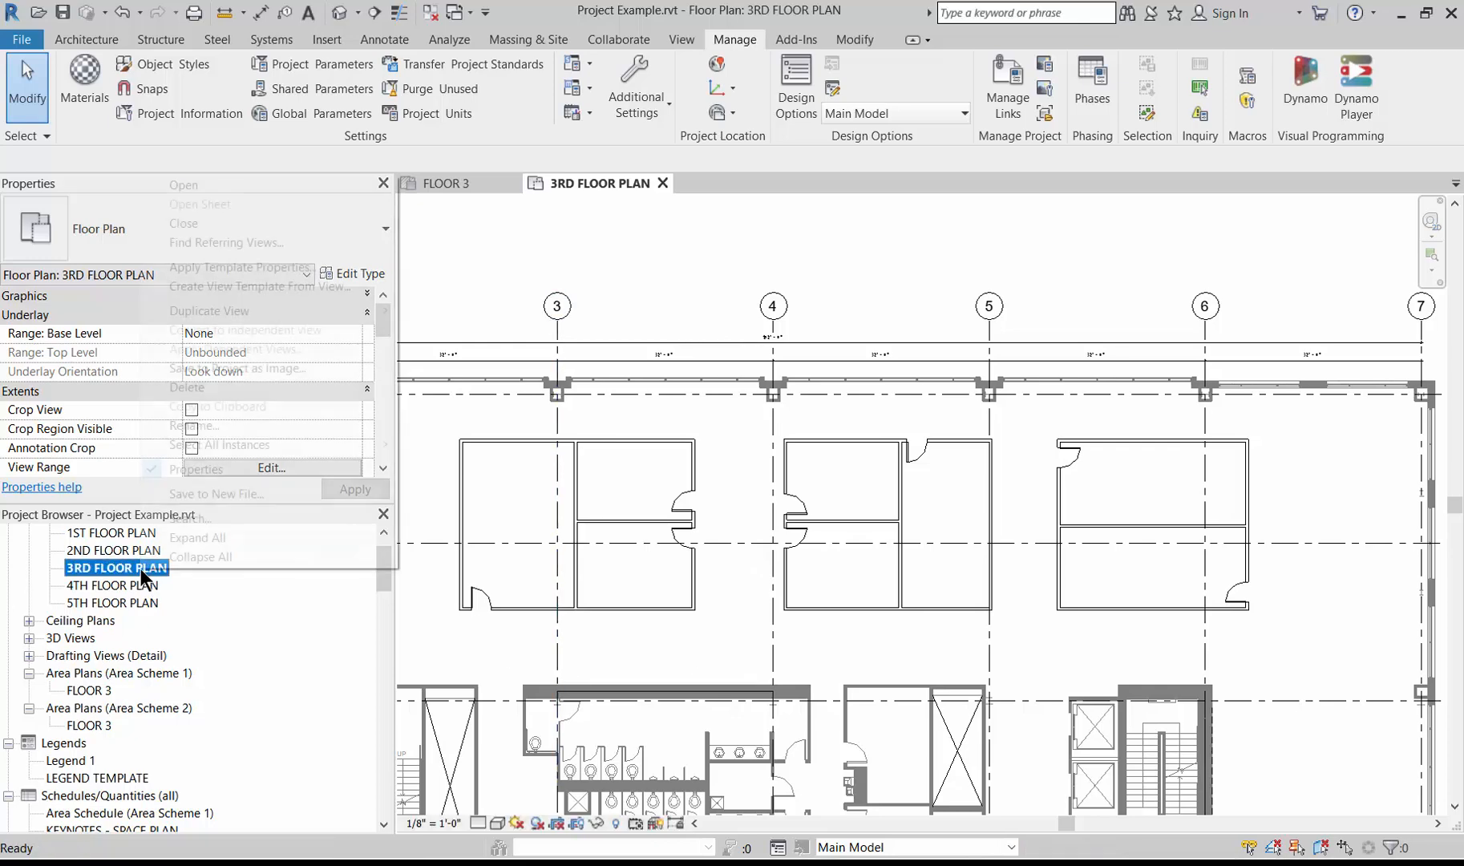
pyautogui.click(185, 426)
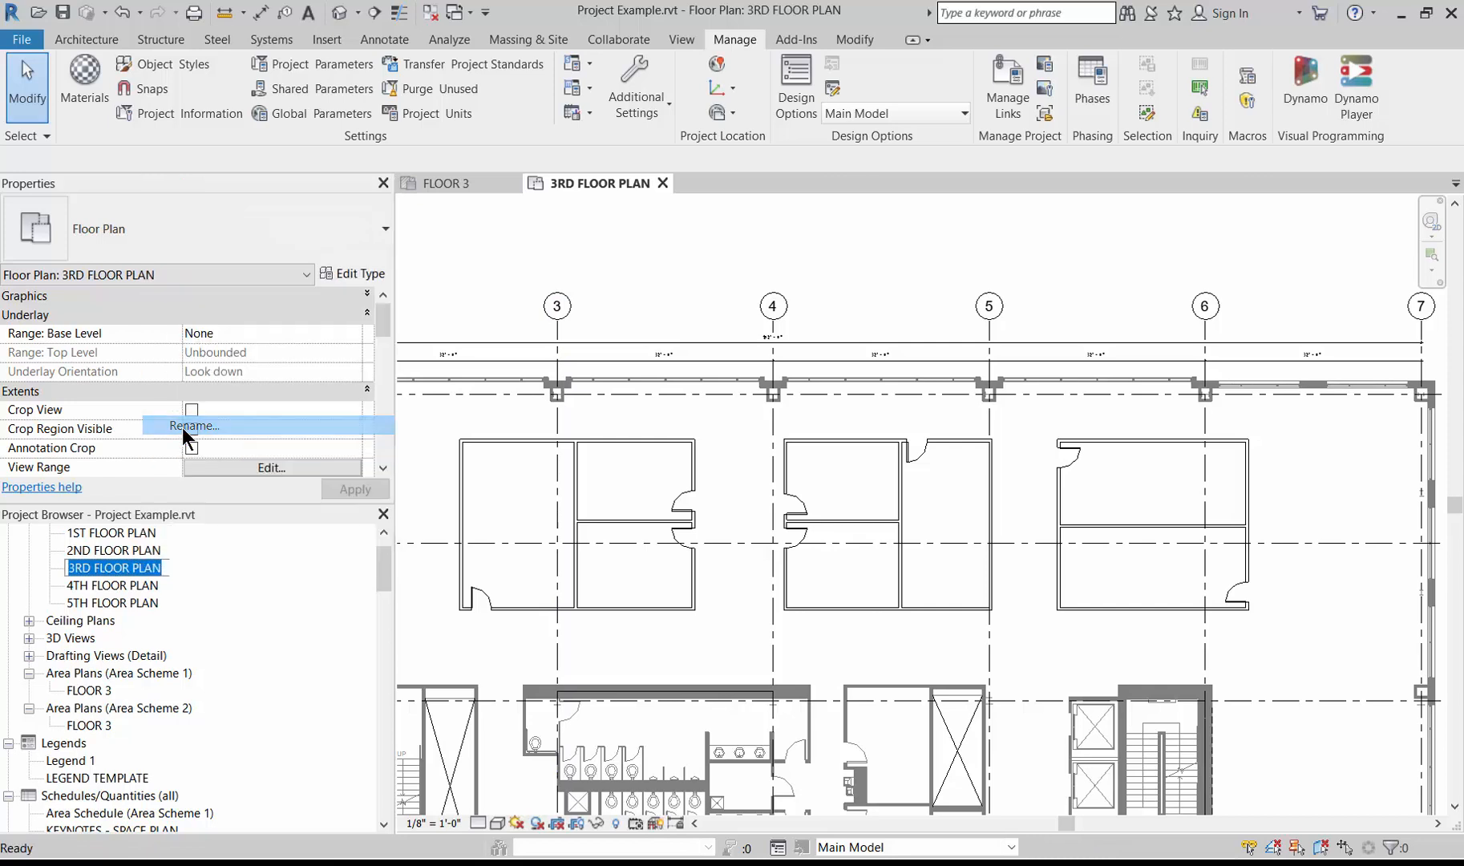
pyautogui.click(164, 567)
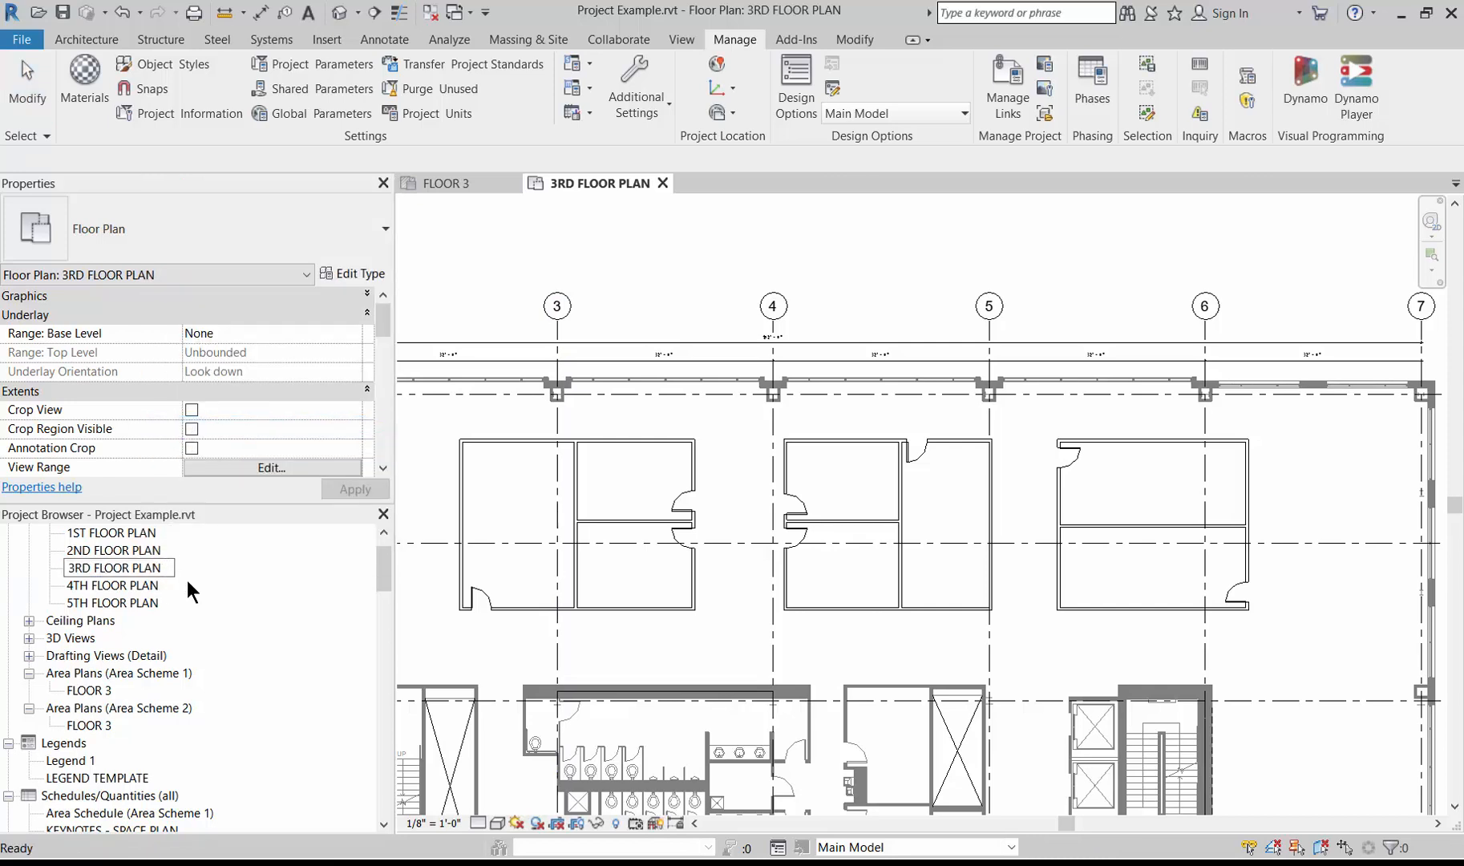
pyautogui.write('- OPTION 1')
pyautogui.press('Return')
# Create three plain duplicates without detailing, starting from the 3RD FLOOR PLAN - OPTION 1 view and duplicating each new copy in turn
pyautogui.rightClick(162, 571)
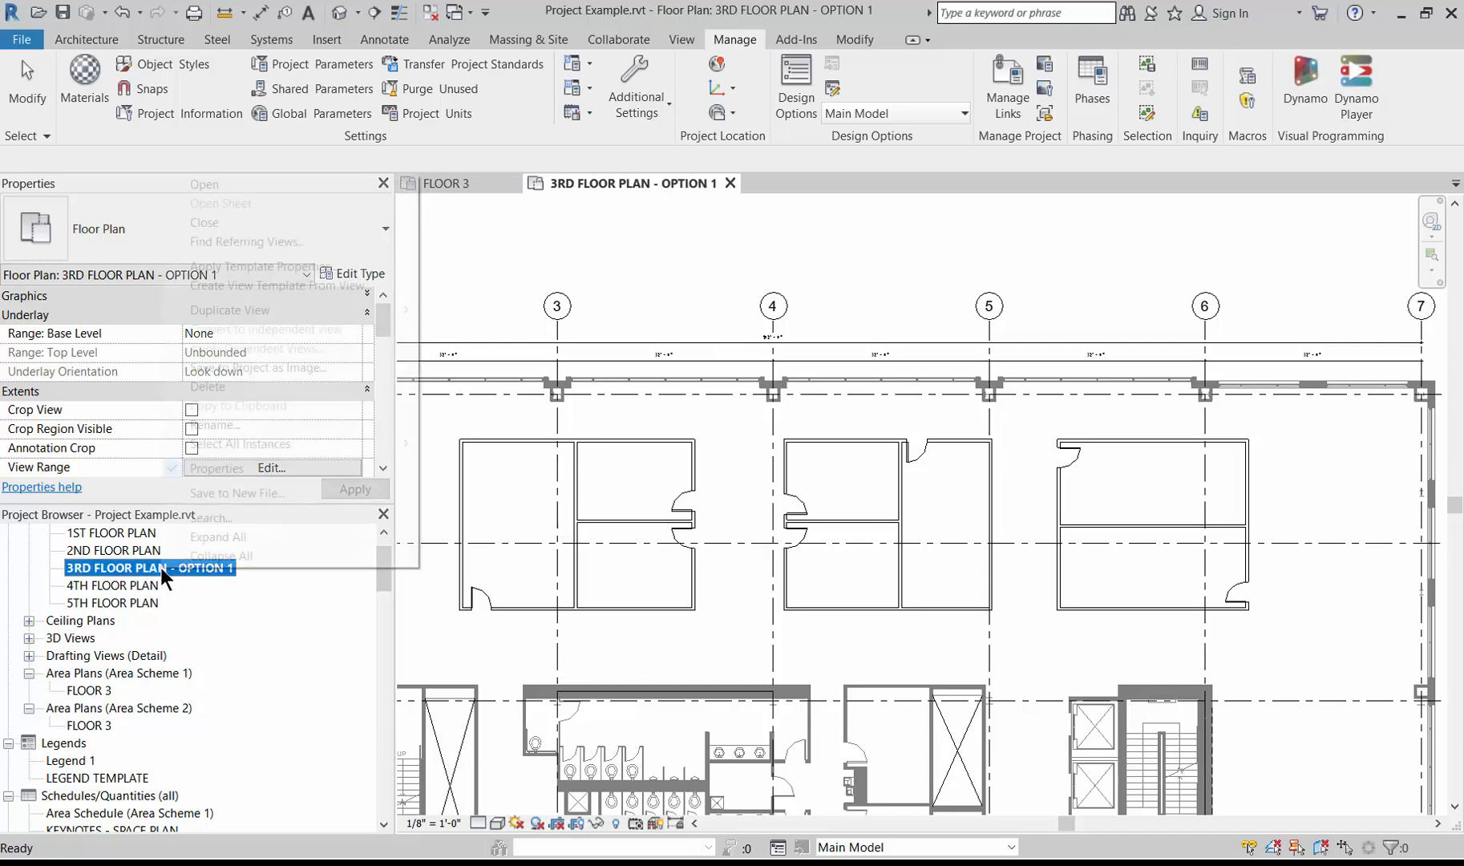
pyautogui.moveTo(377, 320)
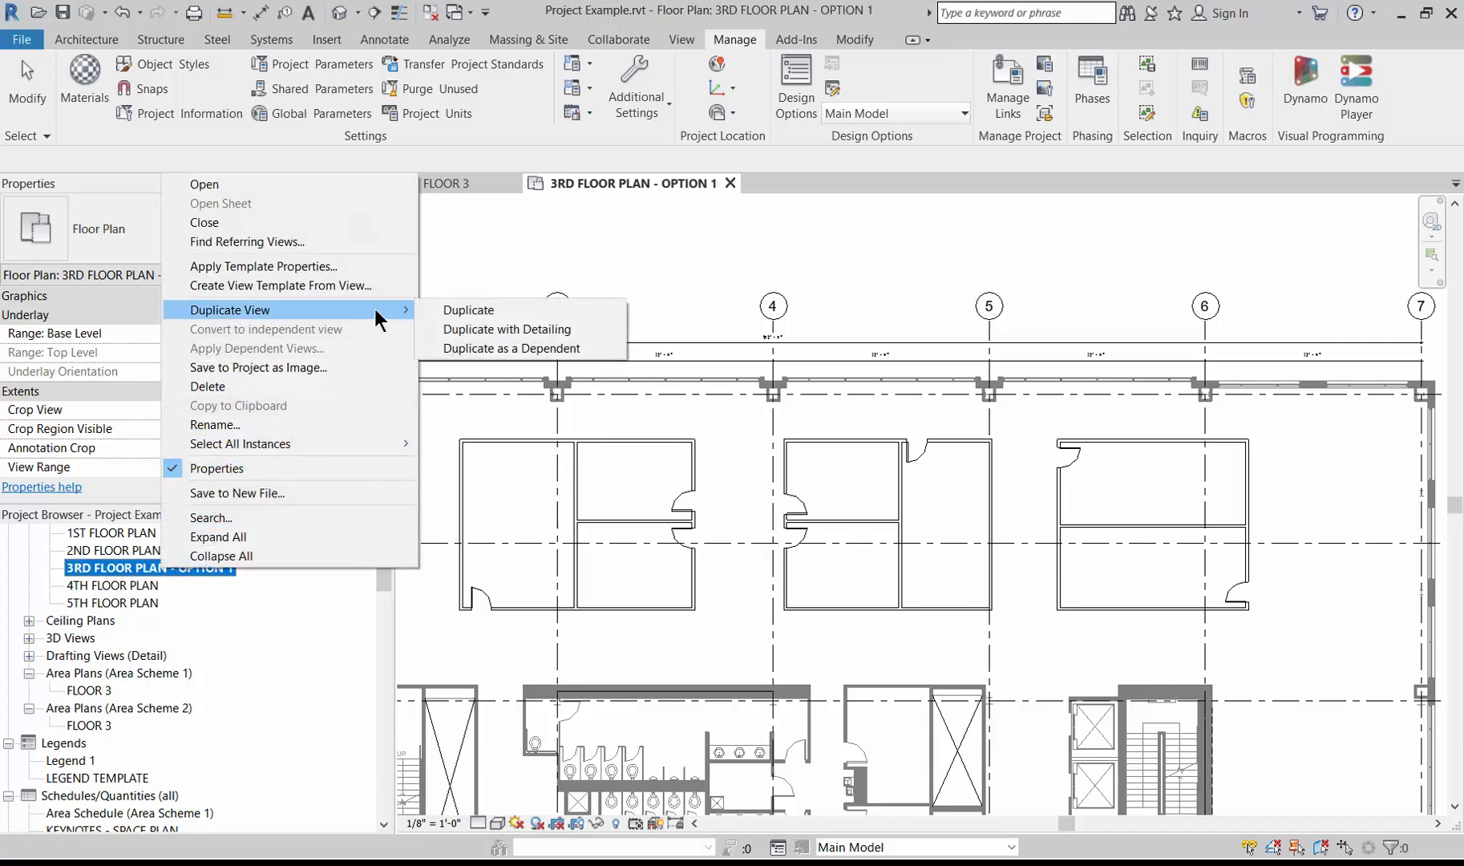
pyautogui.click(453, 311)
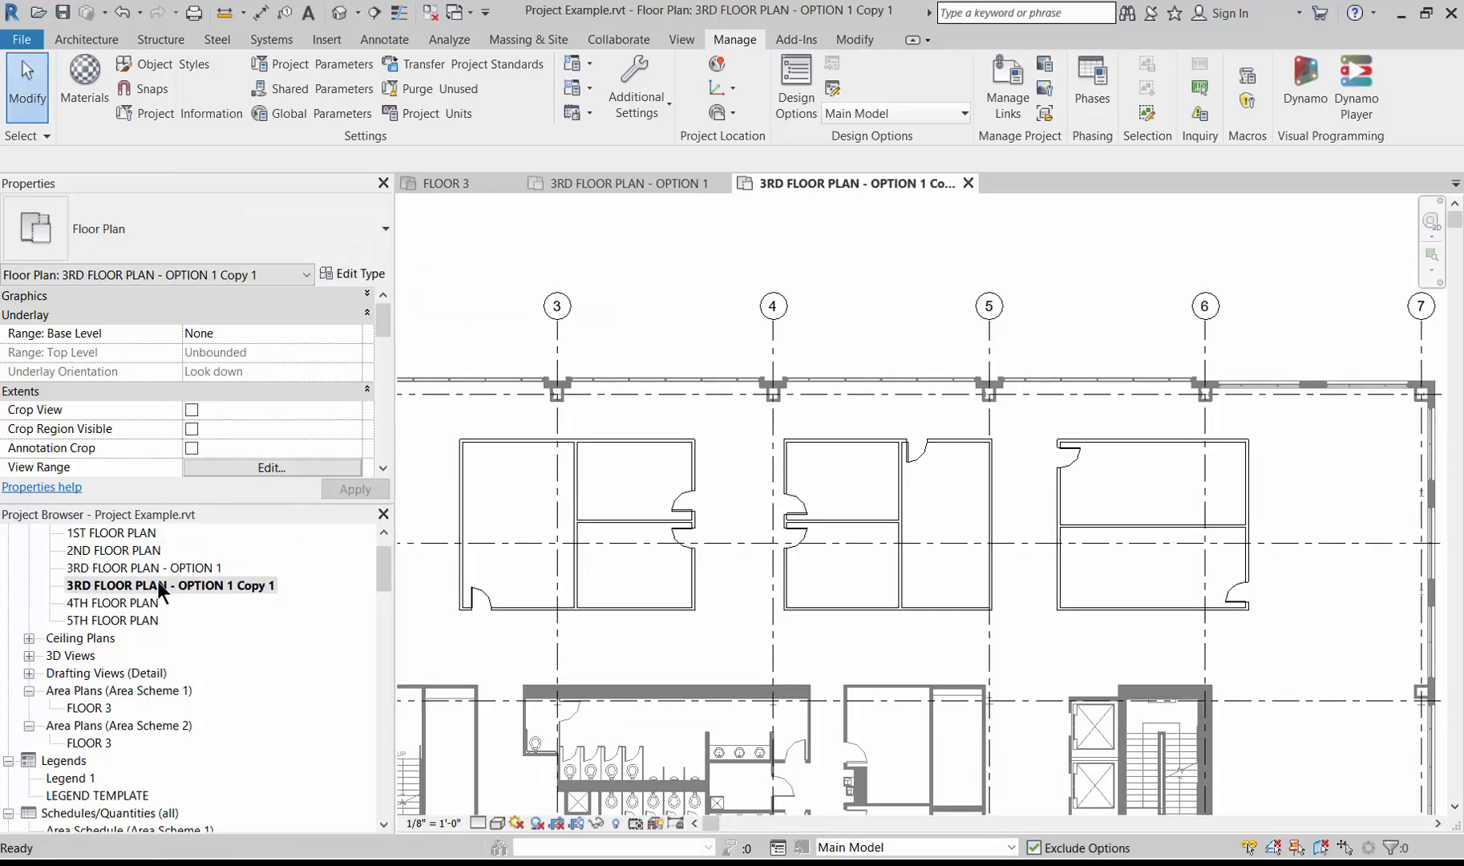
pyautogui.rightClick(157, 583)
pyautogui.moveTo(361, 327)
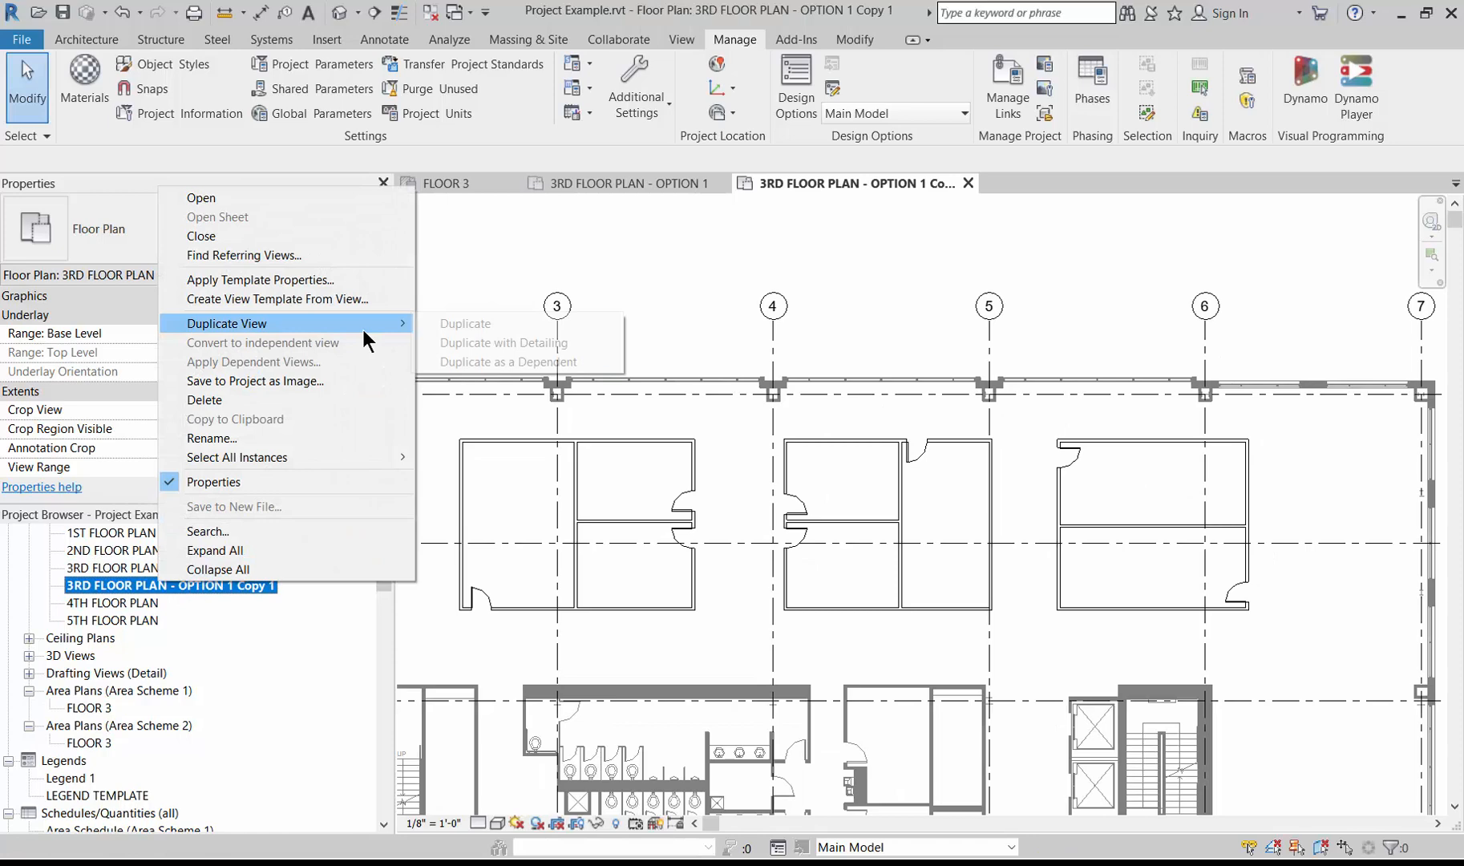
pyautogui.click(444, 327)
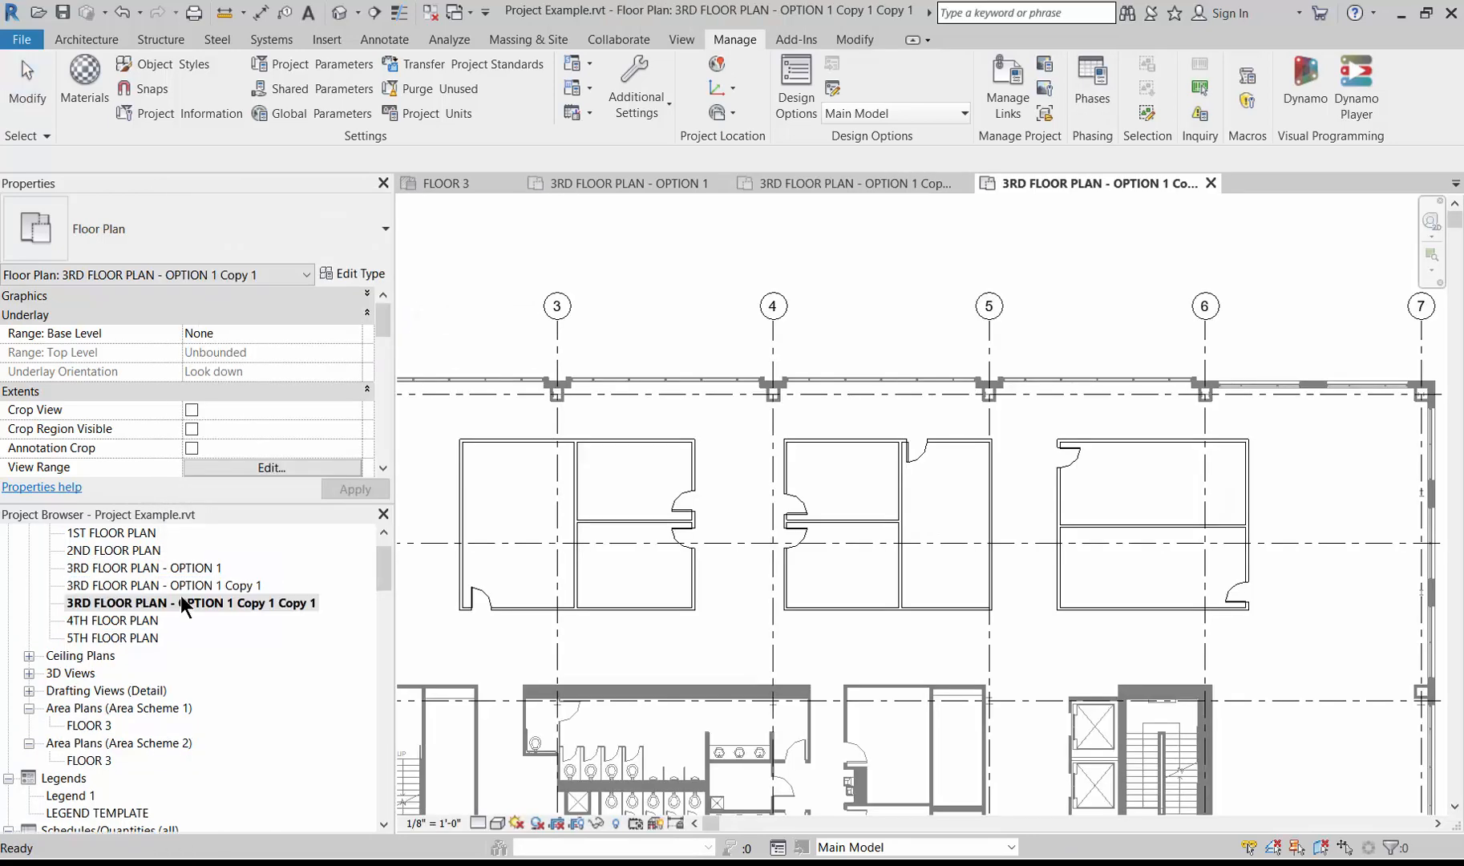
pyautogui.rightClick(179, 601)
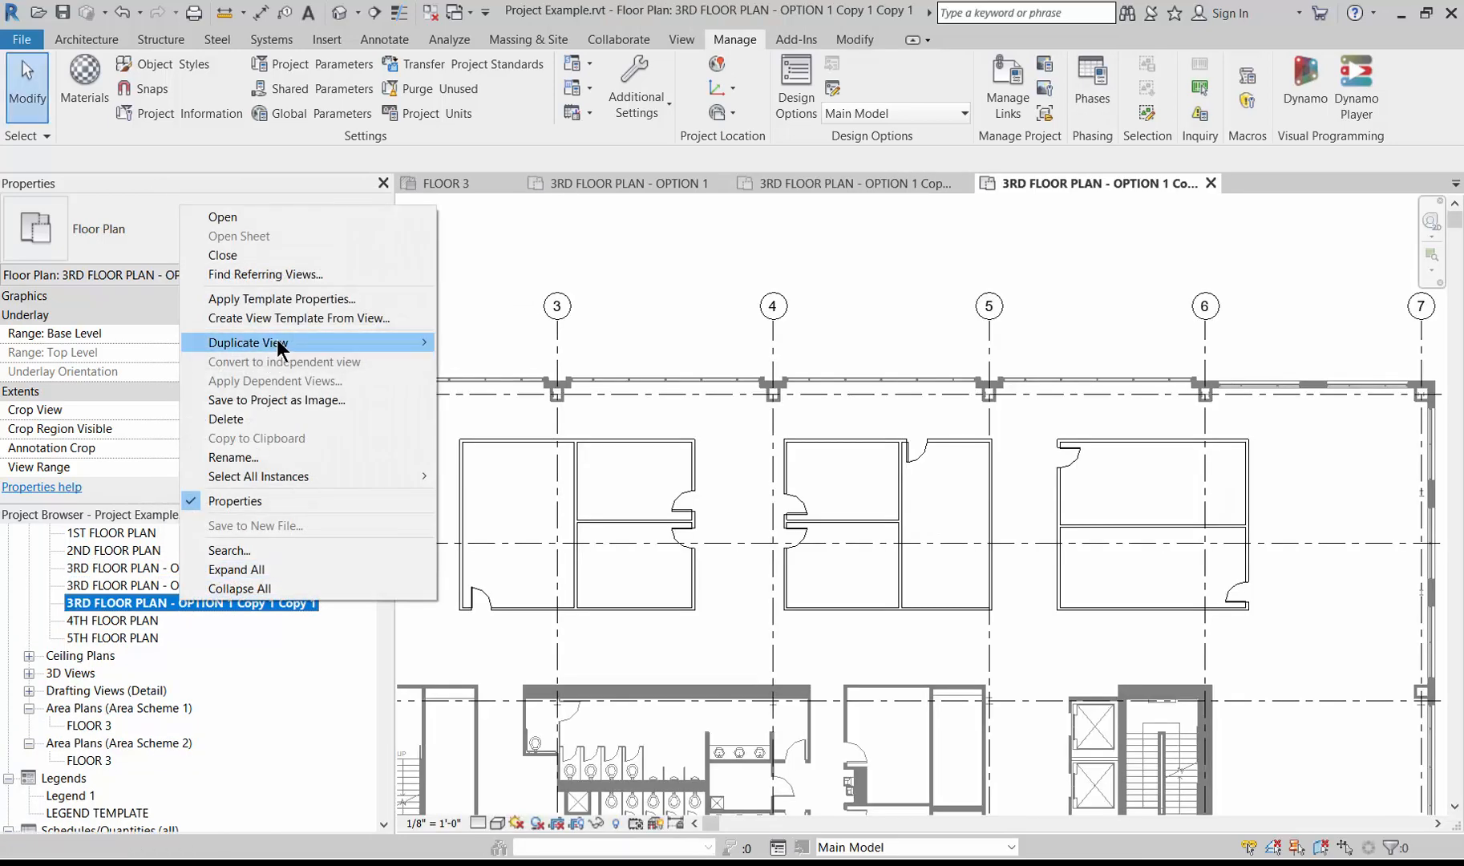
pyautogui.moveTo(405, 342)
pyautogui.click(466, 341)
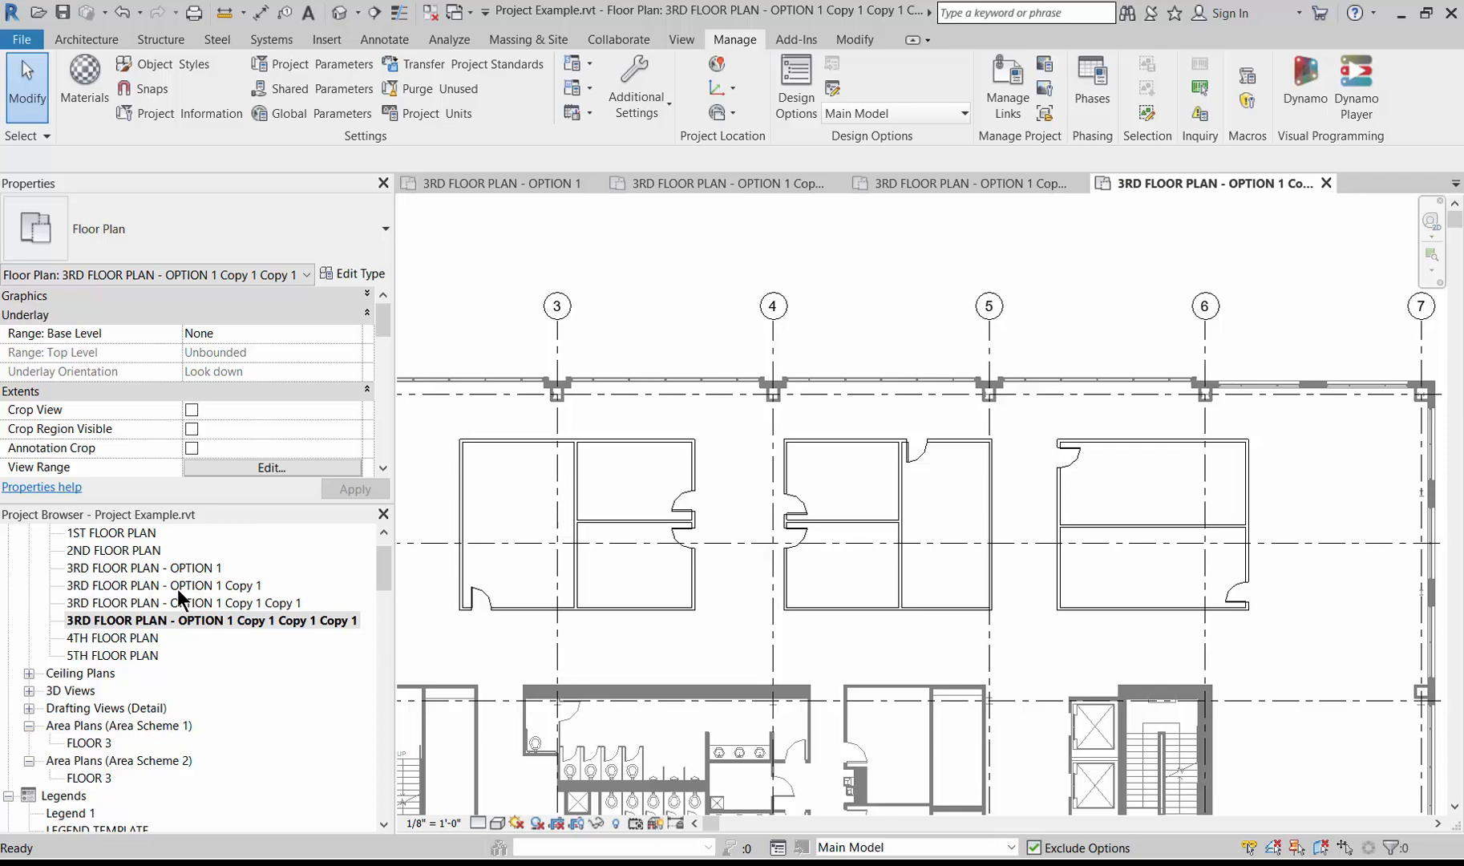
# Rename the view 3RD FLOOR PLAN - OPTION 1 Copy 1 as 3RD FLOOR PLAN - OPTION 2
pyautogui.rightClick(242, 587)
pyautogui.click(292, 447)
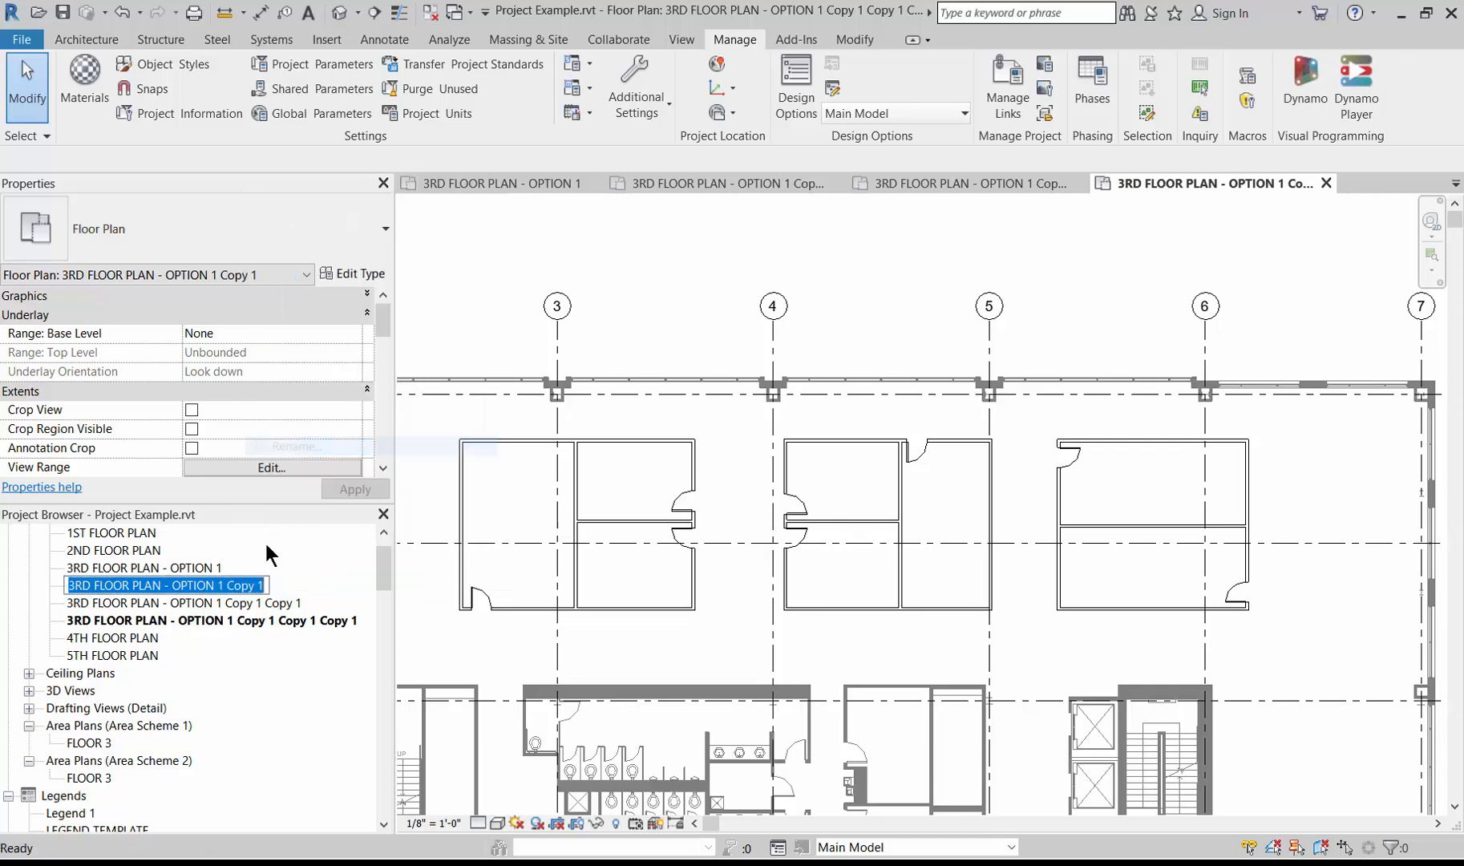
pyautogui.write('3RD FLOOR PLAN - OPTION 2')
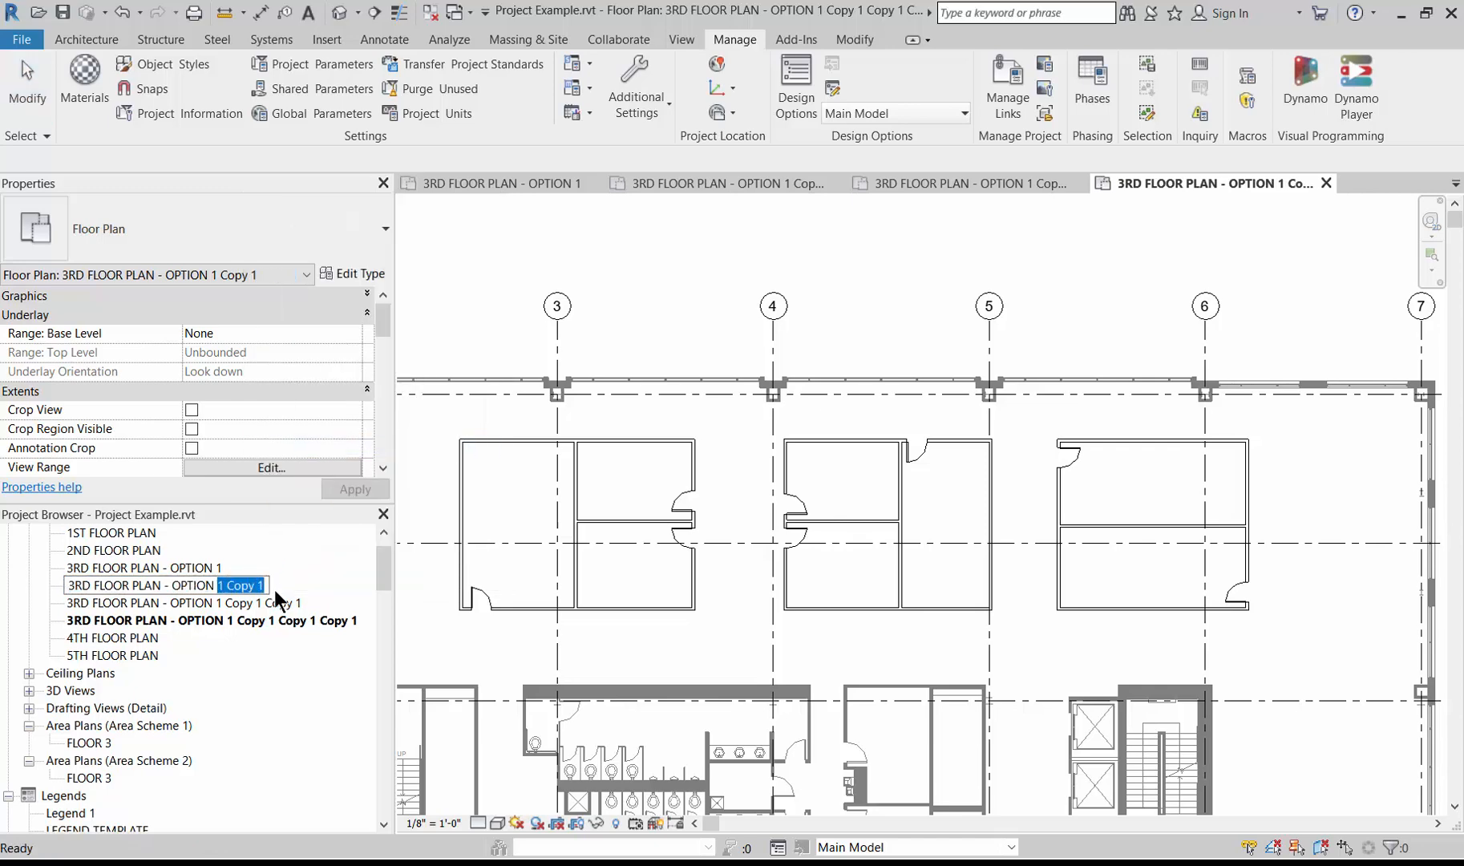
pyautogui.press('Return')
# Rename the view 3RD FLOOR PLAN - OPTION 1 Copy 1 Copy 1 Copy 1 as 3RD FLOOR PLAN - OPTION 3
pyautogui.rightClick(207, 618)
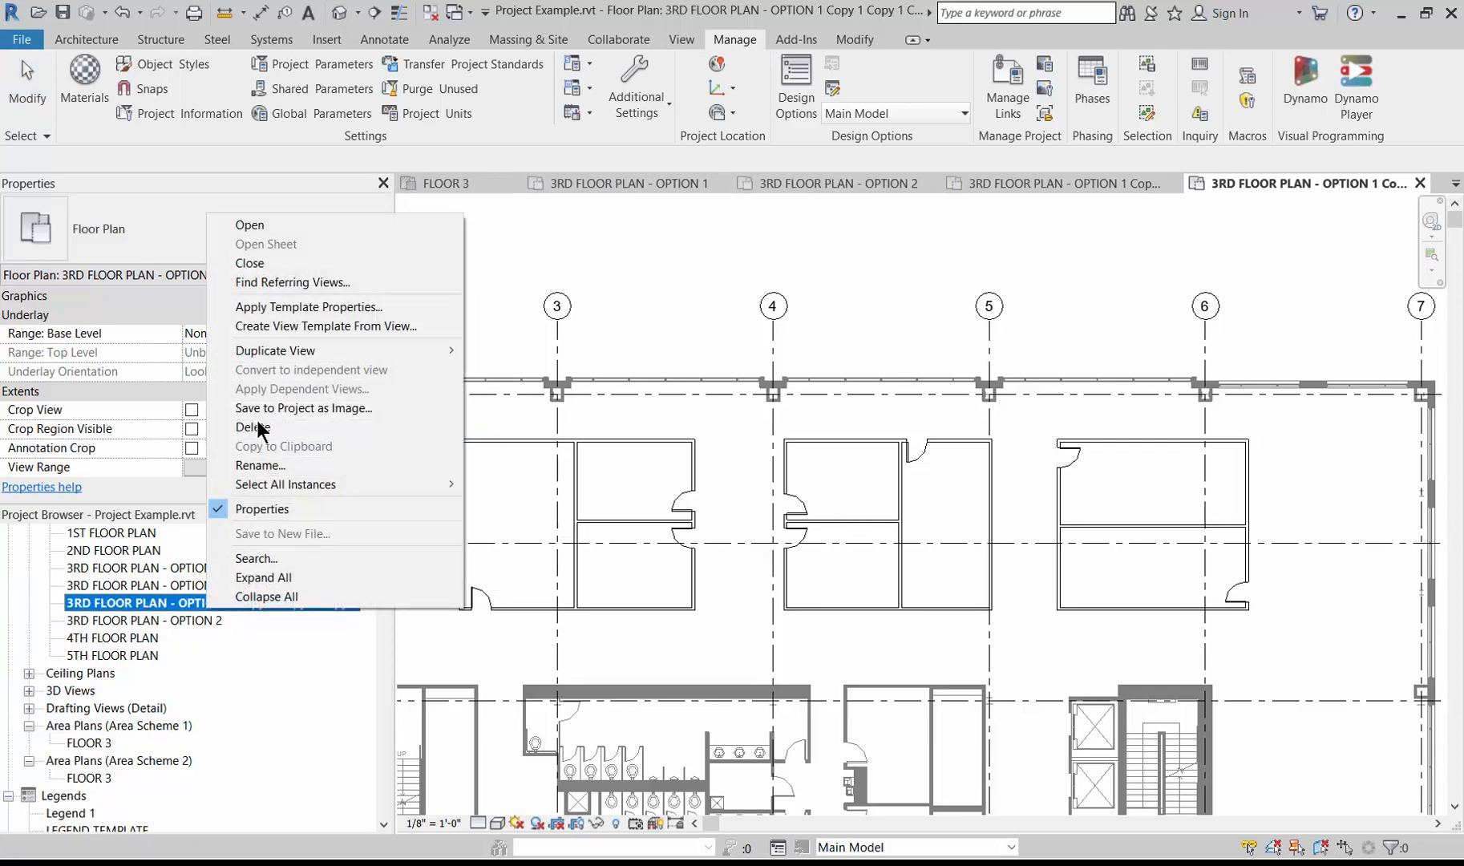
pyautogui.click(255, 470)
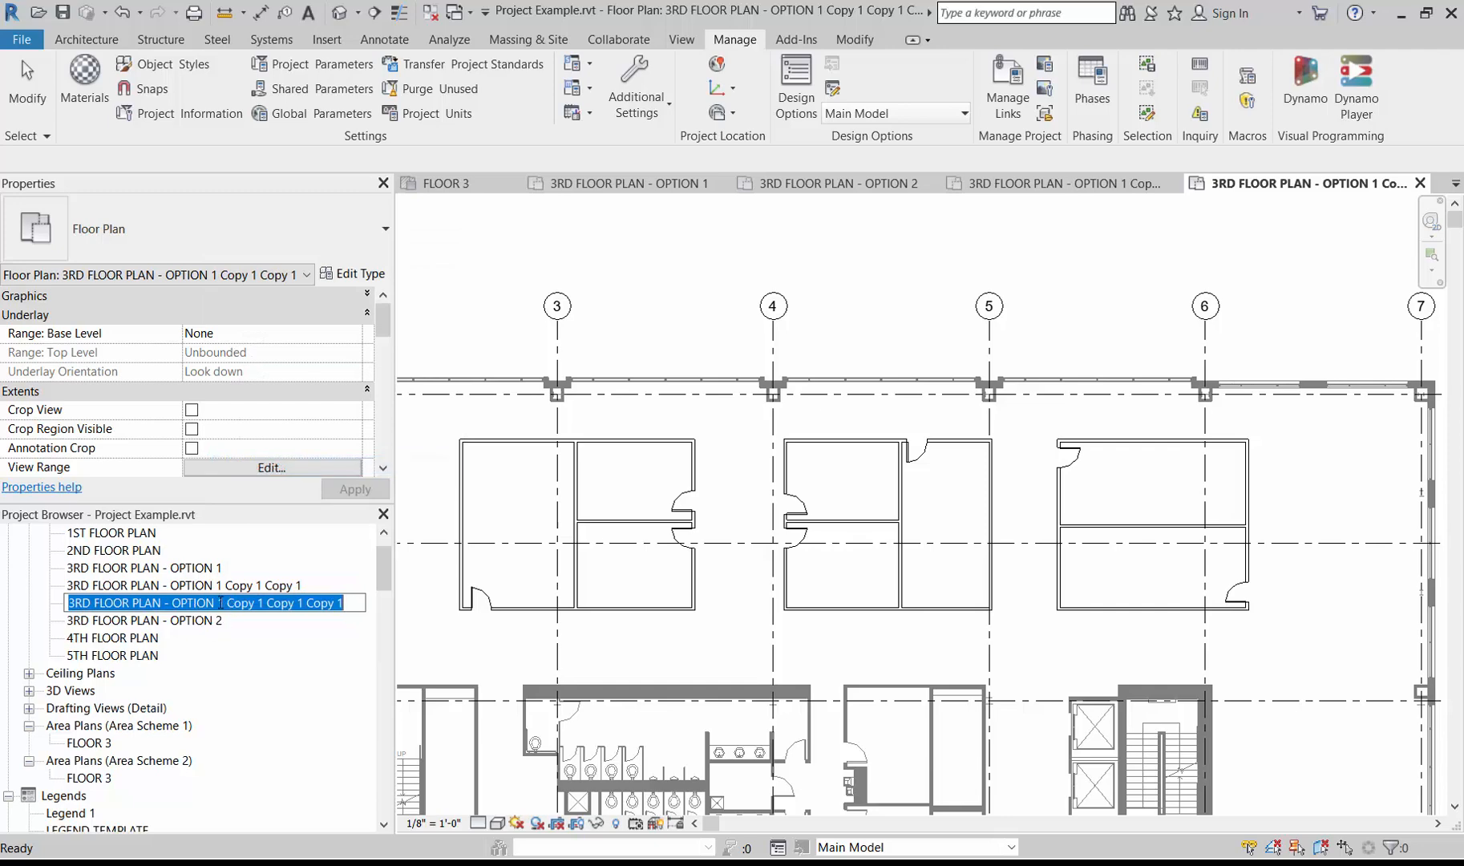
pyautogui.moveTo(217, 603); pyautogui.dragTo(357, 613)
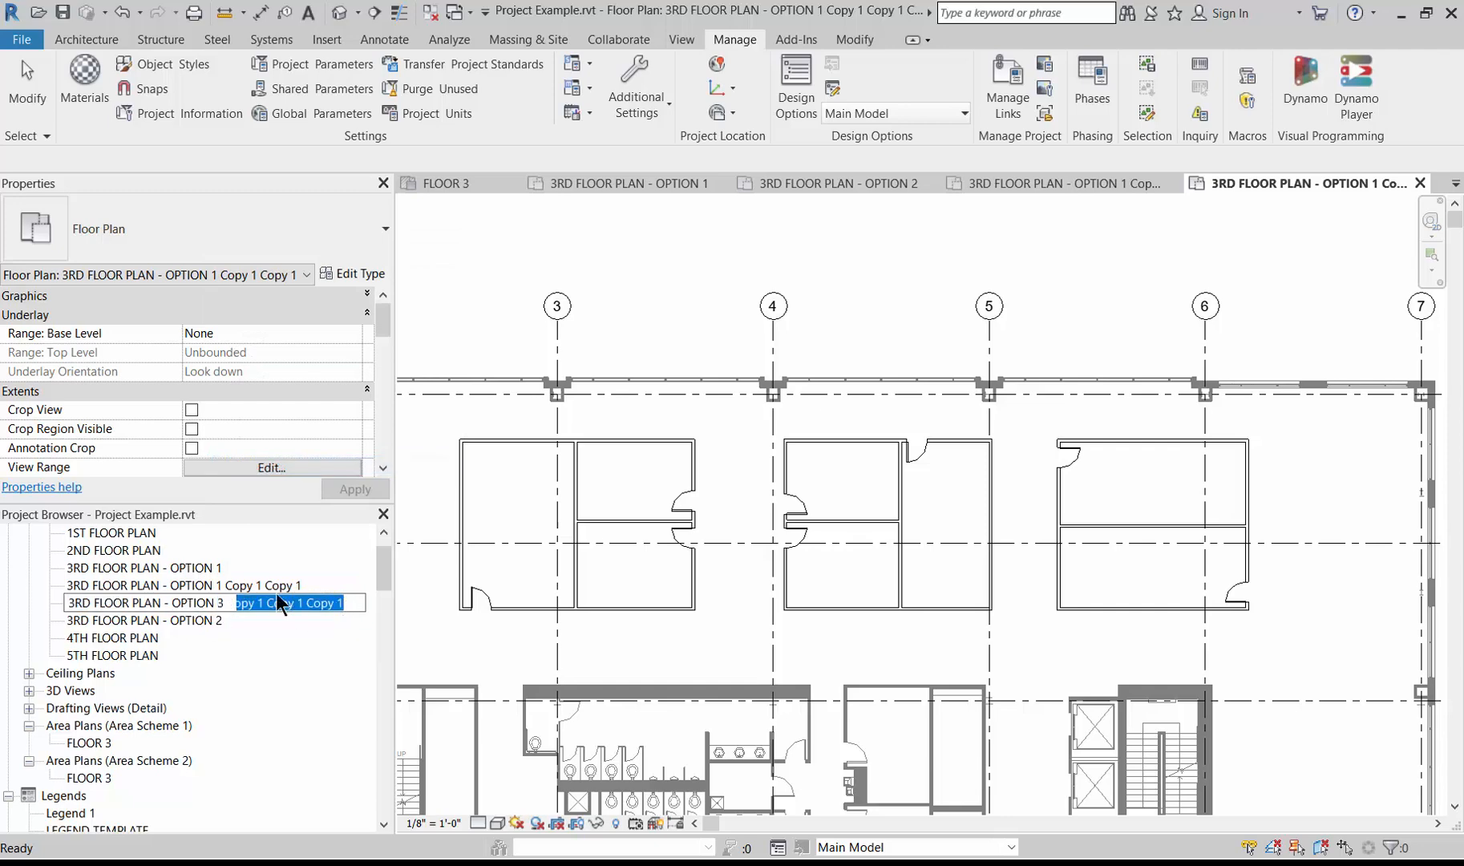
pyautogui.write('3')
pyautogui.click(239, 593)
# Rename the remaining view 3RD FLOOR PLAN - OPTION 1 Copy 1 Copy 1 as 3RD FLOOR PLAN - OPTION 4
pyautogui.rightClick(239, 597)
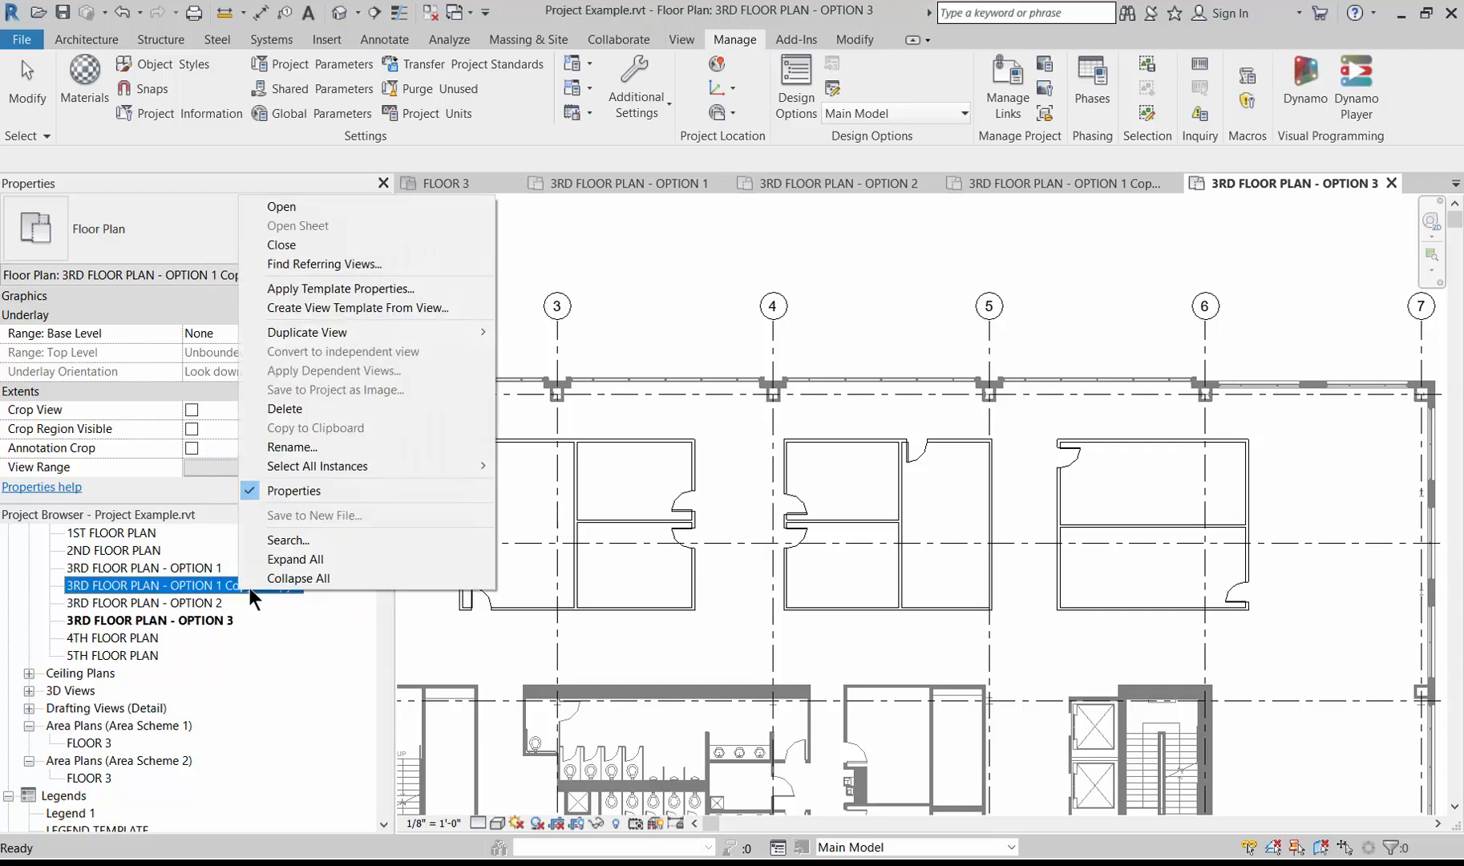
pyautogui.click(276, 446)
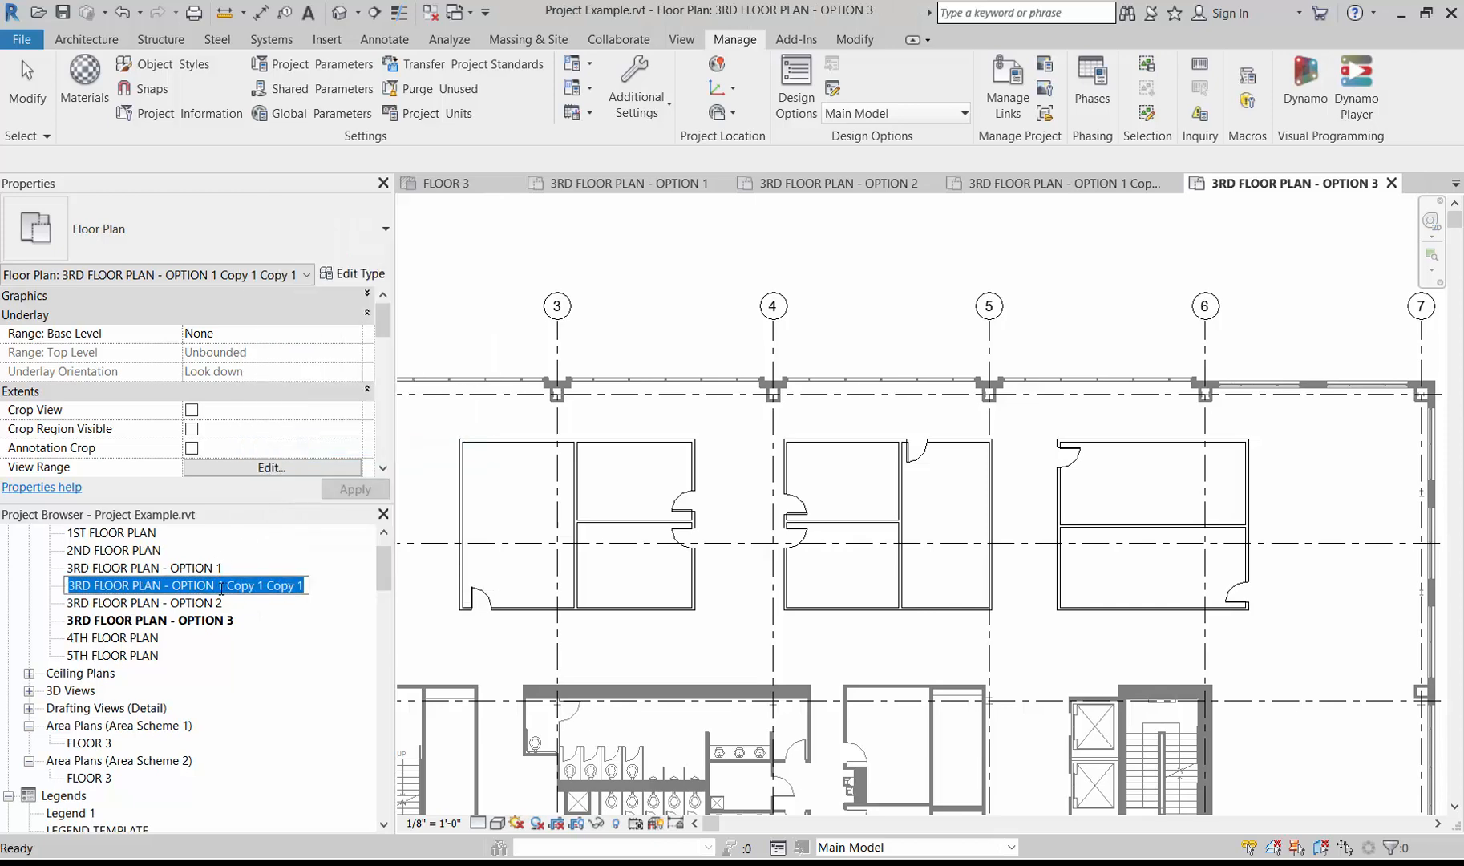
pyautogui.moveTo(218, 586); pyautogui.dragTo(318, 592)
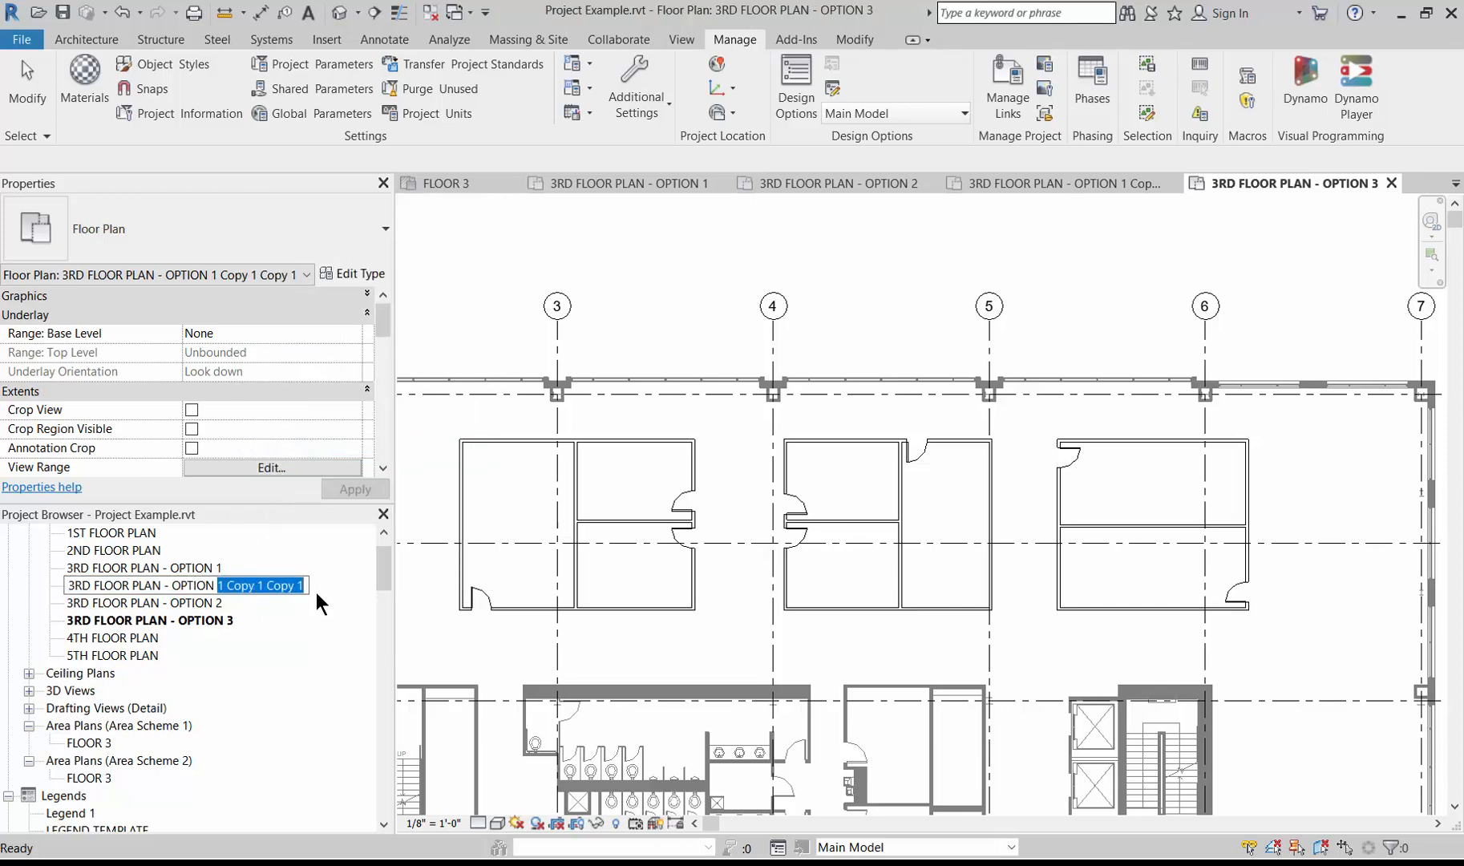
pyautogui.write('4')
pyautogui.press('Return')
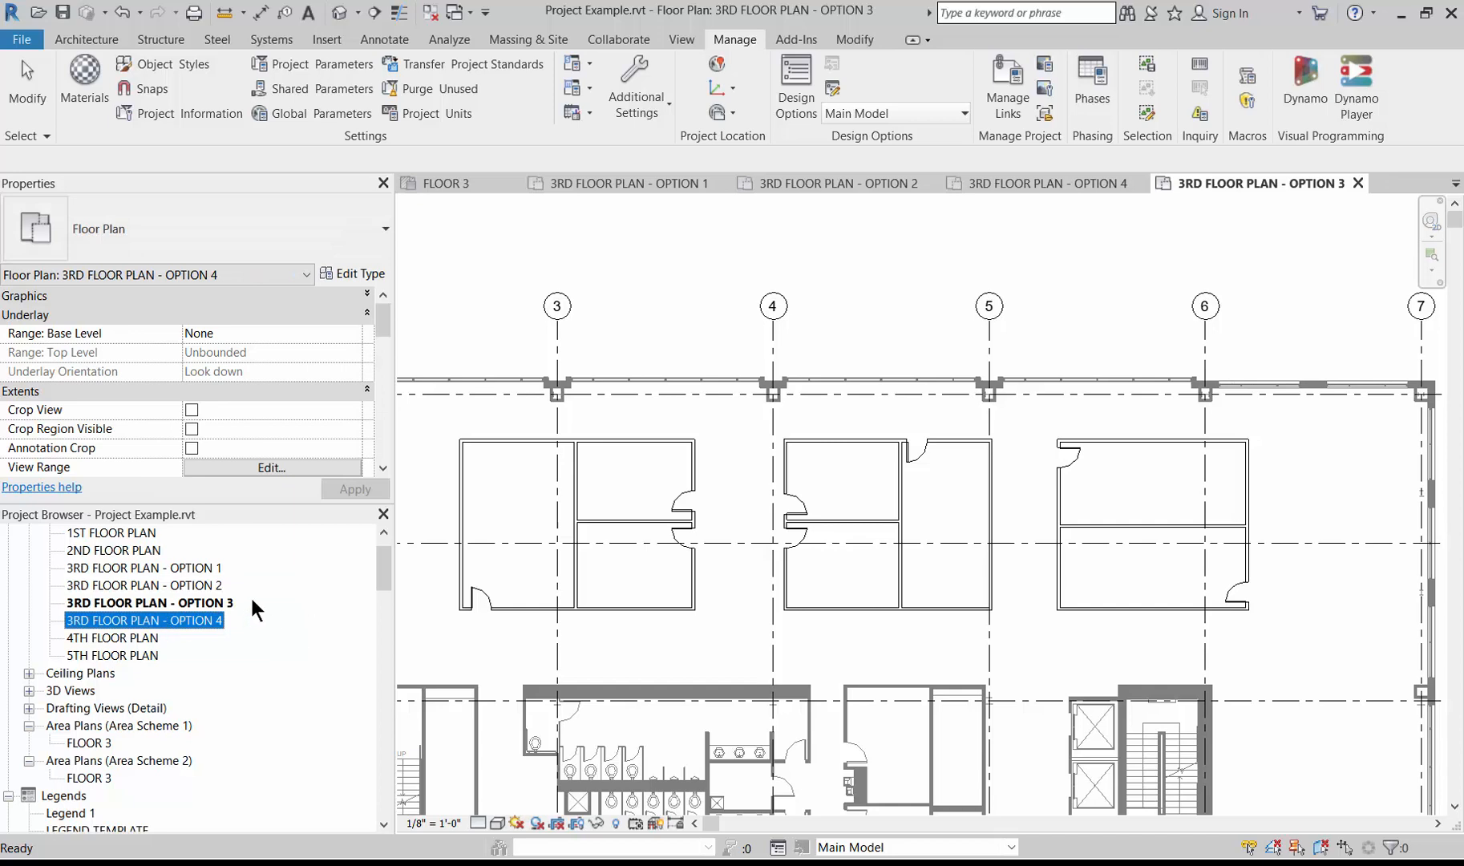
pyautogui.click(199, 571)
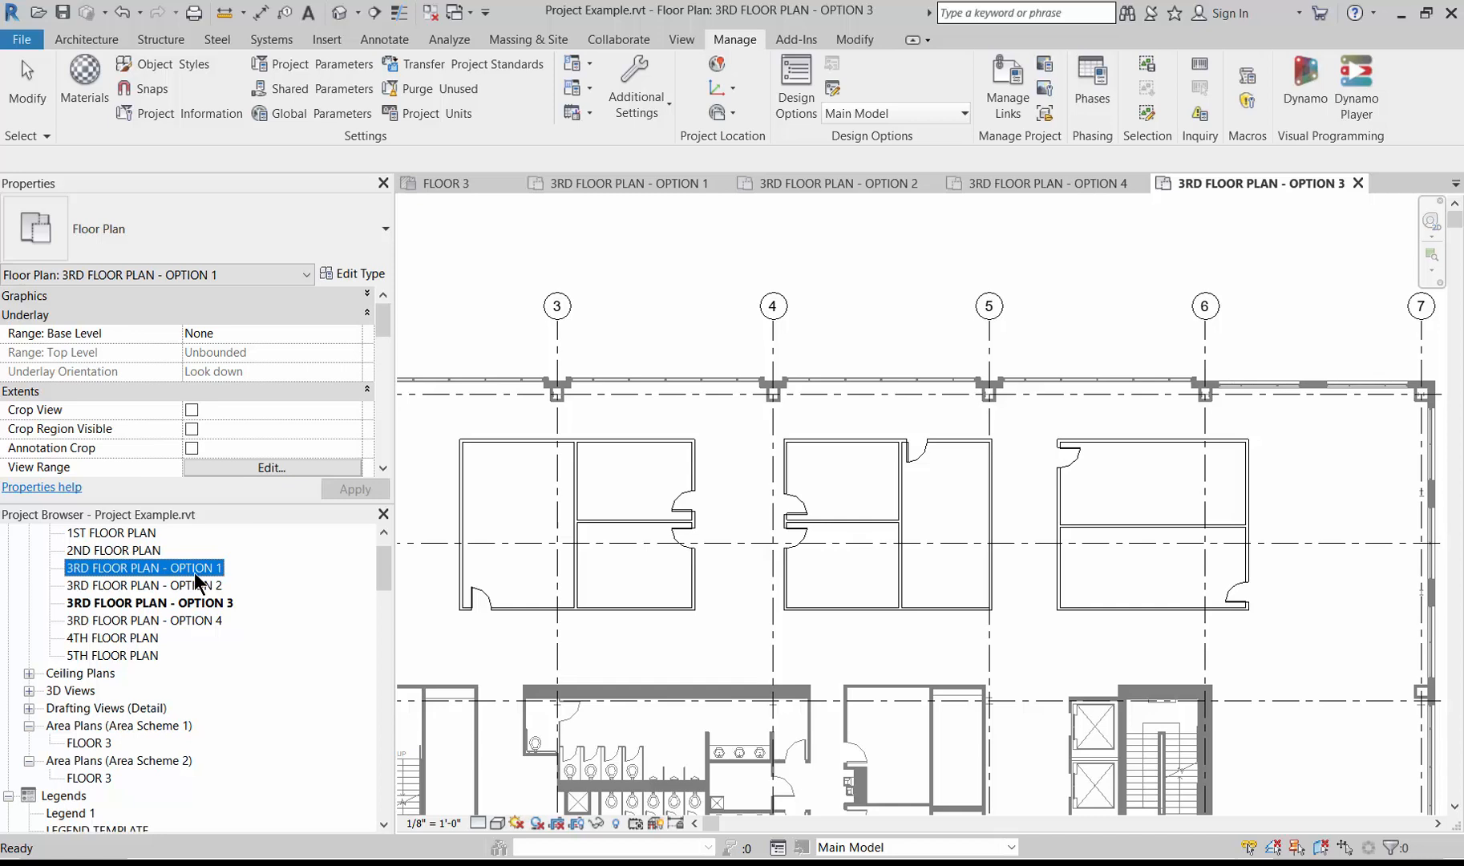
pyautogui.click(195, 574)
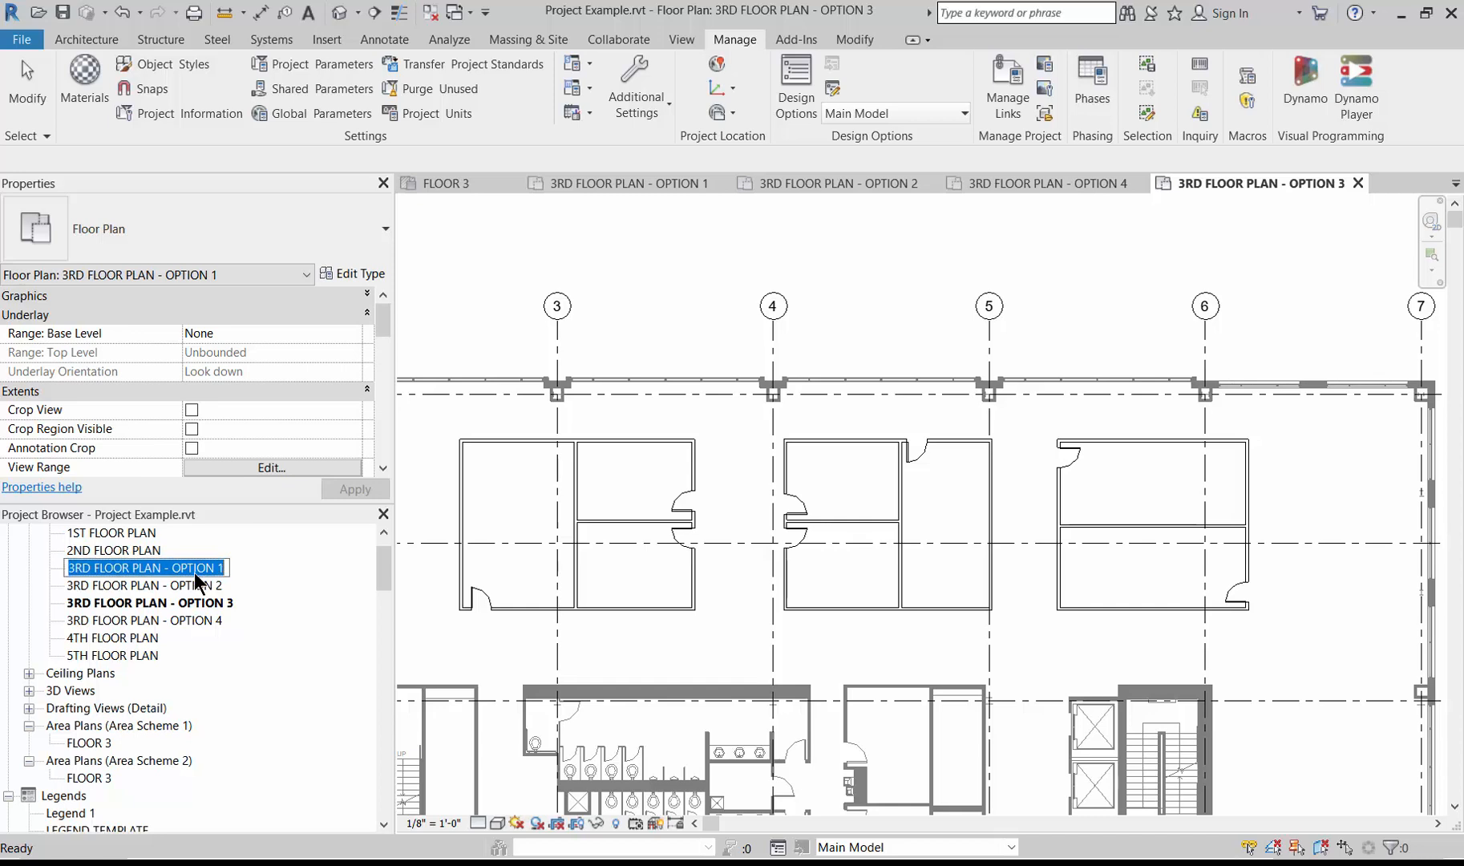
pyautogui.click(637, 292)
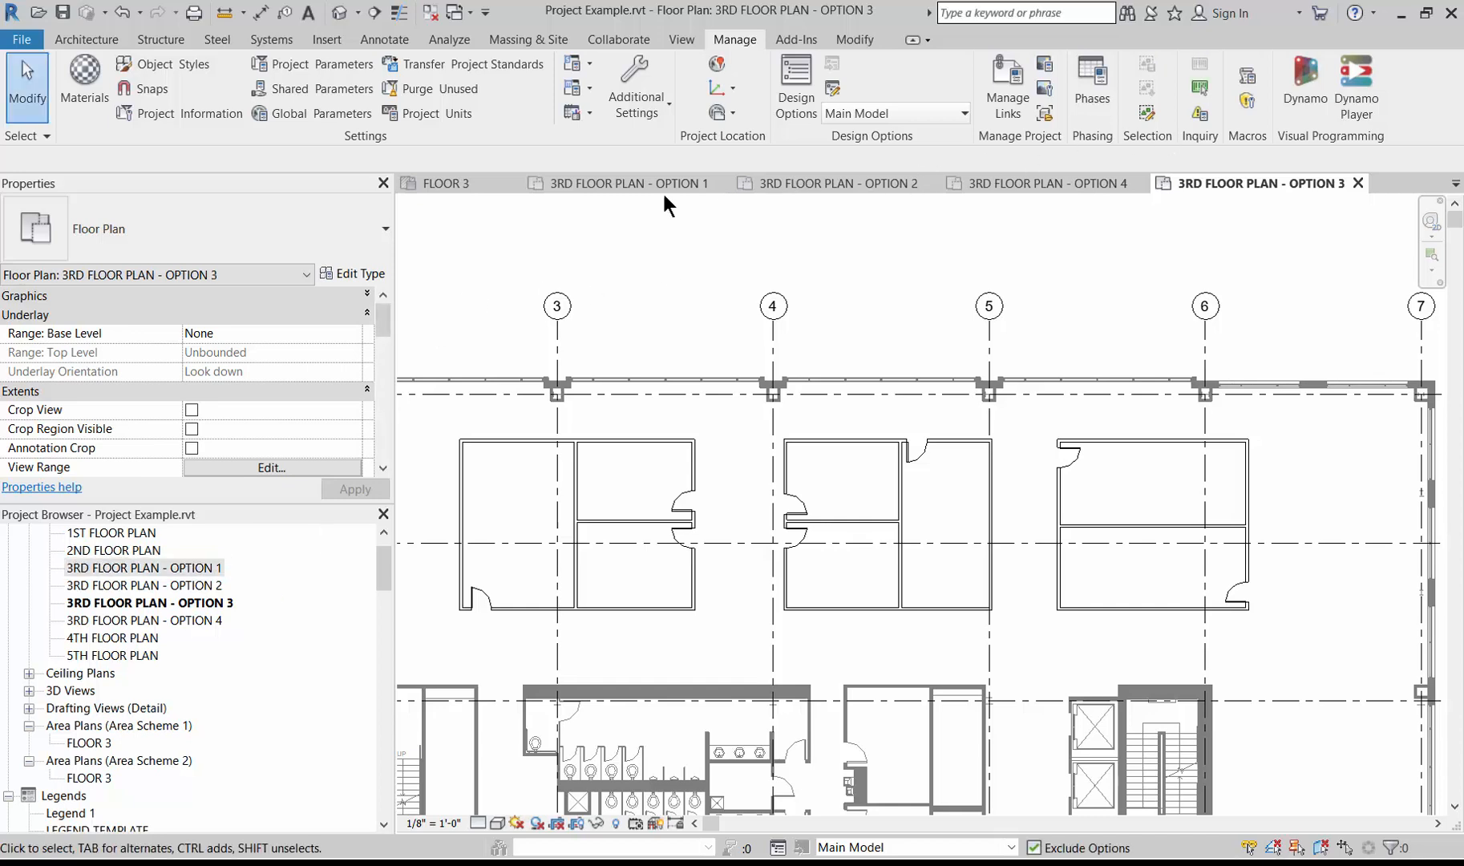
# In the 3RD FLOOR PLAN - OPTION 1 view's visibility overrides, set both Option Set 1 and Option Set 2 to Option 1 (primary)
pyautogui.click(623, 185)
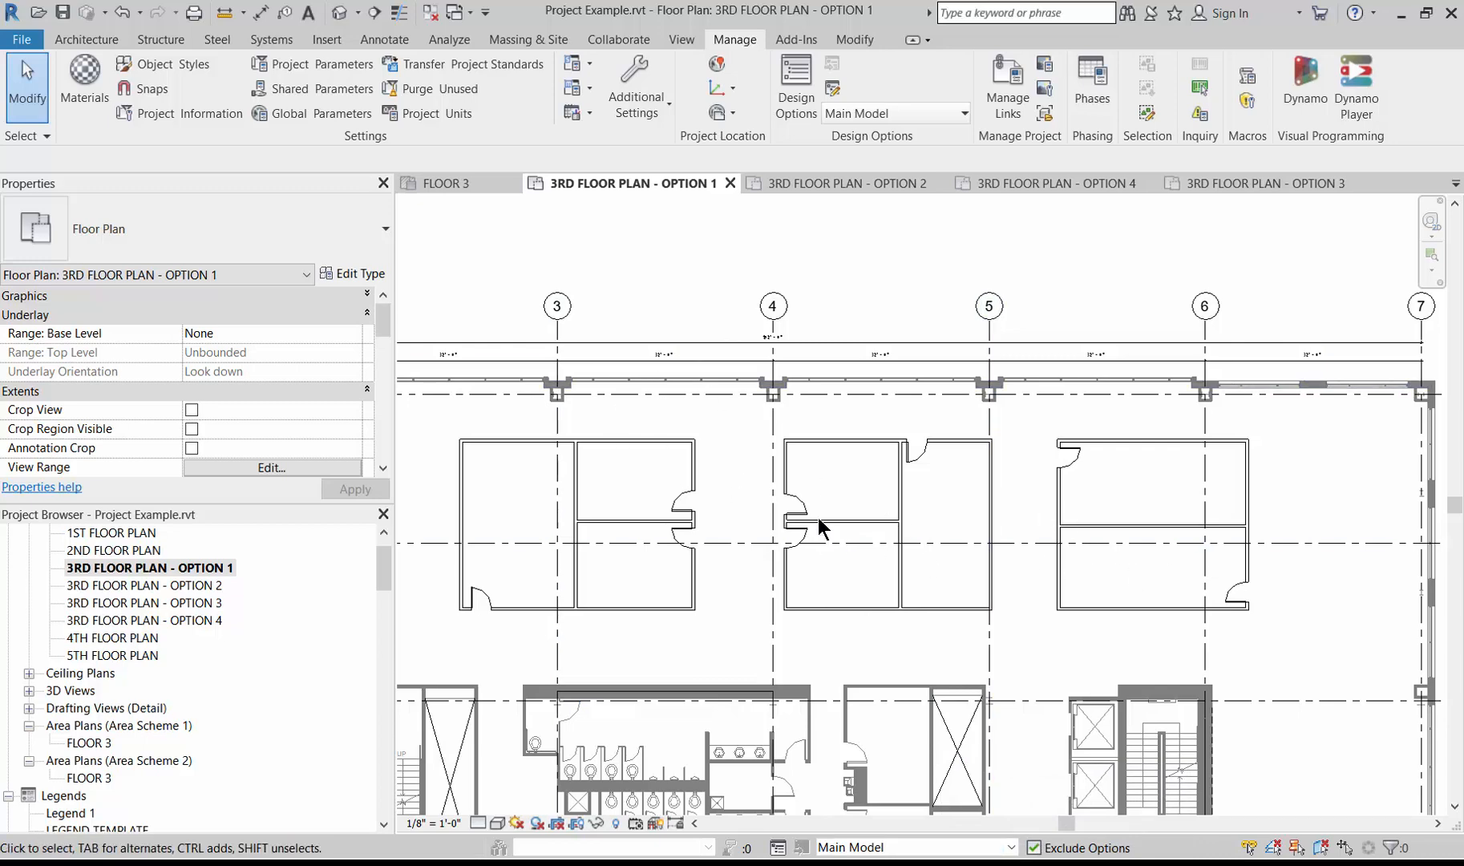
pyautogui.press('v')
pyautogui.press('g')
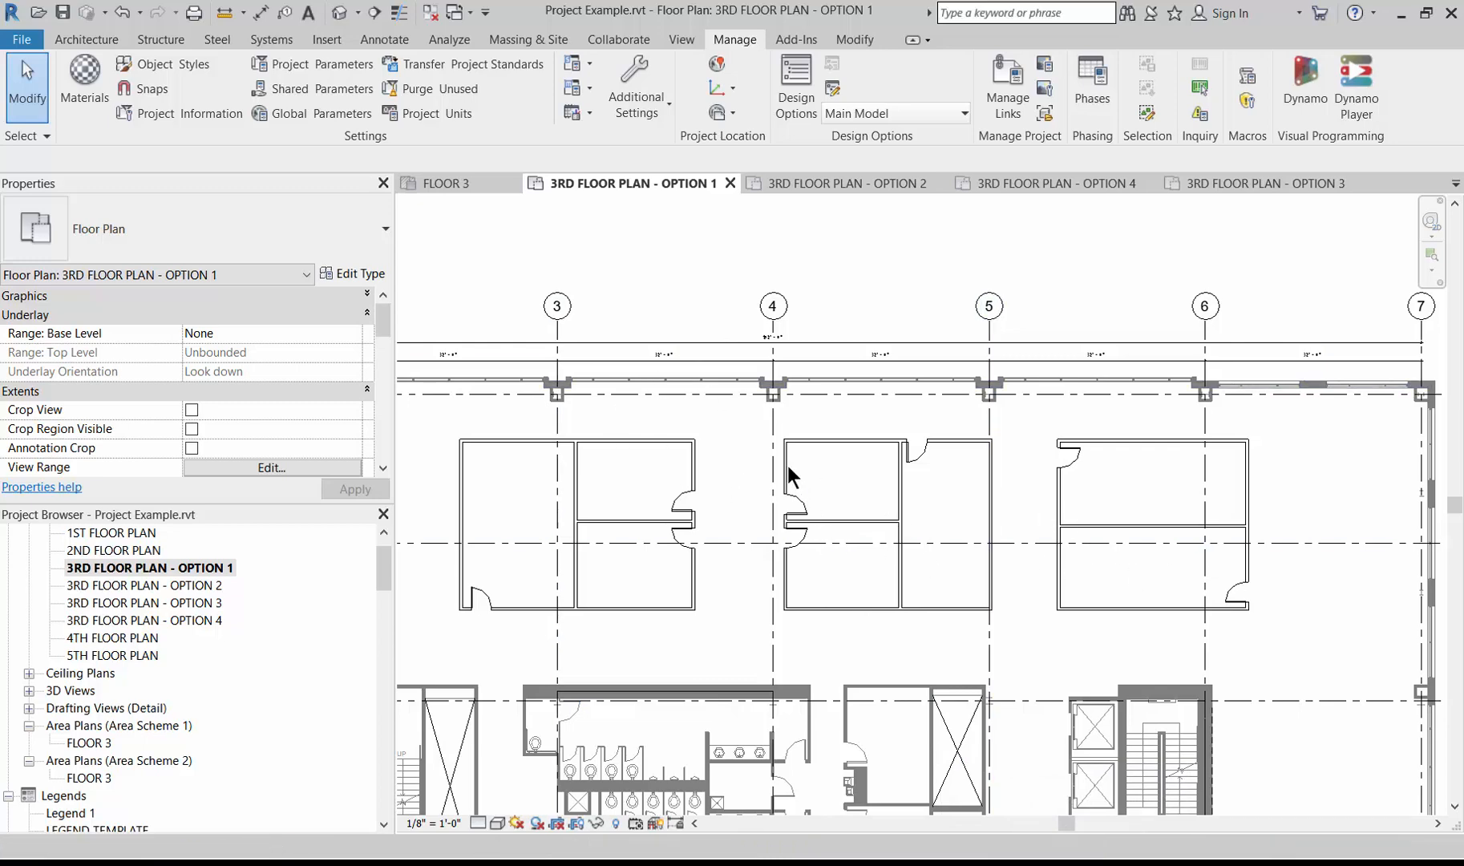
pyautogui.click(701, 145)
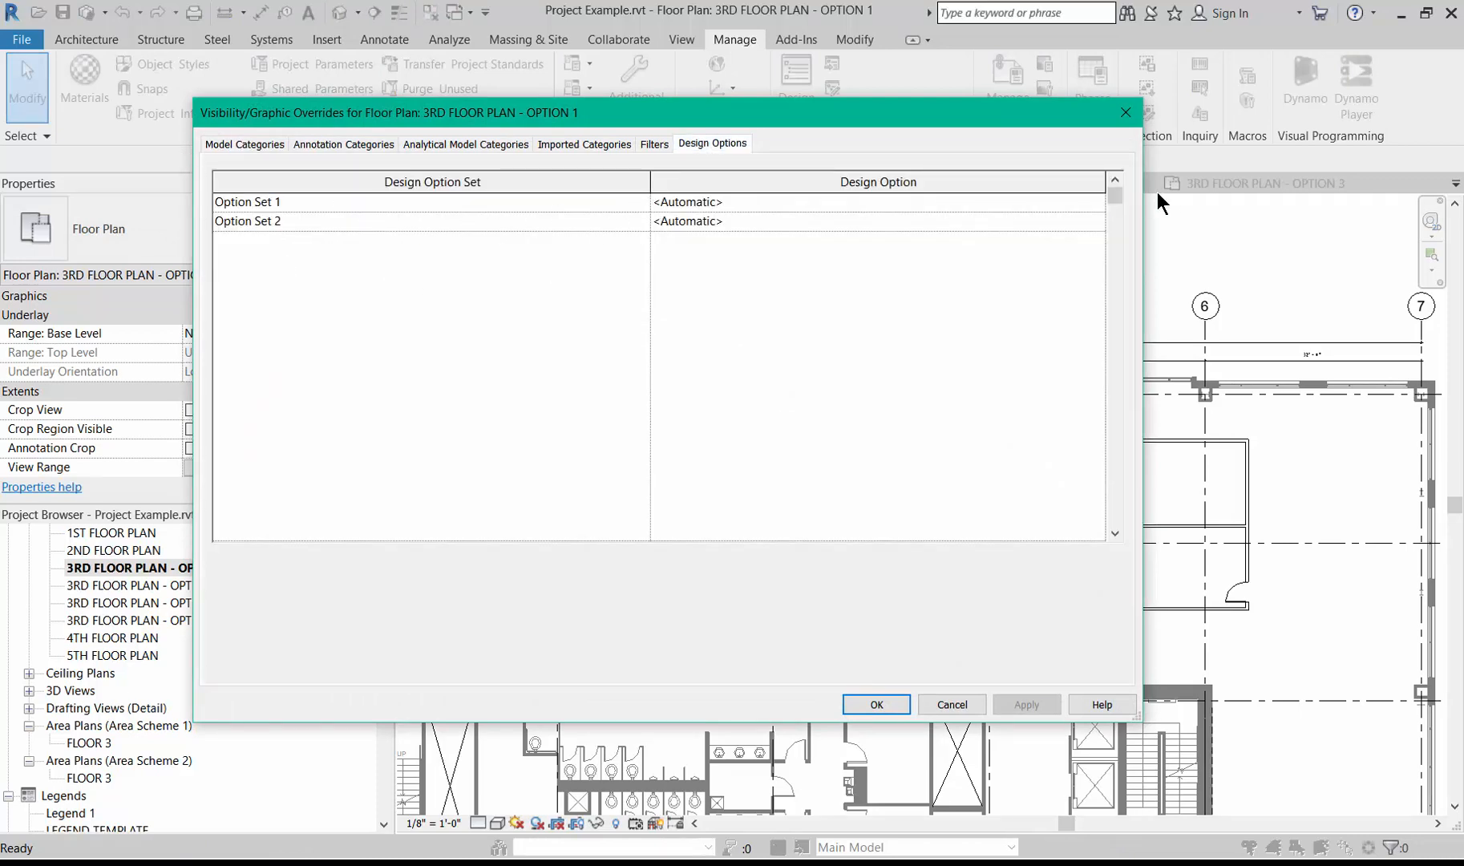
pyautogui.click(1098, 202)
pyautogui.click(1096, 202)
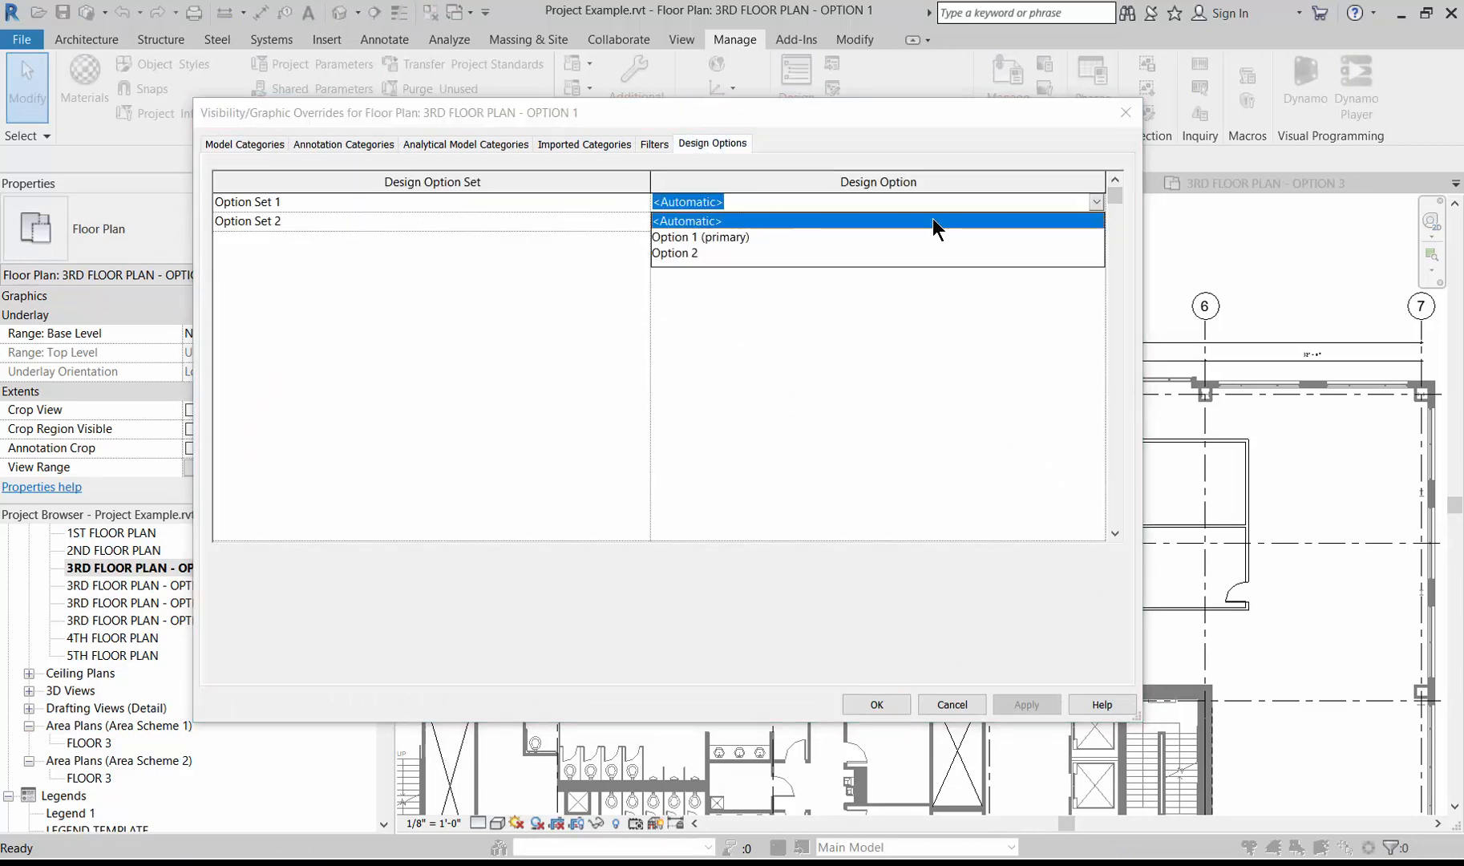
pyautogui.click(699, 238)
pyautogui.click(1093, 219)
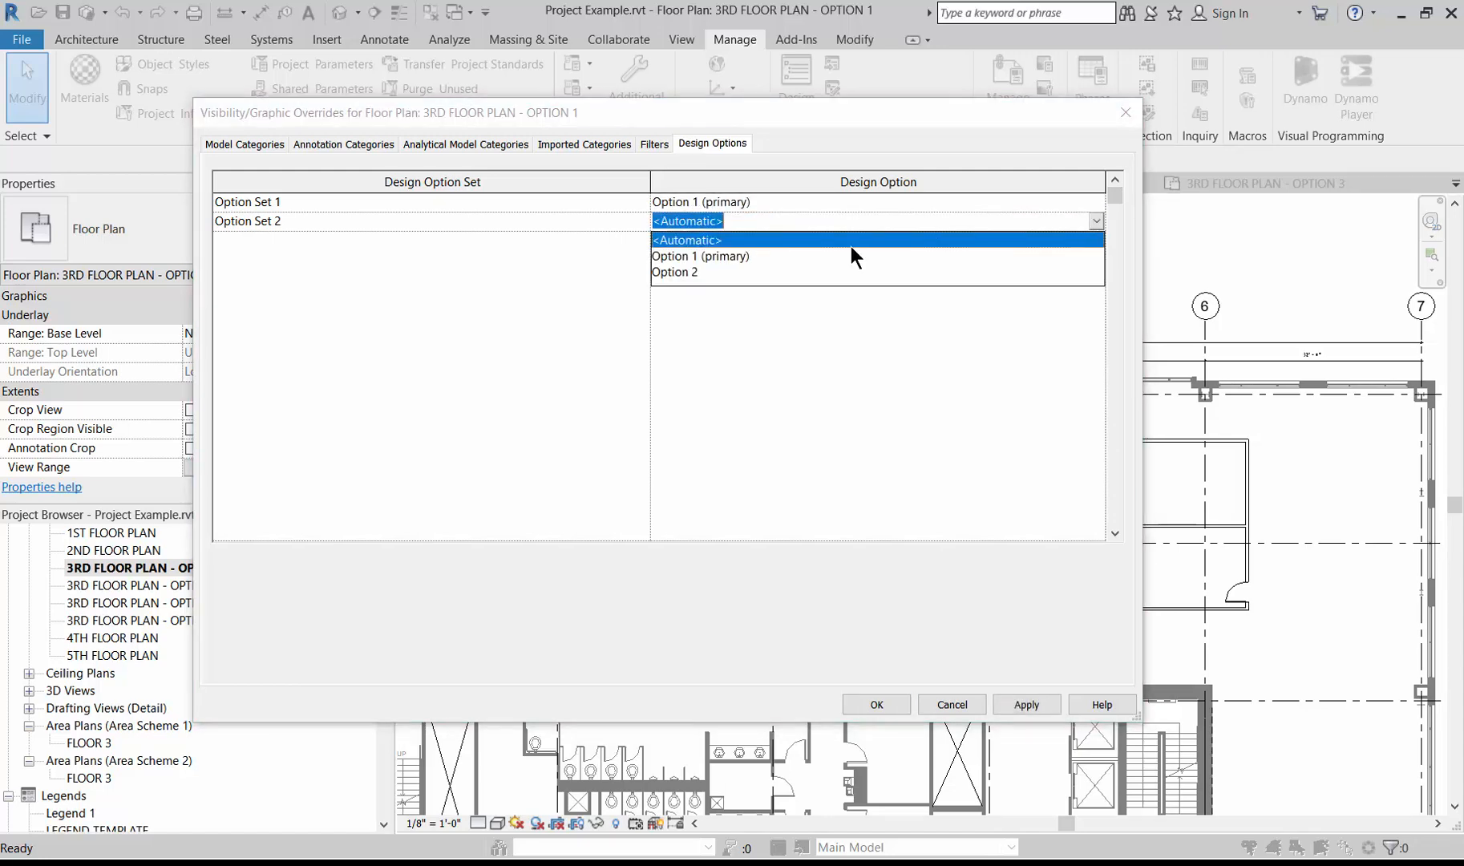
pyautogui.click(679, 271)
pyautogui.click(876, 703)
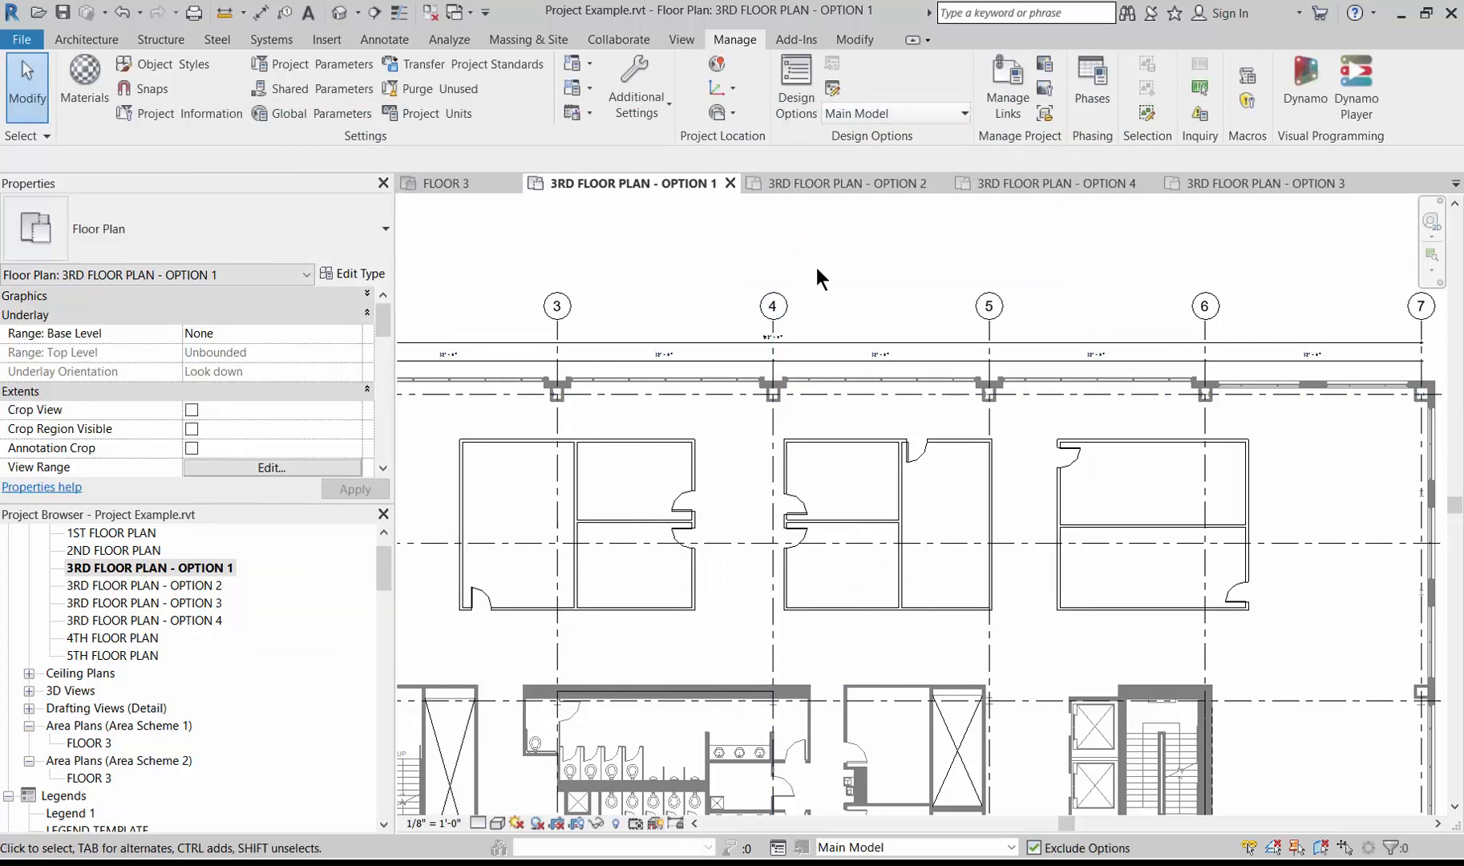
# In the 3RD FLOOR PLAN - OPTION 2 view's visibility overrides, set Option Set 1 to Option 1 (primary) and Option Set 2 to Option 2
pyautogui.click(822, 182)
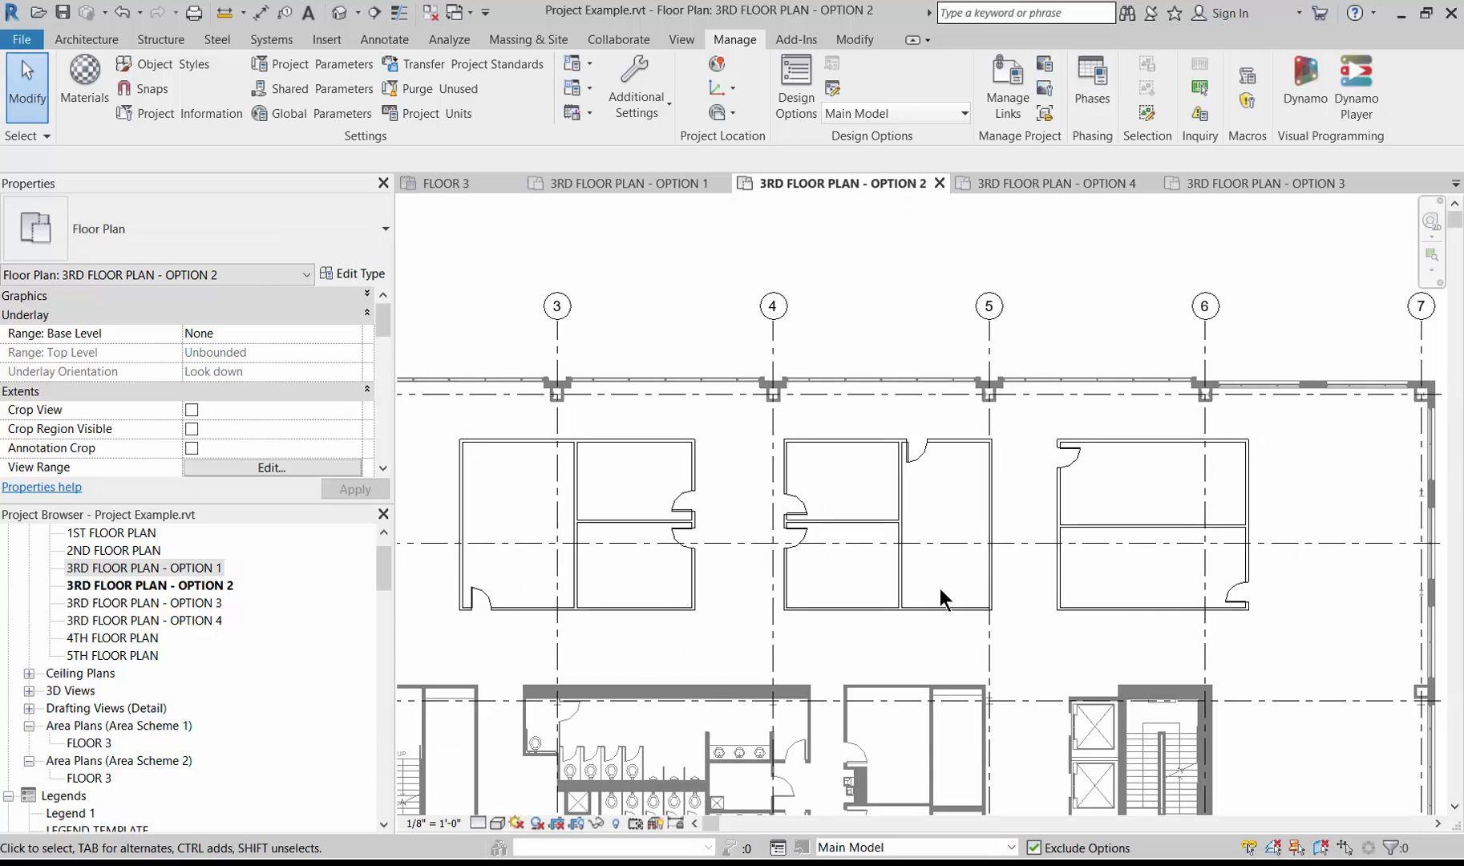
pyautogui.press('v')
pyautogui.press('g')
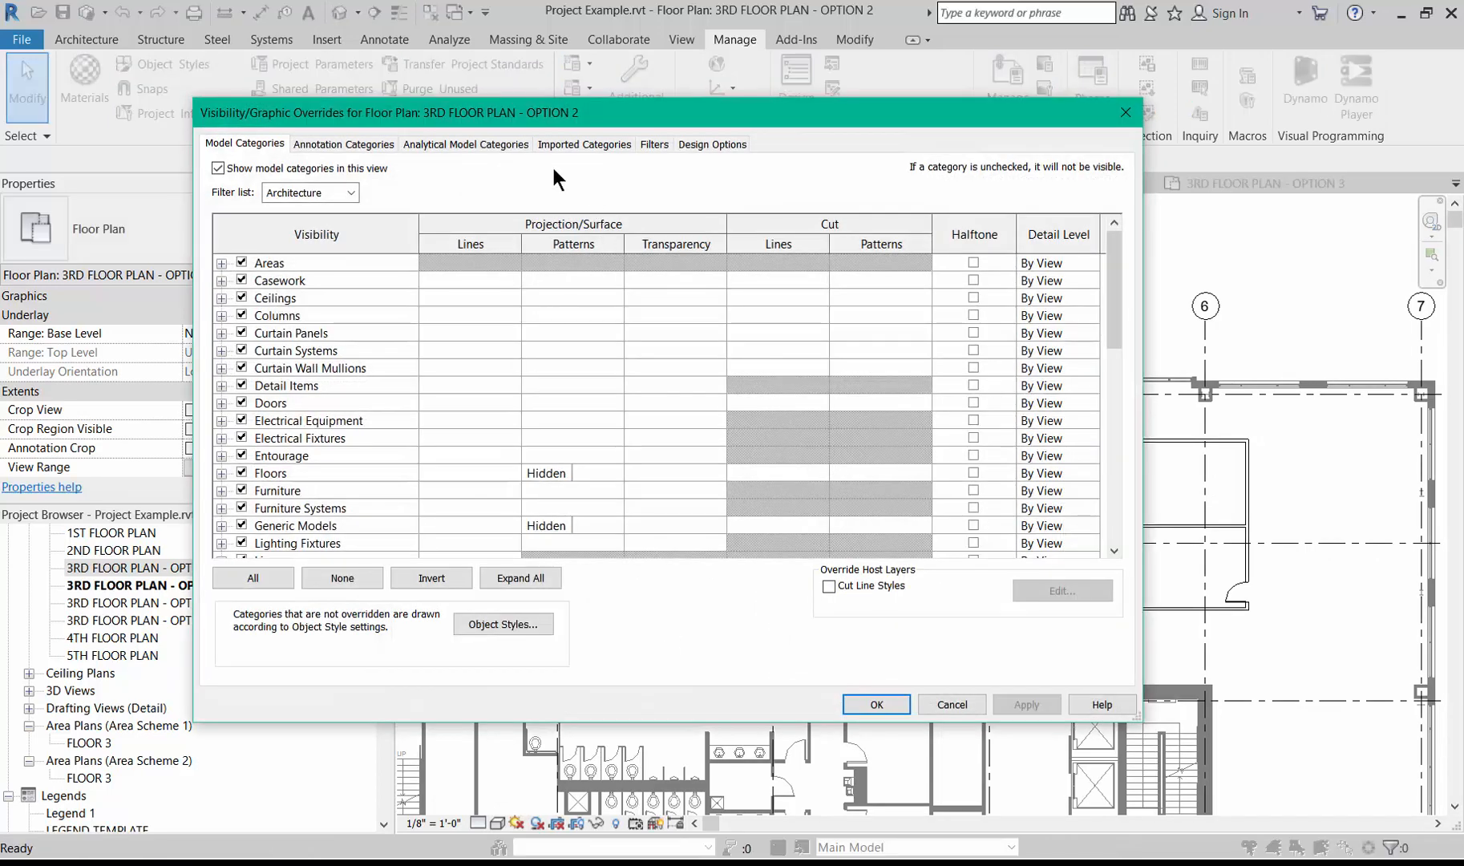
pyautogui.click(706, 143)
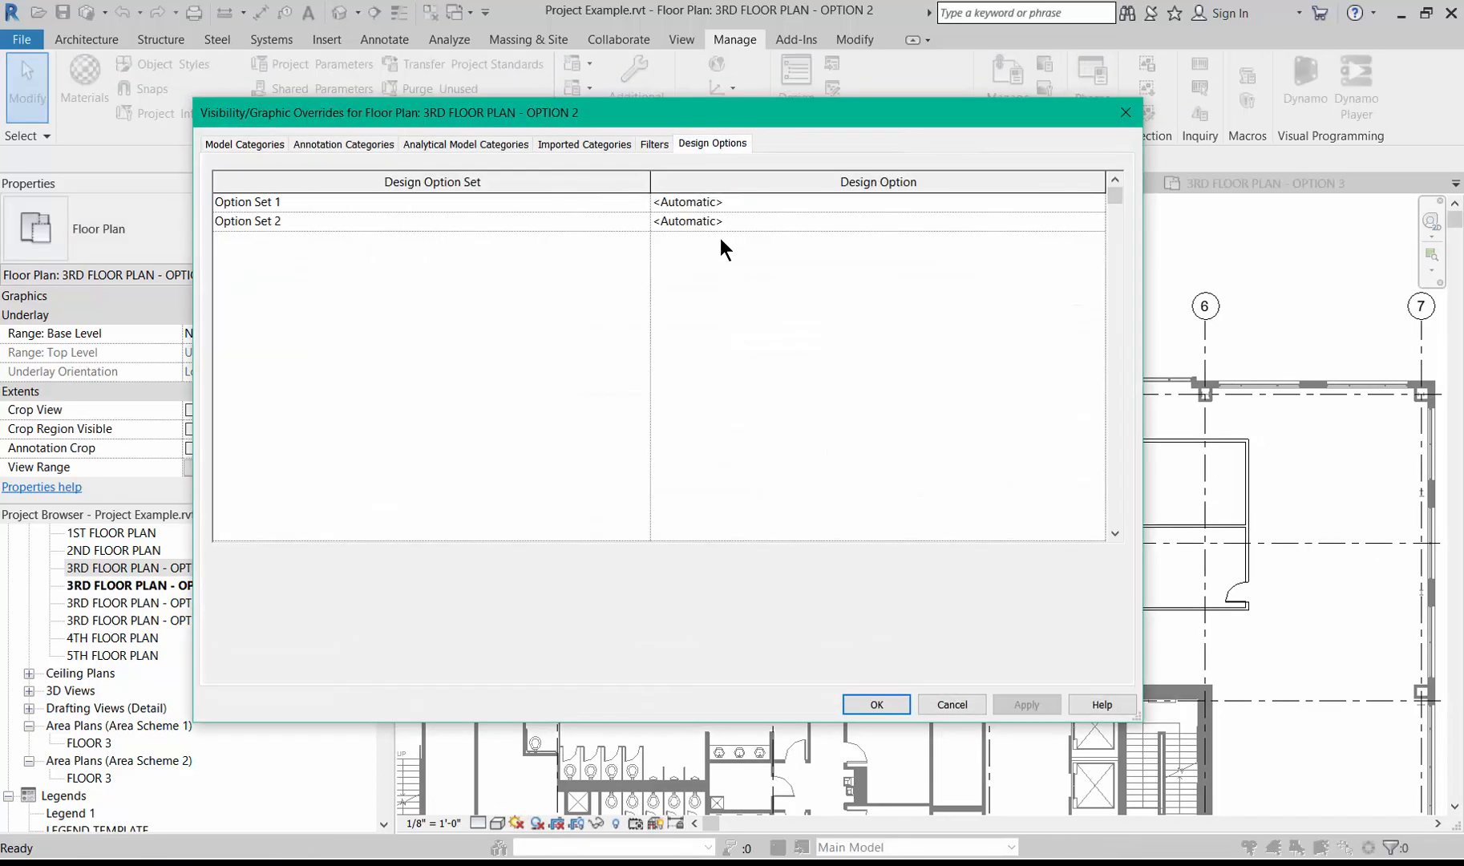
pyautogui.click(1096, 202)
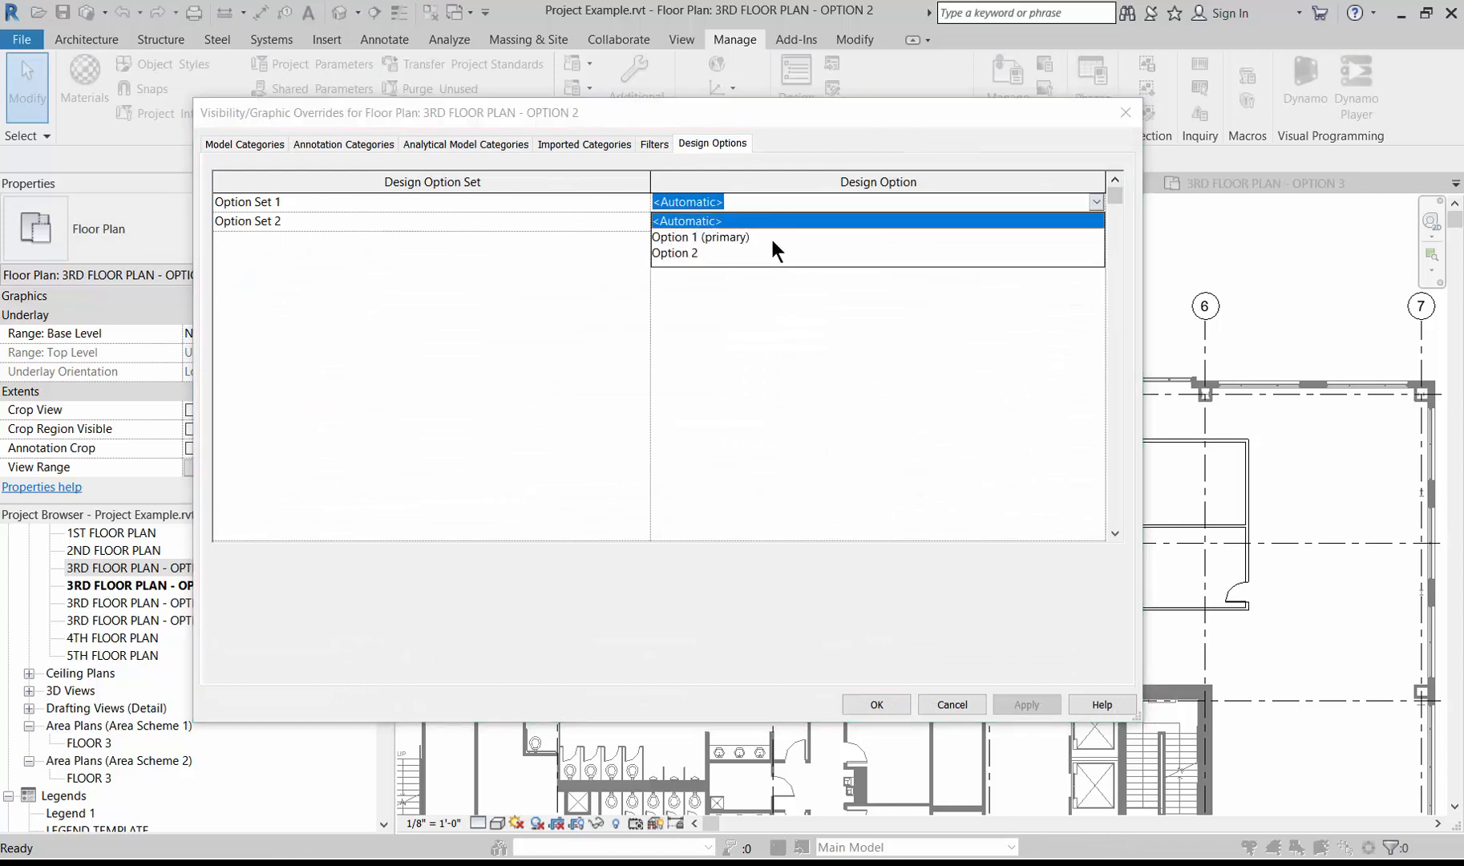
pyautogui.click(683, 238)
pyautogui.click(1096, 221)
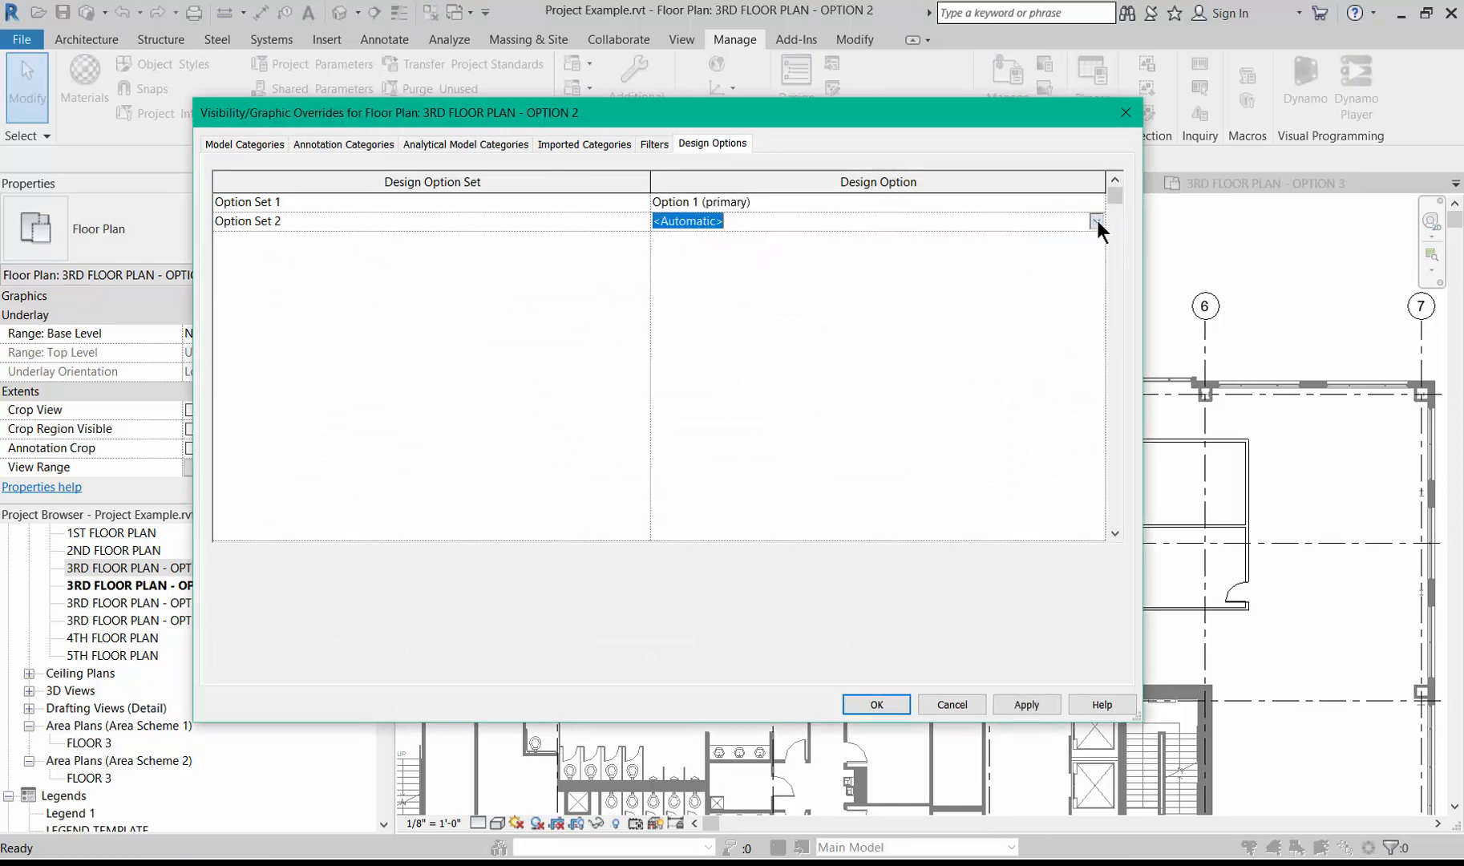
pyautogui.click(1097, 220)
pyautogui.click(691, 273)
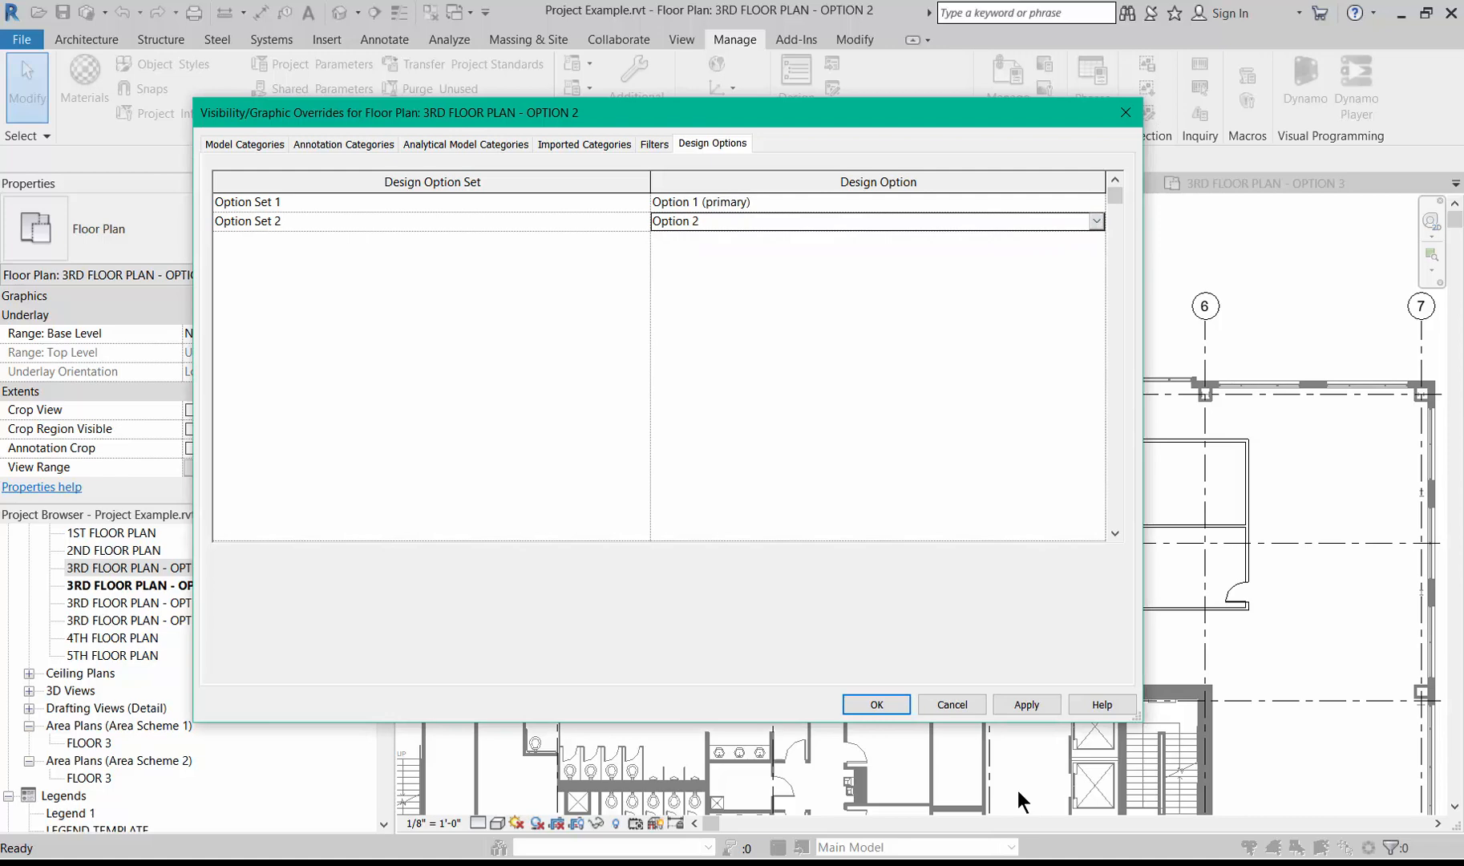
pyautogui.click(881, 702)
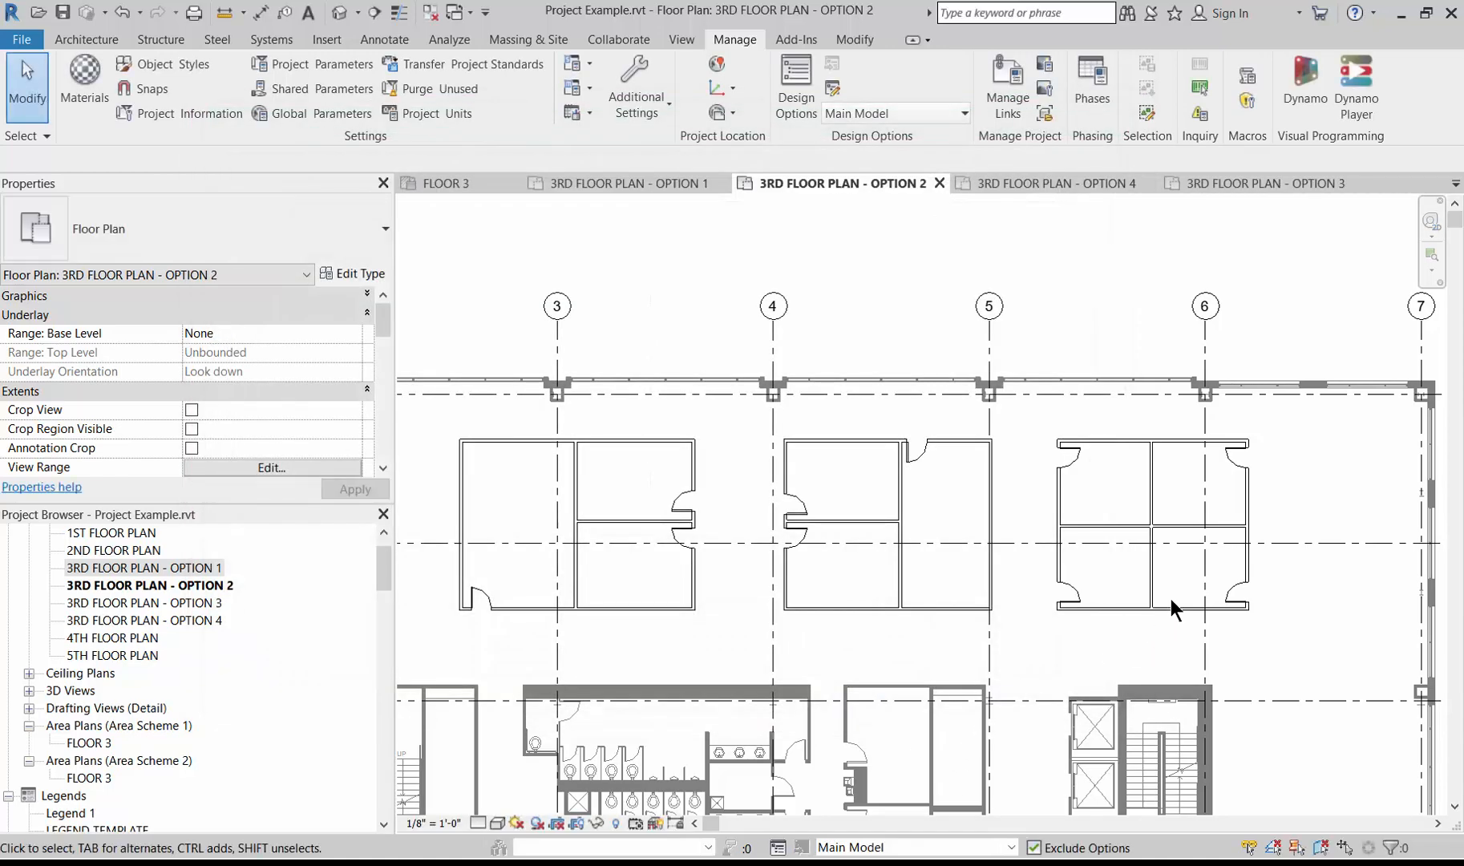
# In the 3RD FLOOR PLAN - OPTION 4 view's visibility overrides, set Option Set 1 to Option 2 and Option Set 2 to Option 1 (primary)
pyautogui.click(1020, 187)
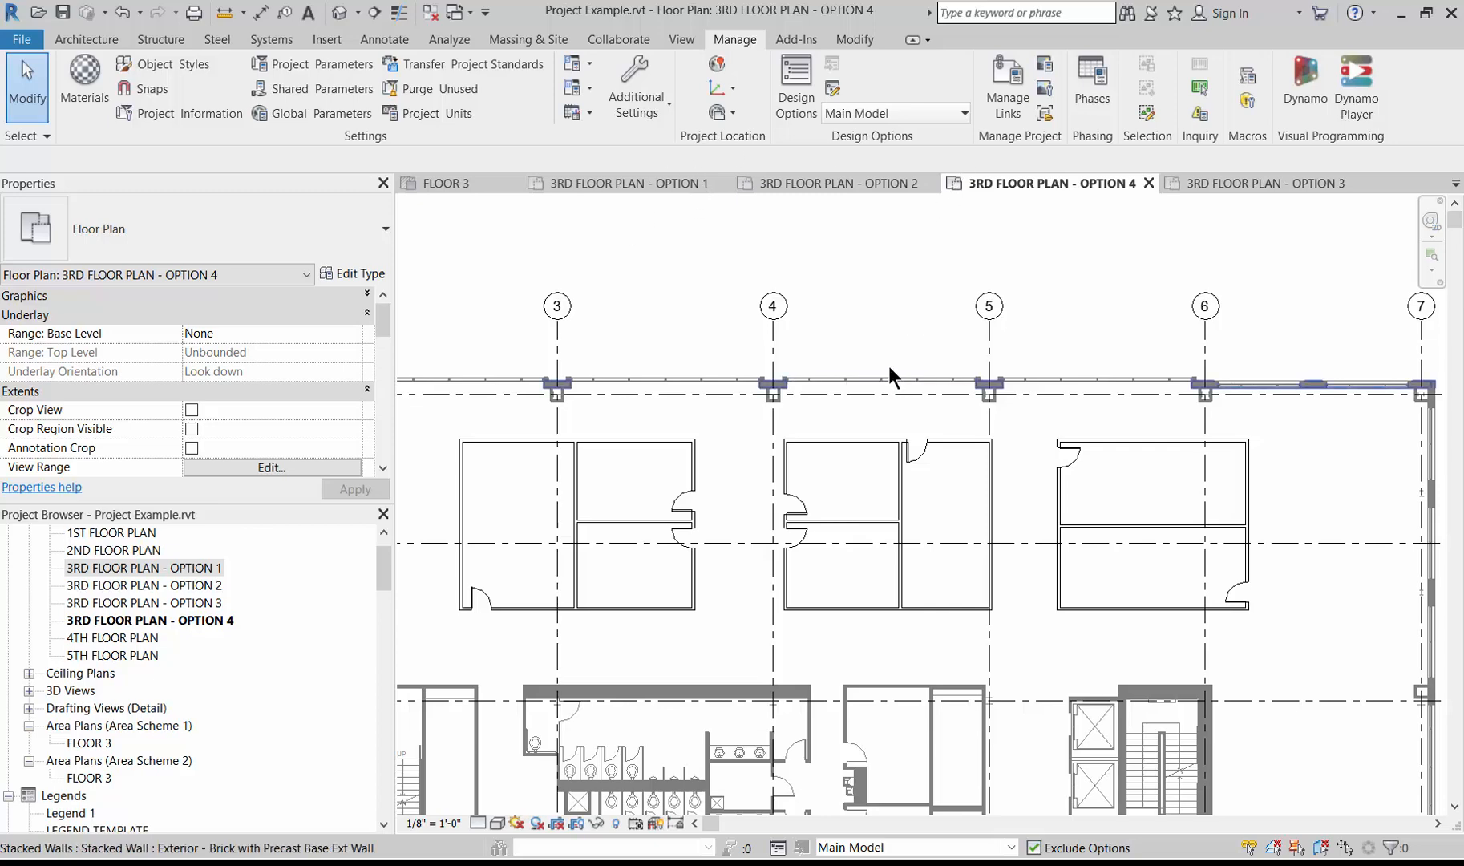
pyautogui.press('v')
pyautogui.press('g')
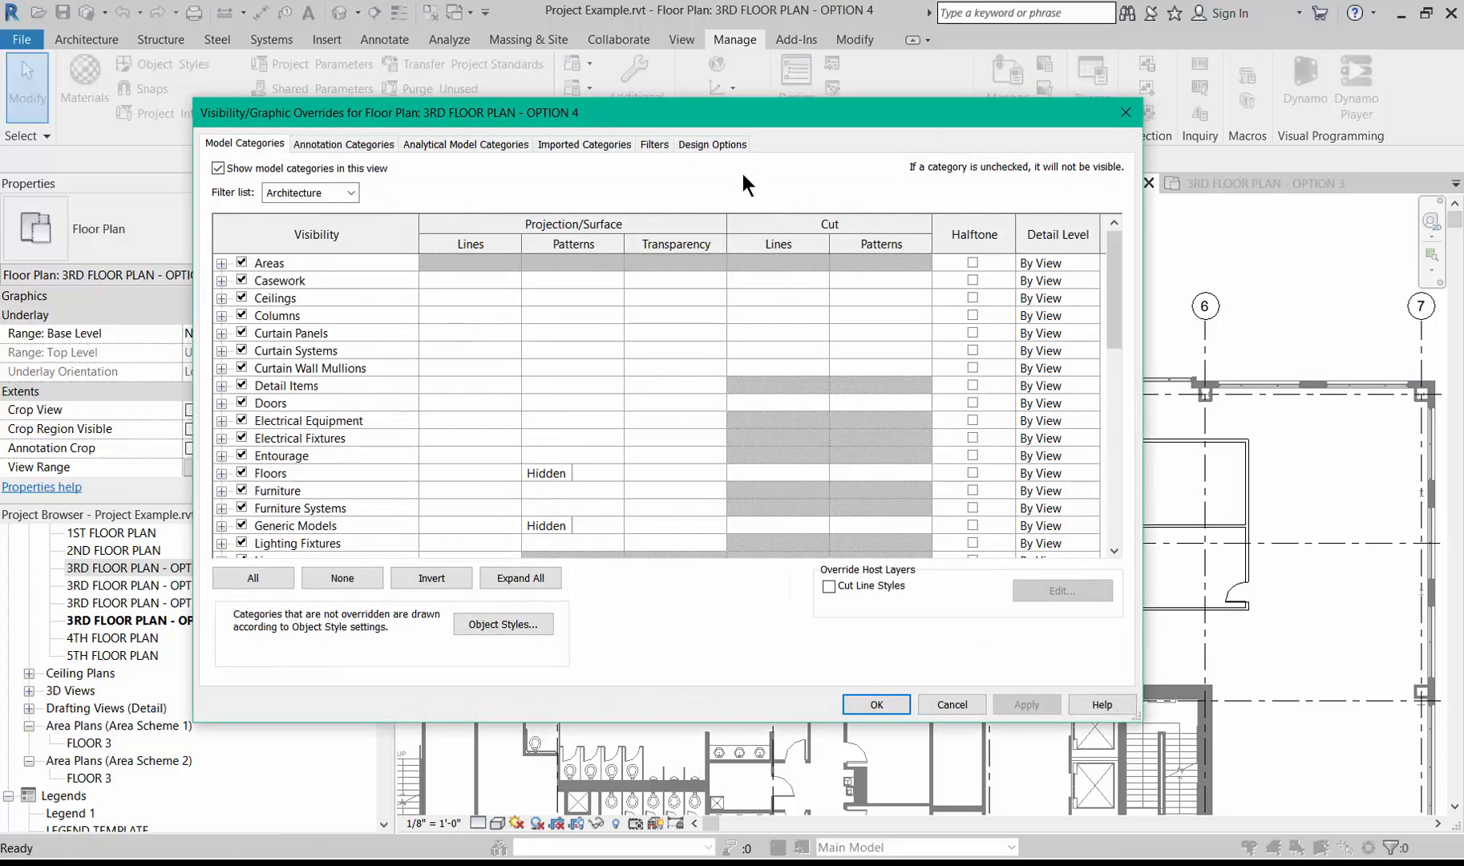
pyautogui.click(717, 143)
pyautogui.click(1094, 201)
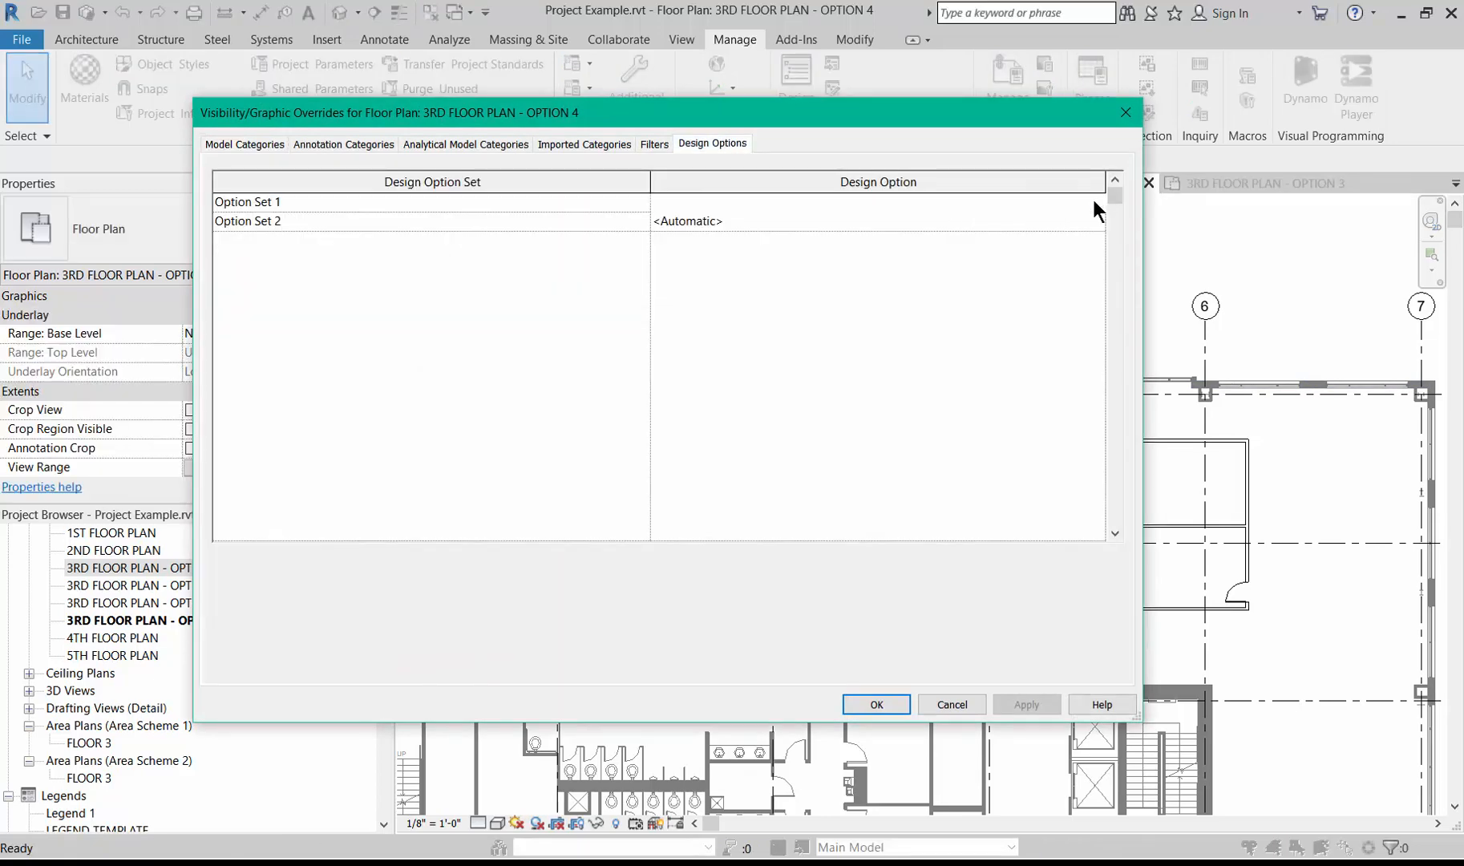
pyautogui.click(1096, 202)
pyautogui.click(746, 251)
pyautogui.click(1093, 221)
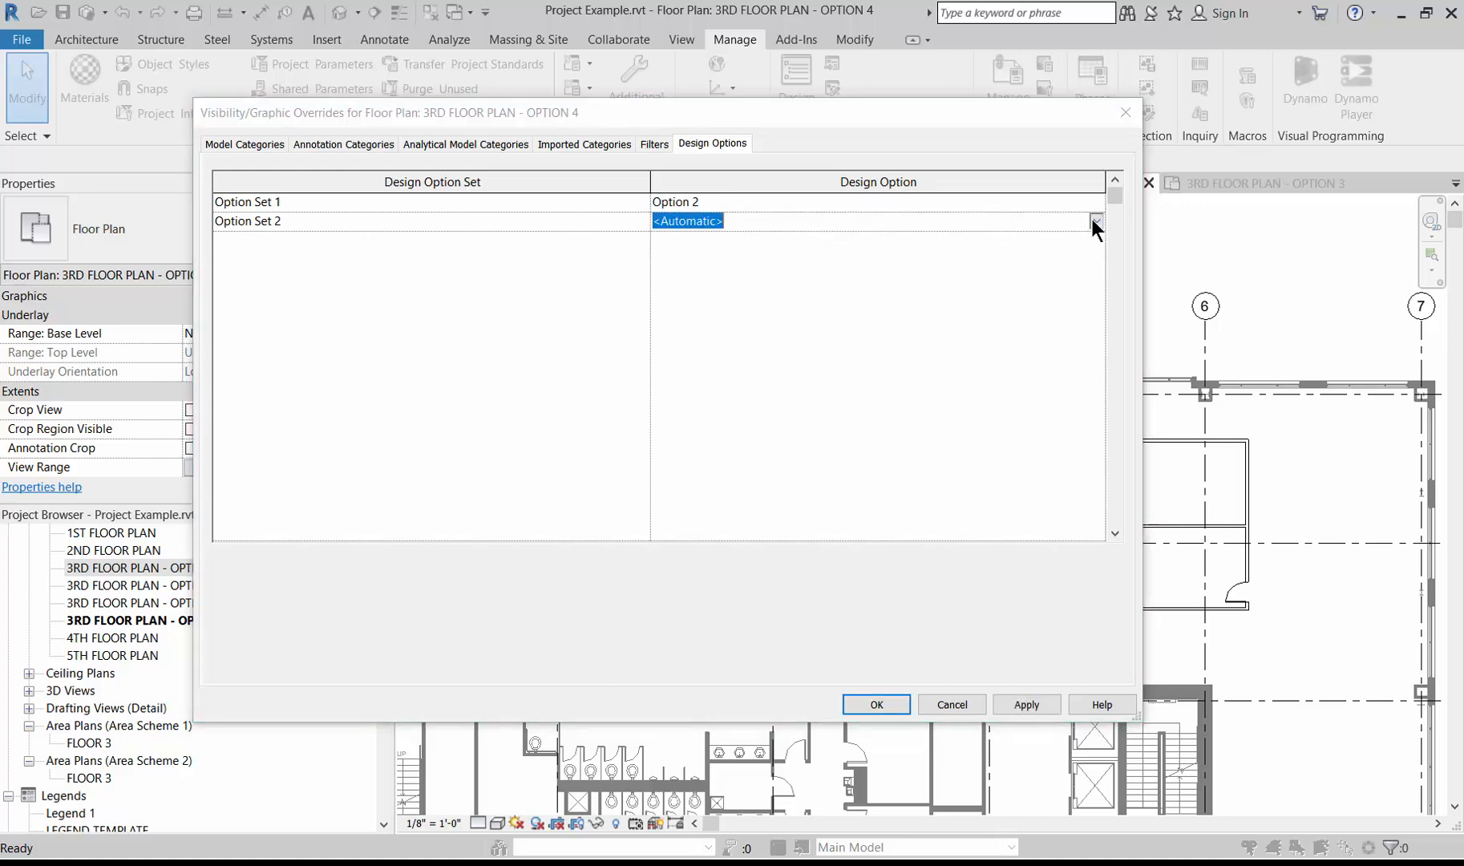
pyautogui.click(1095, 222)
pyautogui.click(685, 255)
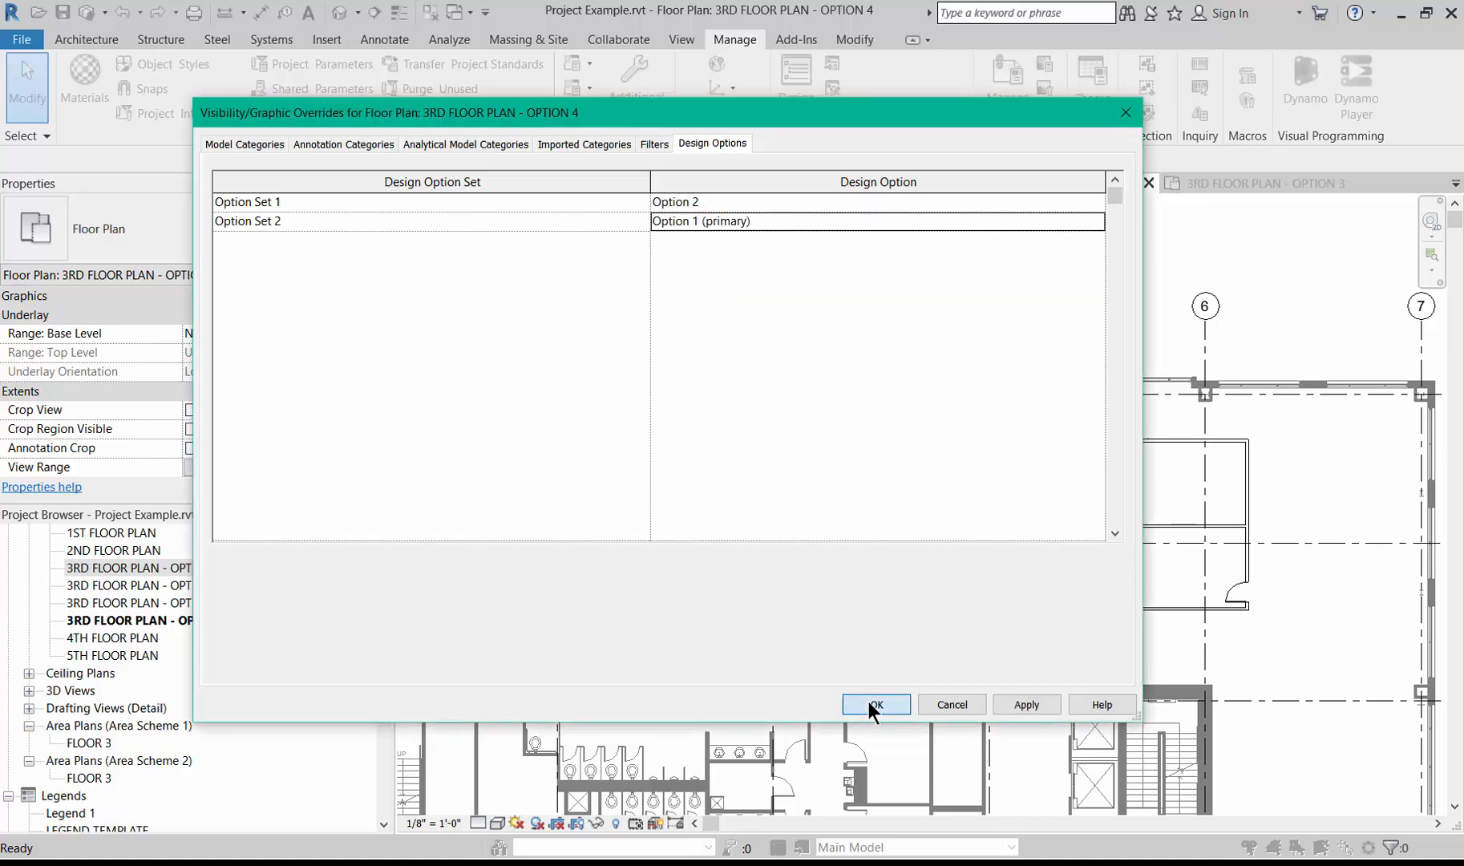
pyautogui.click(868, 703)
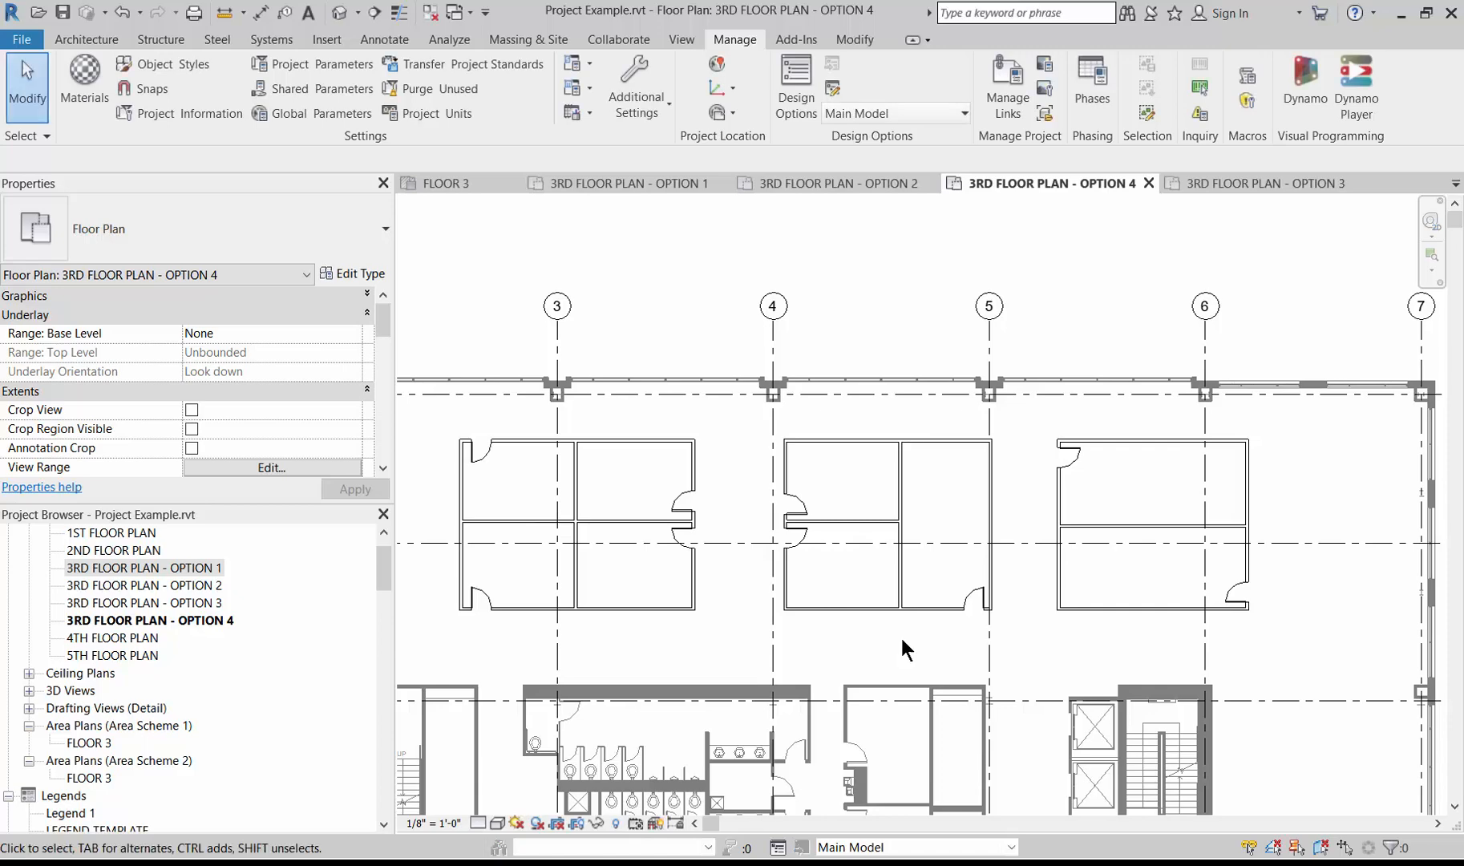
# In the 3RD FLOOR PLAN - OPTION 3 view's visibility overrides, set both Option Set 1 and Option Set 2 to Option 2
pyautogui.click(1216, 184)
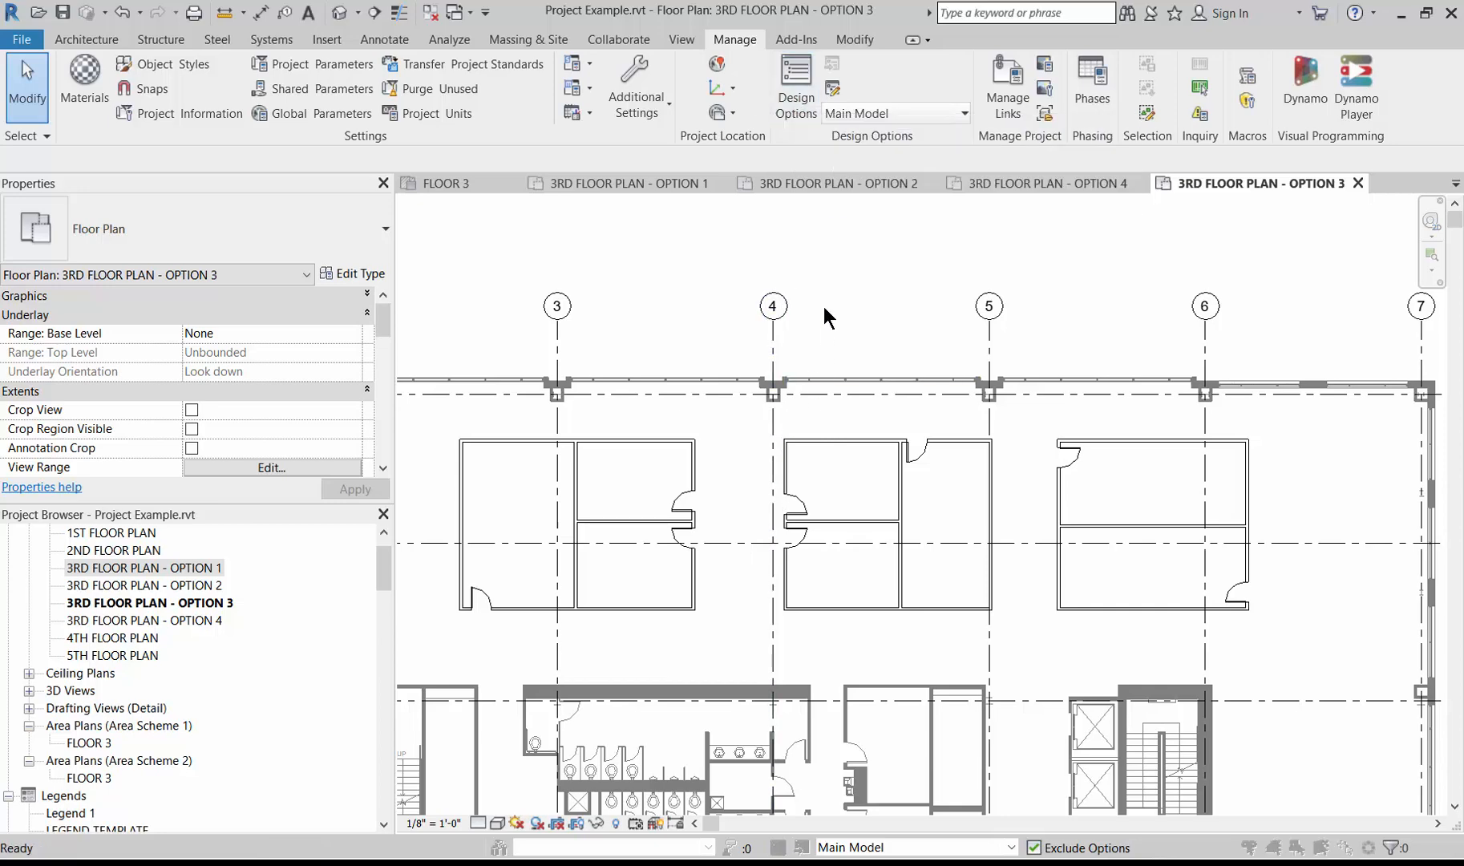
pyautogui.press('v')
pyautogui.press('g')
pyautogui.click(708, 144)
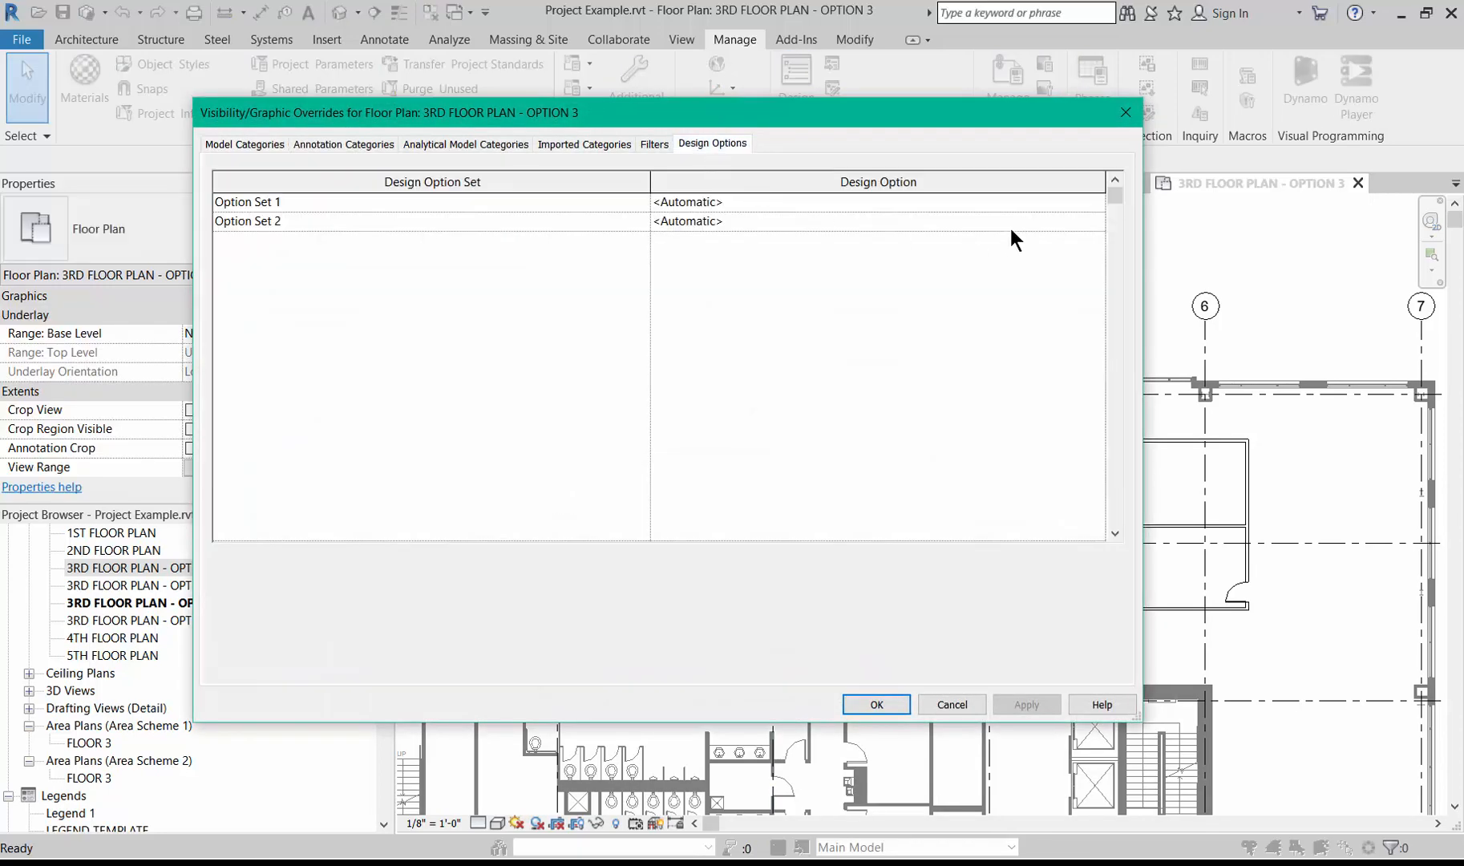
pyautogui.click(1090, 202)
pyautogui.click(1096, 203)
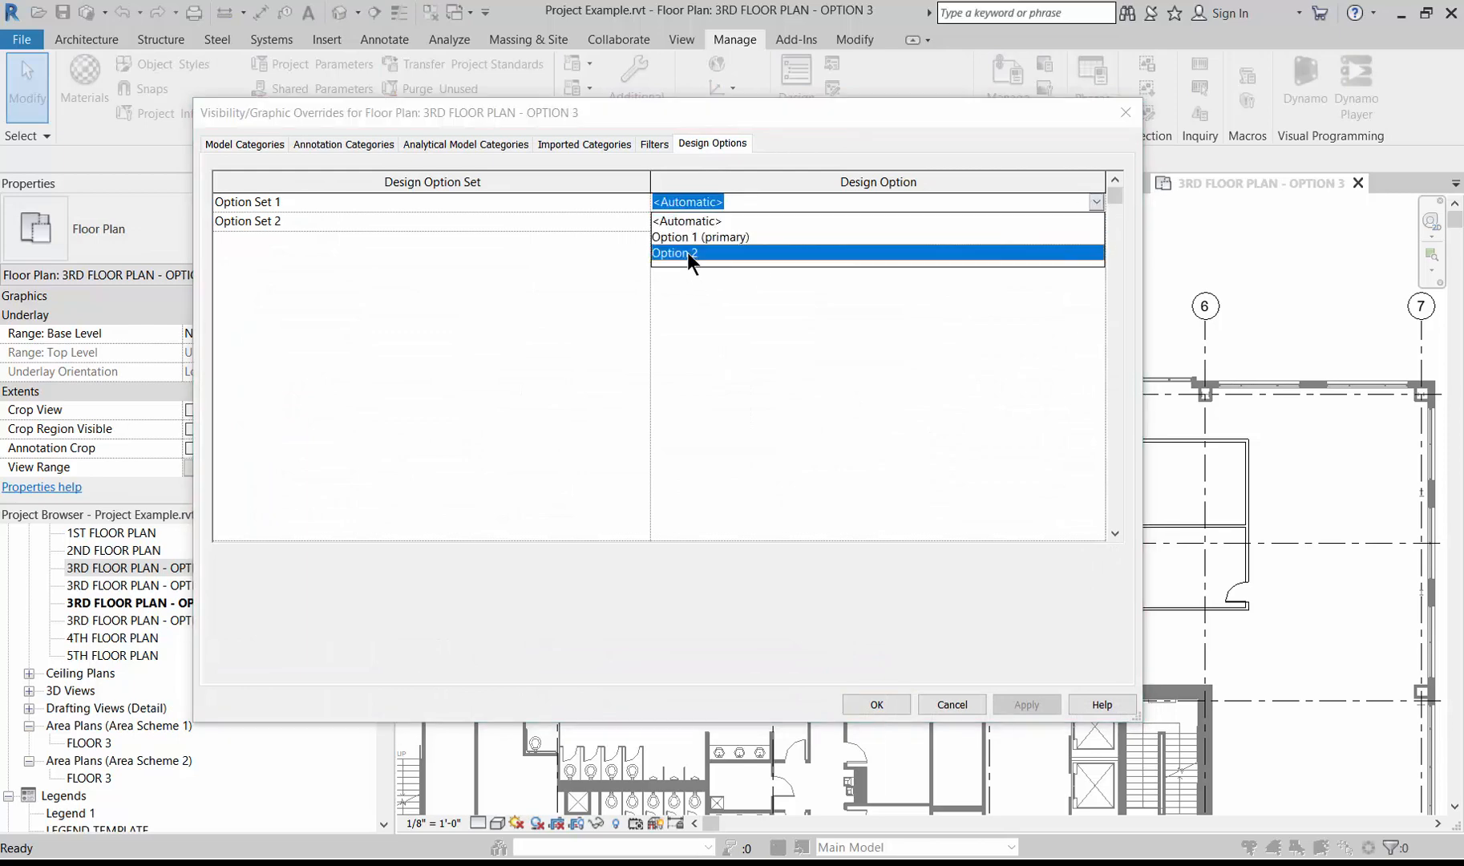
pyautogui.click(687, 253)
pyautogui.click(1092, 221)
pyautogui.click(1096, 221)
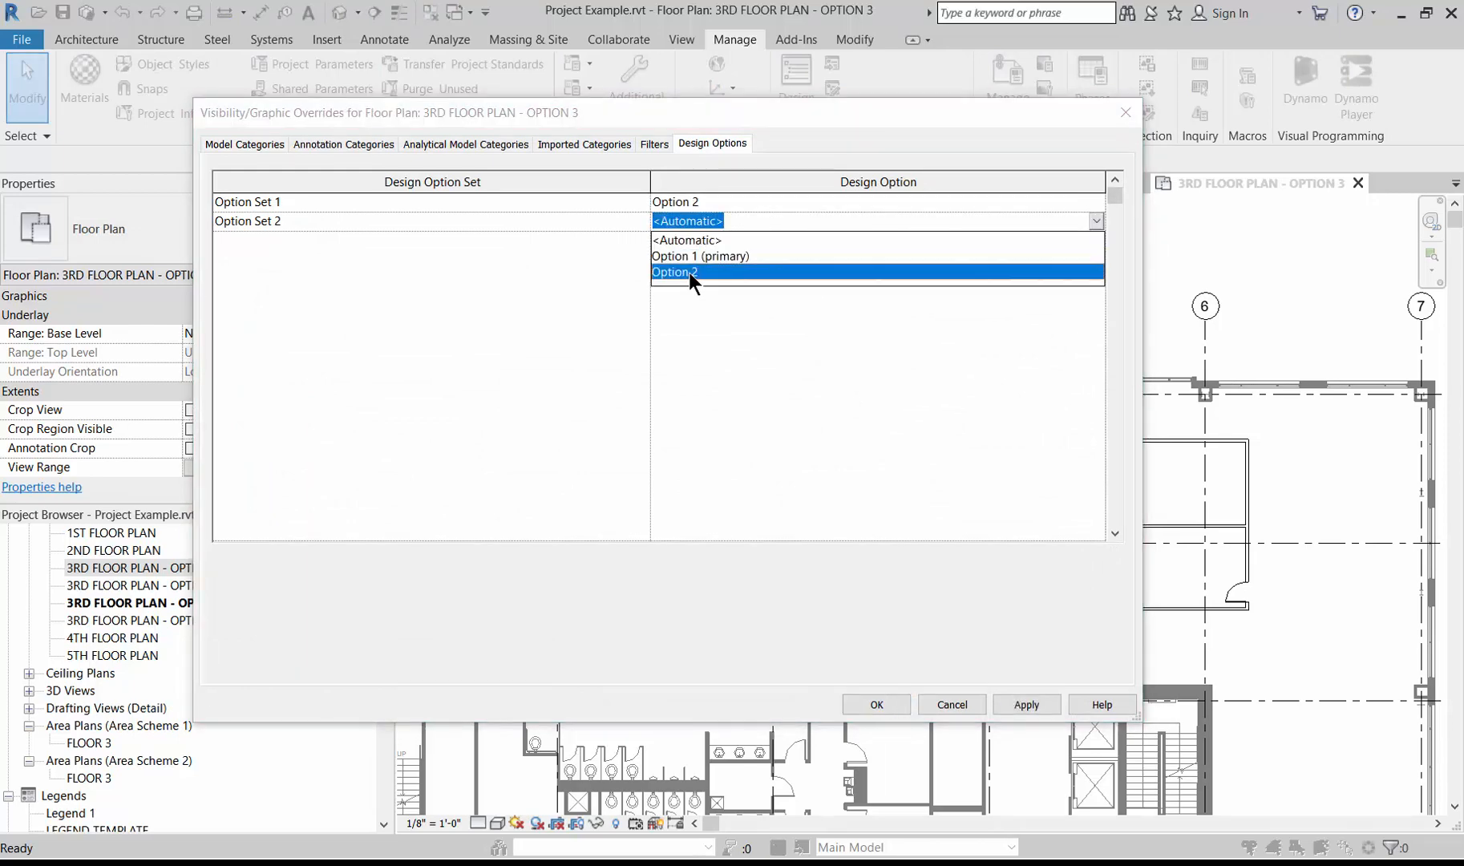
pyautogui.click(689, 273)
pyautogui.click(880, 704)
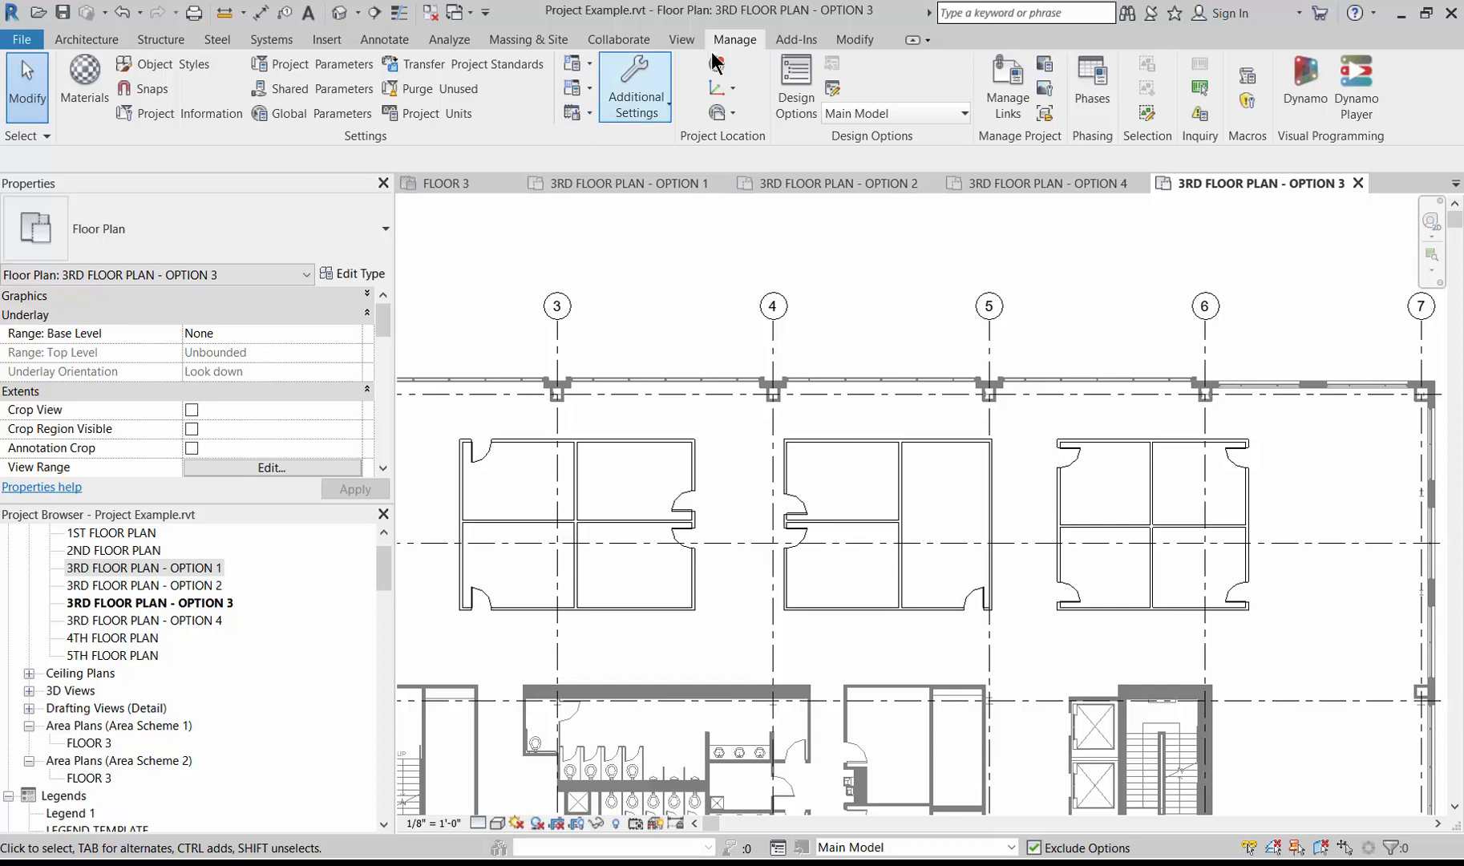
# Tile the open views and frame the floor layout in each one to compare the four option plans side by side
pyautogui.click(686, 38)
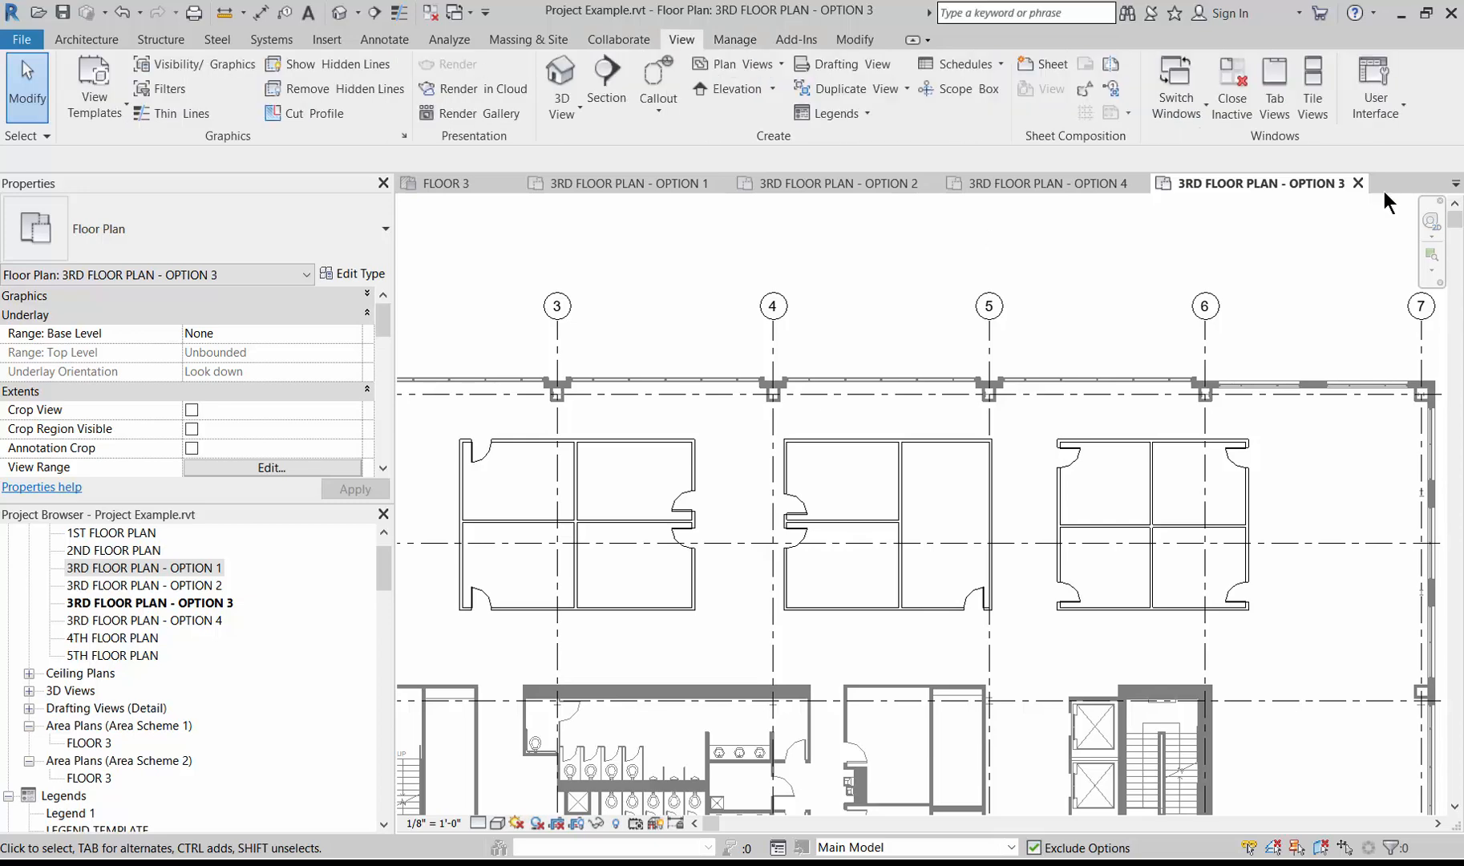
pyautogui.click(1303, 112)
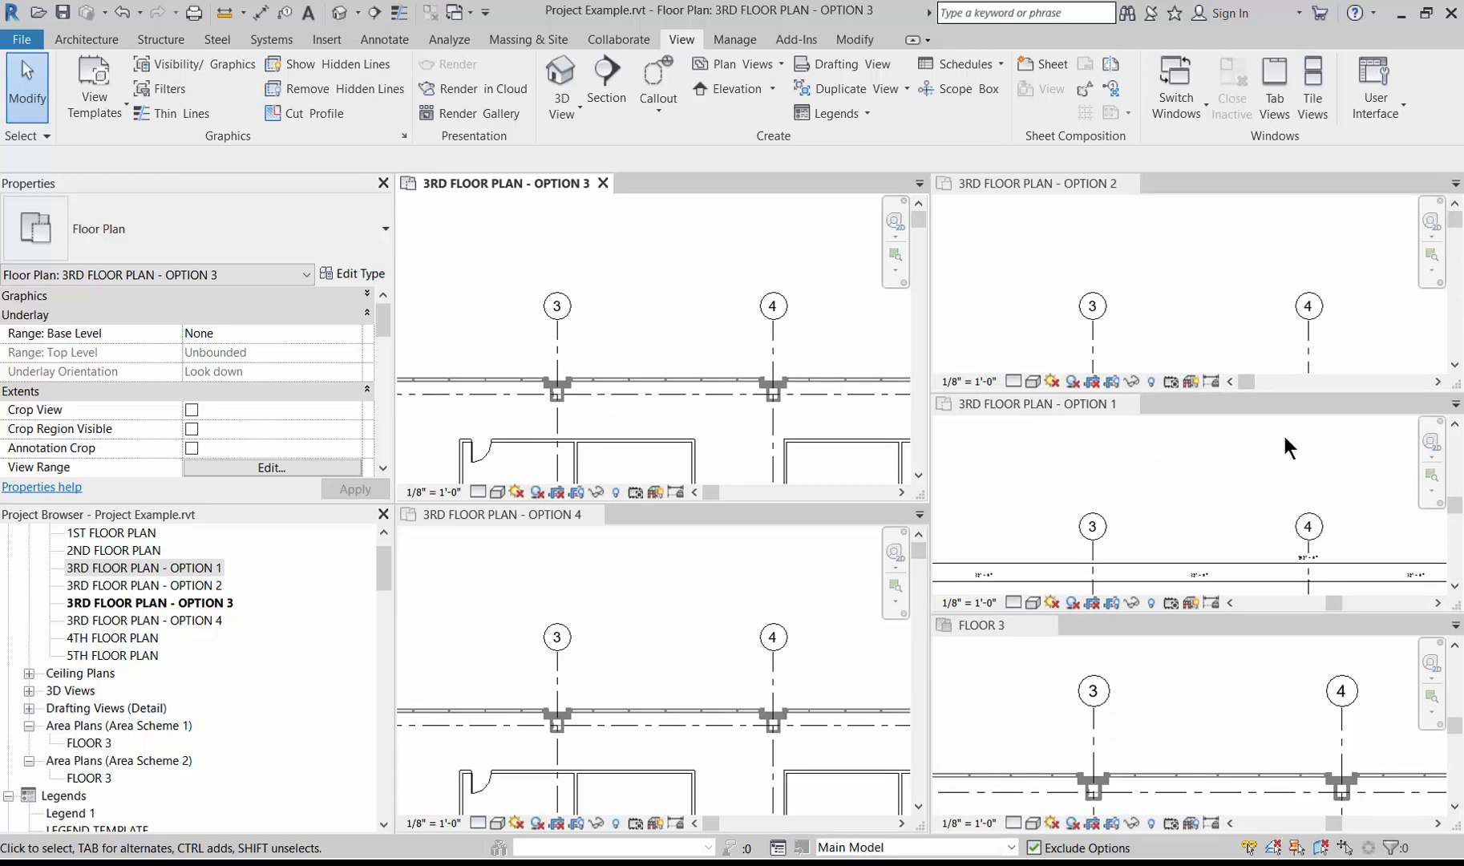
pyautogui.scroll(-3, 575, 307)
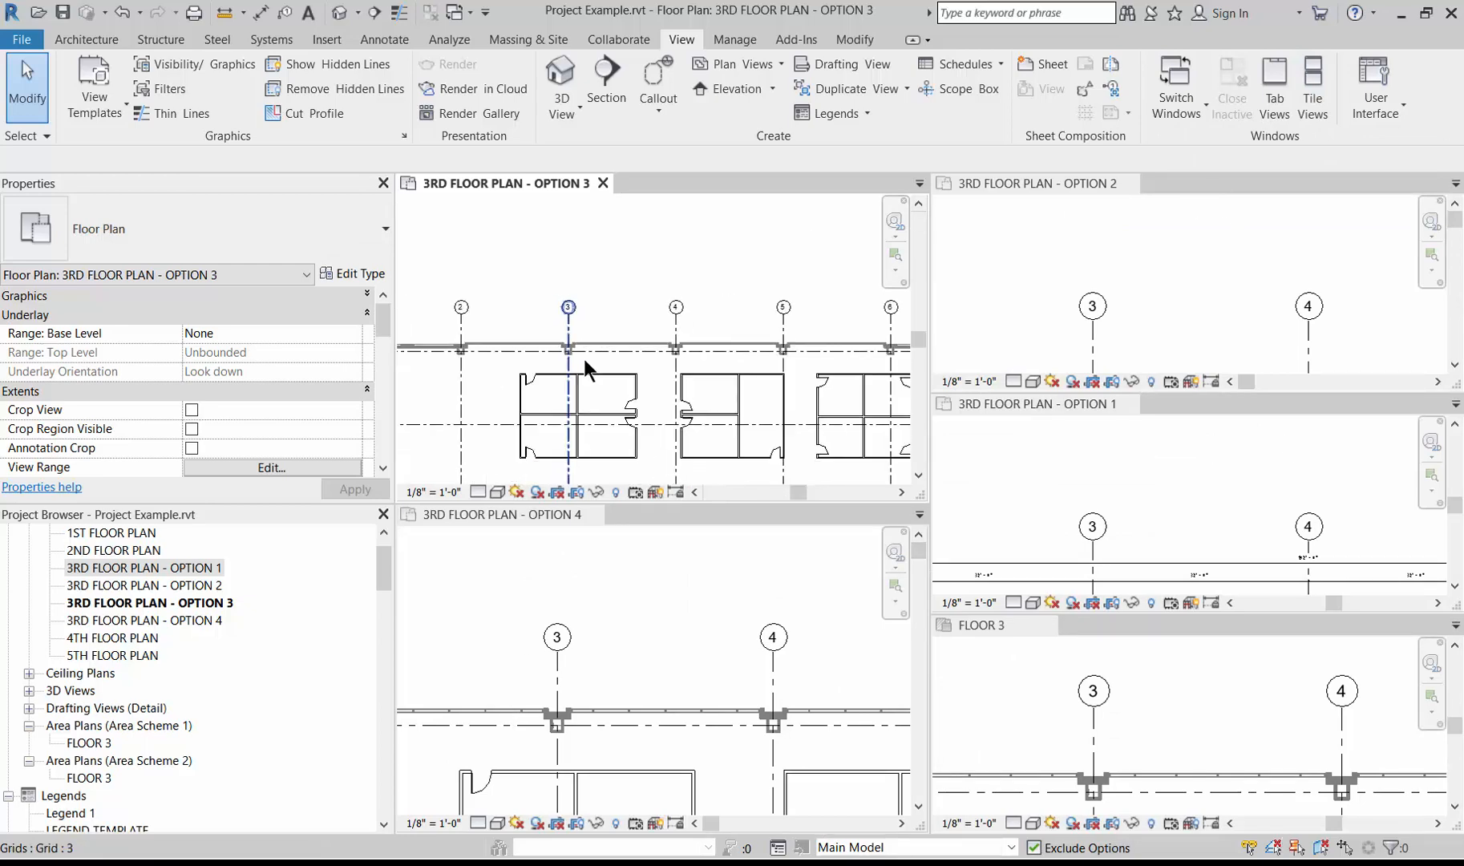
pyautogui.click(640, 607)
pyautogui.scroll(-3, 626, 557)
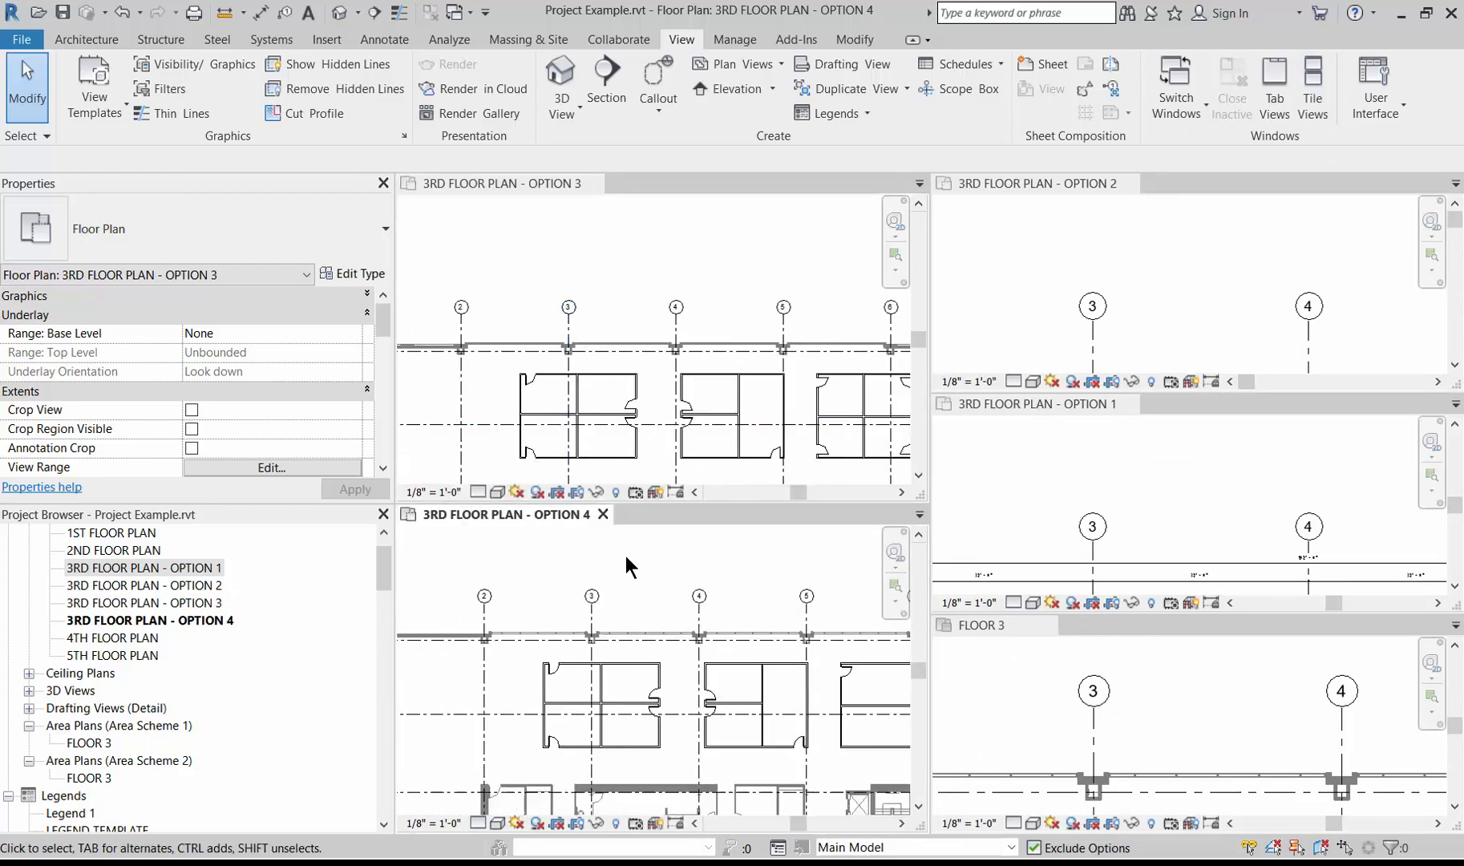
pyautogui.scroll(-2, 625, 556)
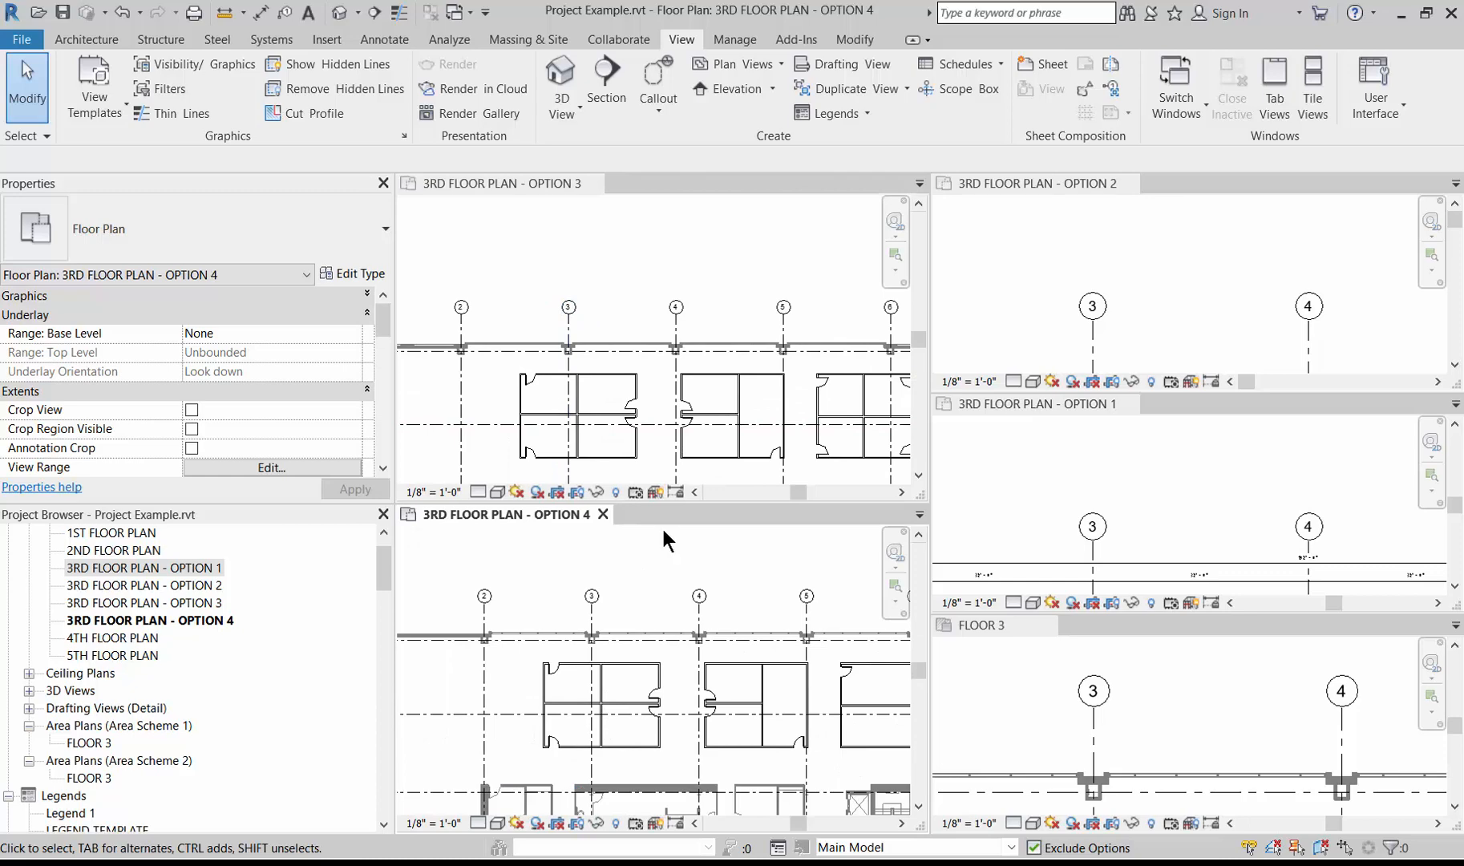
pyautogui.click(1163, 296)
pyautogui.scroll(-2, 1163, 296)
pyautogui.scroll(-4, 1162, 294)
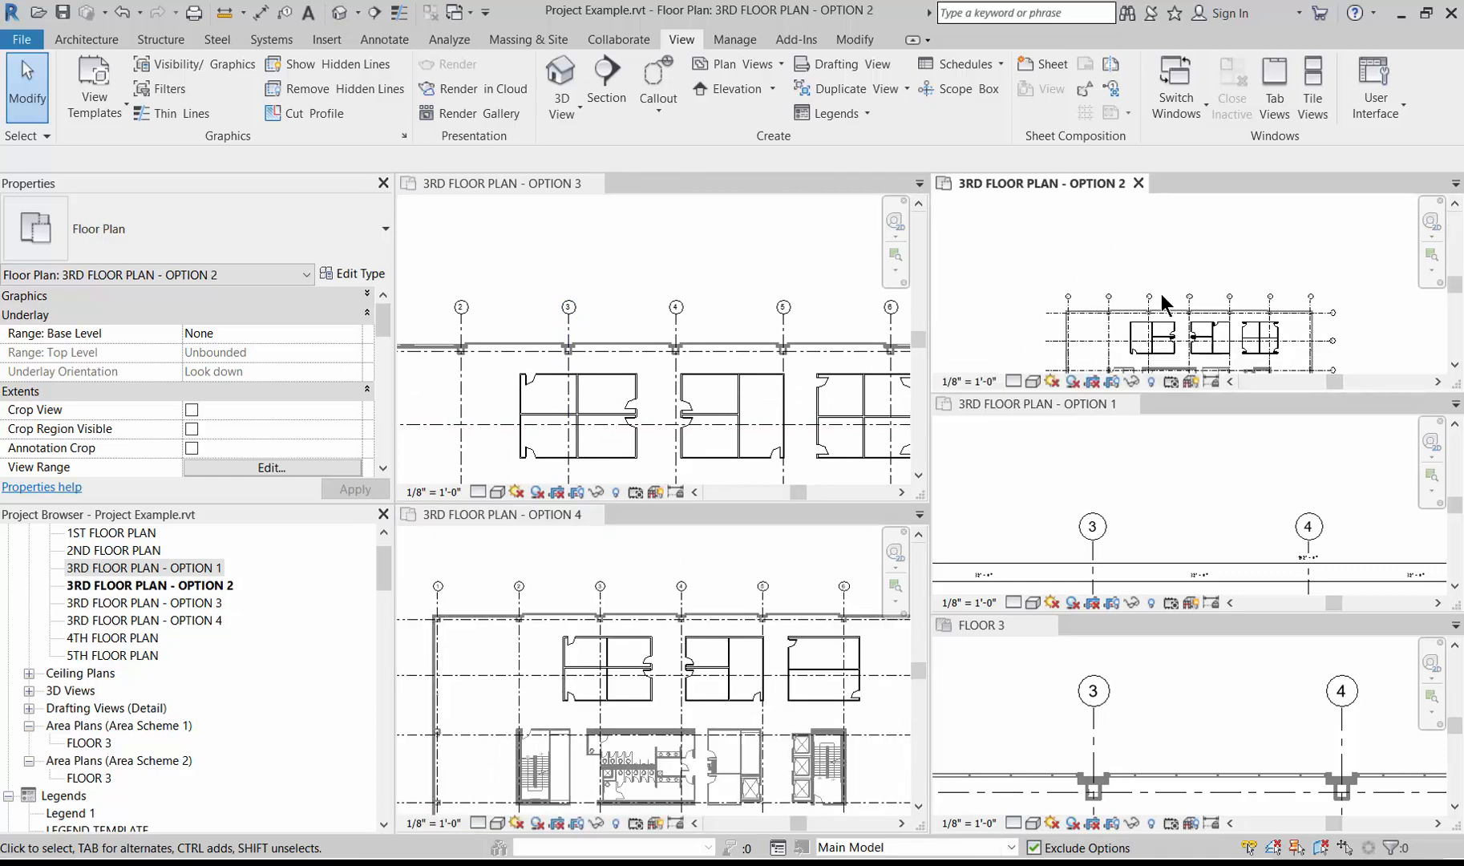
pyautogui.click(1200, 451)
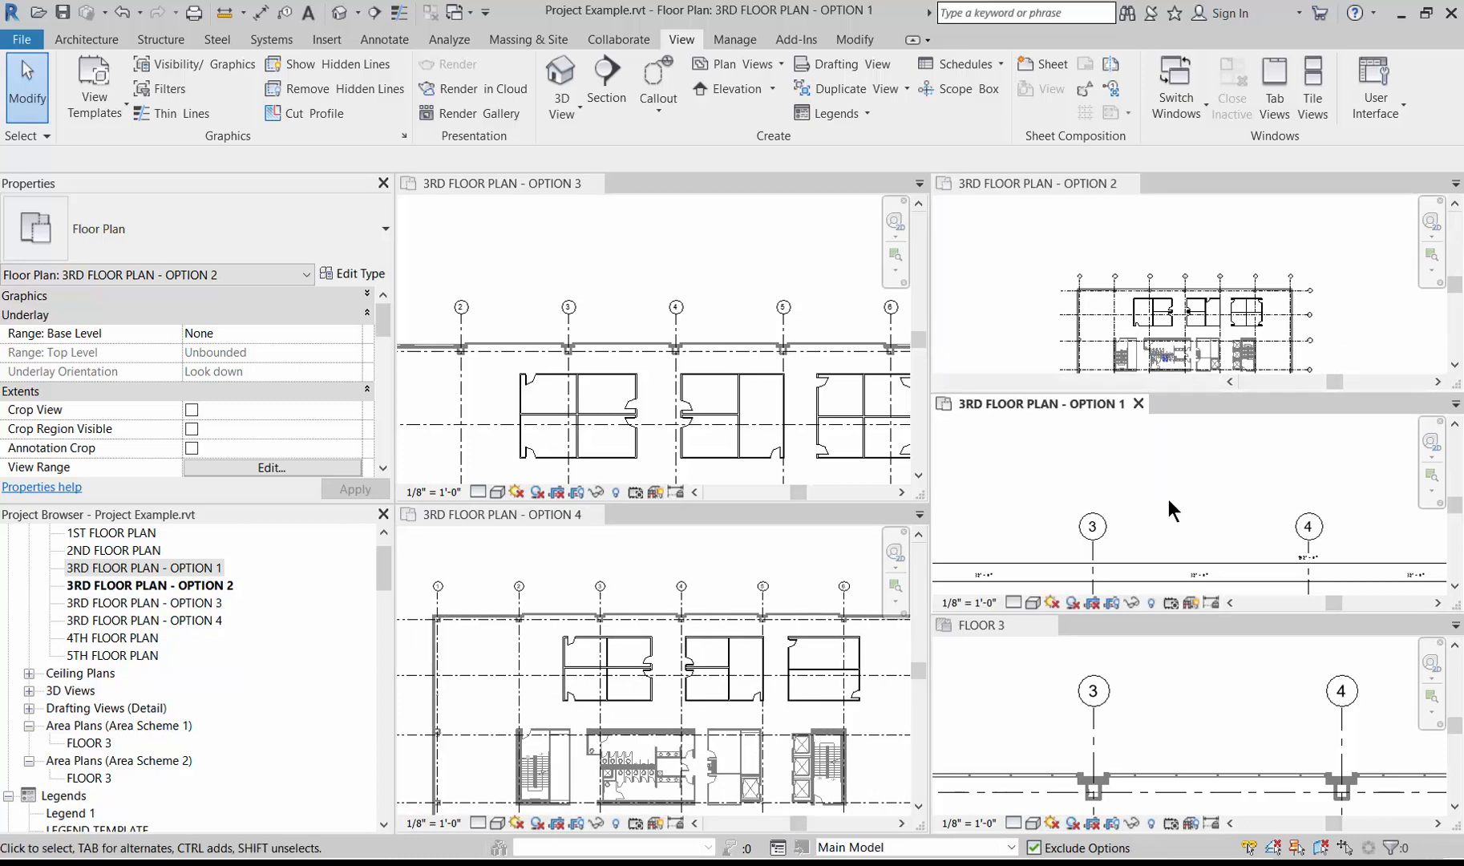
pyautogui.scroll(-3, 1157, 486)
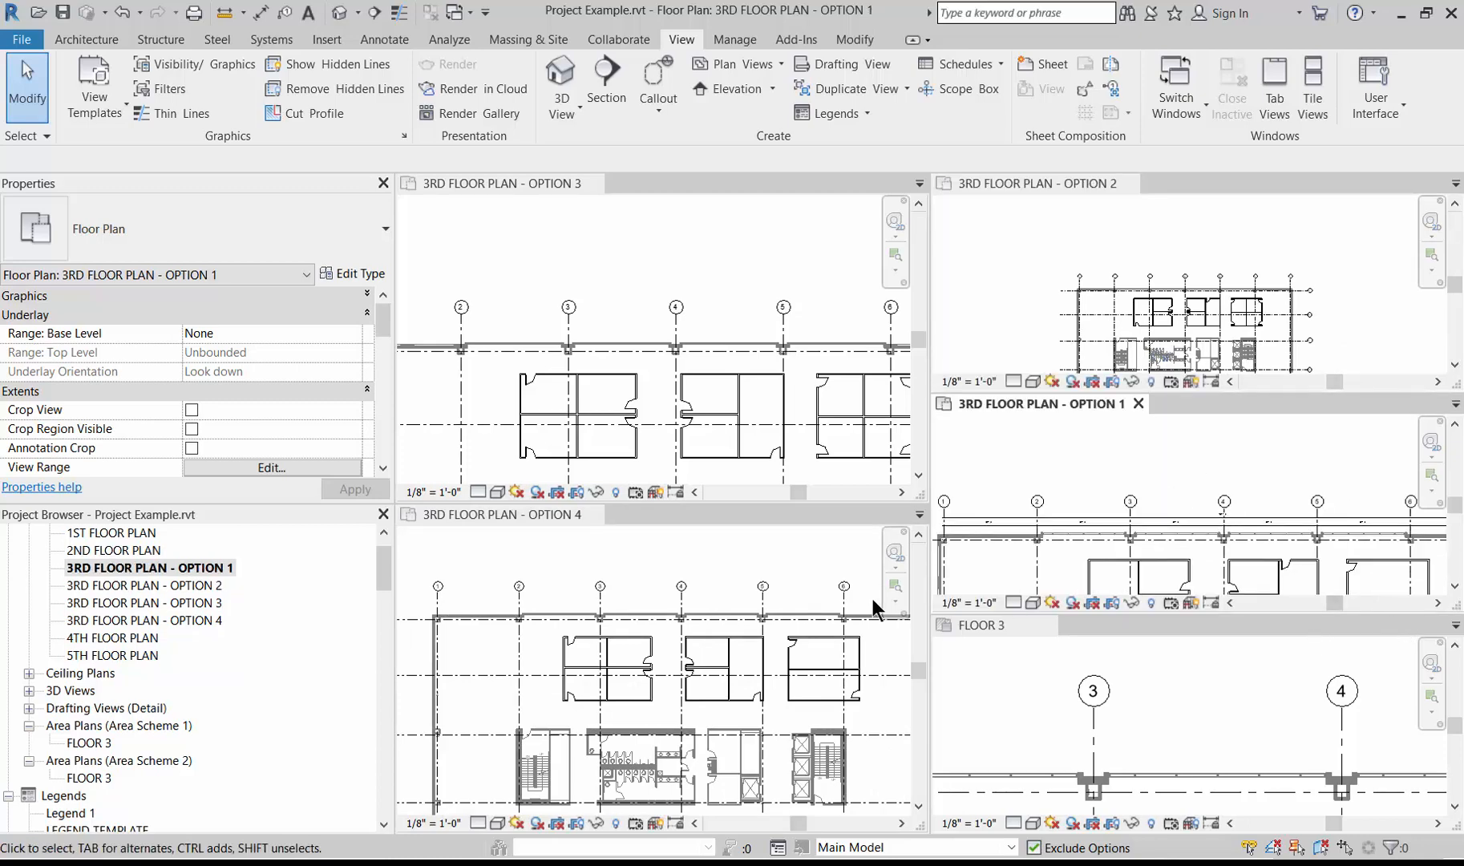
pyautogui.scroll(-3, 1059, 458)
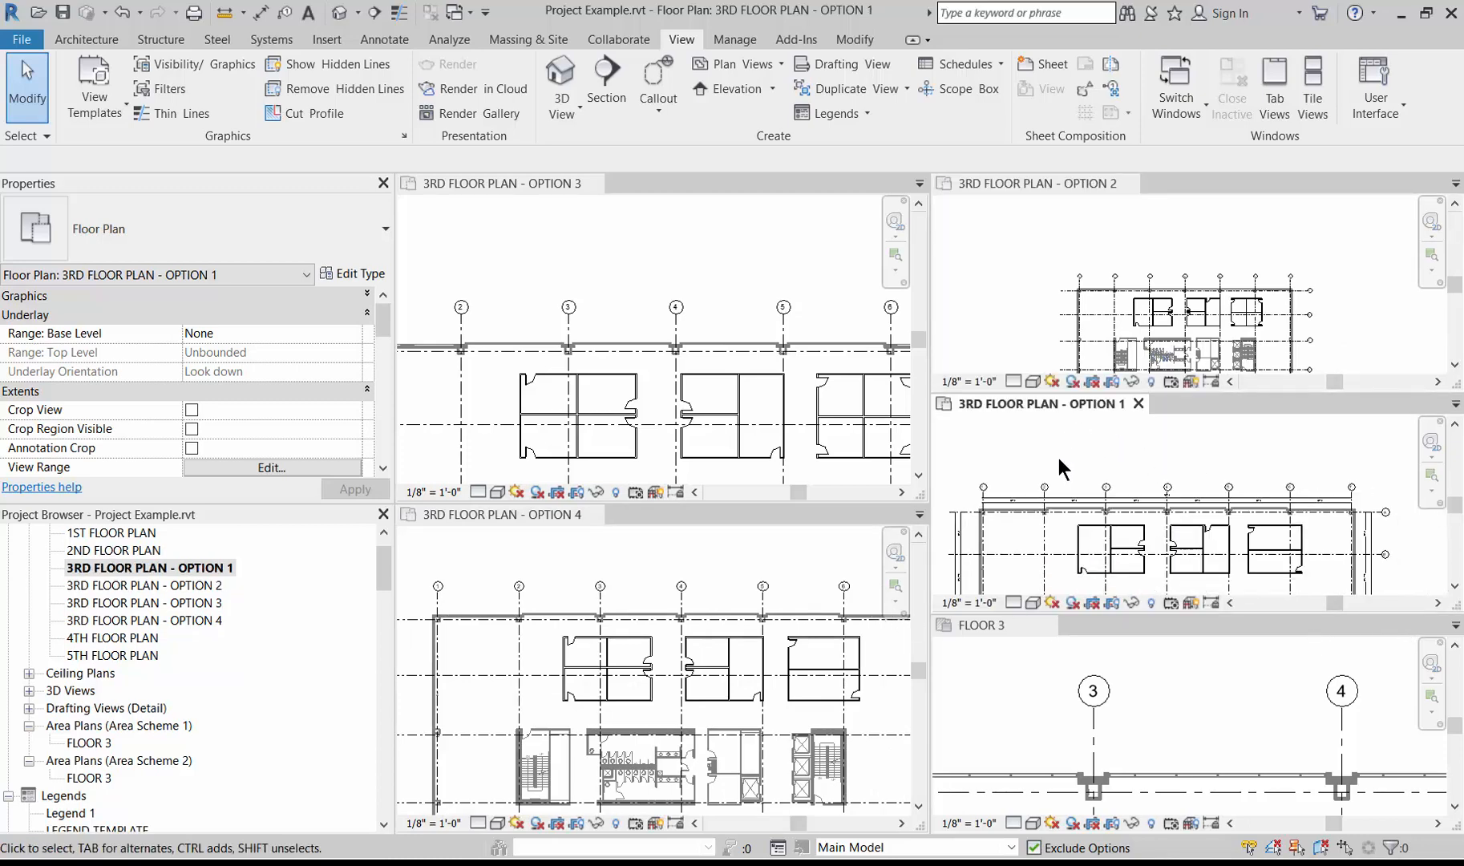
pyautogui.scroll(2, 1095, 562)
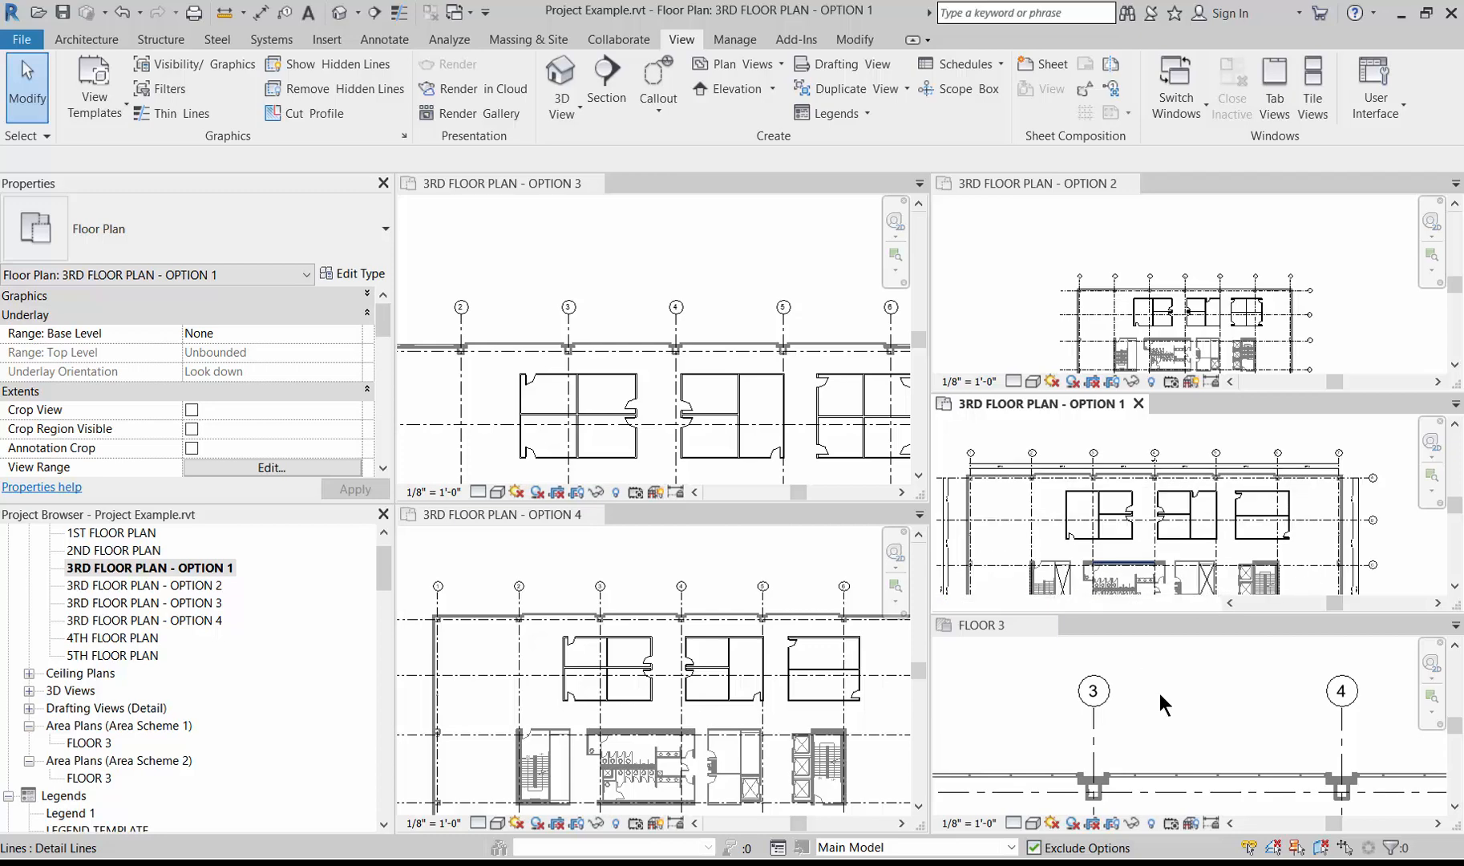
pyautogui.click(1158, 690)
pyautogui.scroll(-4, 1123, 675)
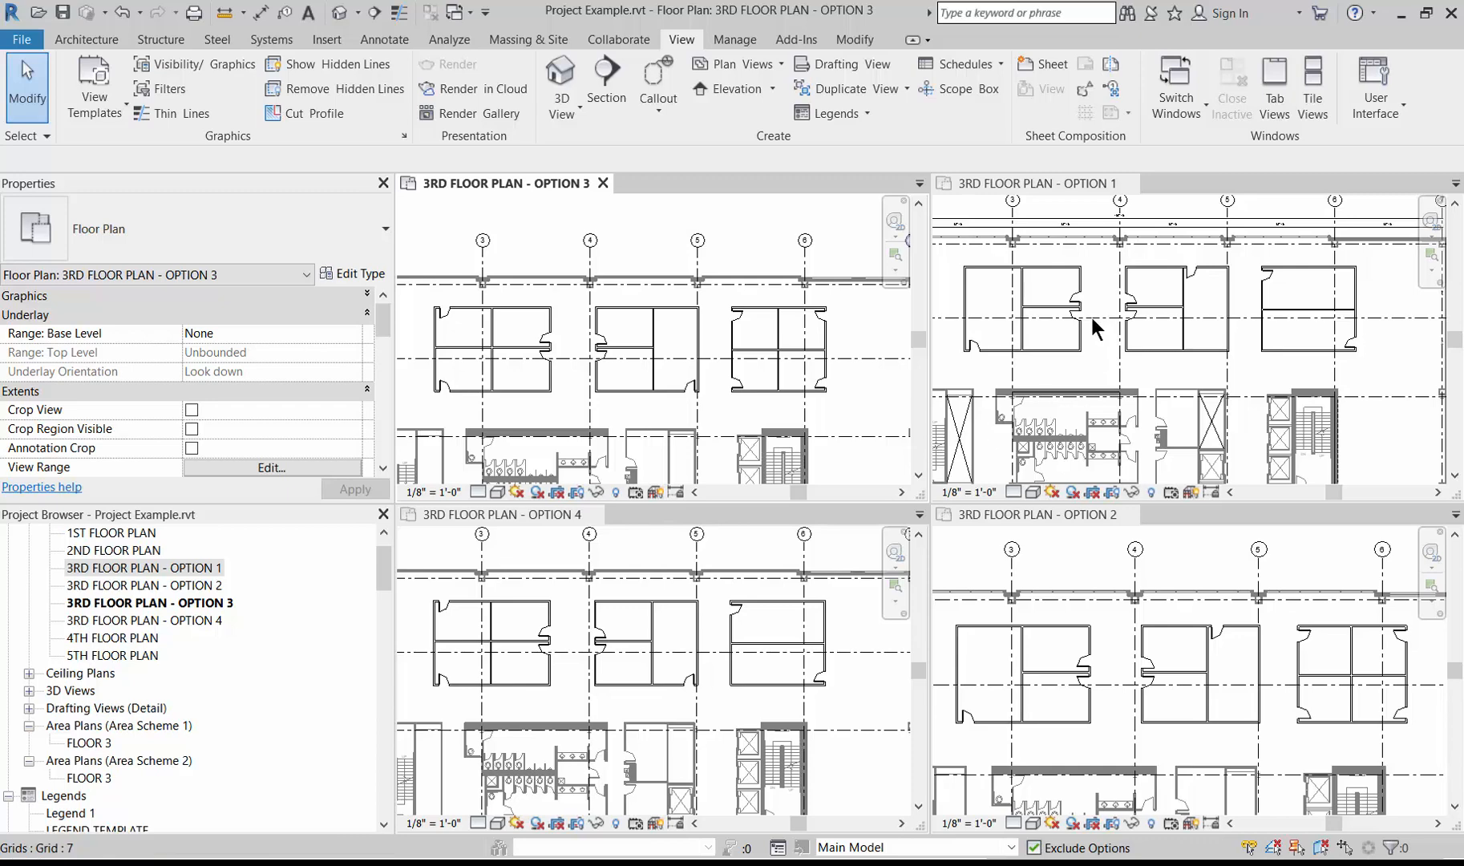
# Return the tiled views to a tabbed layout with the whole 3RD FLOOR PLAN - OPTION 3 plan in view
pyautogui.click(1270, 117)
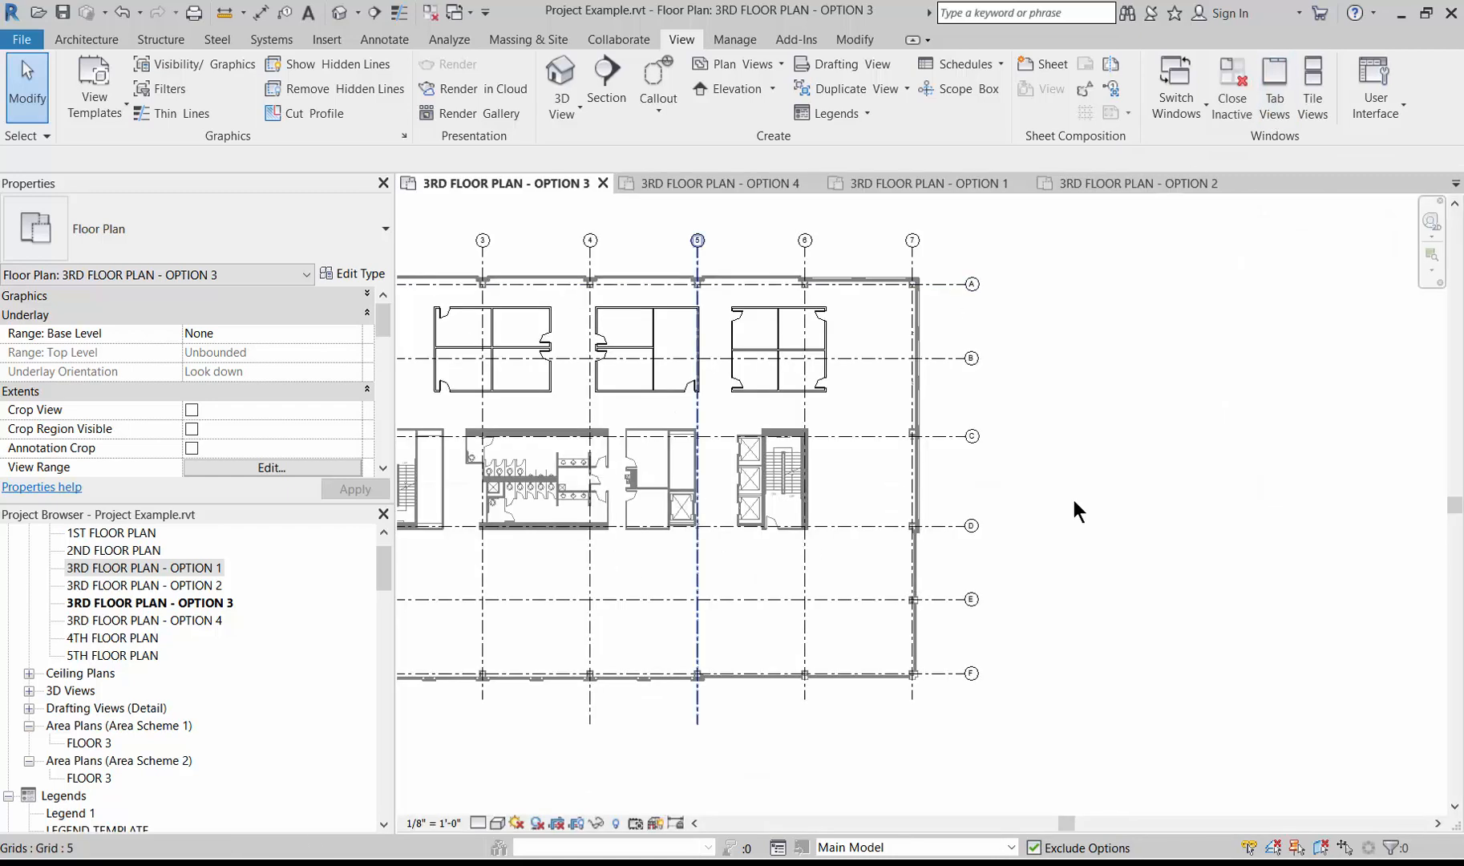
pyautogui.scroll(-1, 1308, 458)
pyautogui.scroll(1, 222, 642)
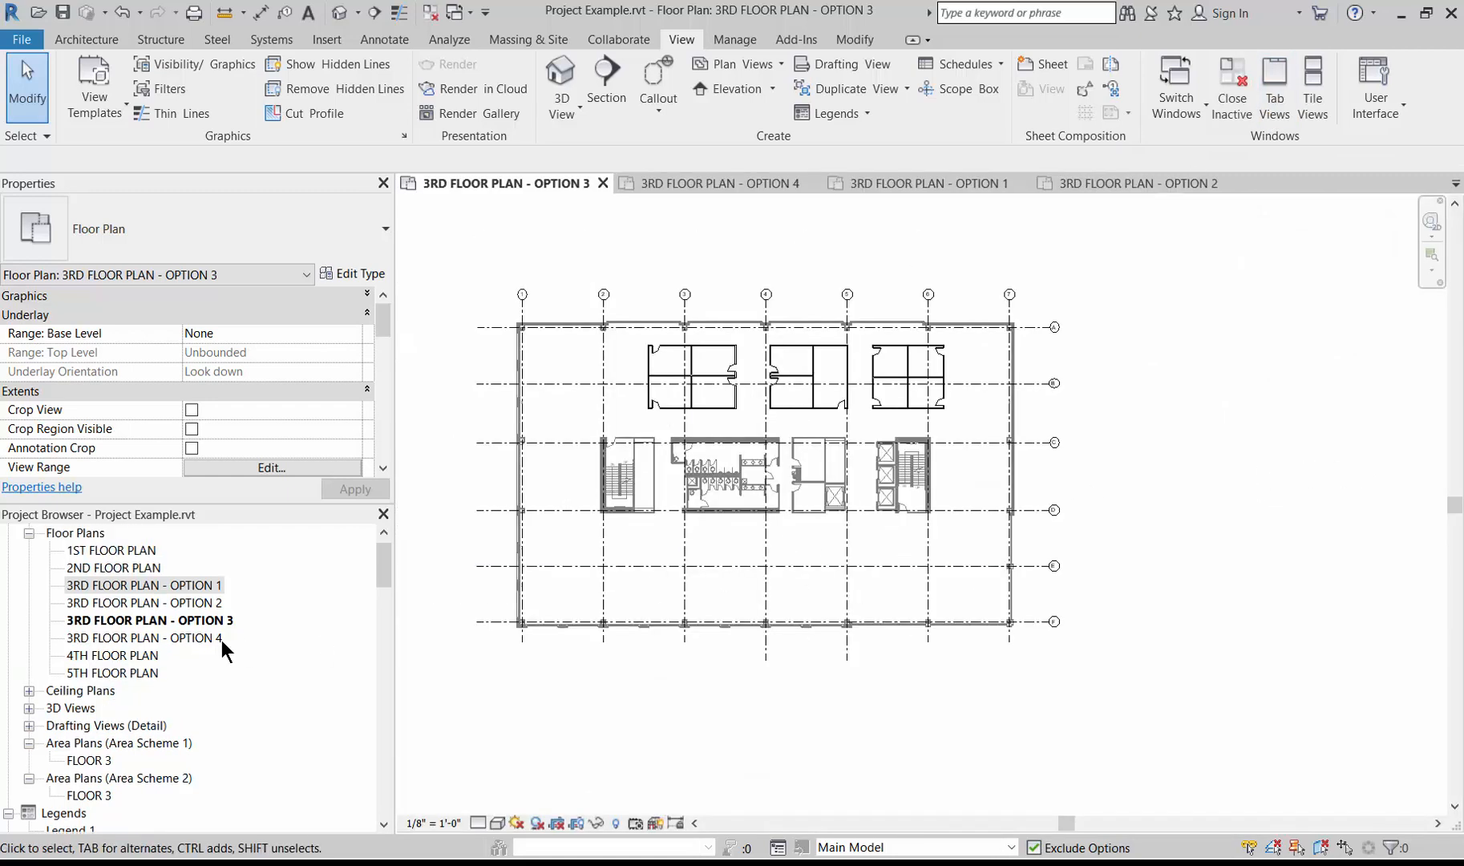
# Duplicate the 3RD FLOOR PLAN - OPTION 1 view
pyautogui.rightClick(137, 585)
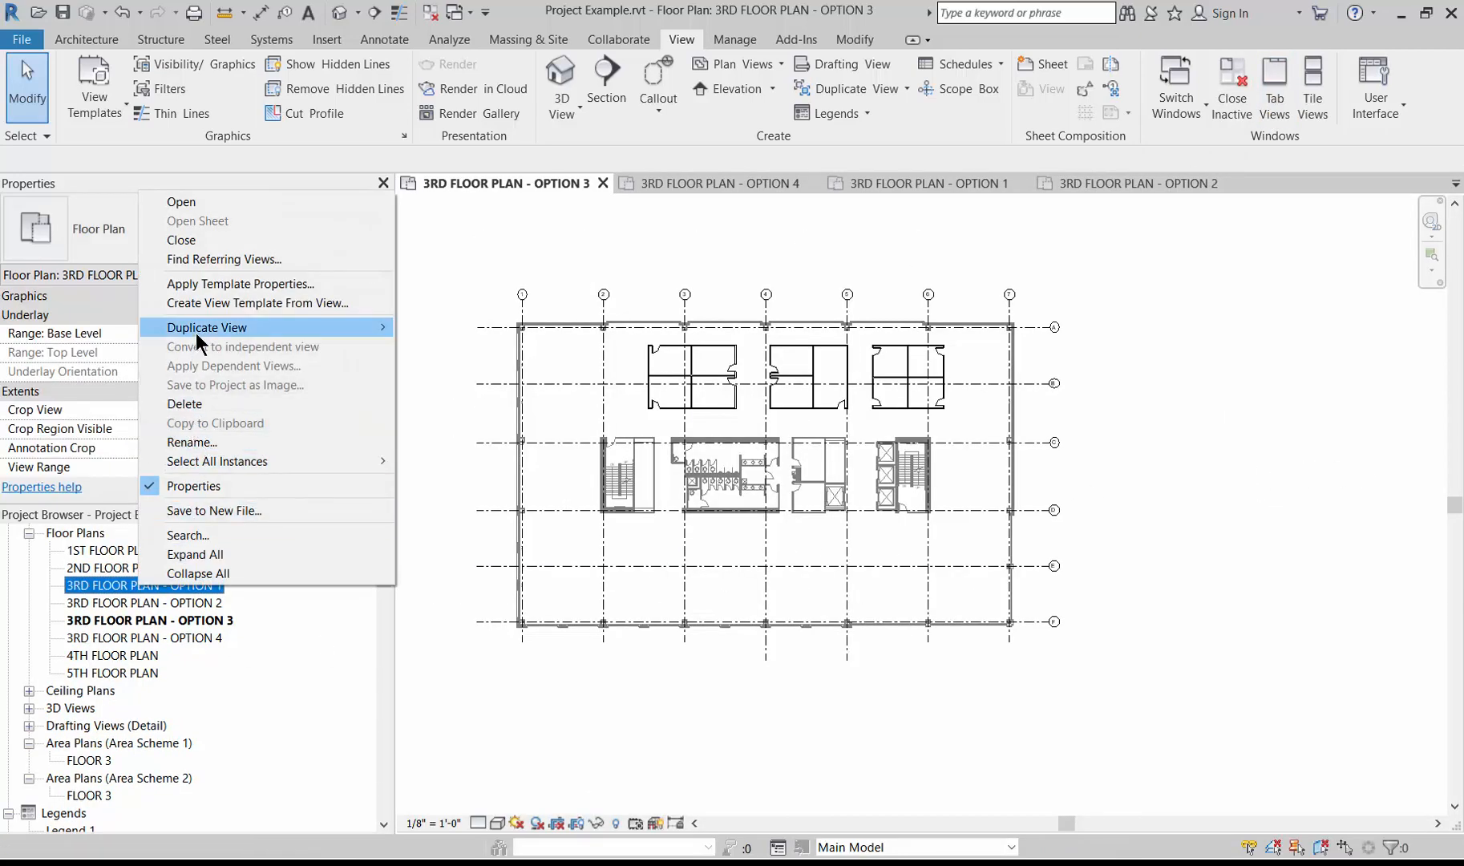
pyautogui.moveTo(196, 333)
pyautogui.click(446, 328)
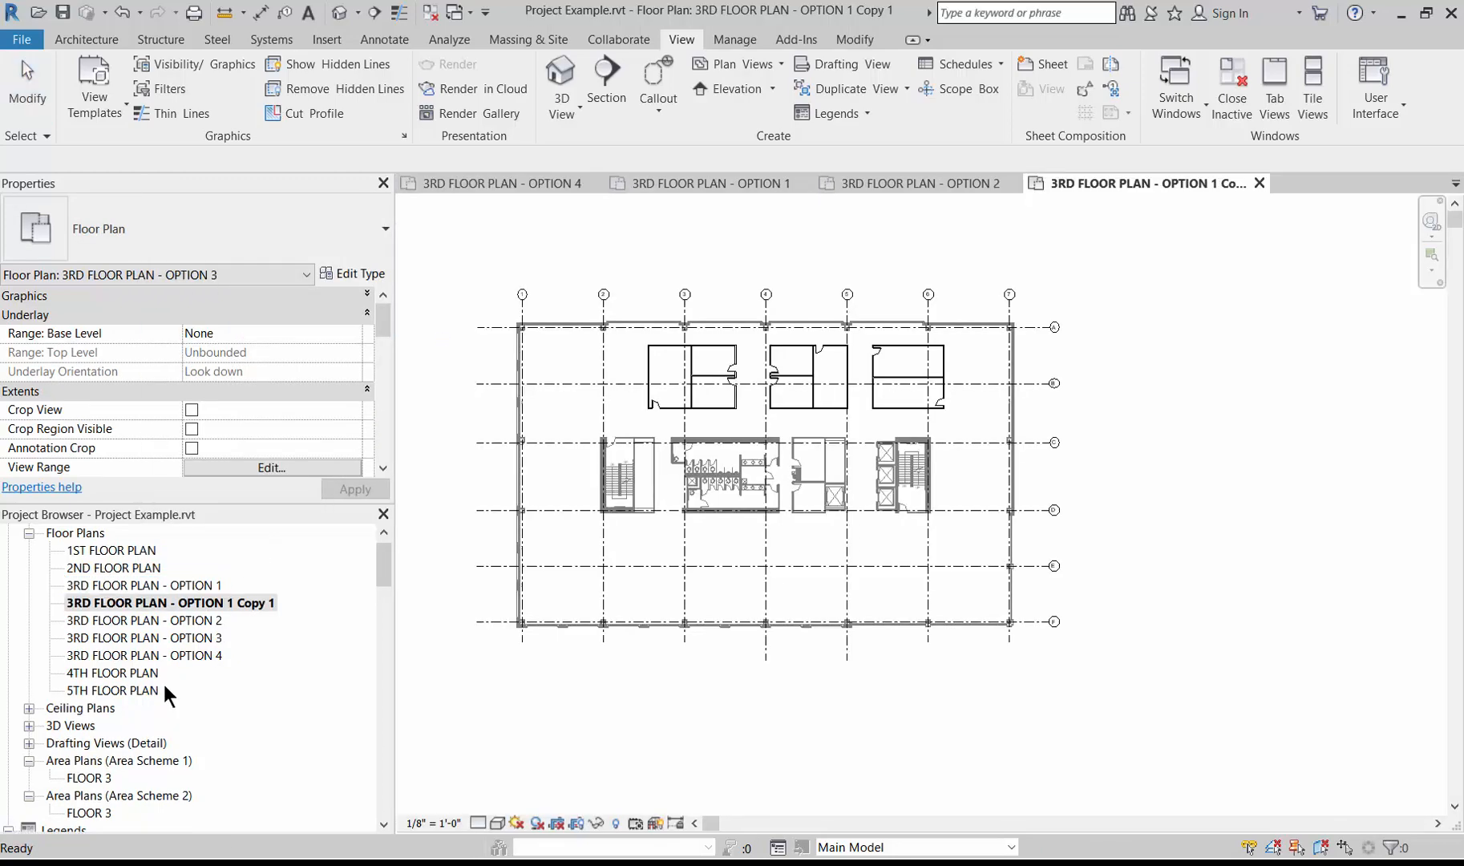
# Rename the view 3RD FLOOR PLAN - OPTION 1 Copy 1 as 3RD FLOOR PLAN - WORKING
pyautogui.rightClick(209, 606)
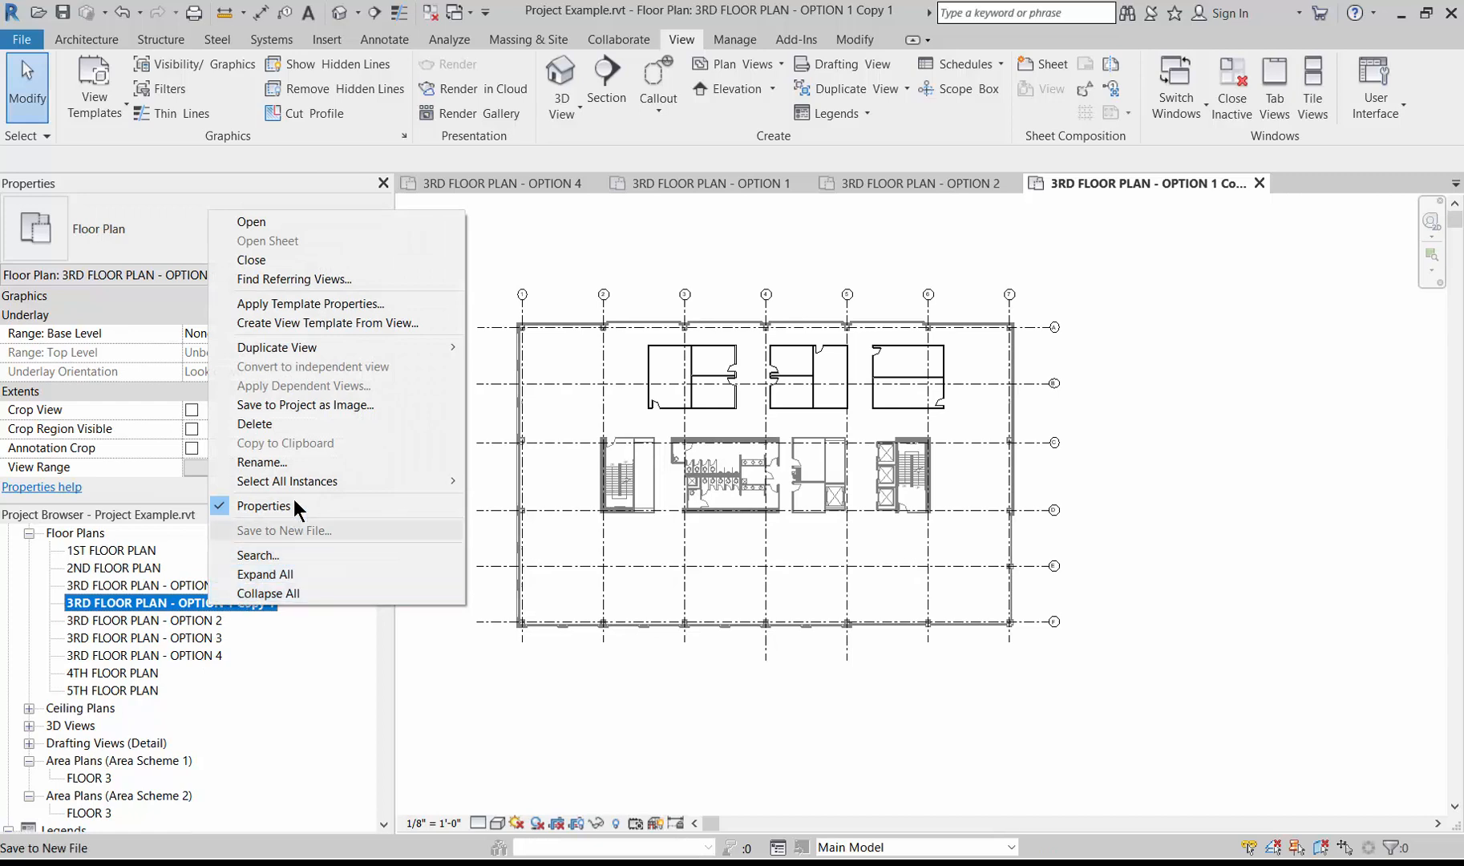
pyautogui.click(265, 462)
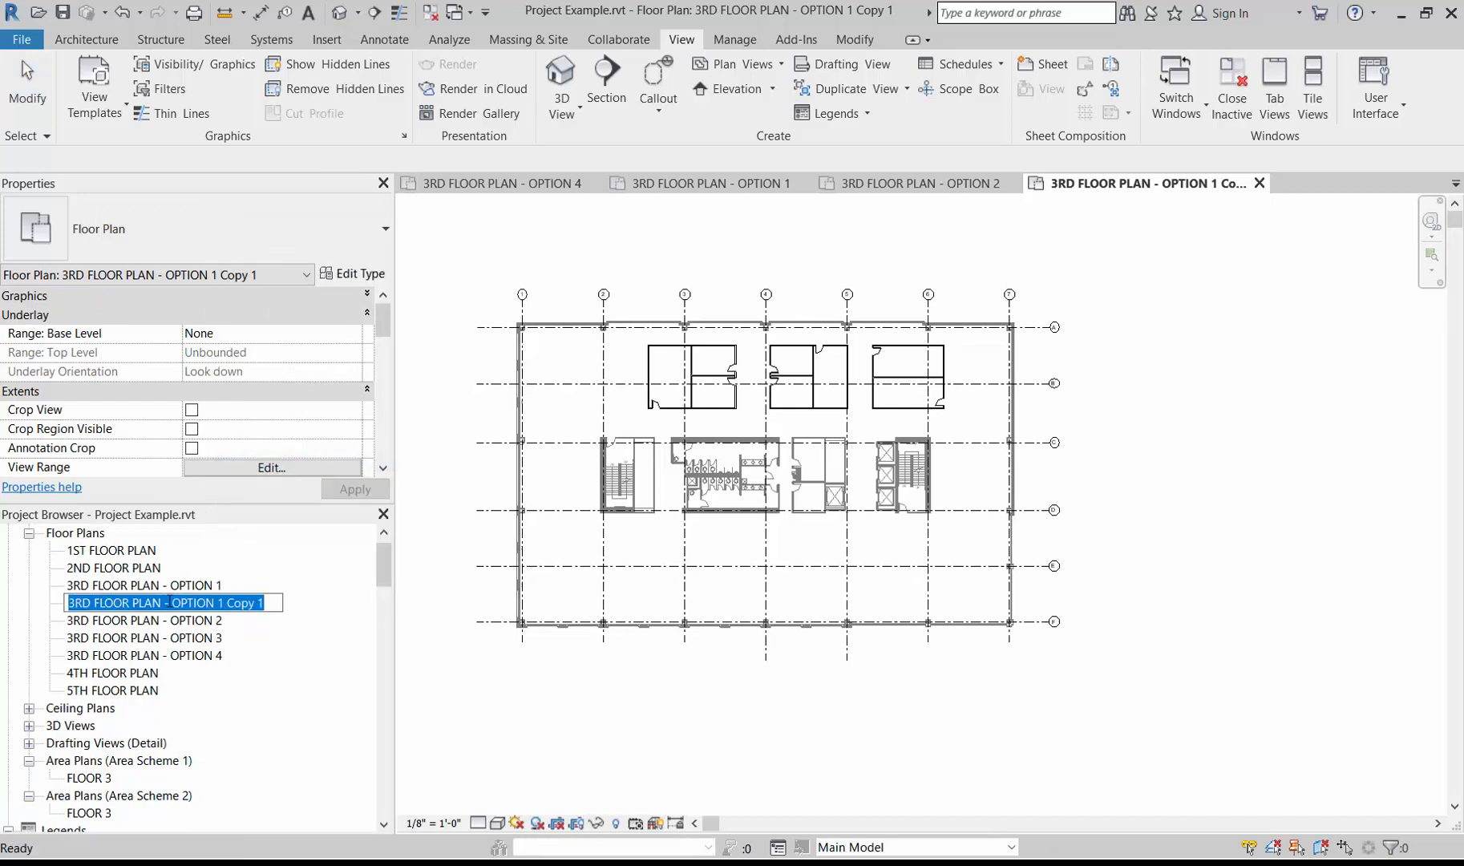
pyautogui.moveTo(173, 602); pyautogui.dragTo(283, 602)
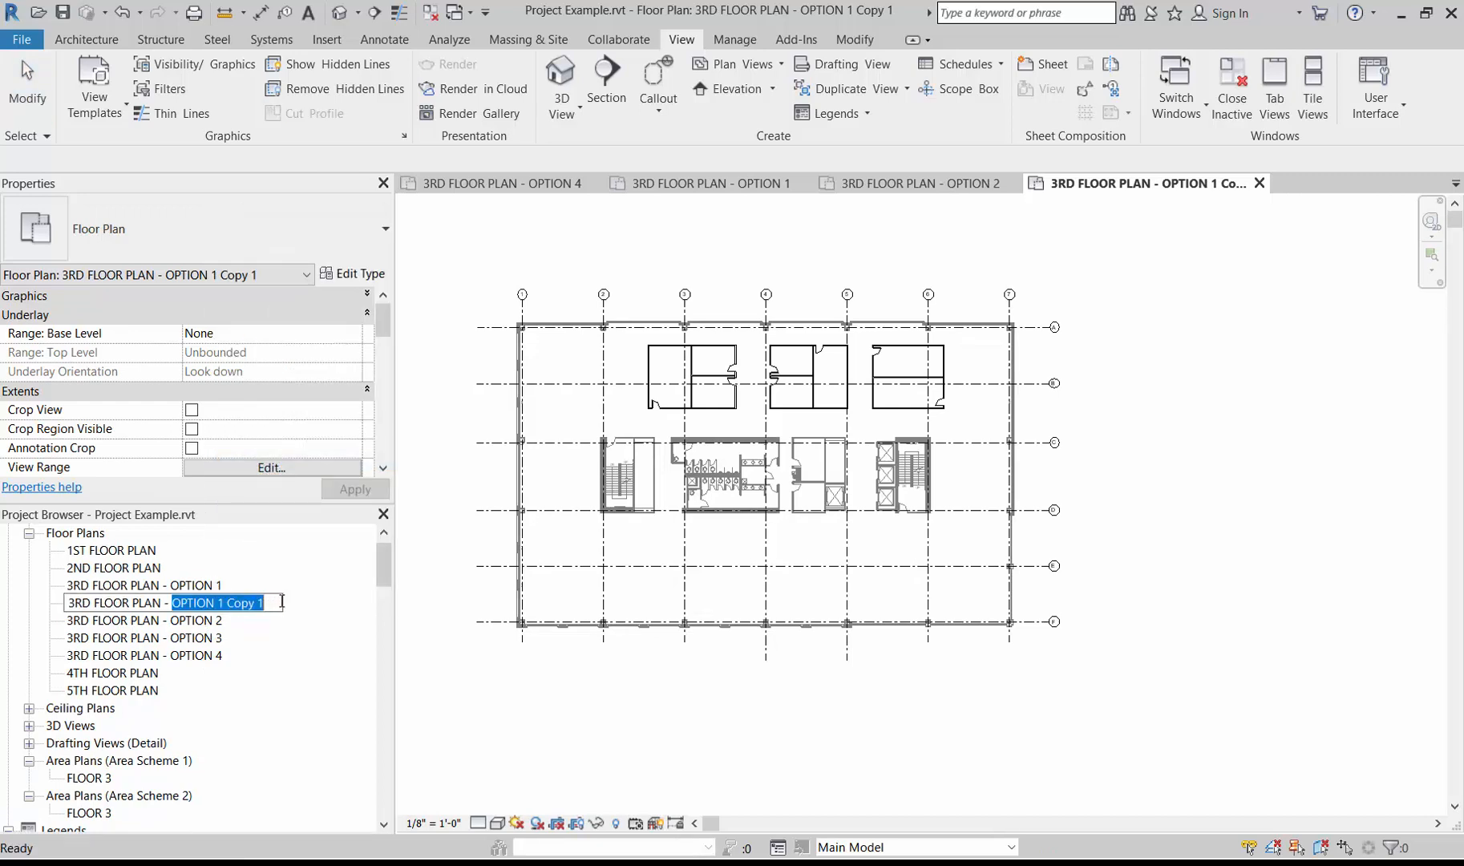
pyautogui.press('BackSpace')
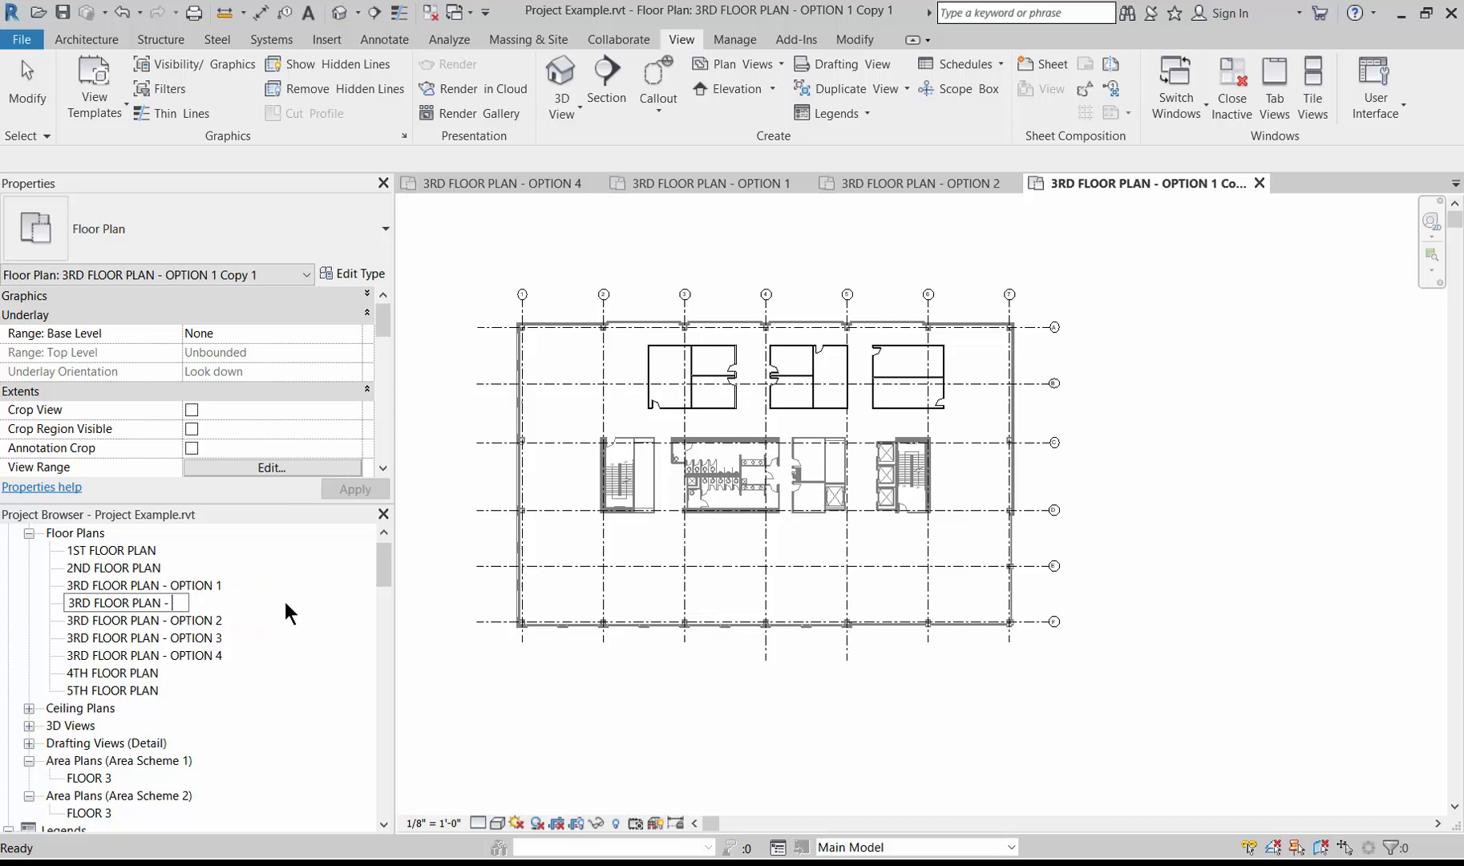
pyautogui.write('WORKING')
pyautogui.click(464, 644)
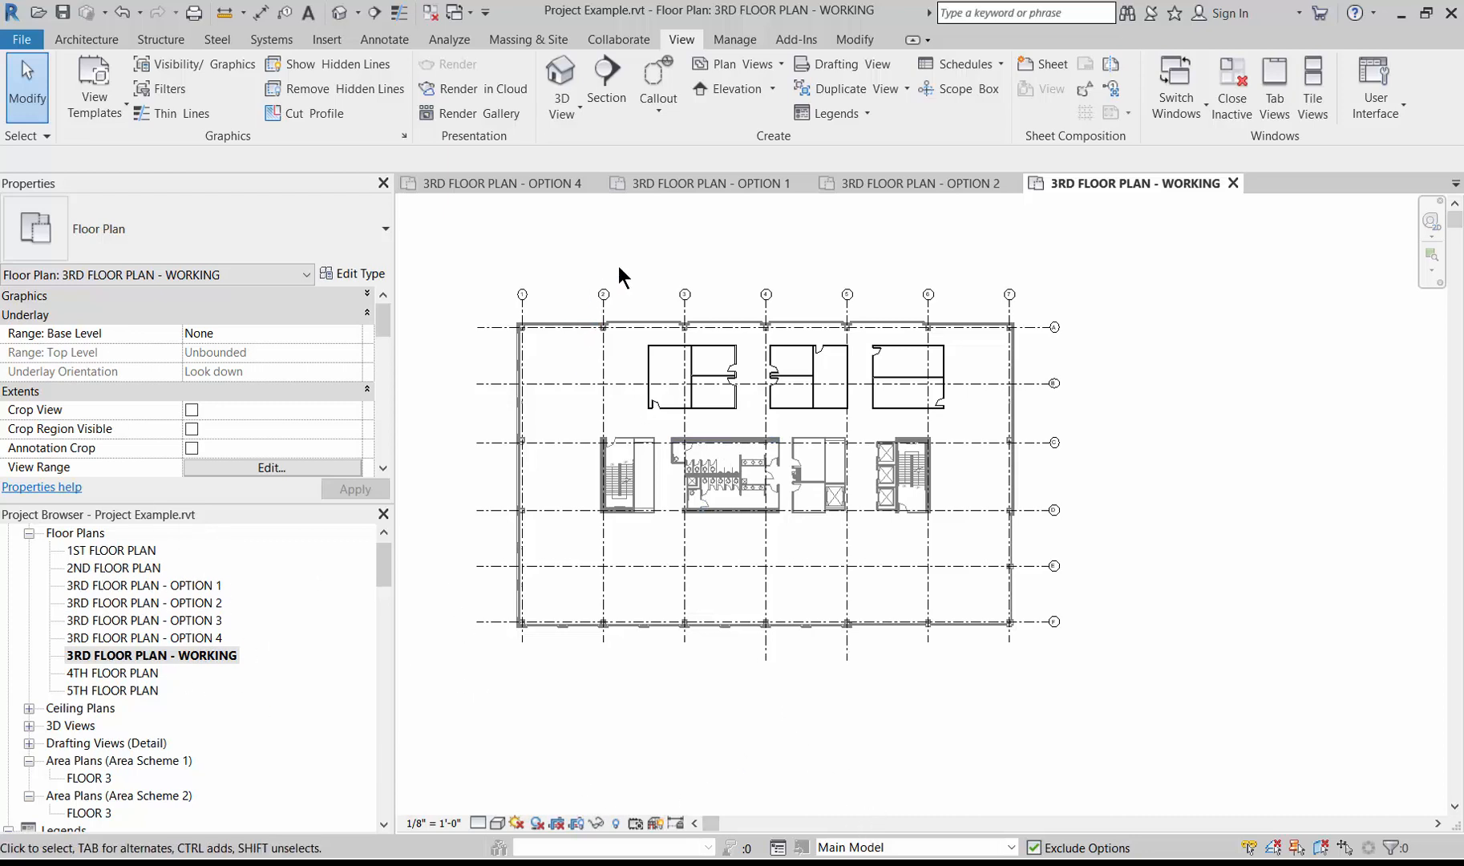
# In the 3RD FLOOR PLAN - WORKING view, make Option 1 (primary) of Option Set 1 the active design option
pyautogui.scroll(5, 737, 325)
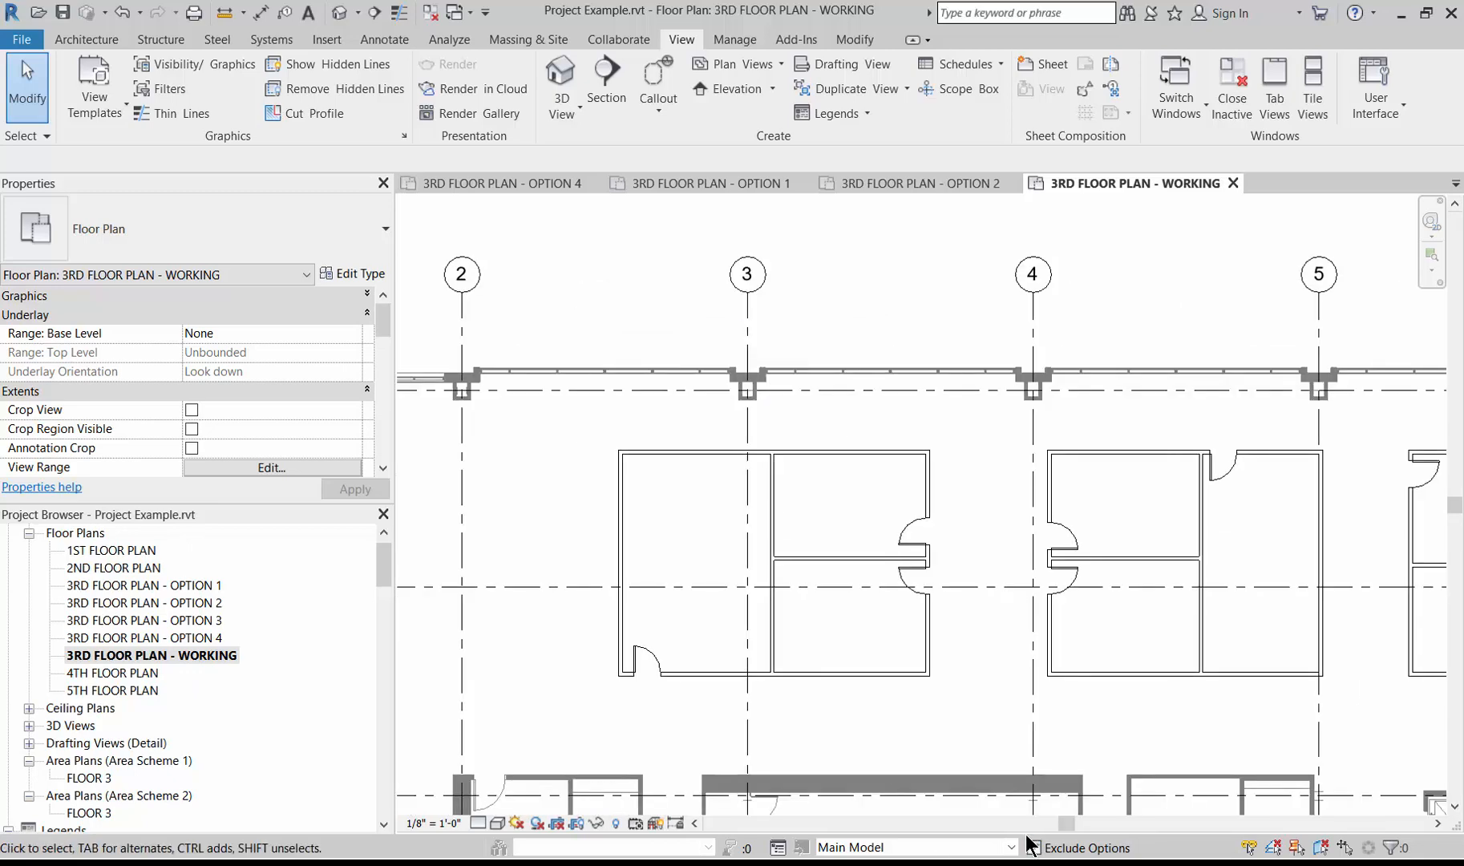
pyautogui.click(1012, 848)
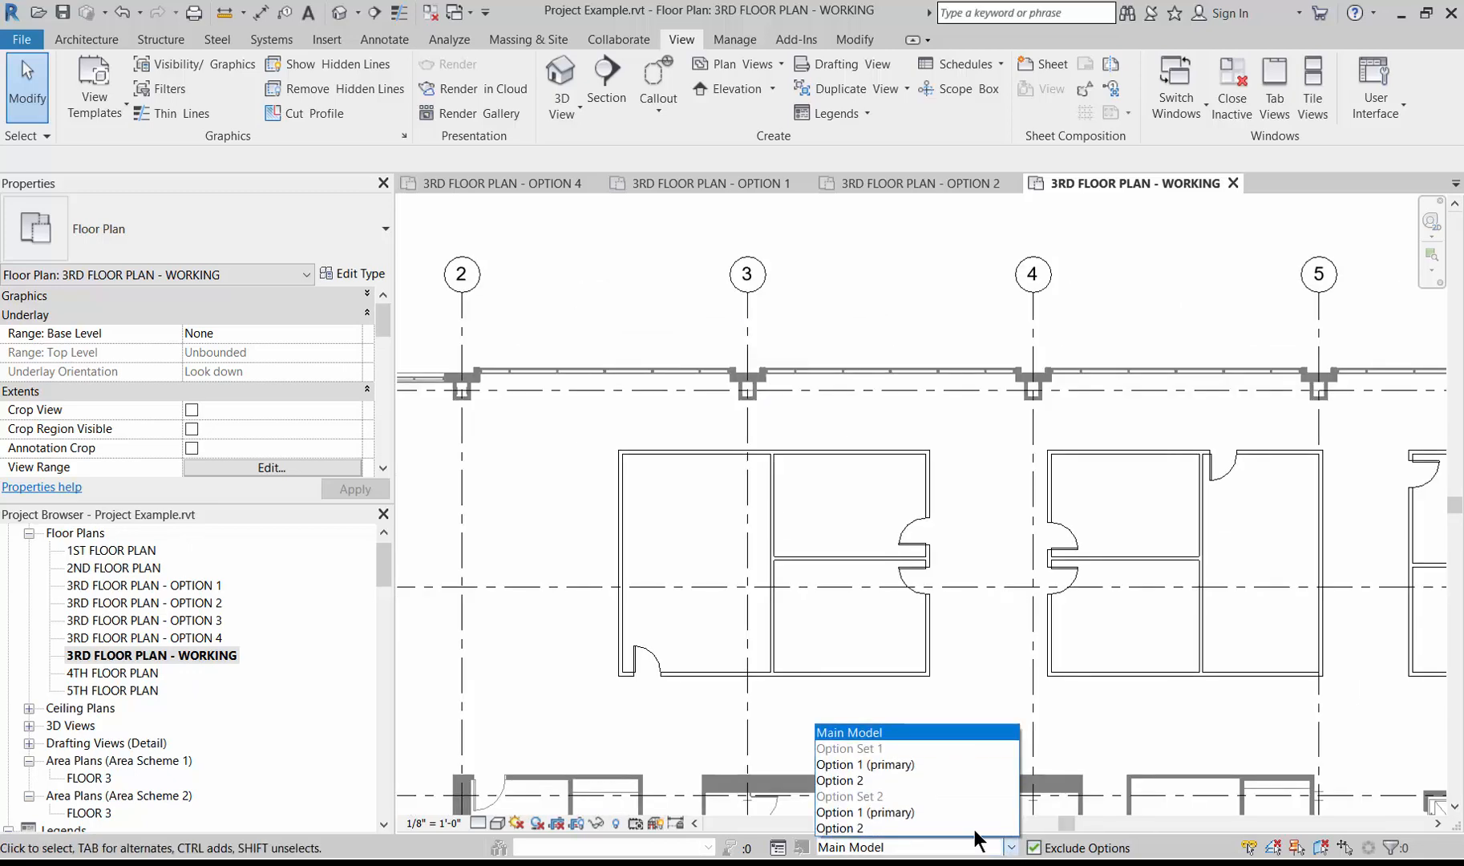
pyautogui.click(895, 767)
pyautogui.scroll(-1, 377, 459)
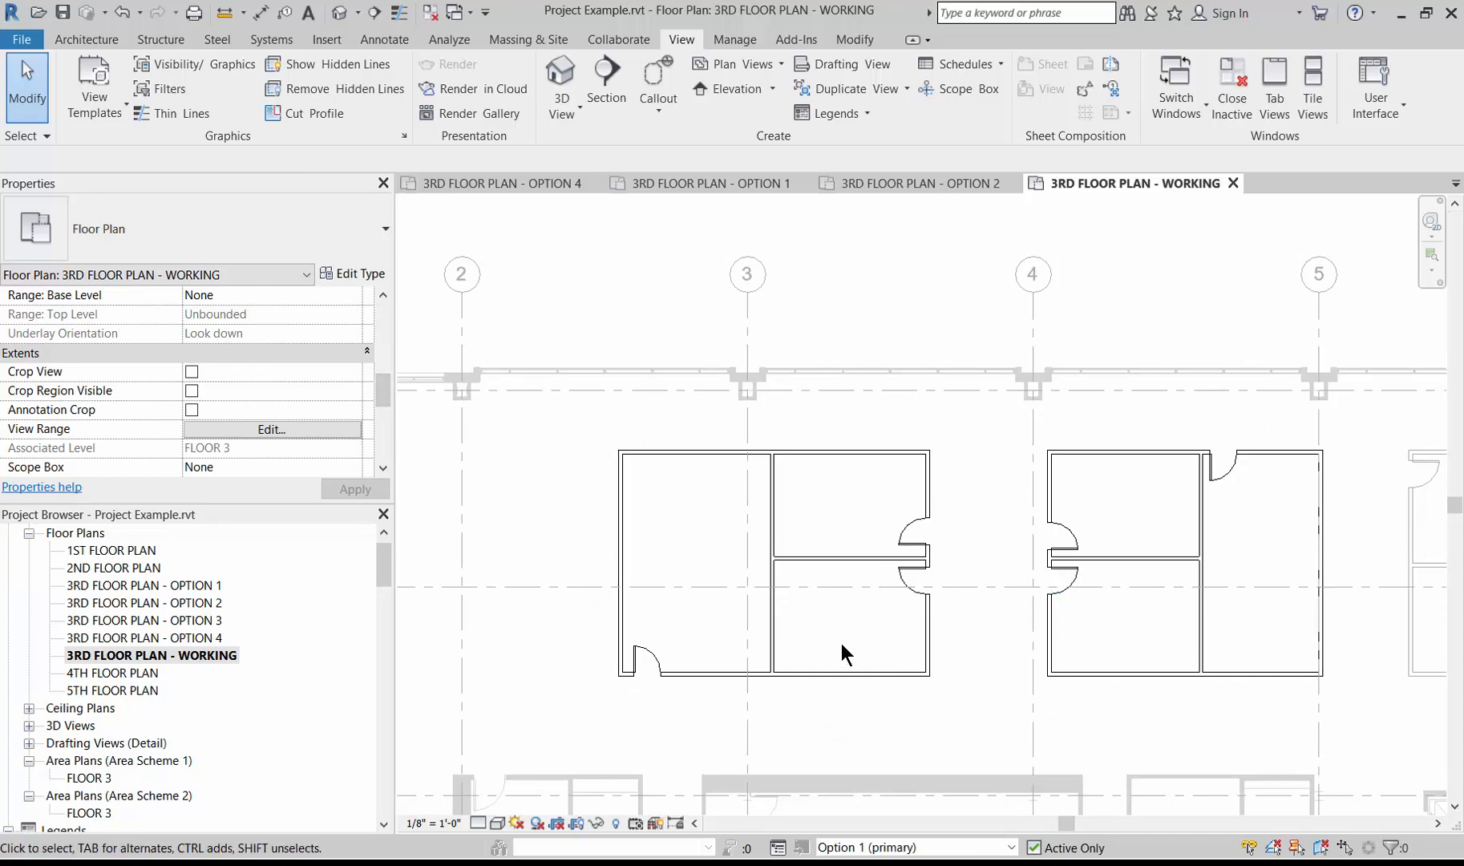
# Place tagged rooms in all six enclosed spaces of the active Option 1, covering the two room blocks between grids 2 and 5
pyautogui.click(80, 39)
pyautogui.click(903, 69)
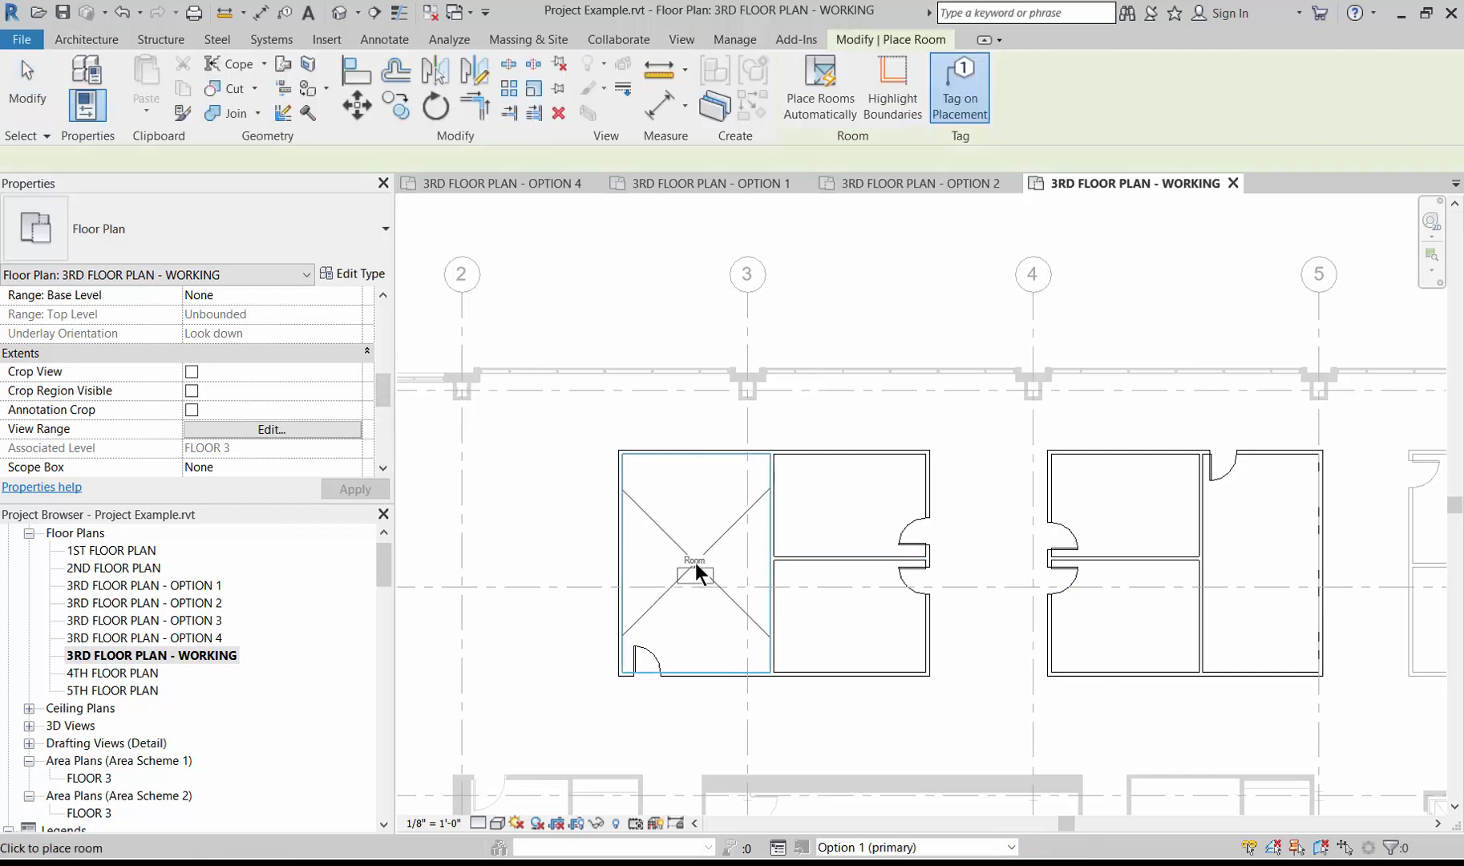
pyautogui.click(844, 506)
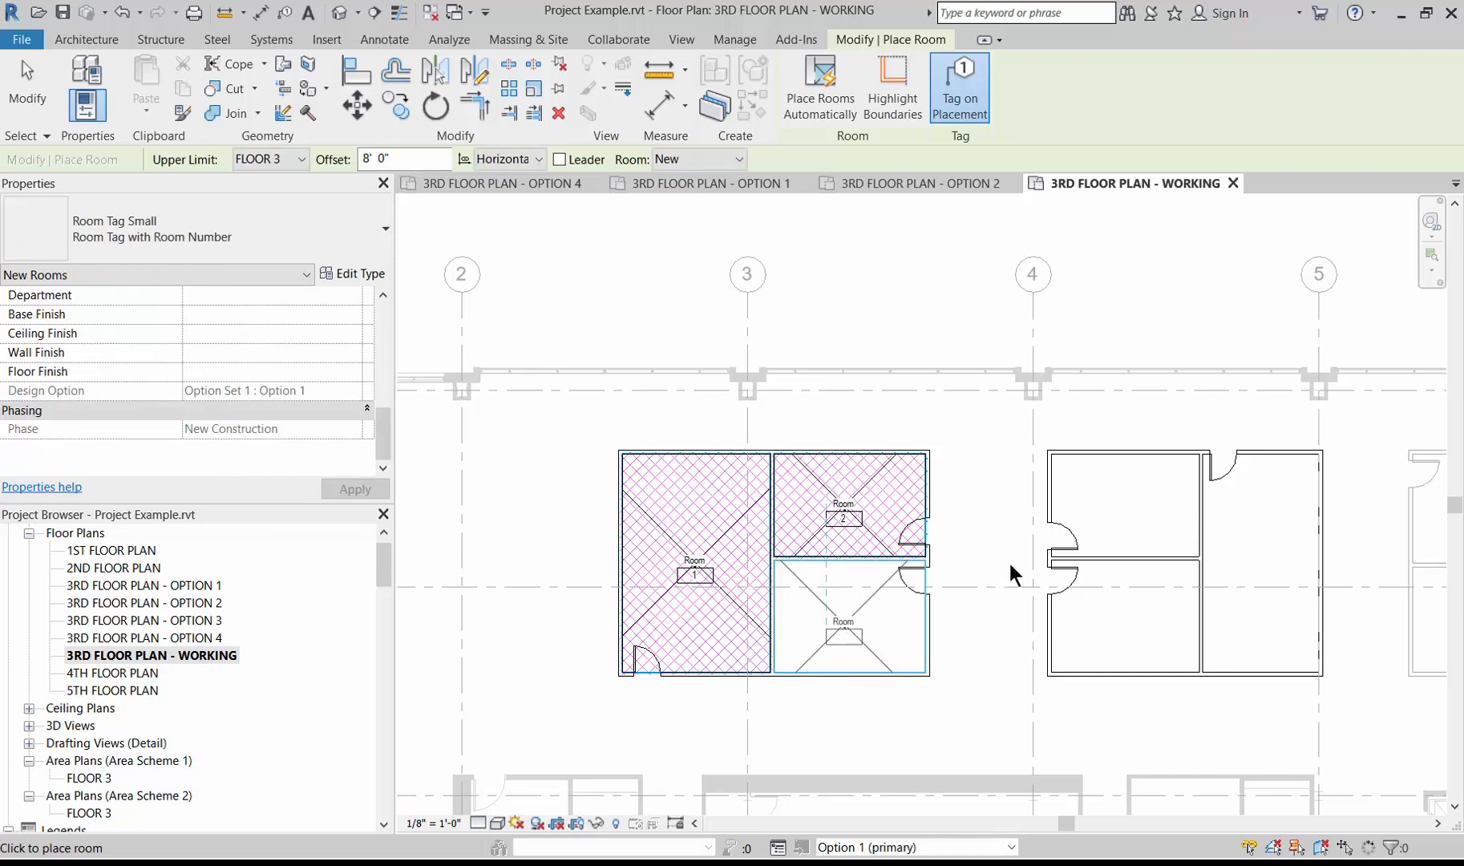
pyautogui.click(1126, 516)
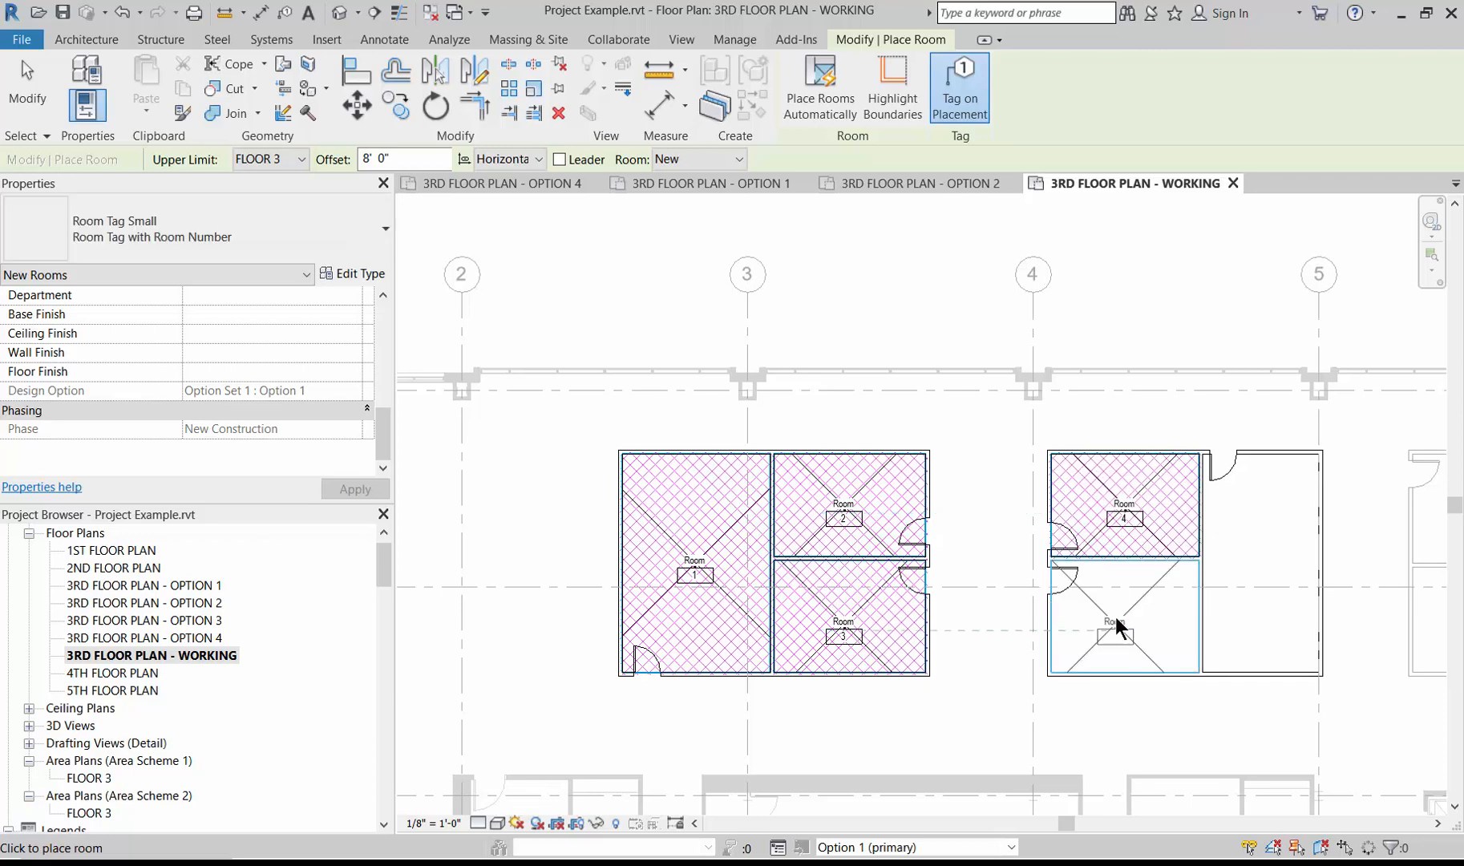
pyautogui.click(1128, 623)
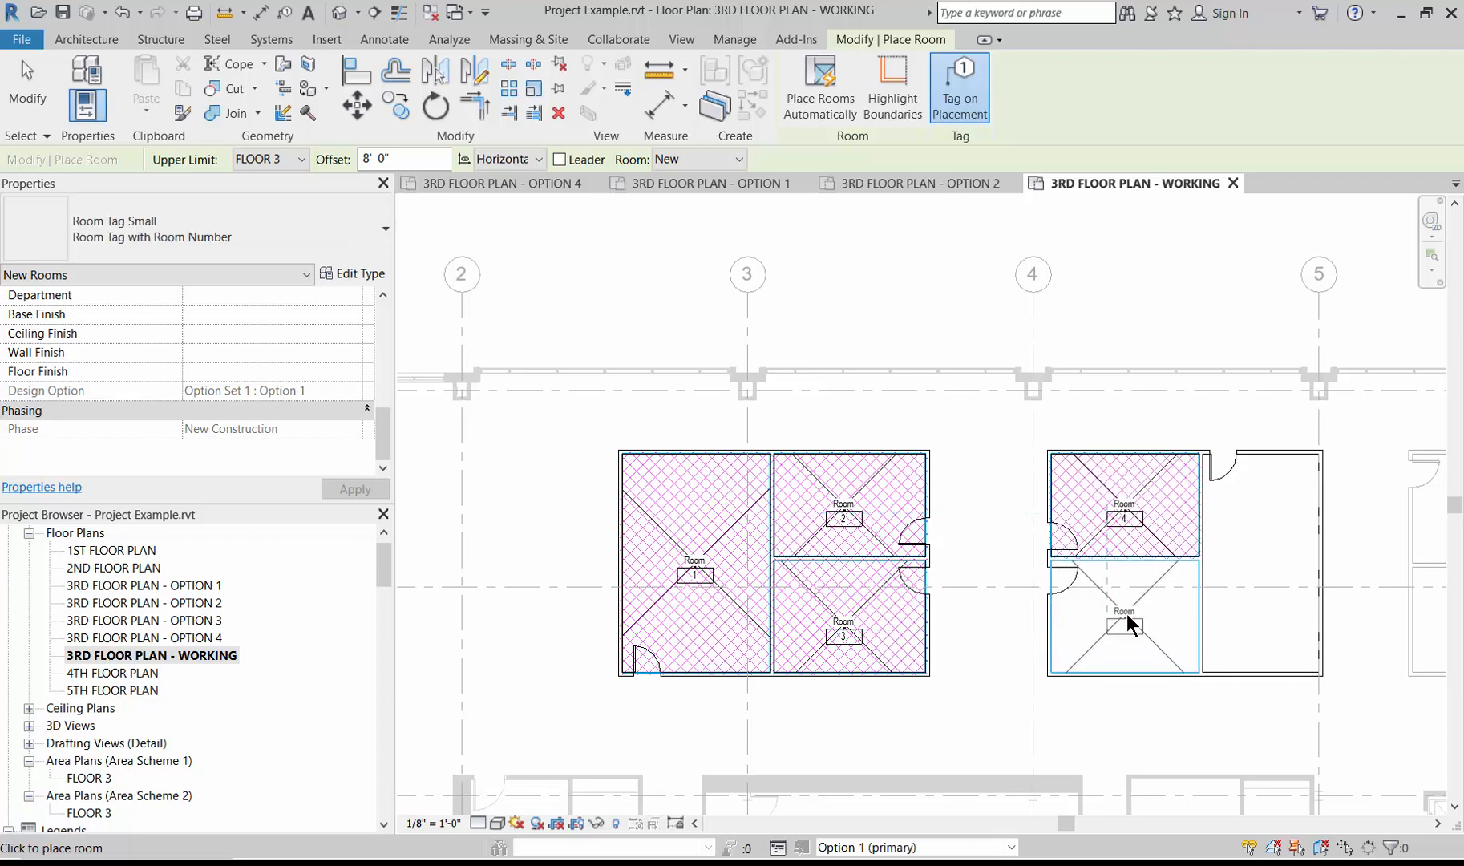
pyautogui.click(1264, 574)
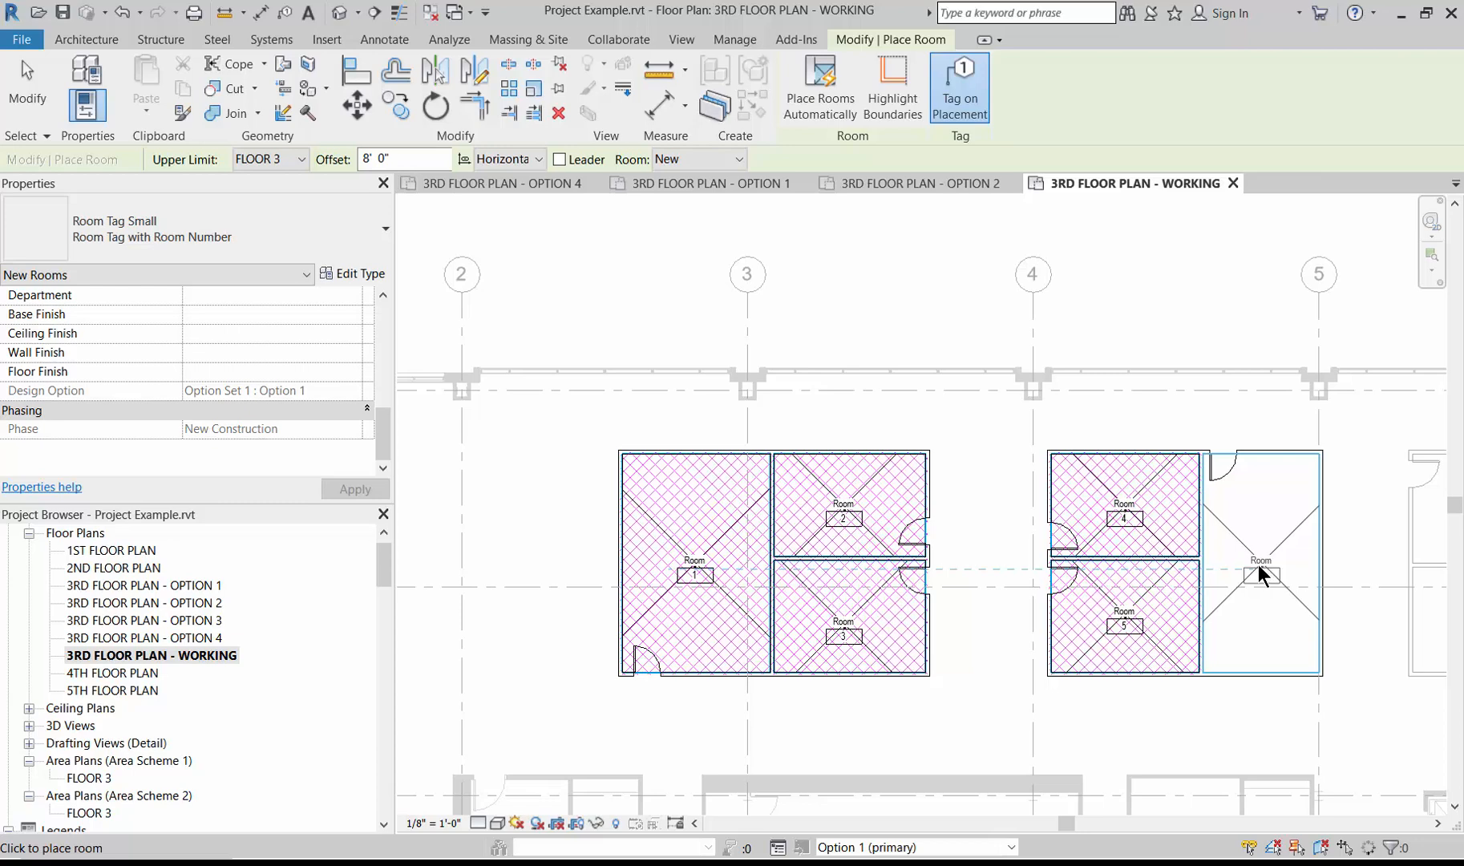
pyautogui.press('Escape')
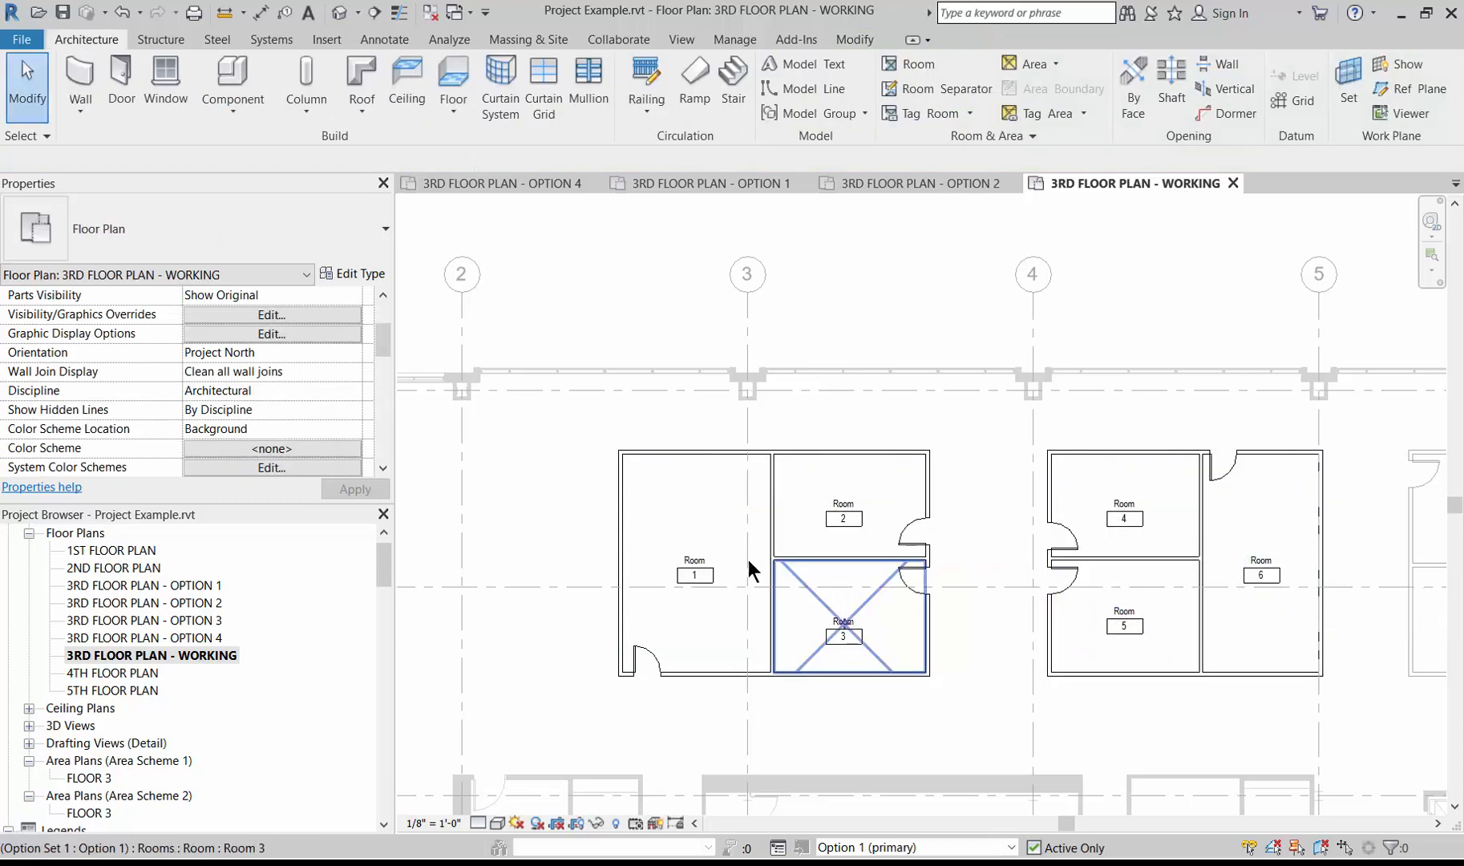
# Name room 1 CONF LARGE and rooms 2 and 3 OFFICE through their room tags
pyautogui.click(694, 564)
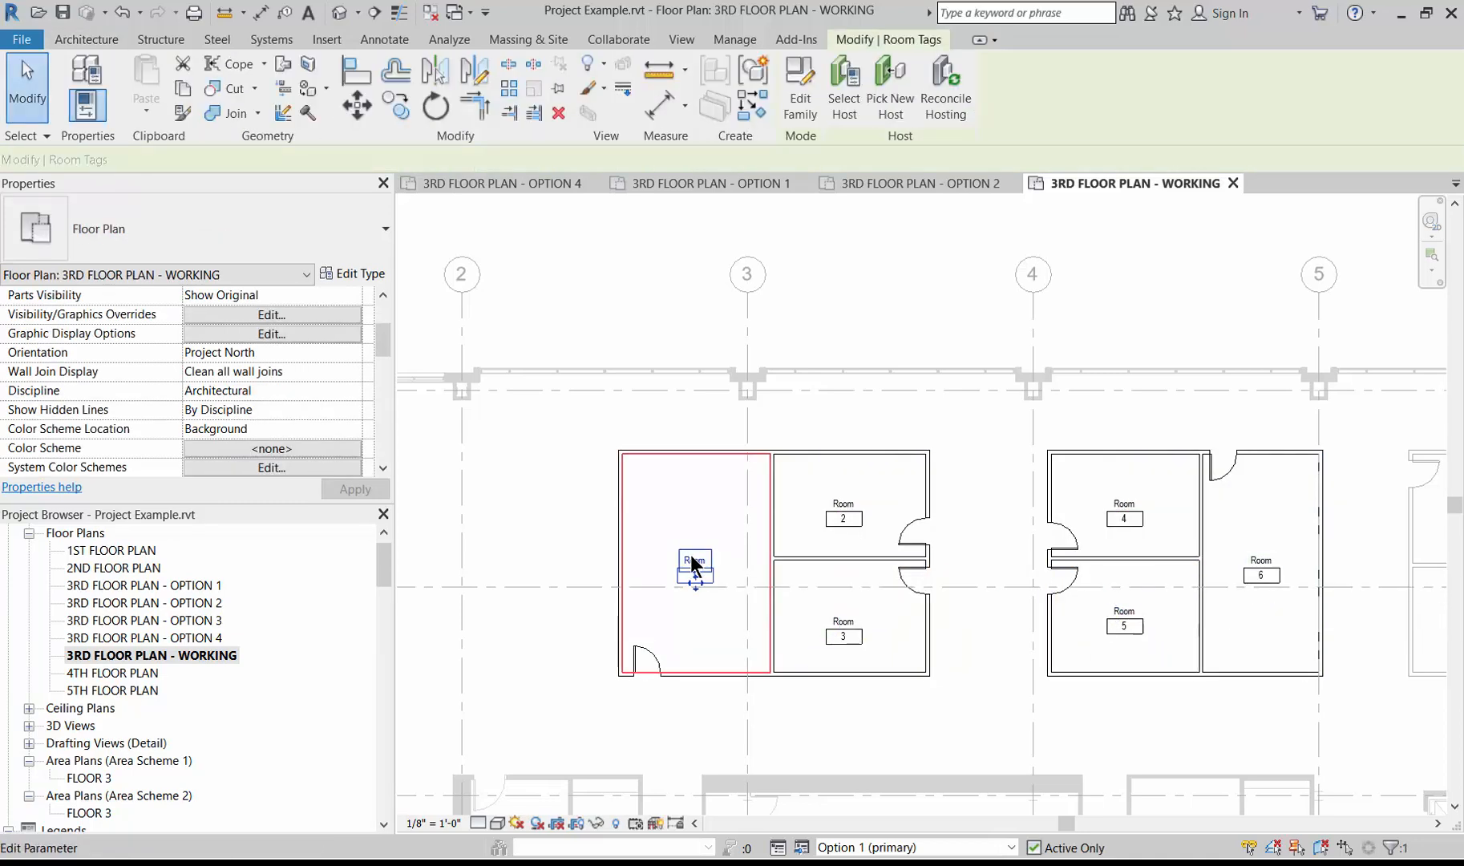
pyautogui.click(692, 559)
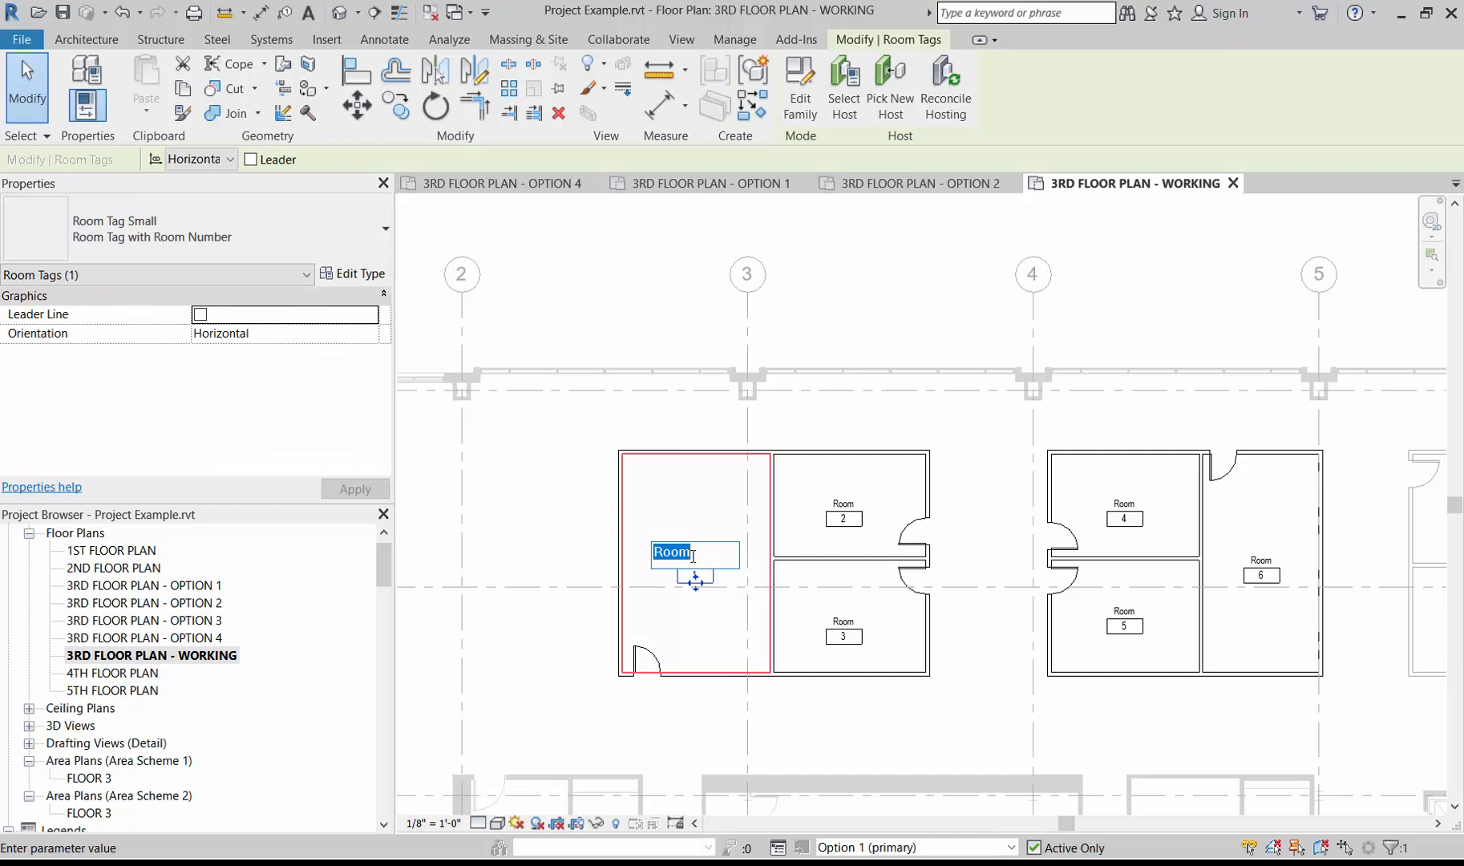
pyautogui.write('CONF LARGE')
pyautogui.click(848, 509)
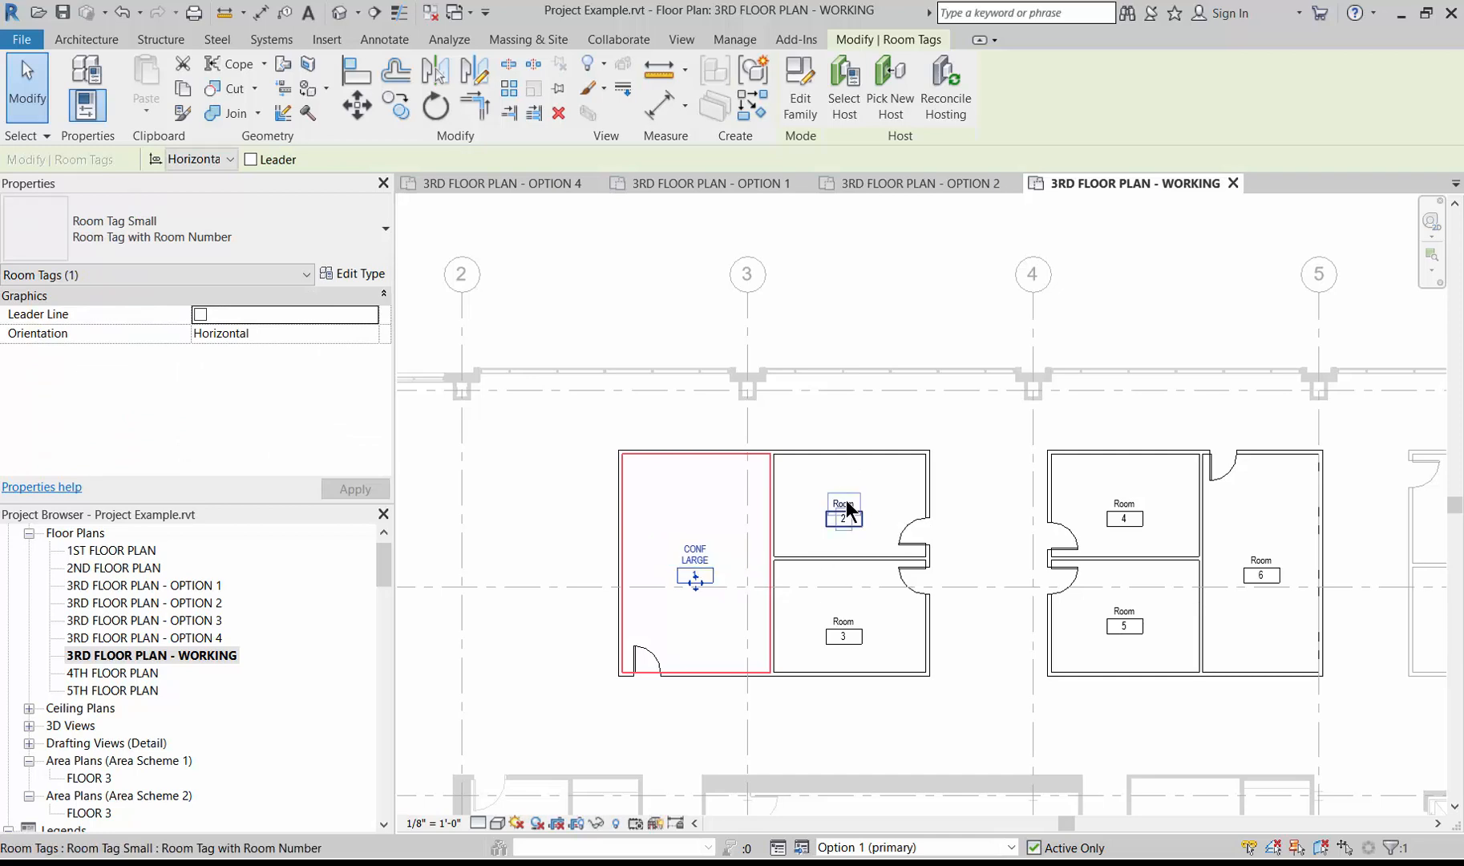
pyautogui.click(844, 504)
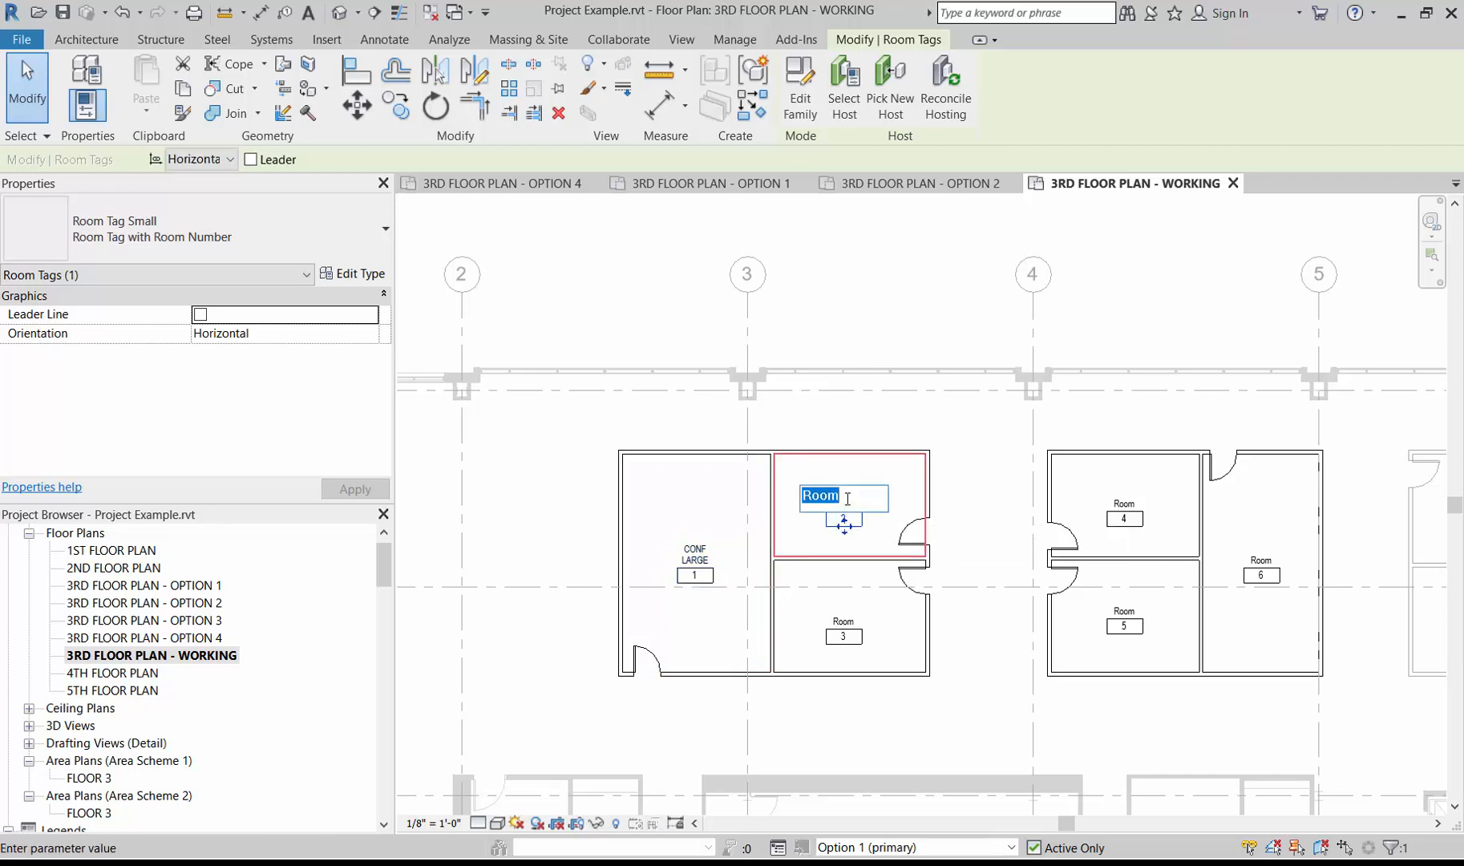
pyautogui.write('OFFICE')
pyautogui.click(835, 624)
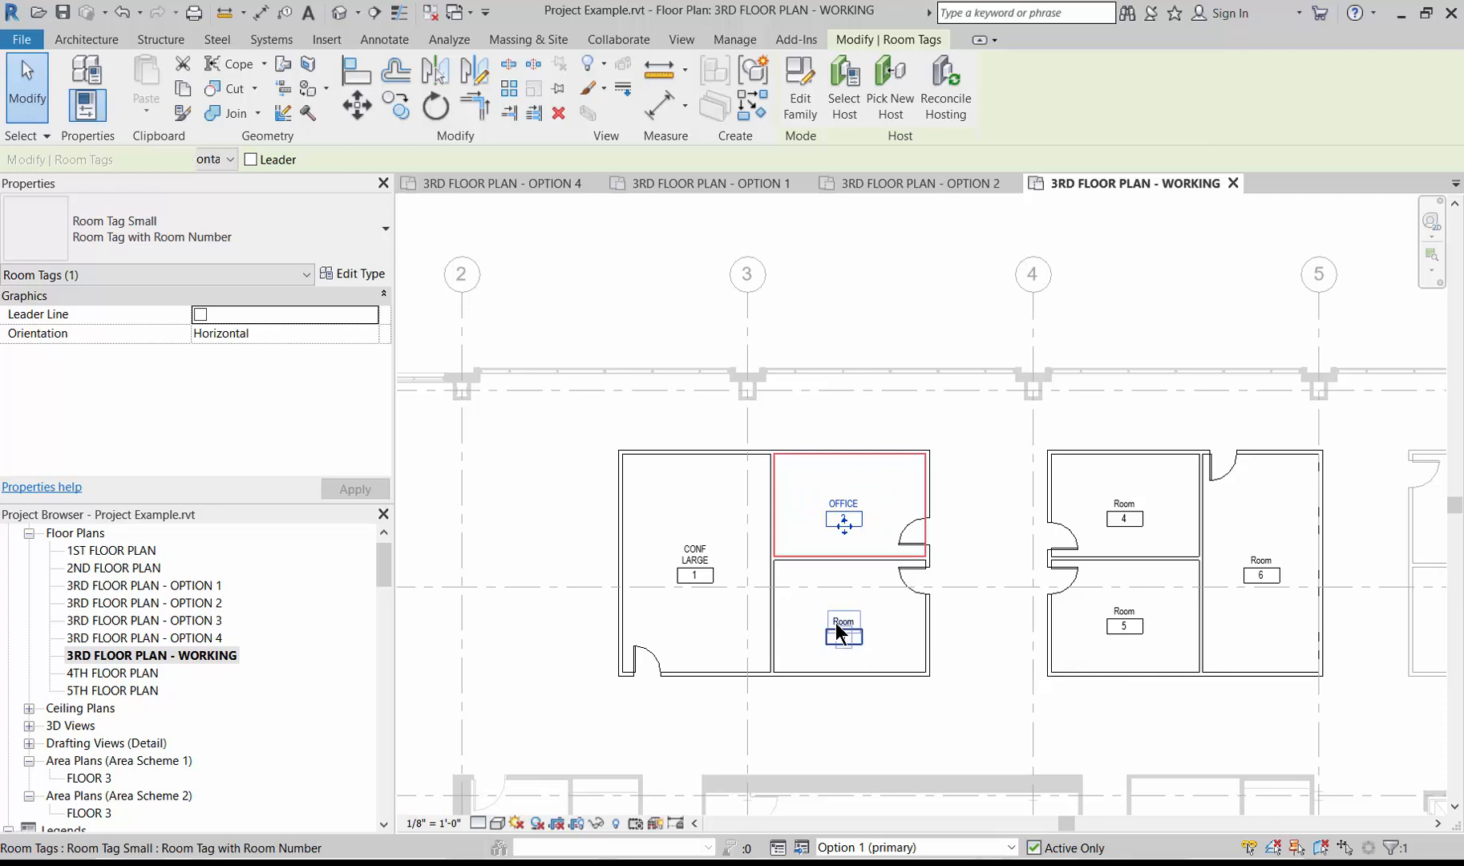
pyautogui.click(838, 622)
pyautogui.write('OFFICE')
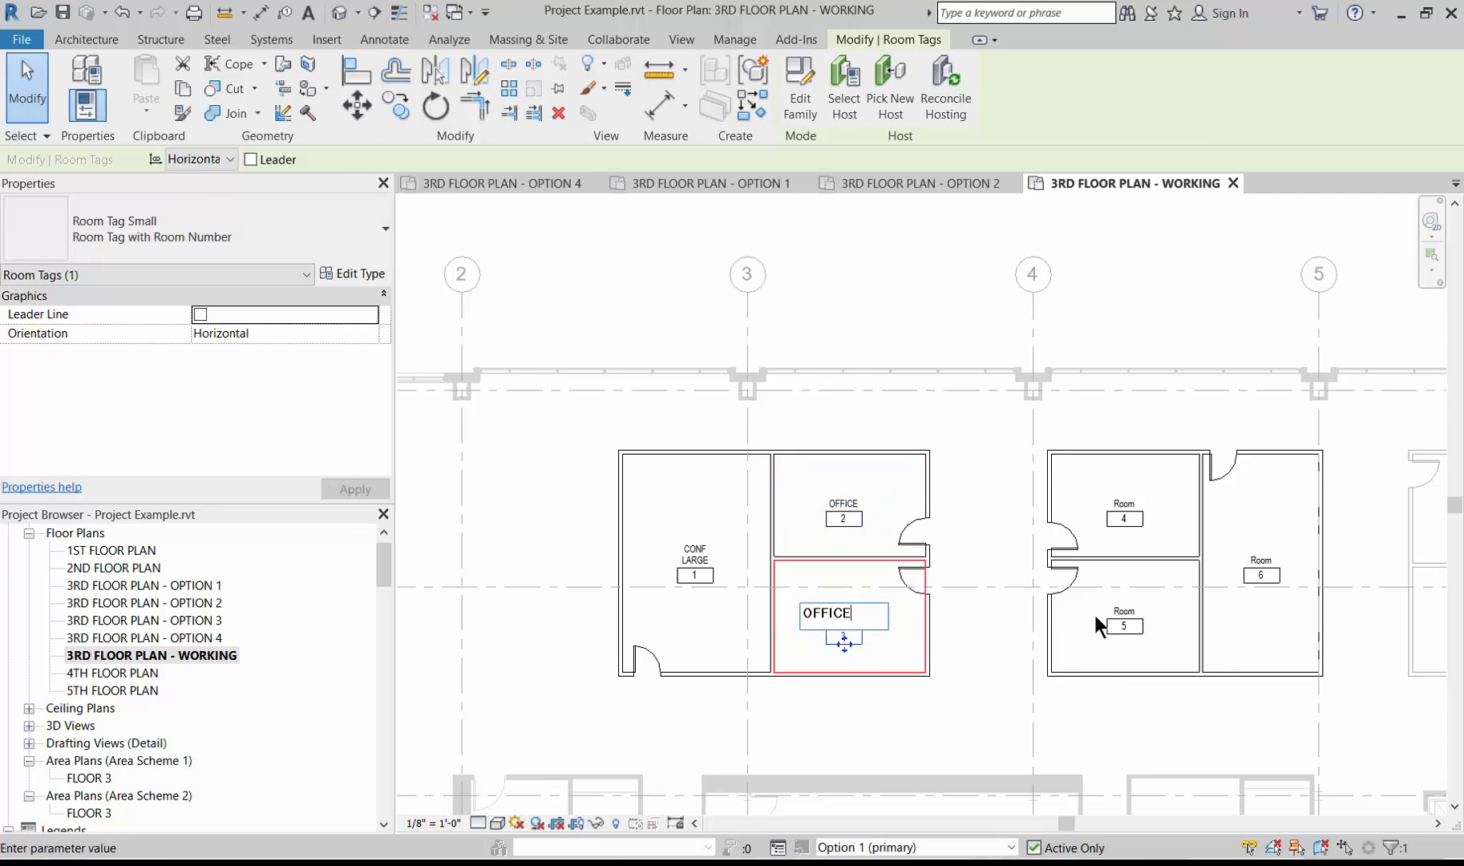
# Name rooms 4 and 5 OFFICE and room 6 CONF LARGE through their room tags
pyautogui.click(1126, 514)
pyautogui.click(1126, 516)
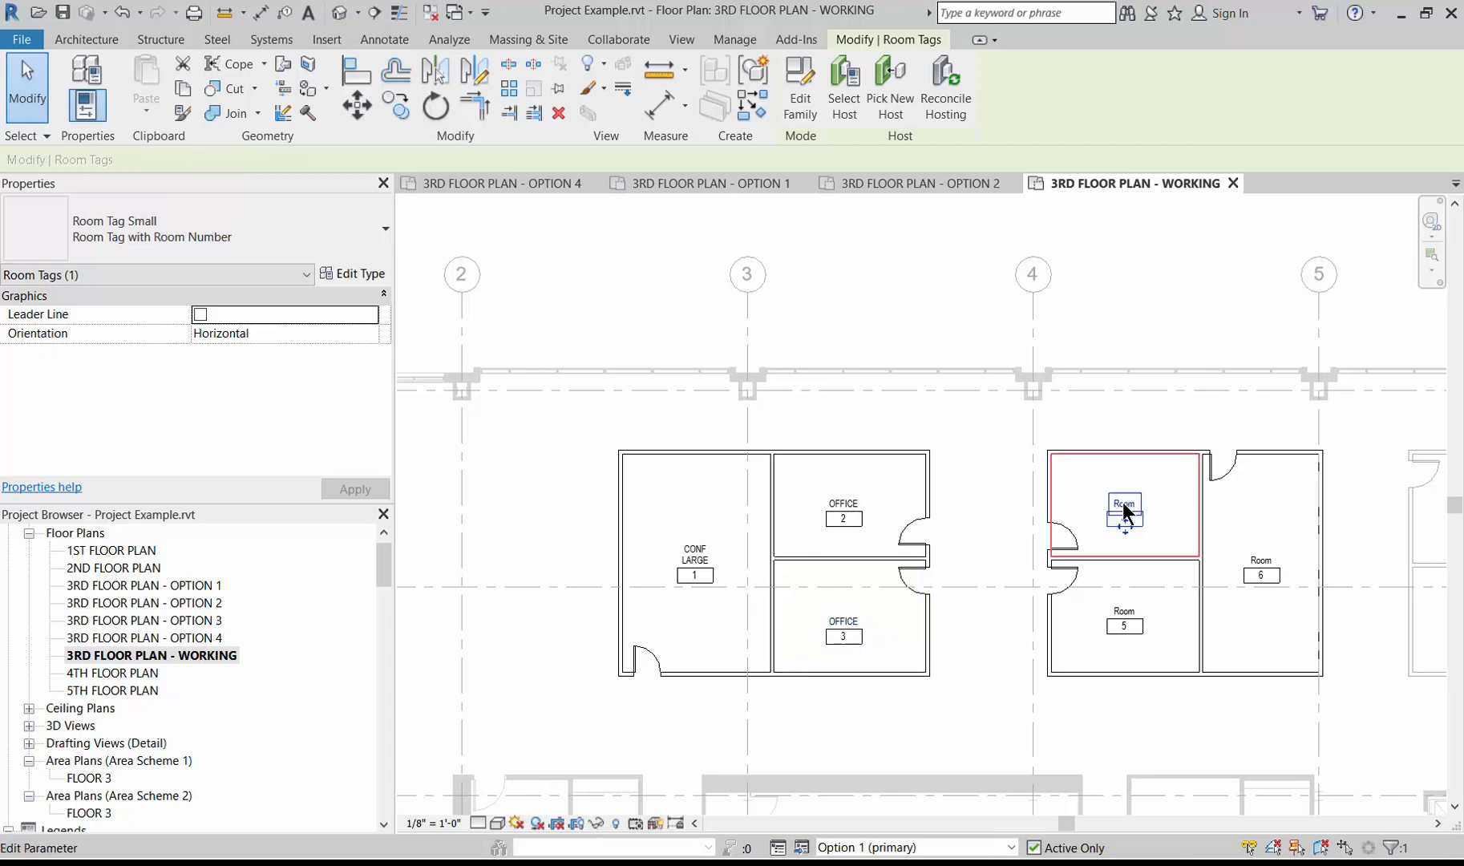
pyautogui.click(1124, 504)
pyautogui.write('OFFICE')
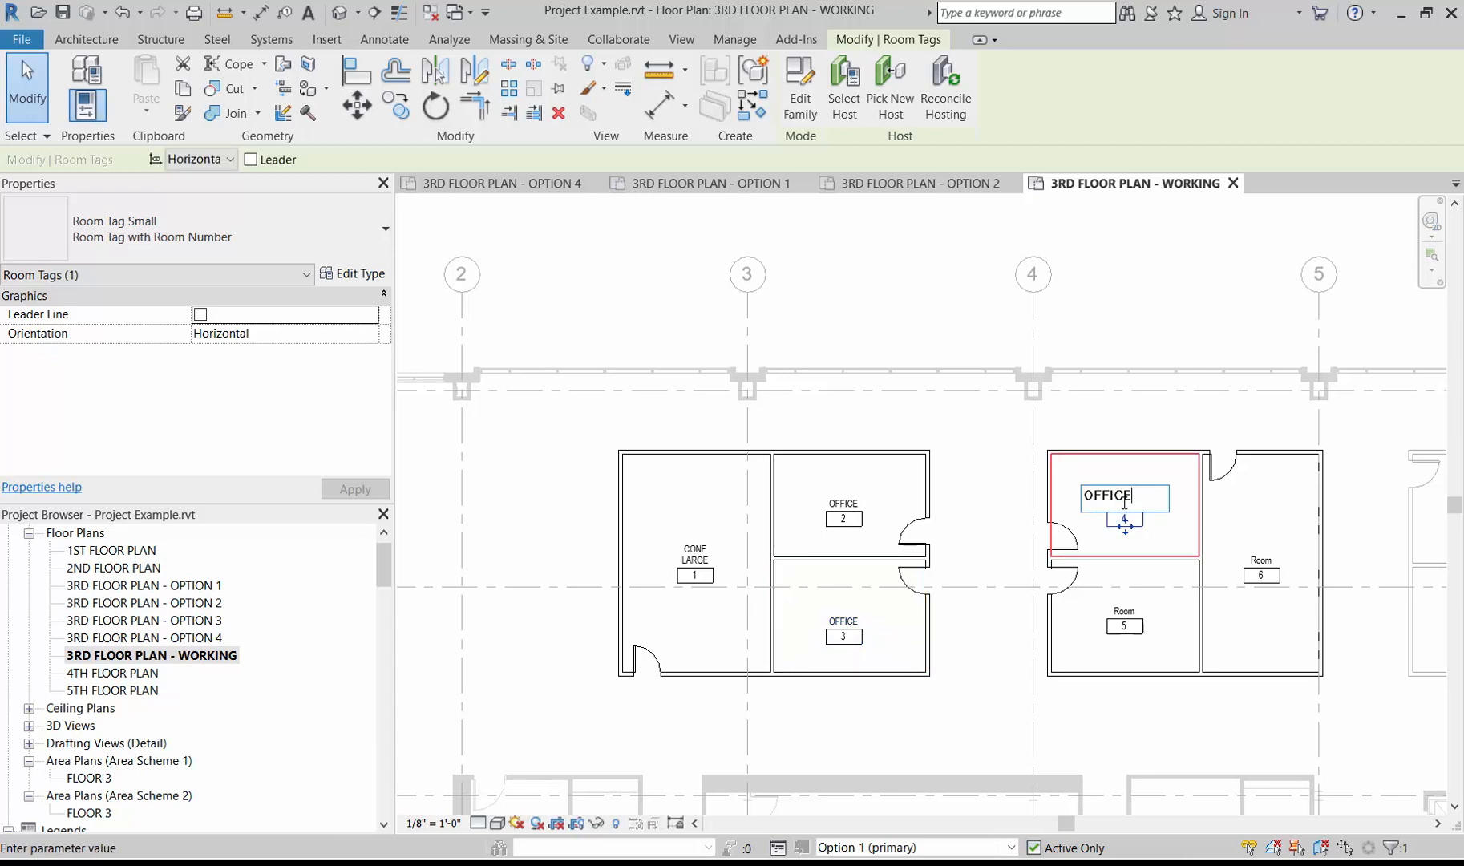
pyautogui.click(1120, 605)
pyautogui.click(1122, 608)
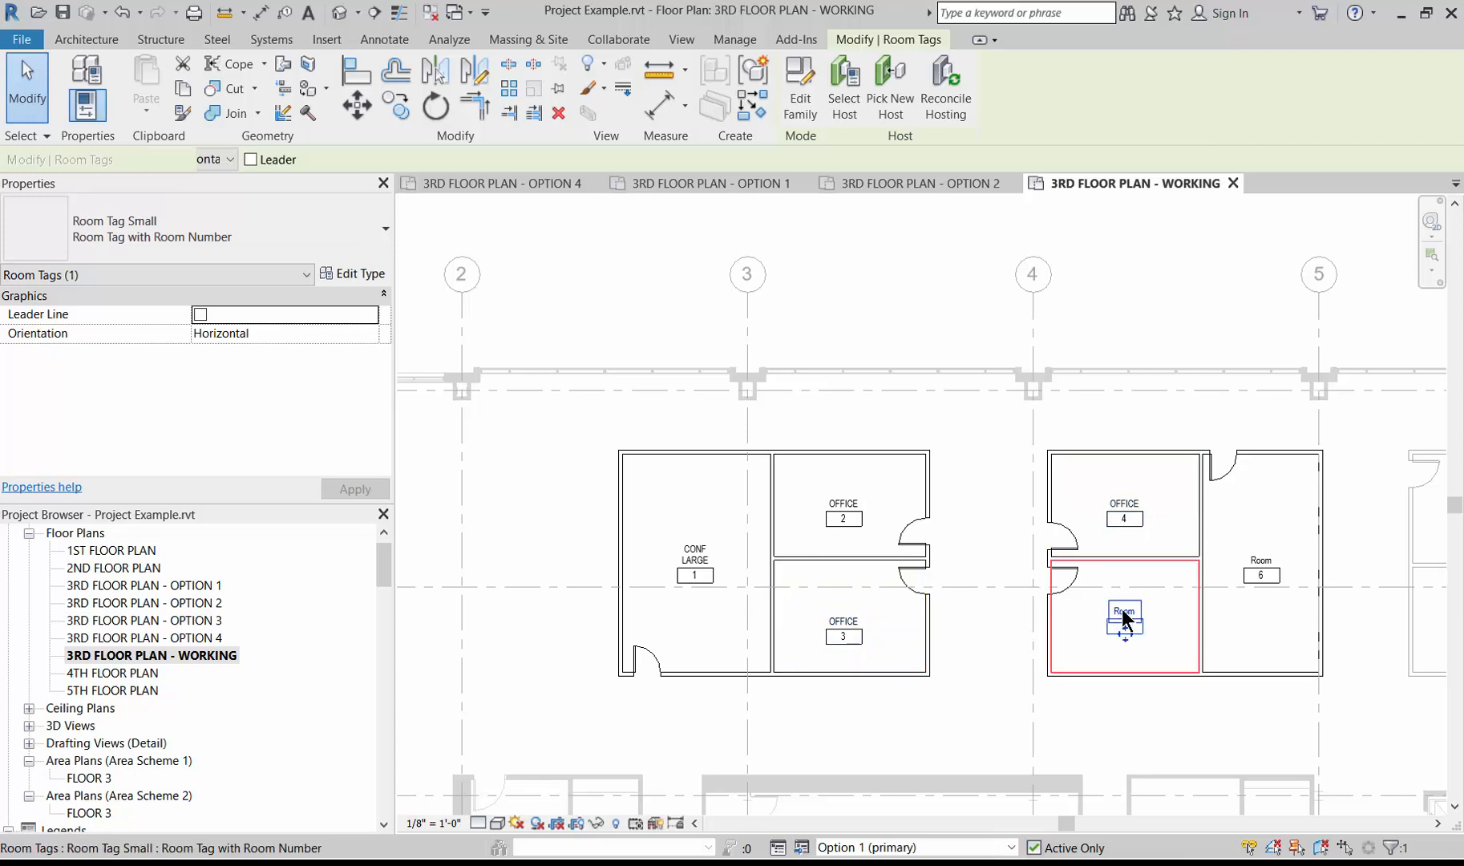
pyautogui.click(1123, 609)
pyautogui.write('OFFICE')
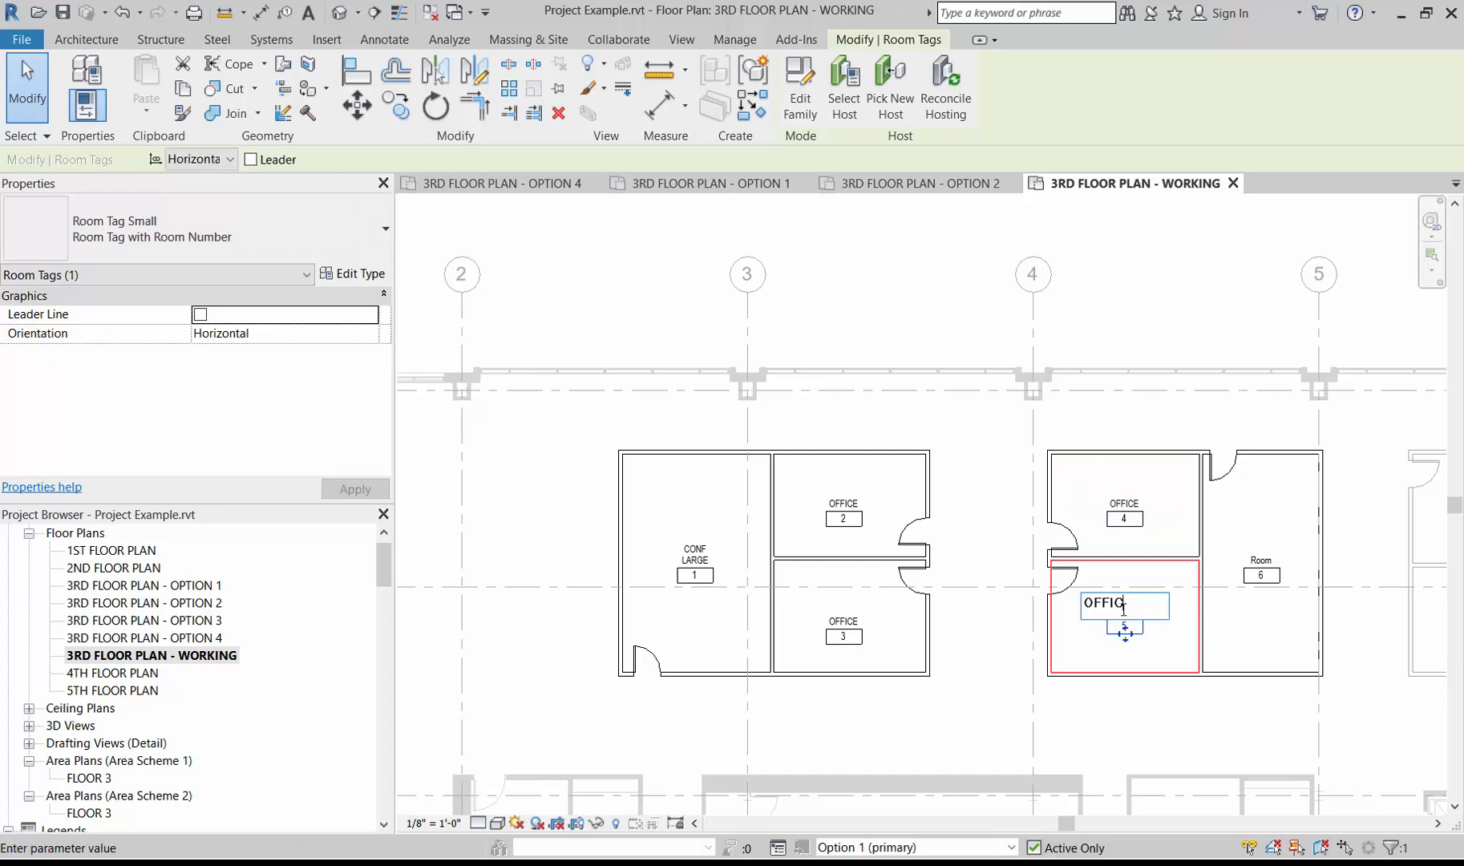
pyautogui.click(1260, 556)
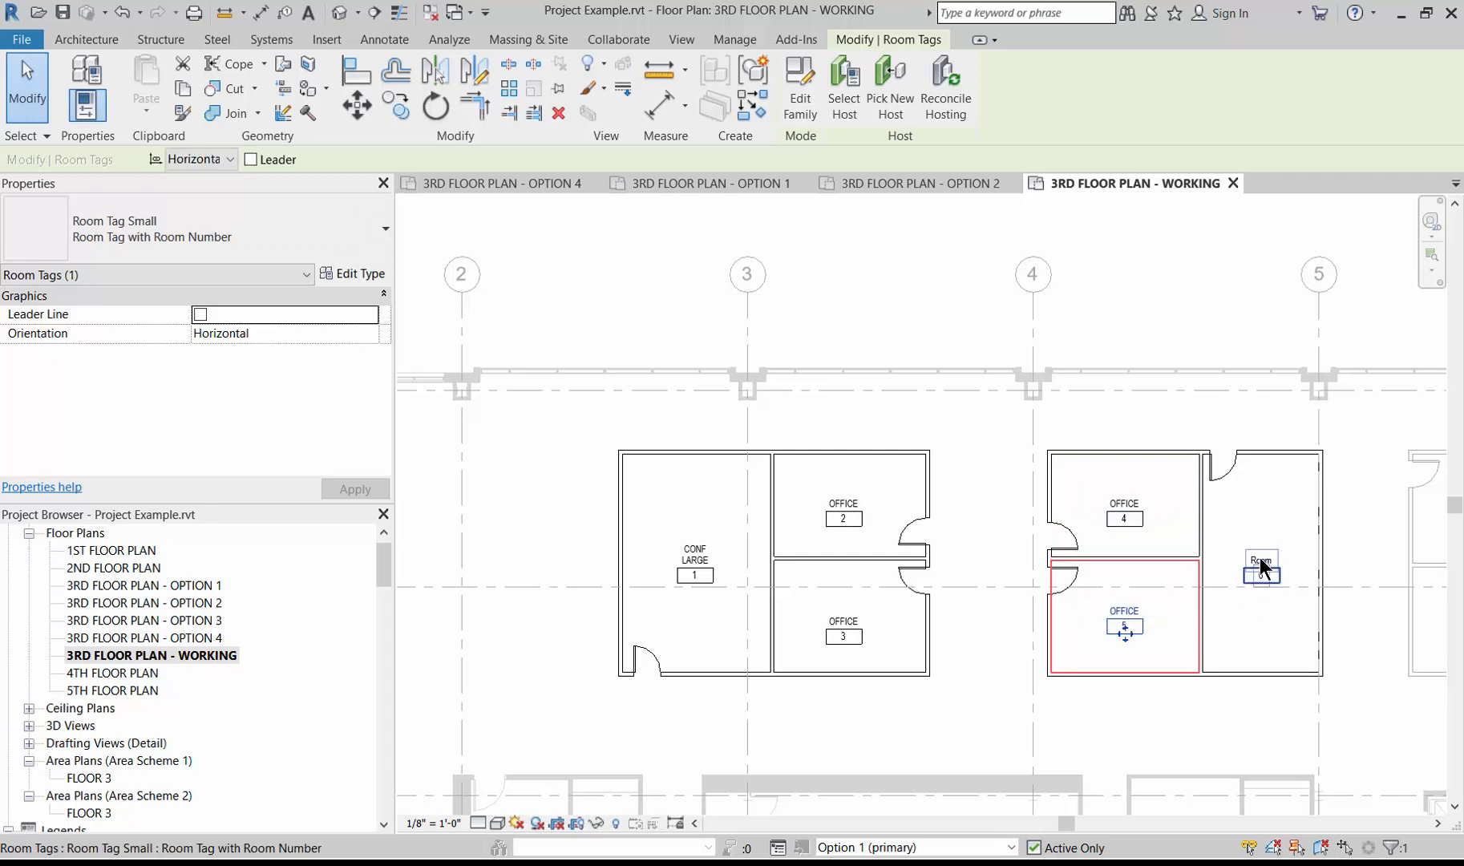
pyautogui.click(1260, 557)
pyautogui.click(1260, 558)
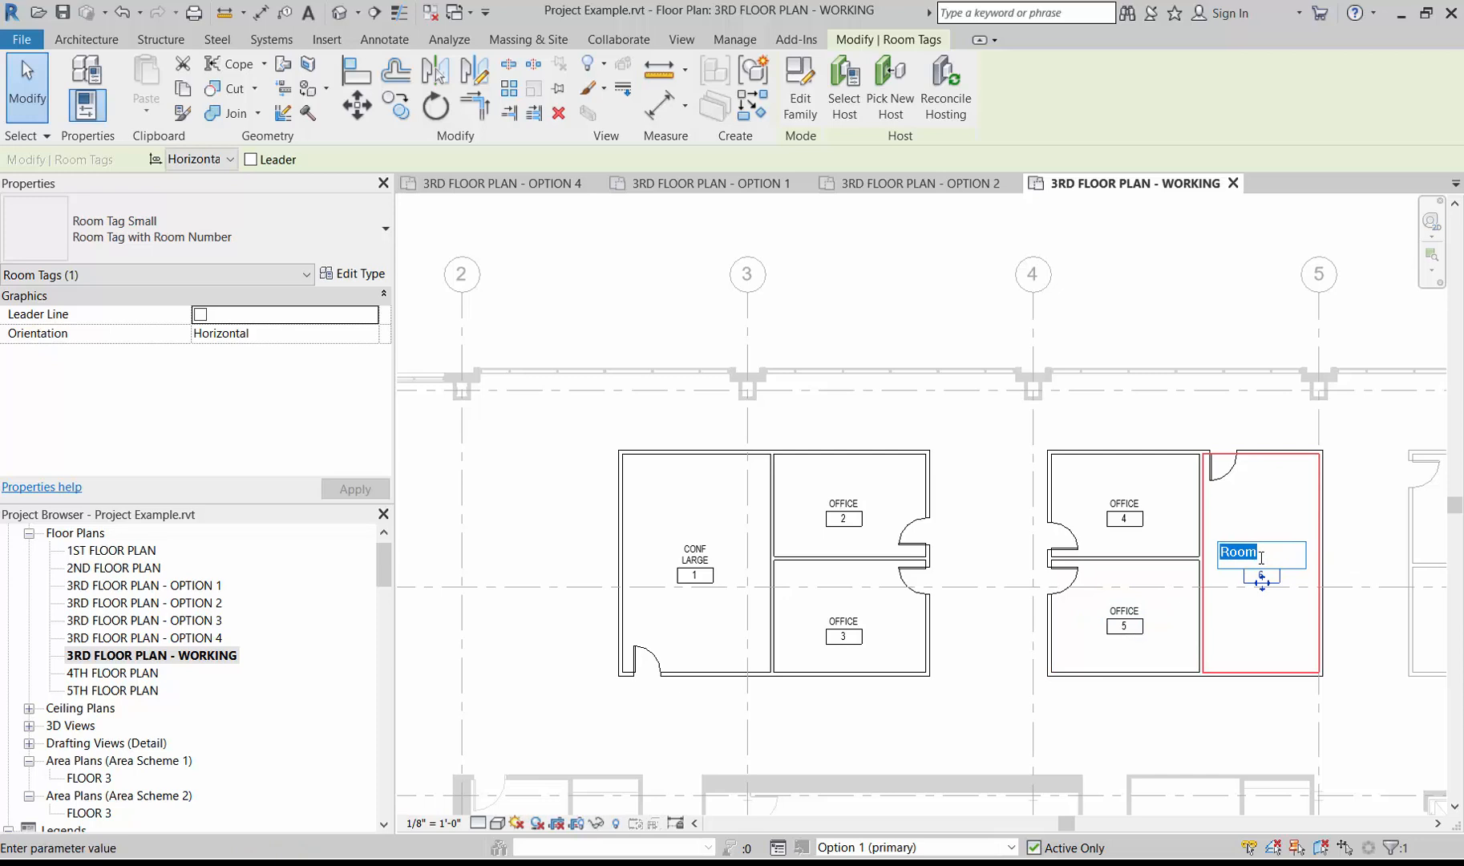
pyautogui.write('CONF LARGE')
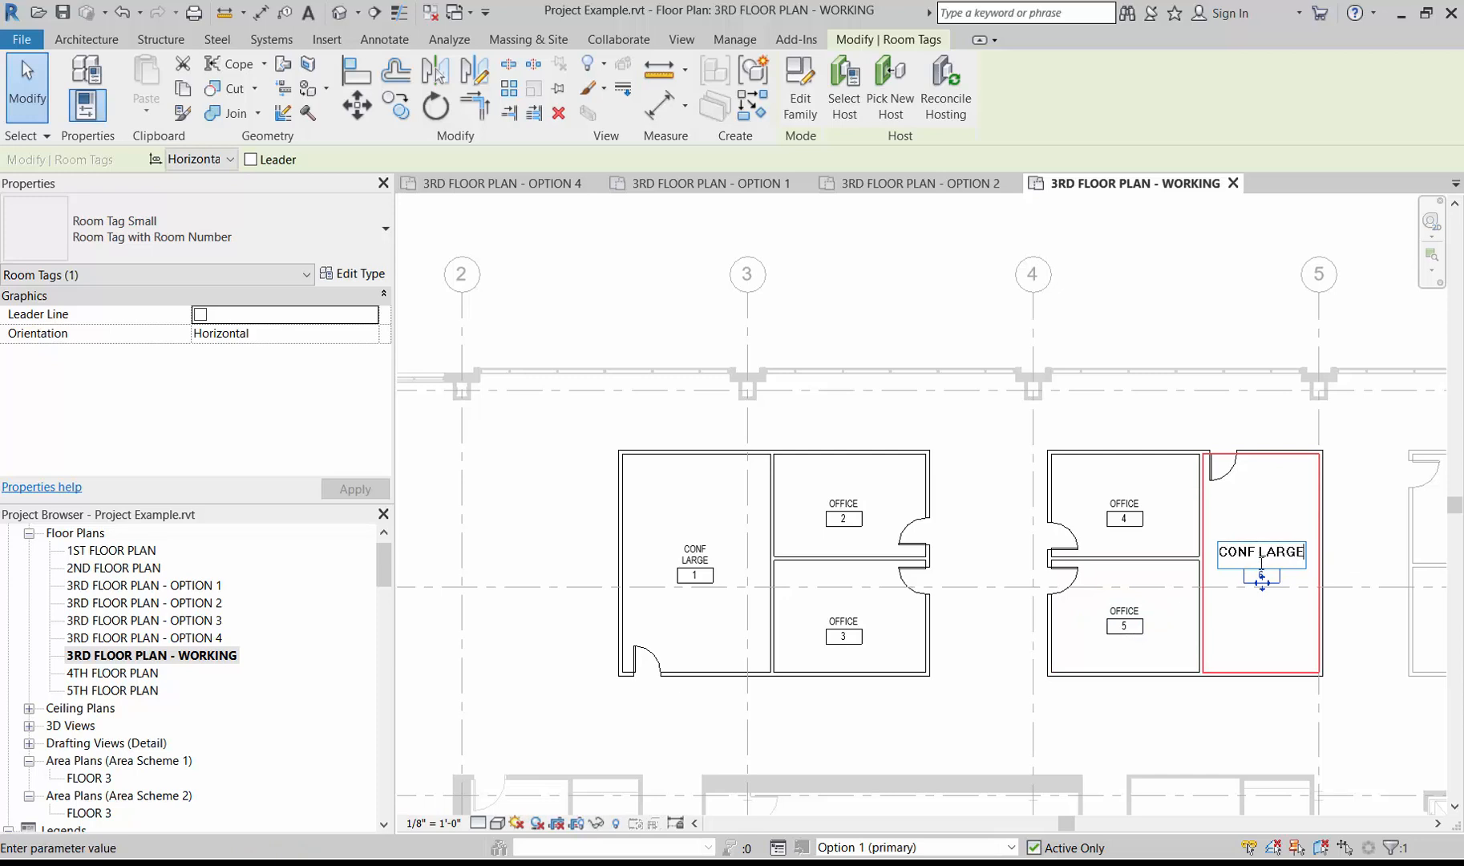
pyautogui.click(1335, 652)
pyautogui.scroll(-2, 751, 462)
pyautogui.scroll(-2, 741, 454)
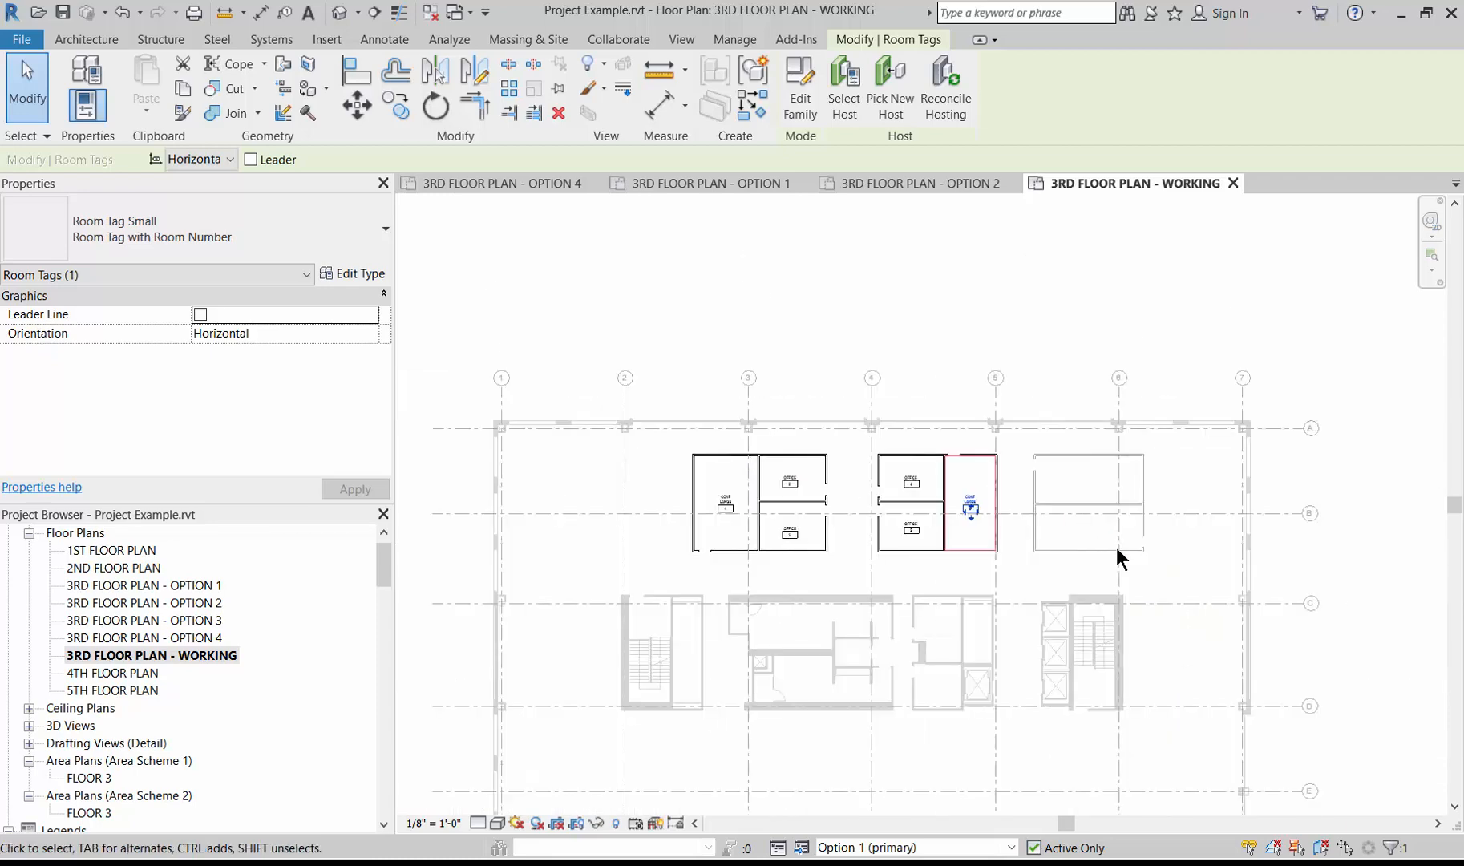
pyautogui.scroll(1, 1116, 547)
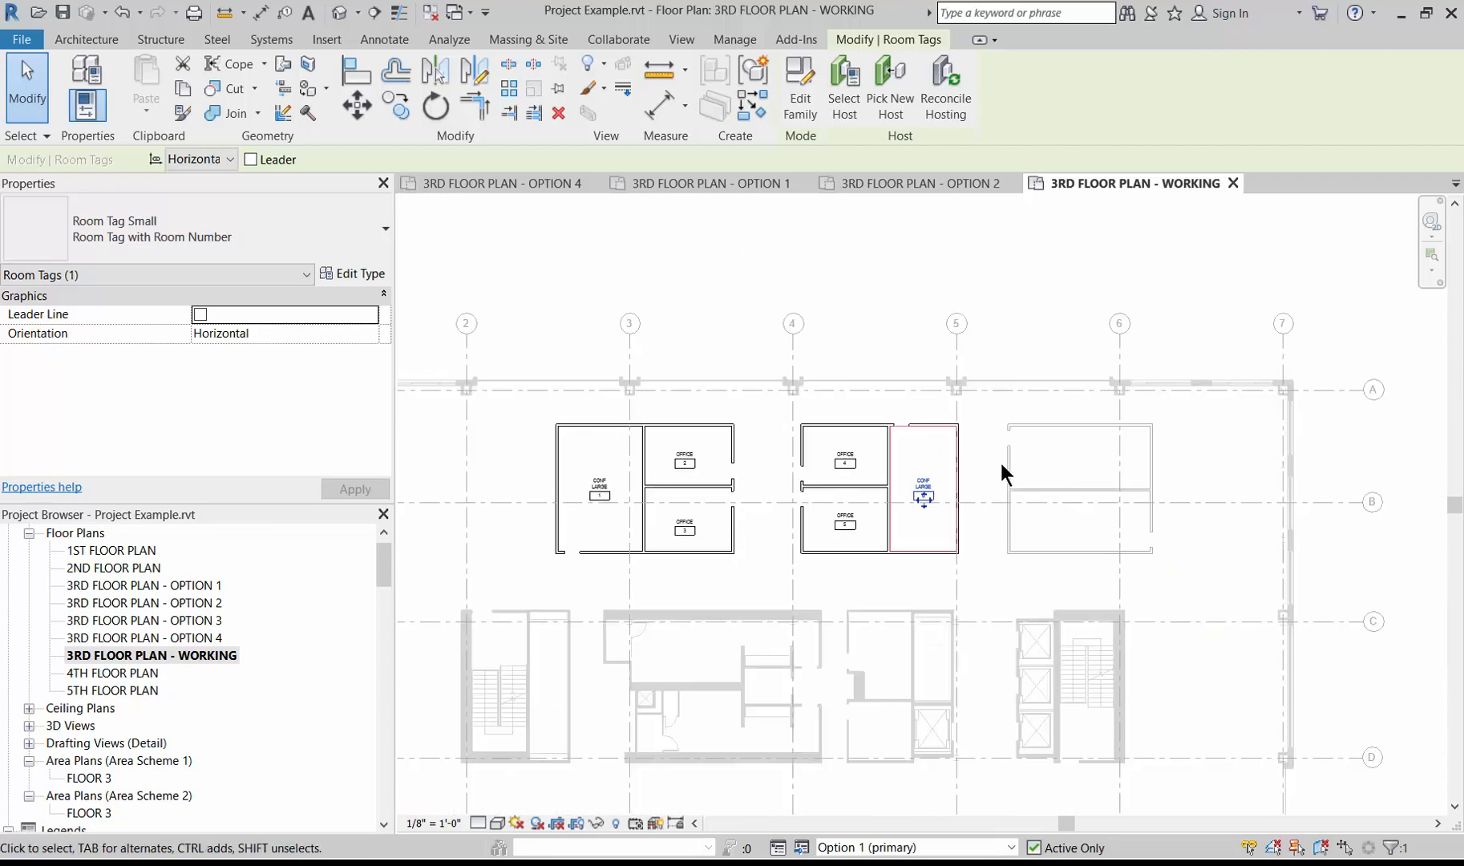
pyautogui.click(103, 41)
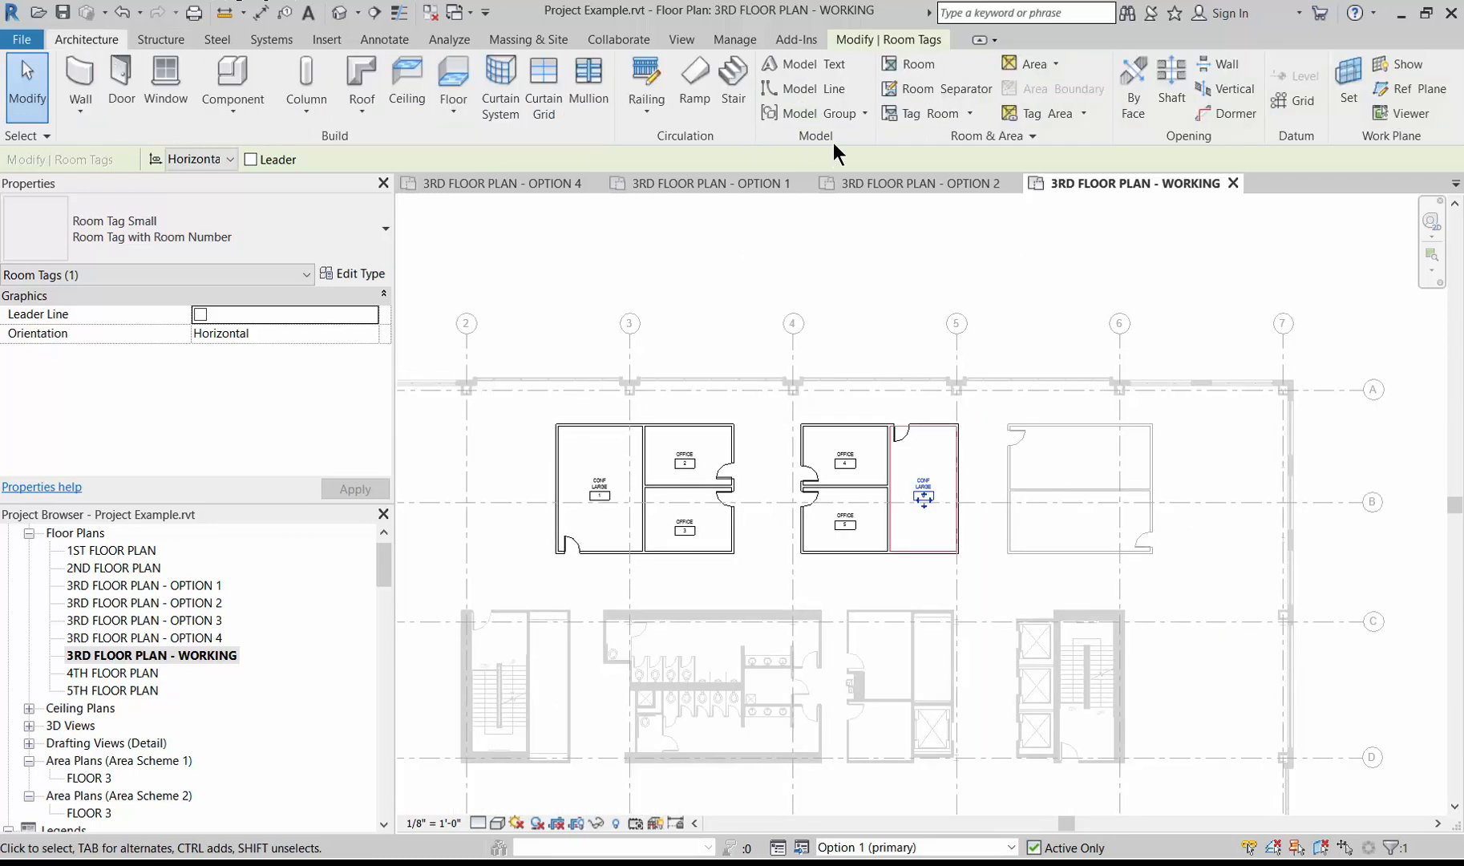
pyautogui.click(913, 63)
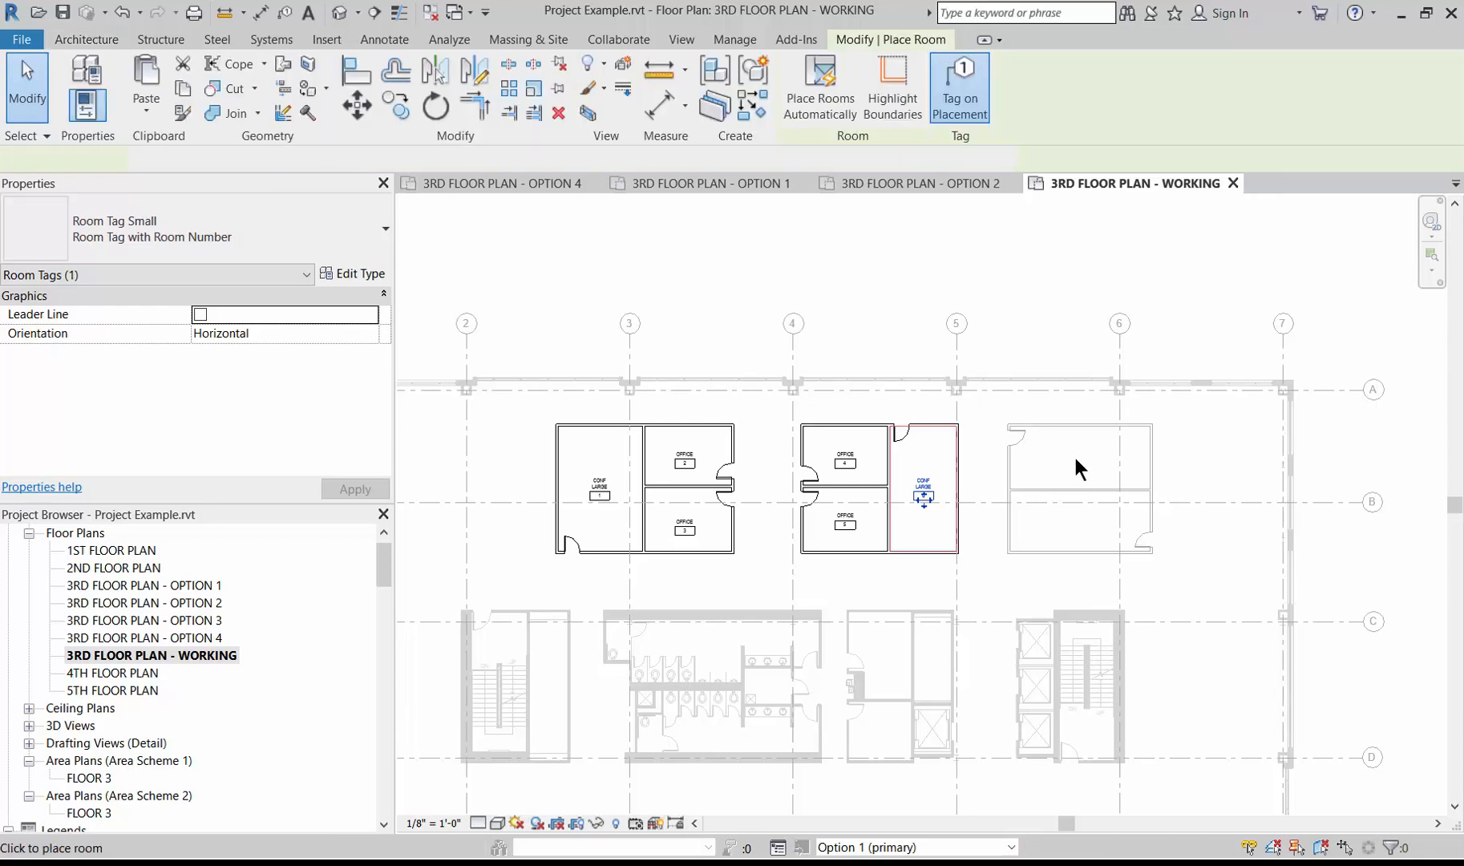
pyautogui.scroll(1, 1076, 459)
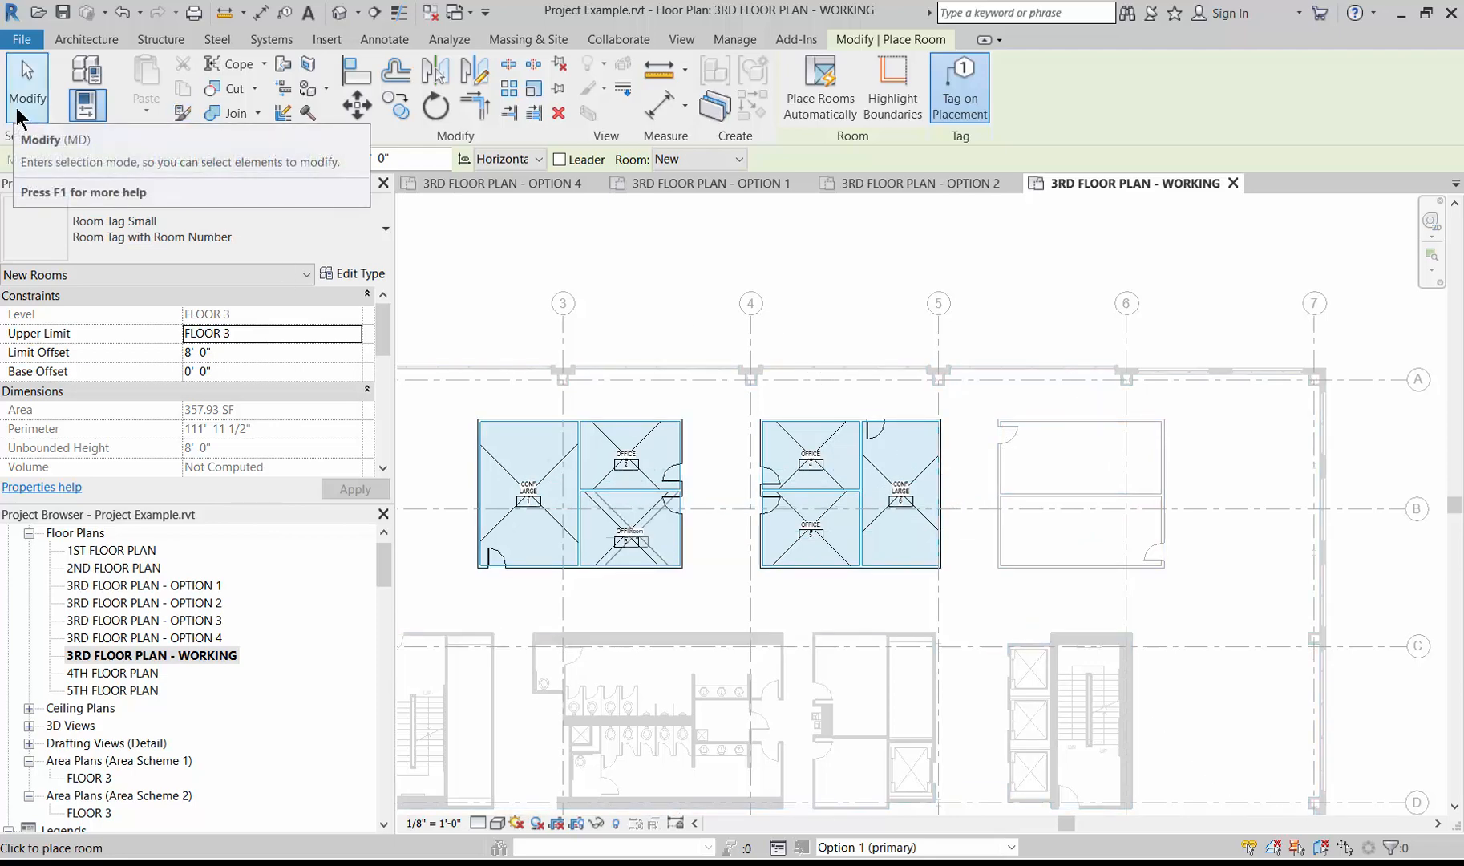
pyautogui.press('Escape')
pyautogui.press('Escape')
# Make Option 2 of Option Set 1 the active design option for editing
pyautogui.click(885, 851)
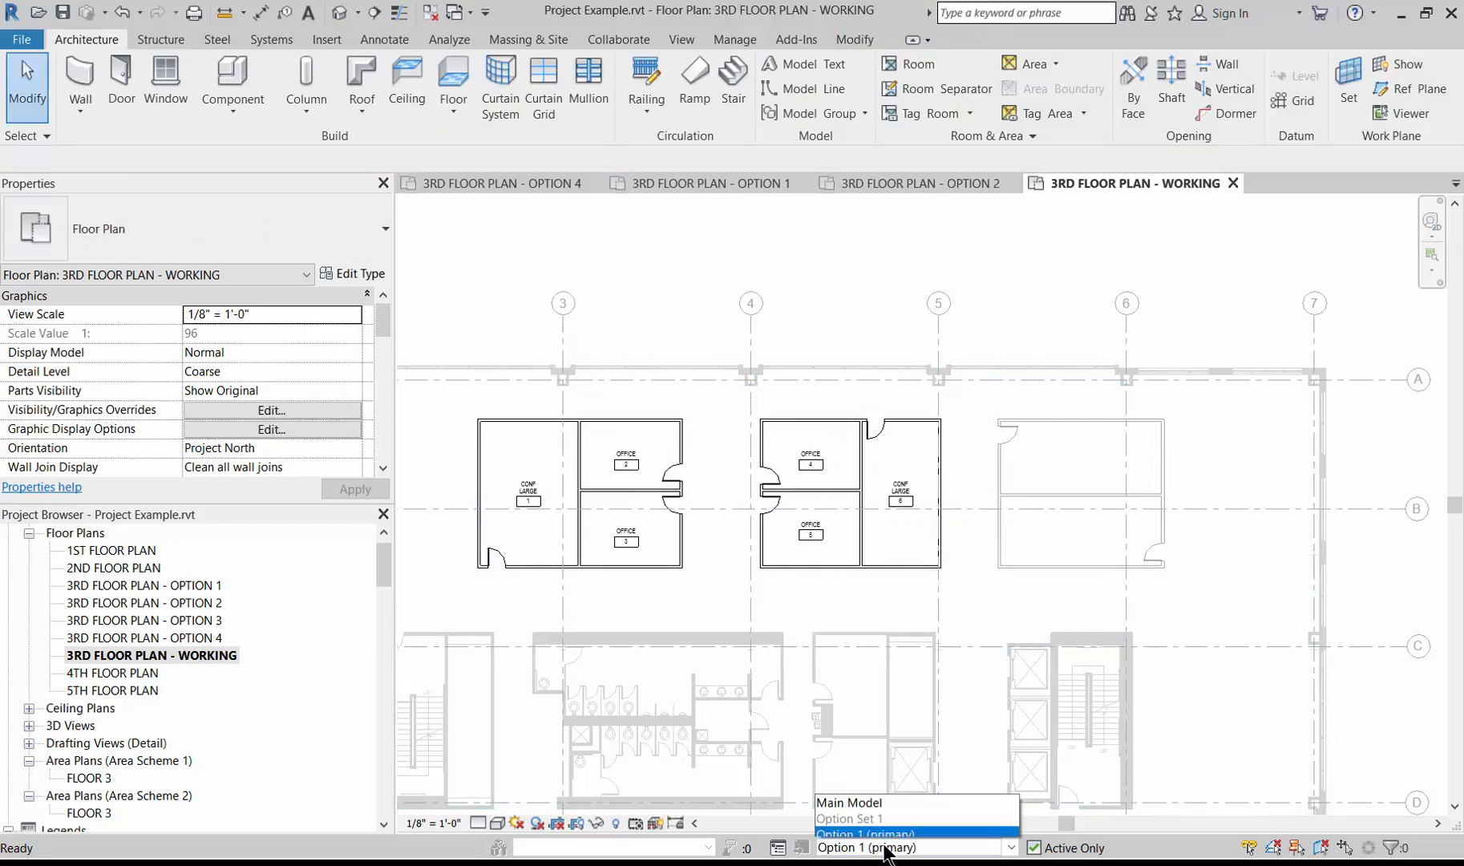
pyautogui.click(873, 779)
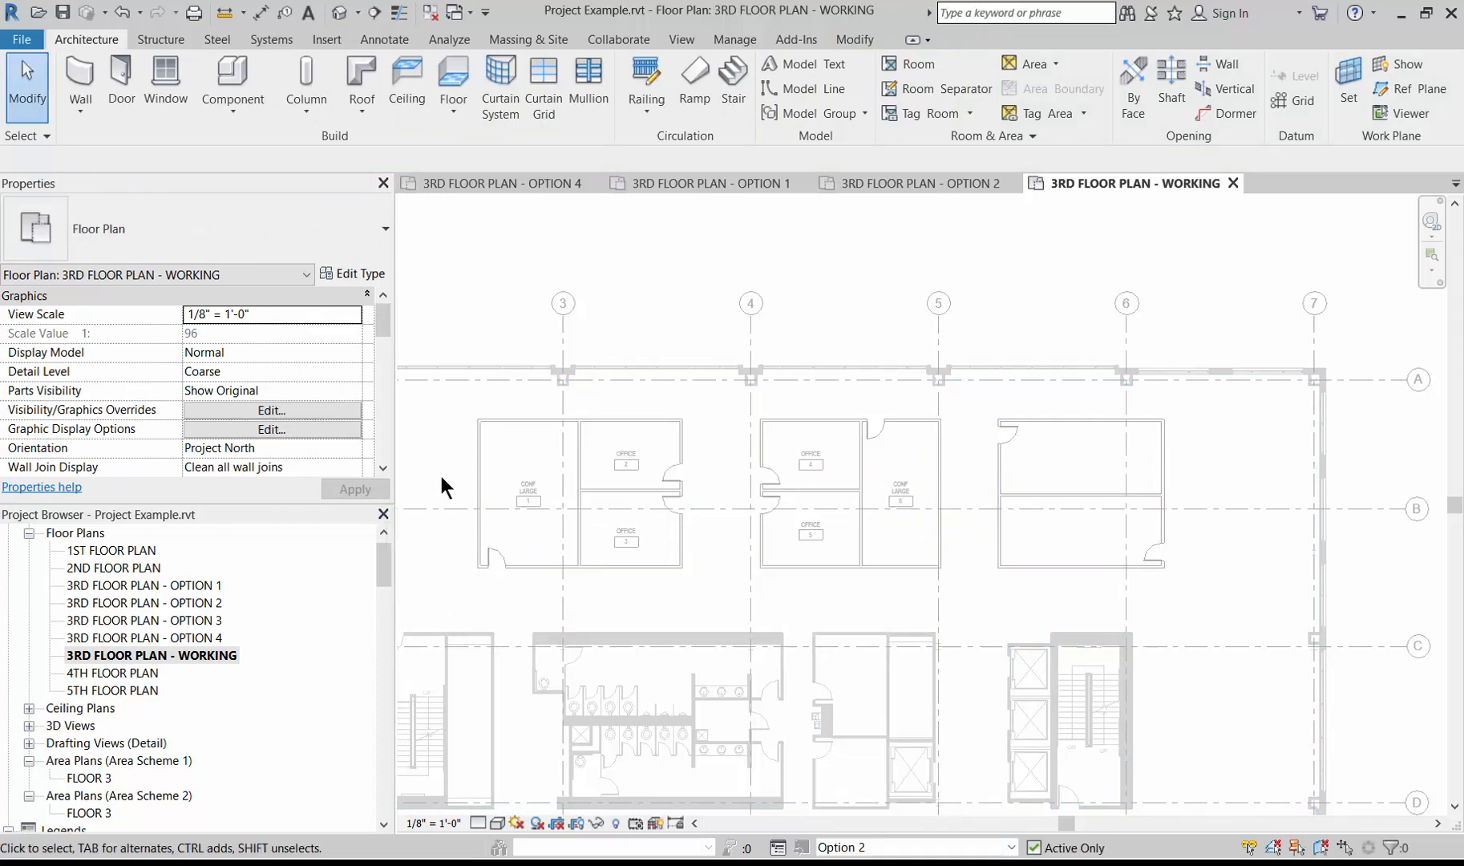
pyautogui.scroll(1, 441, 476)
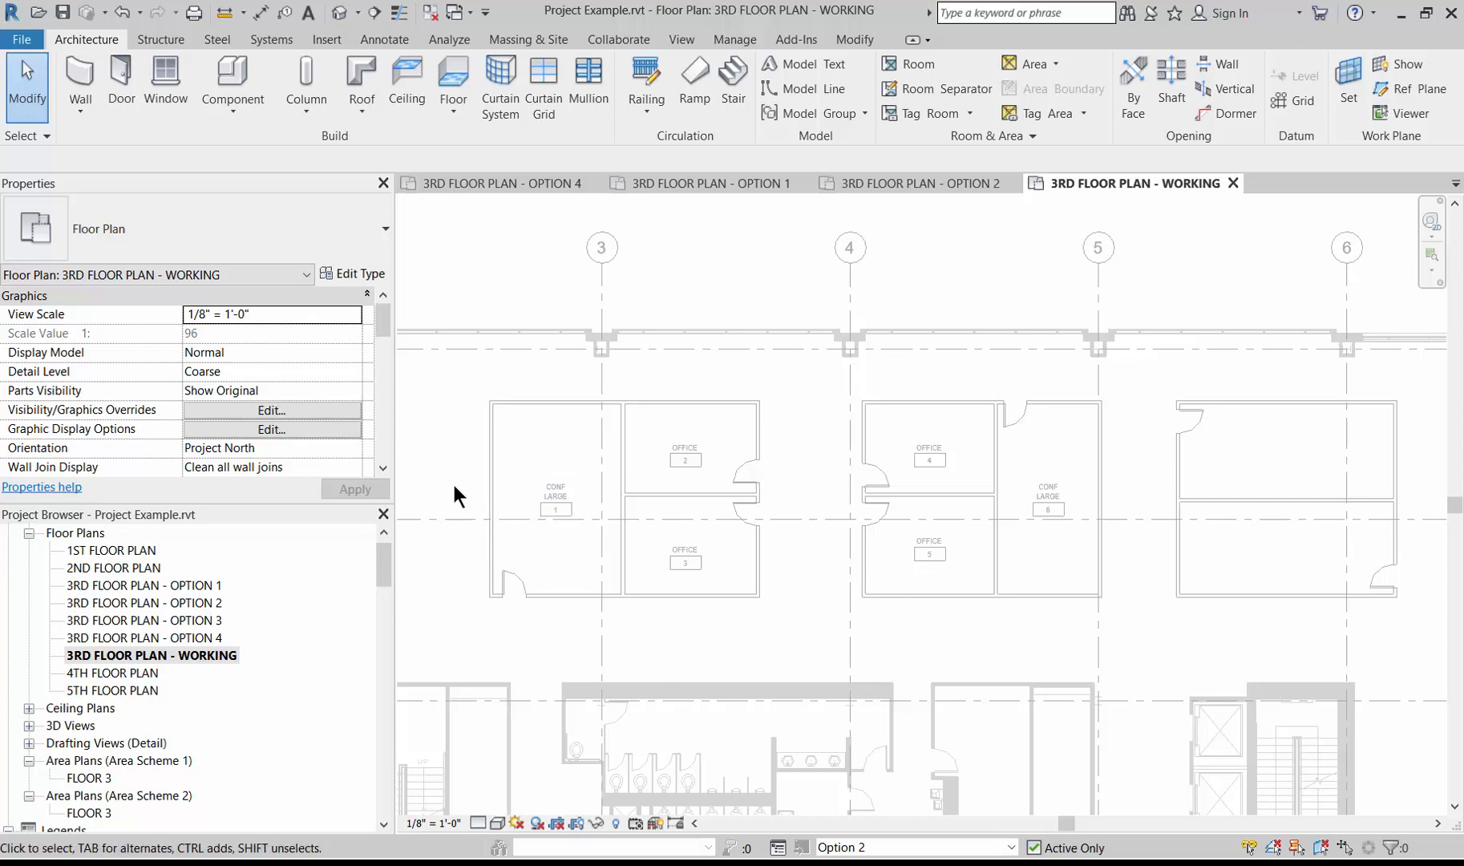
# In the working view's visibility/graphic overrides, set the design option shown for Option Set 1 and Option Set 2 to <Automatic>
pyautogui.moveTo(379, 319)
pyautogui.mouseDown()
pyautogui.moveTo(378, 335)
pyautogui.moveTo(378, 316)
pyautogui.mouseUp()
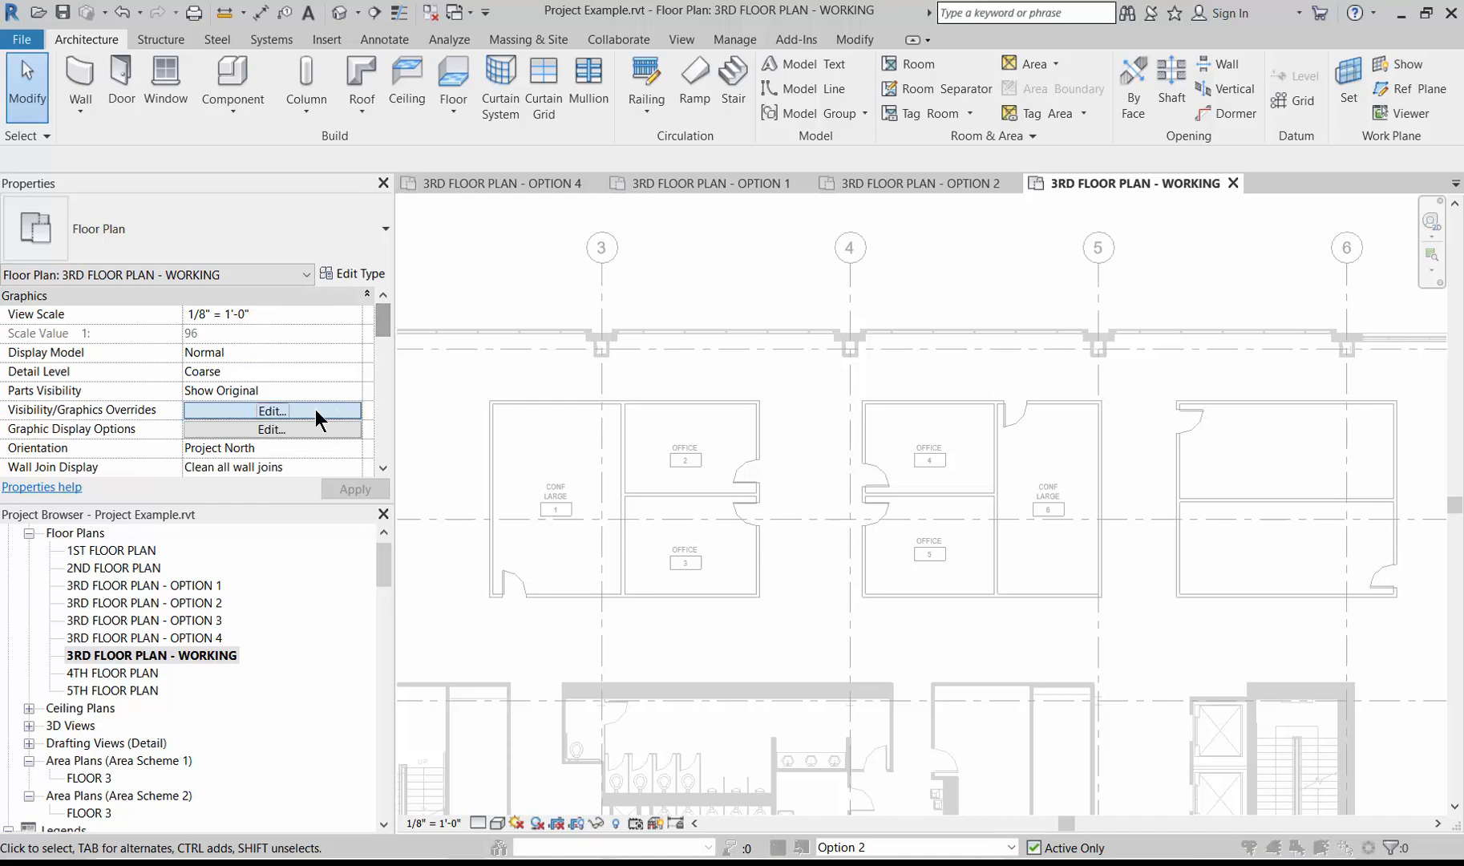
pyautogui.click(340, 411)
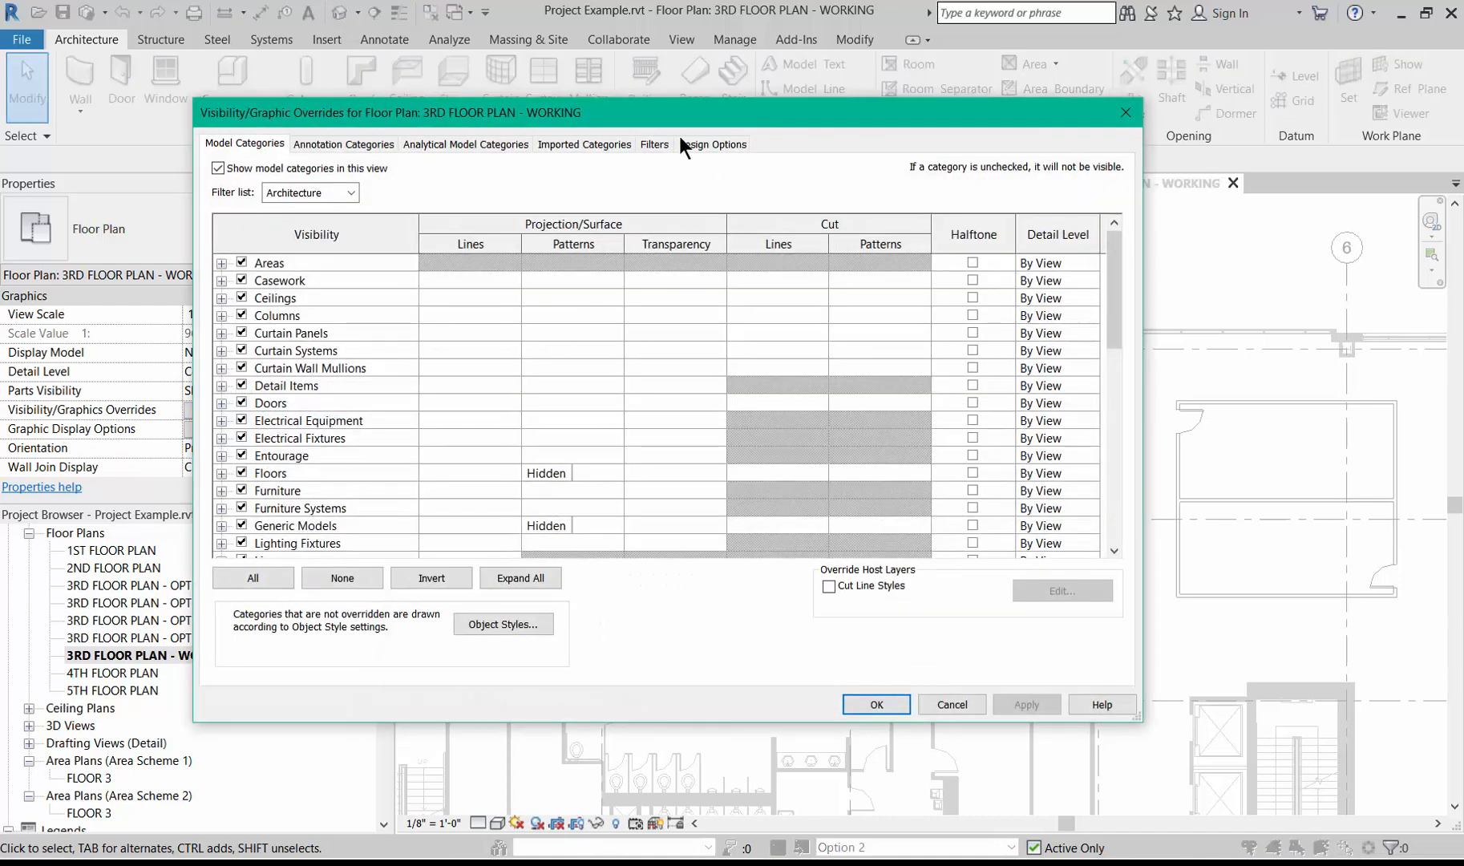
pyautogui.click(710, 143)
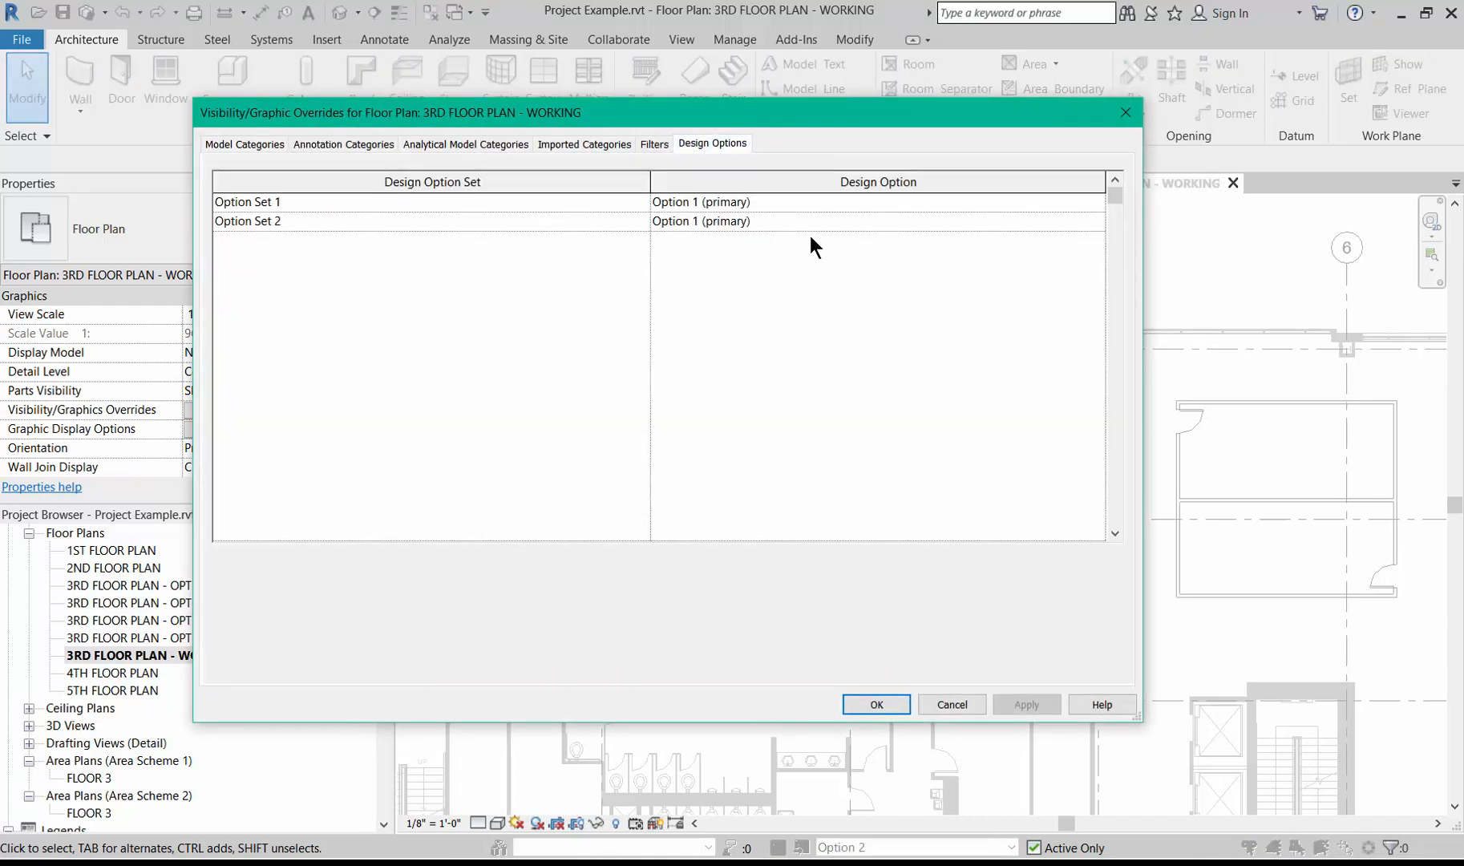
pyautogui.click(1089, 201)
pyautogui.click(1090, 201)
pyautogui.click(850, 217)
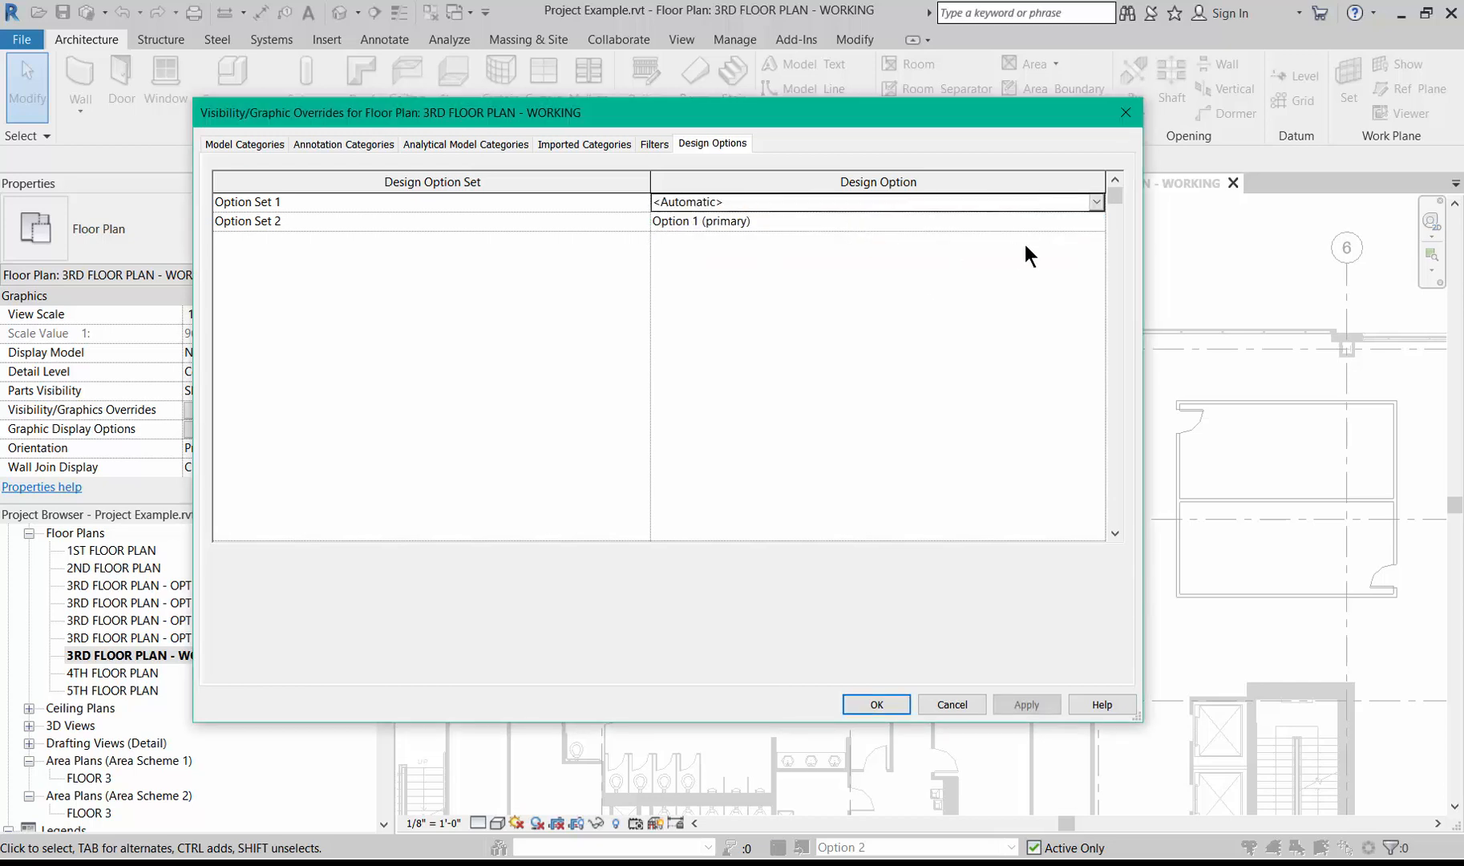
pyautogui.click(1084, 221)
pyautogui.click(1096, 220)
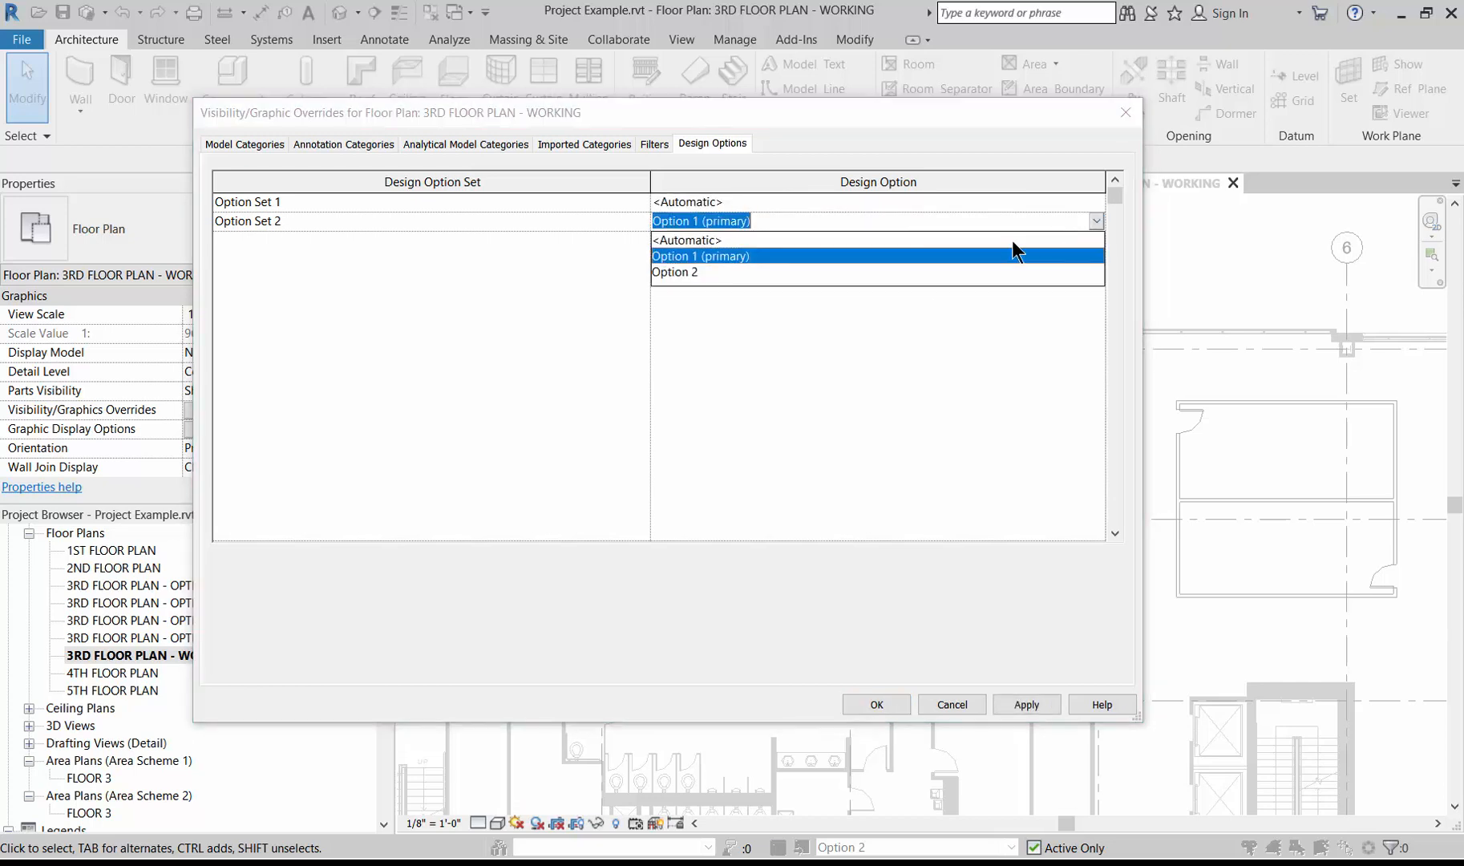
pyautogui.click(765, 239)
pyautogui.click(887, 702)
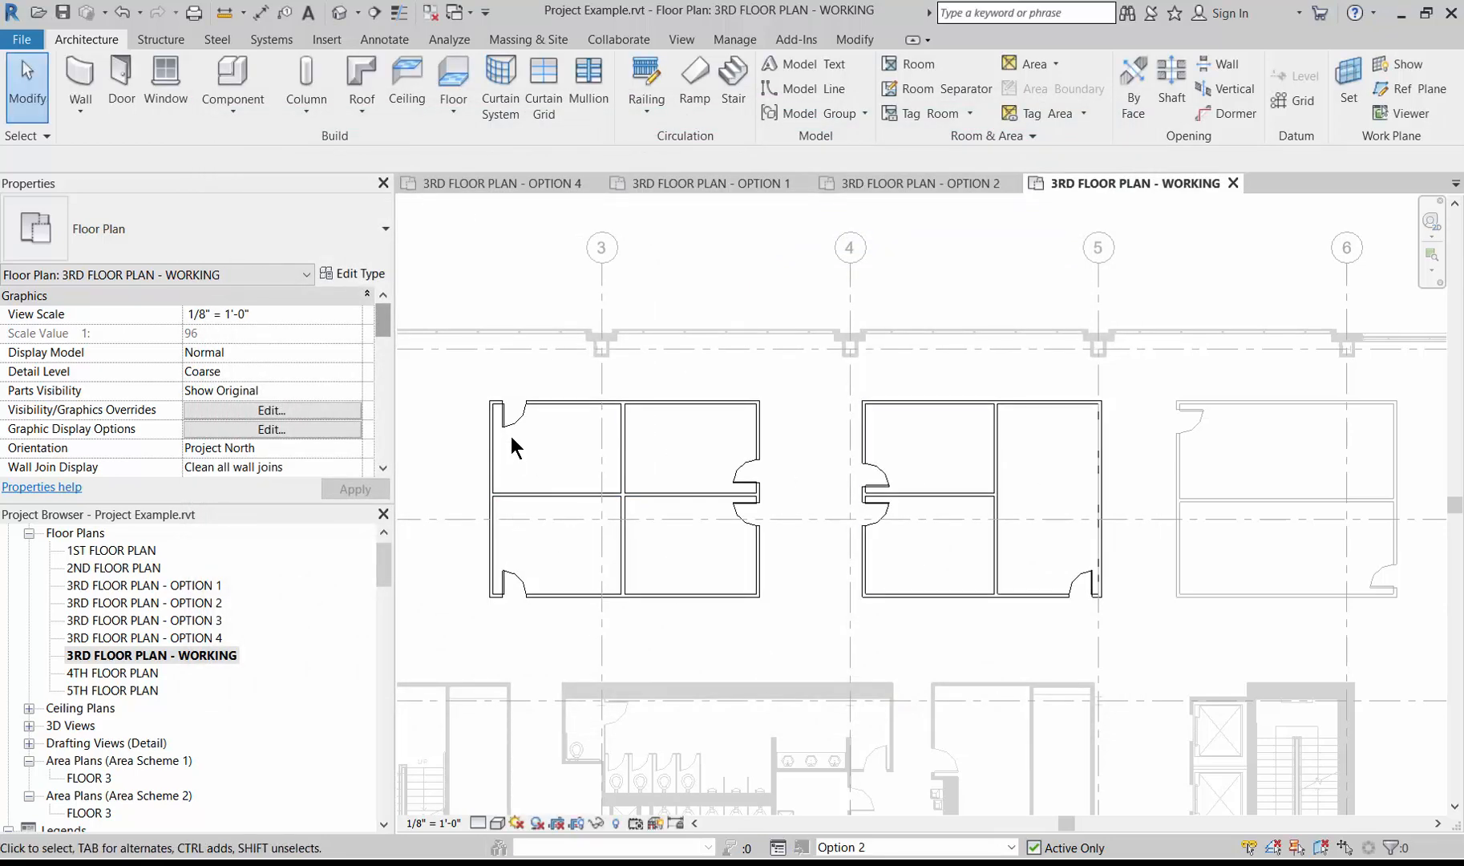
# Place tagged rooms in all seven enclosed spaces of Option 2 in the two active room blocks
pyautogui.click(906, 66)
pyautogui.click(555, 447)
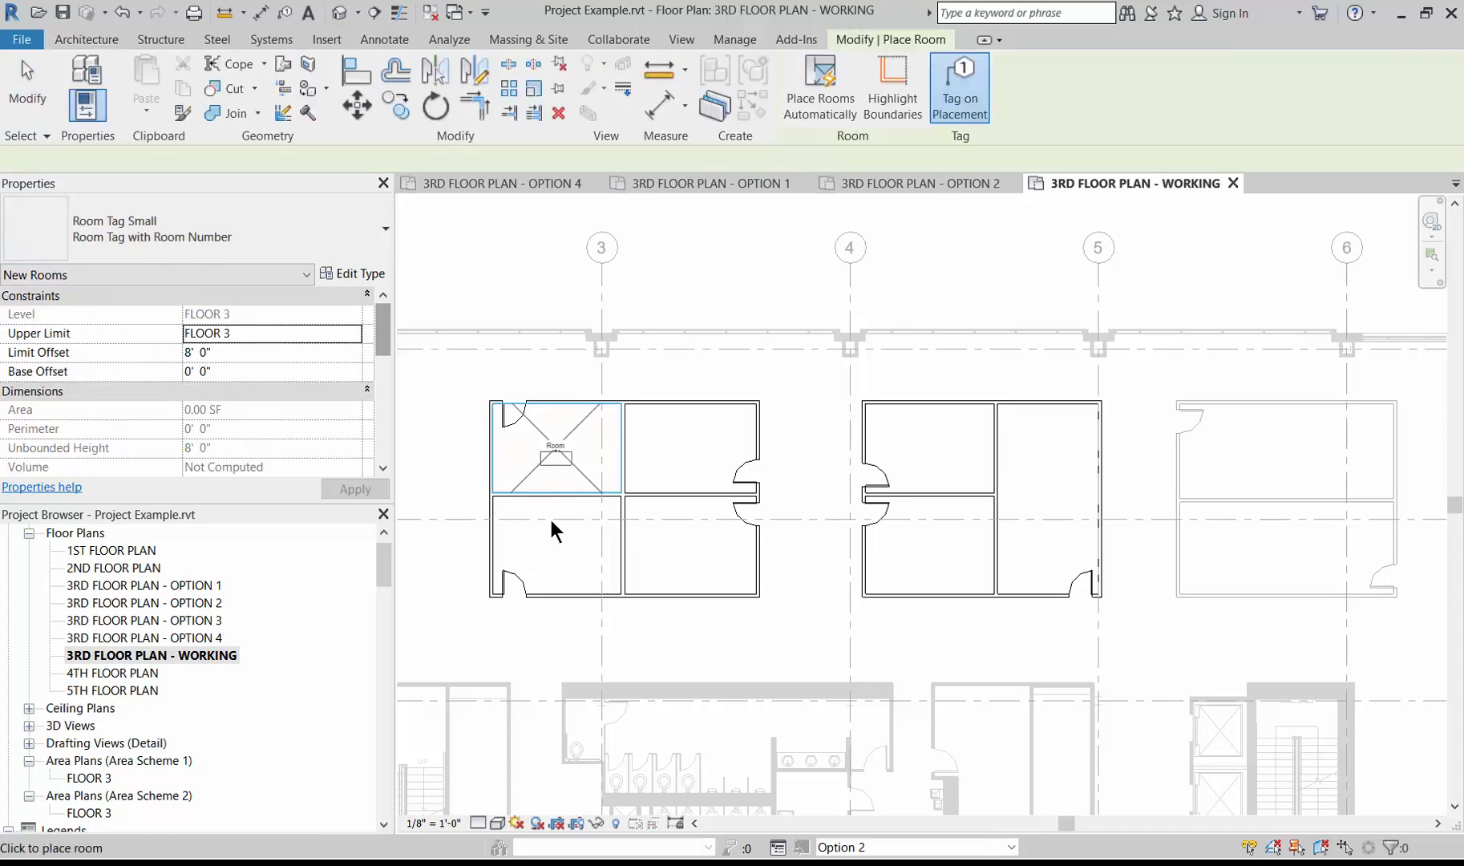
pyautogui.click(686, 445)
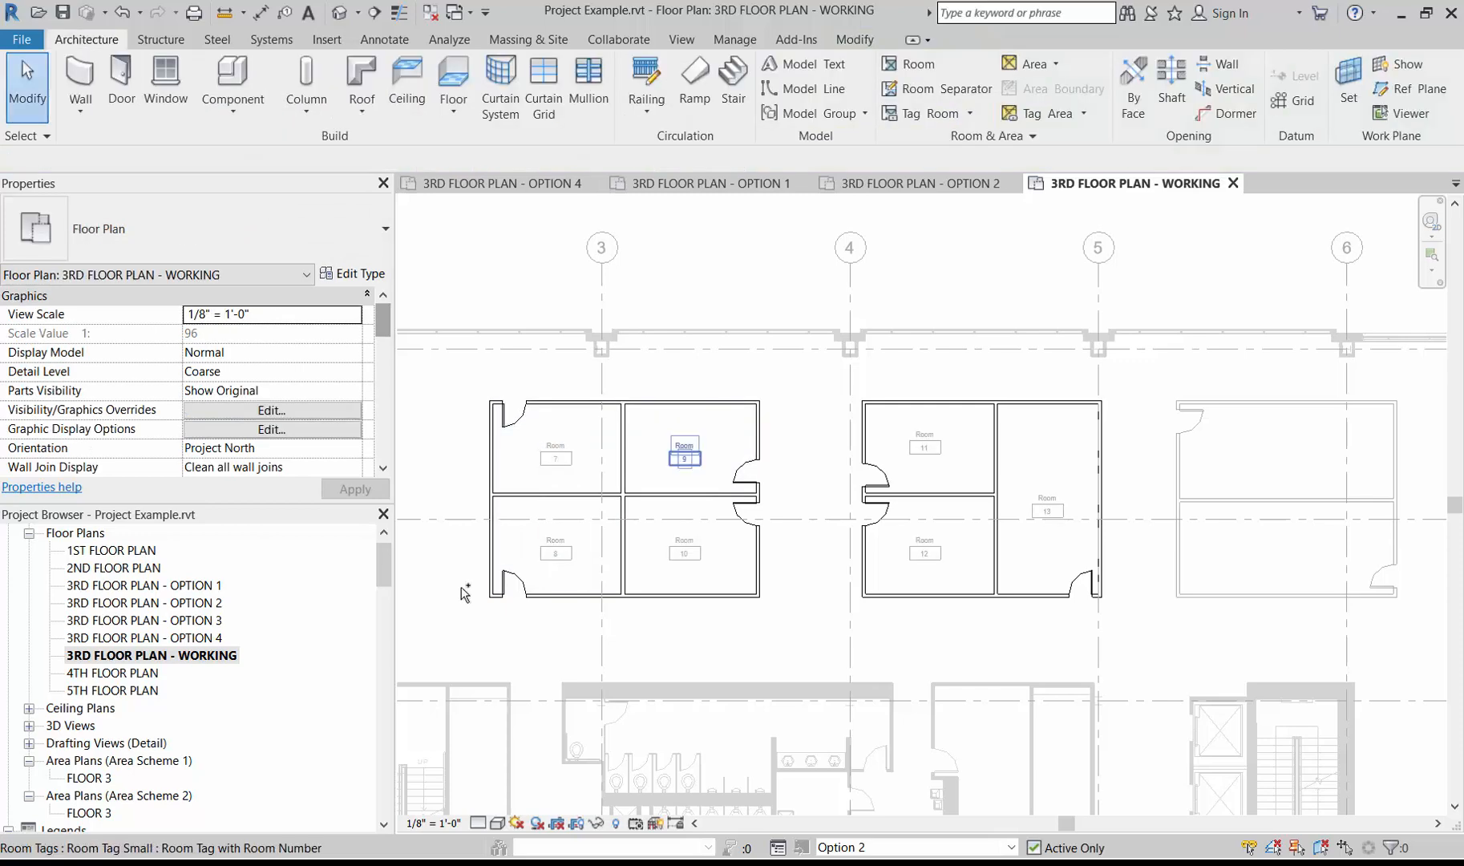
# Name rooms 7 and 8 CONF SMALL through their room tags
pyautogui.click(560, 448)
pyautogui.click(559, 442)
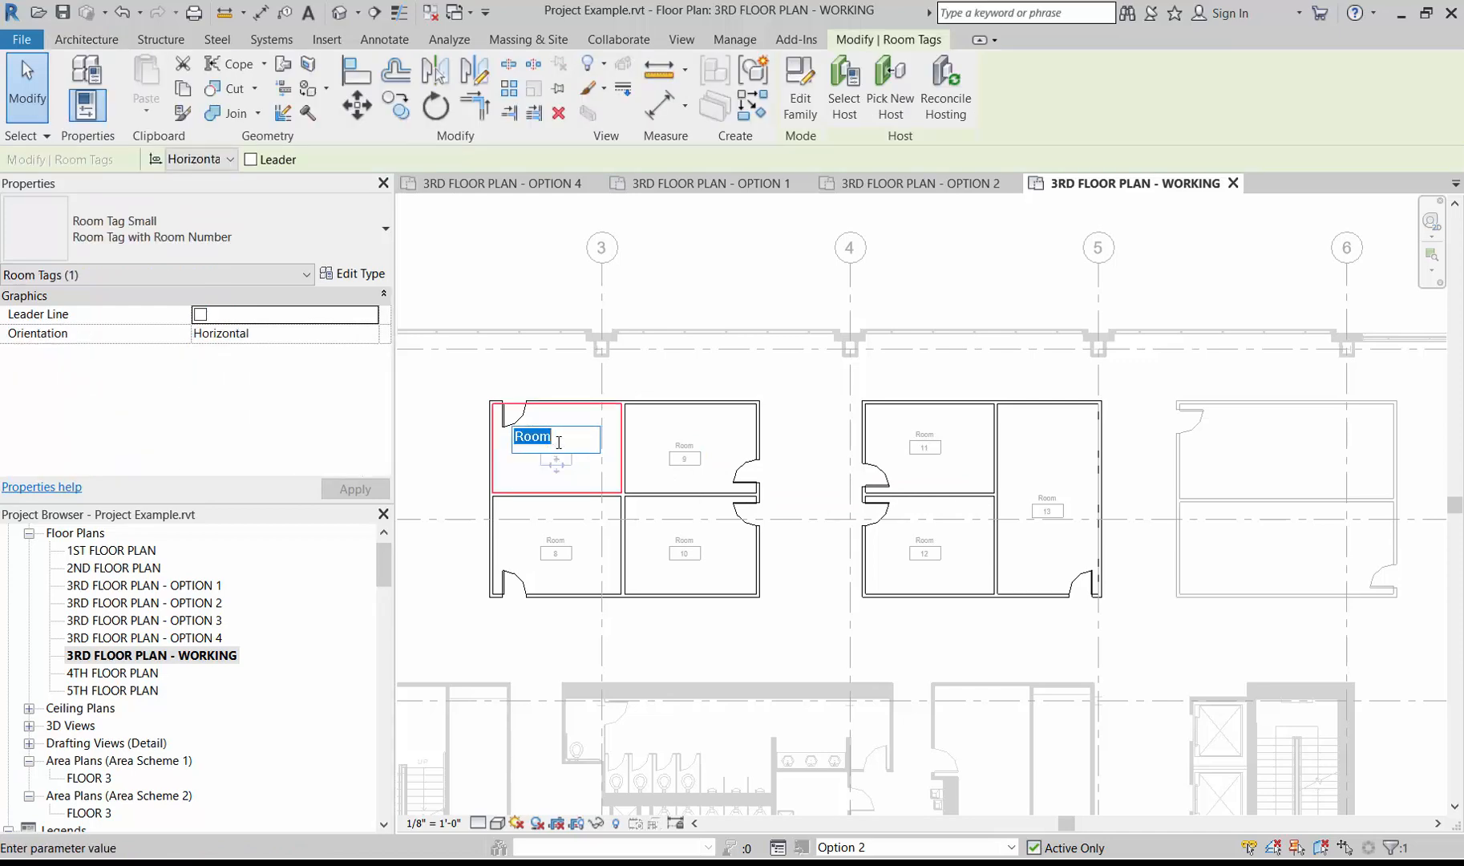
pyautogui.write('CONF SMALL')
pyautogui.click(551, 535)
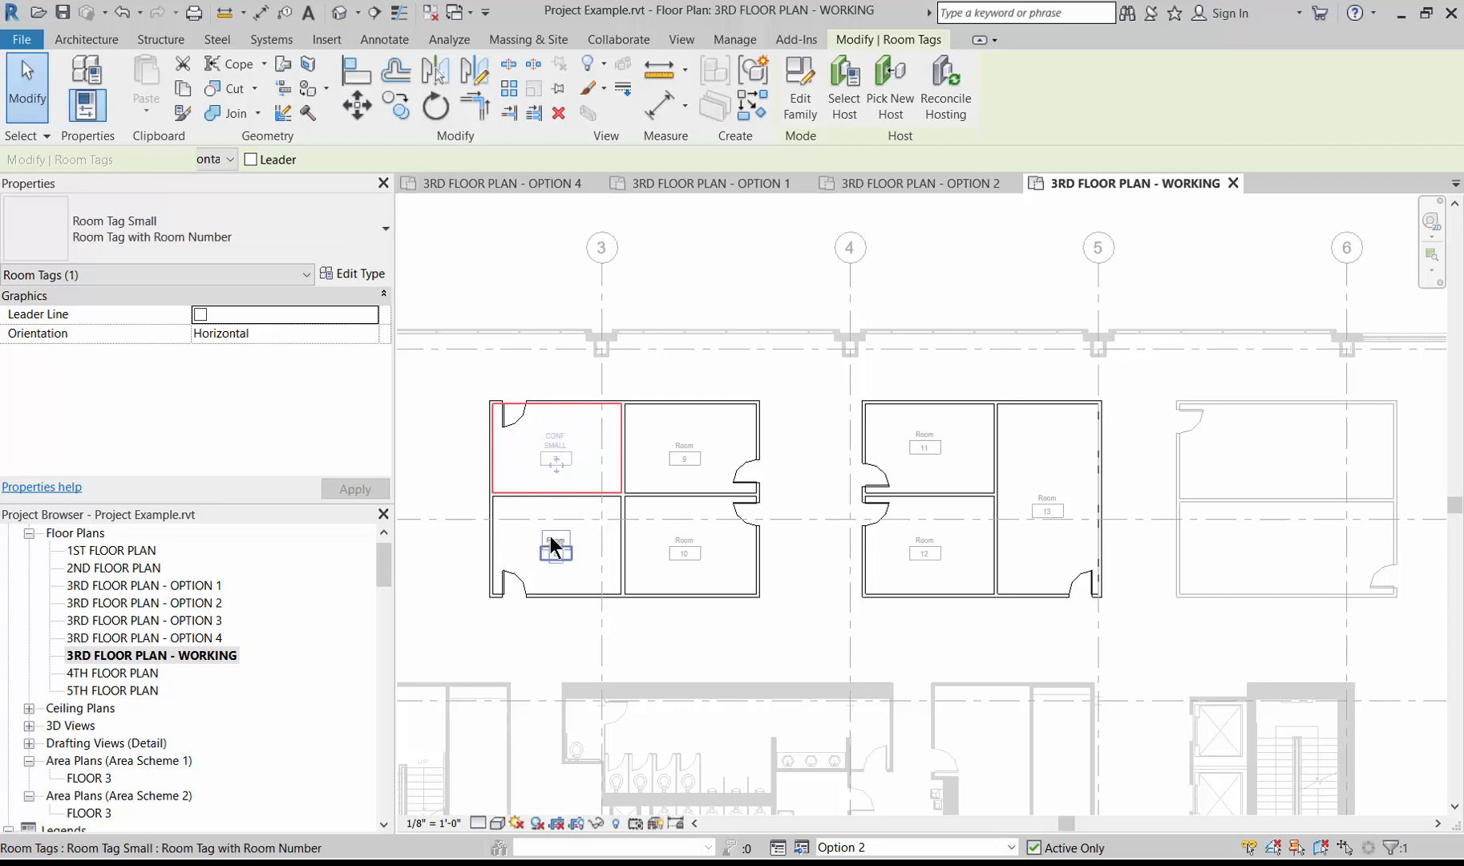
pyautogui.click(550, 536)
pyautogui.click(551, 535)
pyautogui.write('C')
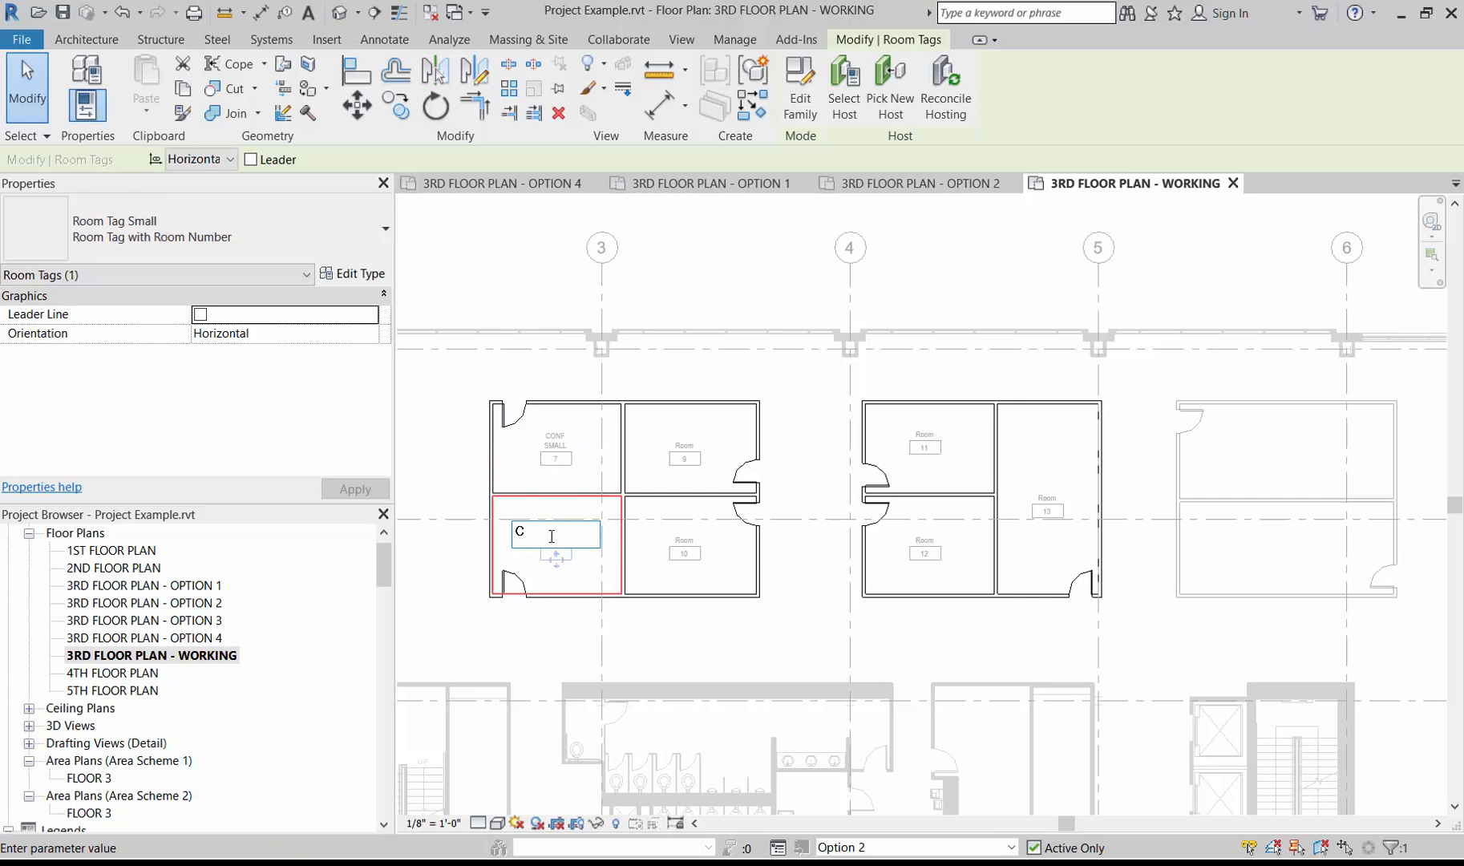
pyautogui.write('ONF SMALL')
pyautogui.click(737, 427)
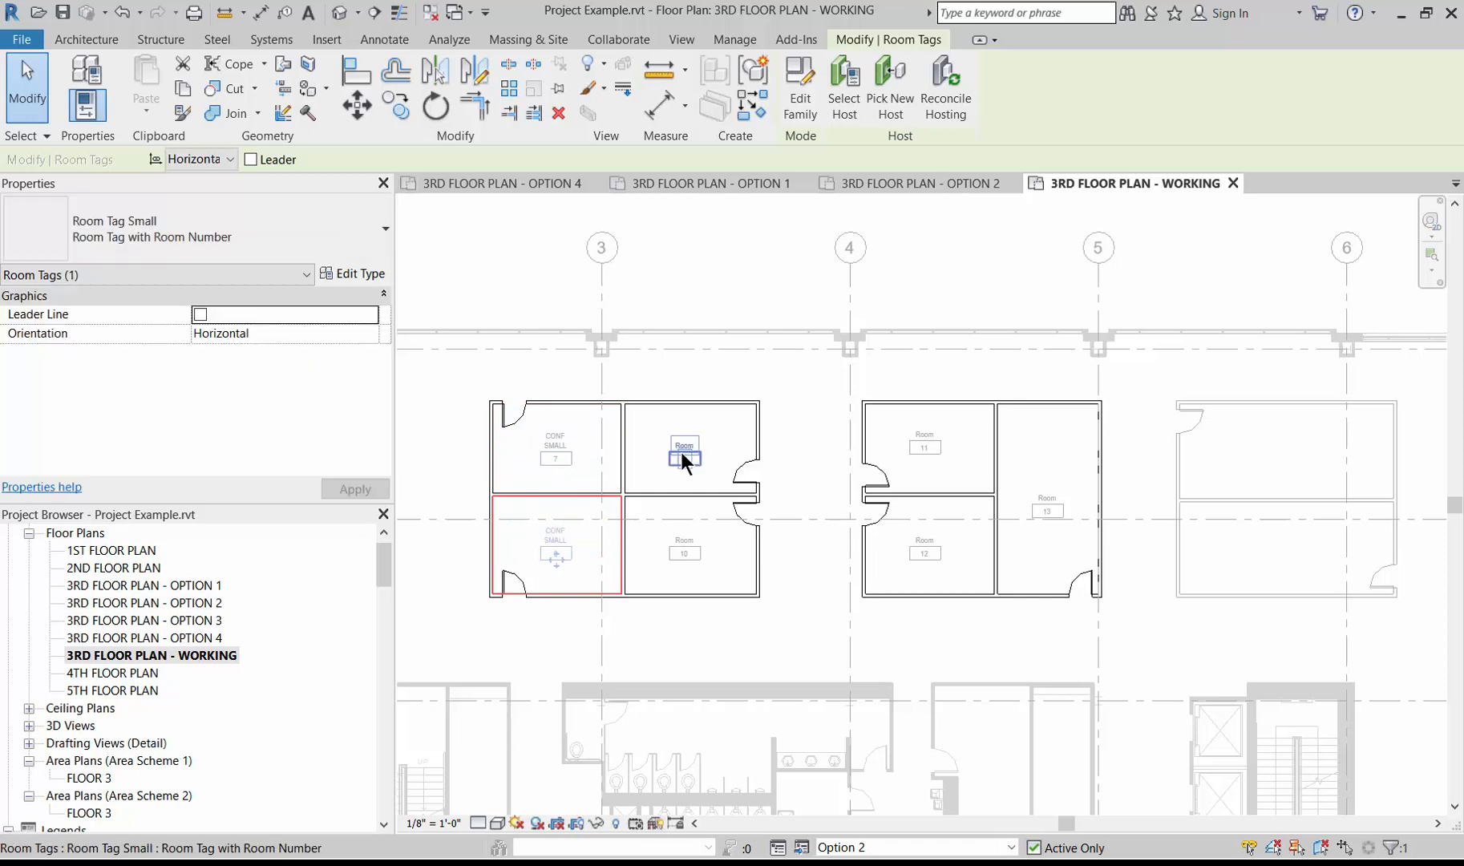
# Name rooms 9, 10, 11 and 12 OFFICE and room 13 CONF LARGE through their room tags
pyautogui.scroll(3, 681, 452)
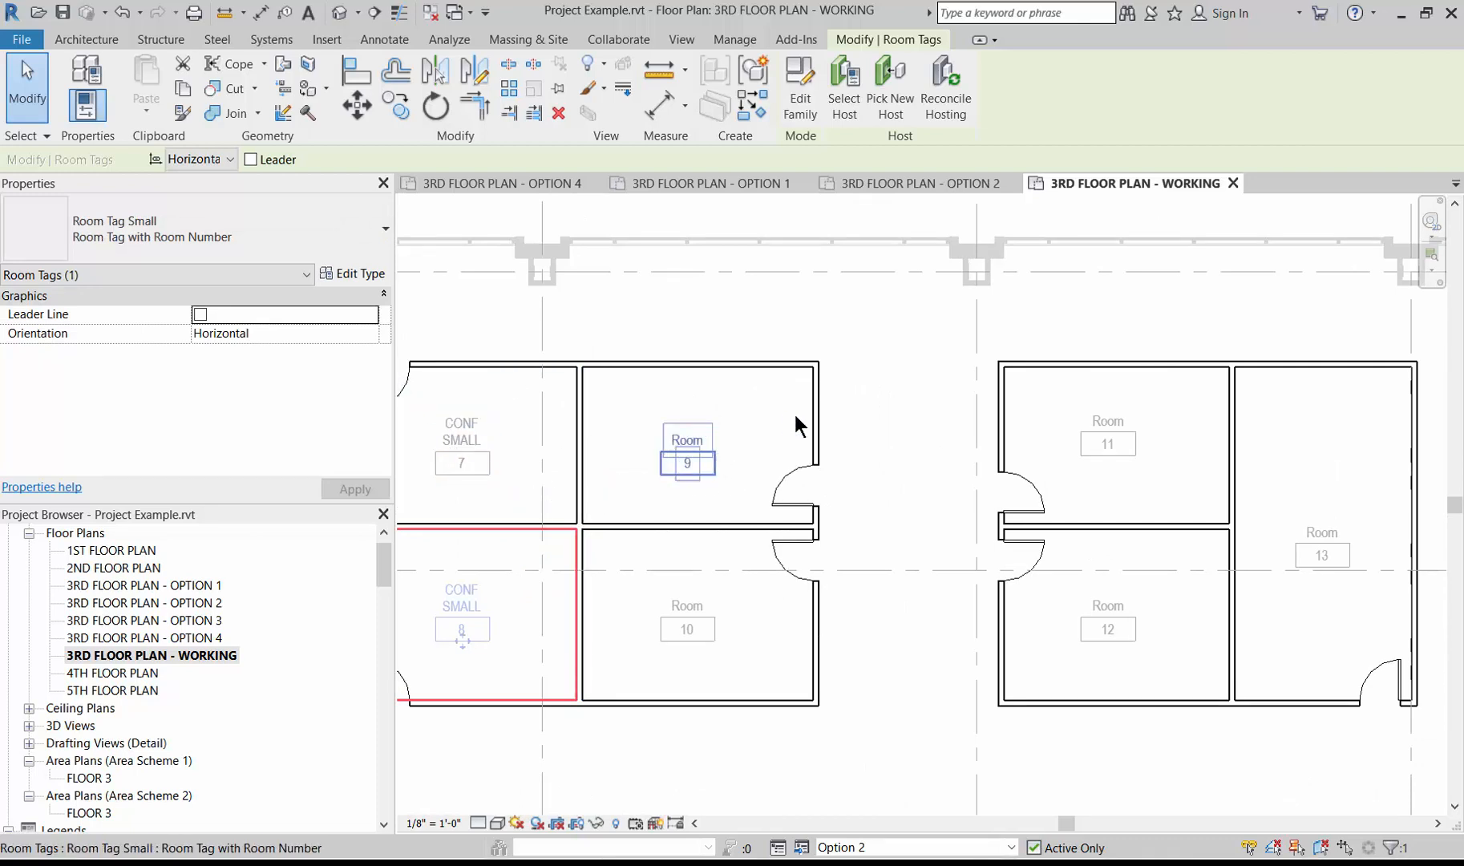
pyautogui.click(801, 444)
pyautogui.click(716, 418)
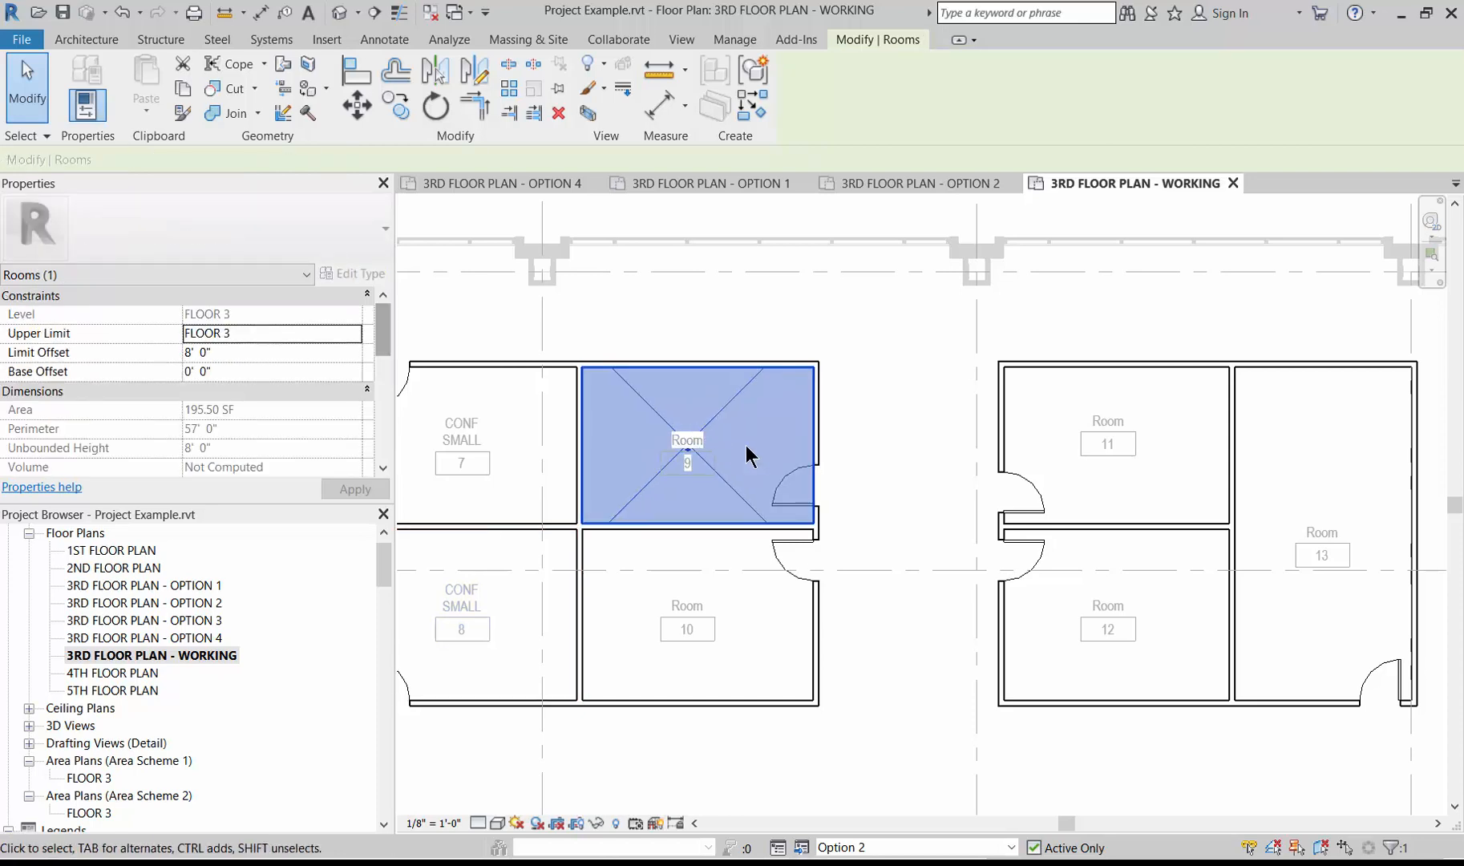
pyautogui.press('Escape')
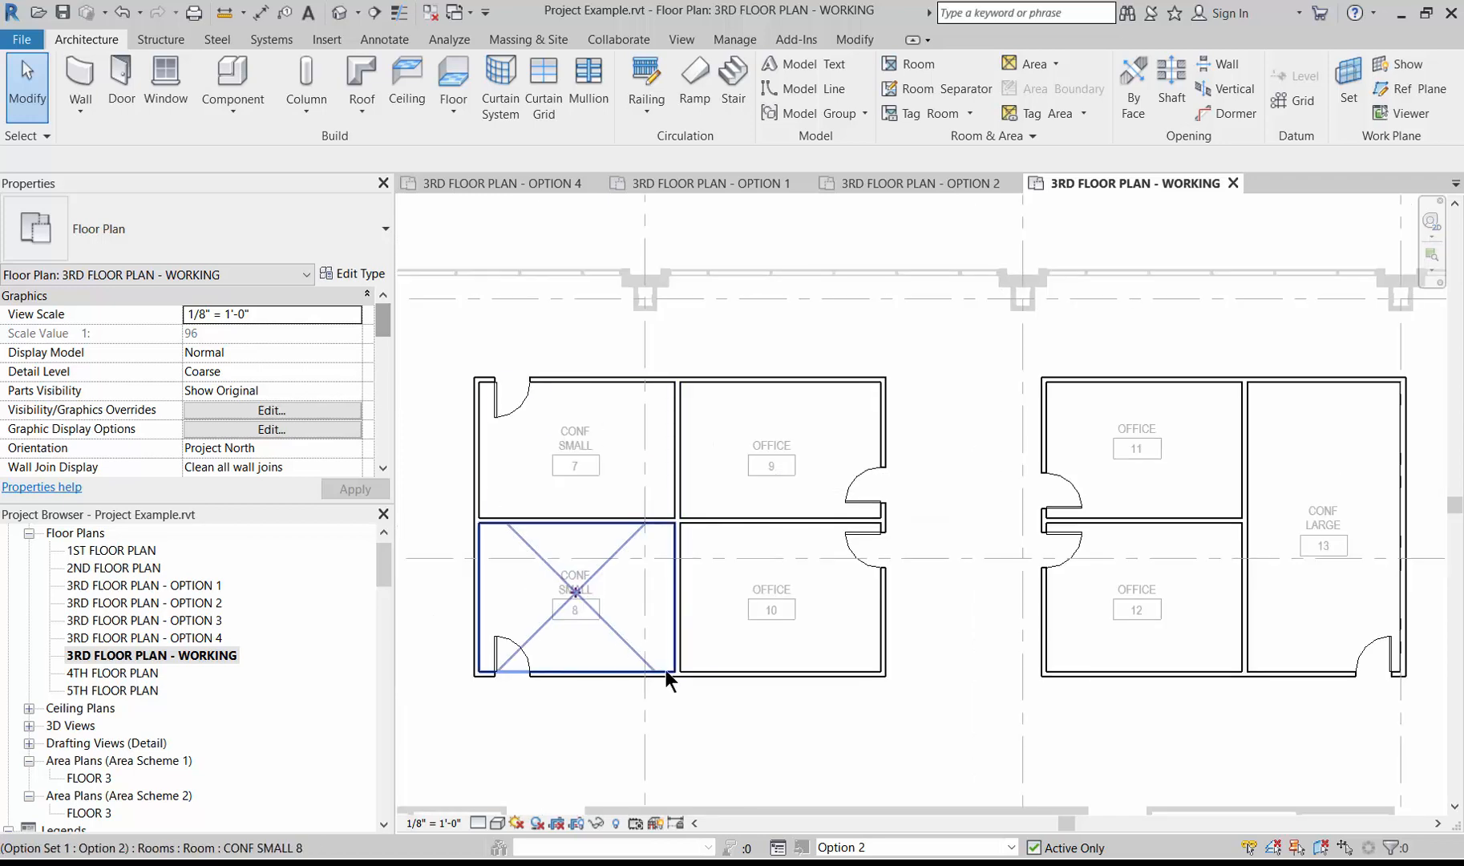
# Make Option 1 (primary) of Option Set 2 the active design option for editing
pyautogui.click(856, 854)
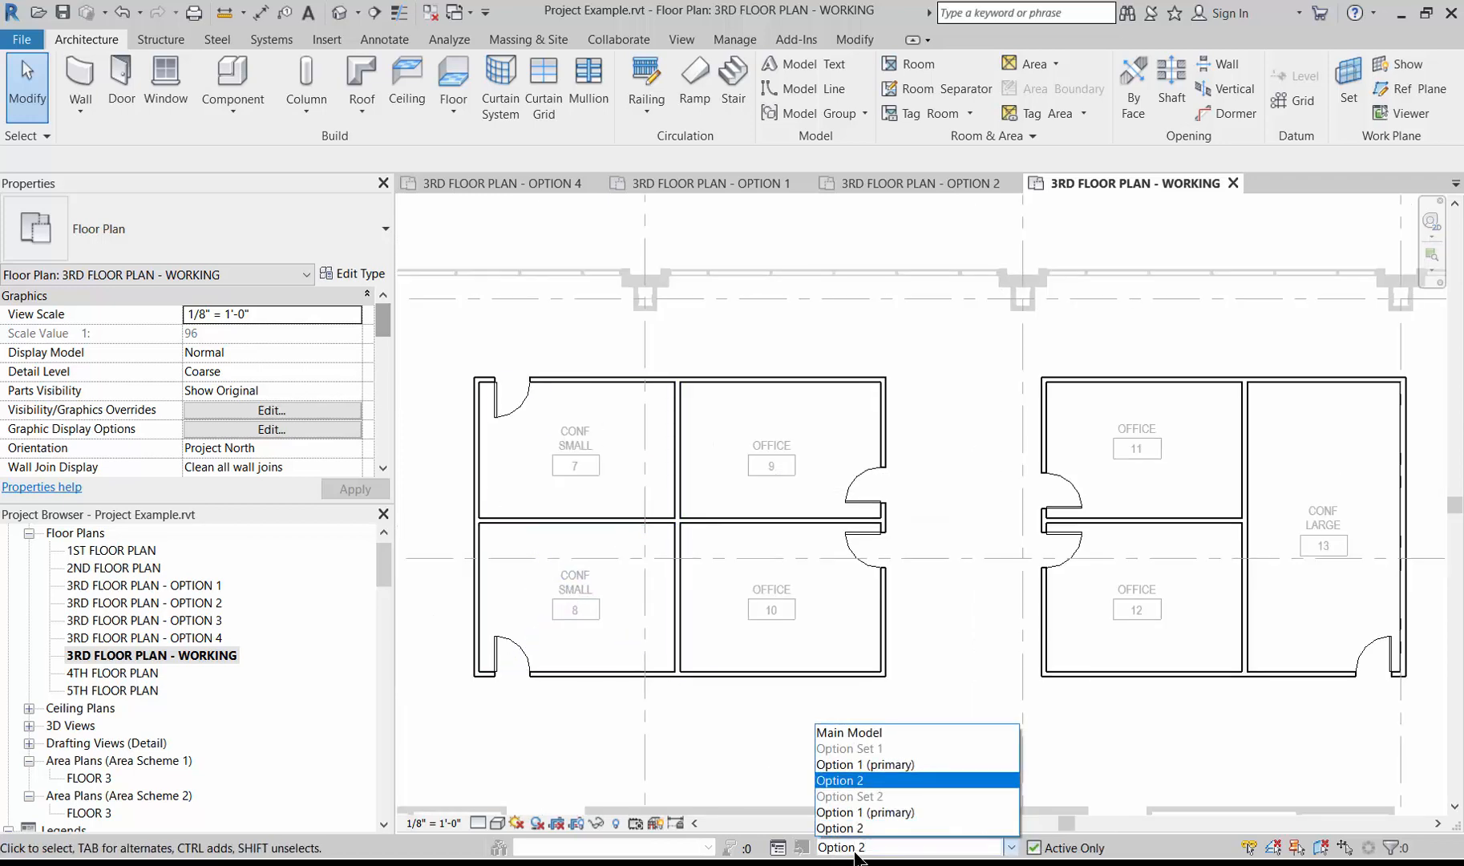
pyautogui.click(850, 813)
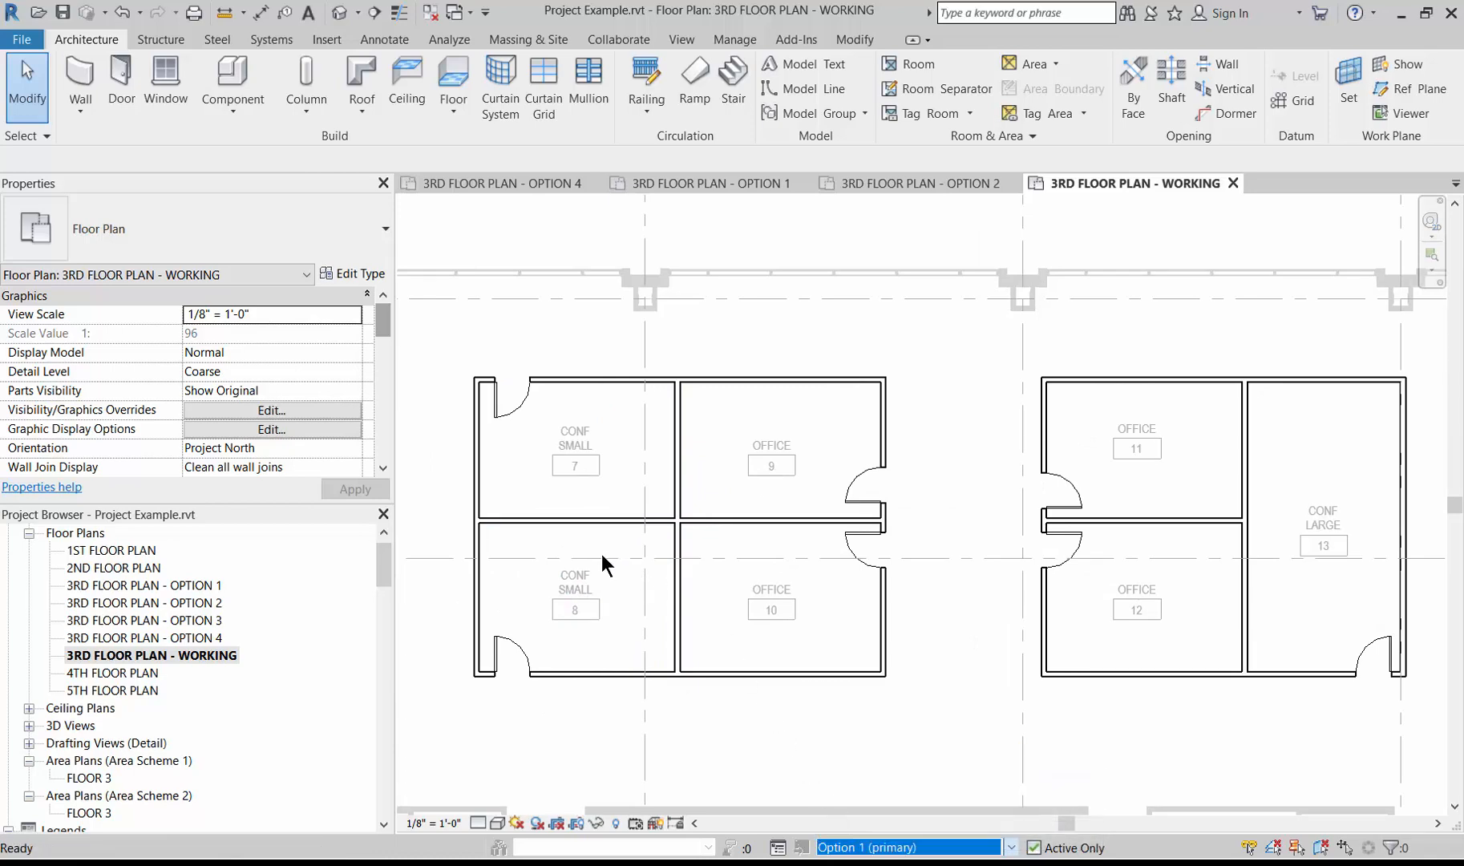
pyautogui.scroll(-4, 584, 547)
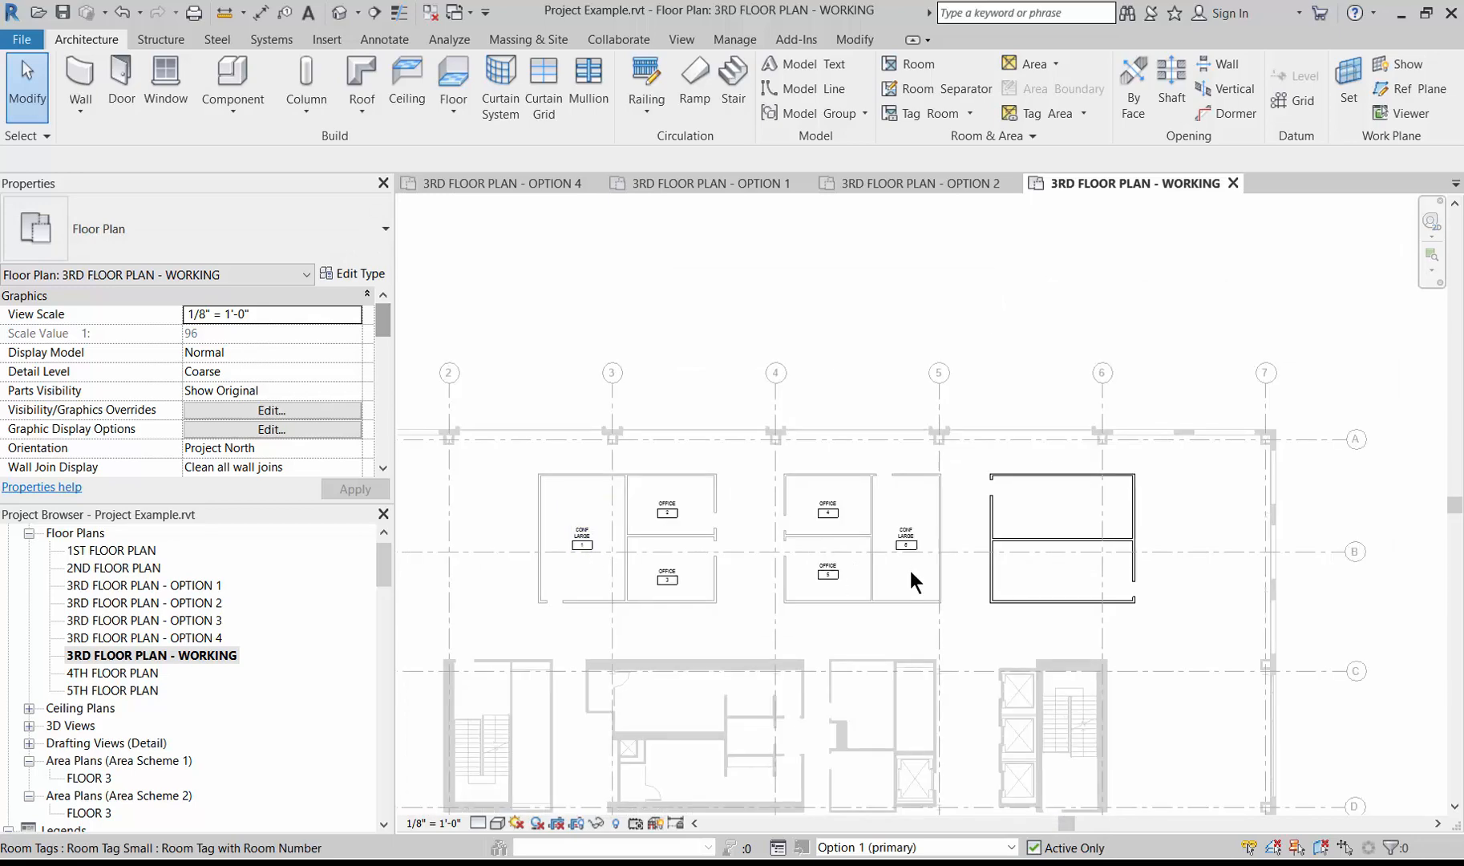
pyautogui.scroll(8, 940, 533)
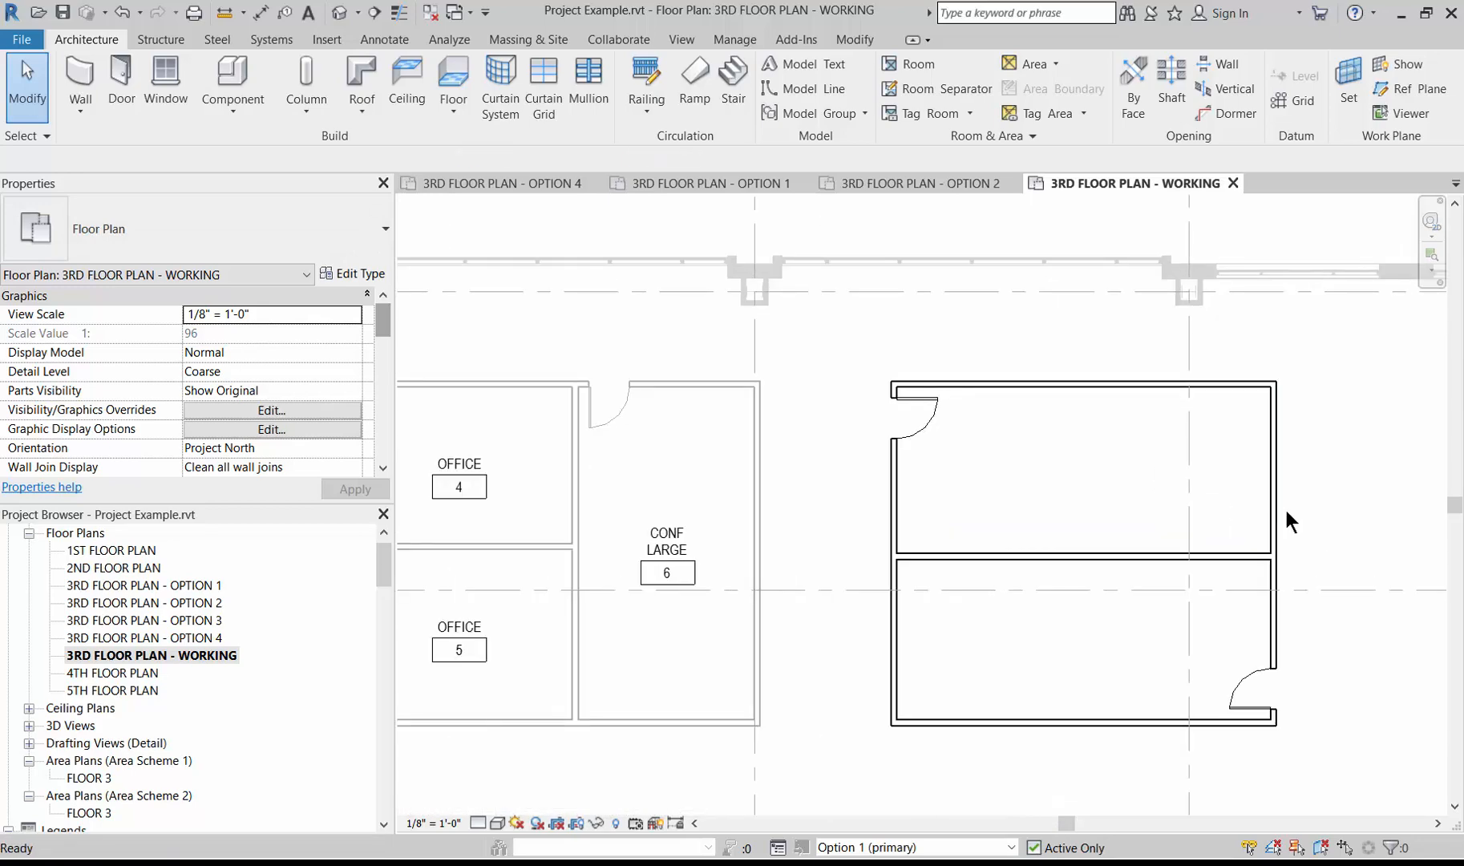
# Place tagged rooms in the upper and lower spaces of the two-room block with the Room command
pyautogui.press('r')
pyautogui.press('m')
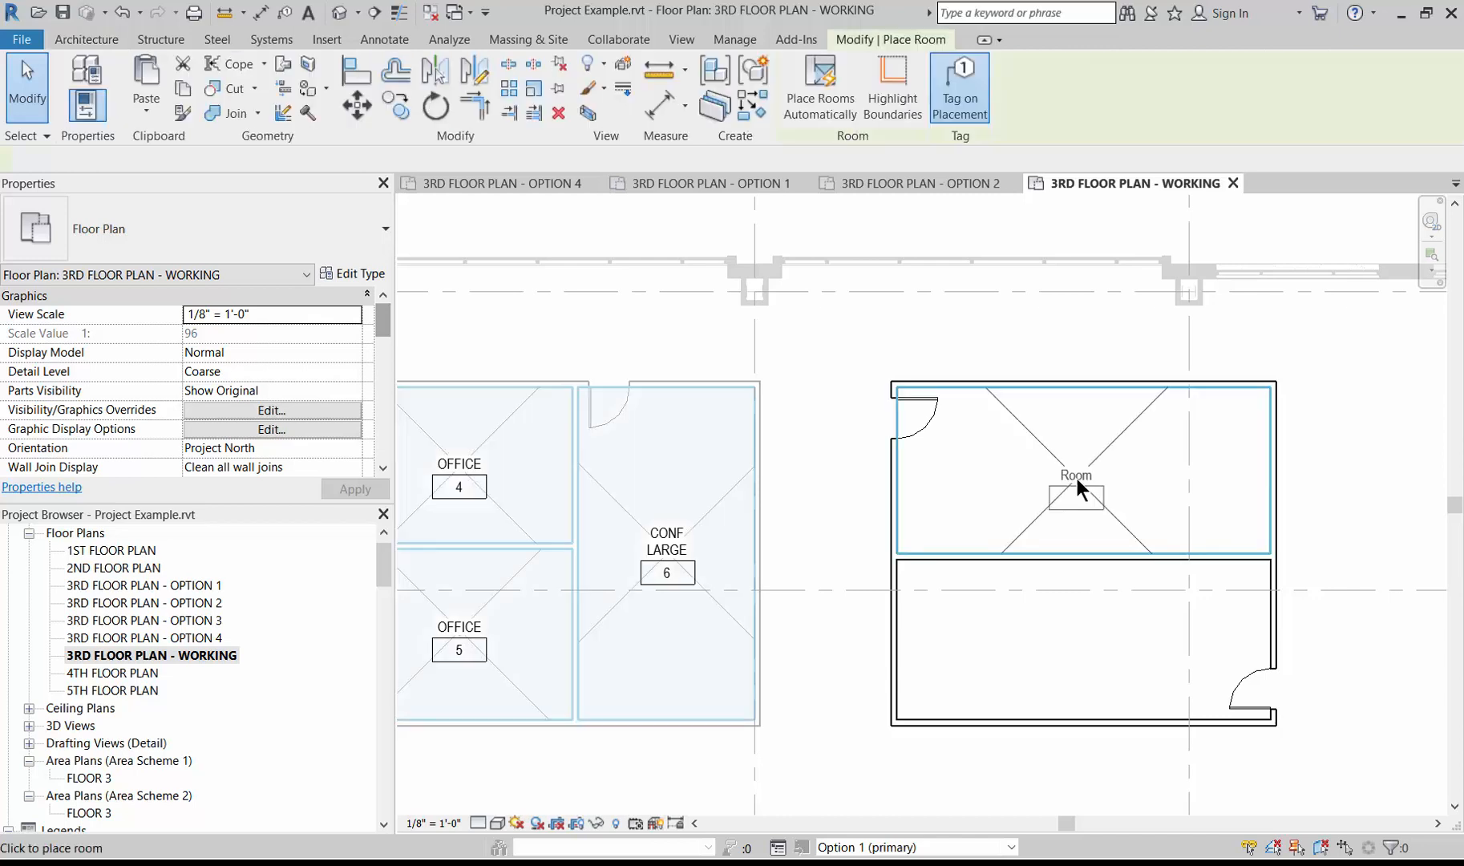
pyautogui.click(1073, 492)
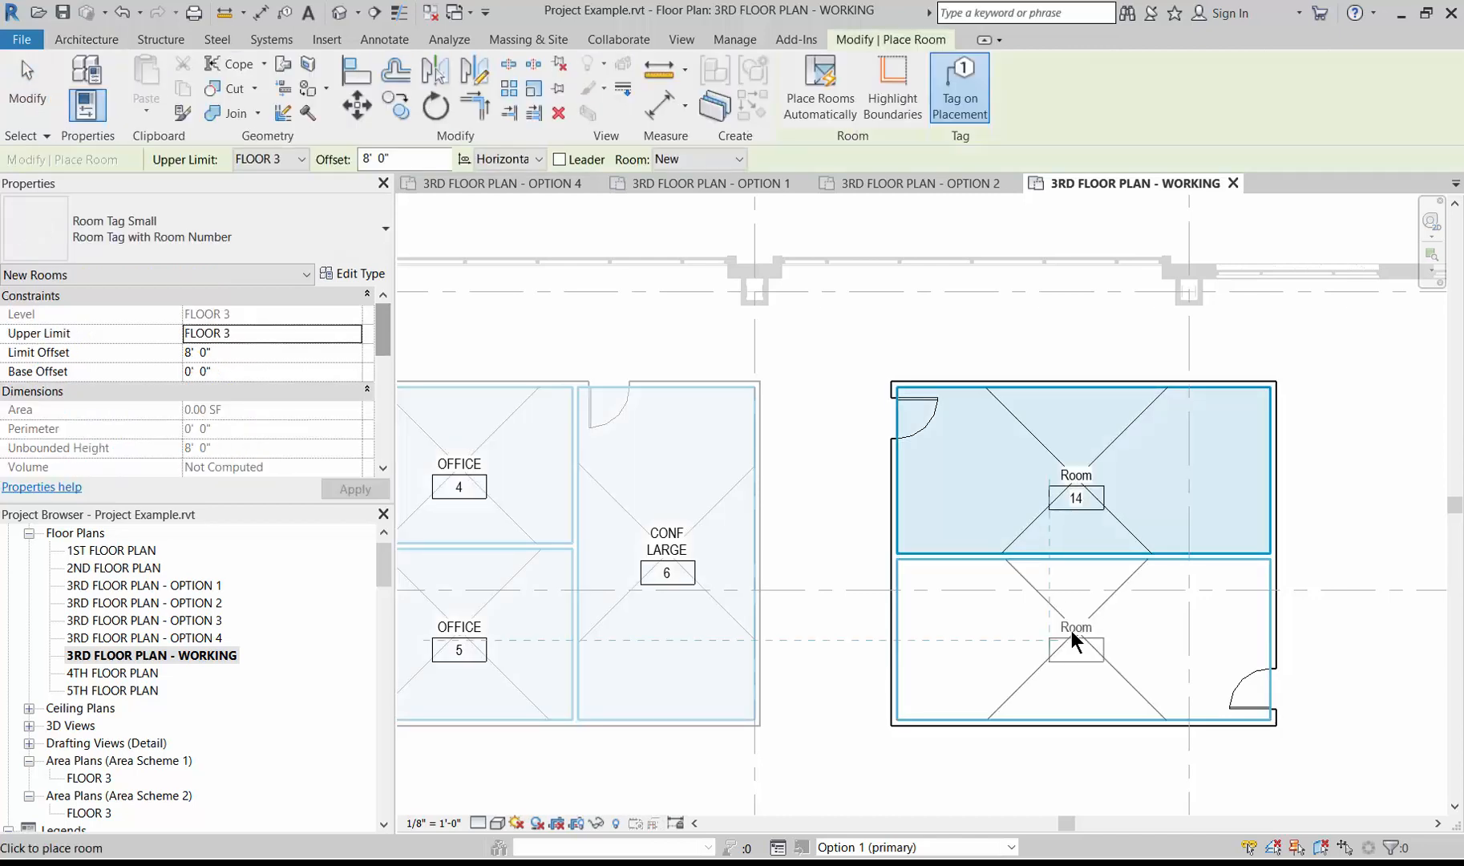
pyautogui.press('Escape')
pyautogui.press('Escape')
# Name the upper room of the two-room block CONF LARGE
pyautogui.click(1077, 480)
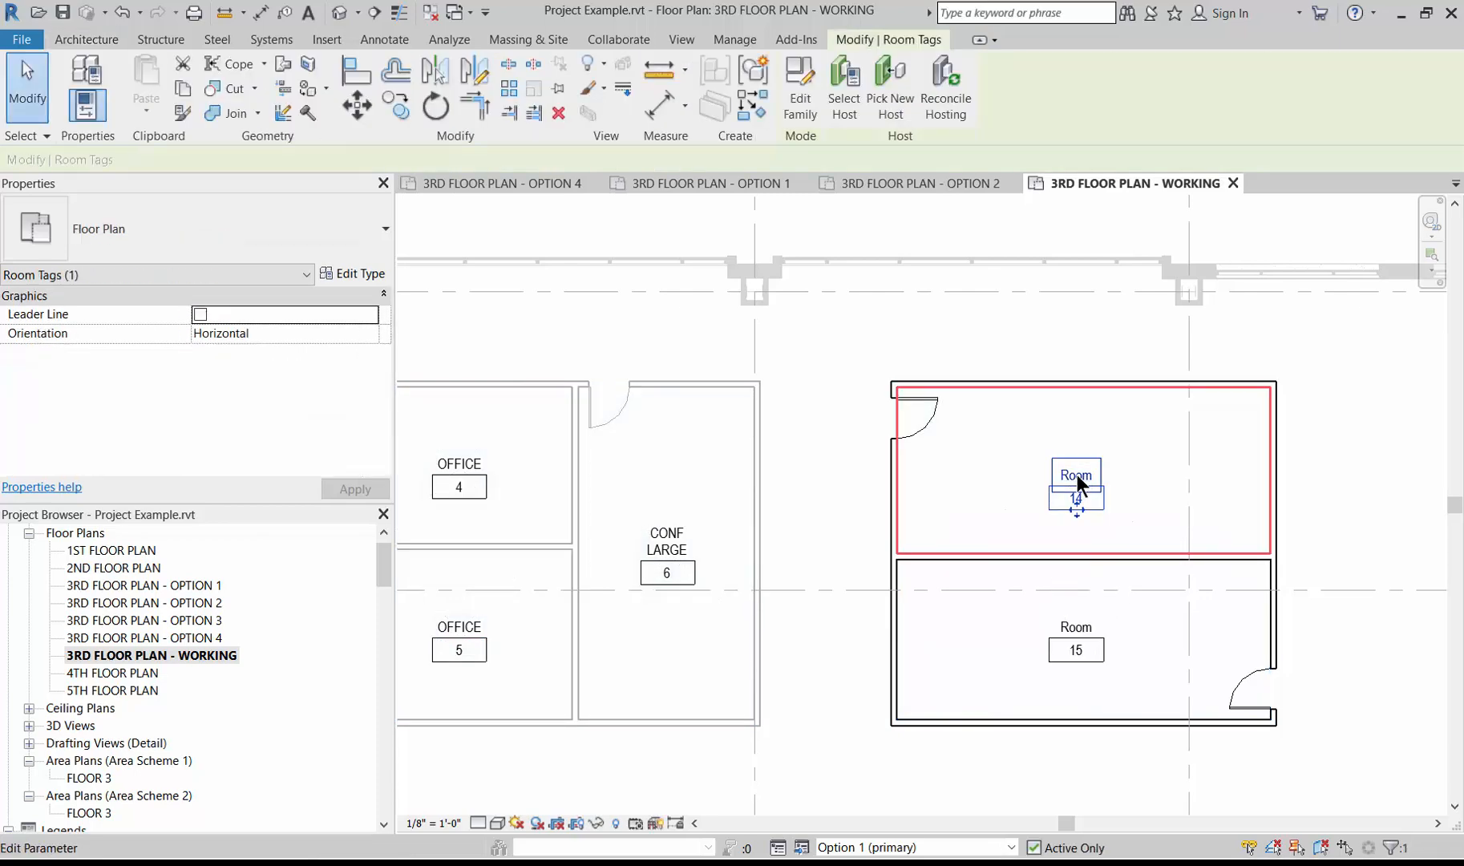
pyautogui.click(1077, 476)
pyautogui.write('CONFERENC')
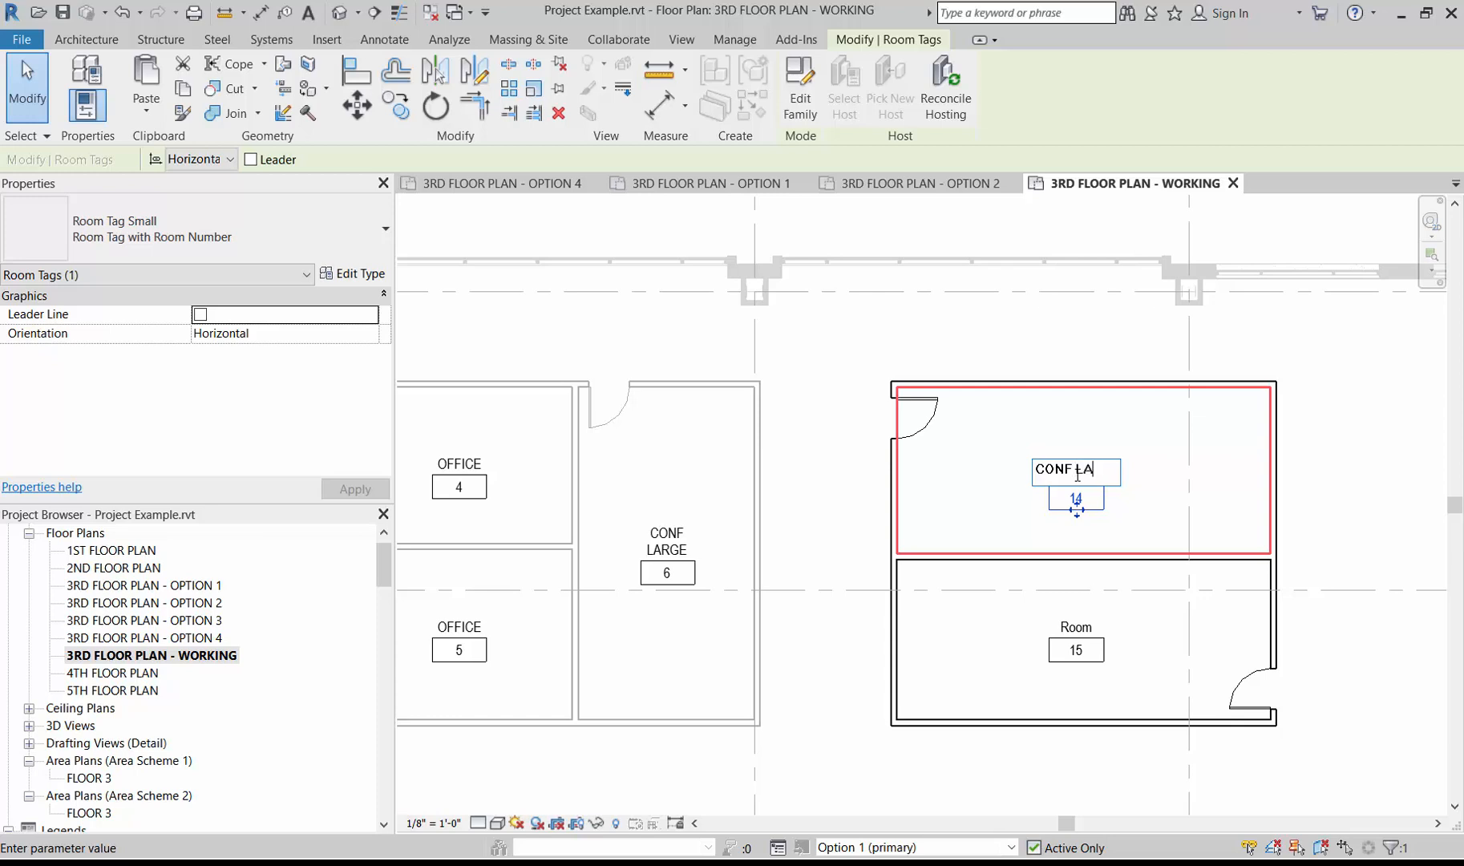
pyautogui.write('RGE')
pyautogui.click(1073, 623)
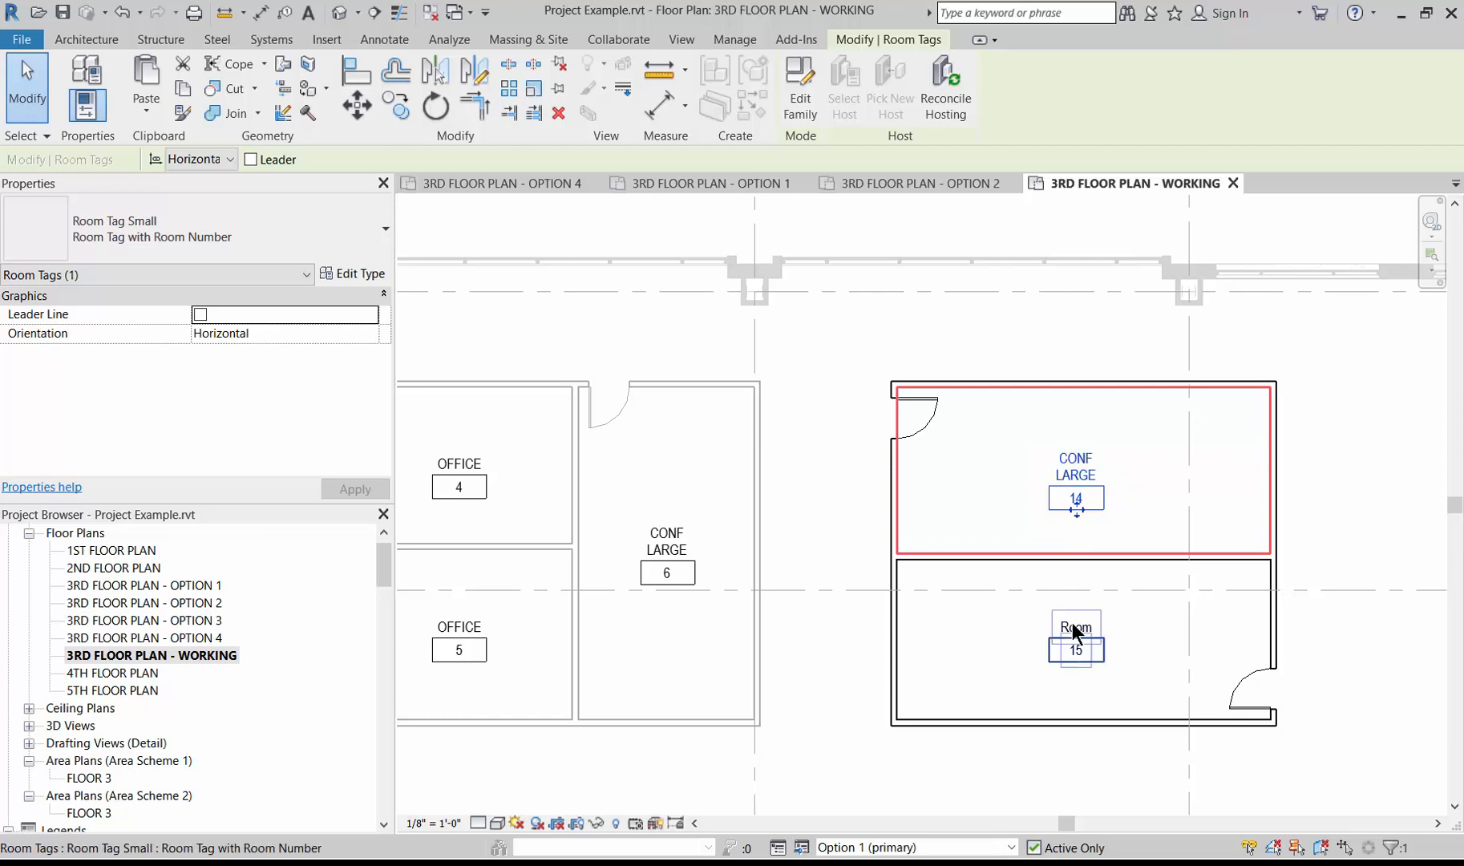
# Try to name the lower room of the two-room block CONF LARGE
pyautogui.click(1072, 622)
pyautogui.click(1073, 622)
pyautogui.write('CONF')
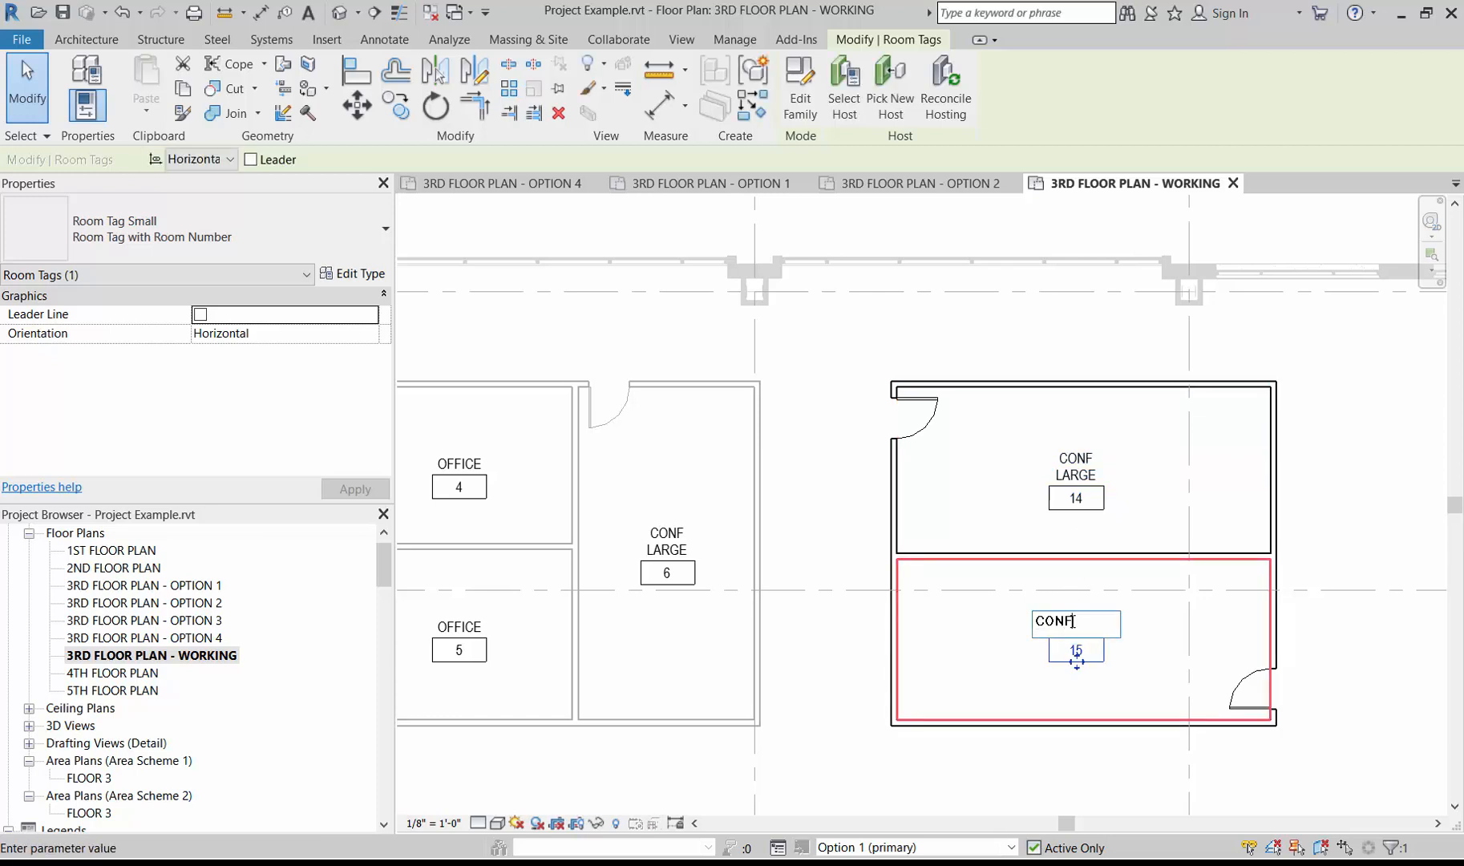
pyautogui.write(' LARGE')
# Make Option 2 of Option Set 2 the active design option and place tagged rooms in its four spaces
pyautogui.click(874, 848)
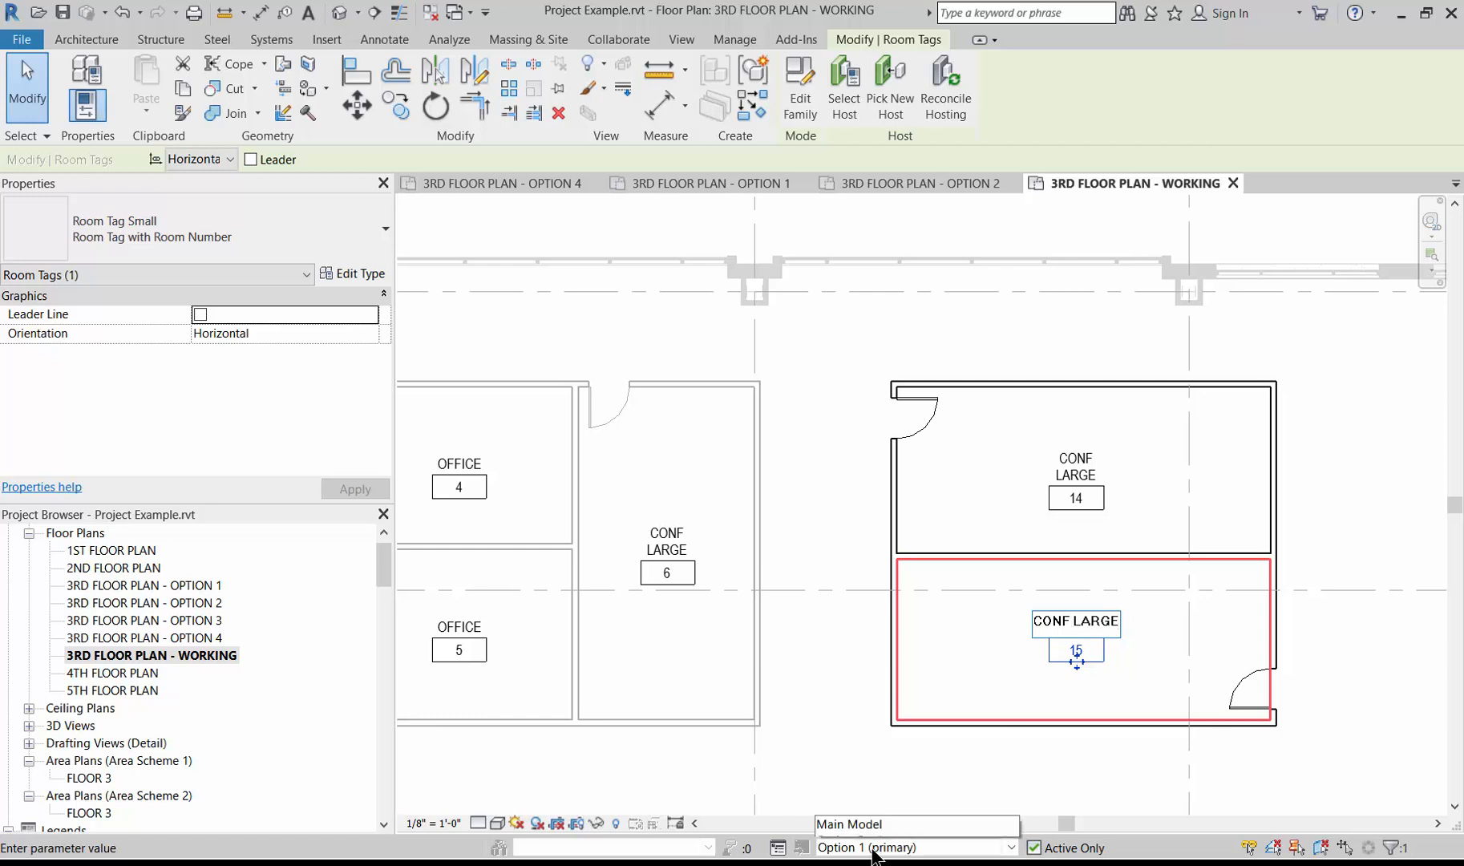
pyautogui.click(874, 834)
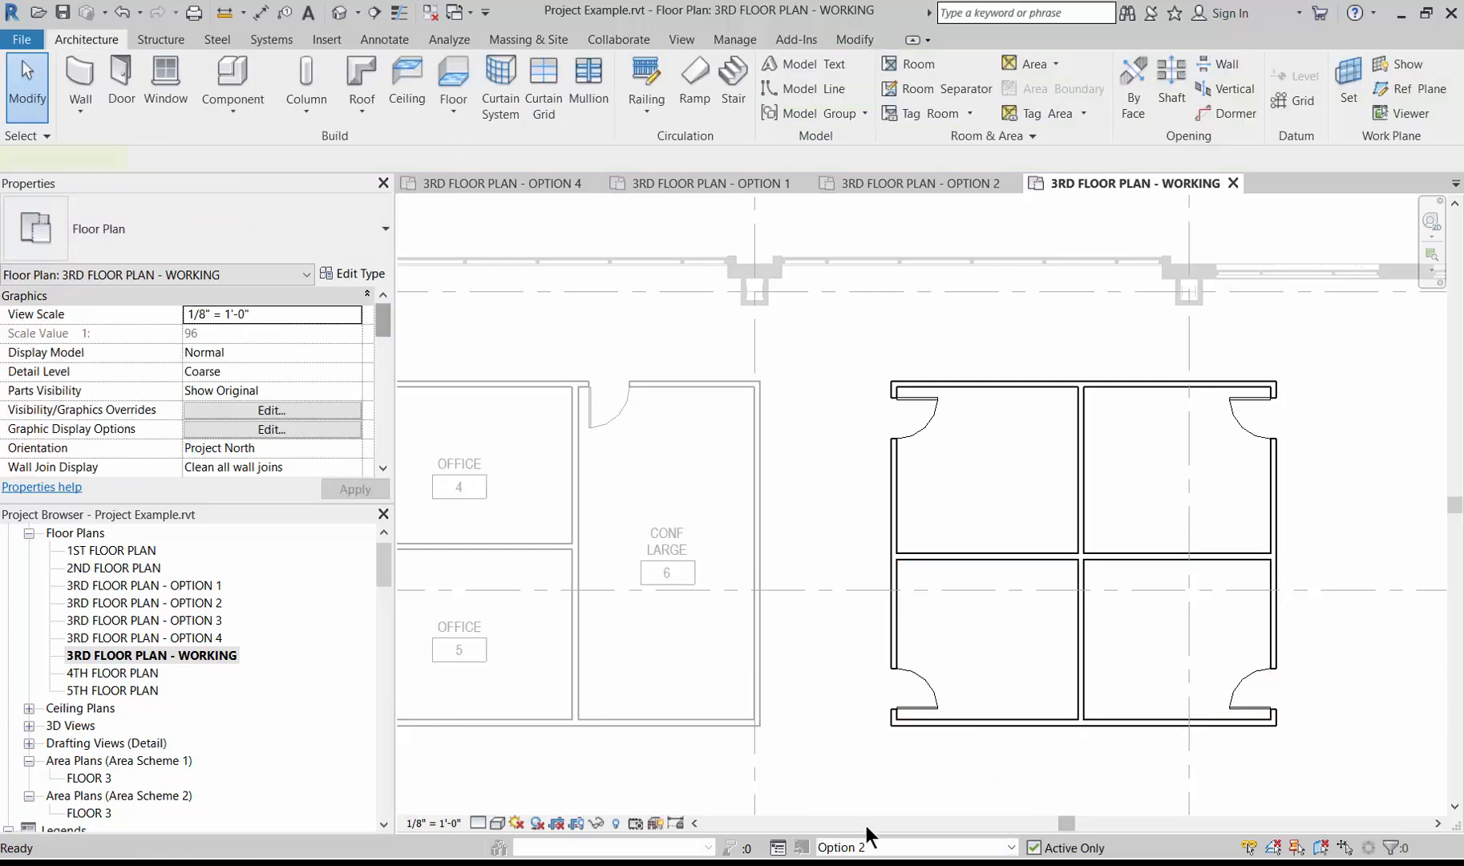
pyautogui.press('r')
pyautogui.press('m')
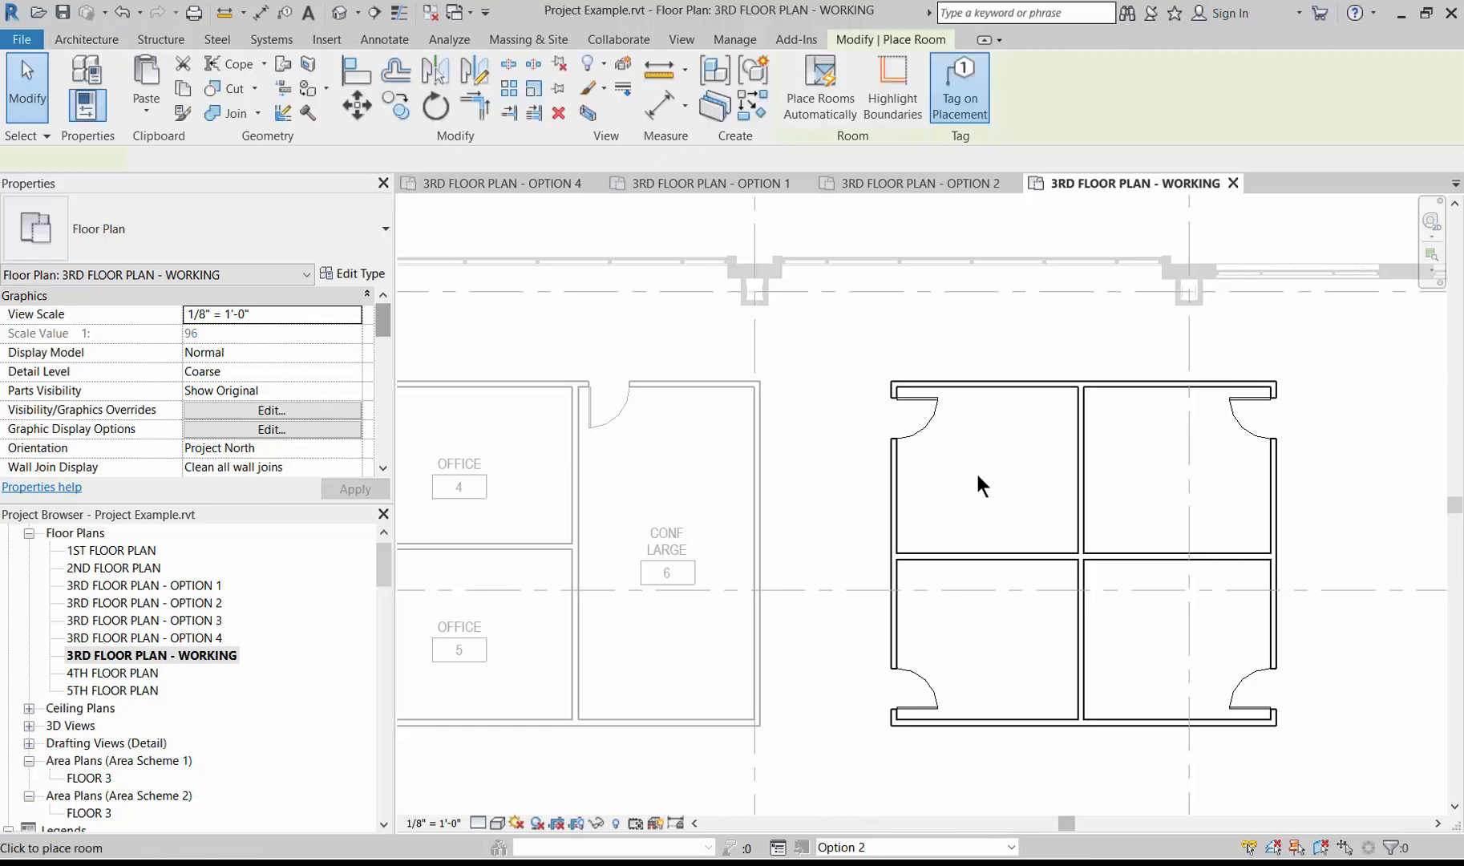
pyautogui.click(970, 640)
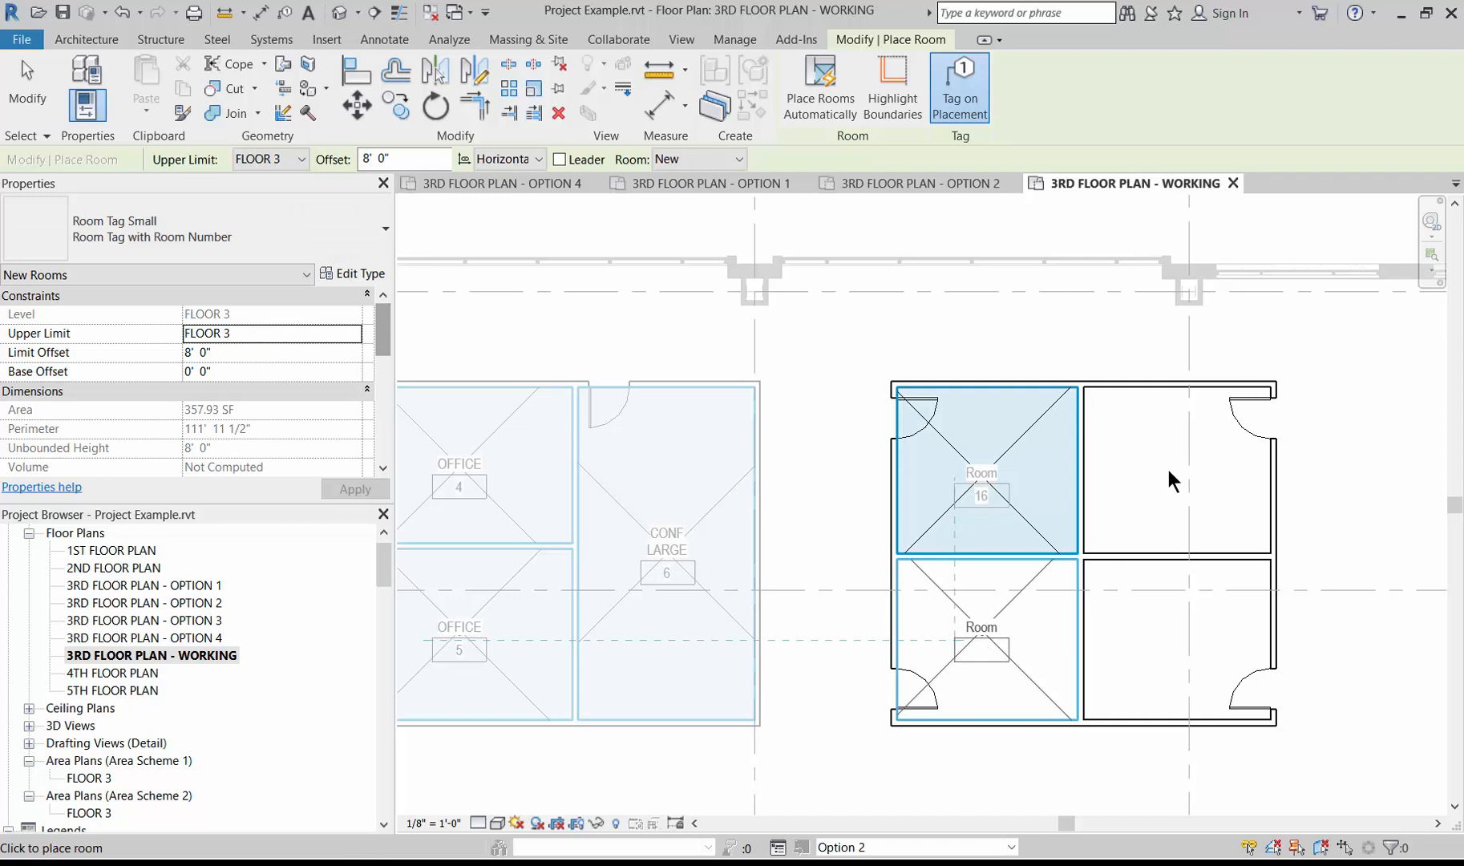
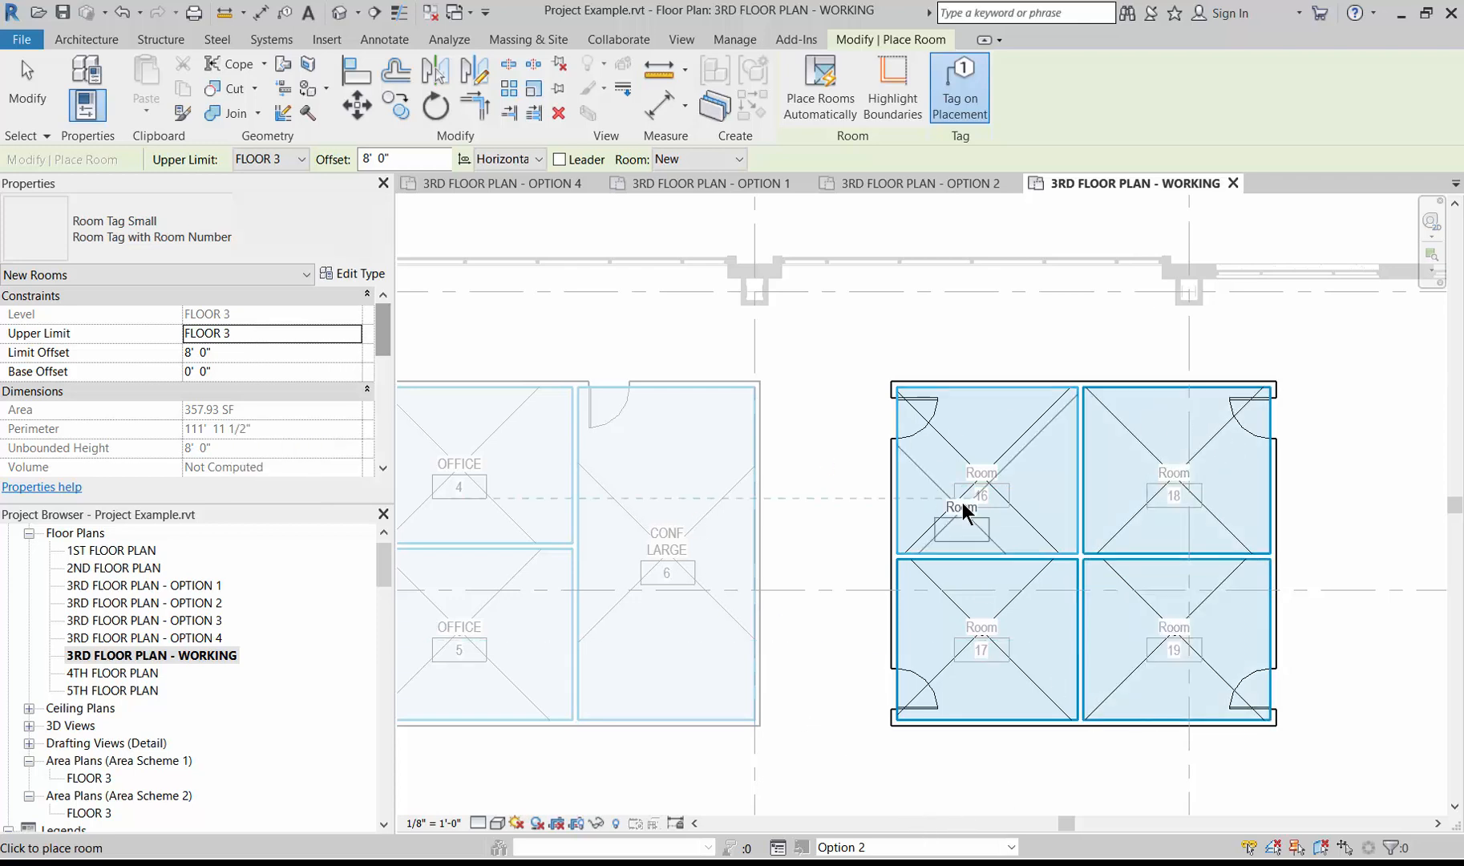
pyautogui.press('Escape')
pyautogui.press('Escape')
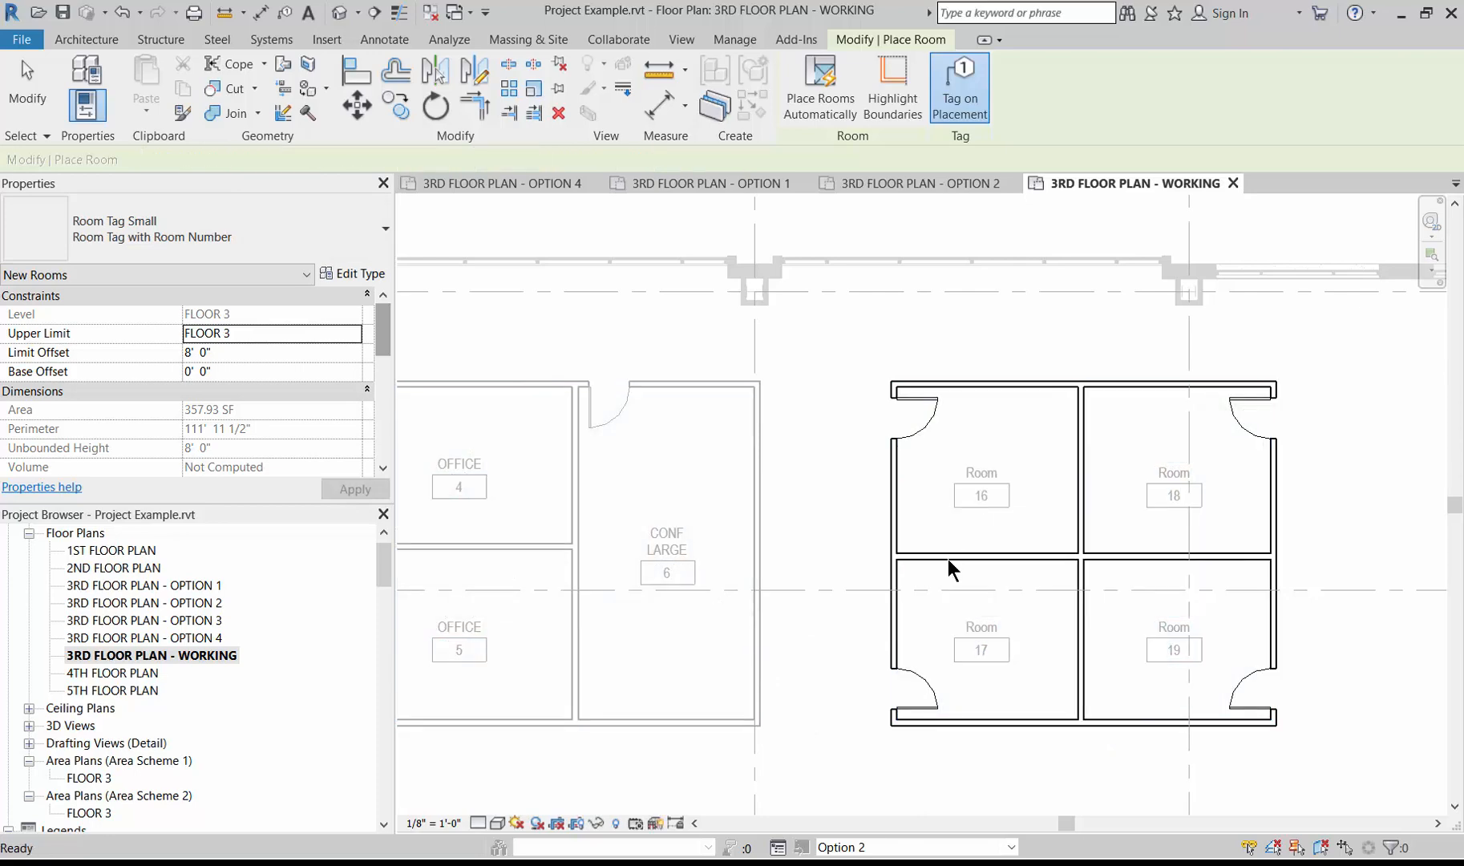
# Name all four rooms of the block CONF SMALL and set the active design option to Main Model
pyautogui.doubleClick(988, 466)
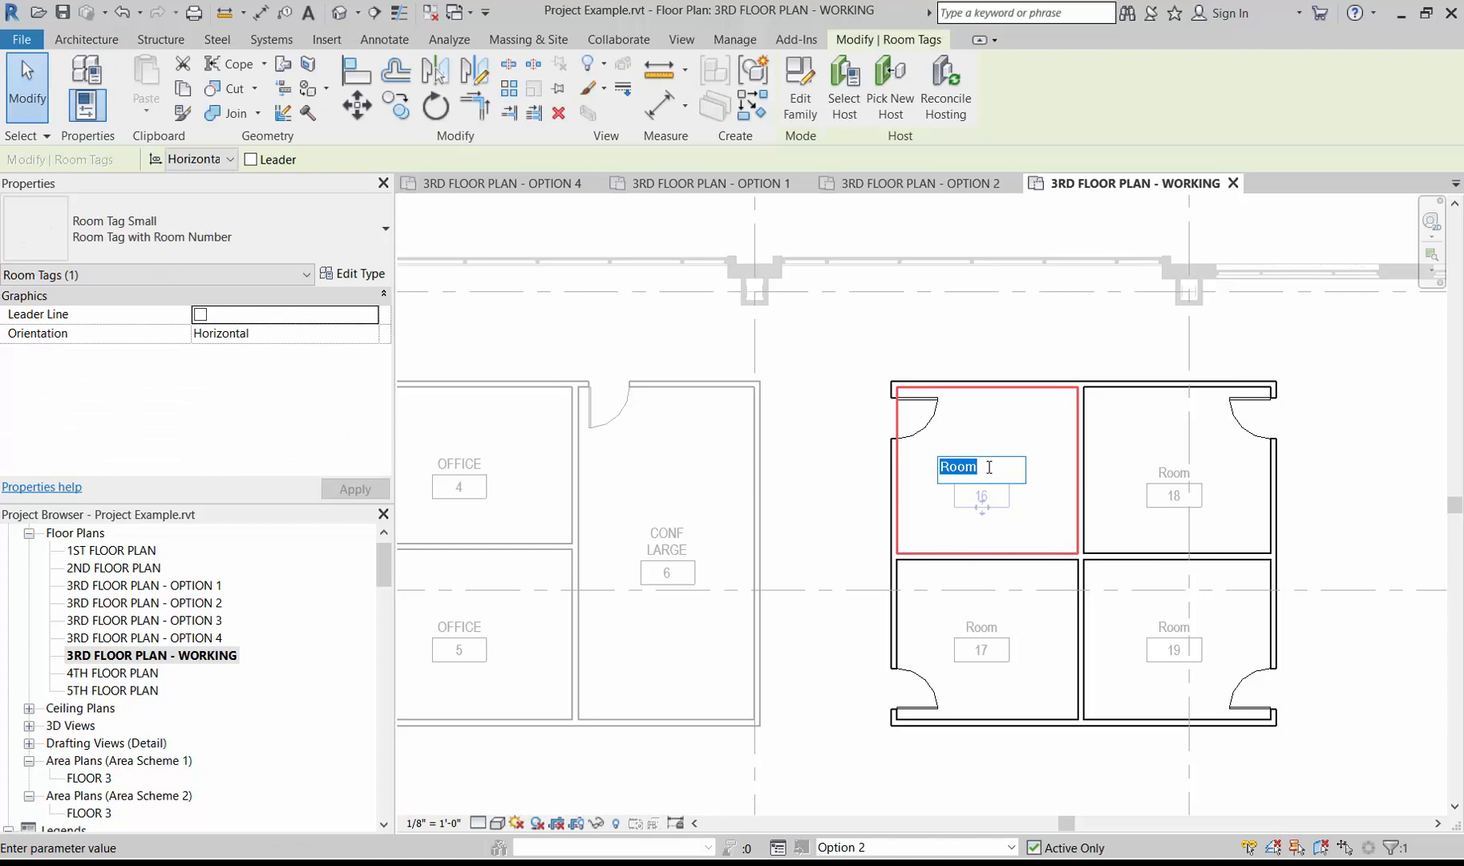
pyautogui.write('CONF SMALL')
pyautogui.press('Return')
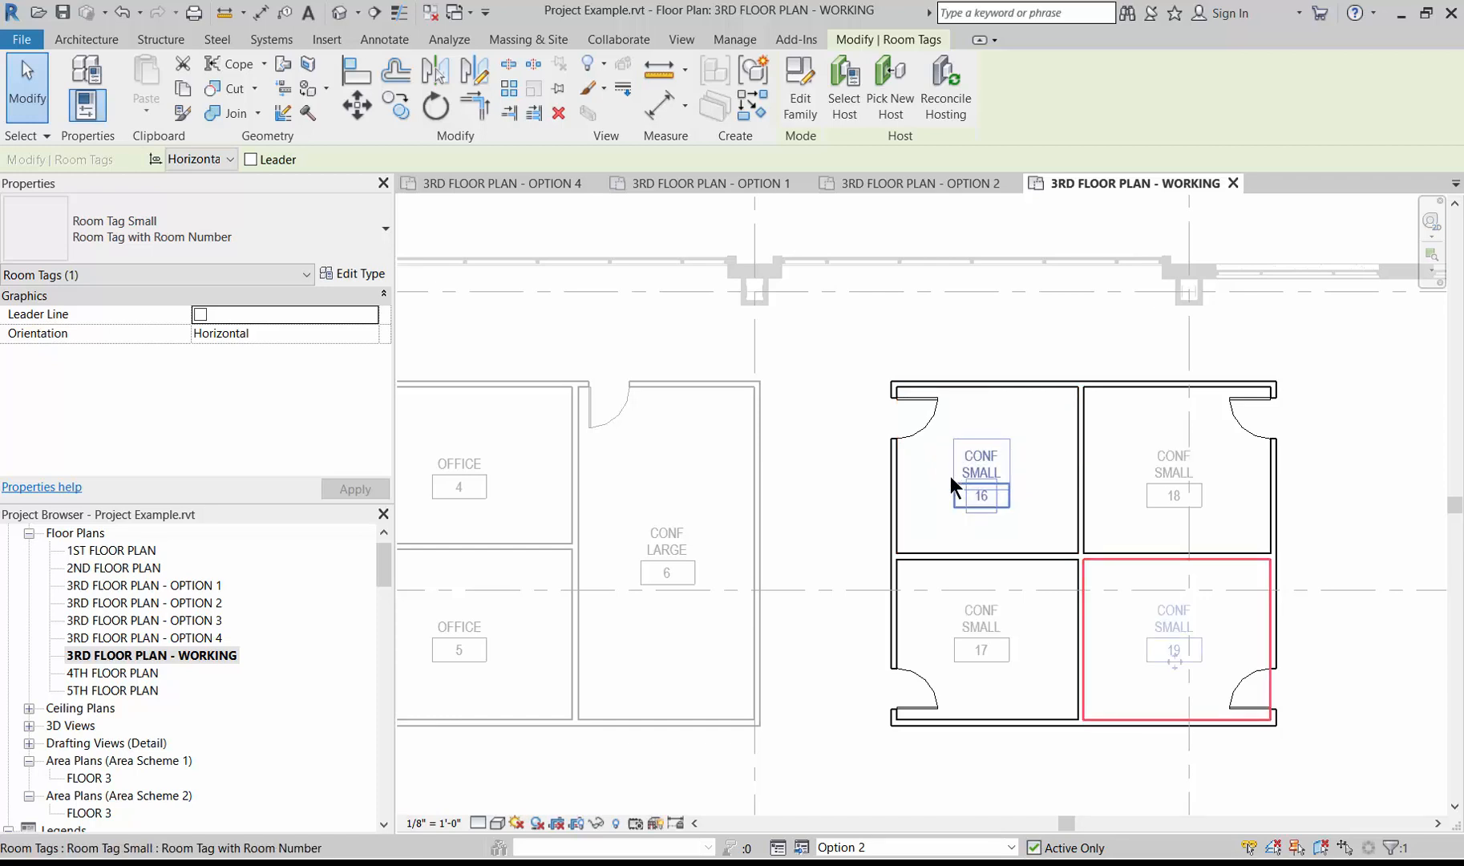
pyautogui.click(914, 848)
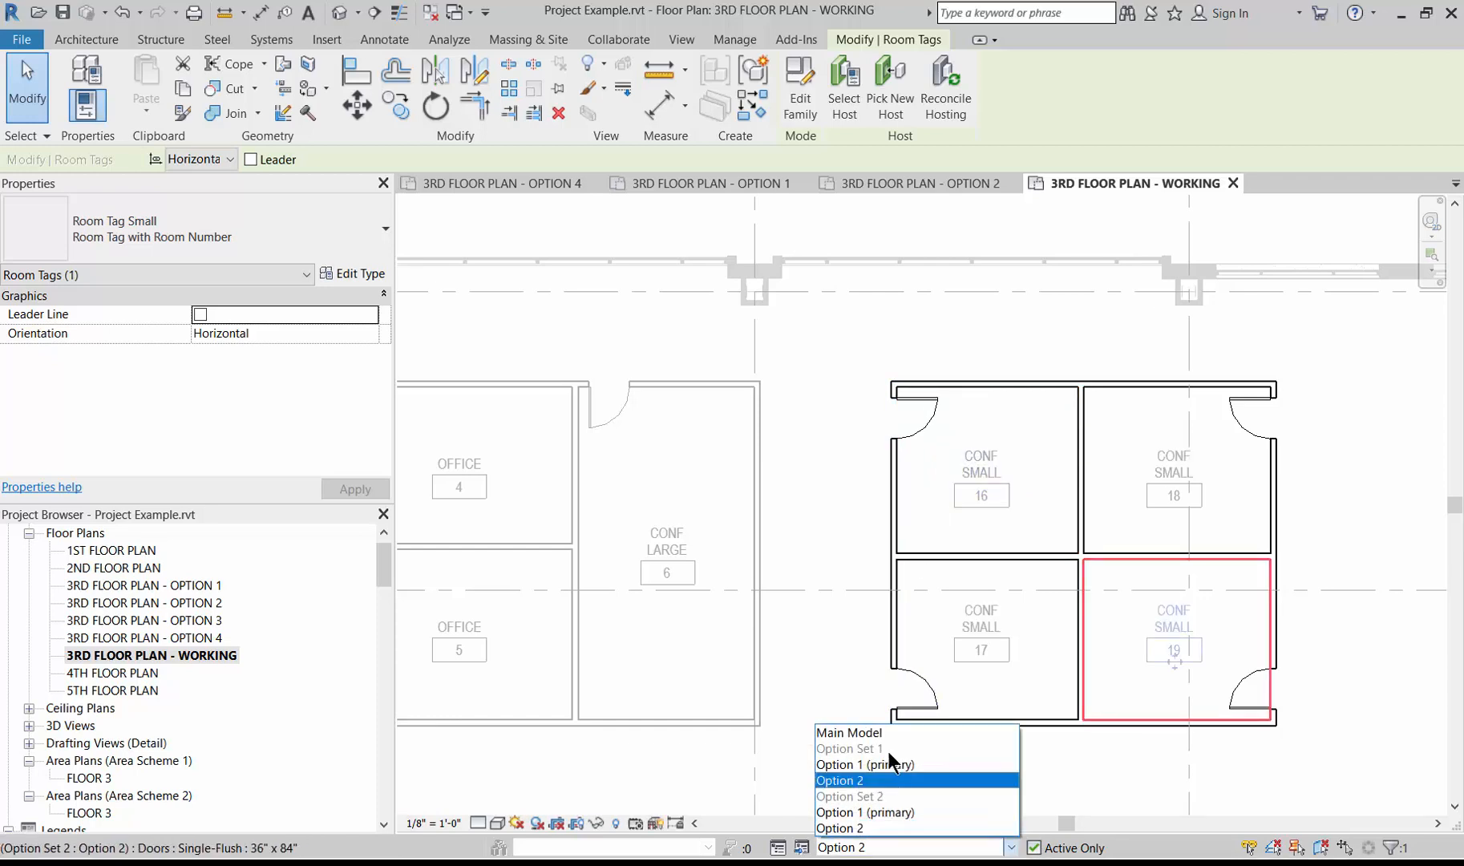
pyautogui.click(885, 733)
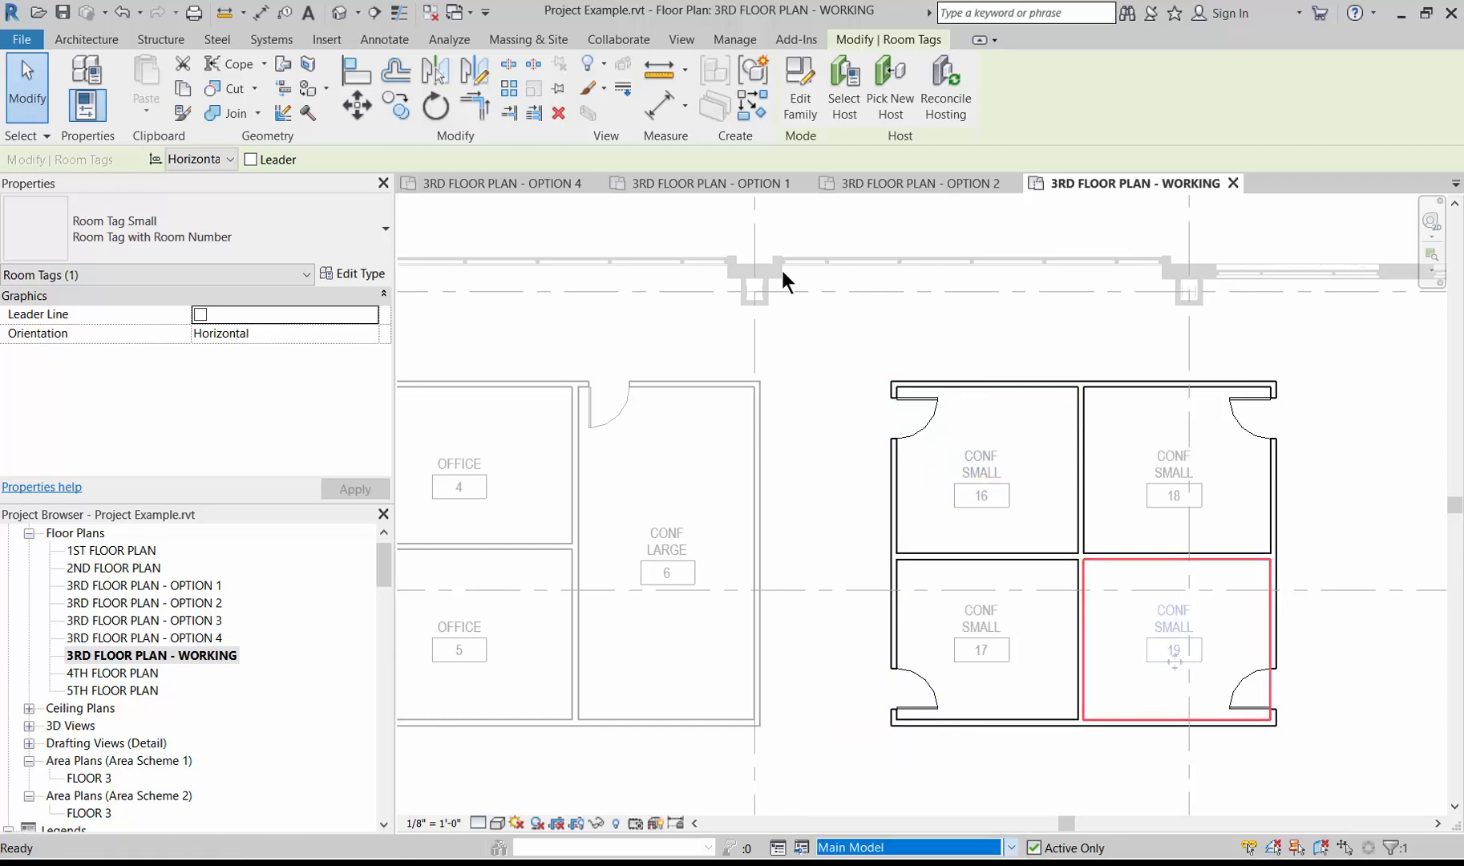
# Activate Option 1 (primary) of Option Set 2 and rename the lower room of the two-room block CONF LARGE
pyautogui.click(944, 846)
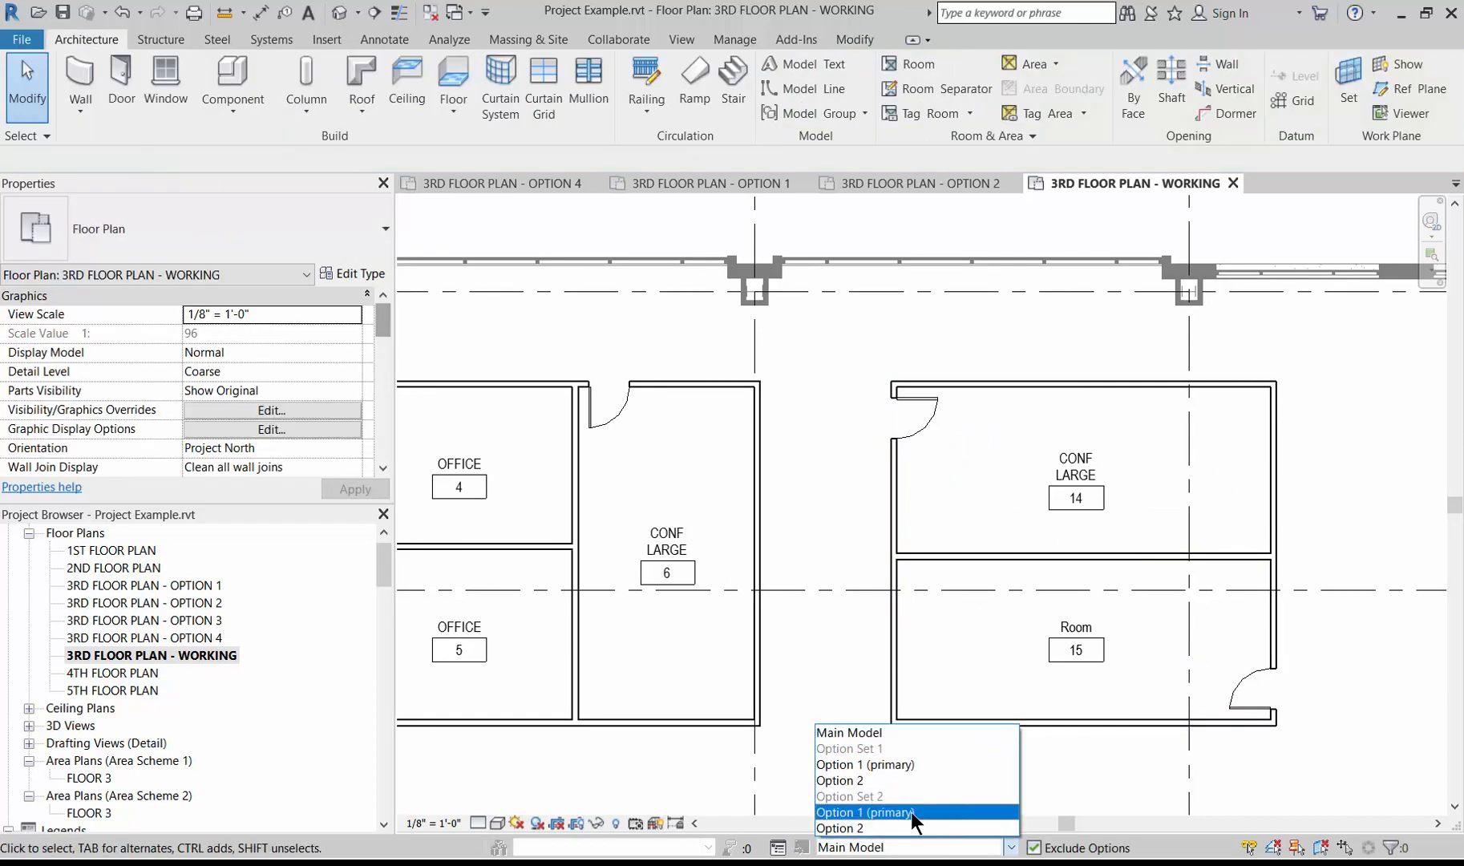
pyautogui.click(911, 811)
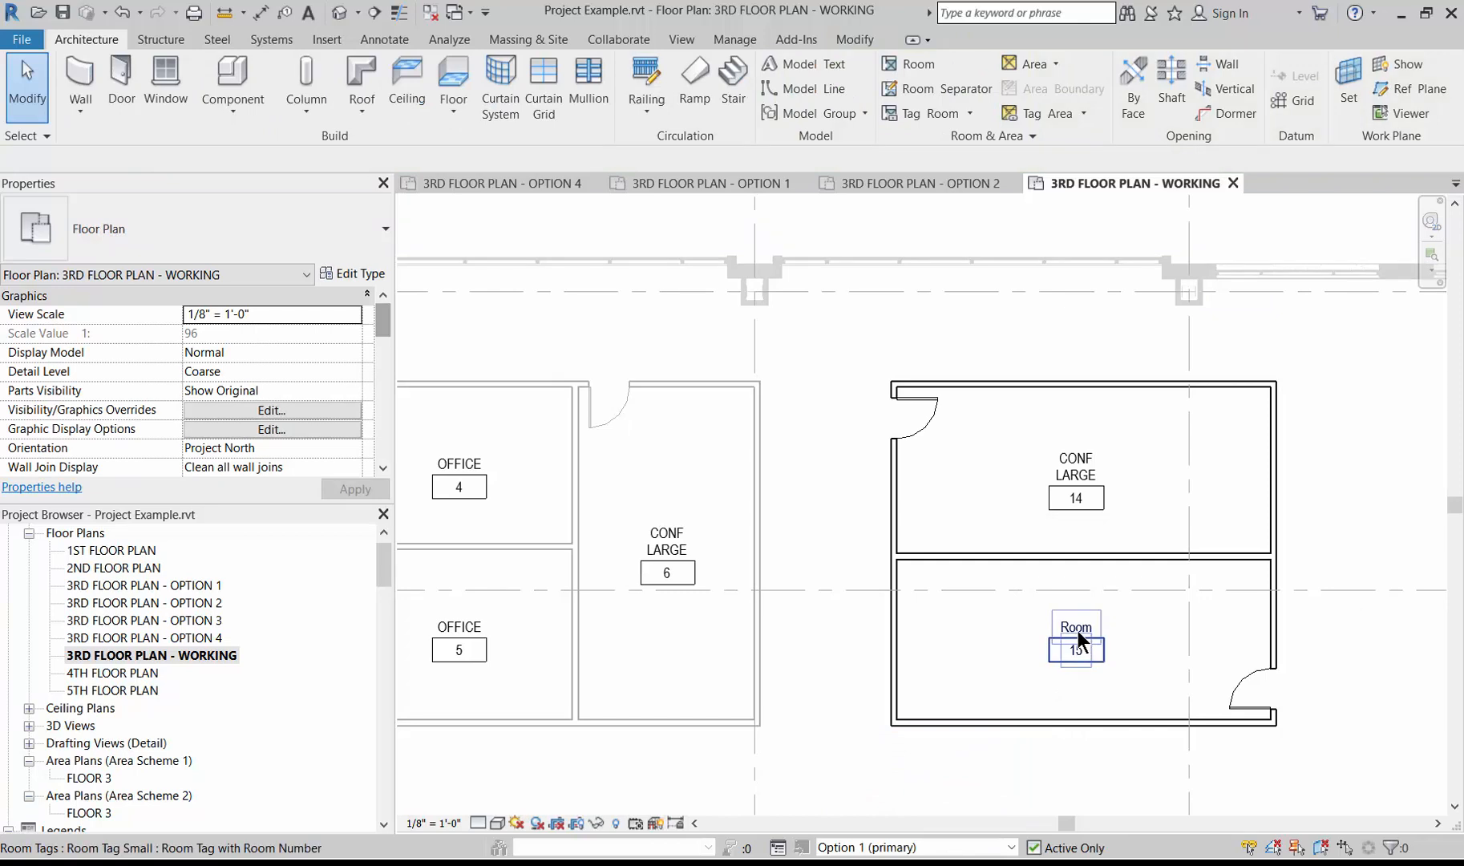
pyautogui.doubleClick(1078, 630)
pyautogui.write('C')
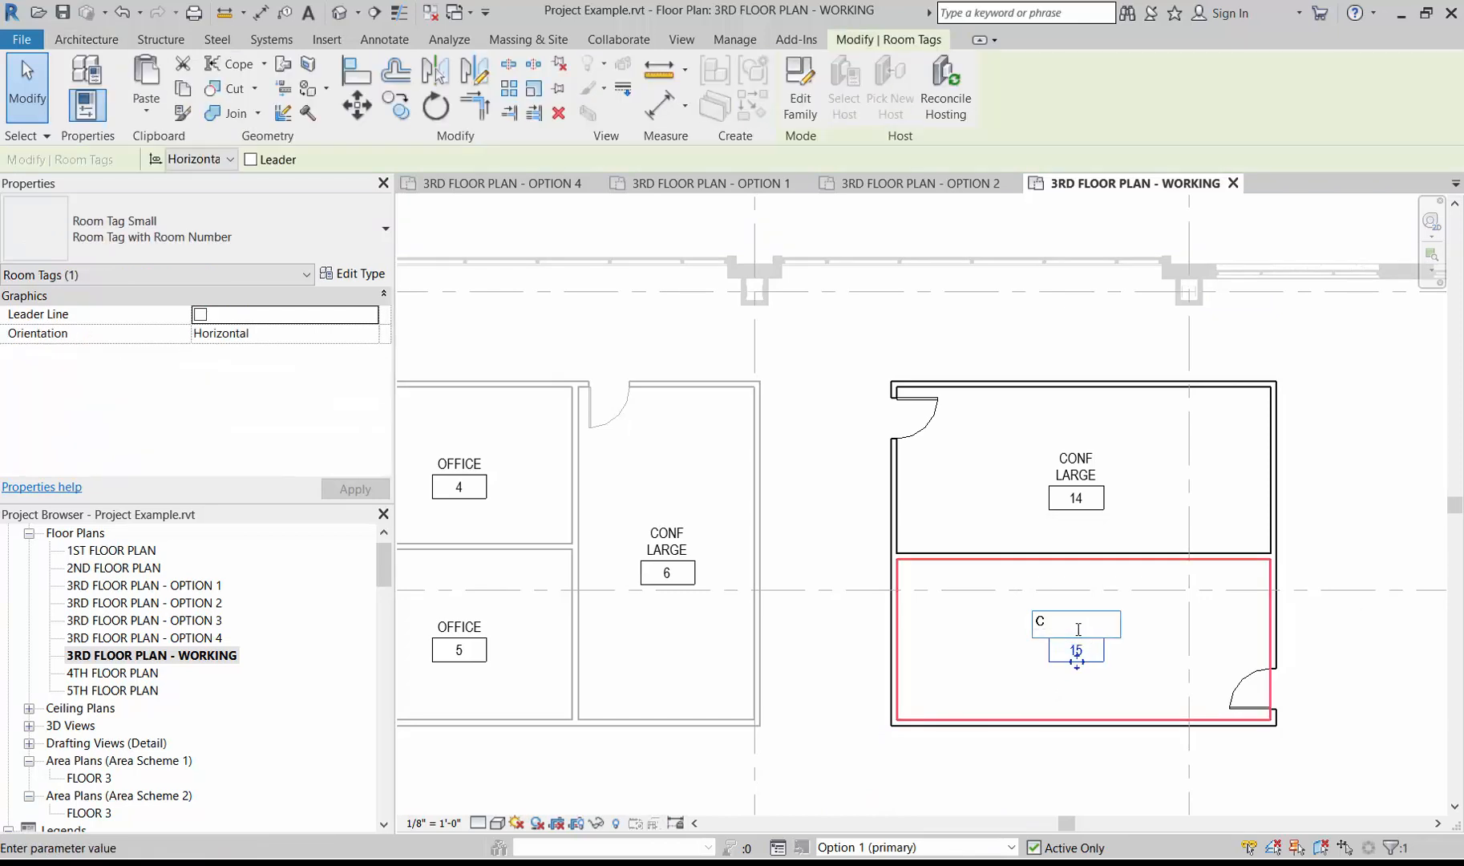
pyautogui.write('ONF LARGE')
pyautogui.click(994, 750)
pyautogui.click(991, 745)
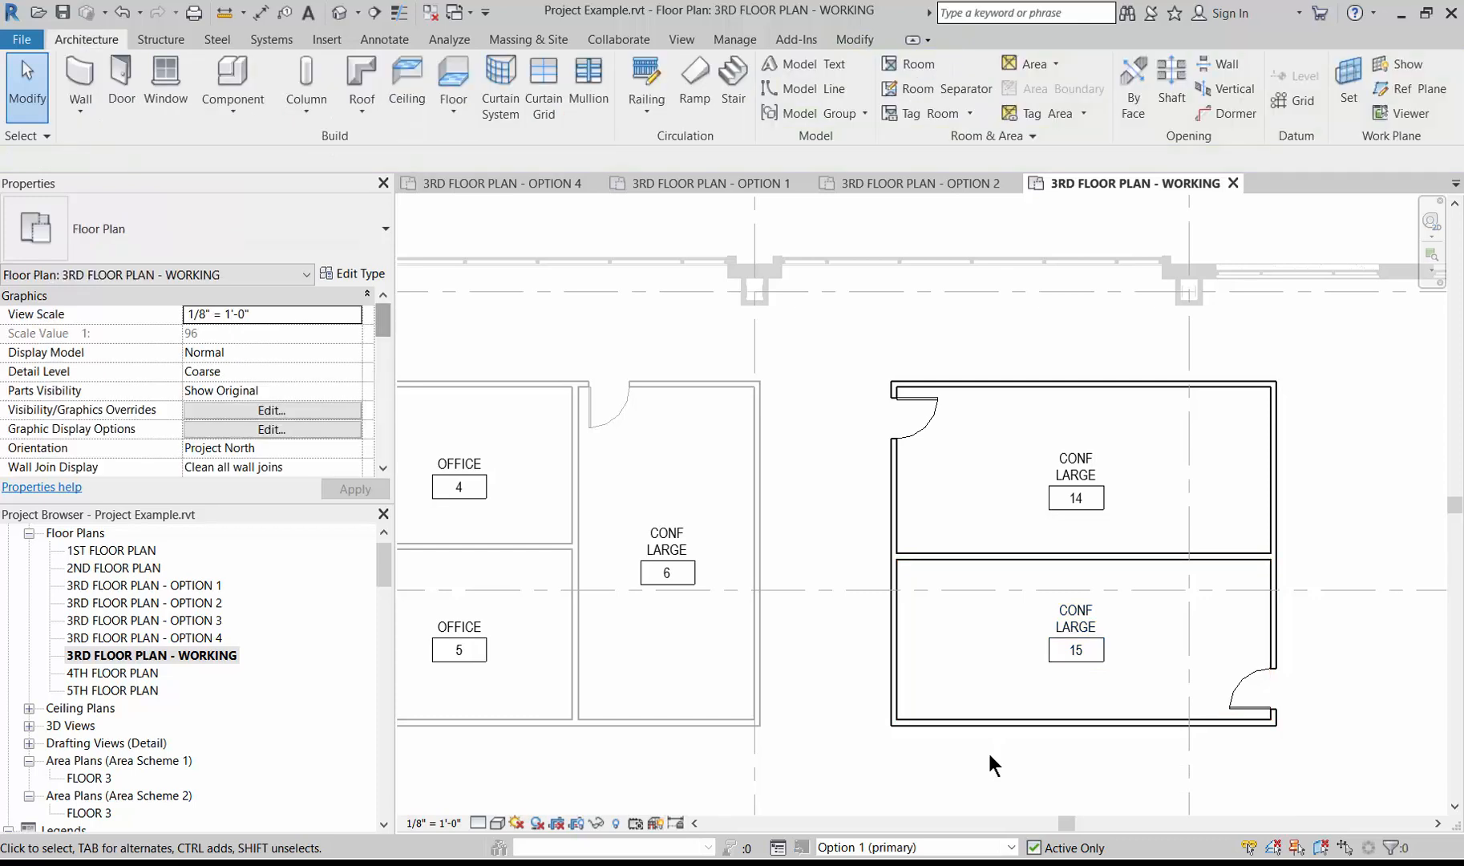
# Return the active design option to Main Model and select the lower room's tag
pyautogui.click(947, 848)
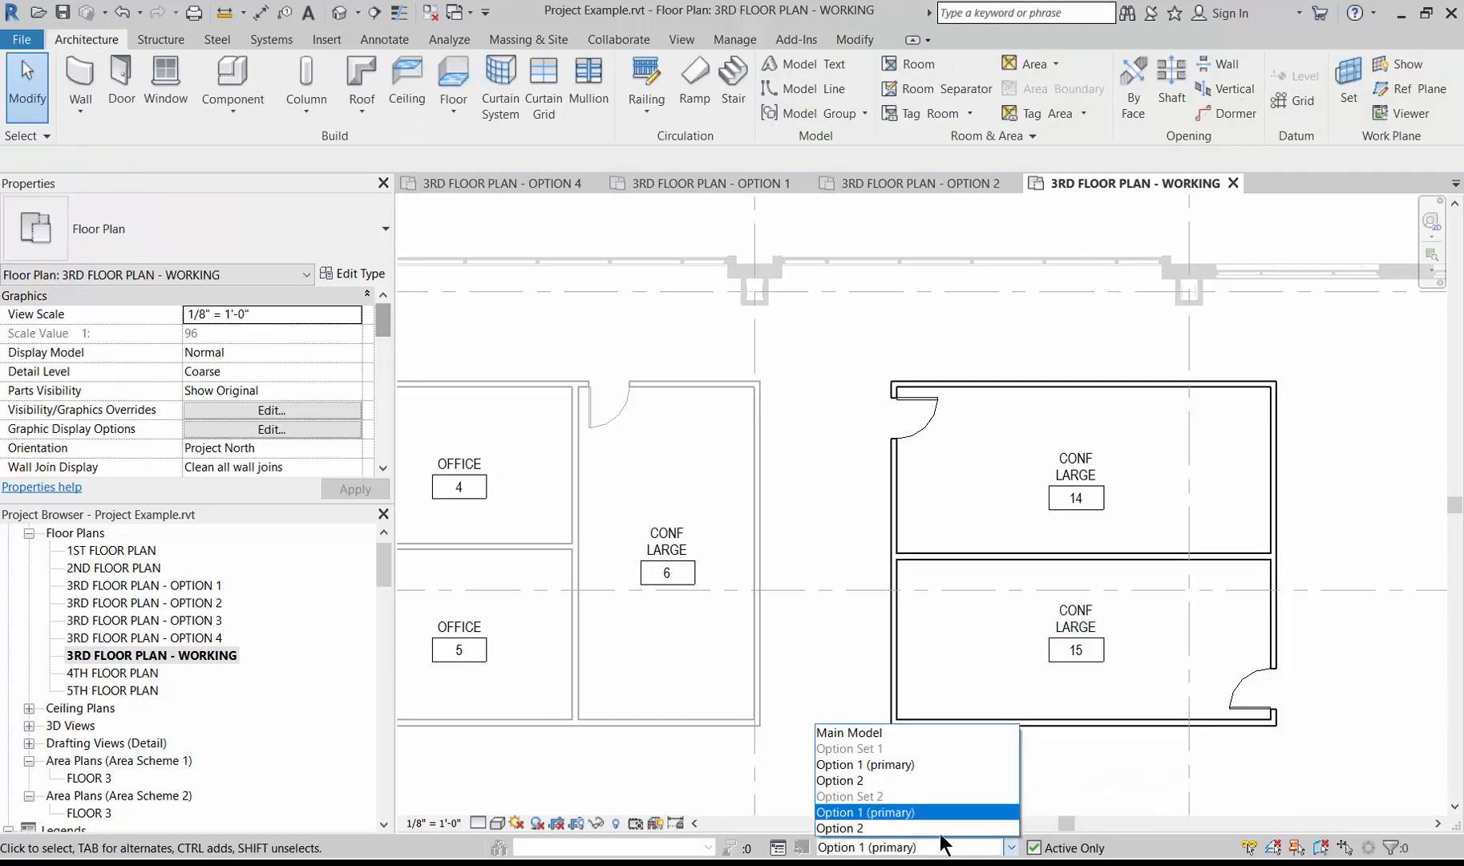
pyautogui.click(937, 732)
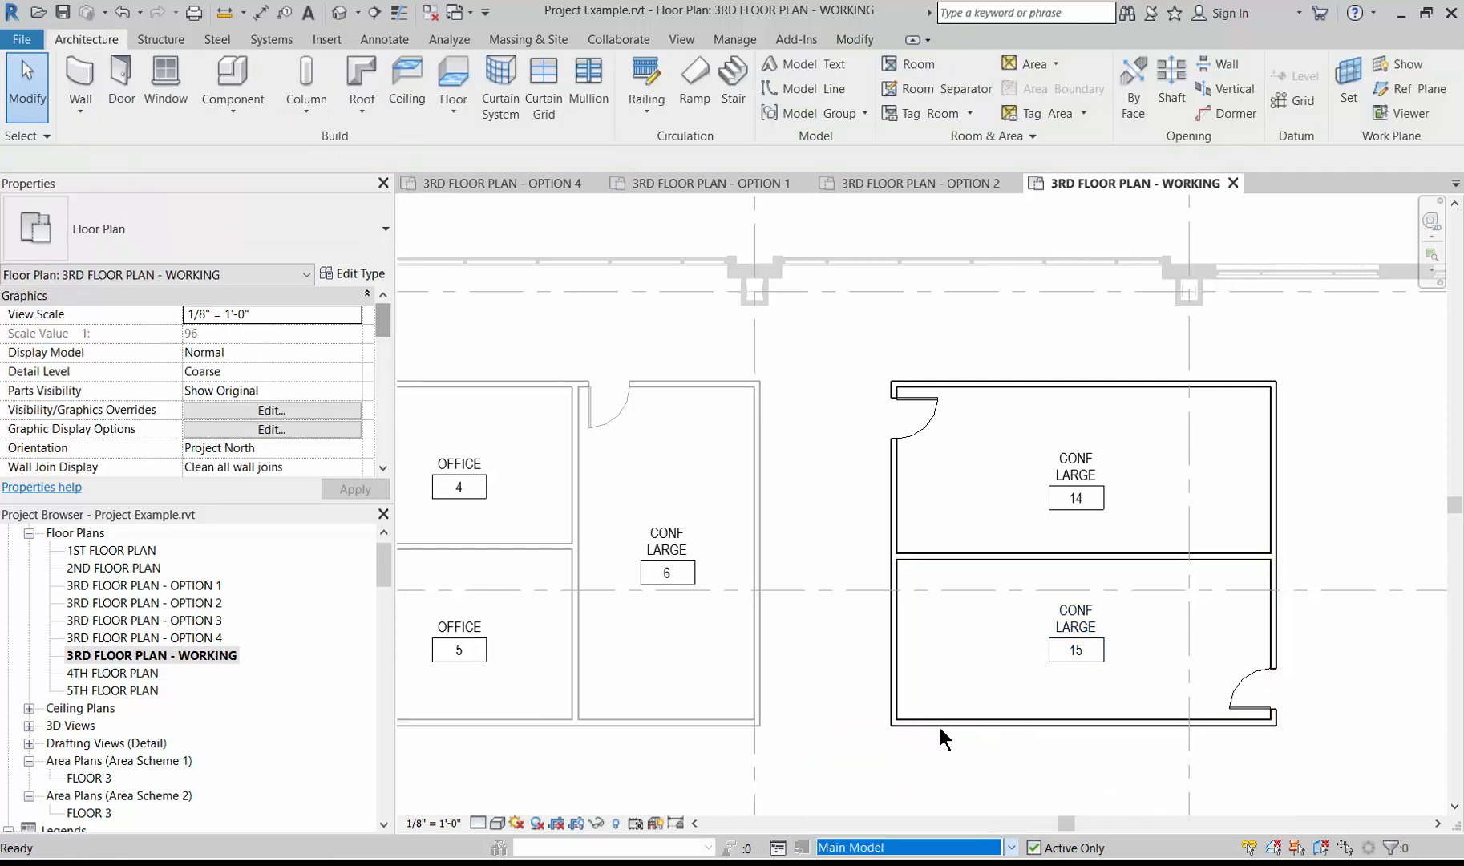
pyautogui.click(1076, 630)
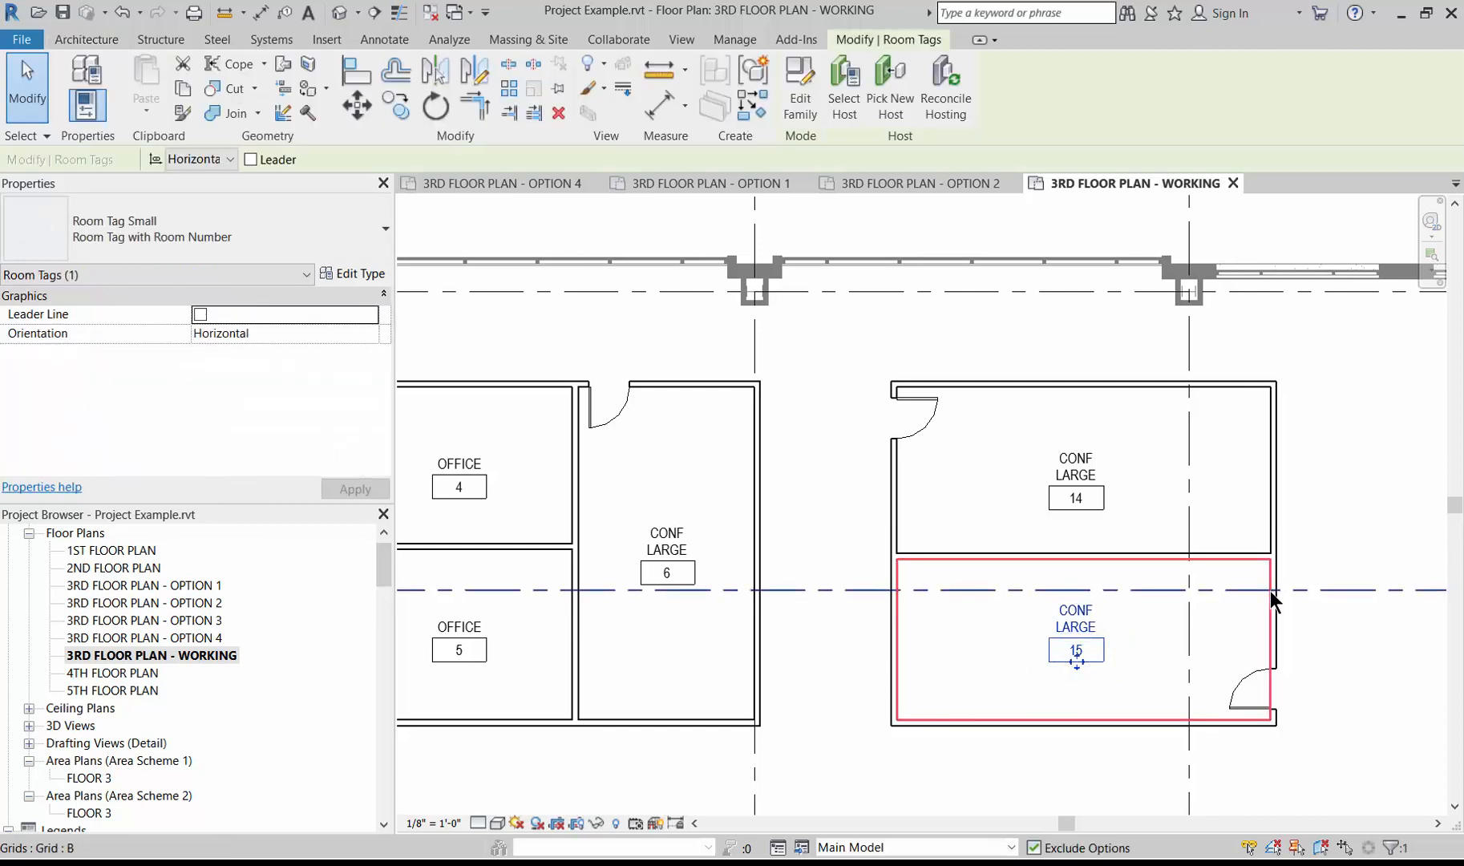
pyautogui.scroll(-3, 1271, 593)
# Tile the open views and close the 3RD FLOOR PLAN - WORKING view
pyautogui.click(679, 707)
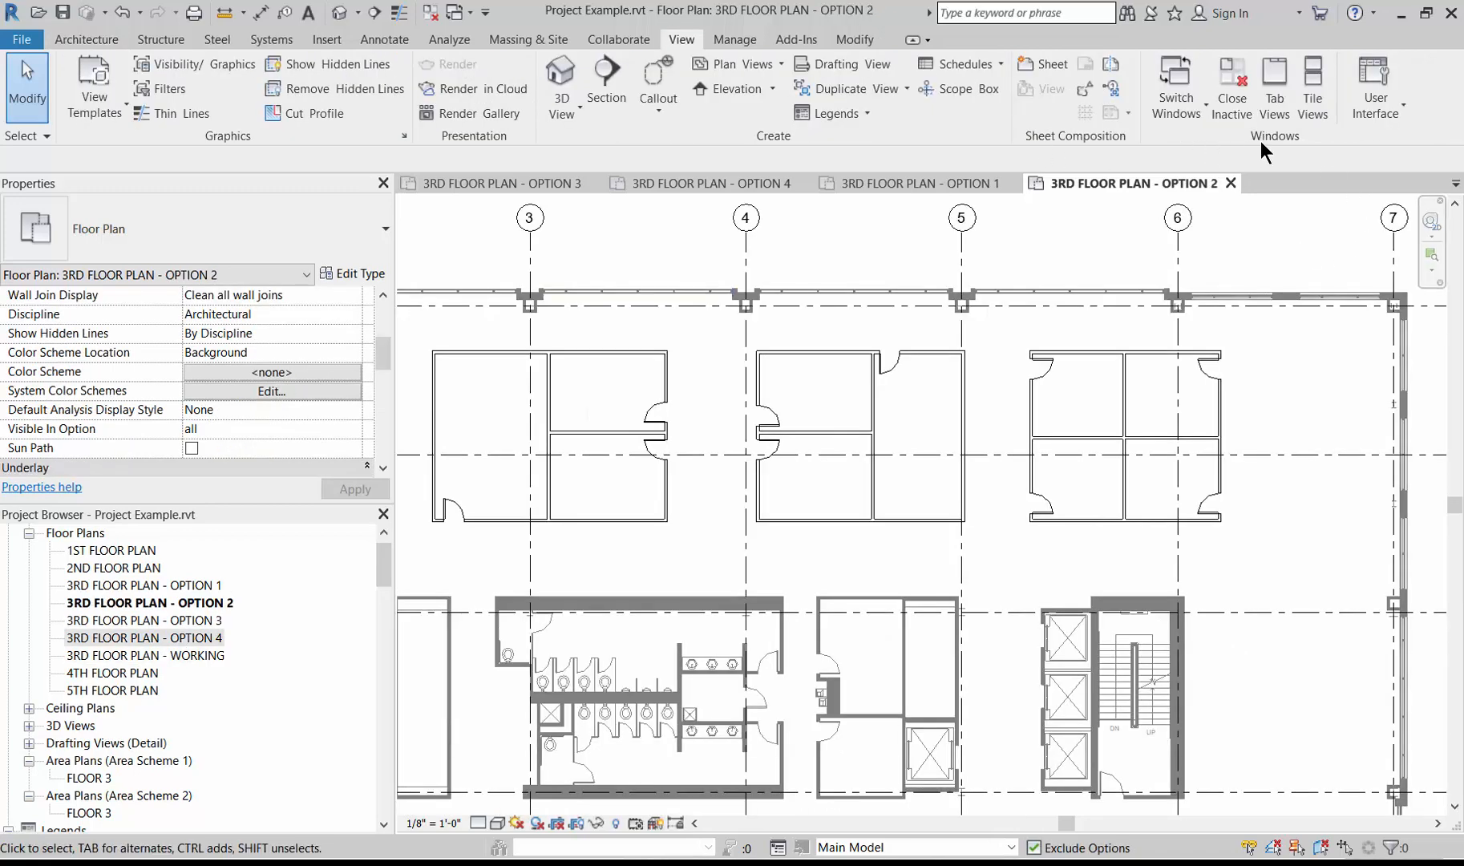
pyautogui.click(1308, 100)
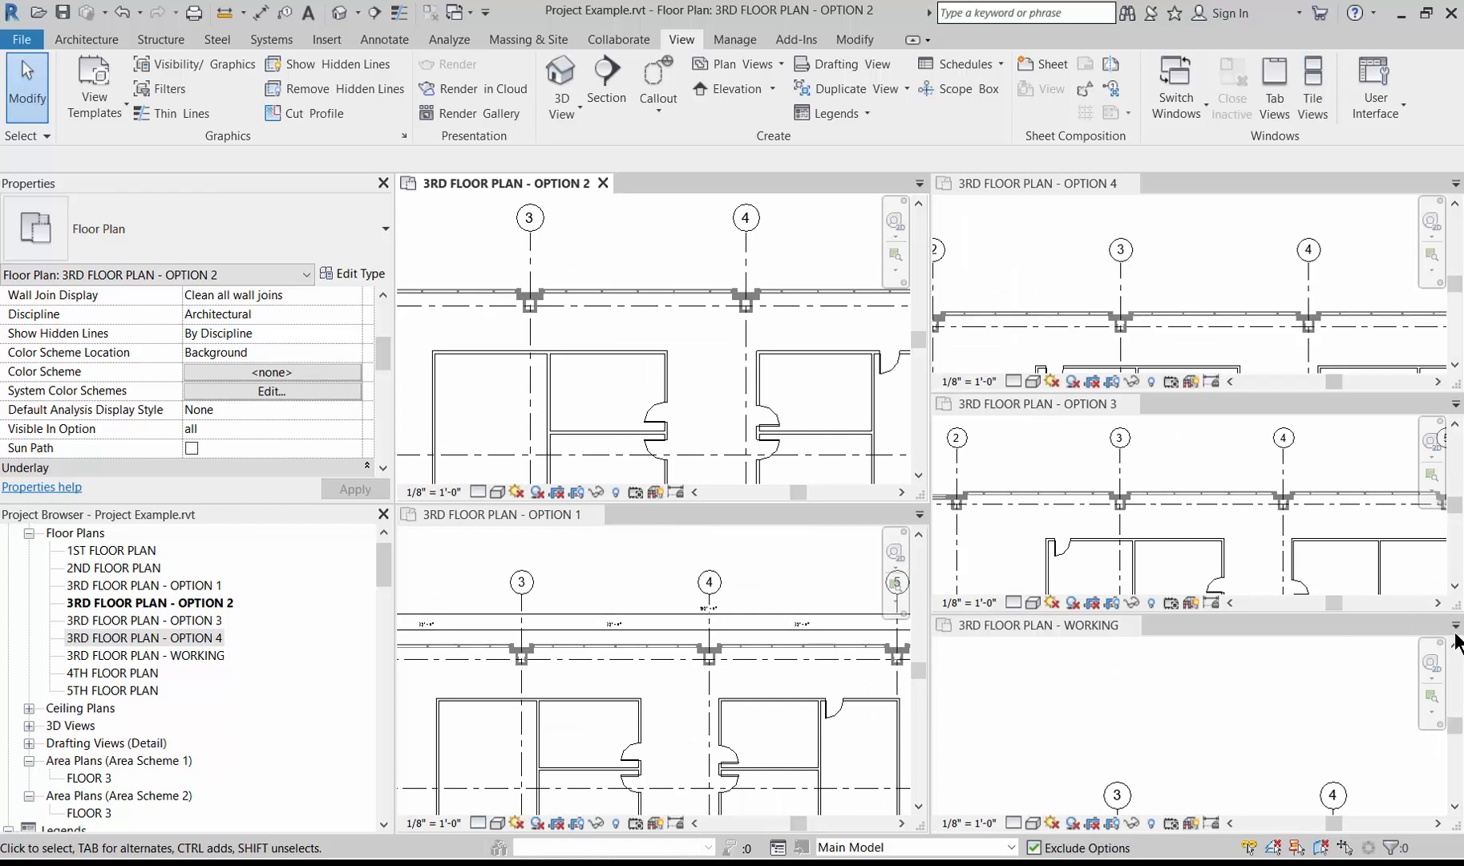
pyautogui.click(1078, 627)
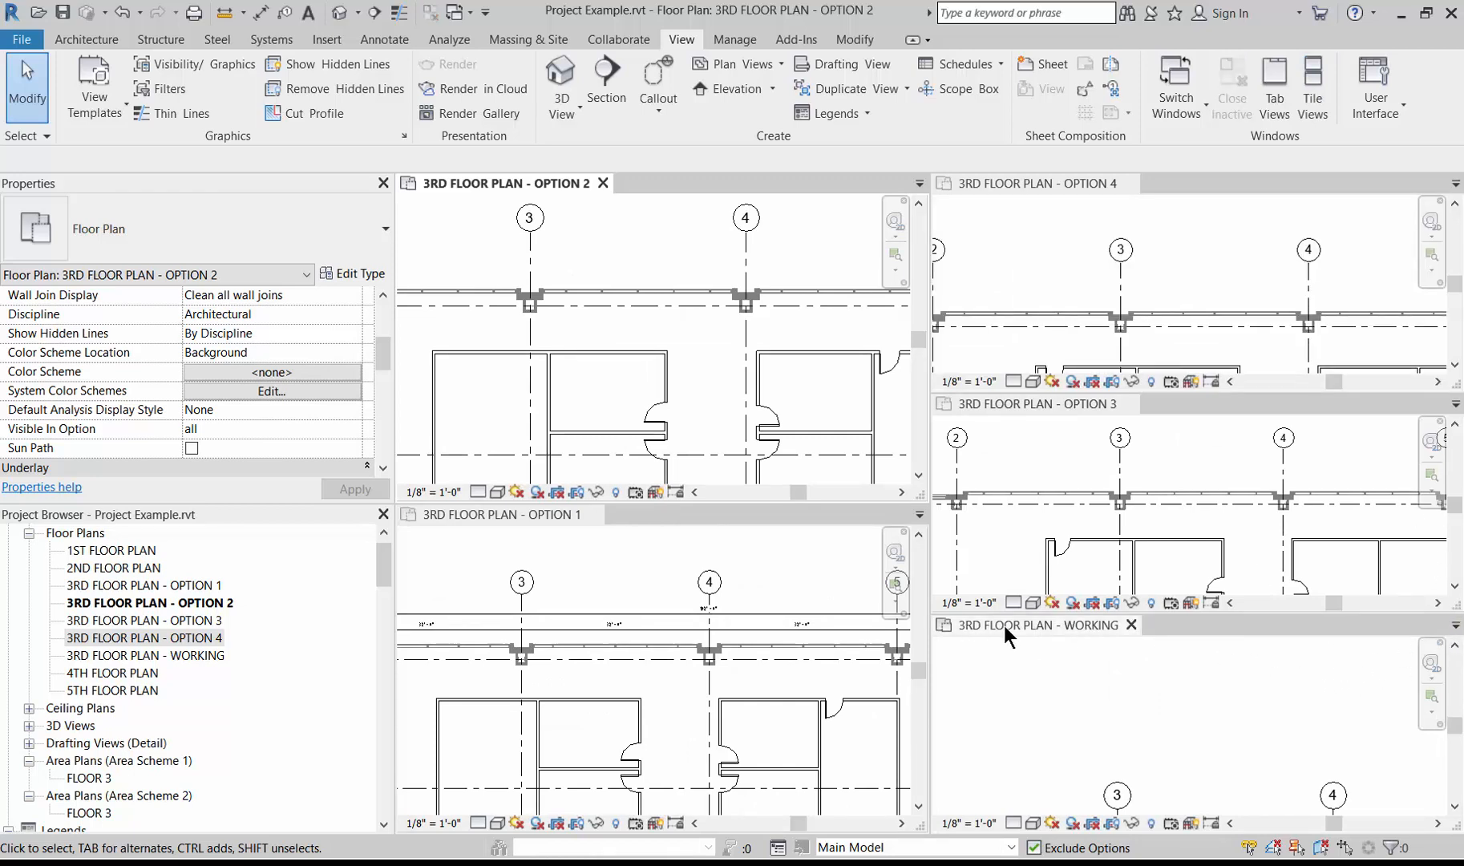
pyautogui.click(1141, 626)
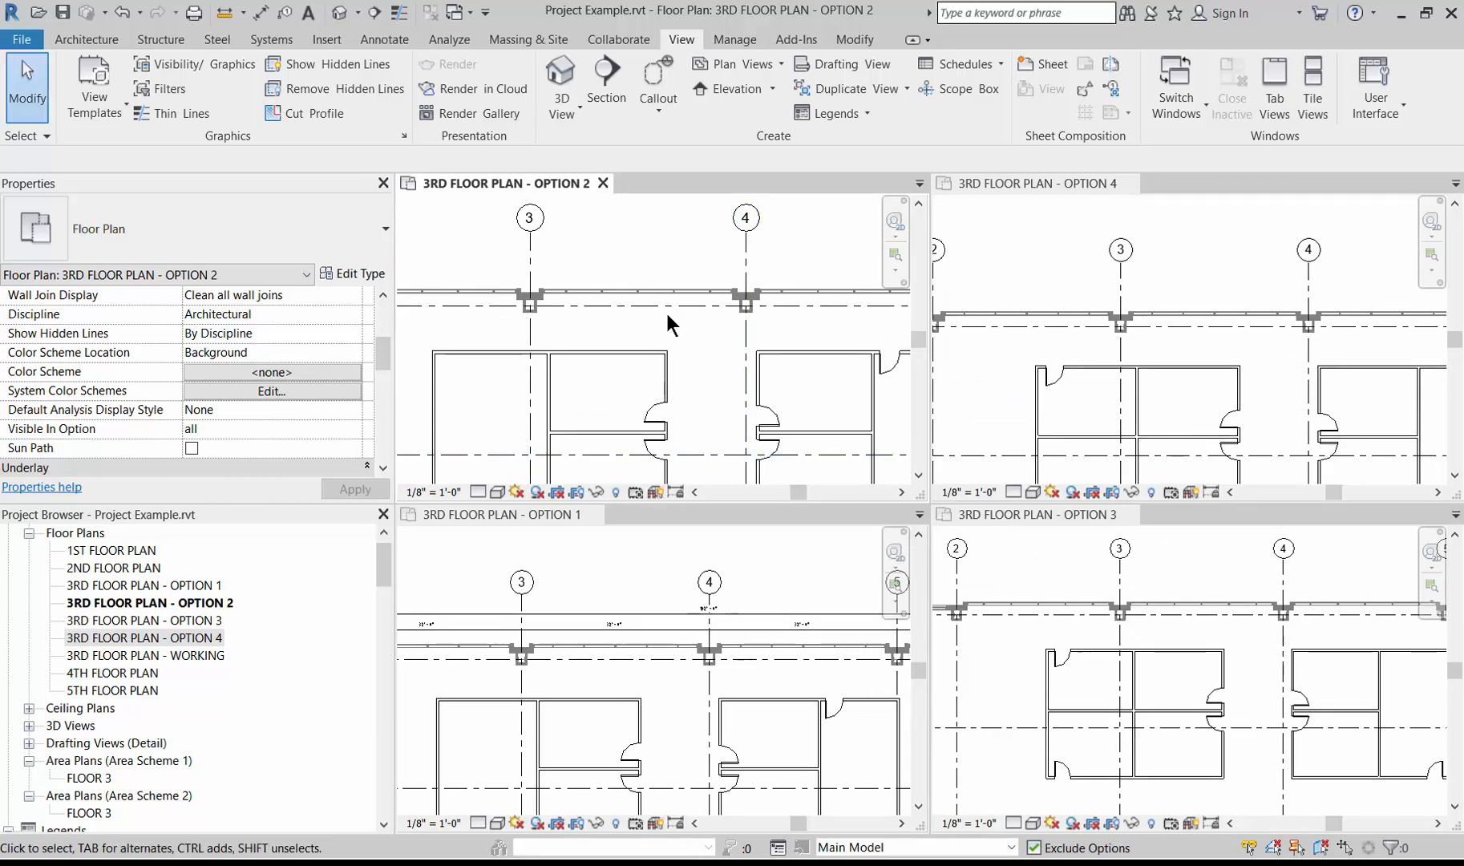
# Return the four tiled views to a tabbed layout with 3RD FLOOR PLAN - OPTION 2 in front
pyautogui.scroll(-3, 615, 296)
pyautogui.scroll(-1, 614, 295)
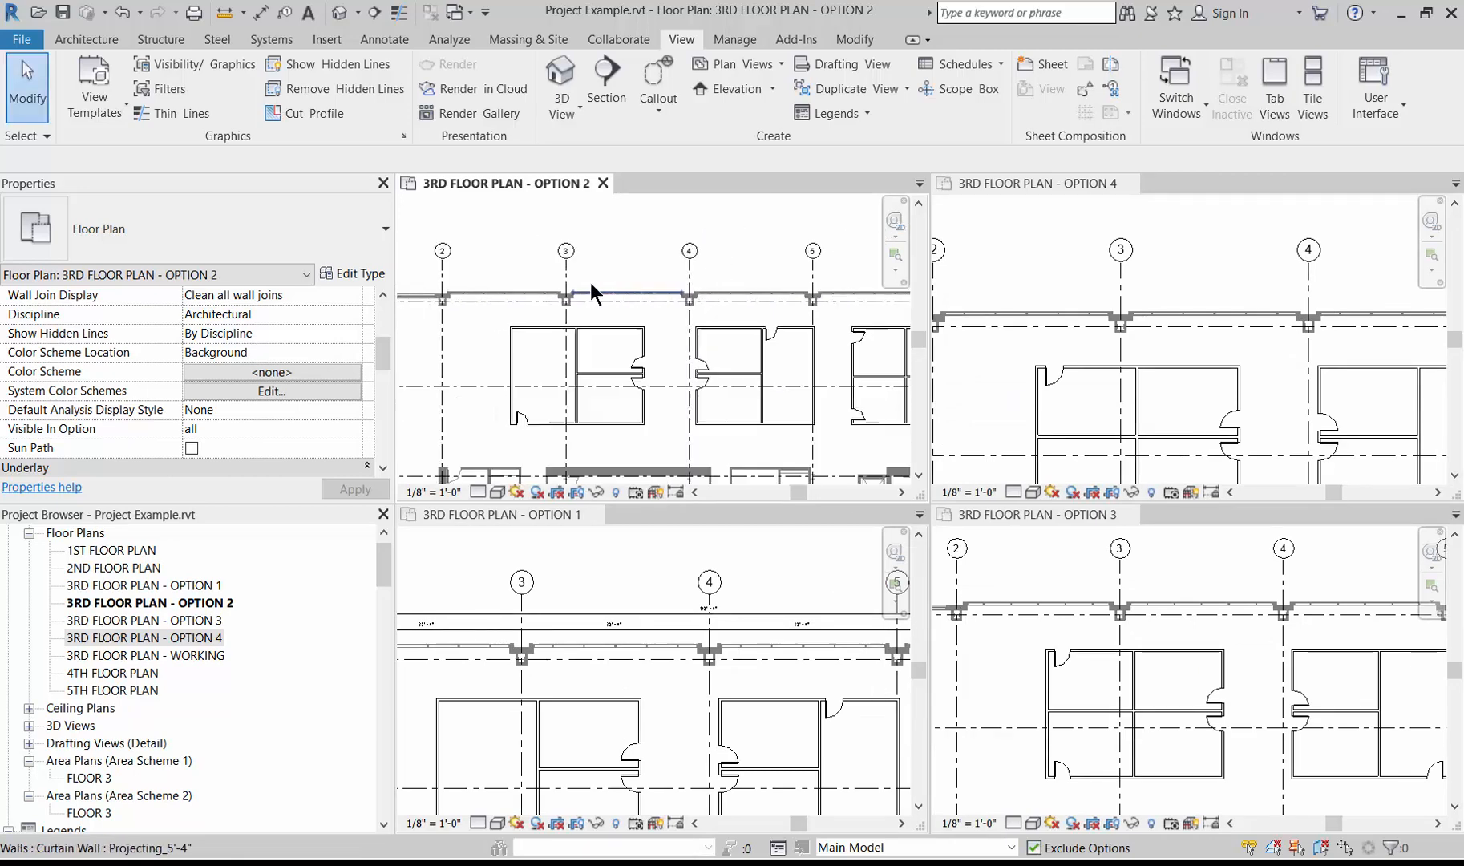
pyautogui.scroll(-1, 591, 282)
pyautogui.scroll(1, 890, 309)
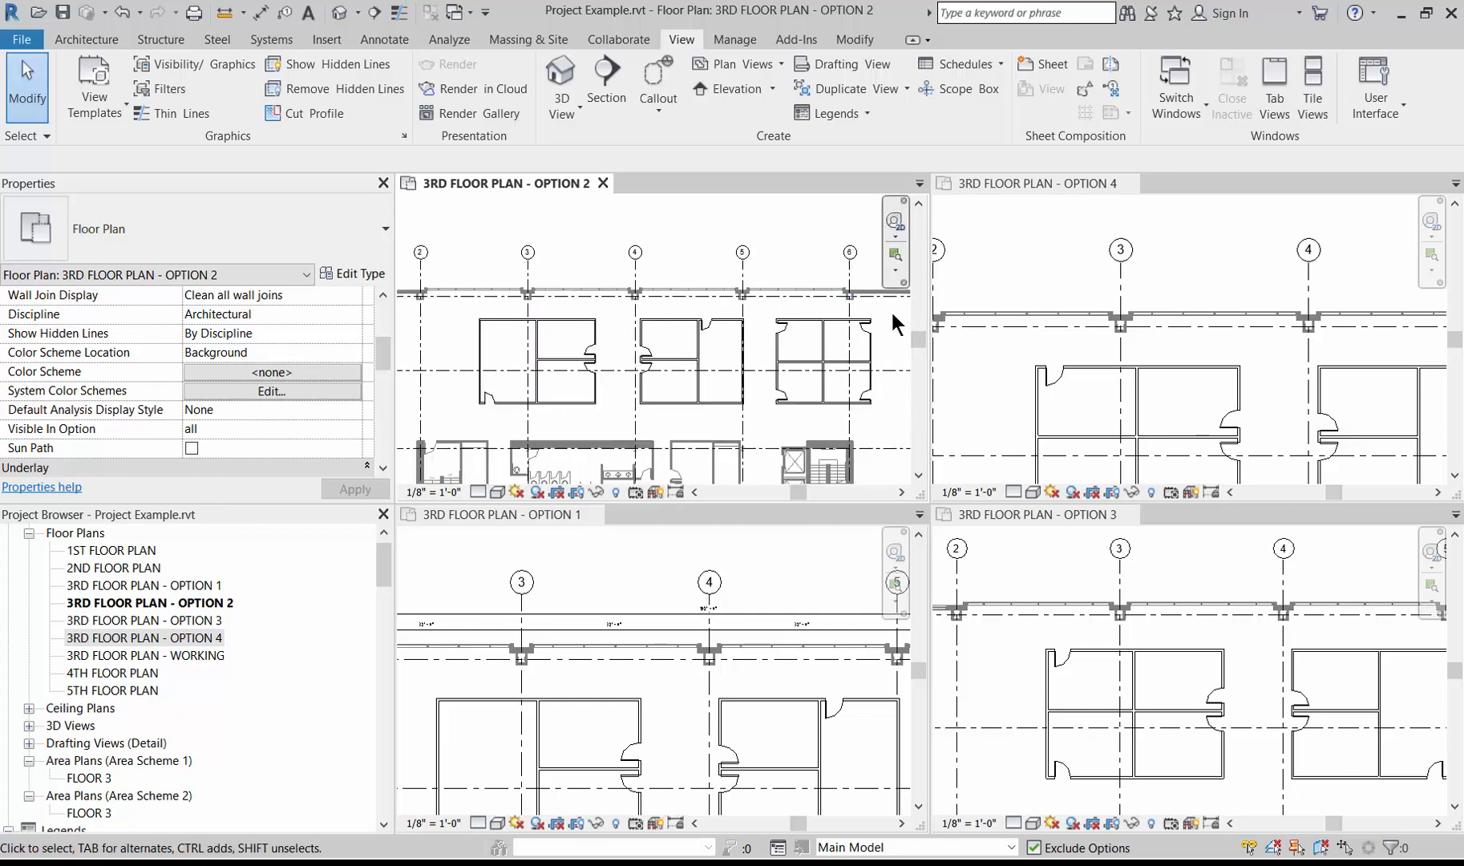
pyautogui.click(1276, 103)
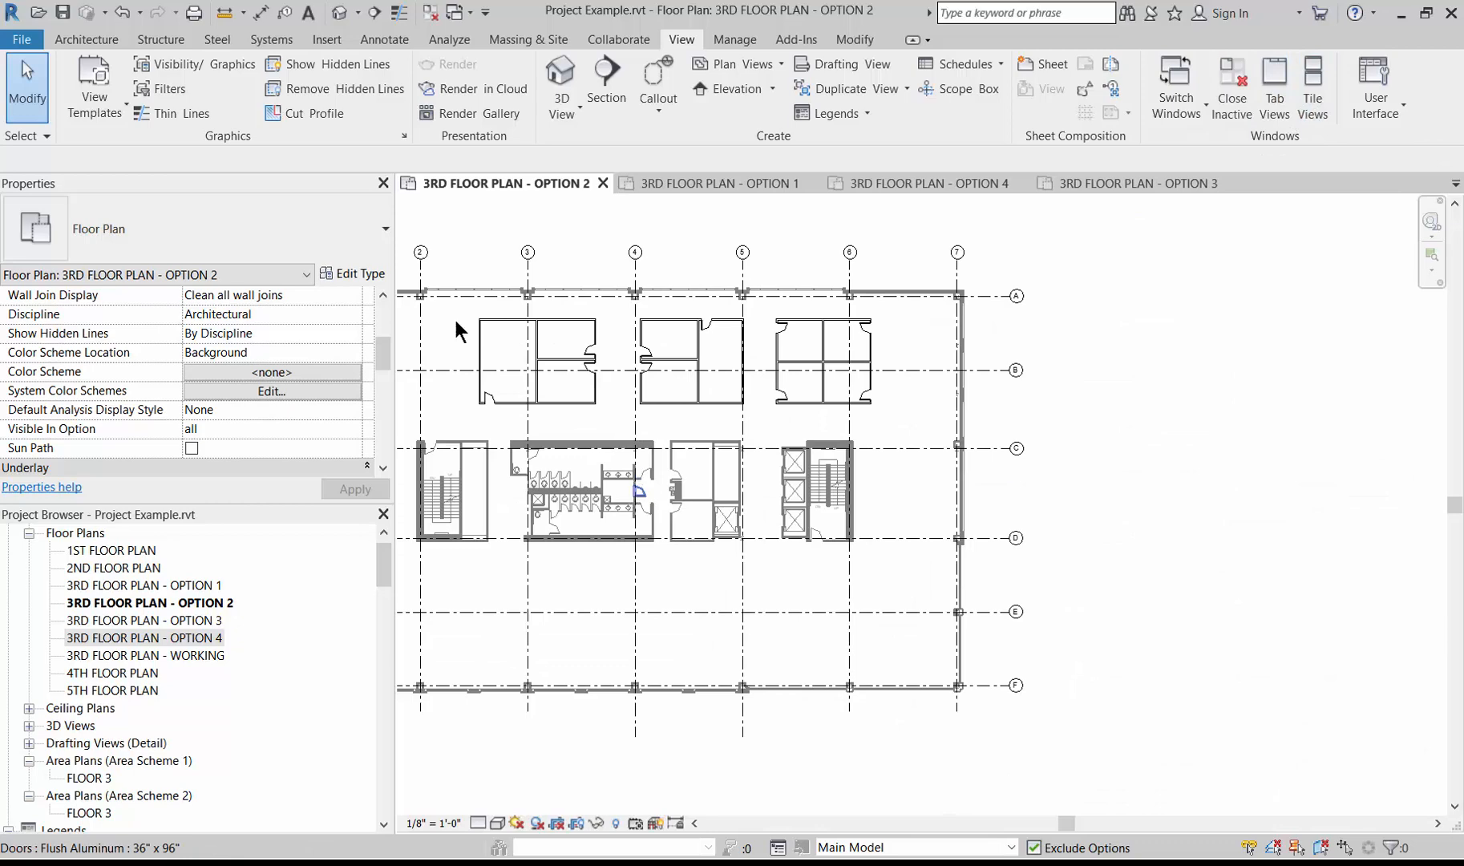
# Tag the large conference room and the two offices of the block around grid 3 in the Option 2 plan
pyautogui.scroll(4, 440, 332)
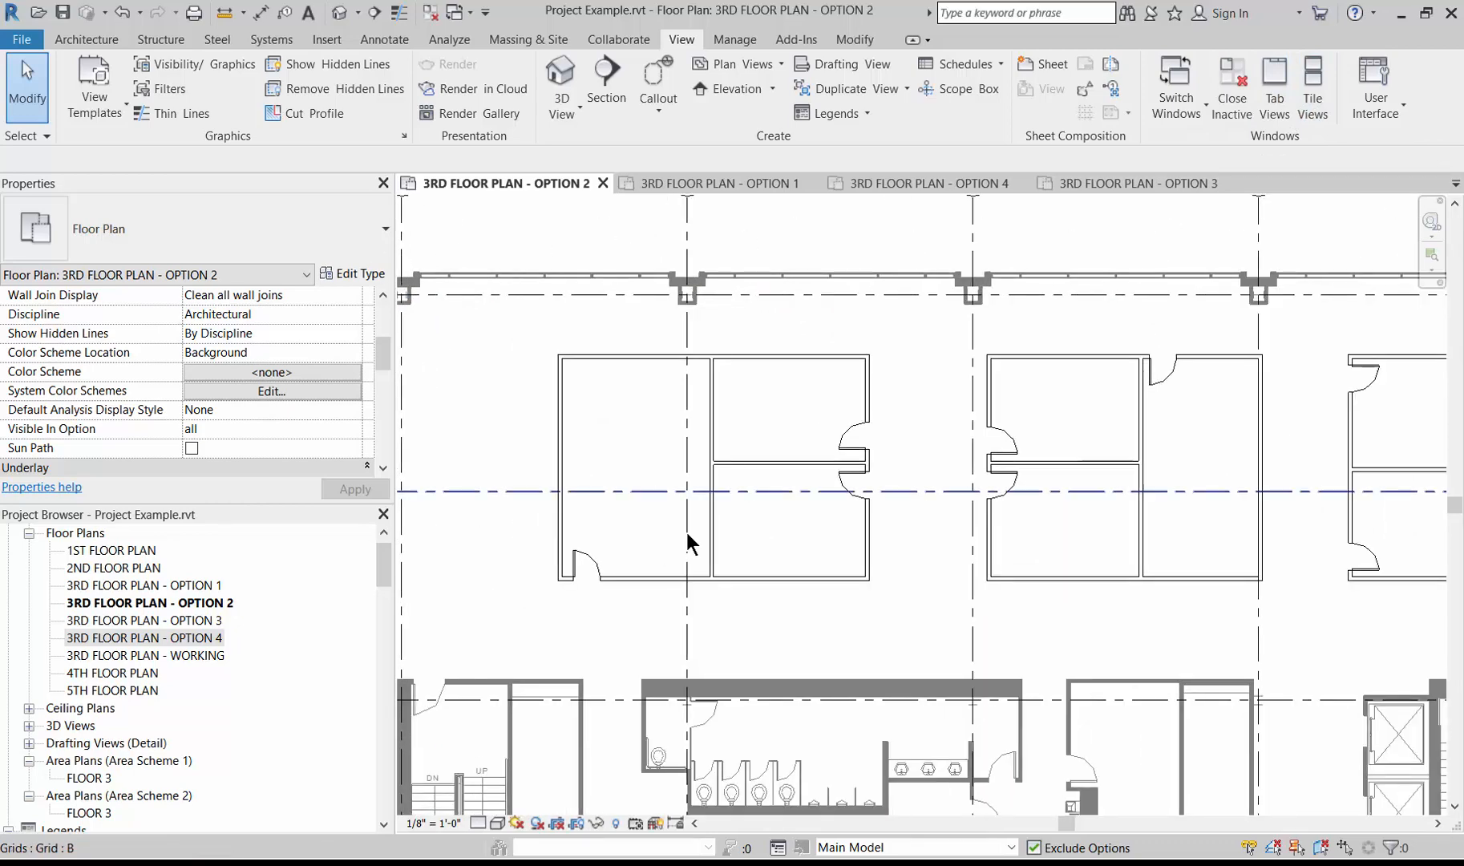
pyautogui.scroll(-1, 493, 417)
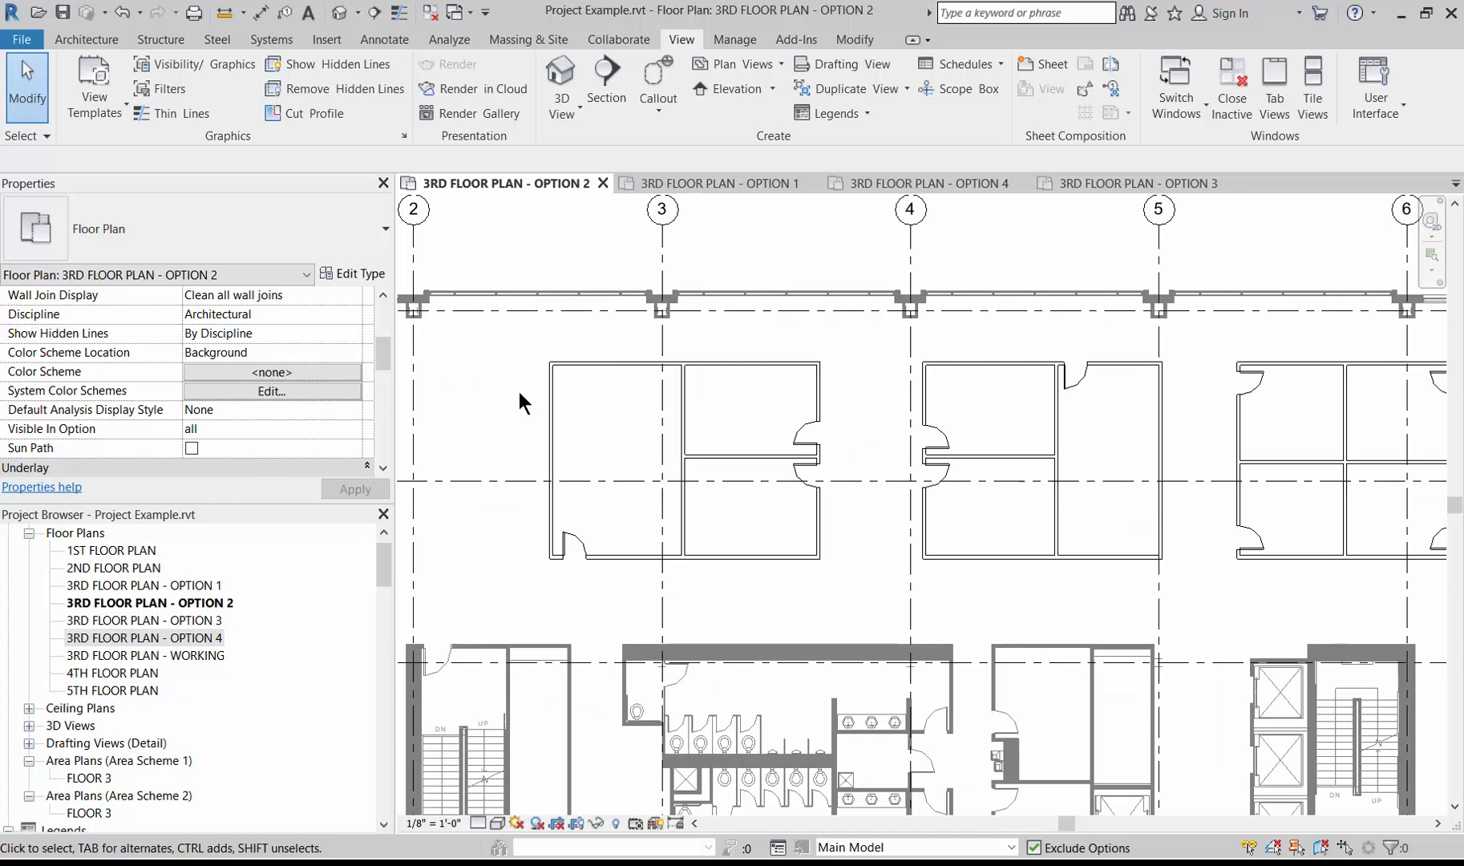
pyautogui.scroll(-1, 513, 399)
pyautogui.press('r')
pyautogui.press('t')
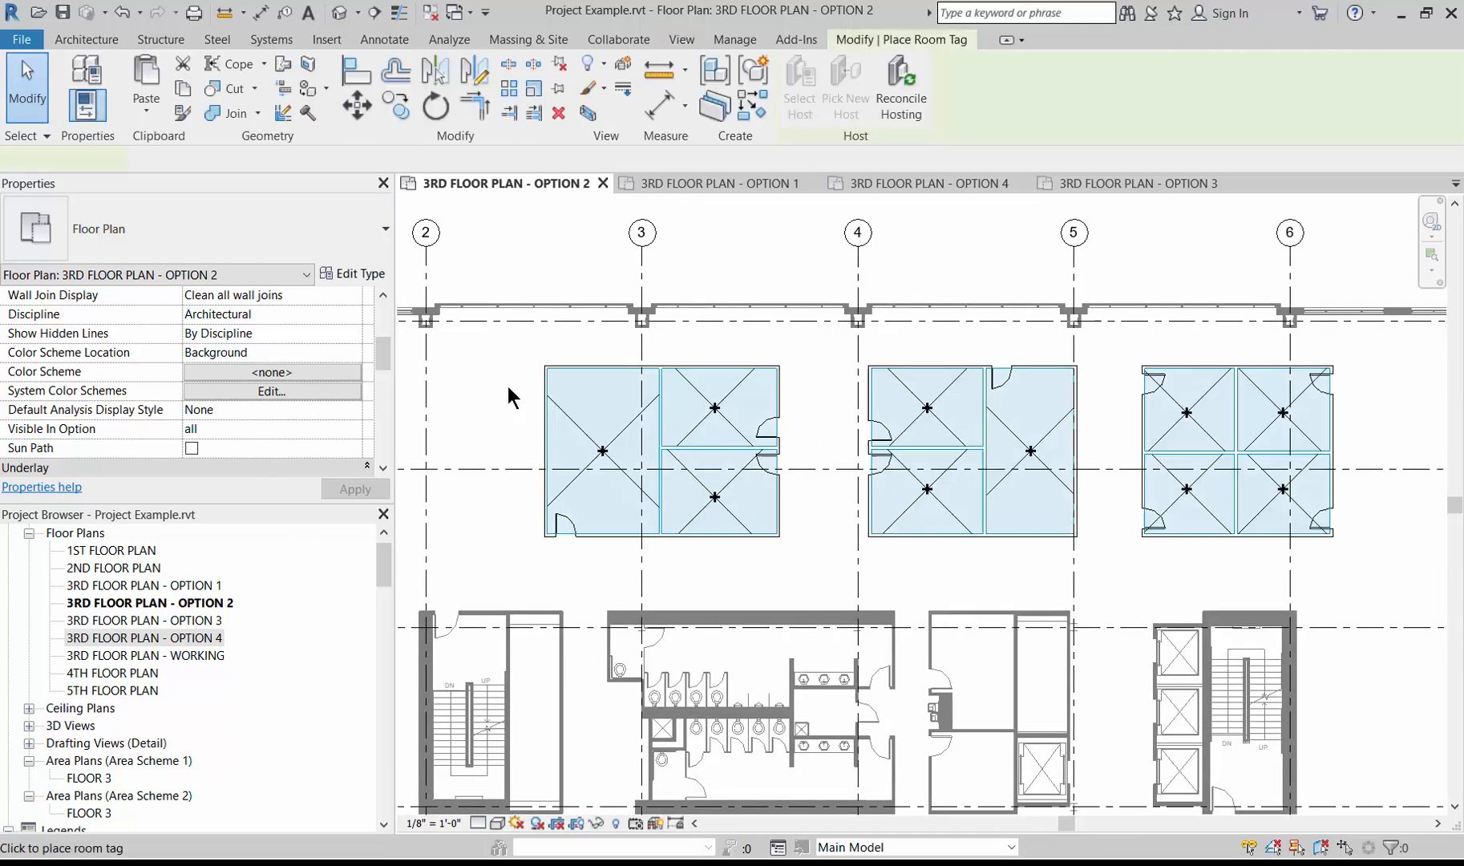
pyautogui.click(608, 459)
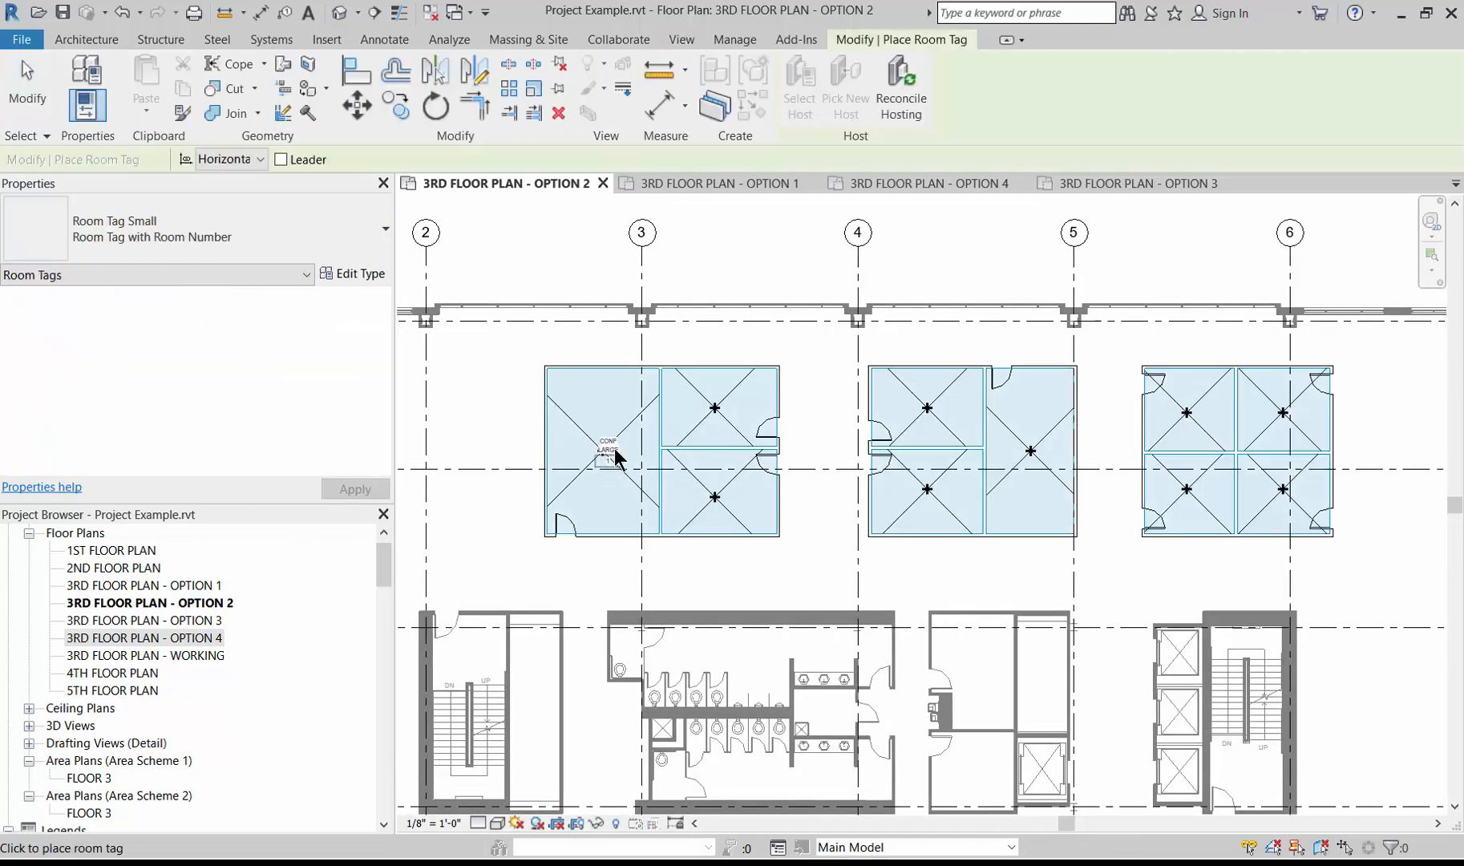
pyautogui.click(709, 410)
pyautogui.click(709, 494)
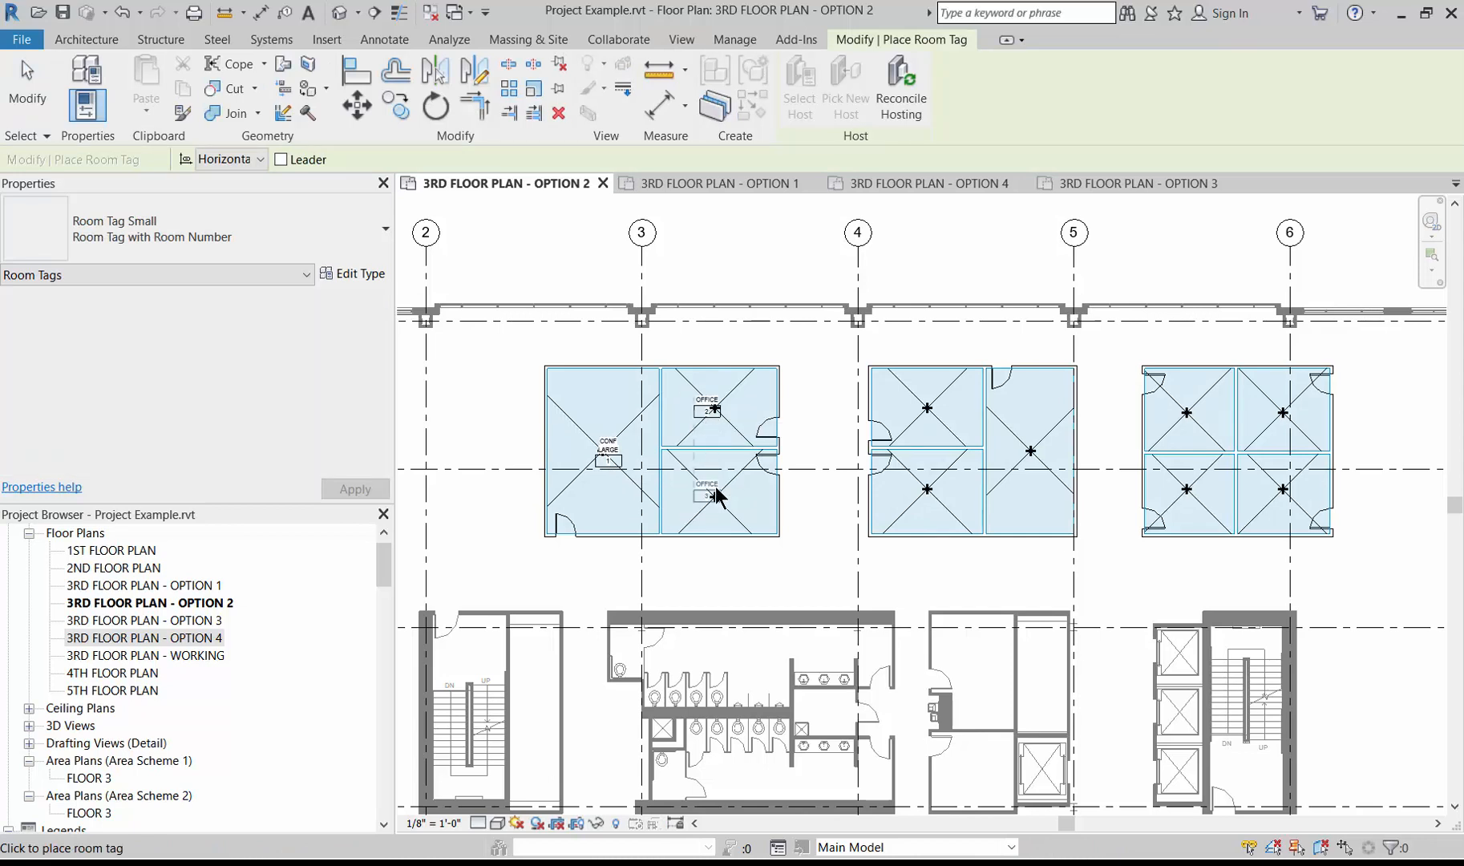
# Tag the two offices and the large conference room of the block between grids 4 and 5
pyautogui.click(926, 411)
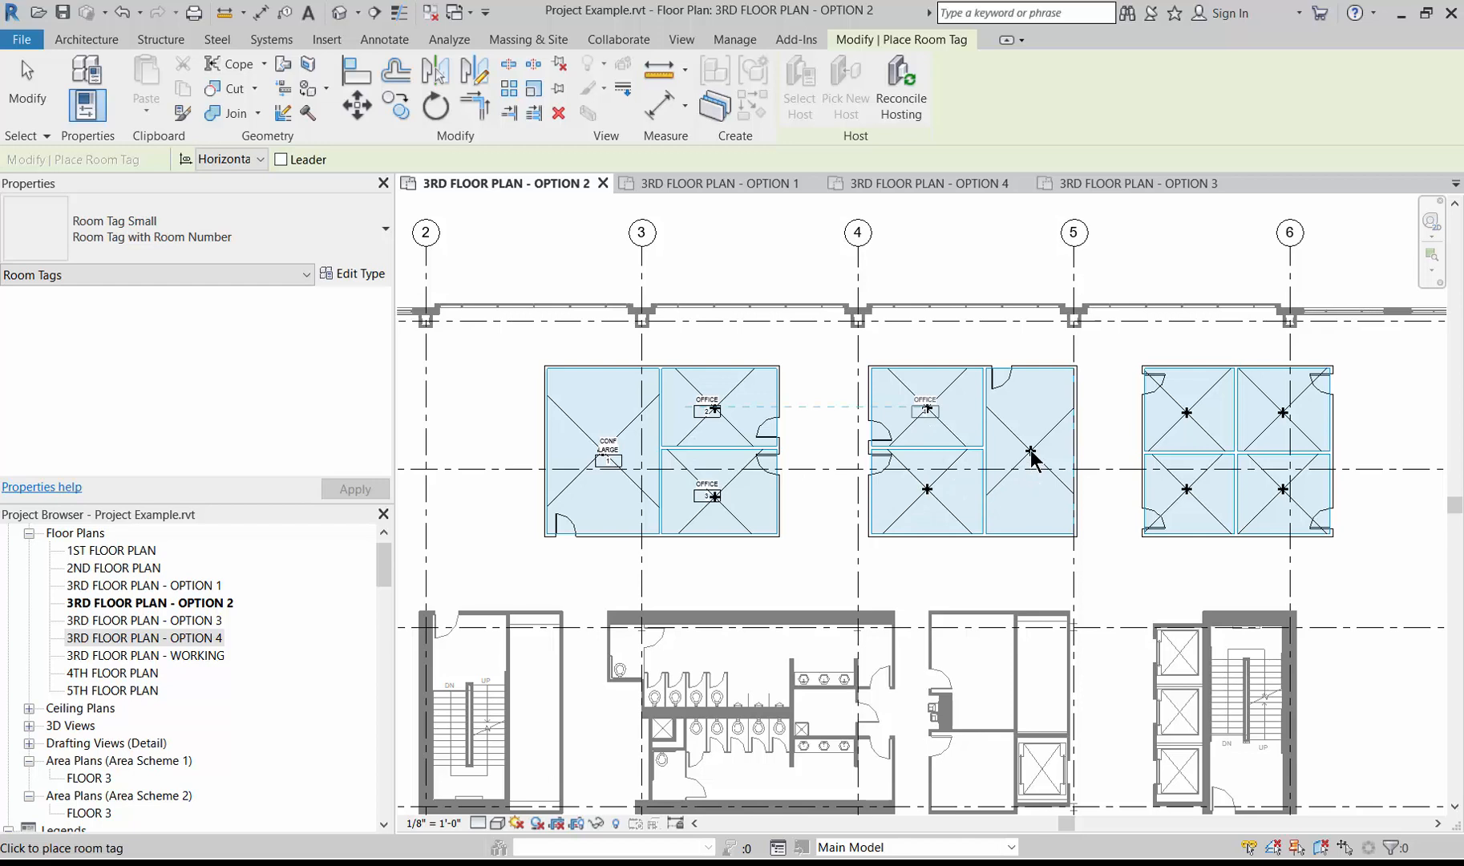
pyautogui.click(929, 490)
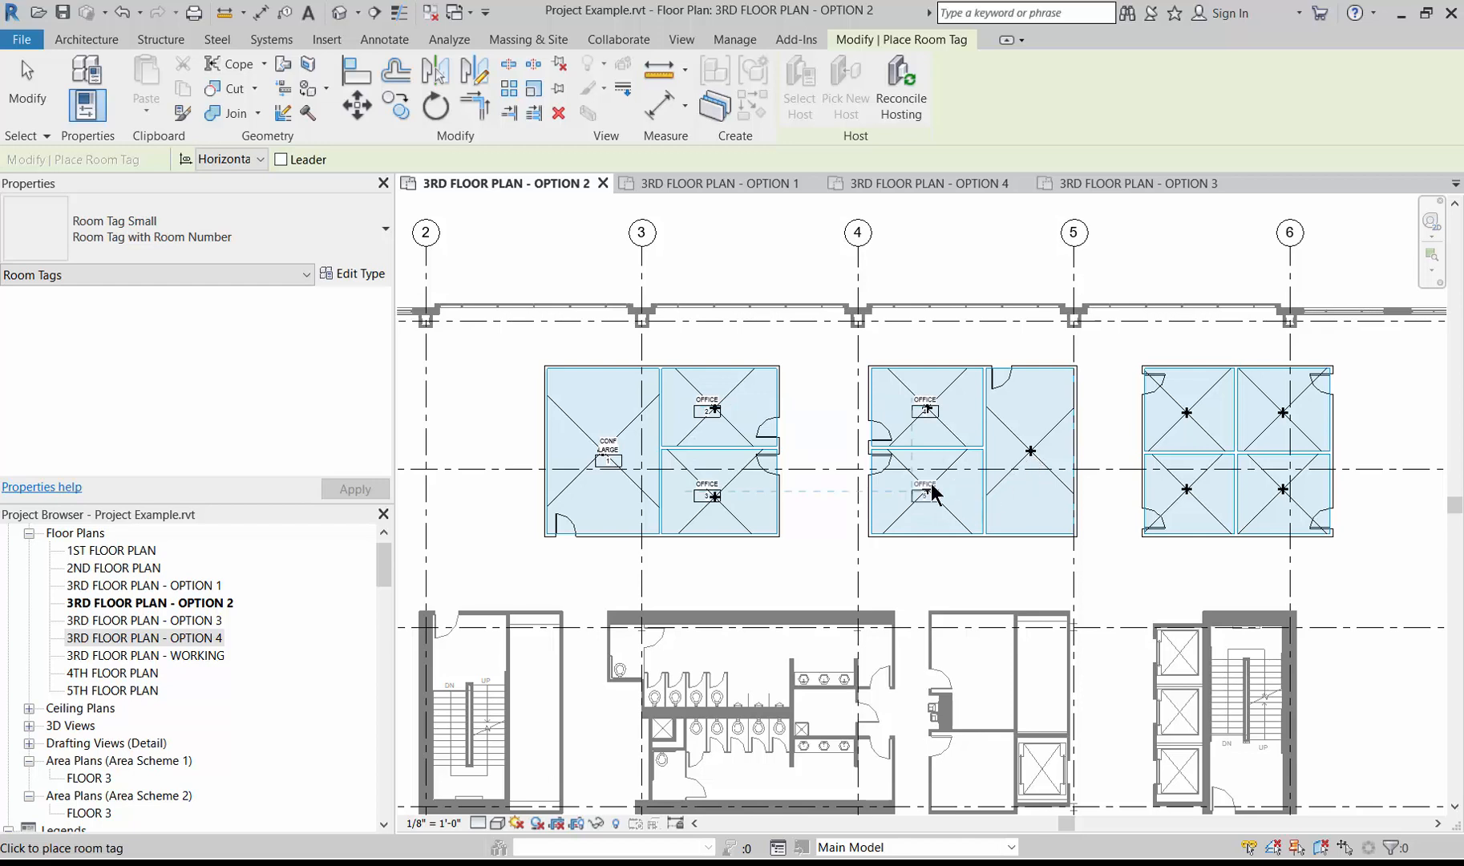
pyautogui.click(1031, 454)
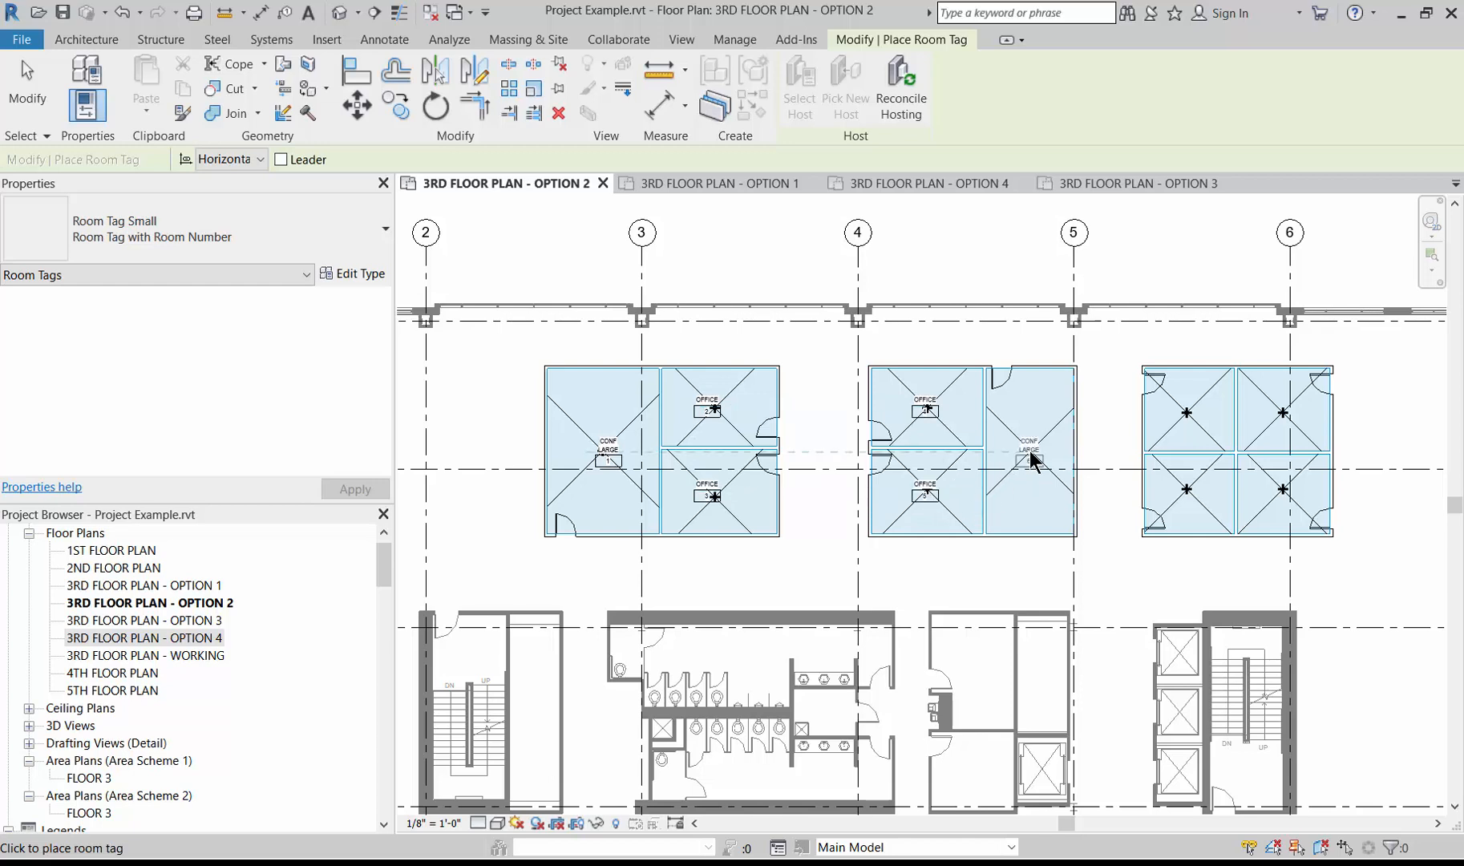
# Tag the four small conference rooms in the block at grid 6 and finish room tagging
pyautogui.click(1188, 413)
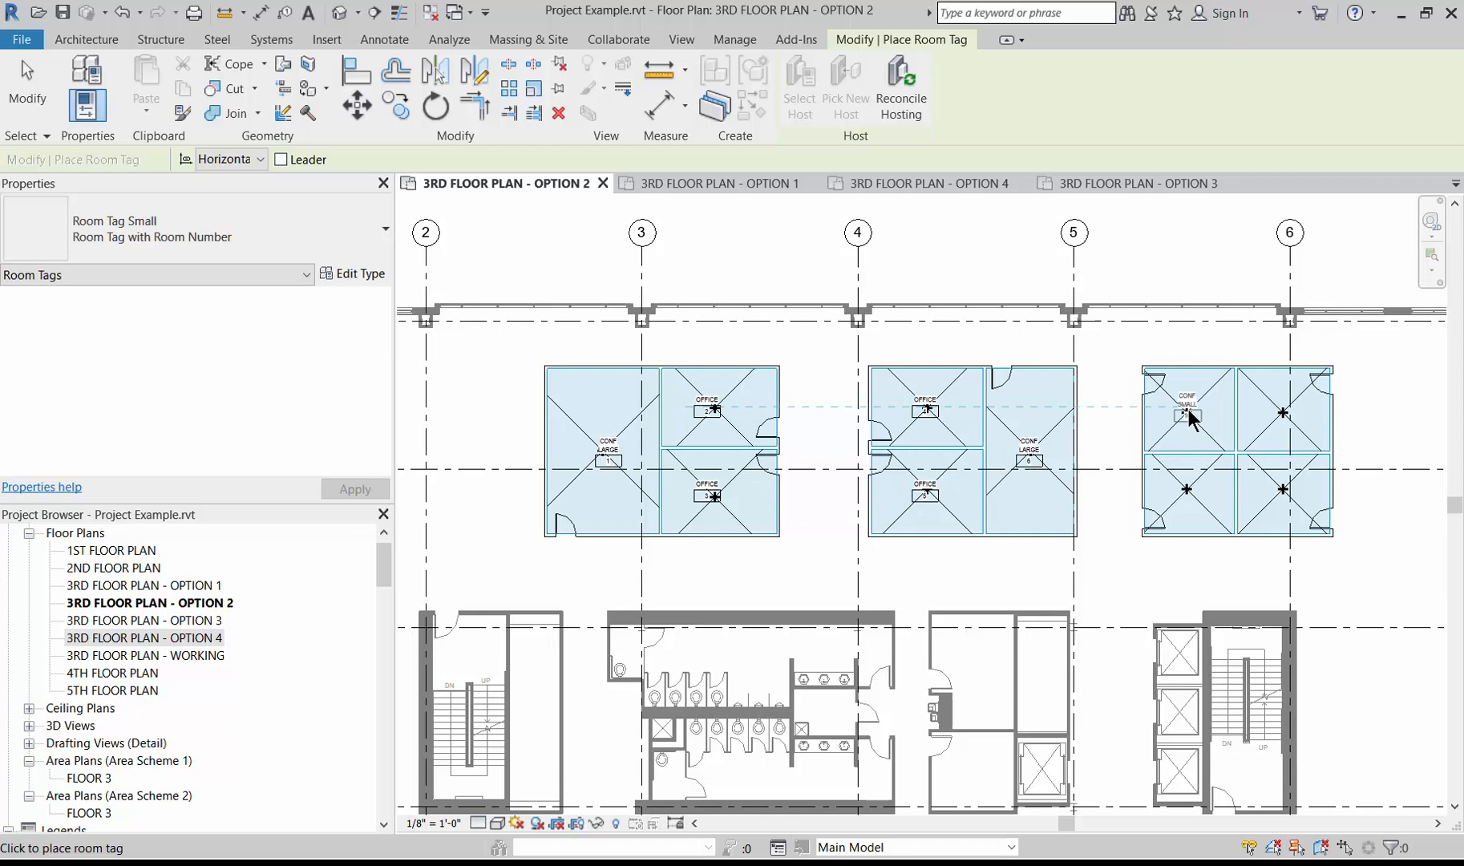
pyautogui.click(1283, 414)
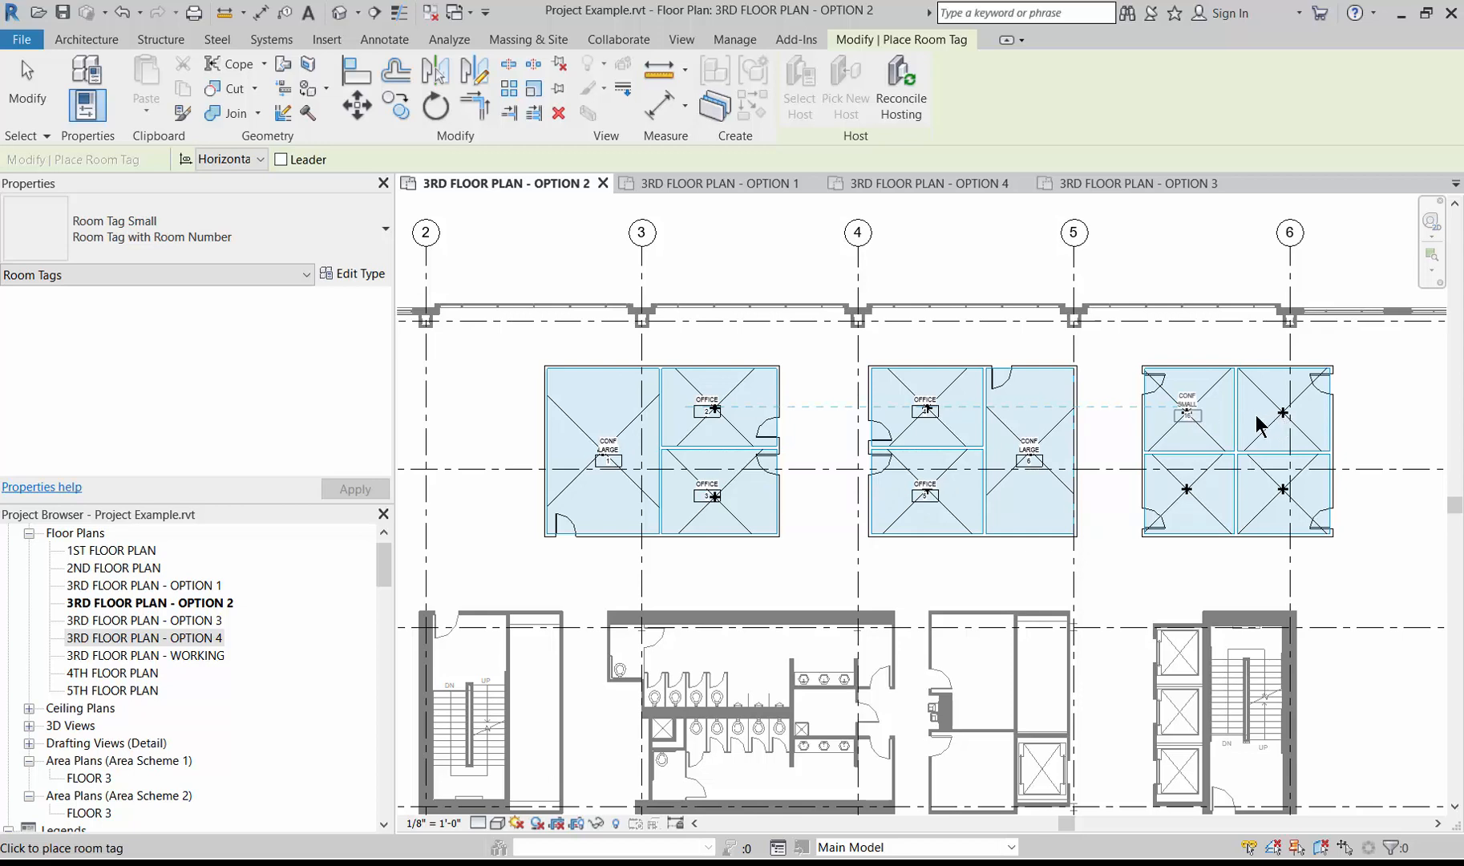
pyautogui.click(1188, 504)
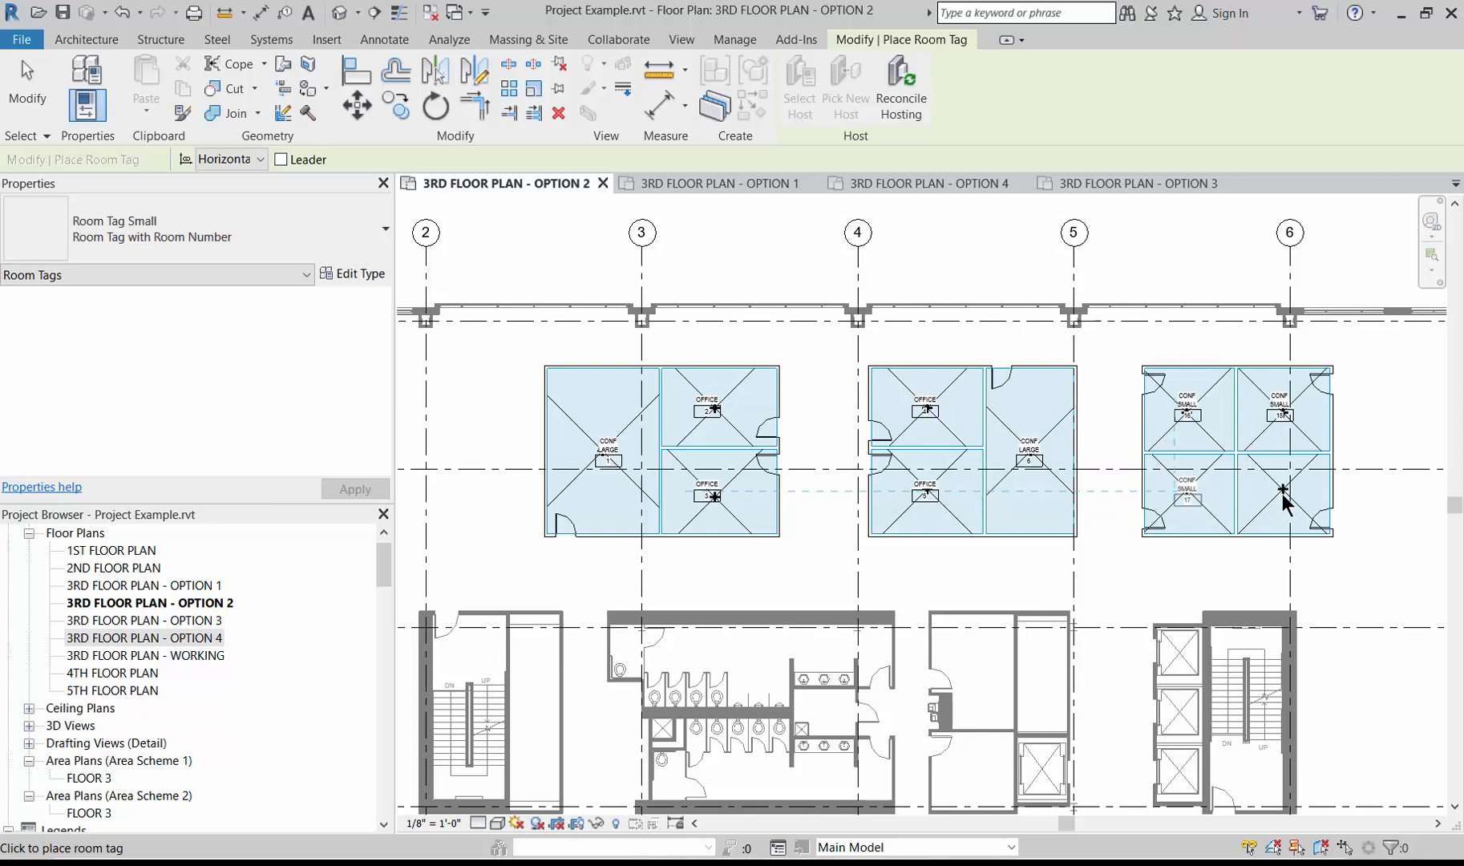
pyautogui.click(1283, 491)
pyautogui.click(26, 83)
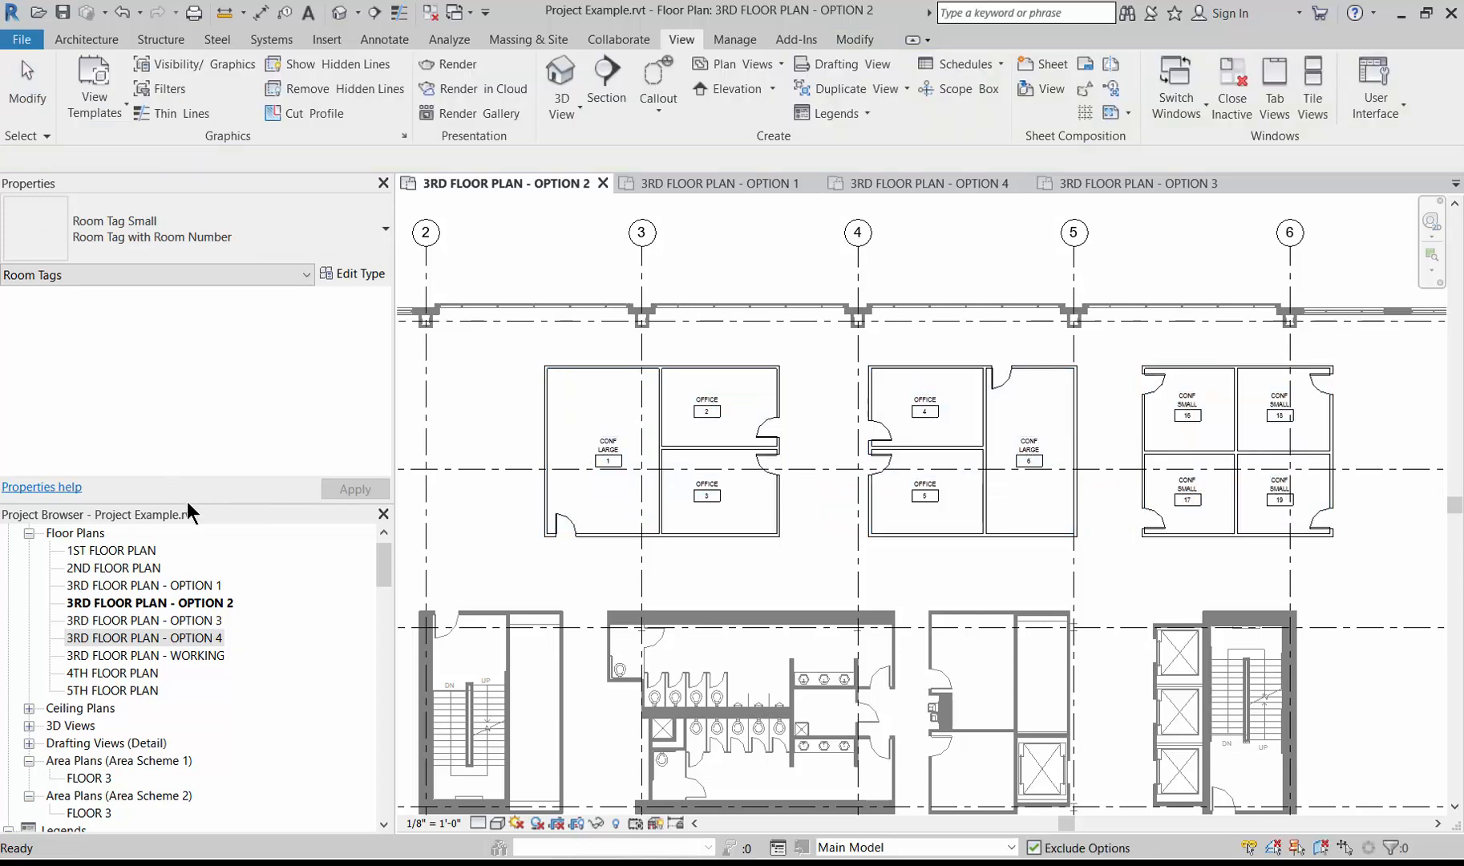
# Switch to 3RD FLOOR PLAN - OPTION 1 and open the color scheme settings, dismissing the save reminder
pyautogui.doubleClick(188, 586)
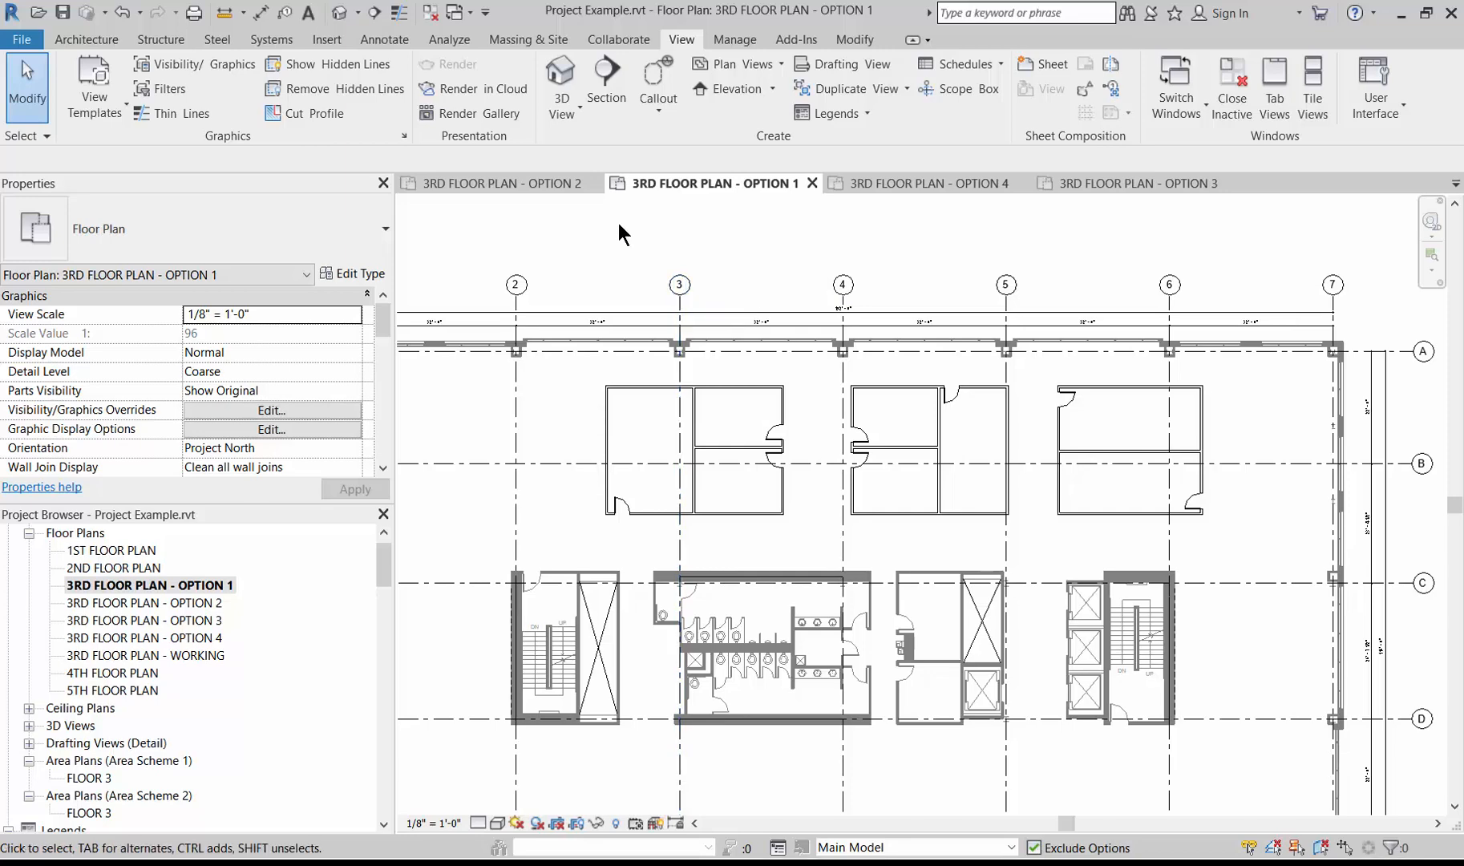
pyautogui.click(91, 38)
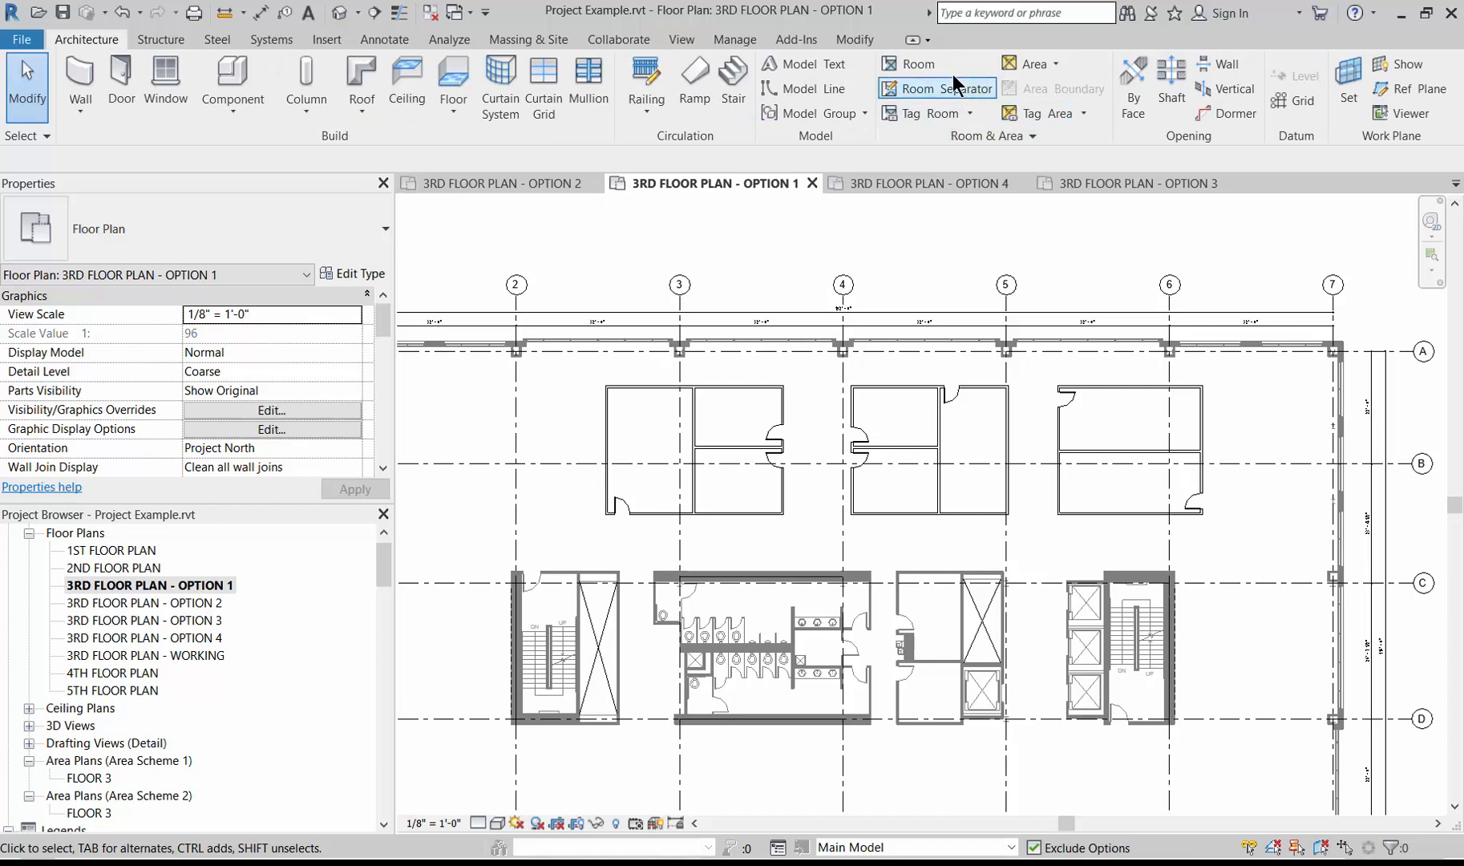
pyautogui.click(1044, 138)
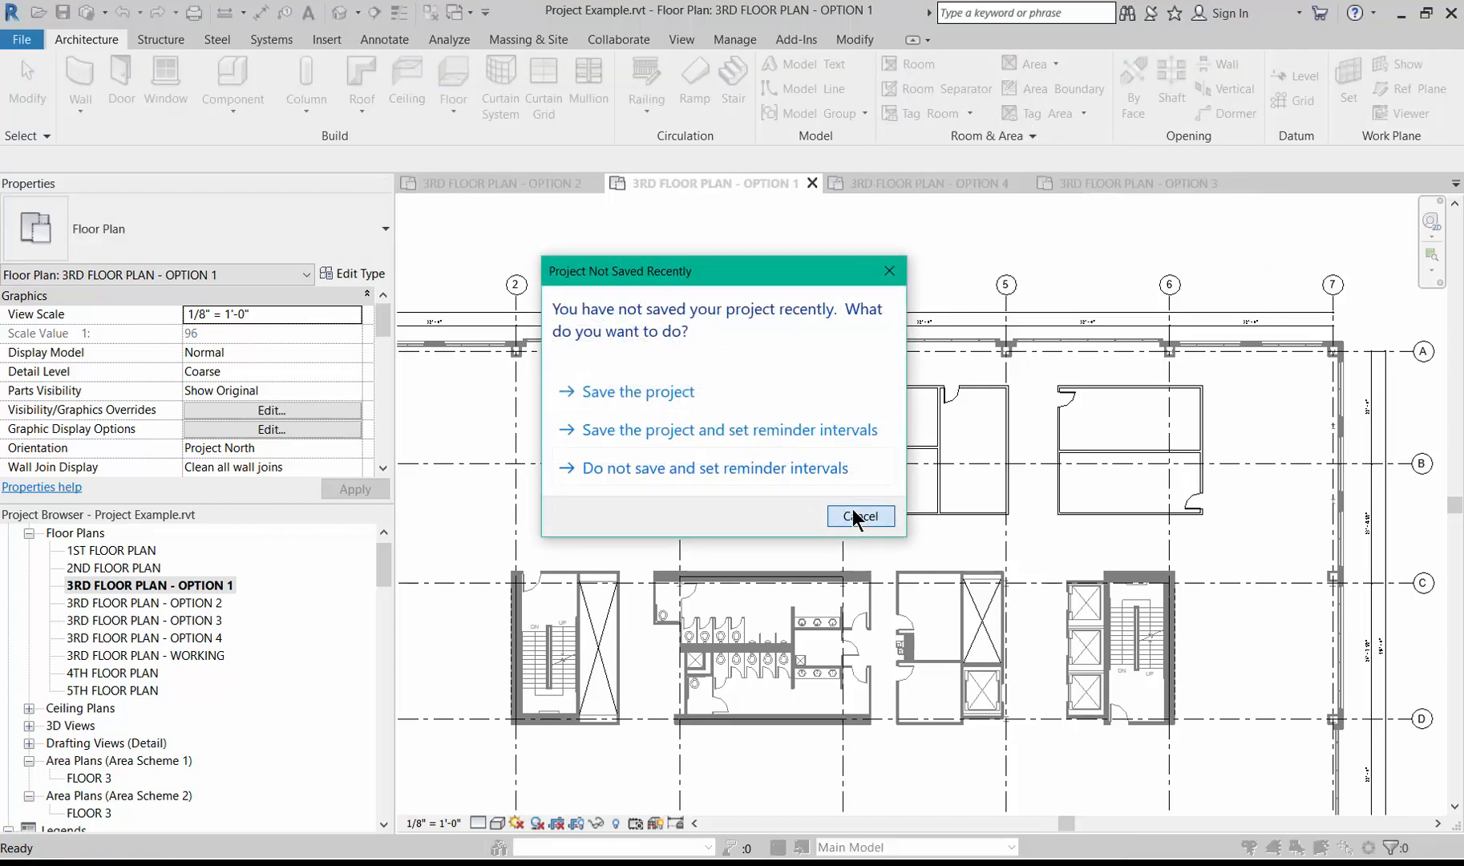
pyautogui.click(853, 509)
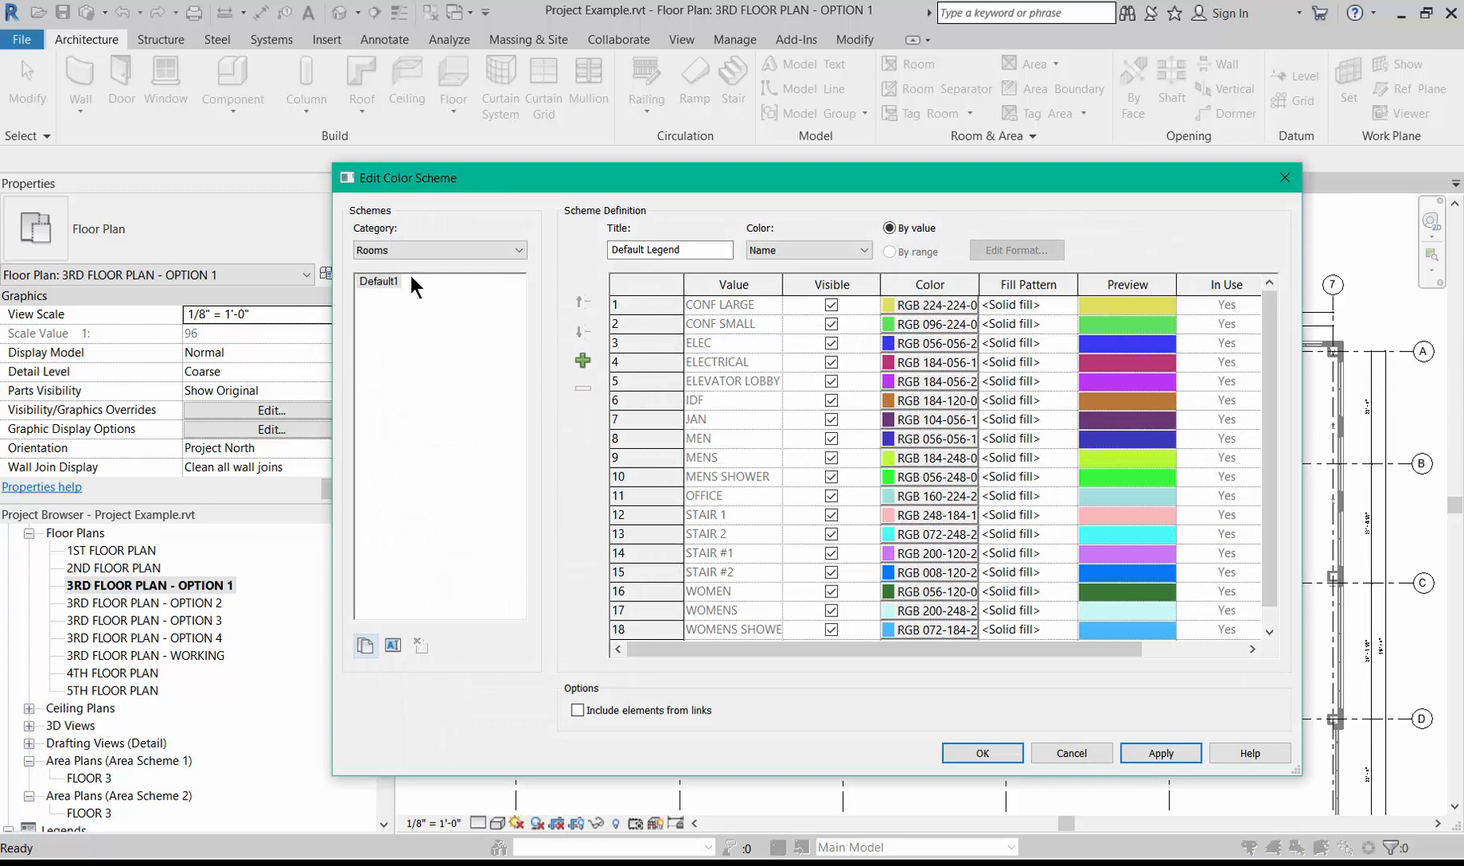
# Examine the color schemes for Areas (Area Scheme 1) and Areas (Area Scheme 2), and return to the Rooms category
pyautogui.click(429, 246)
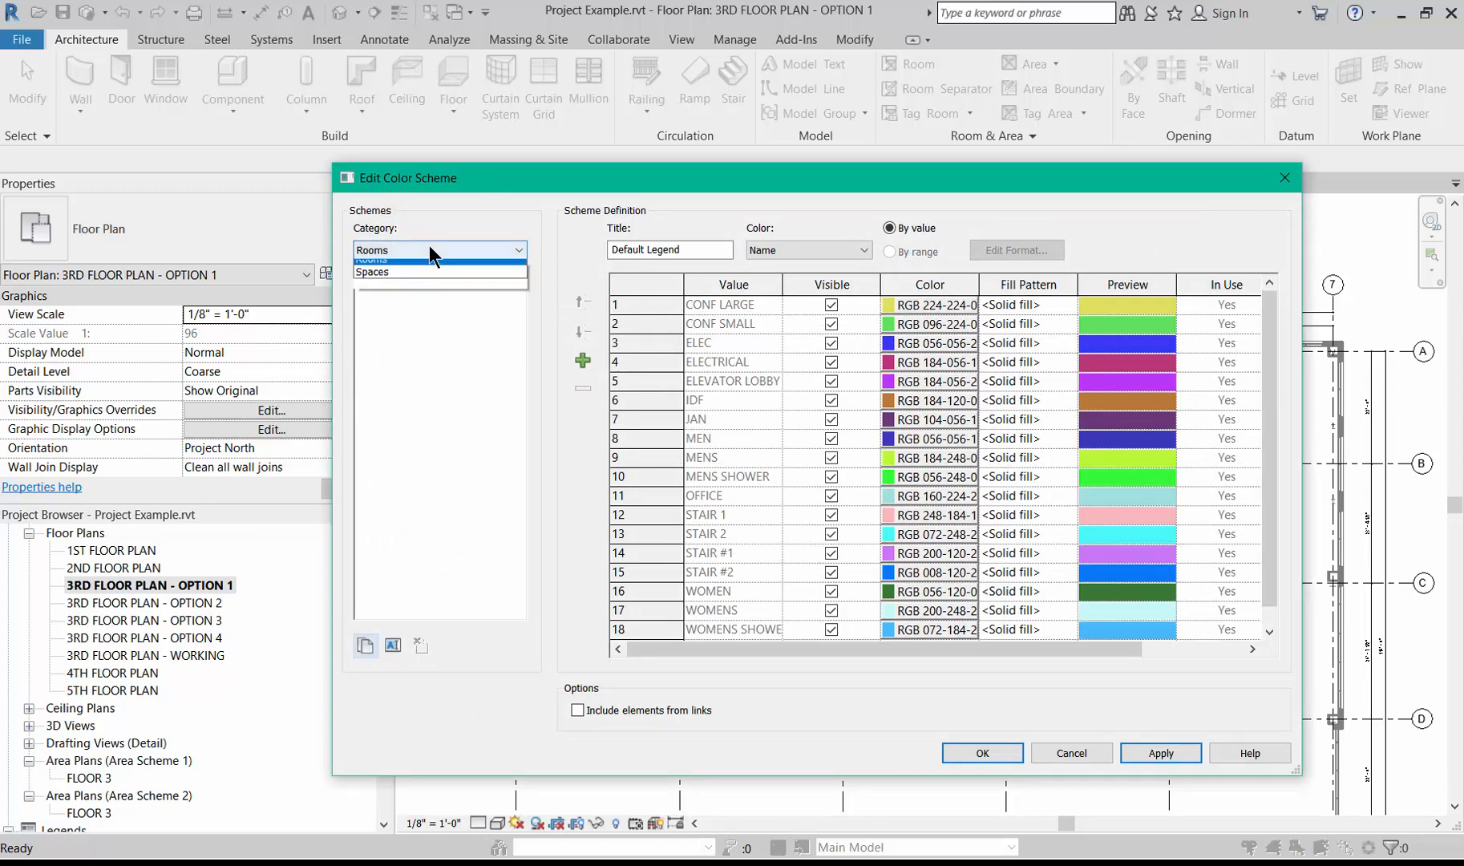
pyautogui.click(420, 261)
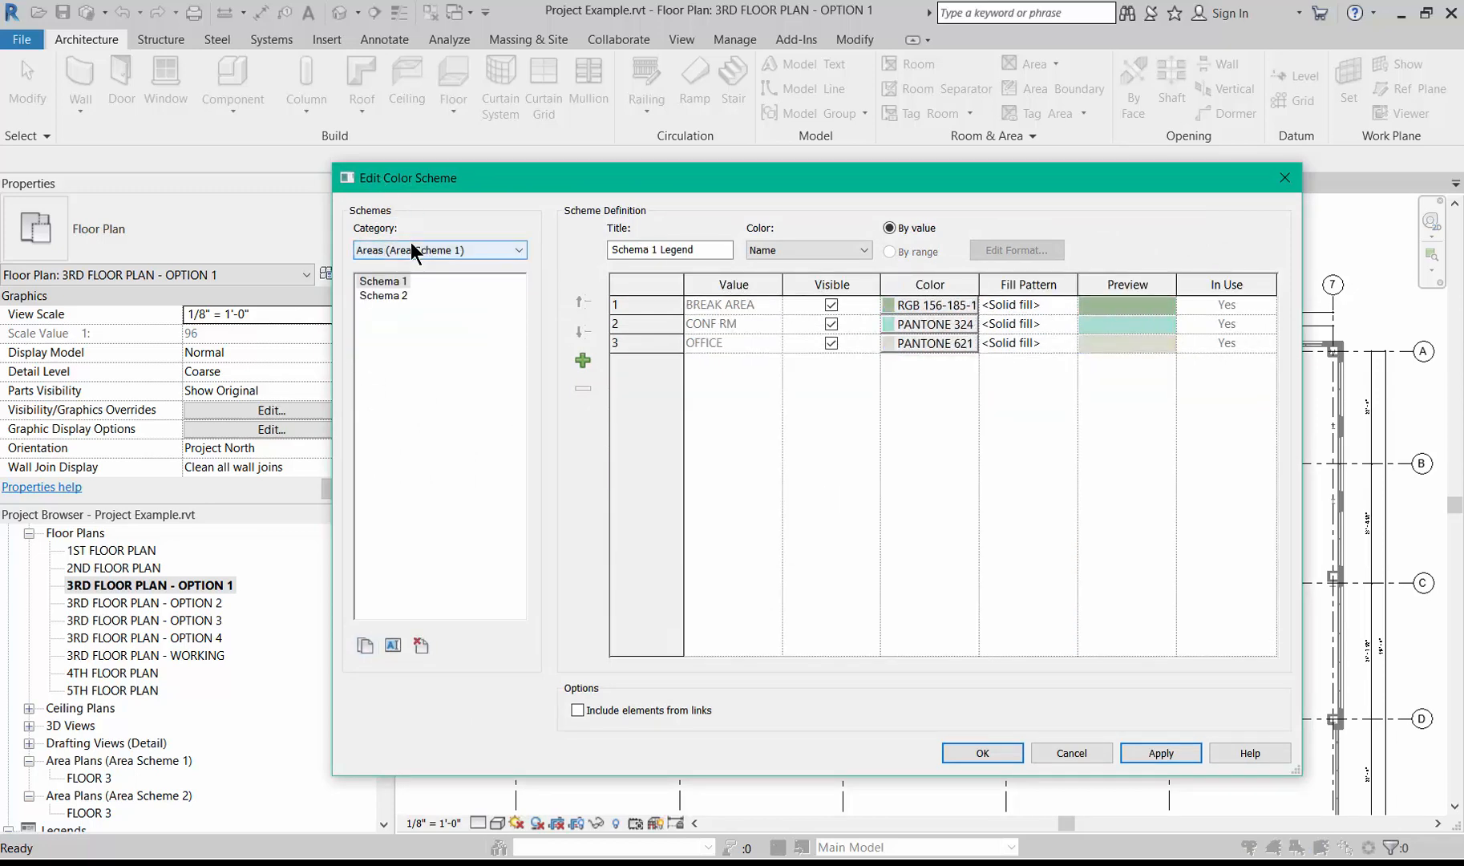
pyautogui.click(410, 242)
pyautogui.click(412, 273)
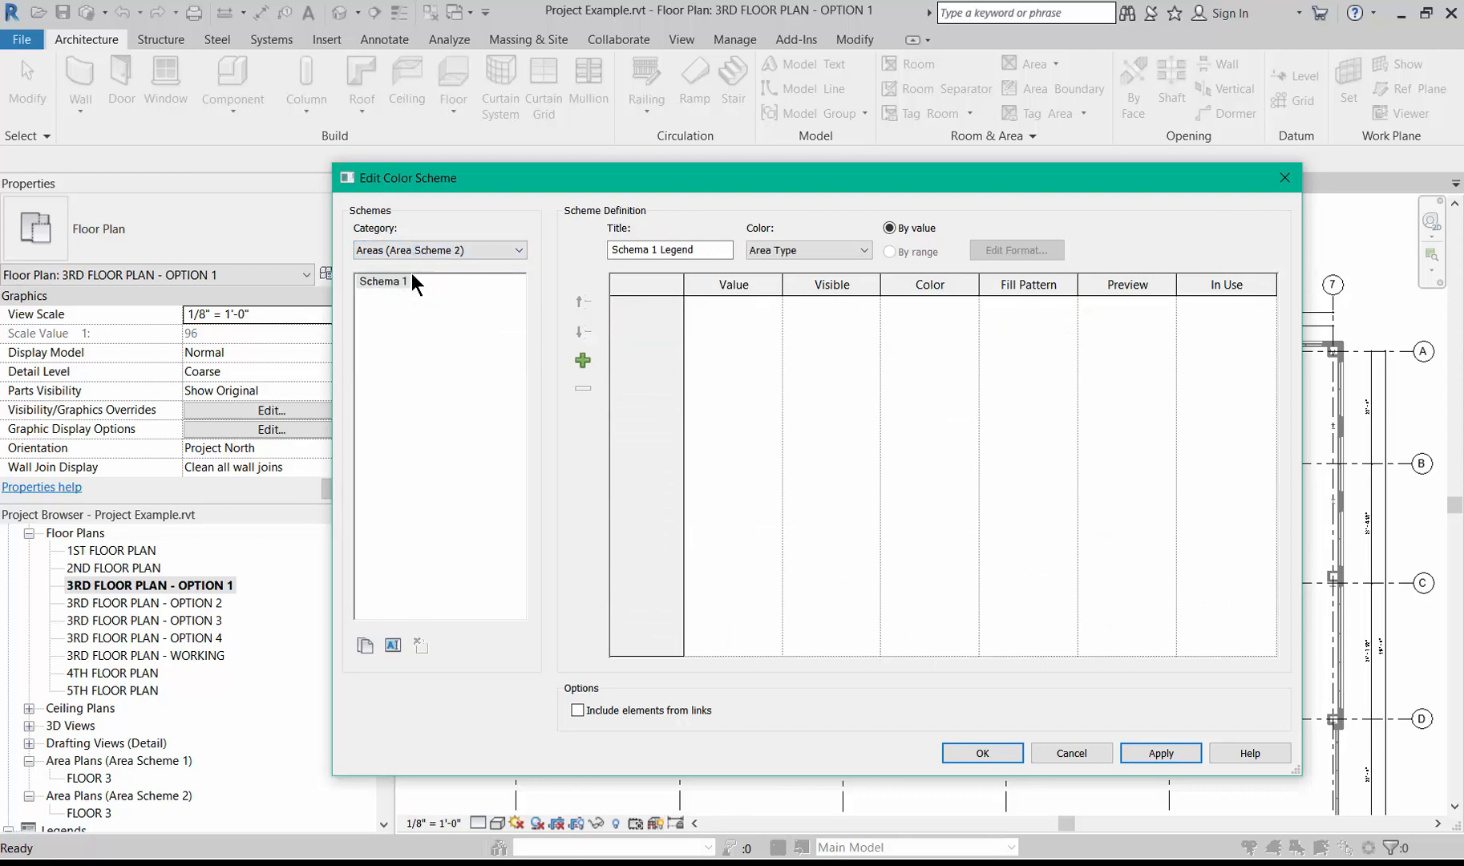
pyautogui.click(446, 249)
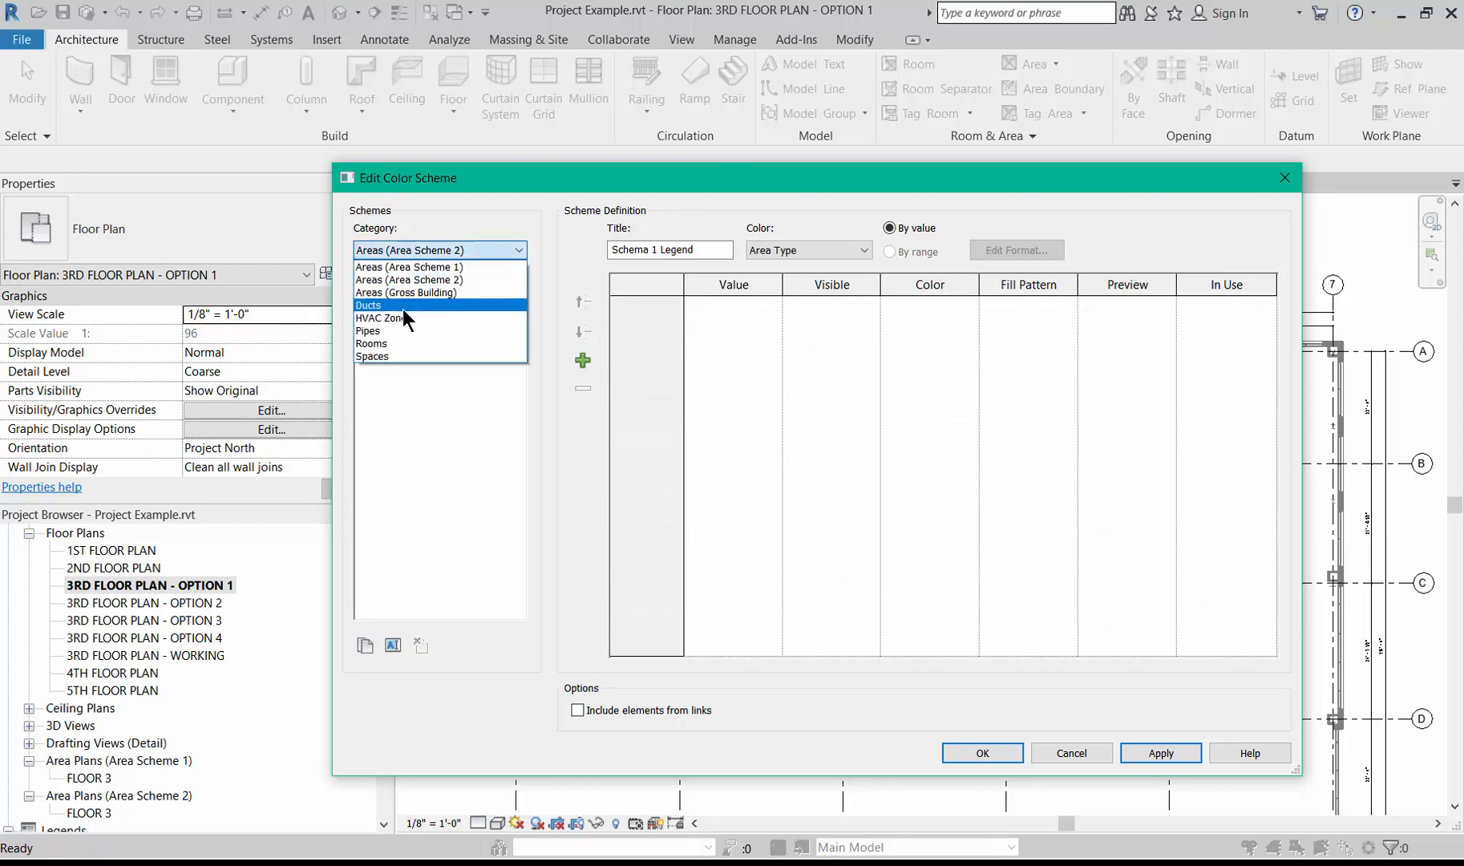
pyautogui.click(393, 342)
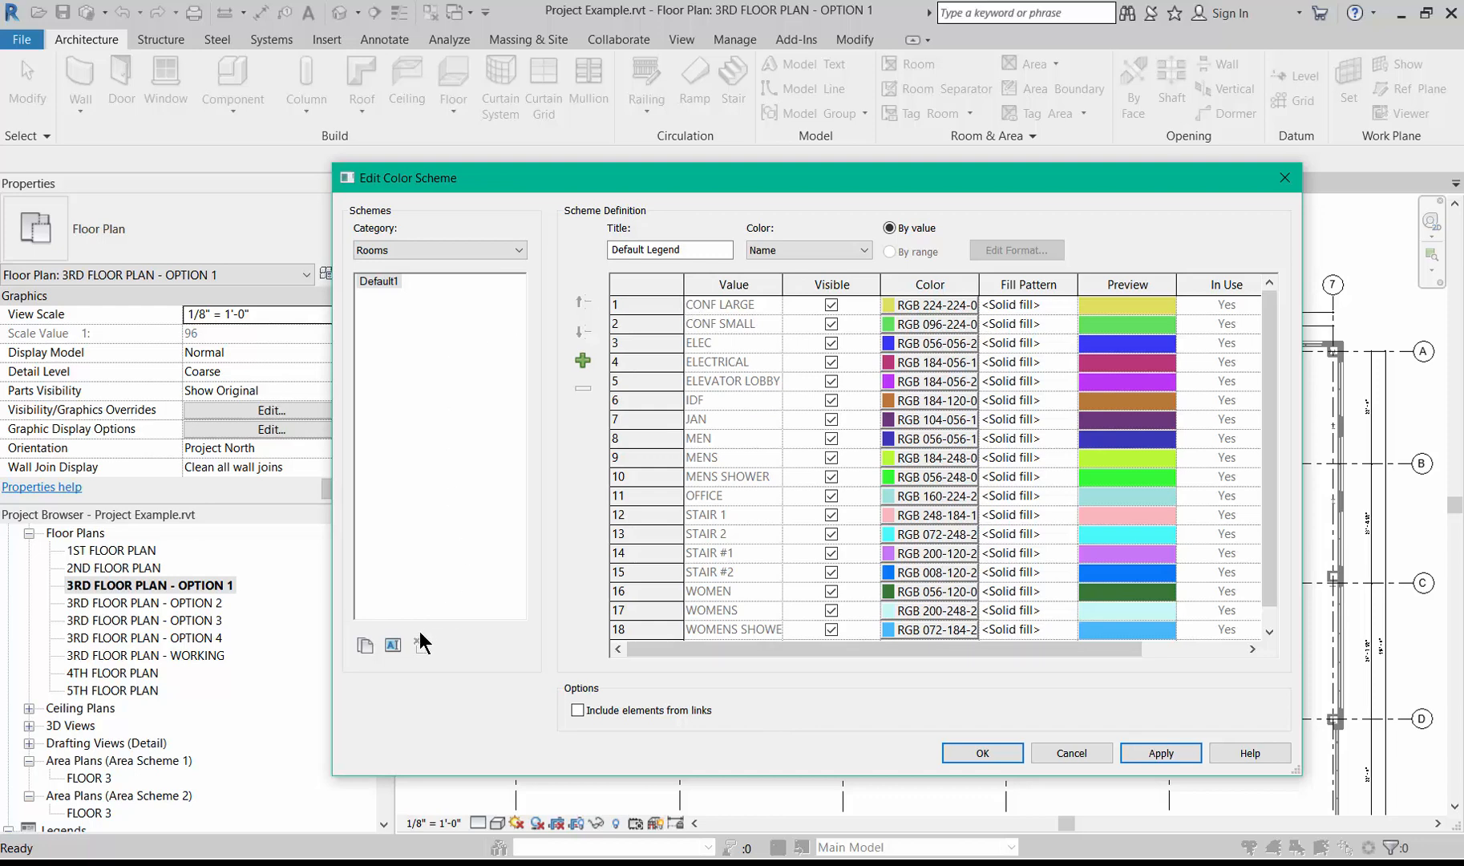
# Duplicate the Default1 room color scheme as Scheme 1 and title its legend Room Legend
pyautogui.click(365, 645)
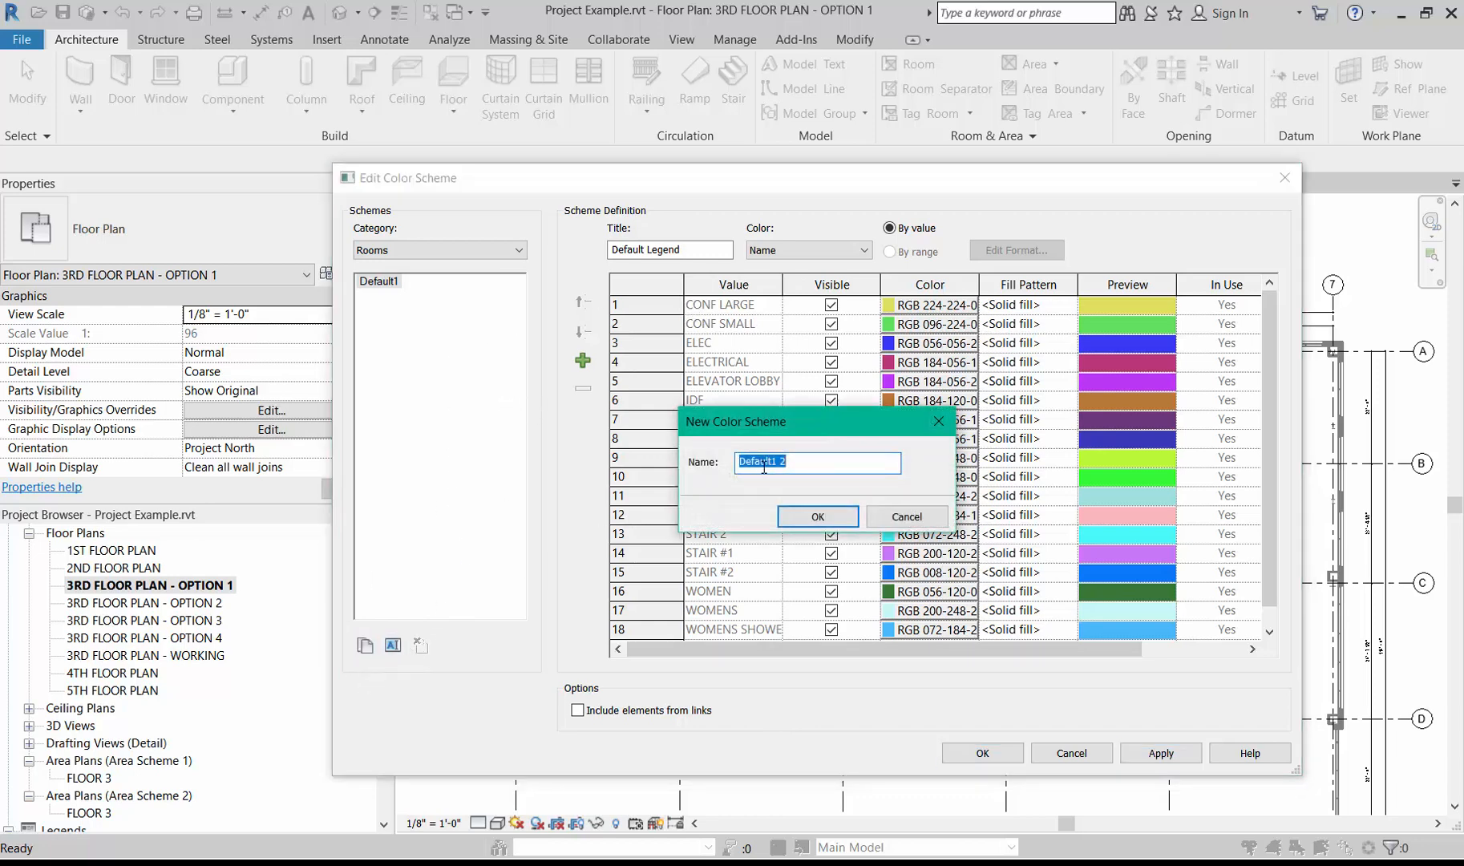
pyautogui.write('Scheme 1')
pyautogui.click(818, 516)
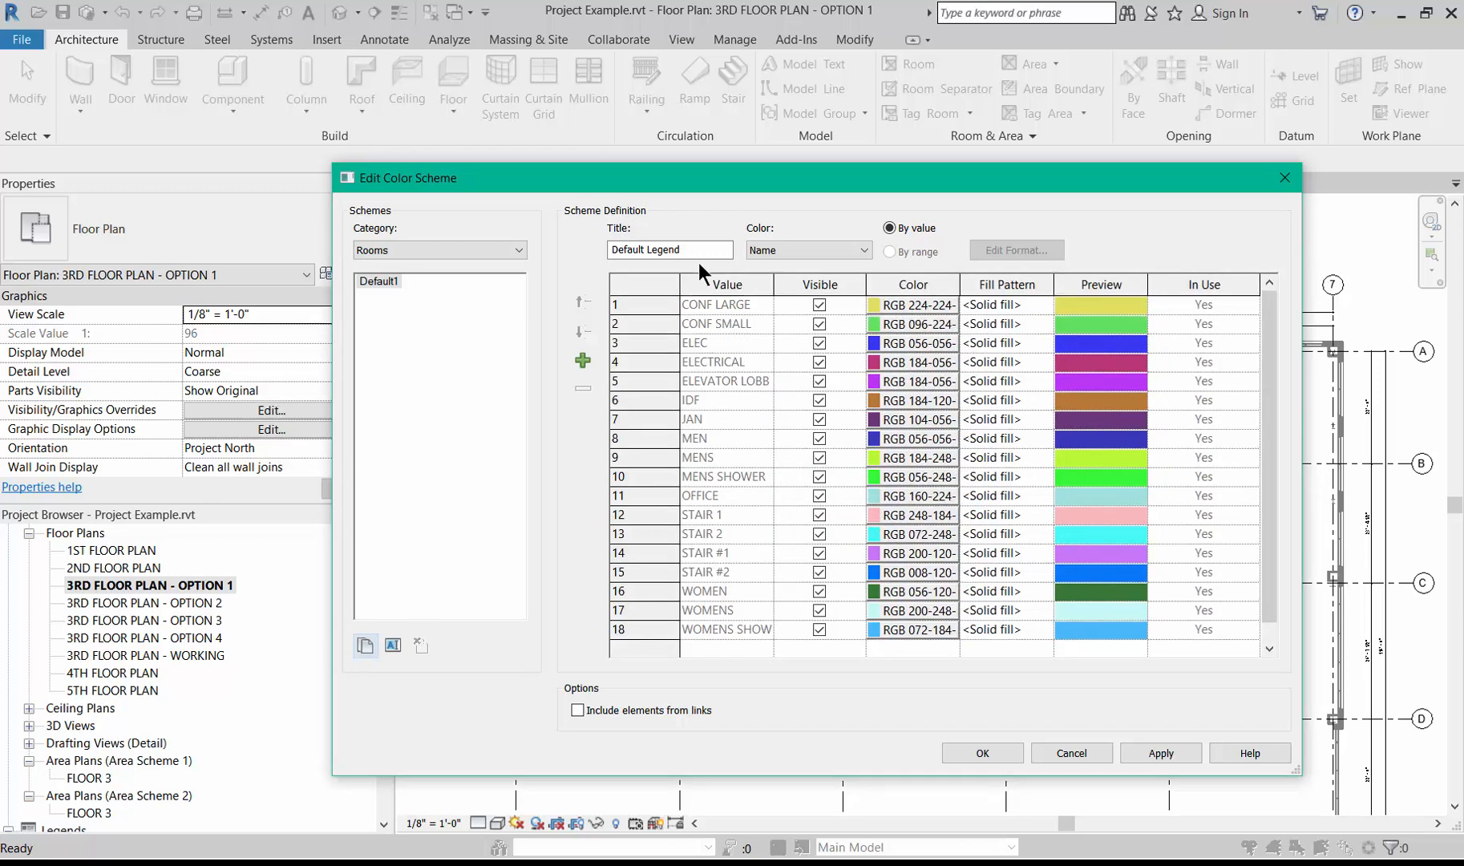
pyautogui.moveTo(726, 250); pyautogui.dragTo(565, 257)
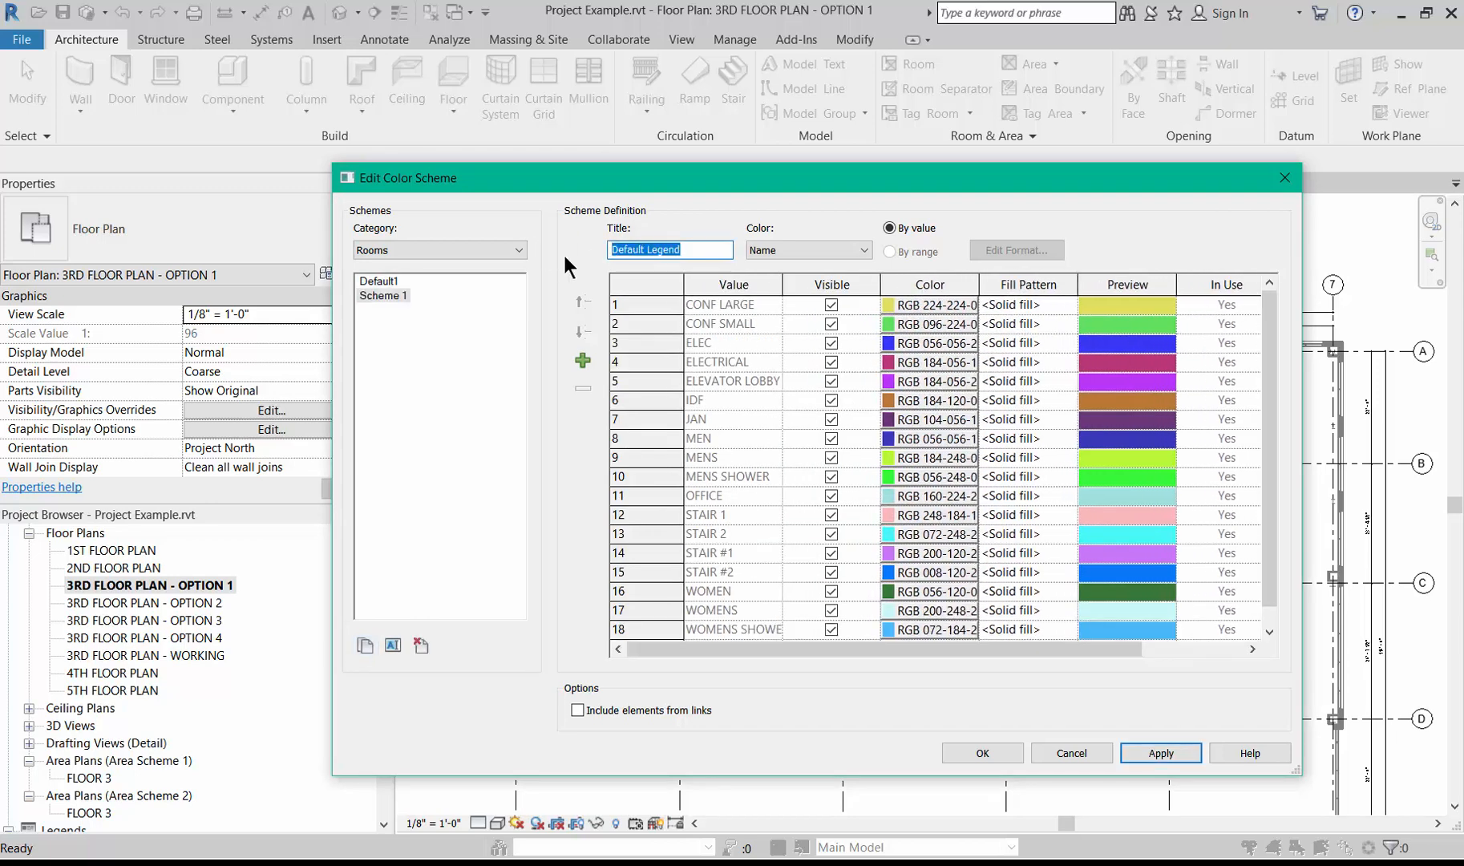
pyautogui.write('Room Legend')
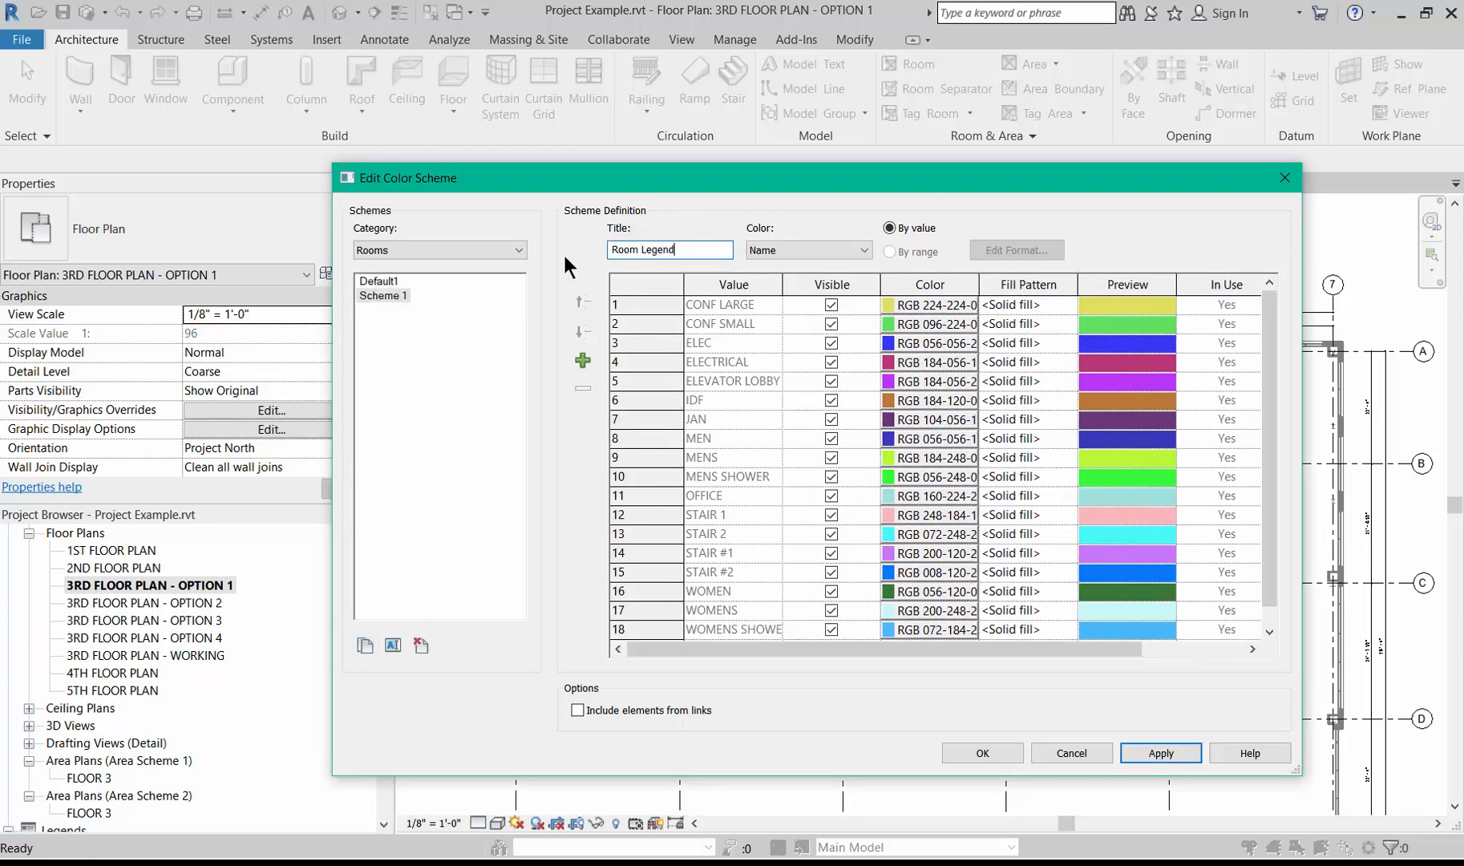
# Choose Name as the parameter that colors Scheme 1 and accept the color preservation notice
pyautogui.click(805, 255)
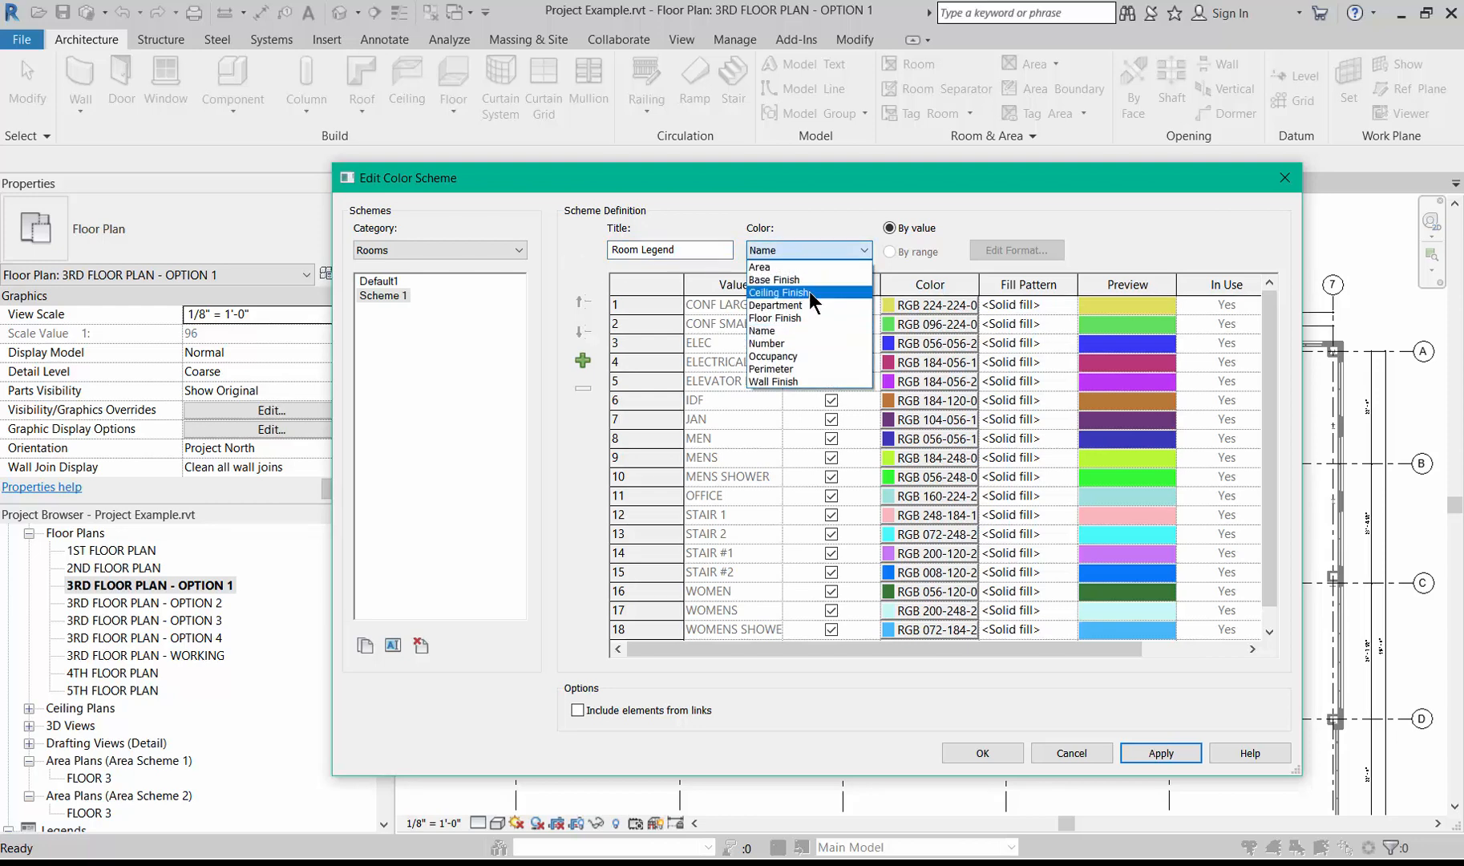
pyautogui.click(781, 326)
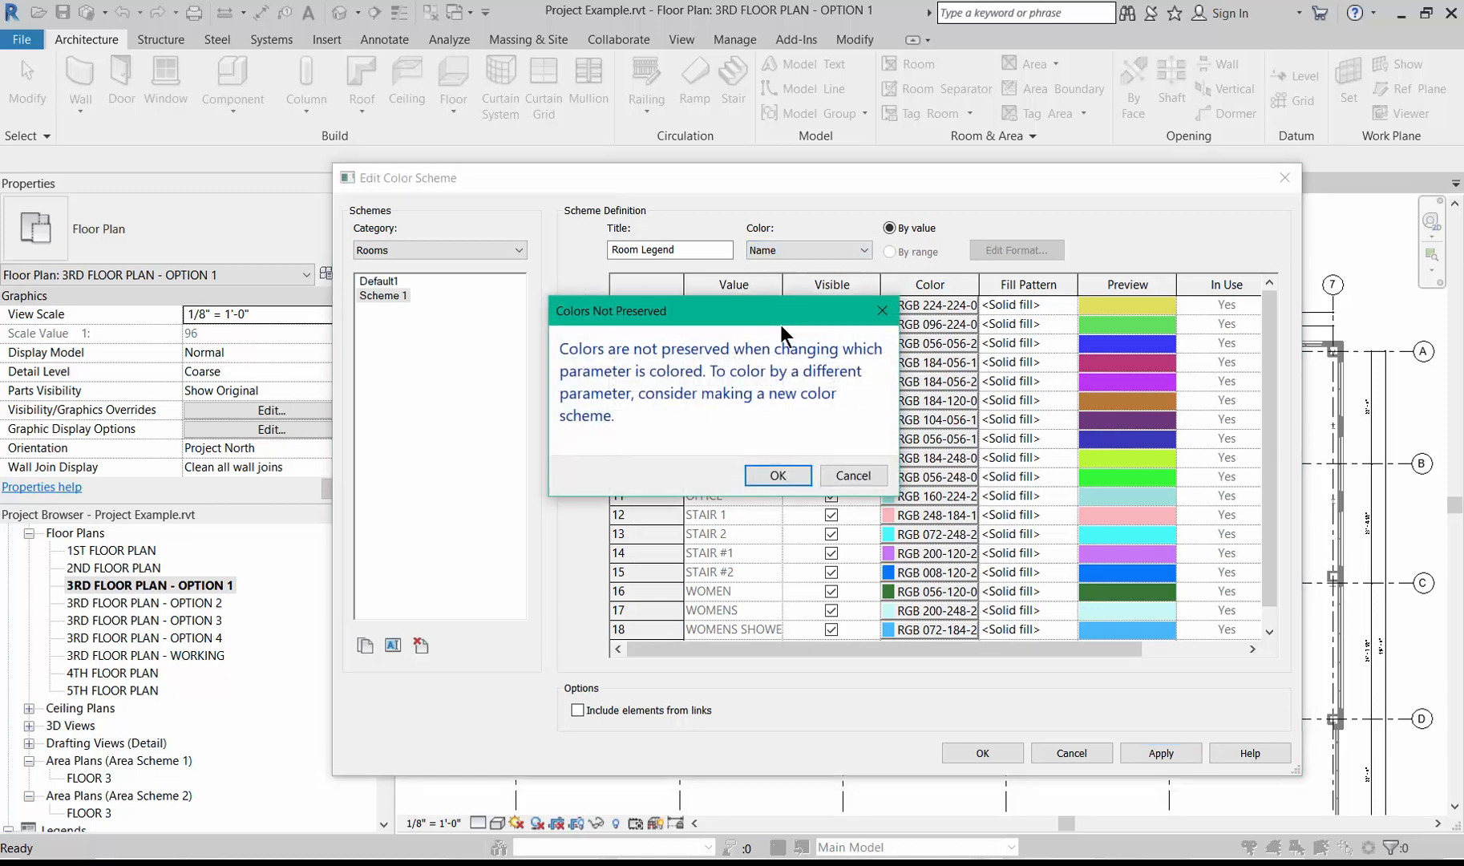
pyautogui.click(773, 476)
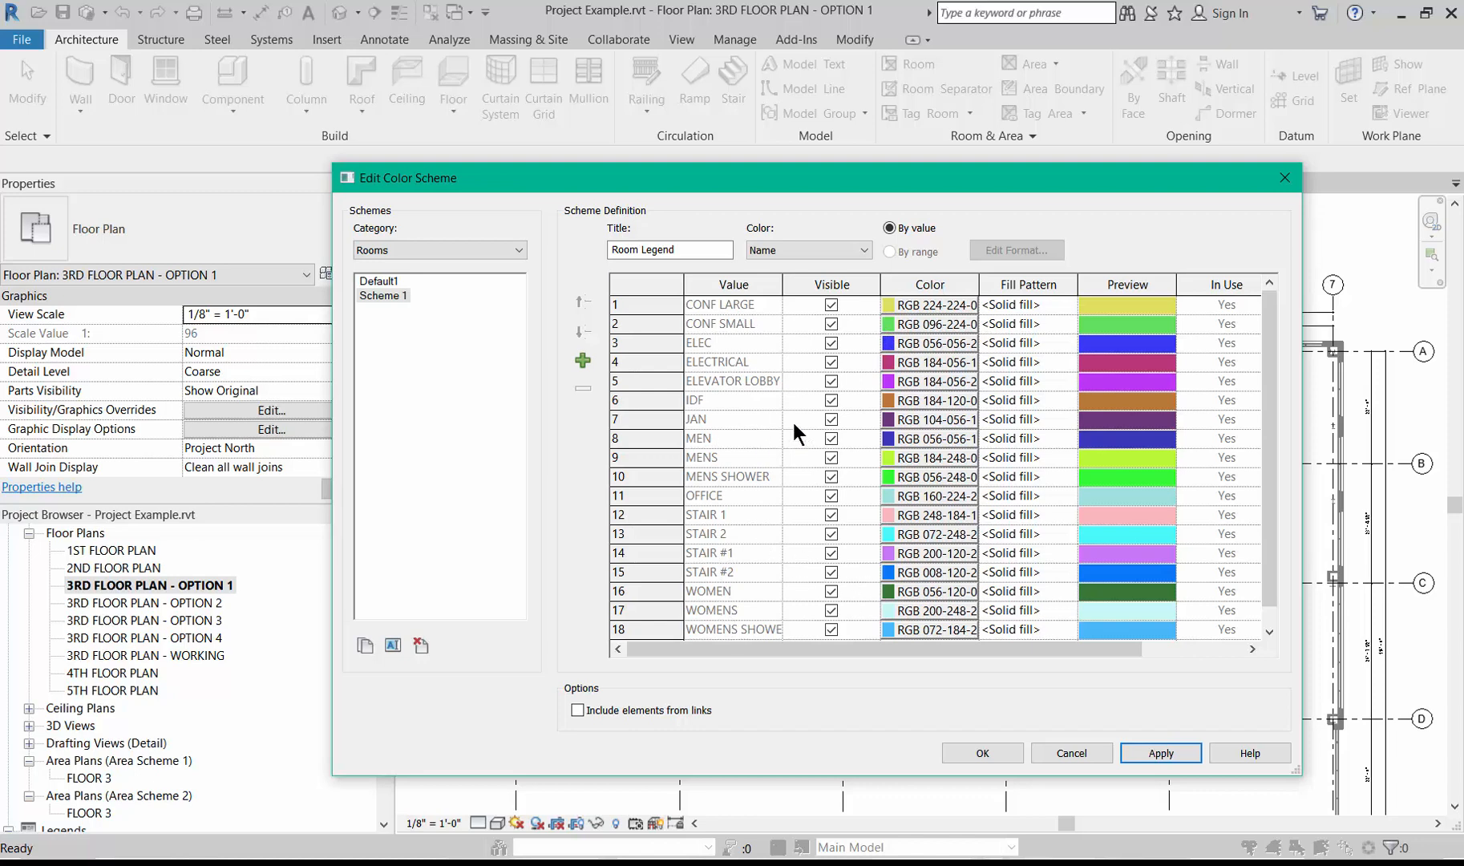
# Review the room values of Scheme 1 and duplicate it as Scheme 2
pyautogui.scroll(-1, 793, 422)
pyautogui.scroll(1, 793, 433)
pyautogui.scroll(-1, 795, 418)
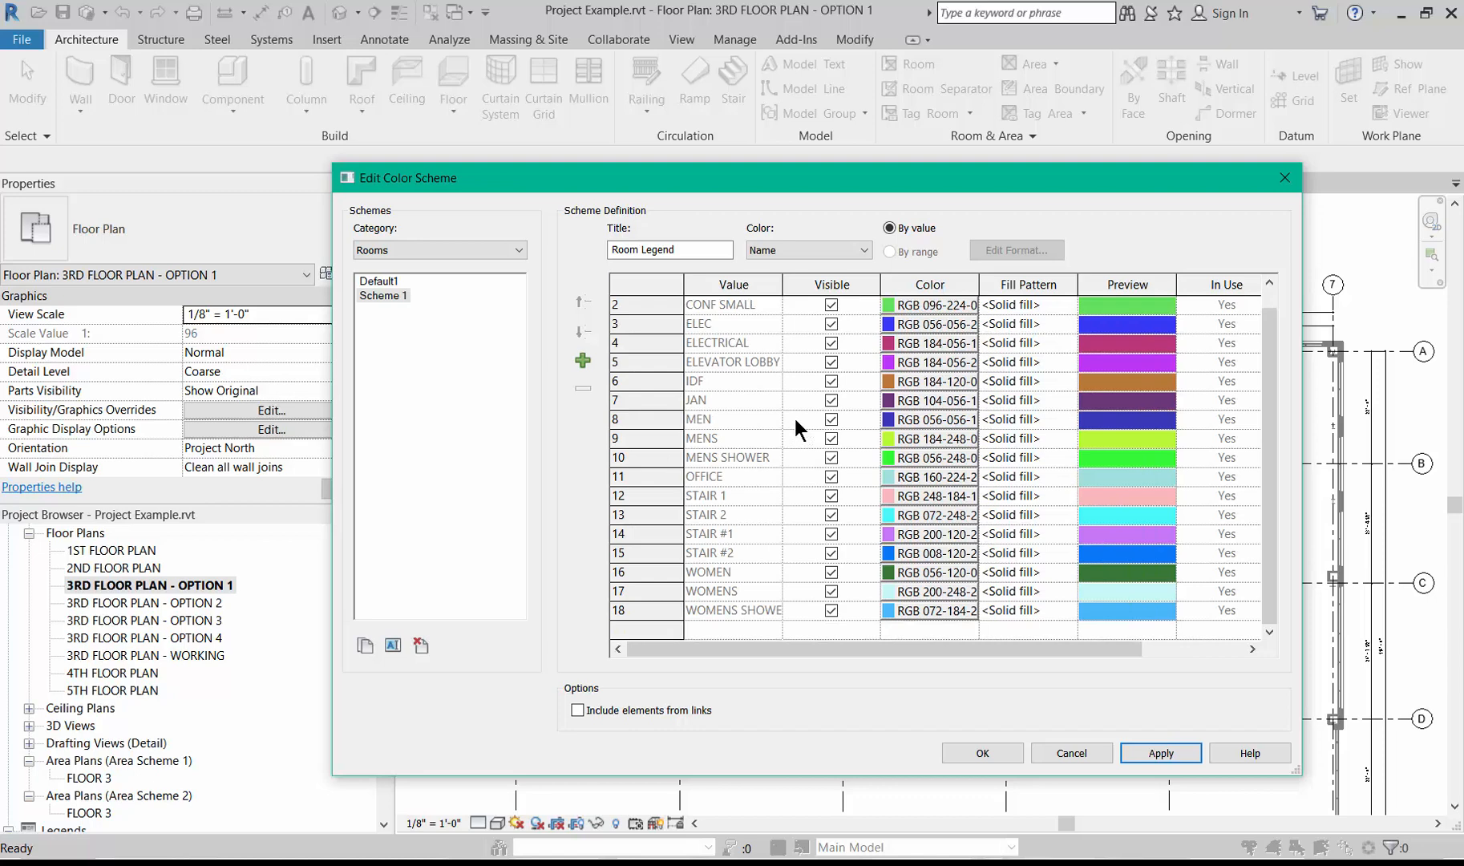
pyautogui.scroll(1, 720, 577)
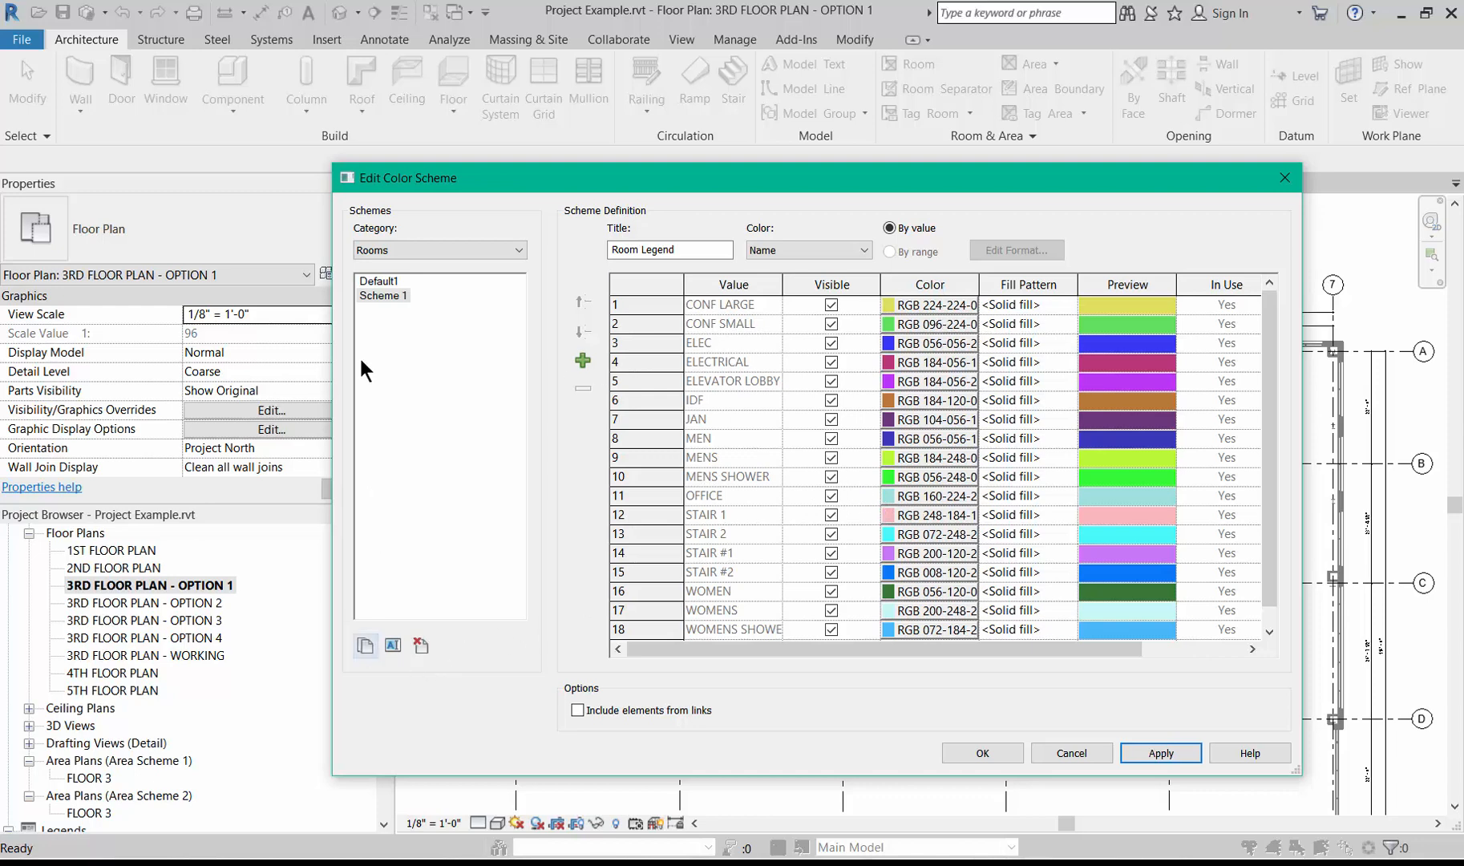
pyautogui.click(365, 646)
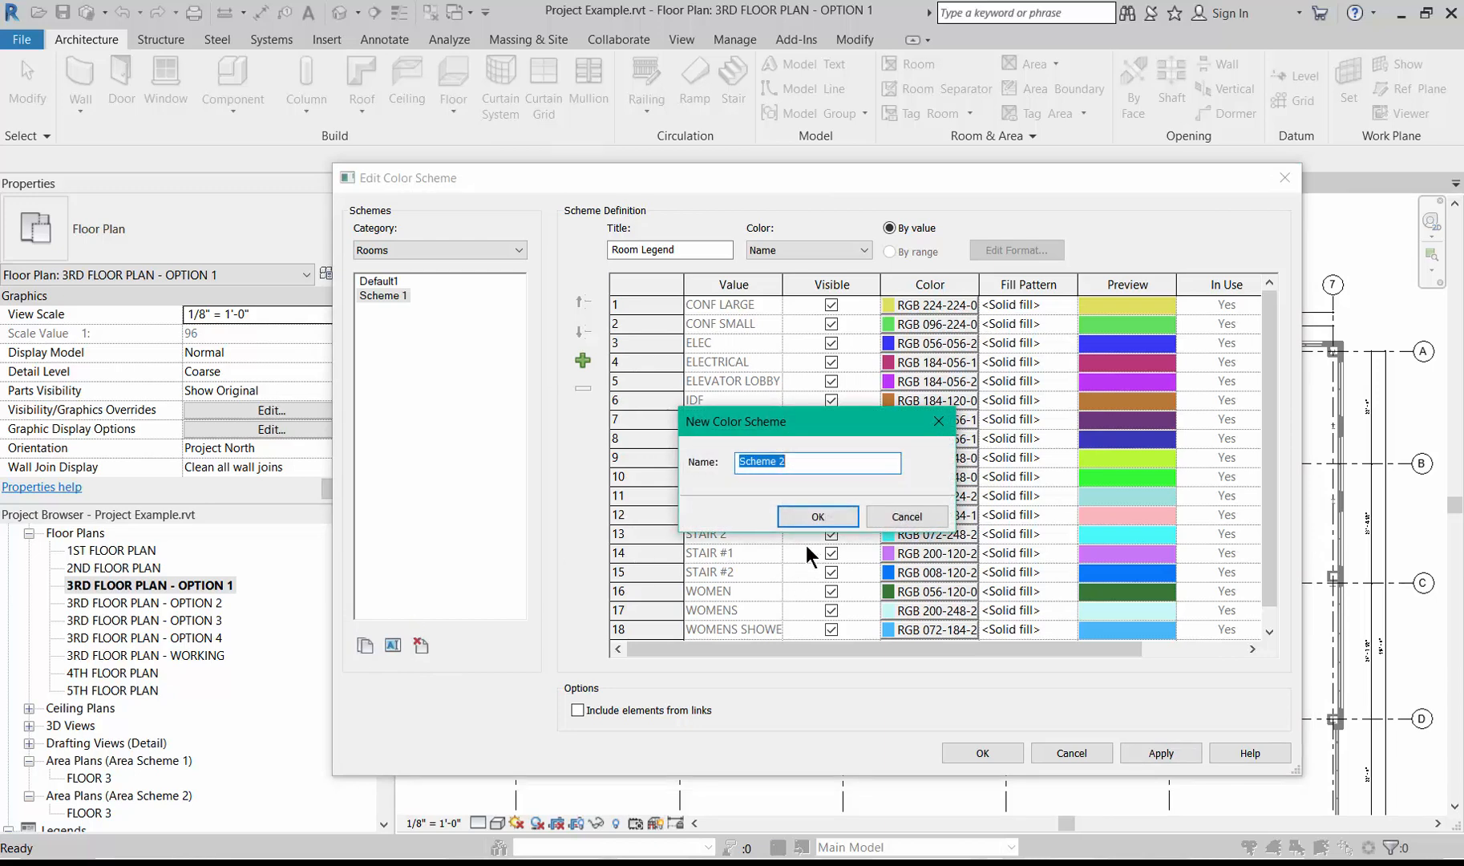
pyautogui.click(816, 516)
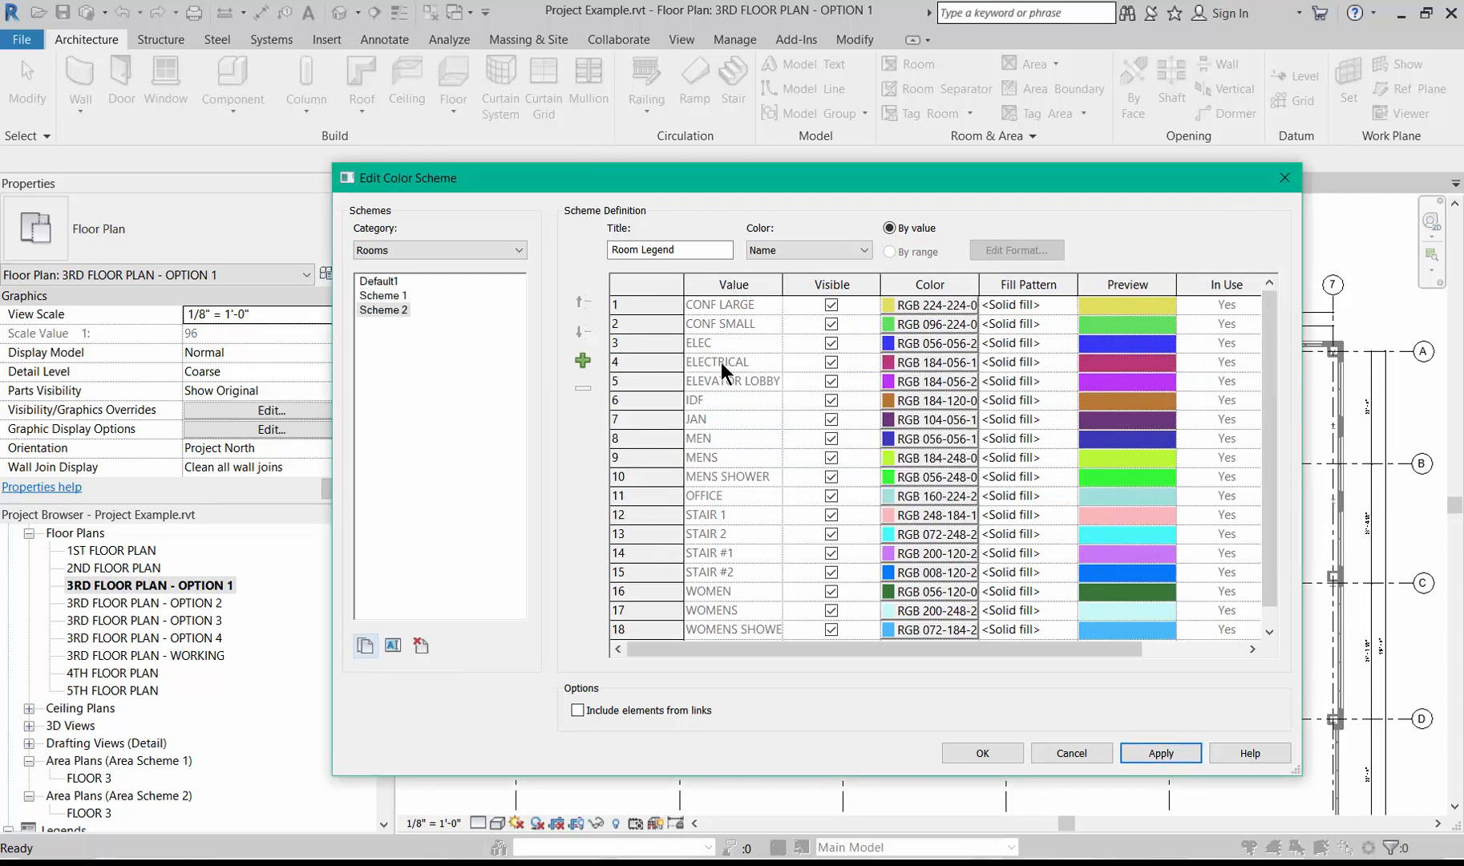
# Change the CONF LARGE color in Scheme 2 to the bright pink basic color
pyautogui.click(911, 307)
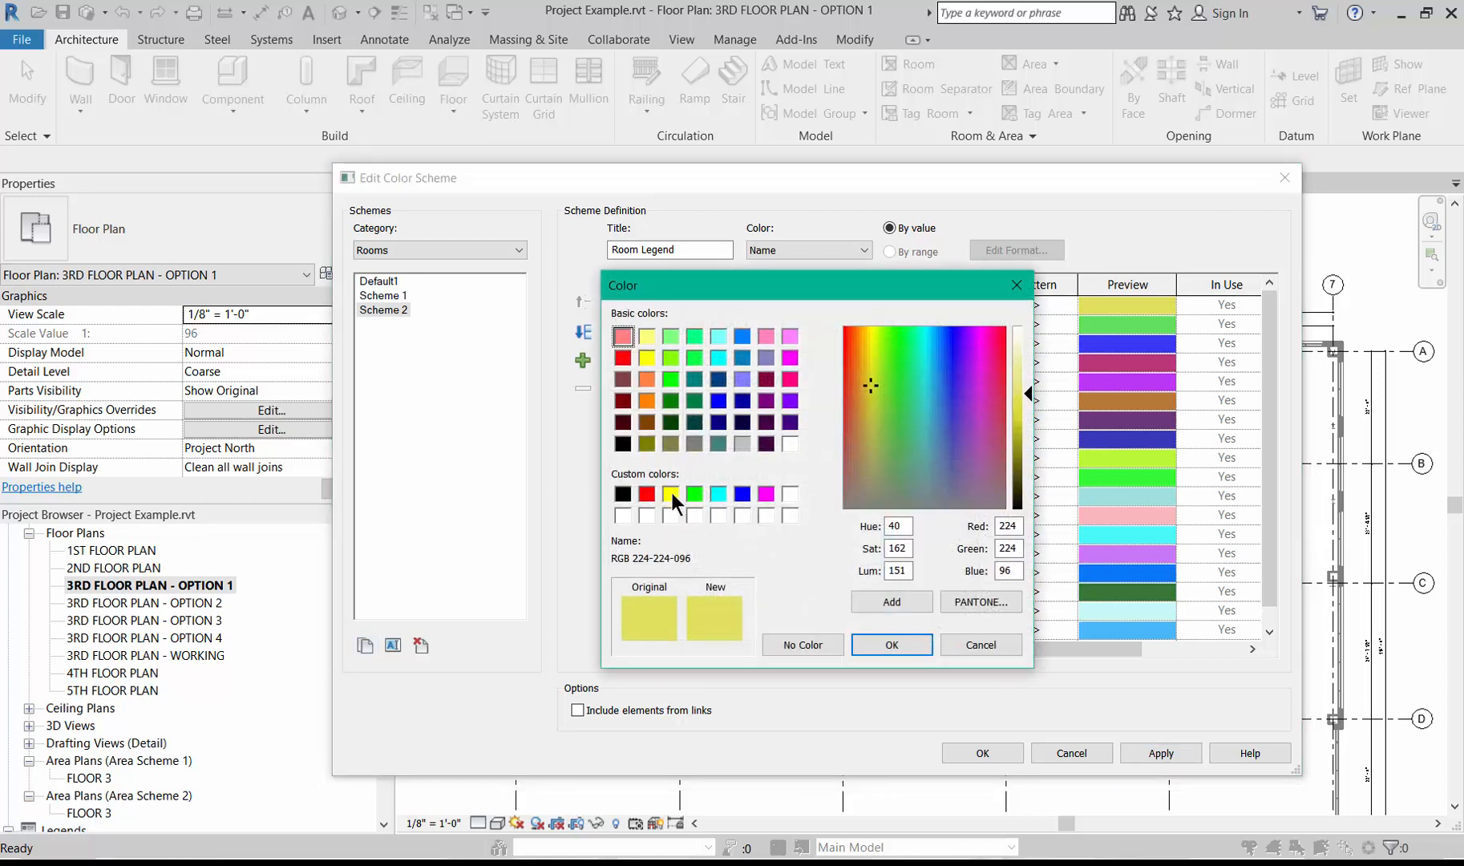
pyautogui.click(789, 380)
pyautogui.click(881, 643)
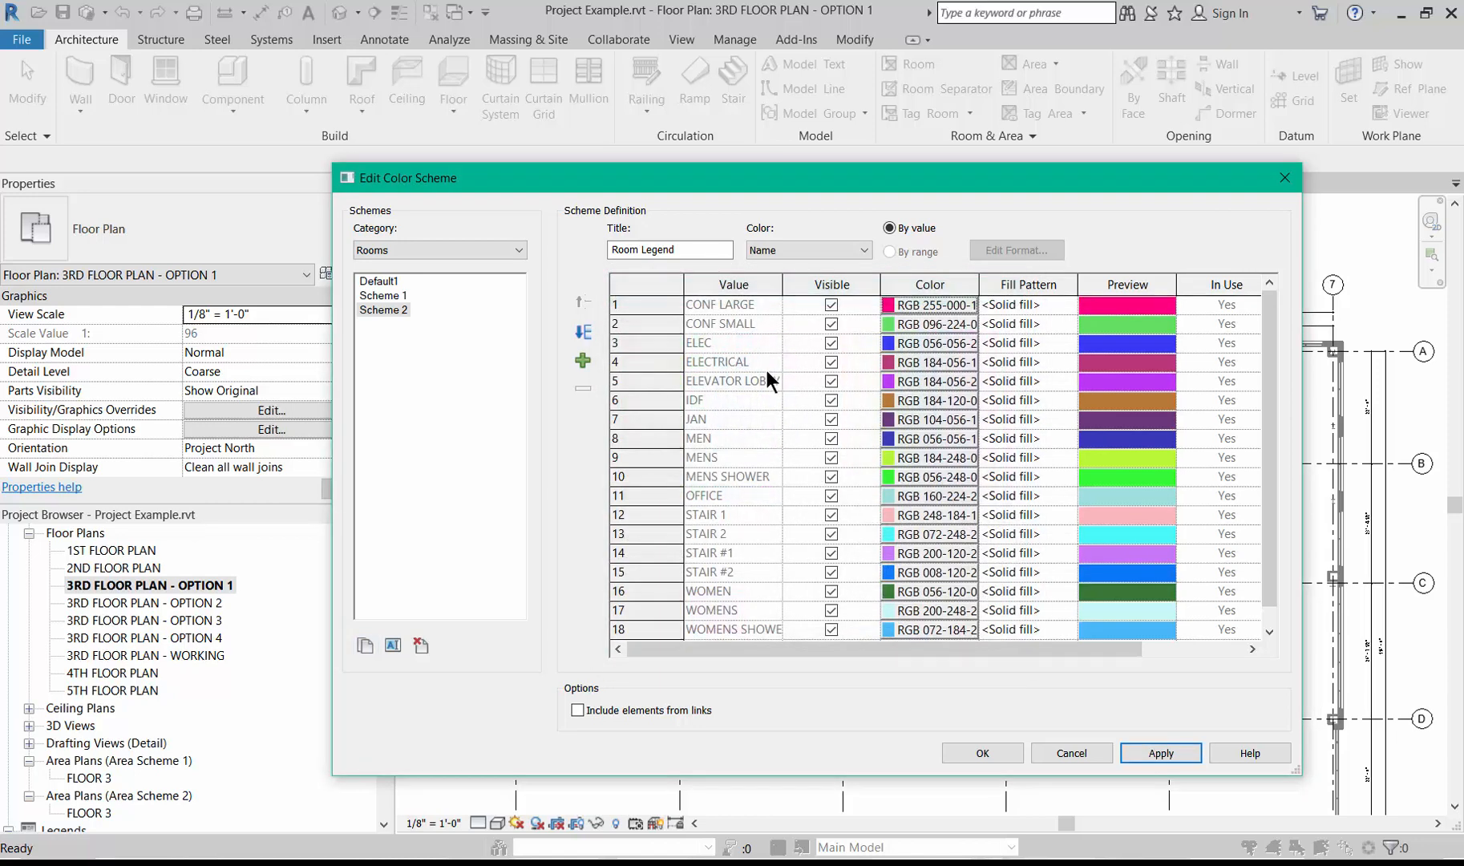
# Change the CONF SMALL color in Scheme 2 to the Magenta basic color
pyautogui.click(924, 323)
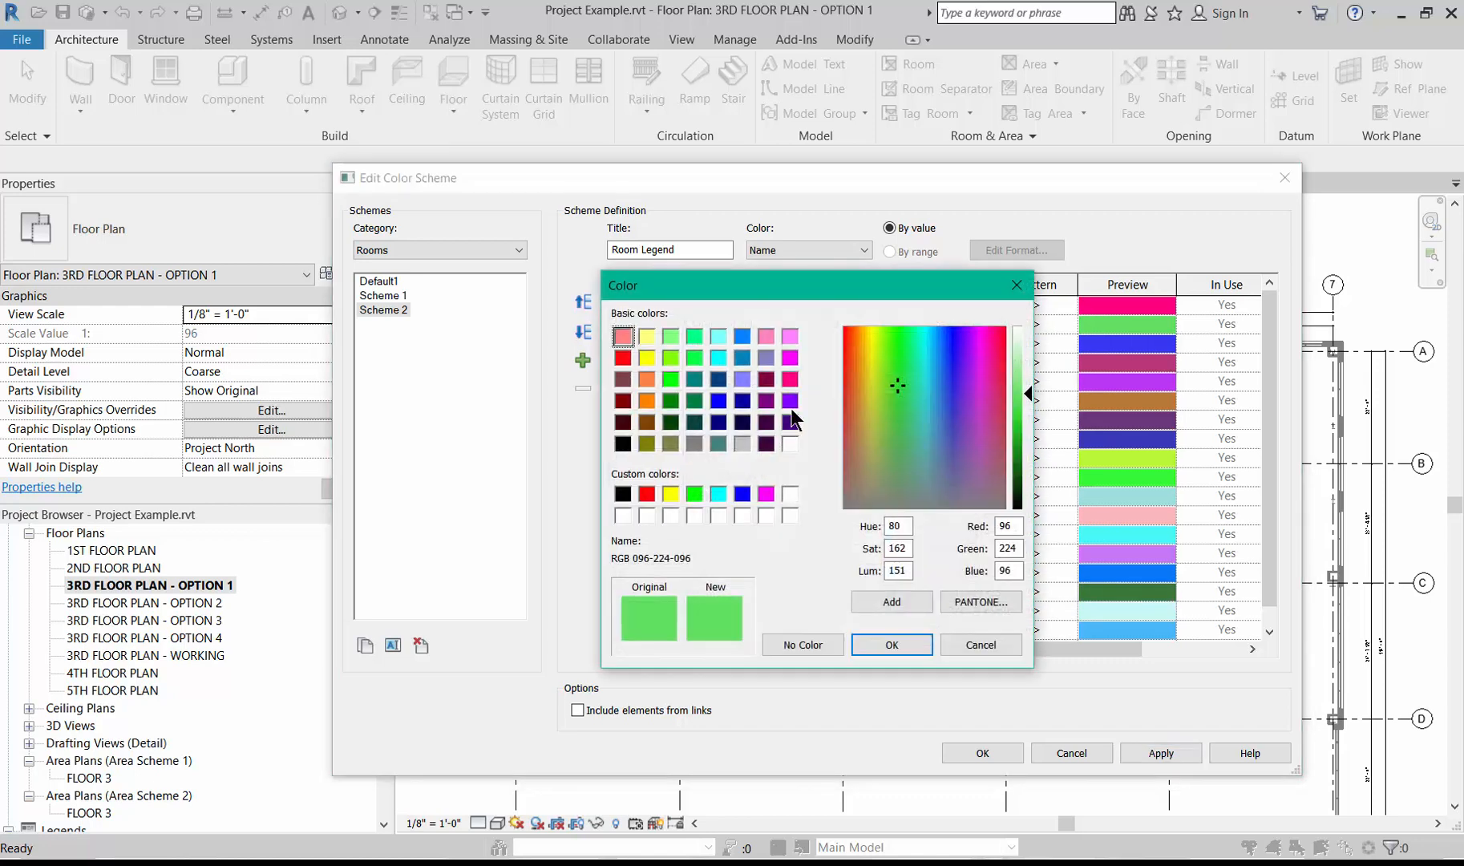
pyautogui.click(791, 354)
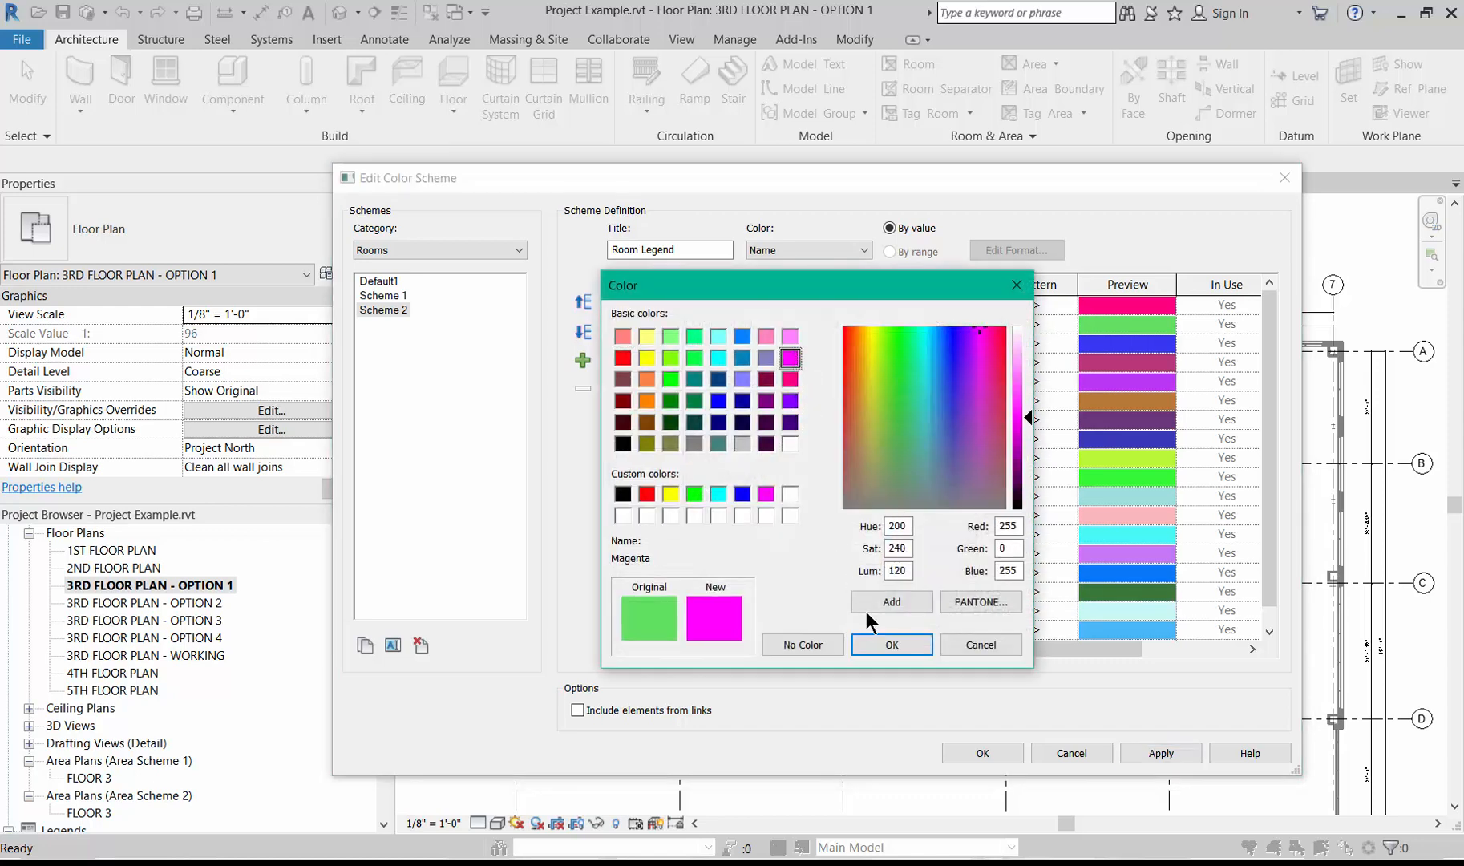
pyautogui.click(892, 645)
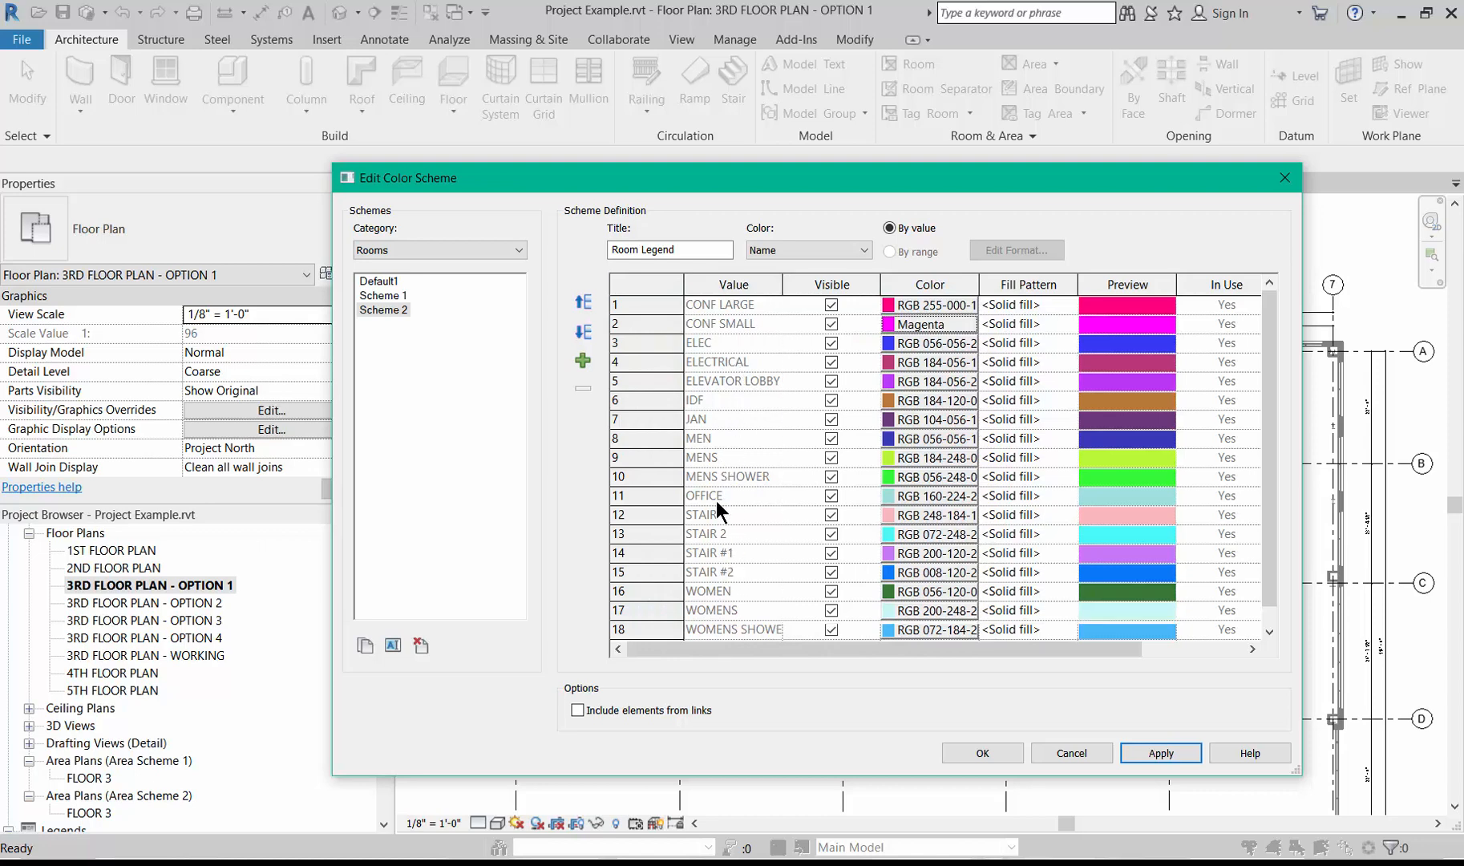
# Change the OFFICE color in Scheme 2 to the purple basic color RGB 128-000-255 and accept the color scheme edits
pyautogui.click(722, 498)
pyautogui.click(895, 495)
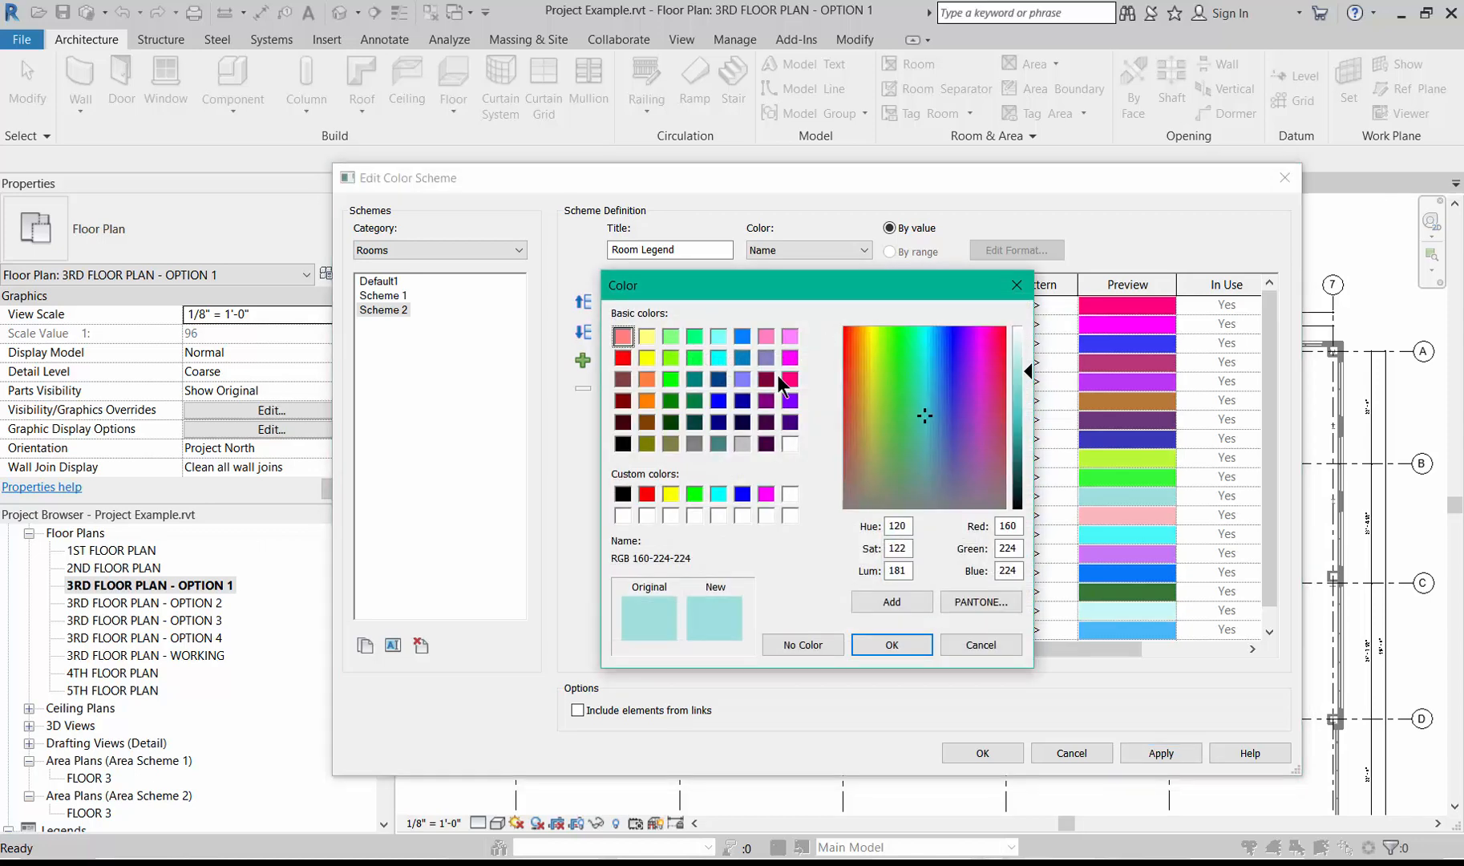
pyautogui.click(790, 401)
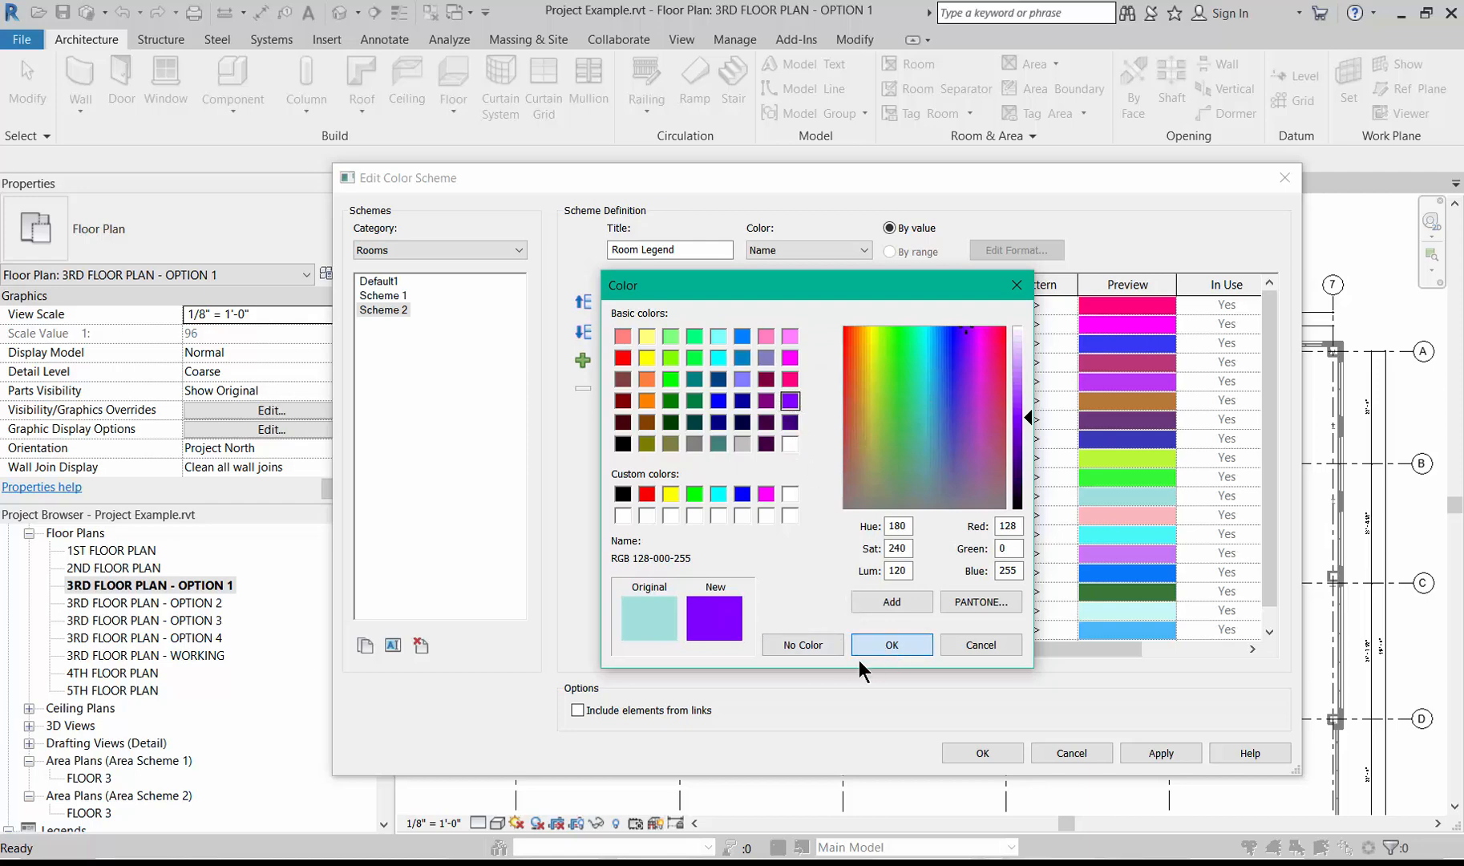
pyautogui.click(890, 645)
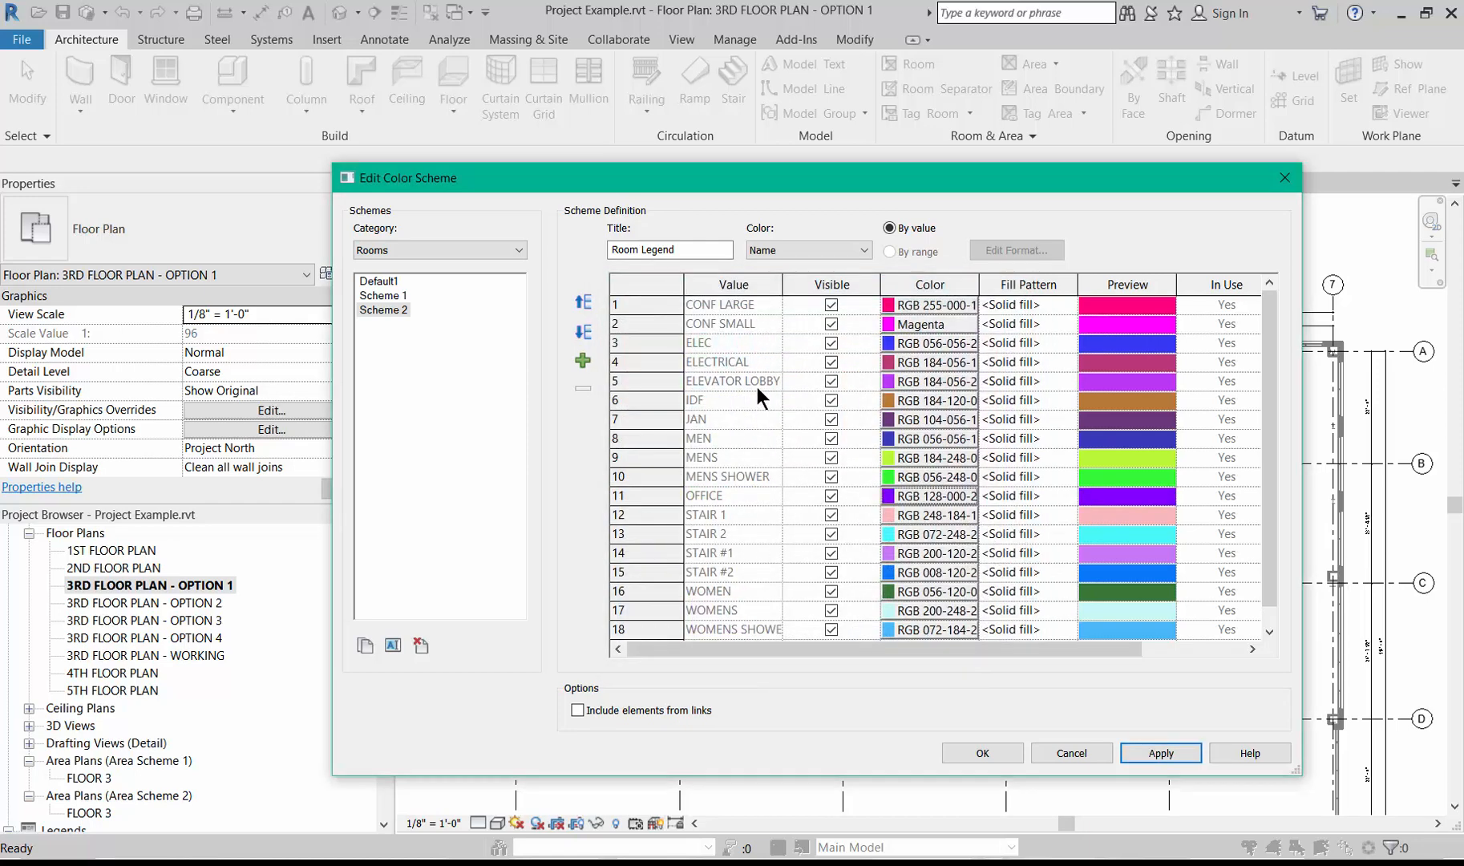
pyautogui.scroll(-1, 756, 384)
pyautogui.scroll(1, 755, 384)
pyautogui.click(974, 753)
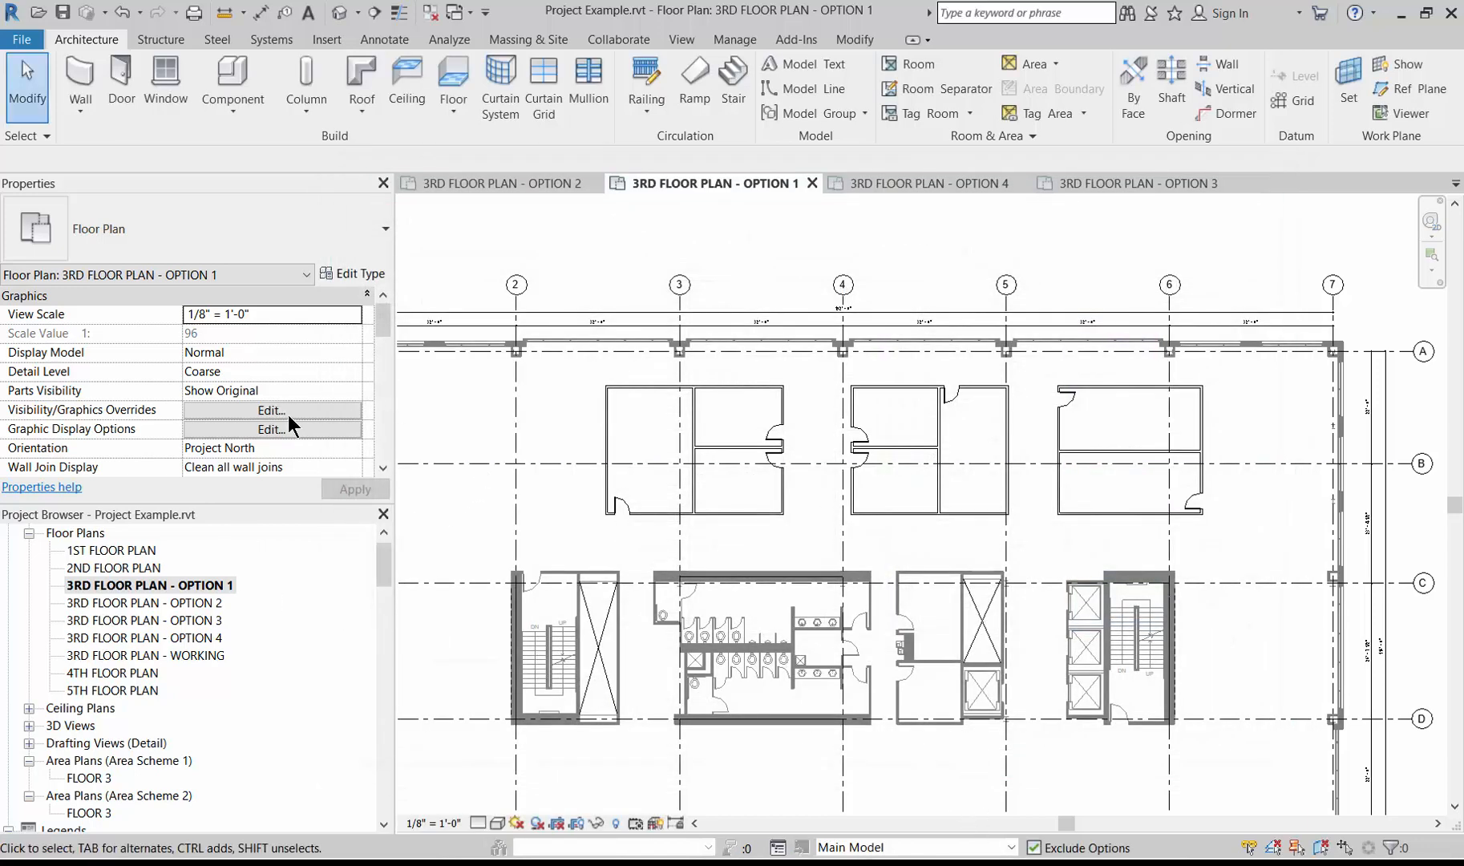
# Apply the Rooms color scheme Scheme 1 to the 3RD FLOOR PLAN - OPTION 1 view
pyautogui.moveTo(378, 315); pyautogui.dragTo(382, 352)
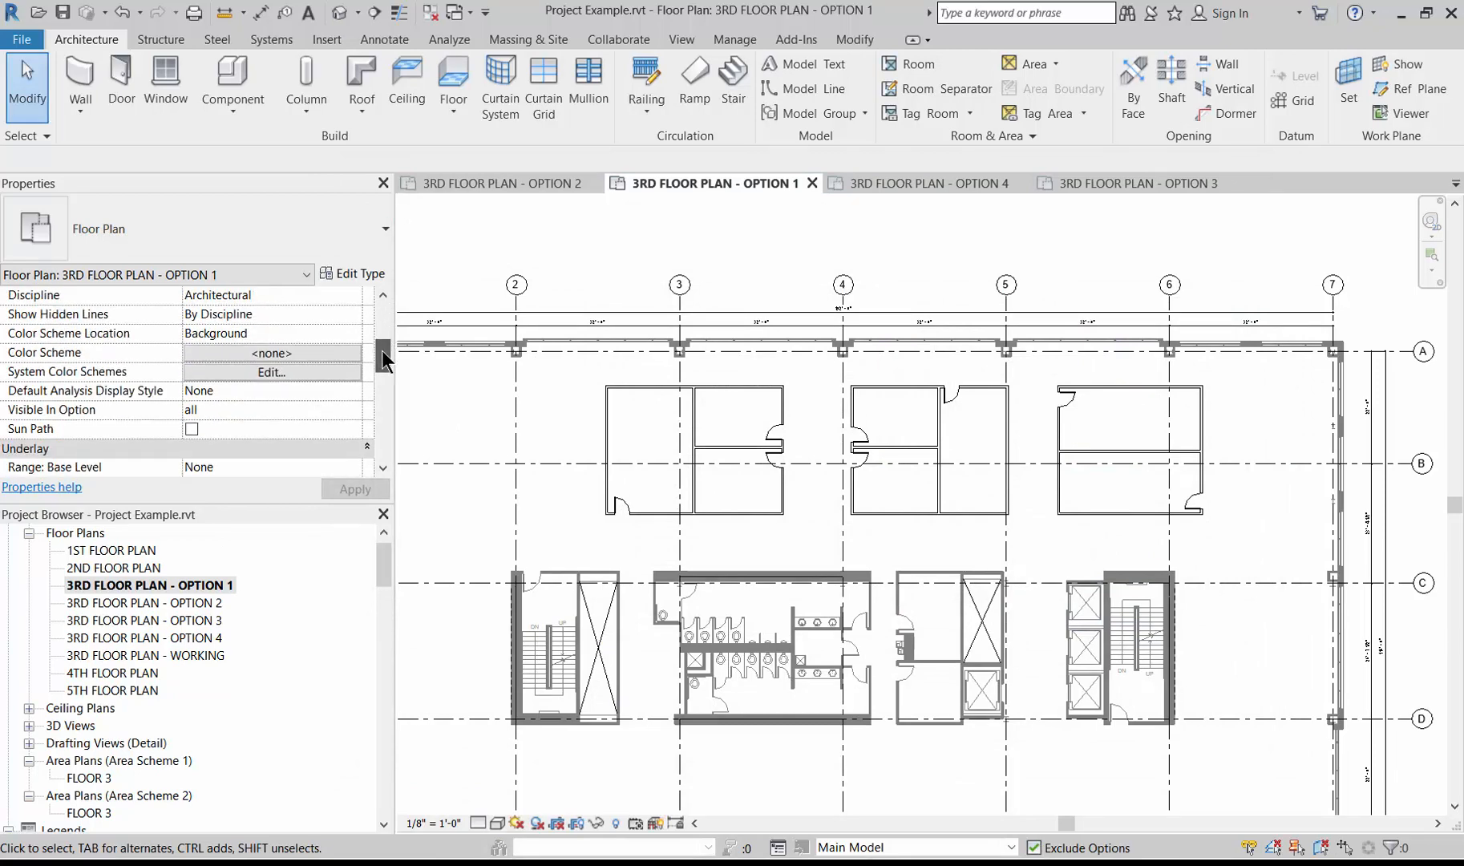
pyautogui.click(261, 353)
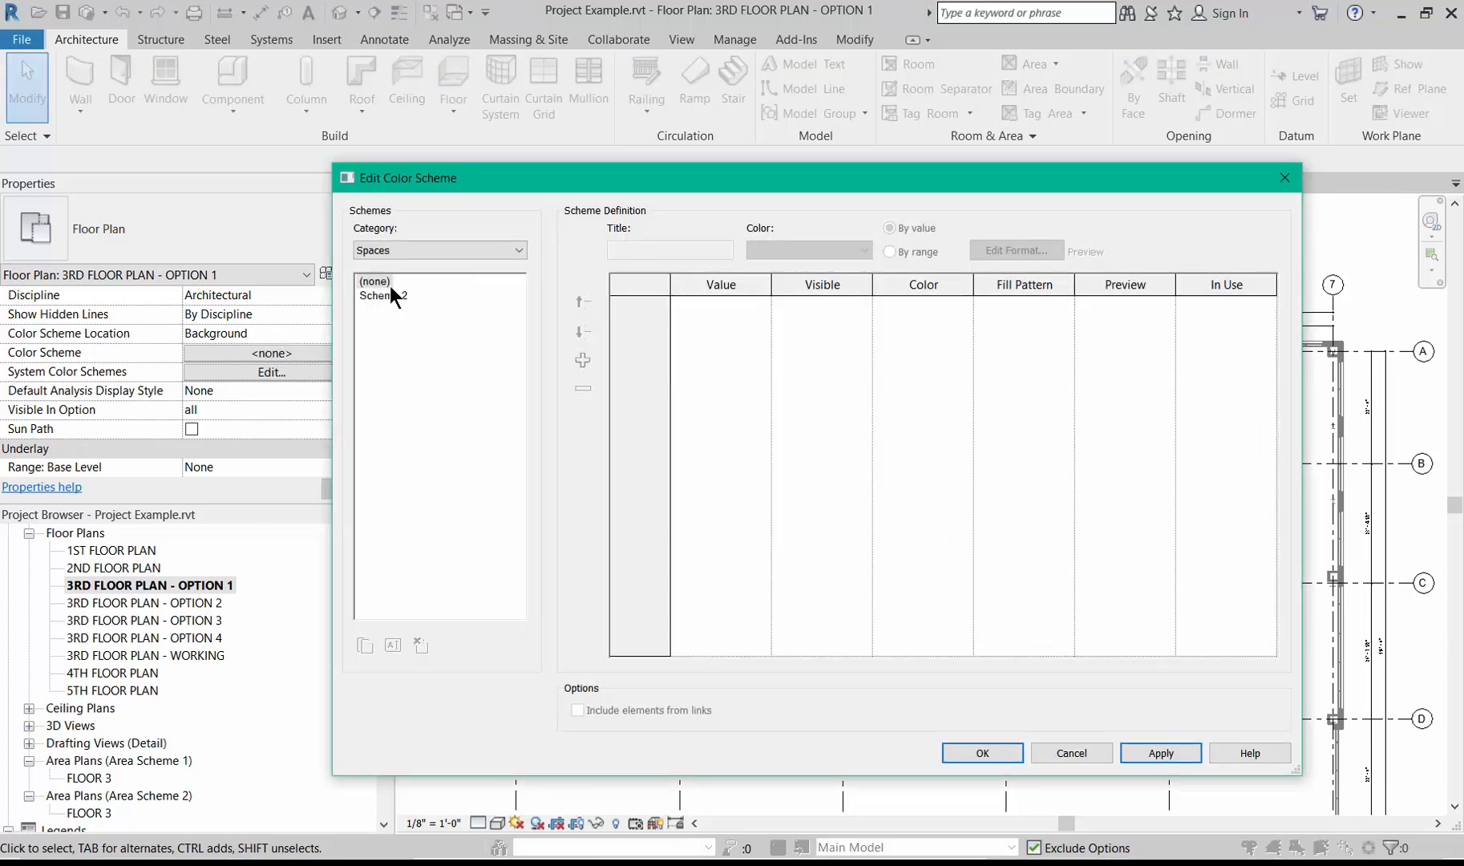
pyautogui.click(389, 249)
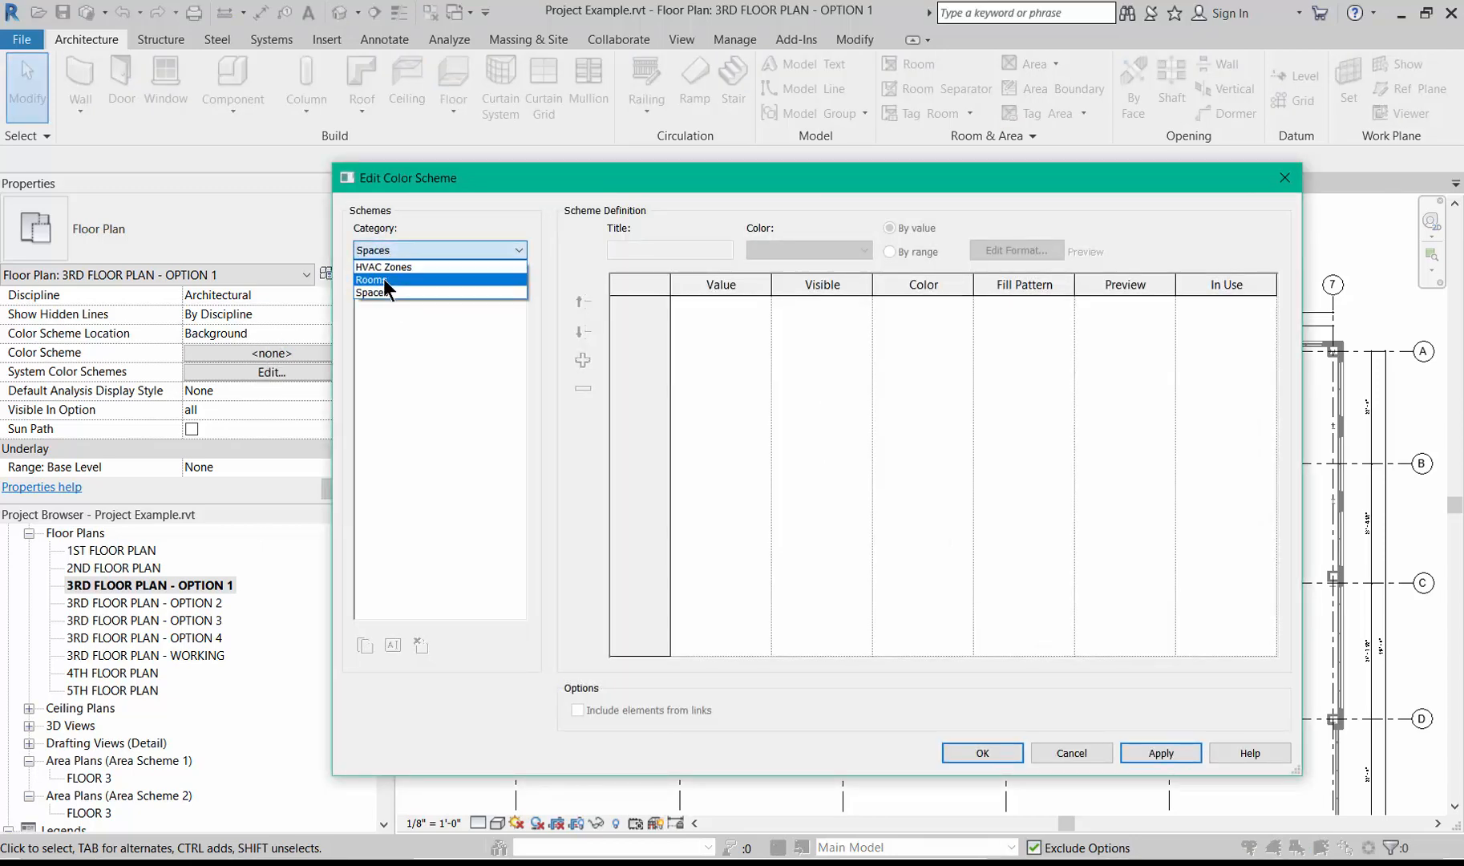
pyautogui.click(382, 280)
pyautogui.click(381, 309)
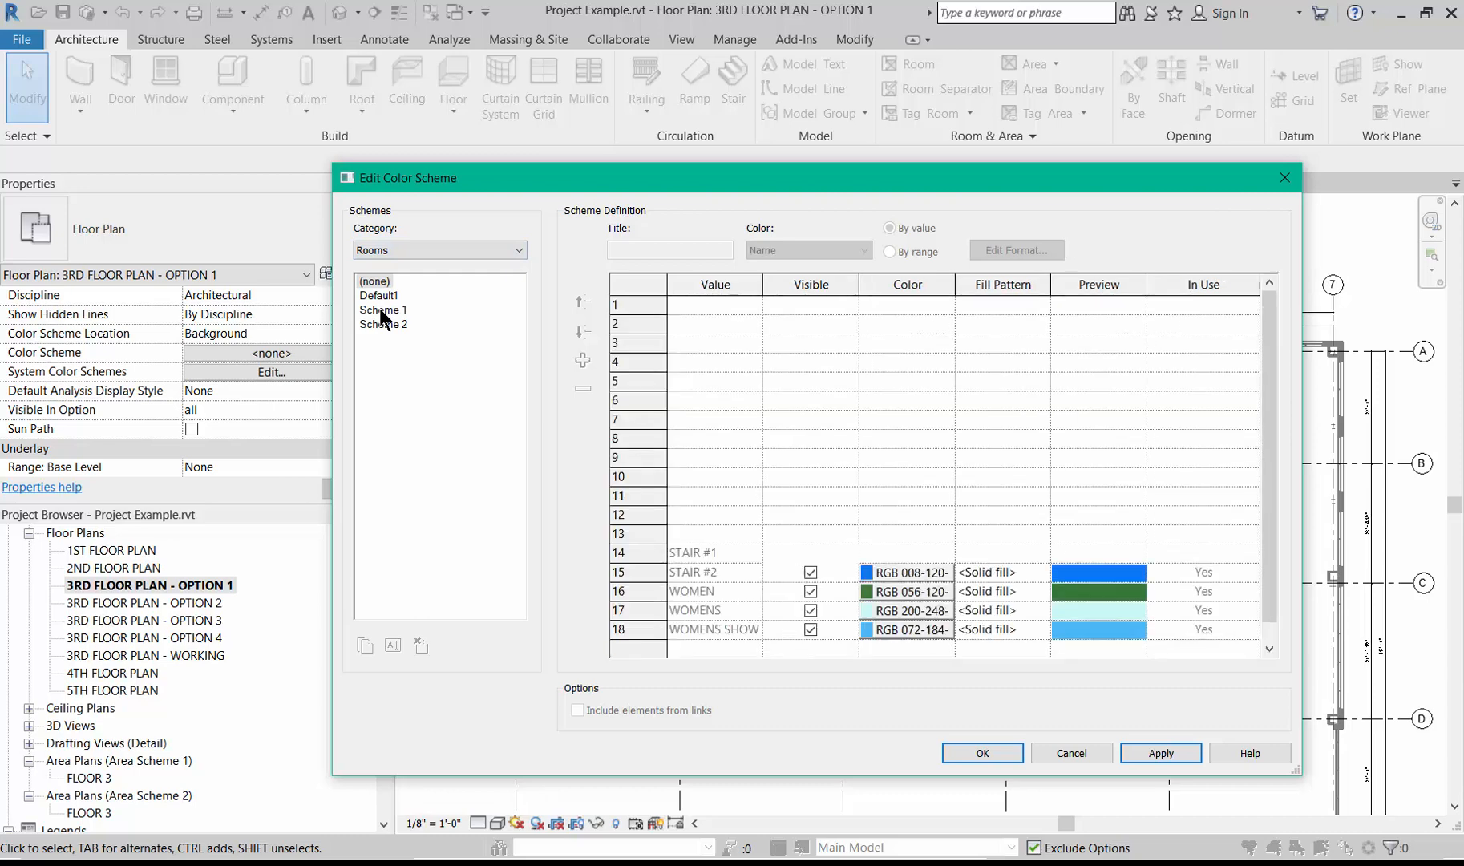
pyautogui.click(976, 753)
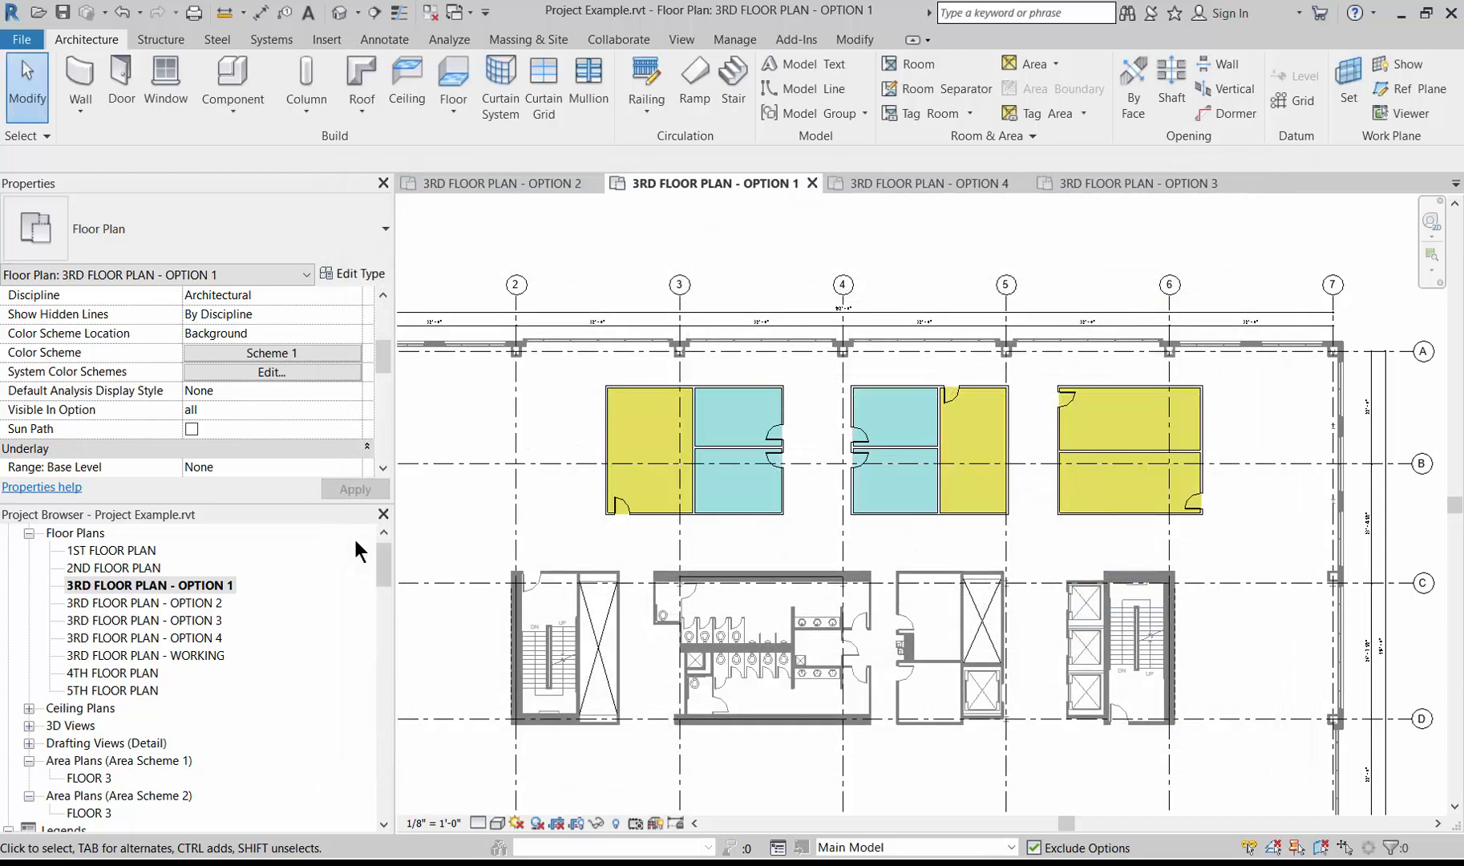
# Switch to 3RD FLOOR PLAN - OPTION 2 and set its color scheme to Scheme 1 from the Rooms category
pyautogui.click(501, 184)
pyautogui.click(324, 352)
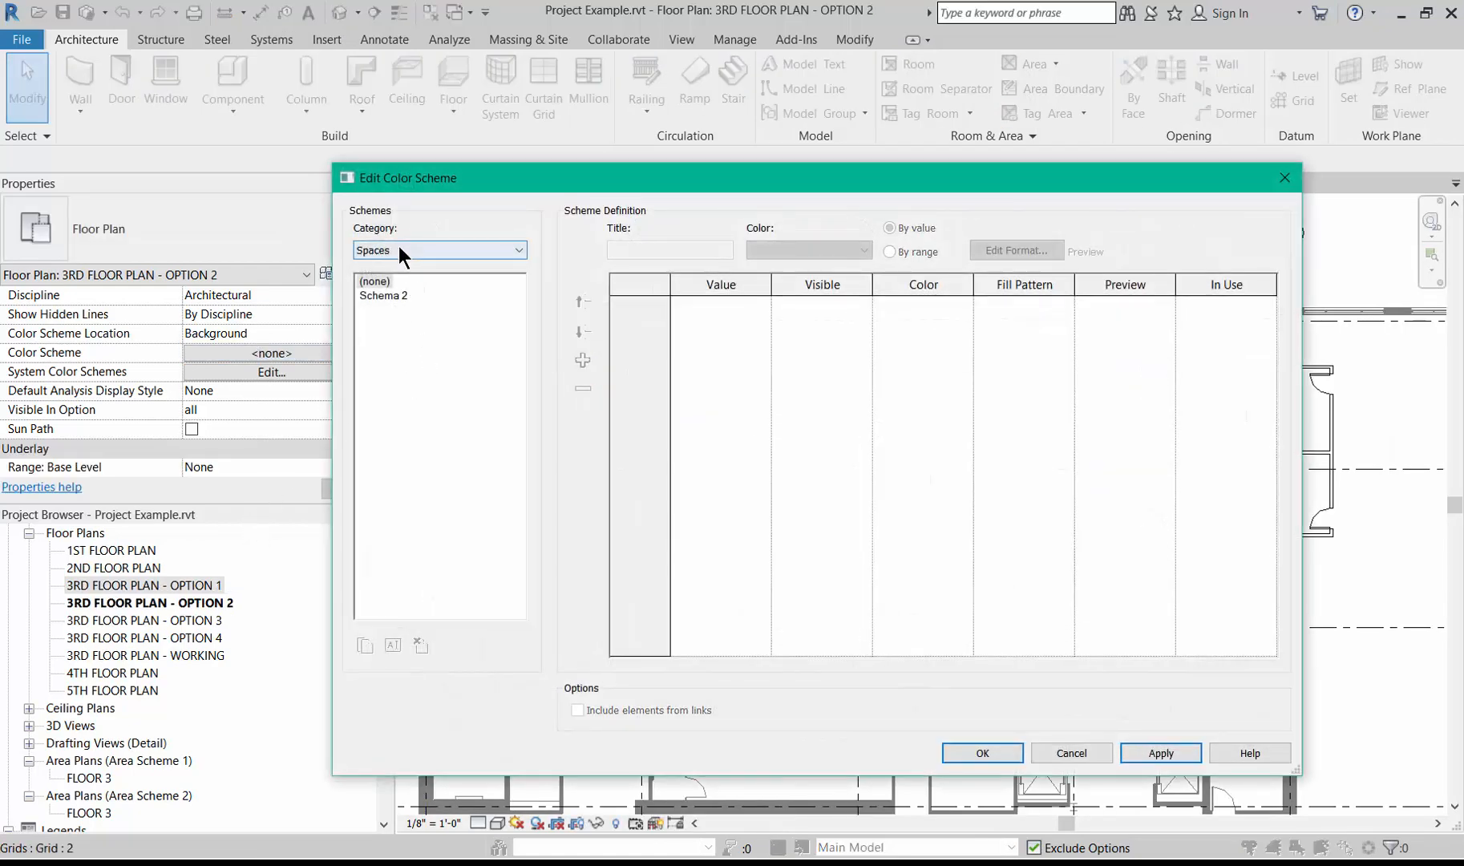
pyautogui.click(398, 249)
pyautogui.click(392, 281)
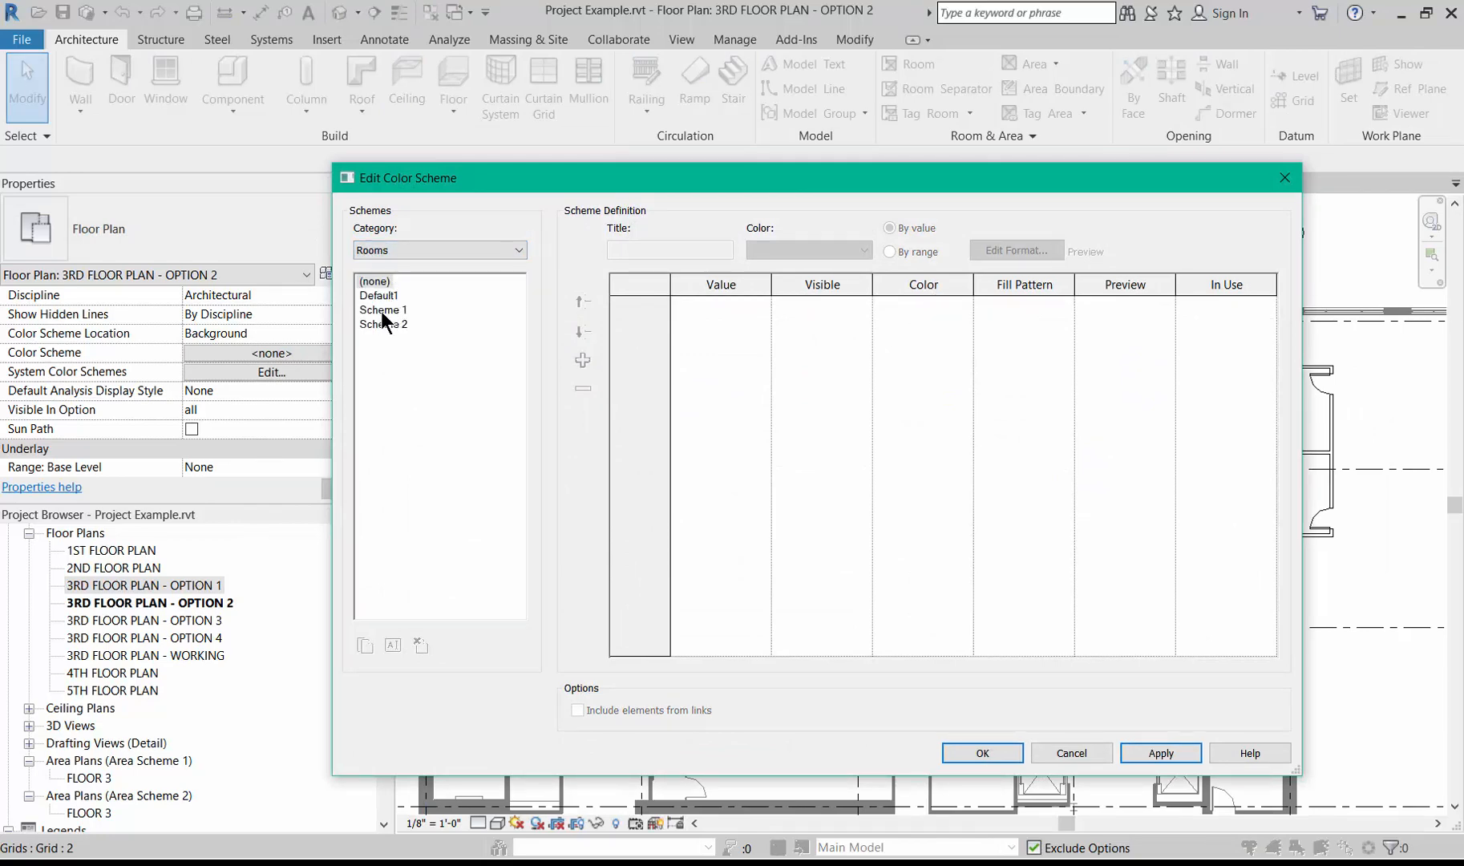
pyautogui.click(381, 311)
pyautogui.click(978, 753)
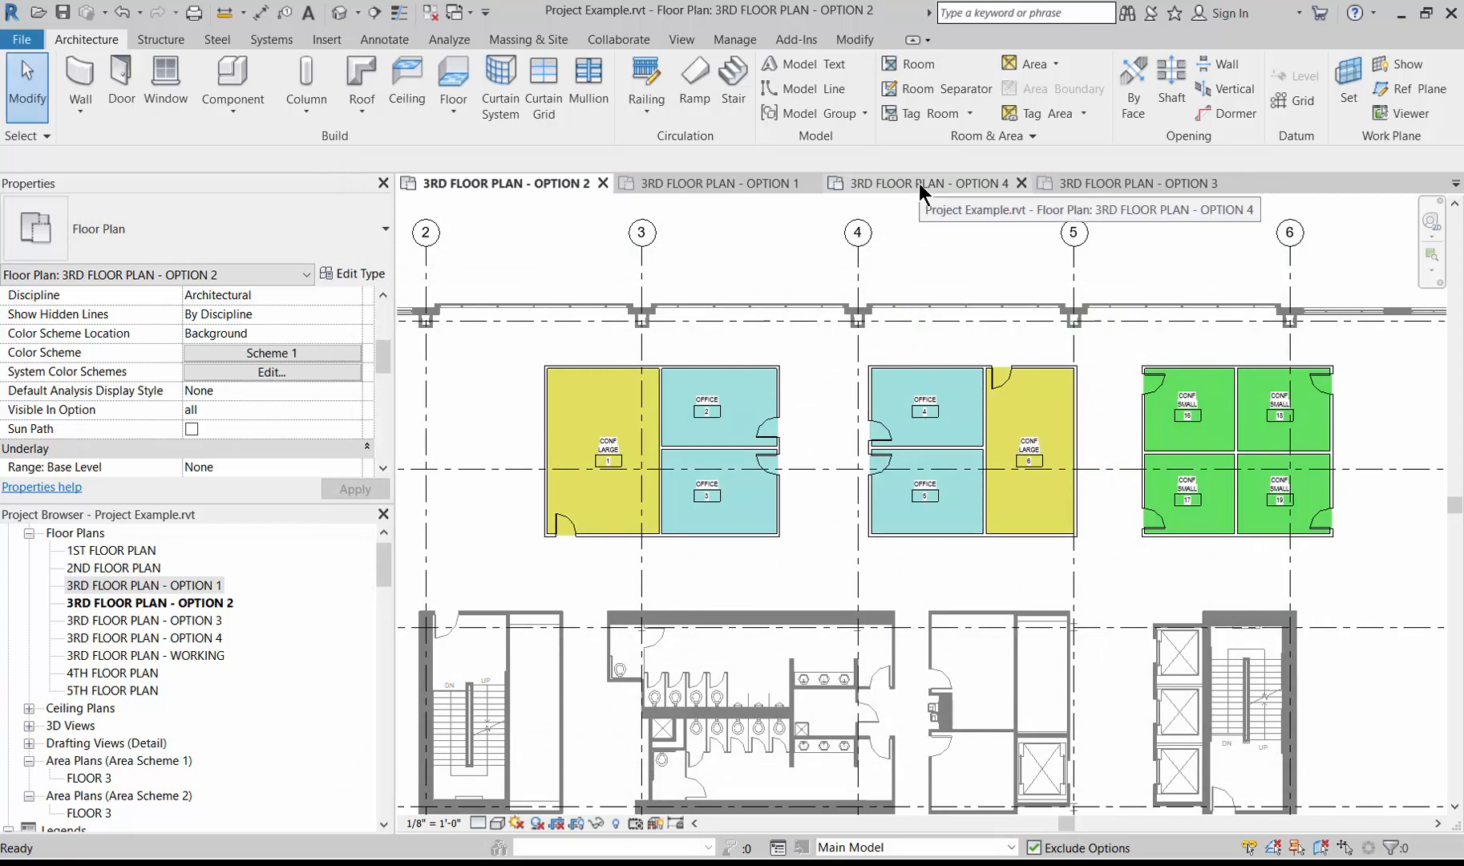
# Open the 3RD FLOOR PLAN - OPTION 4 view and assign it the Rooms color scheme Scheme 1
pyautogui.click(919, 183)
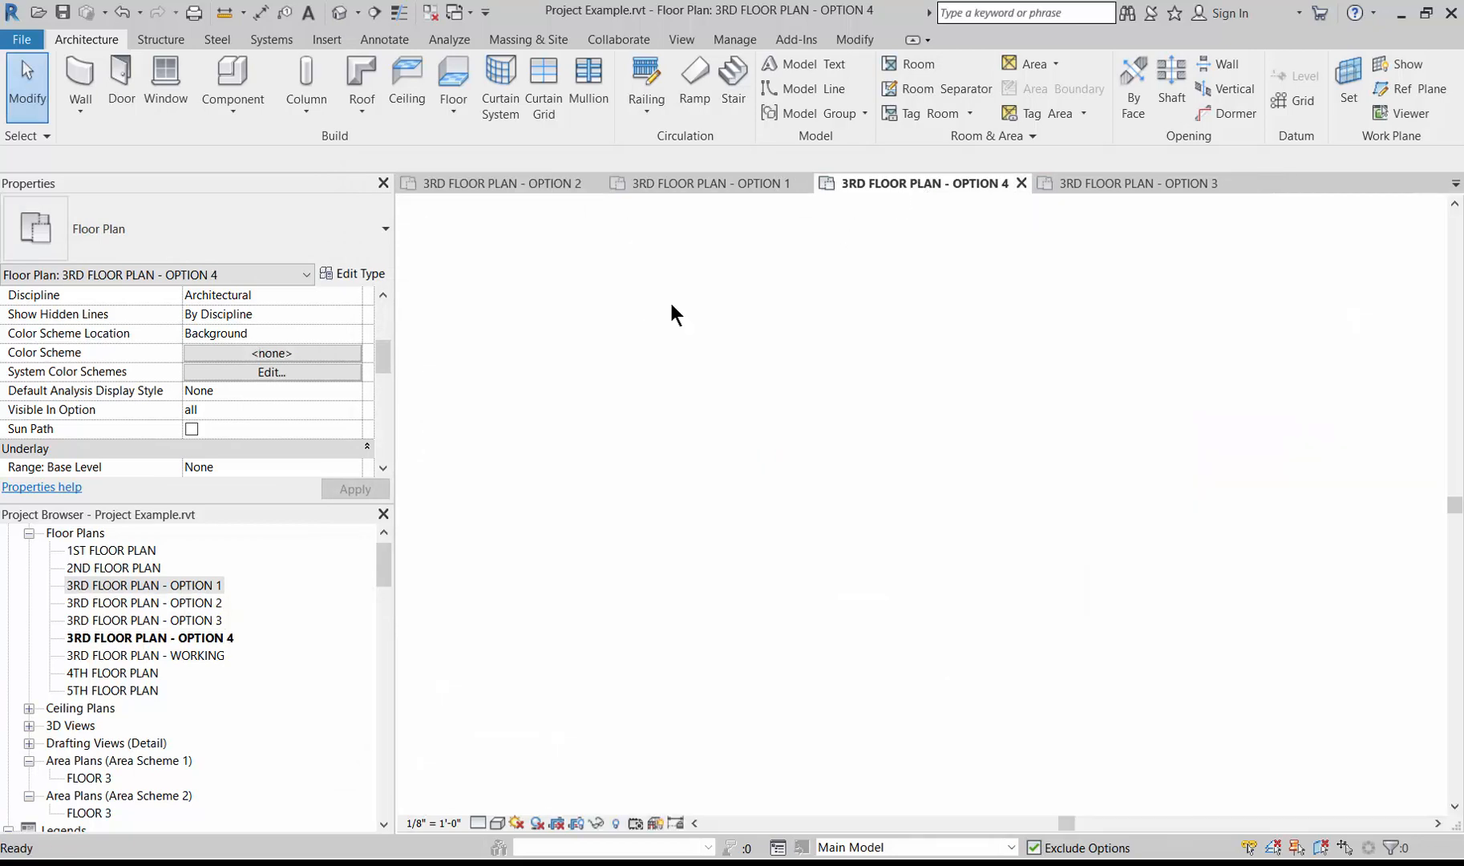
pyautogui.click(319, 349)
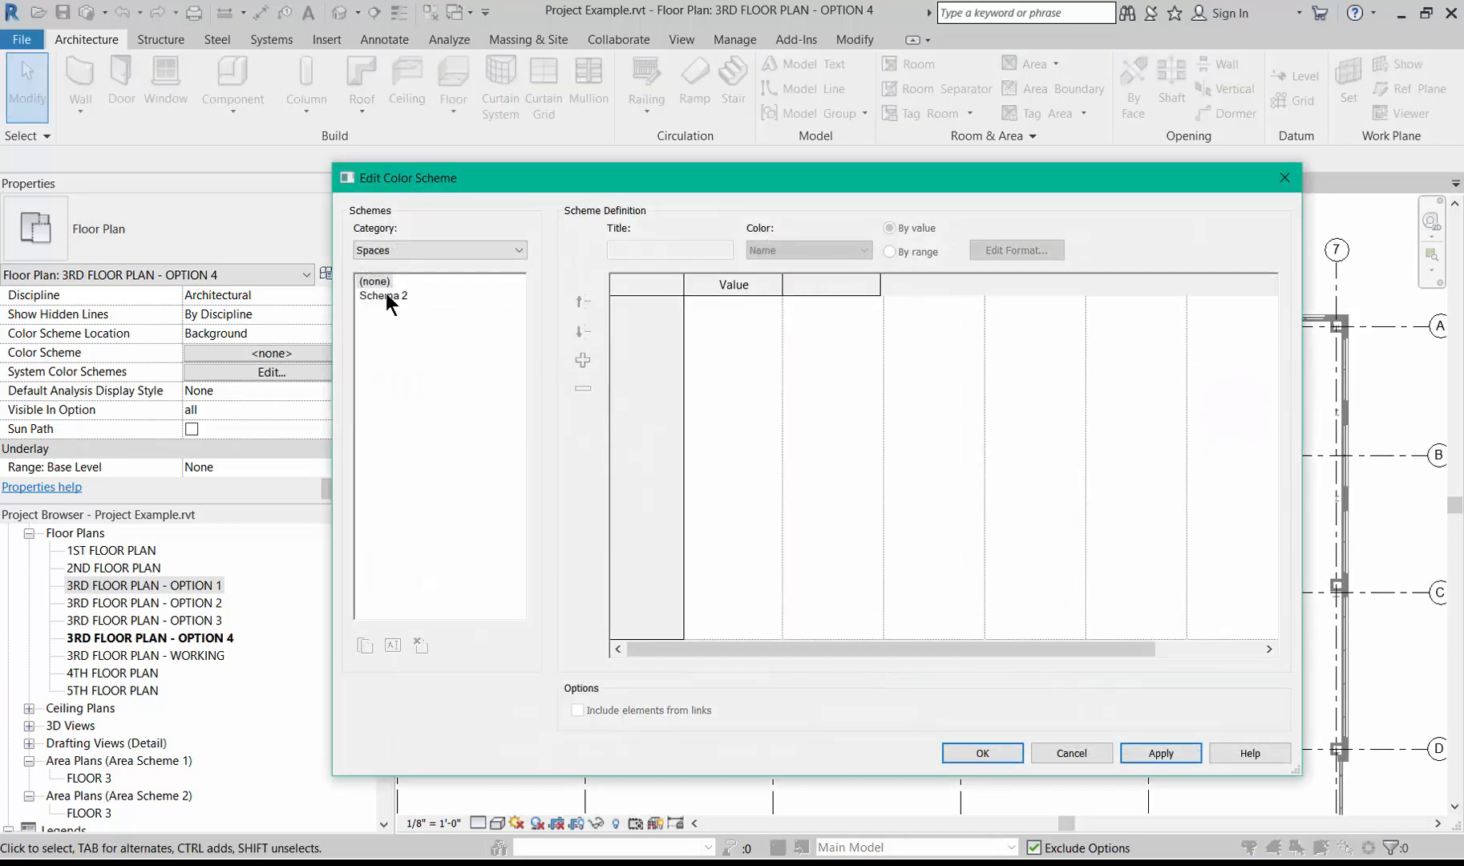
pyautogui.click(386, 295)
pyautogui.click(392, 251)
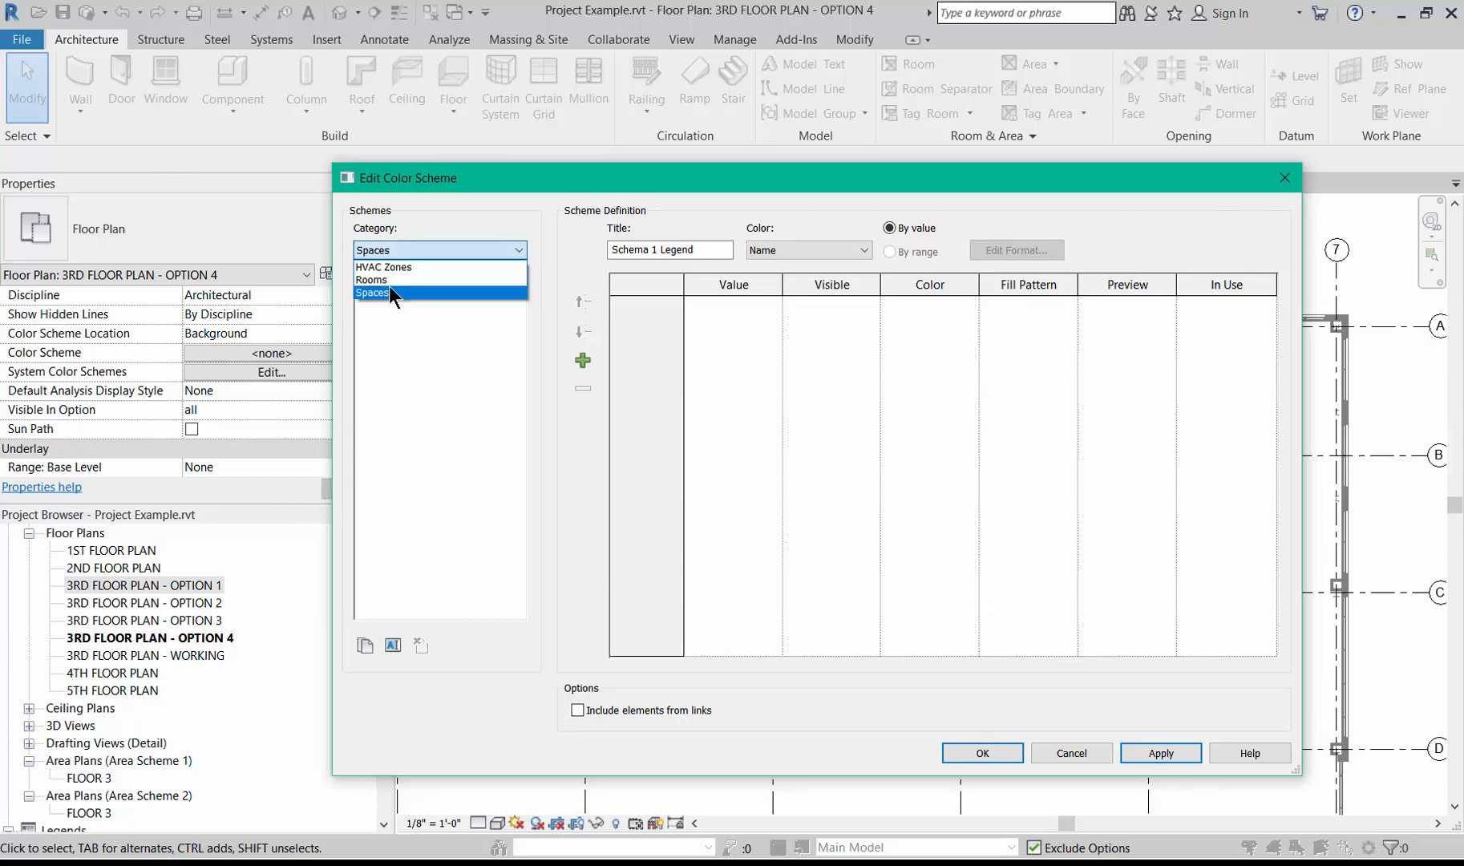
pyautogui.click(388, 284)
pyautogui.click(386, 311)
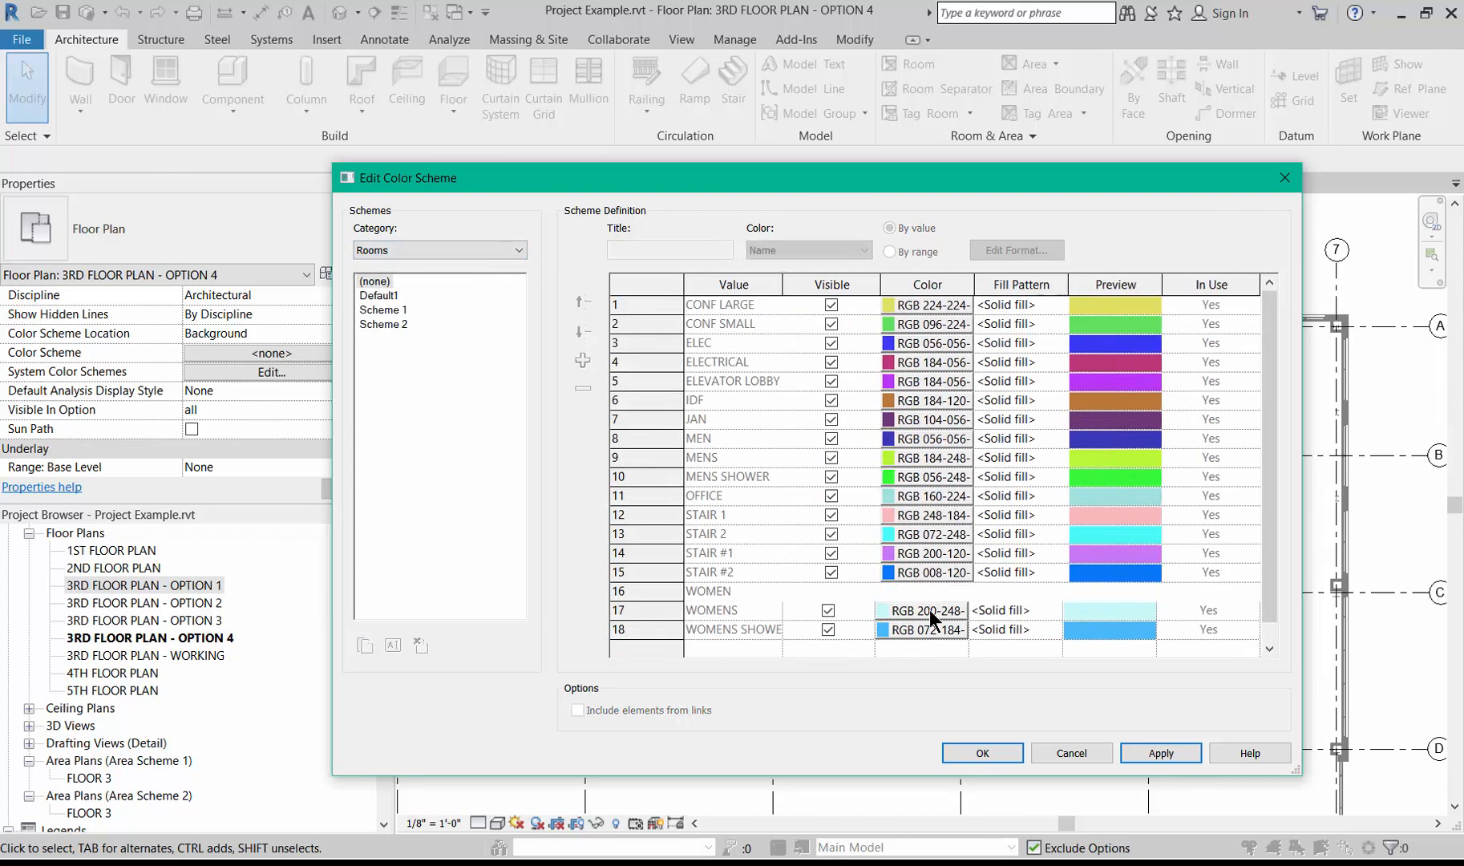
pyautogui.click(982, 753)
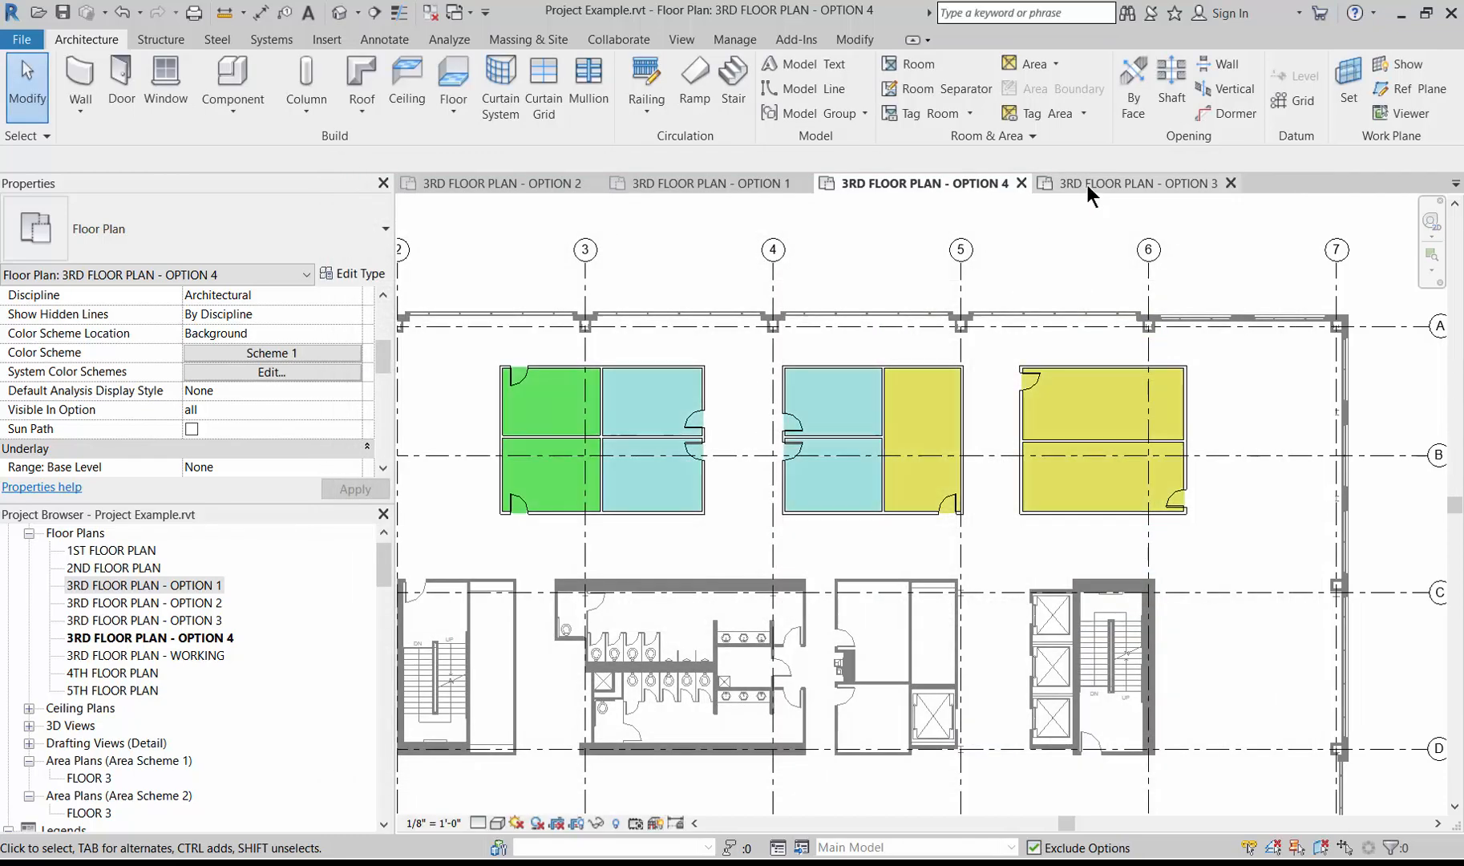
# Color the rooms of 3RD FLOOR PLAN - OPTION 3 with Scheme 1 from the Rooms category
pyautogui.click(1088, 186)
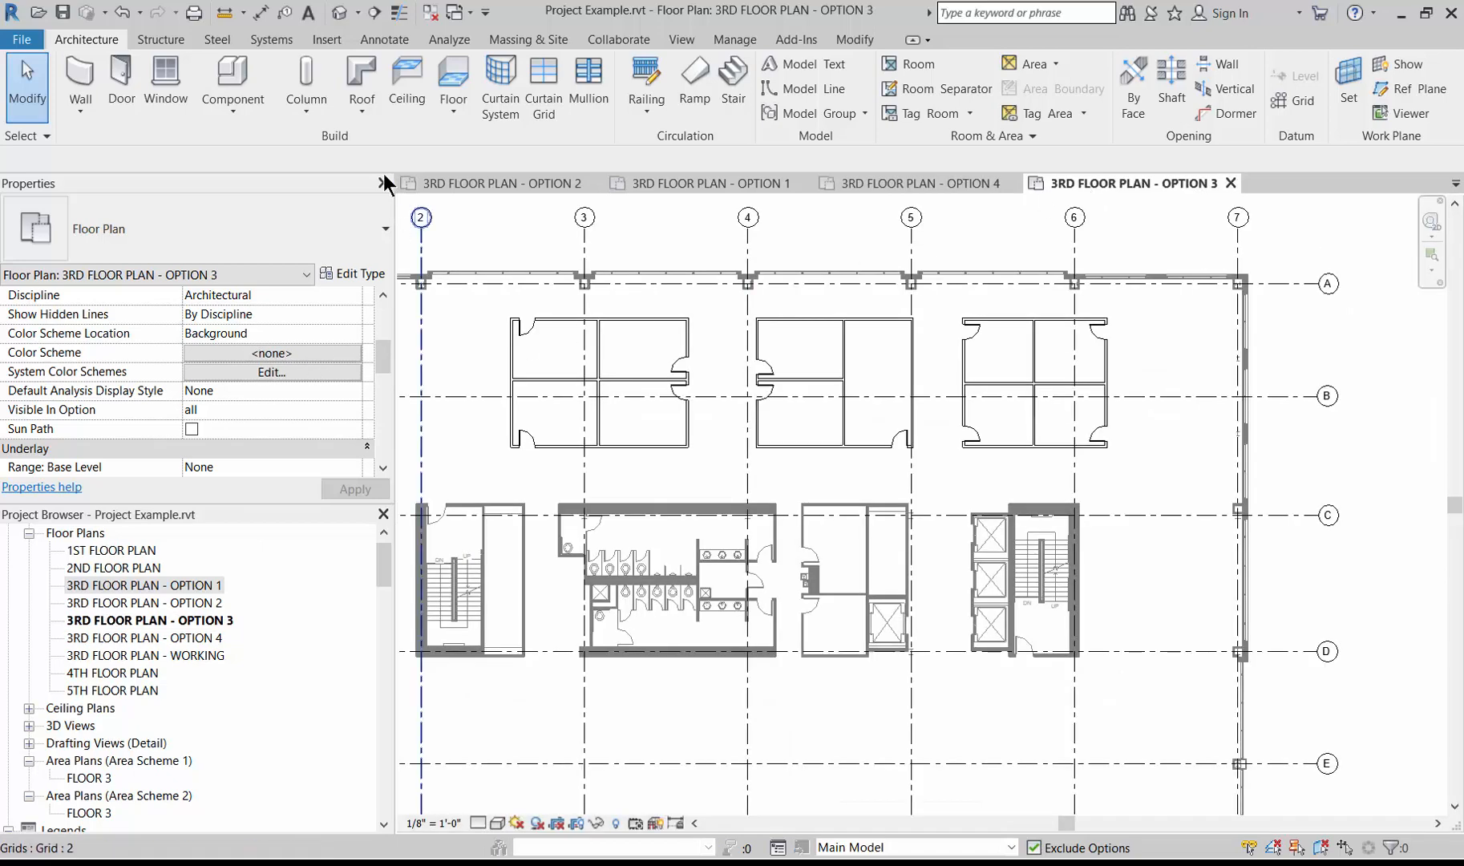
pyautogui.click(203, 354)
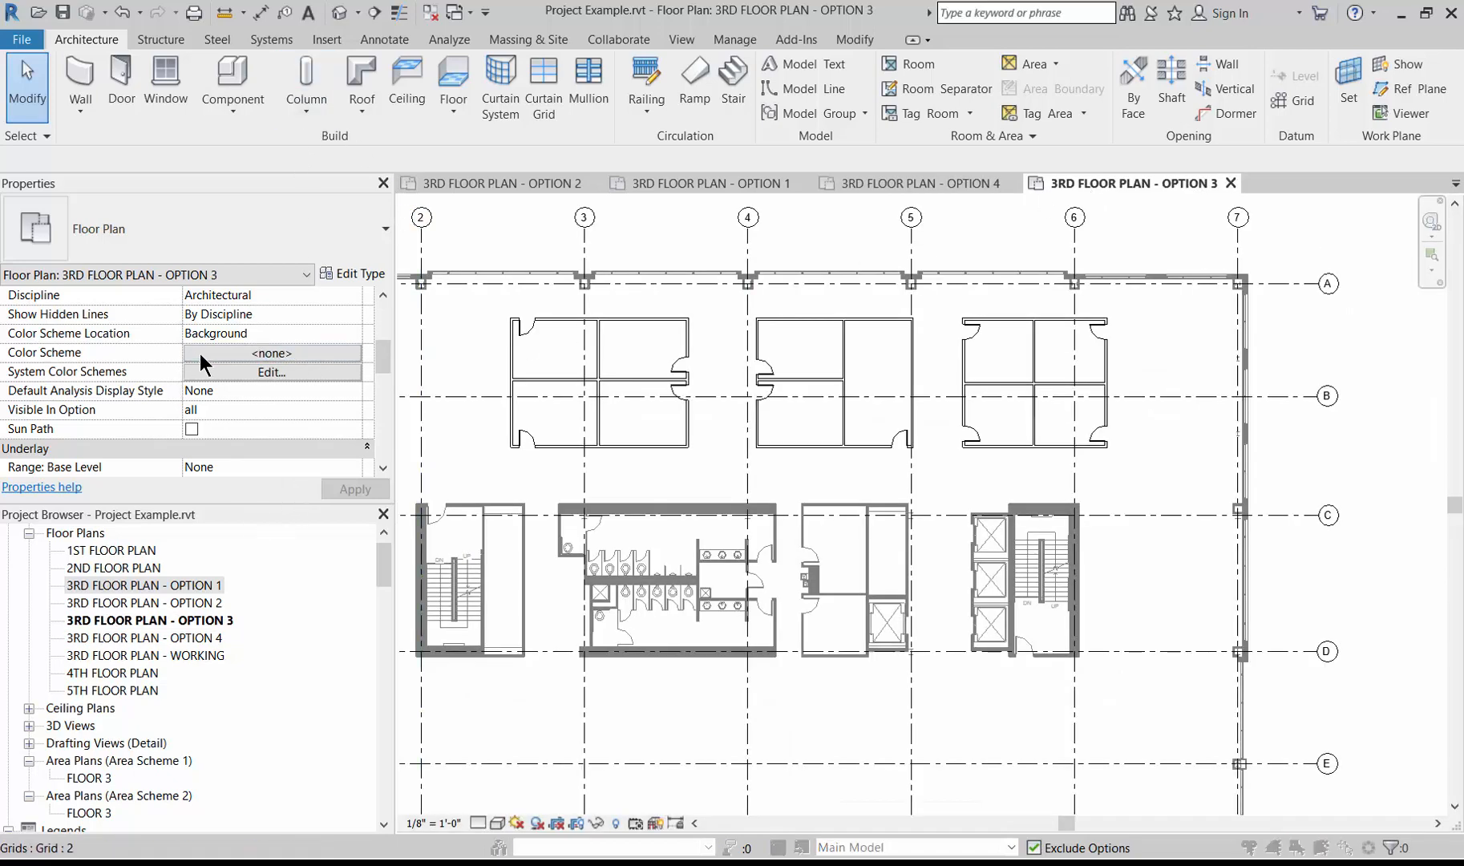
pyautogui.click(433, 250)
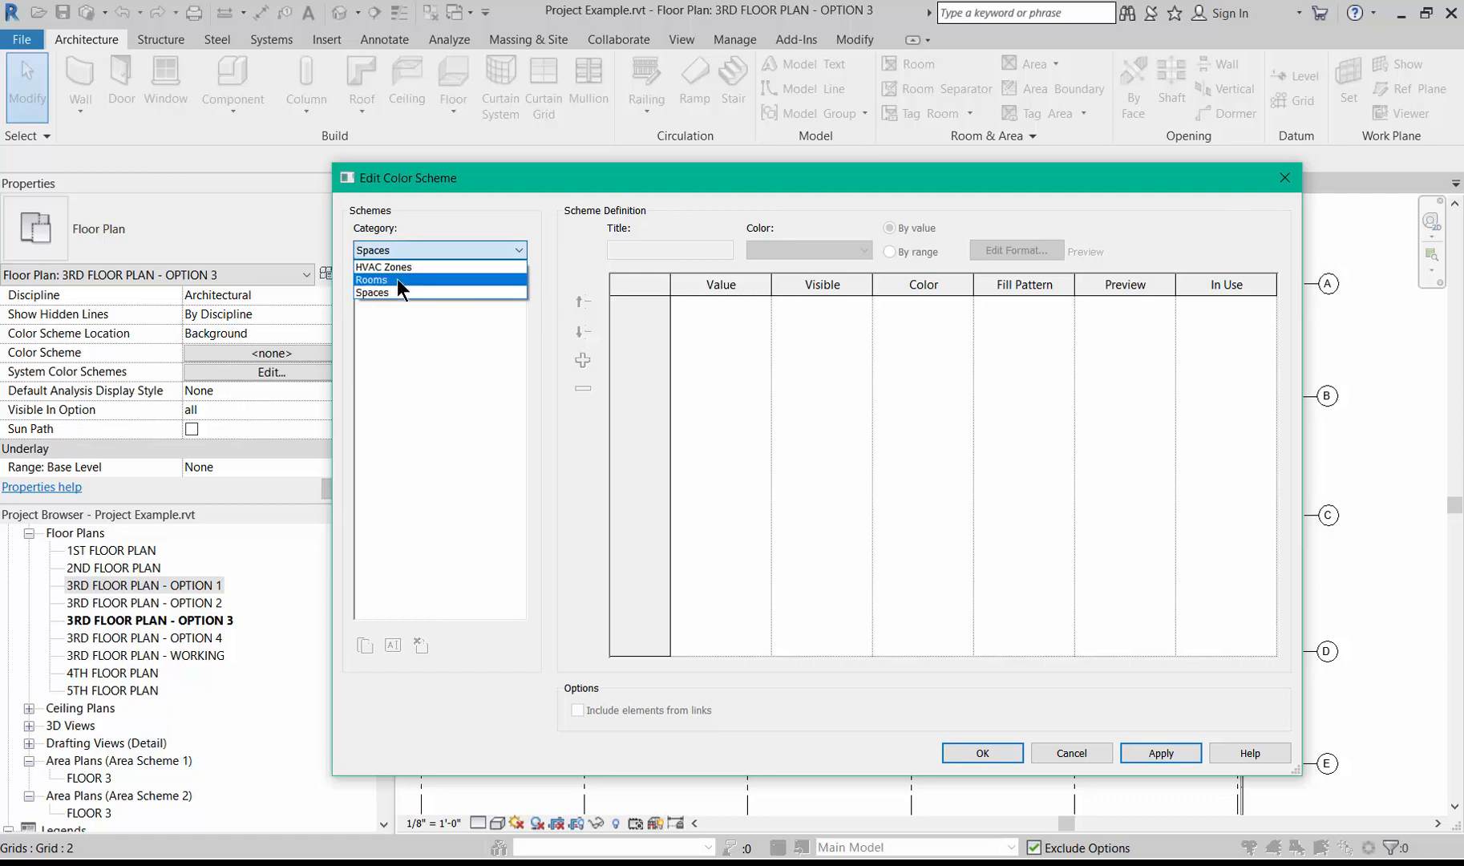
pyautogui.click(397, 278)
pyautogui.click(381, 312)
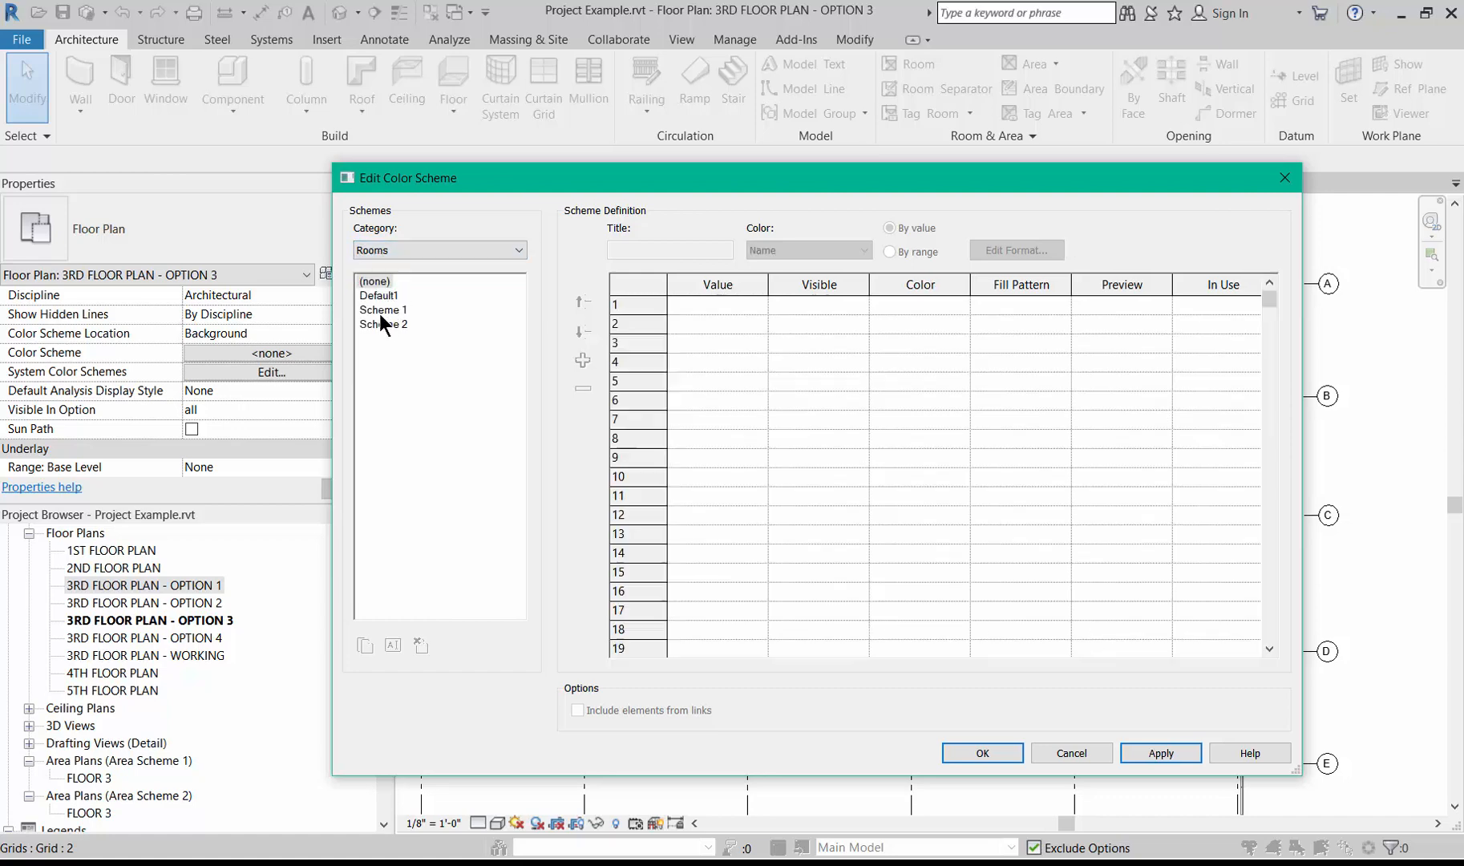
pyautogui.click(983, 753)
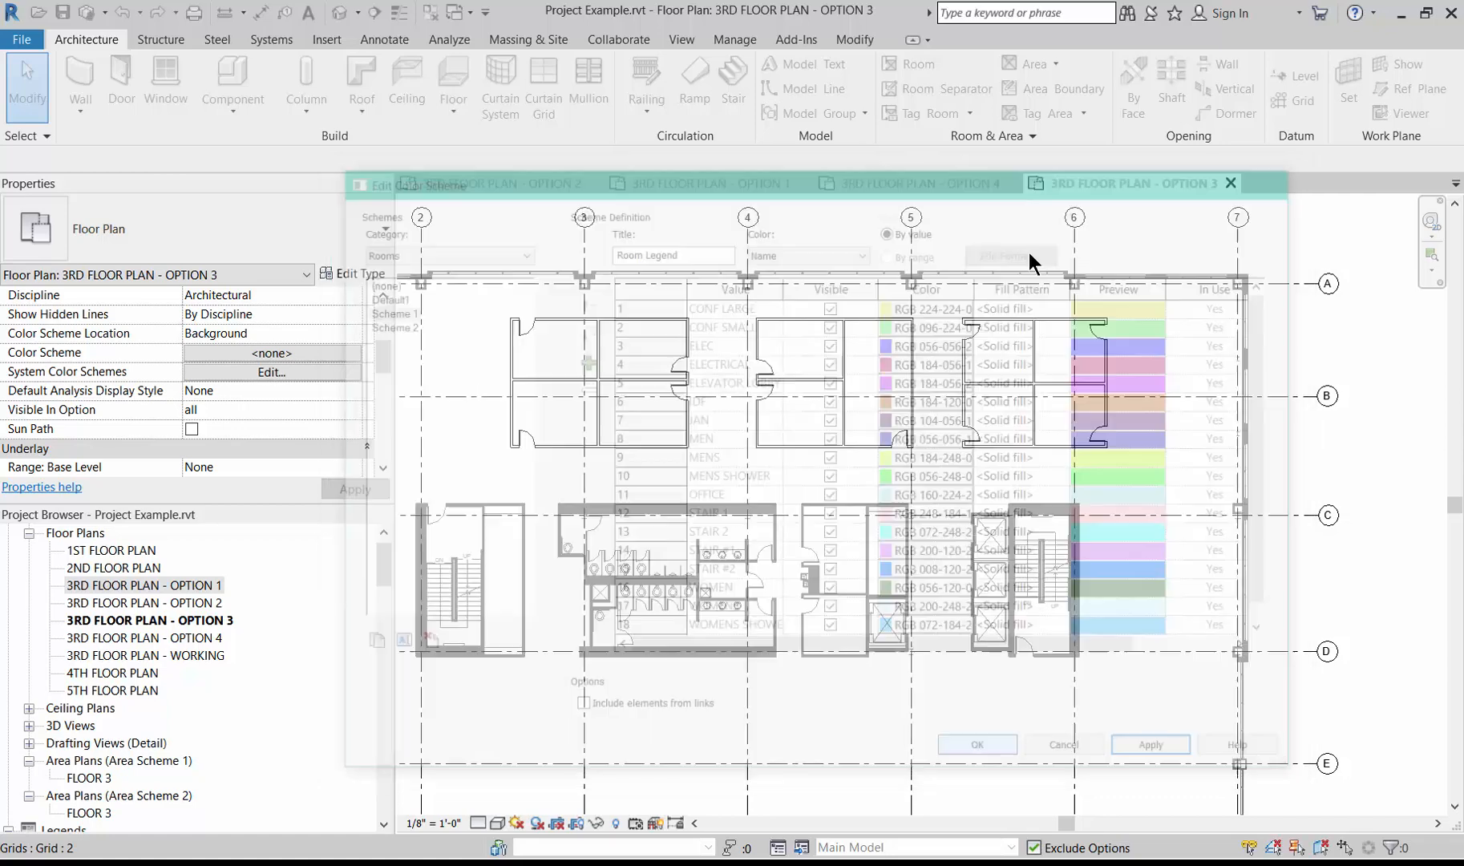
# Tile the four open third-floor option plans and frame the colored rooms of OPTION 2 and OPTION 3 in their tiles
pyautogui.click(682, 40)
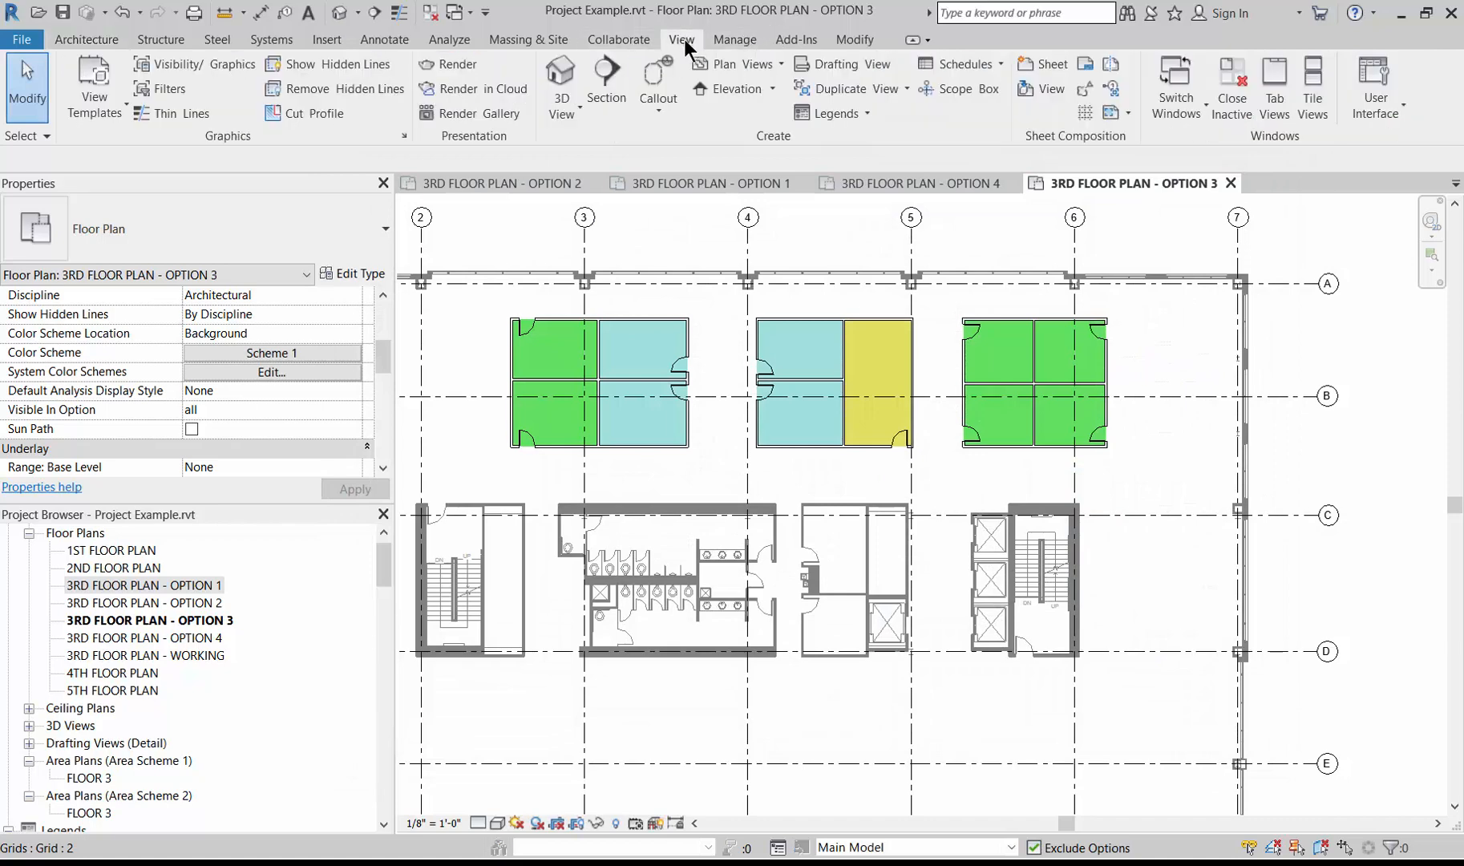
pyautogui.click(1313, 105)
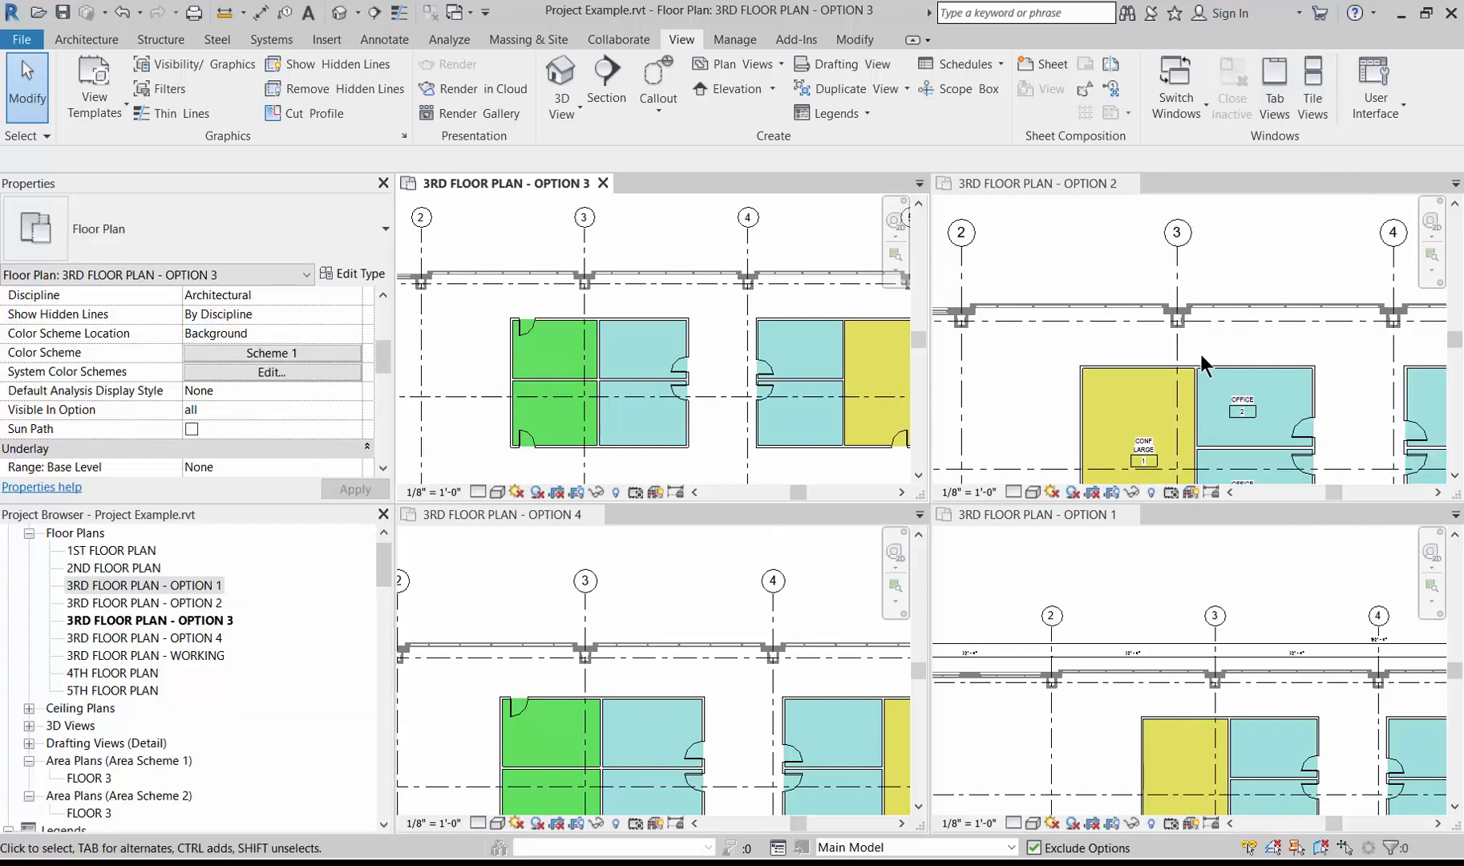
pyautogui.click(1046, 327)
pyautogui.scroll(-2, 1040, 322)
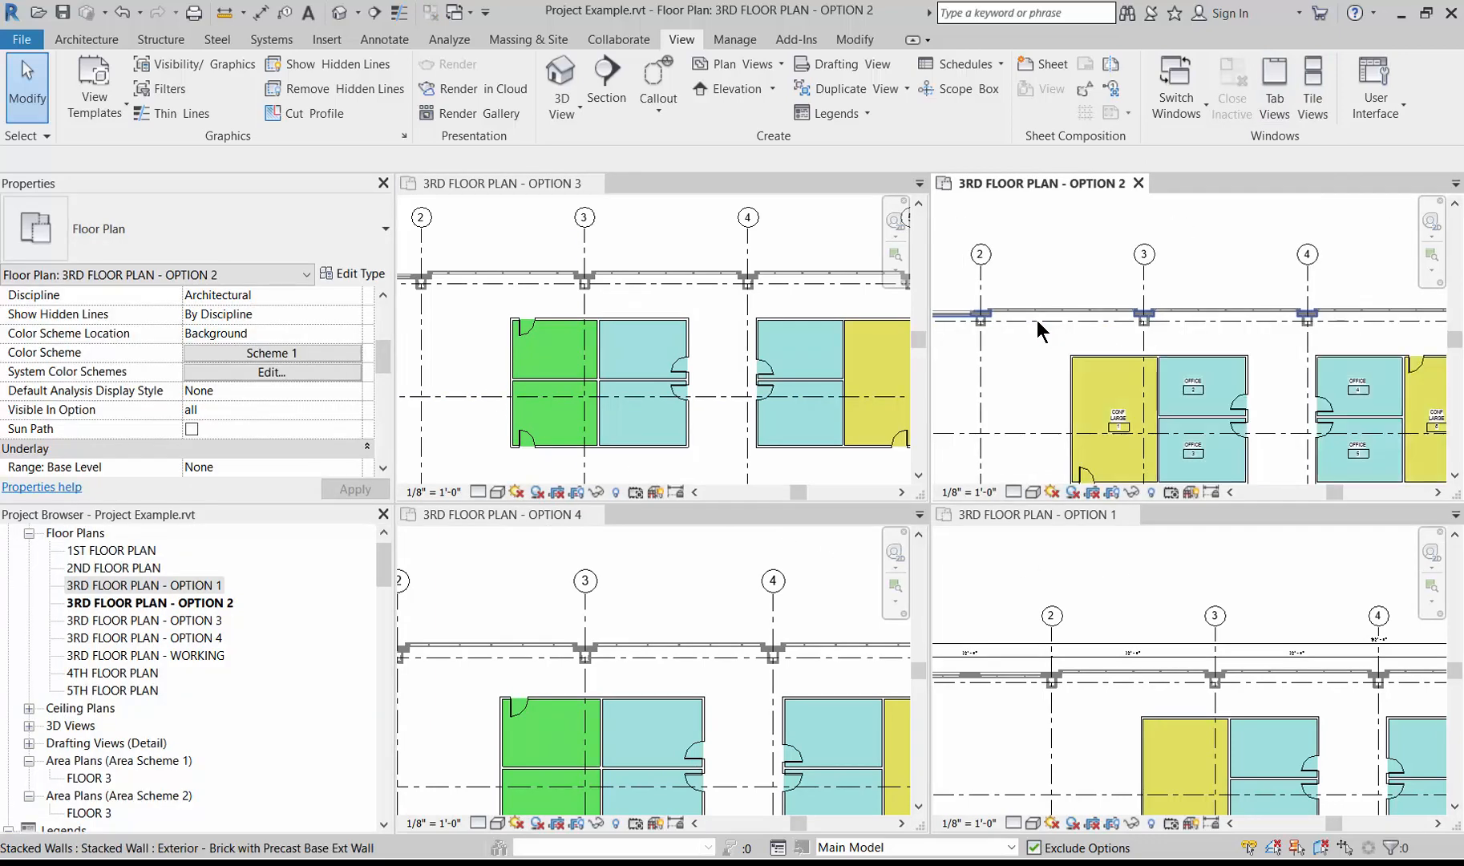
pyautogui.scroll(-2, 1037, 328)
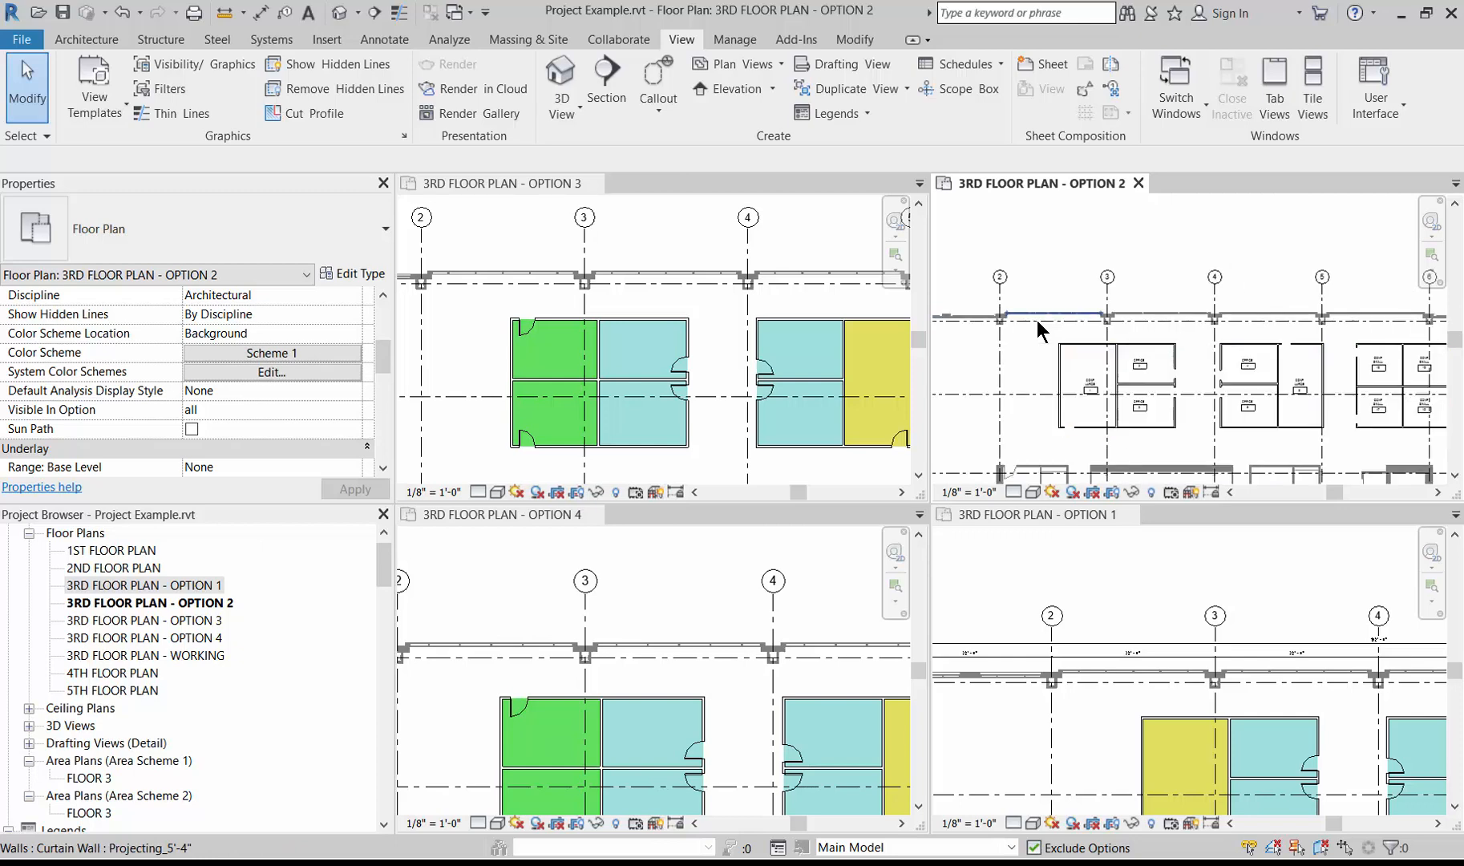
pyautogui.scroll(-1, 1037, 320)
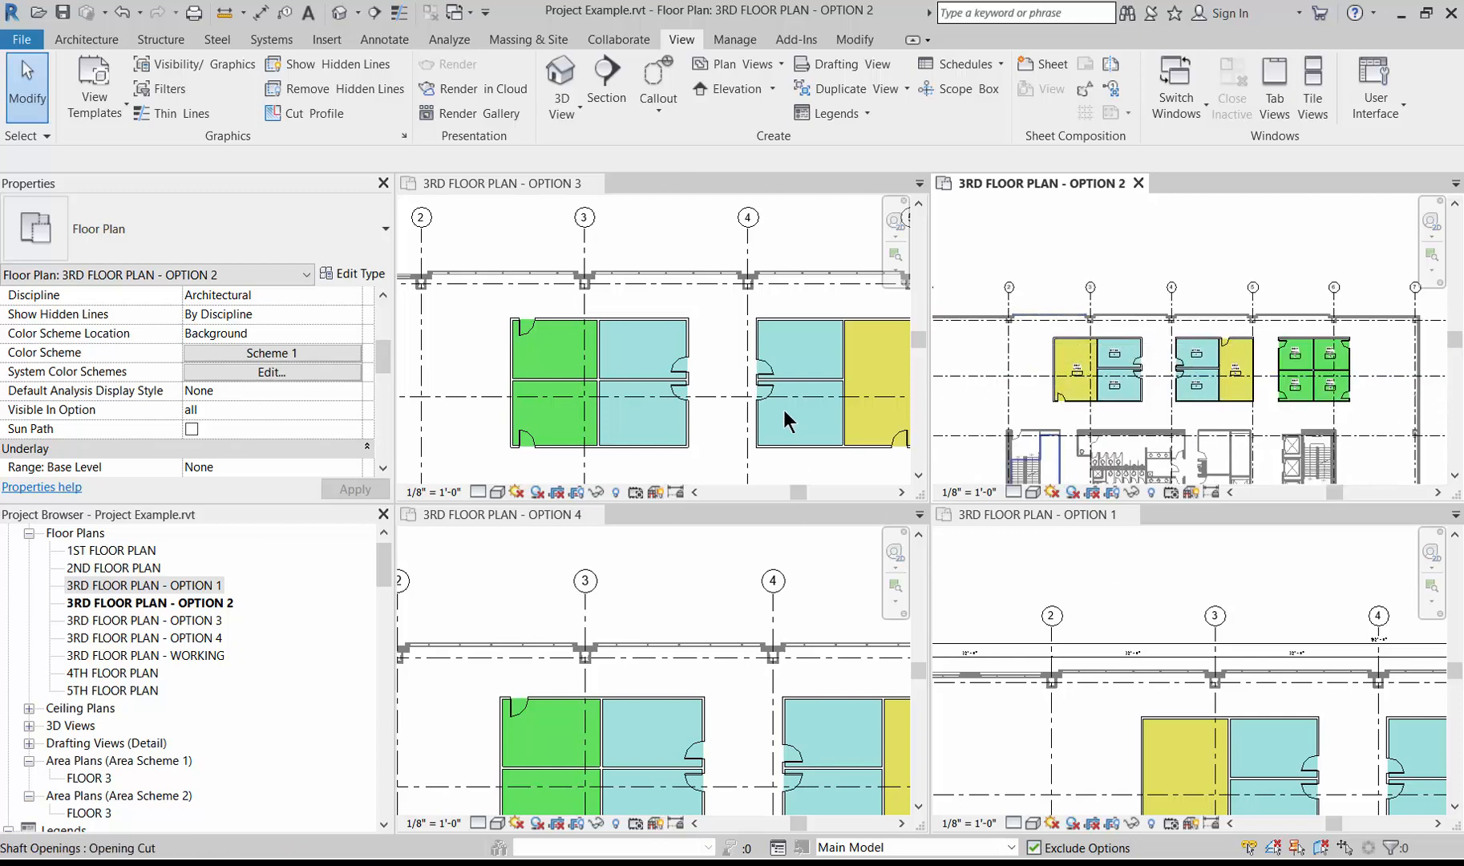
pyautogui.click(712, 326)
pyautogui.scroll(-3, 645, 324)
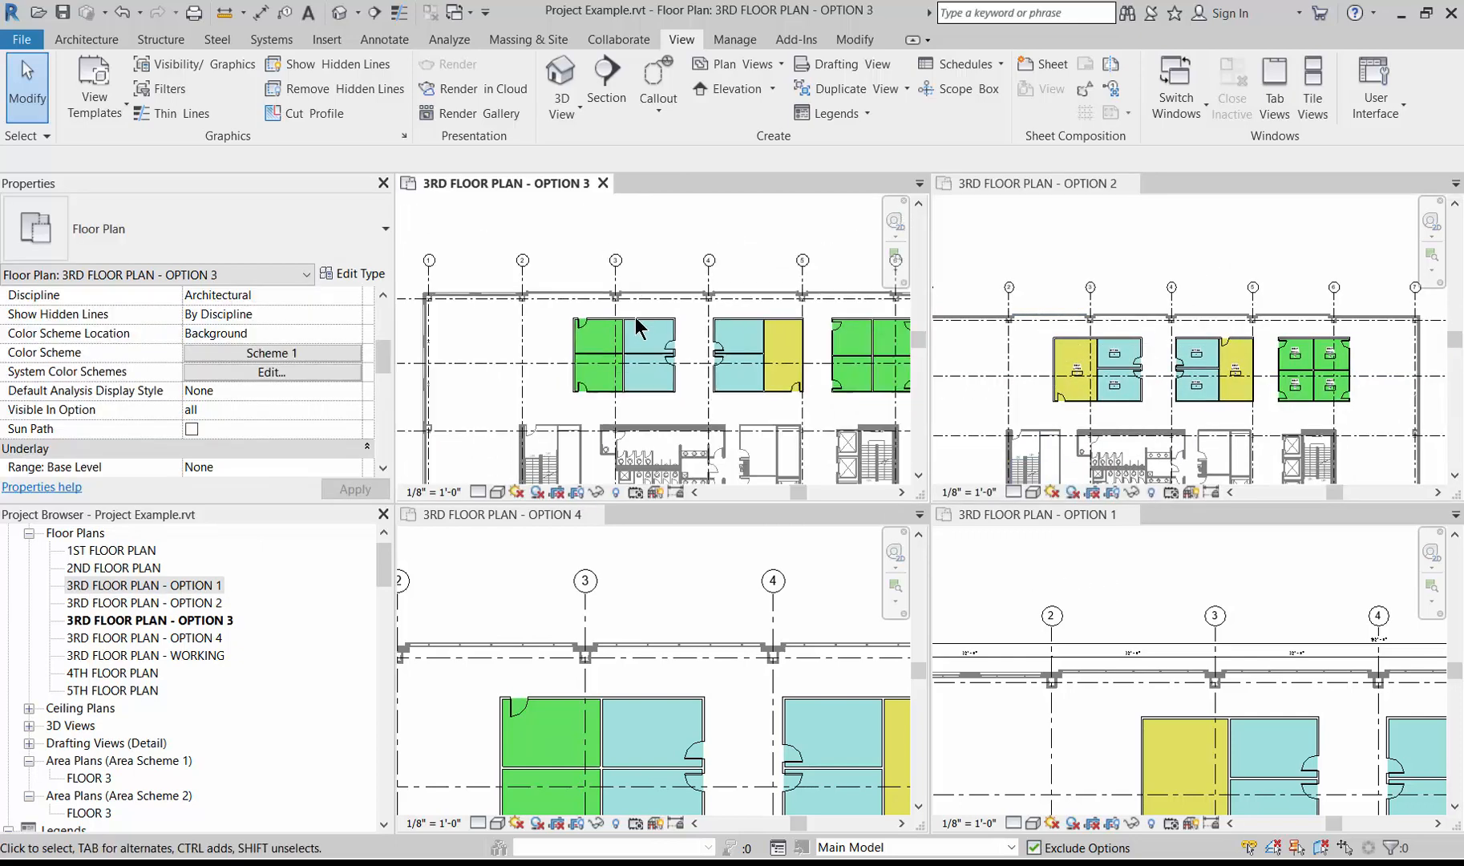
pyautogui.scroll(1, 934, 320)
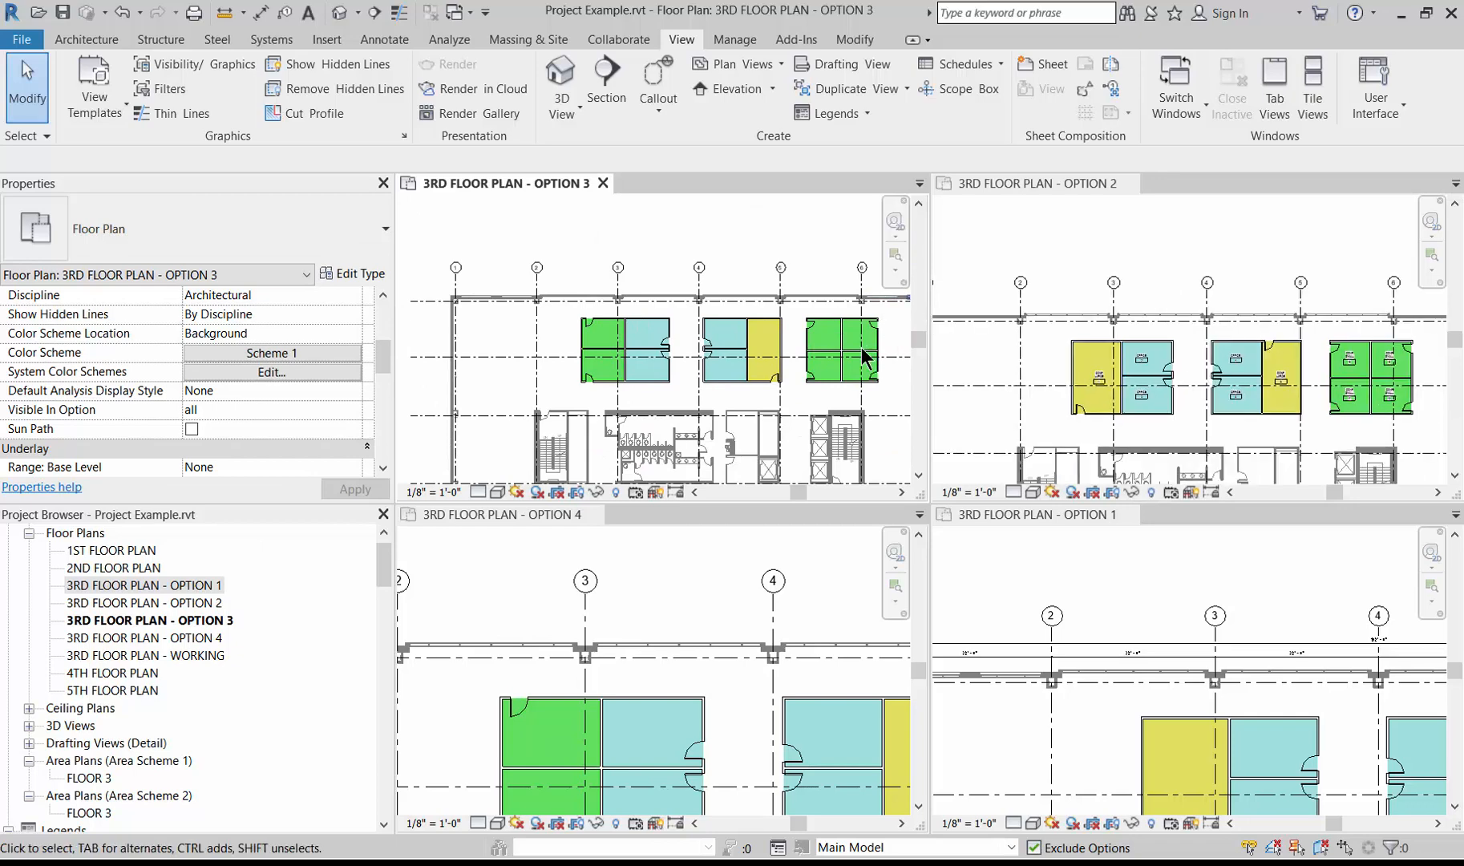
pyautogui.scroll(1, 895, 331)
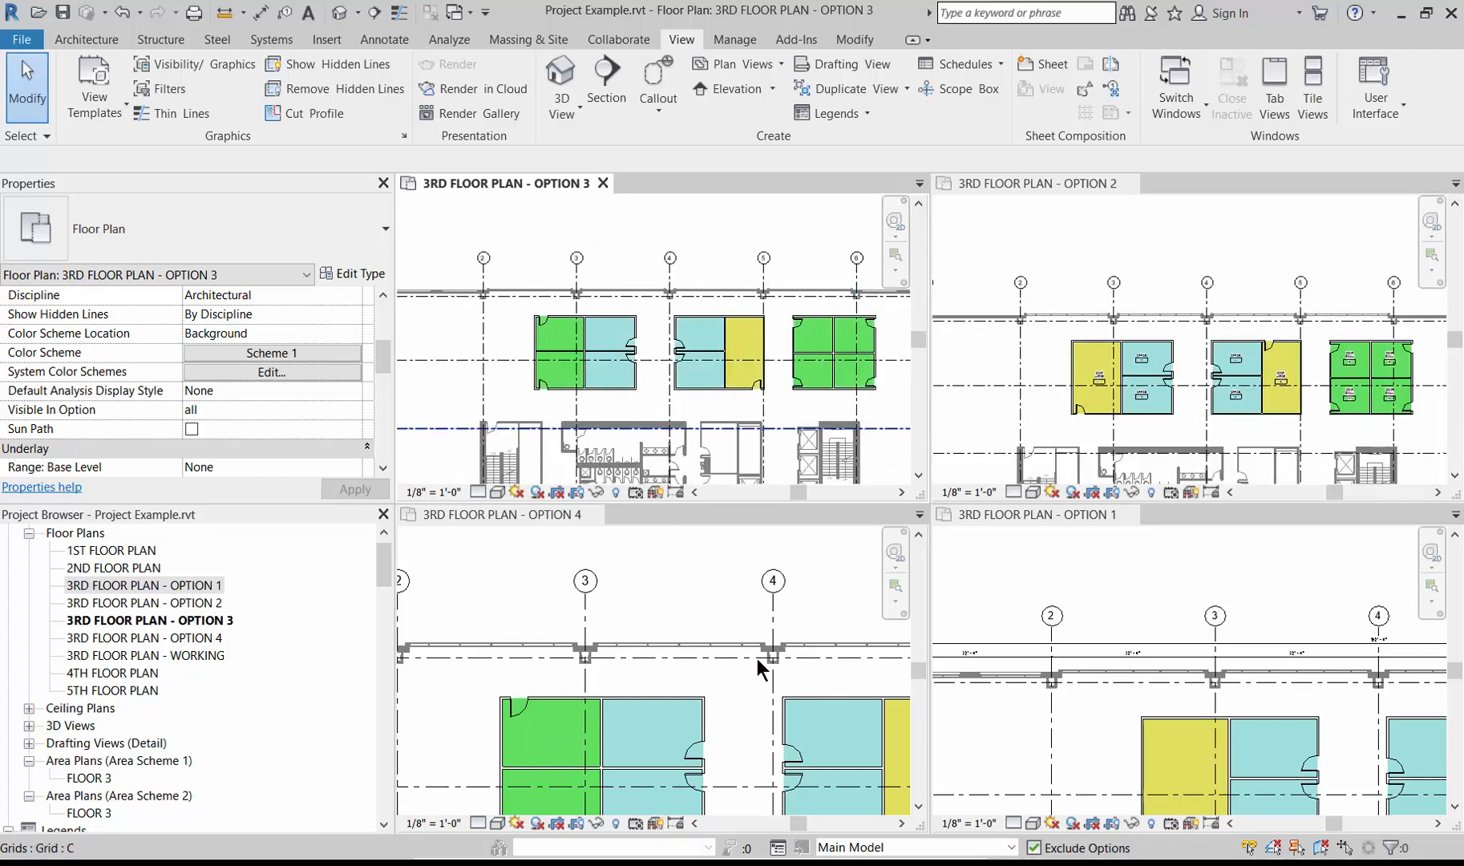
# Frame the colored rooms of OPTION 4 and OPTION 1 in their tiles to compare all four layouts
pyautogui.click(713, 679)
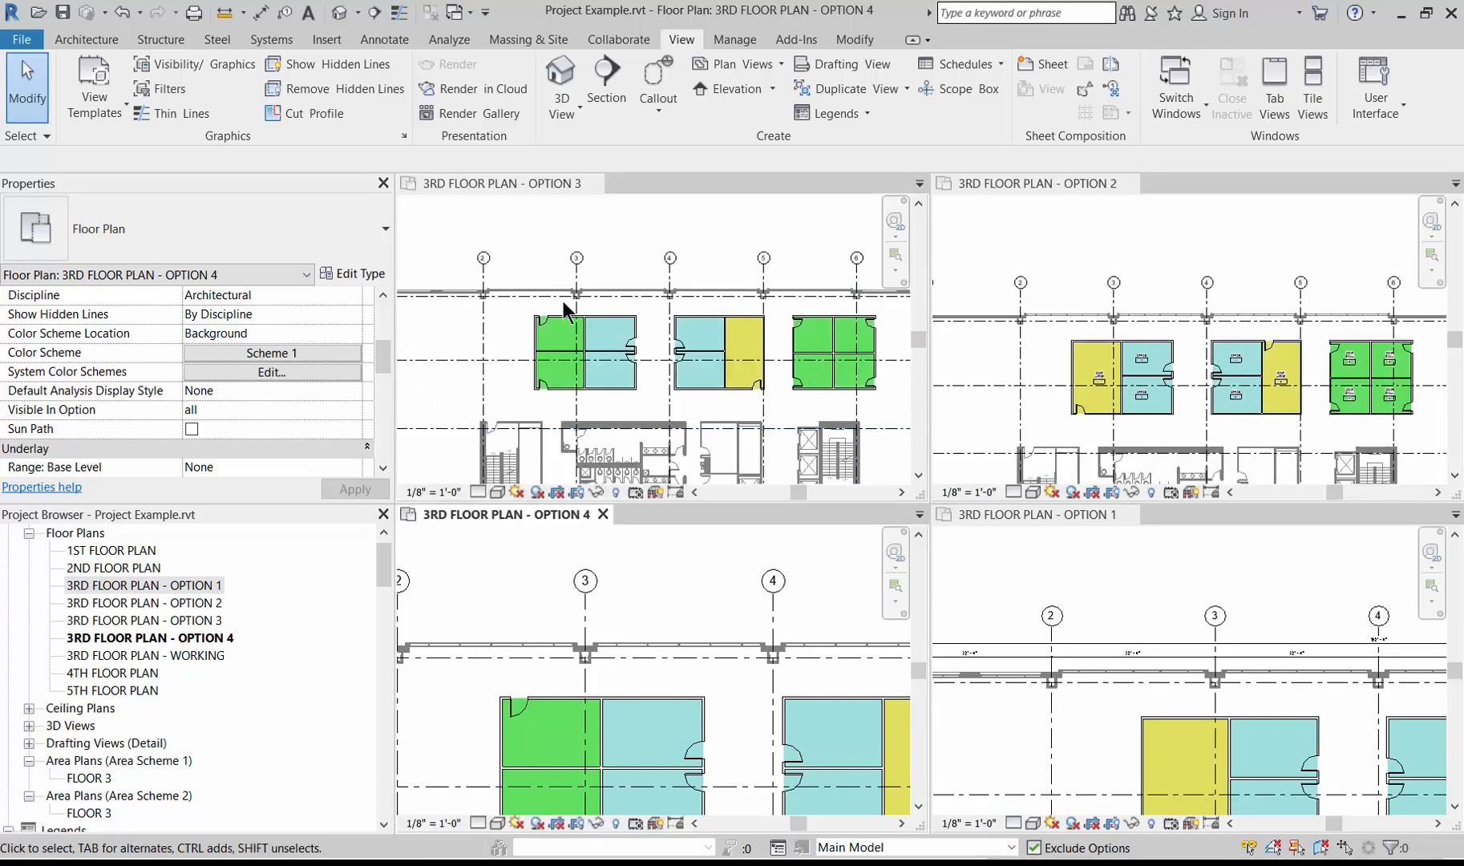
pyautogui.scroll(-2, 537, 612)
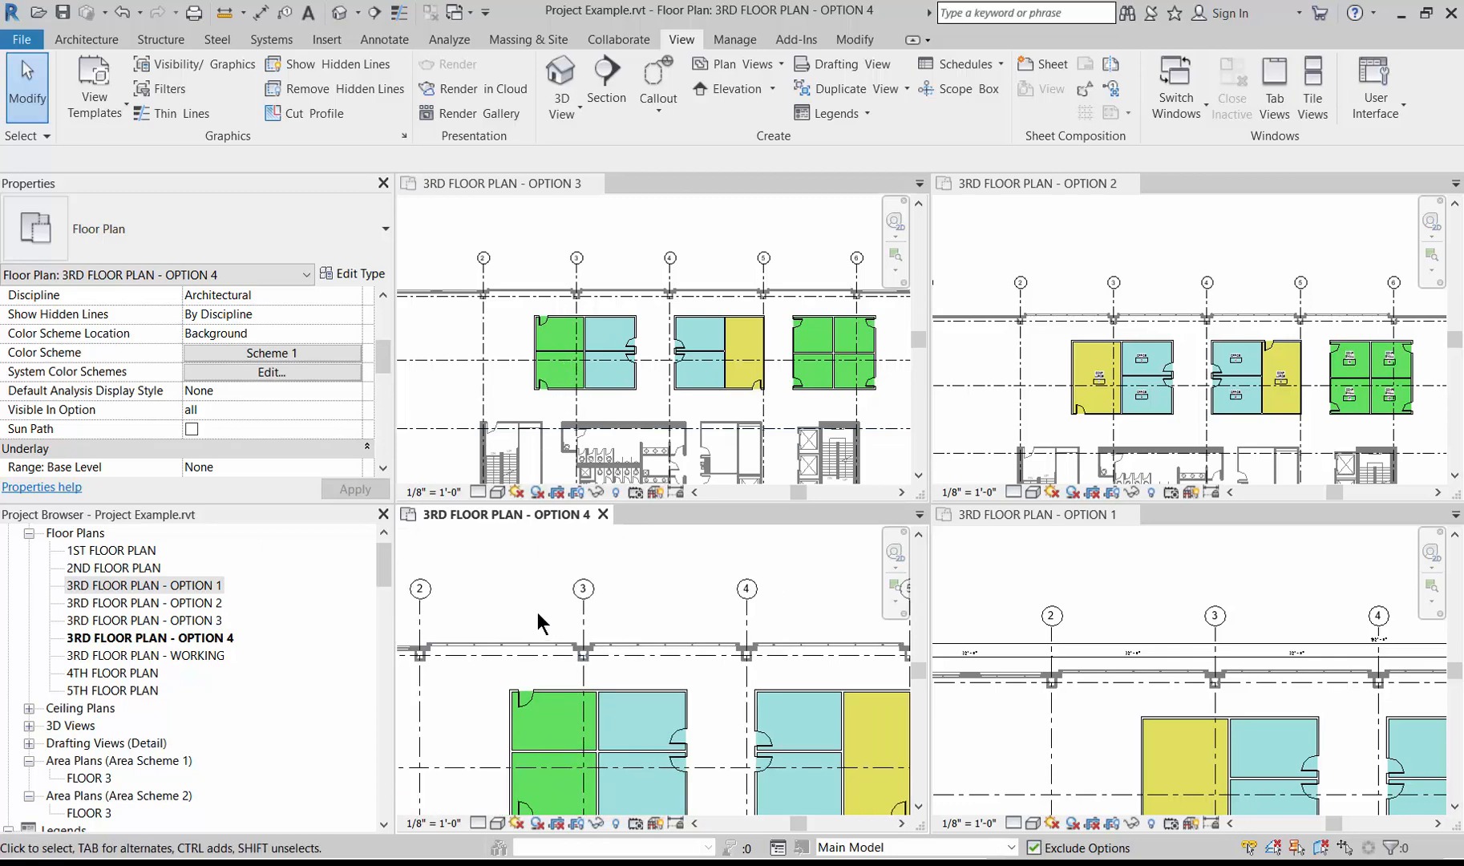
pyautogui.click(1251, 603)
pyautogui.scroll(-3, 1146, 616)
pyautogui.scroll(-2, 1138, 614)
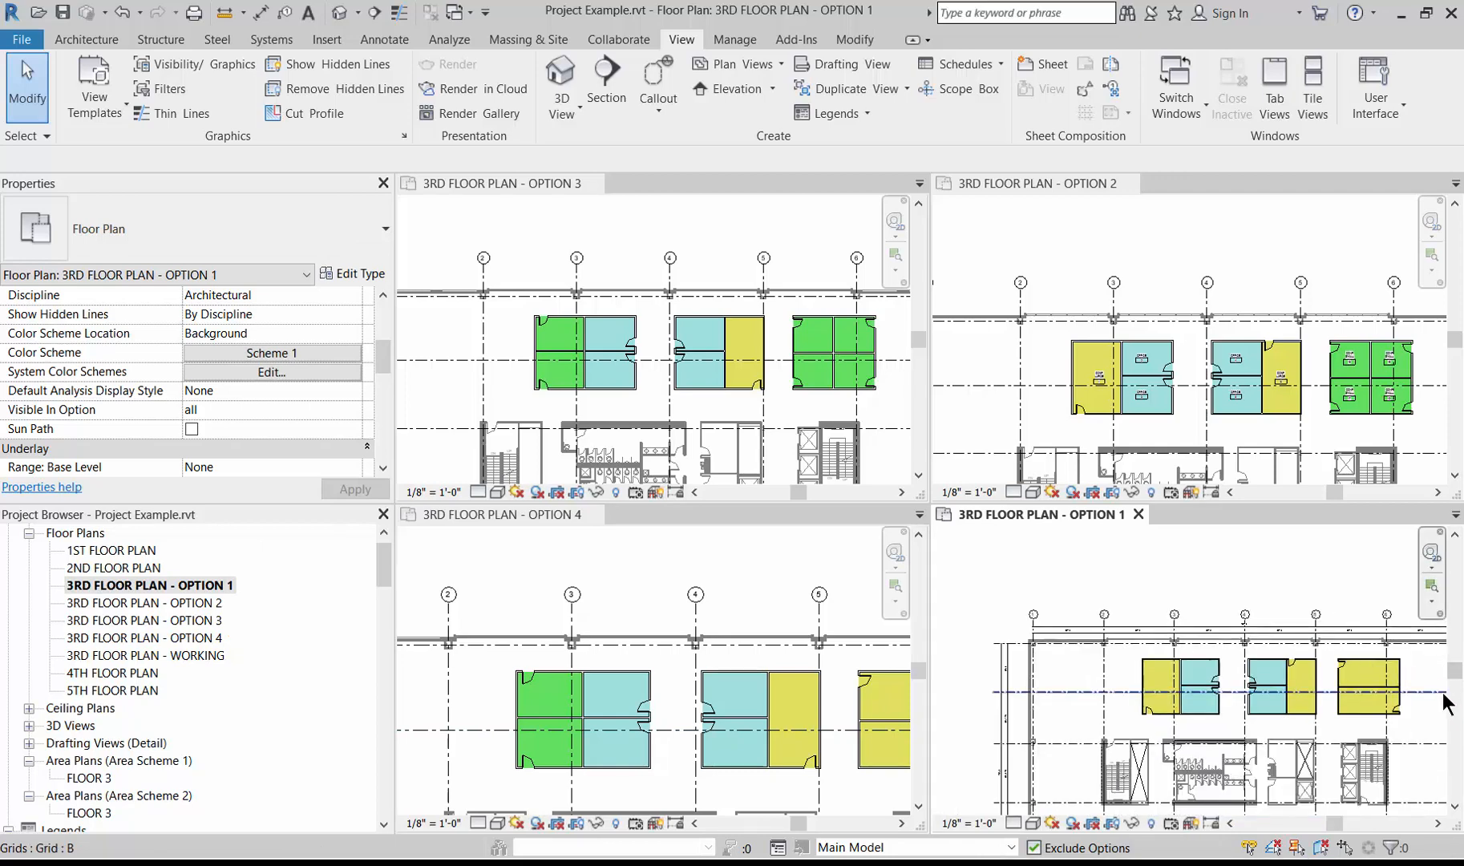
pyautogui.scroll(1, 1449, 704)
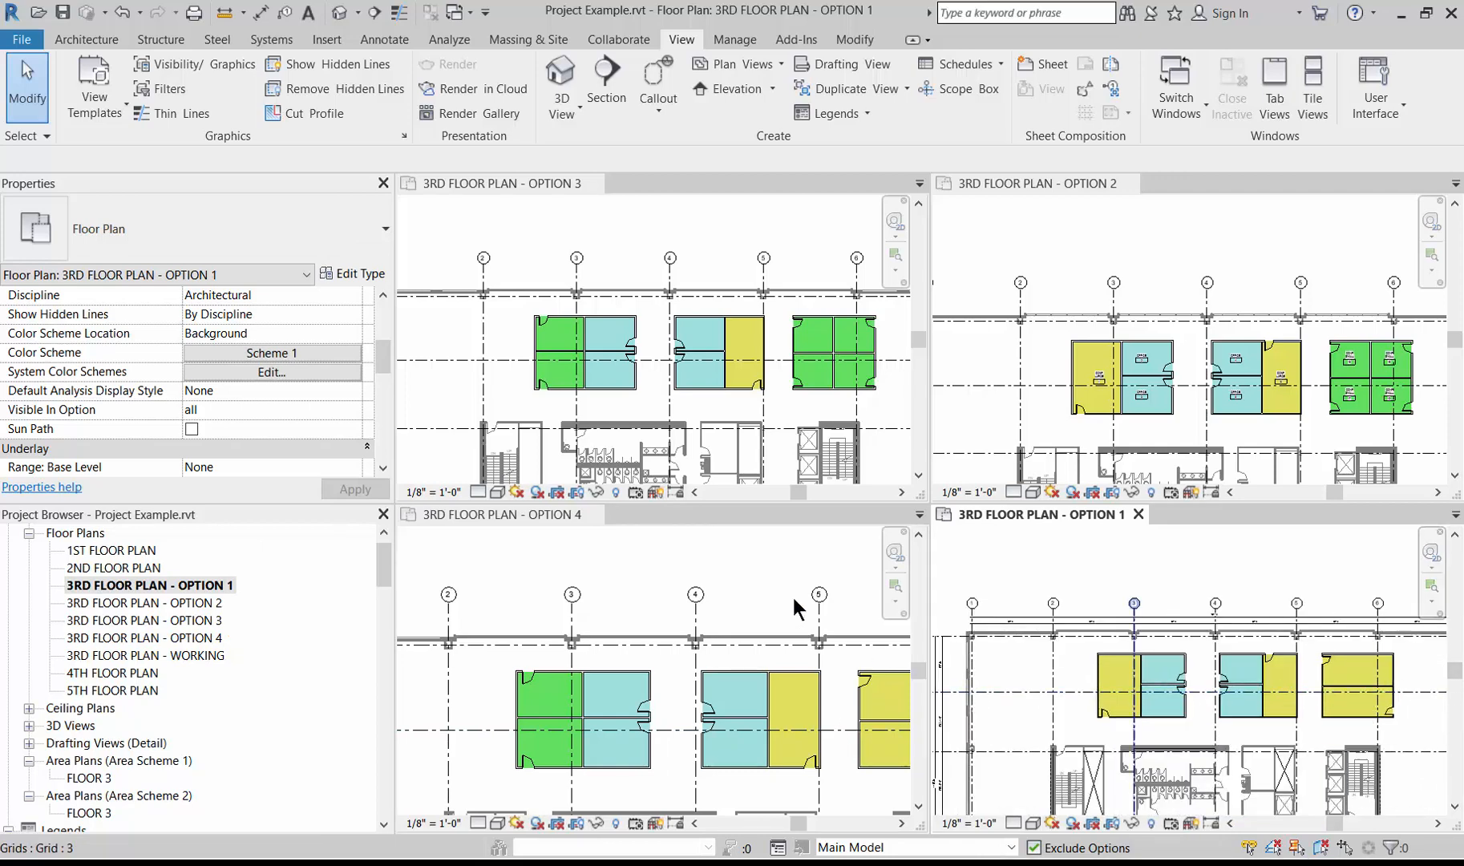
pyautogui.click(693, 592)
pyautogui.scroll(-2, 670, 593)
pyautogui.scroll(-1, 666, 592)
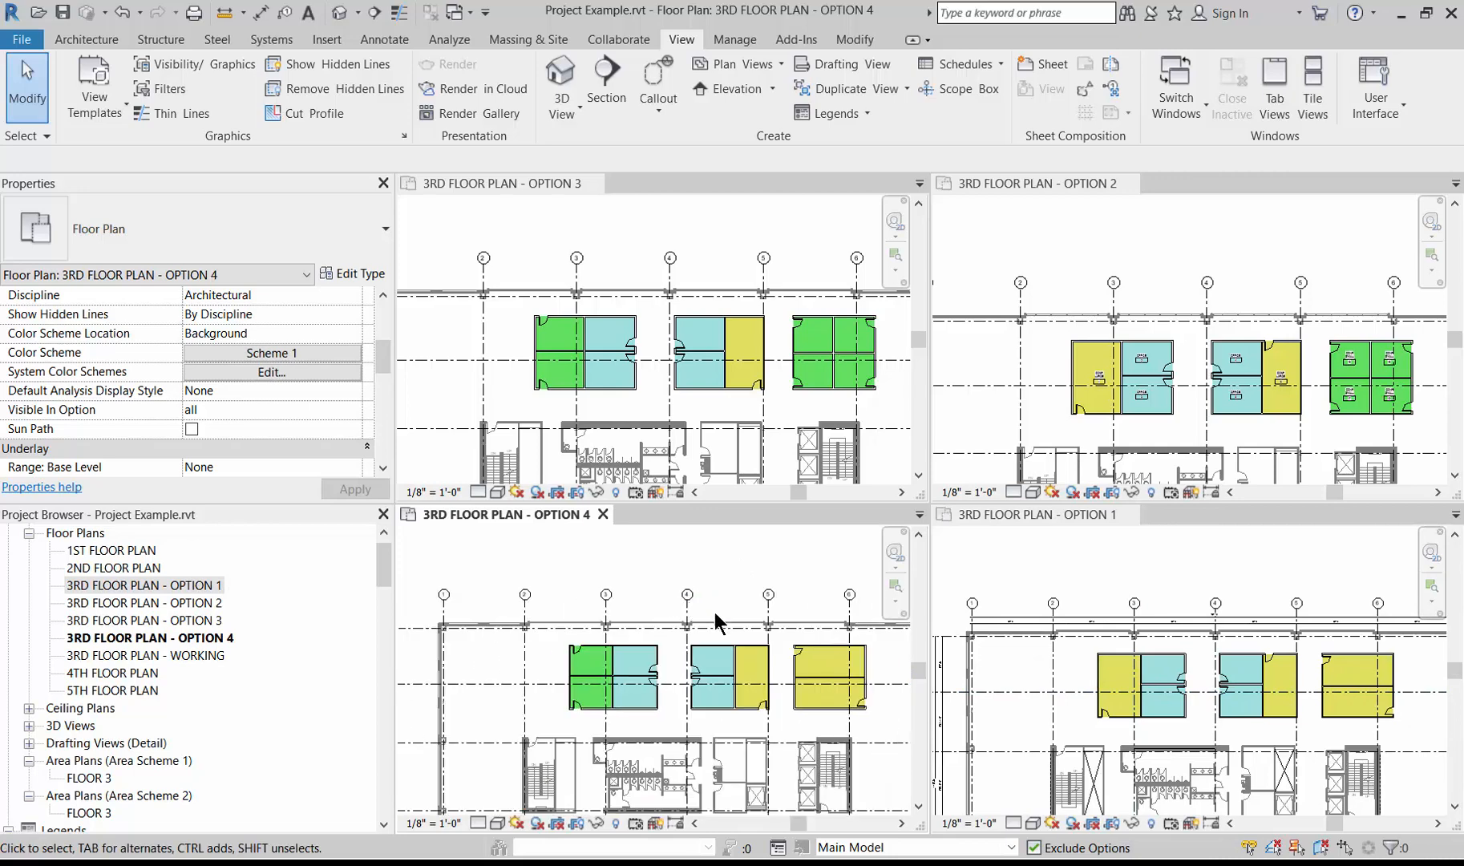
pyautogui.scroll(2, 891, 737)
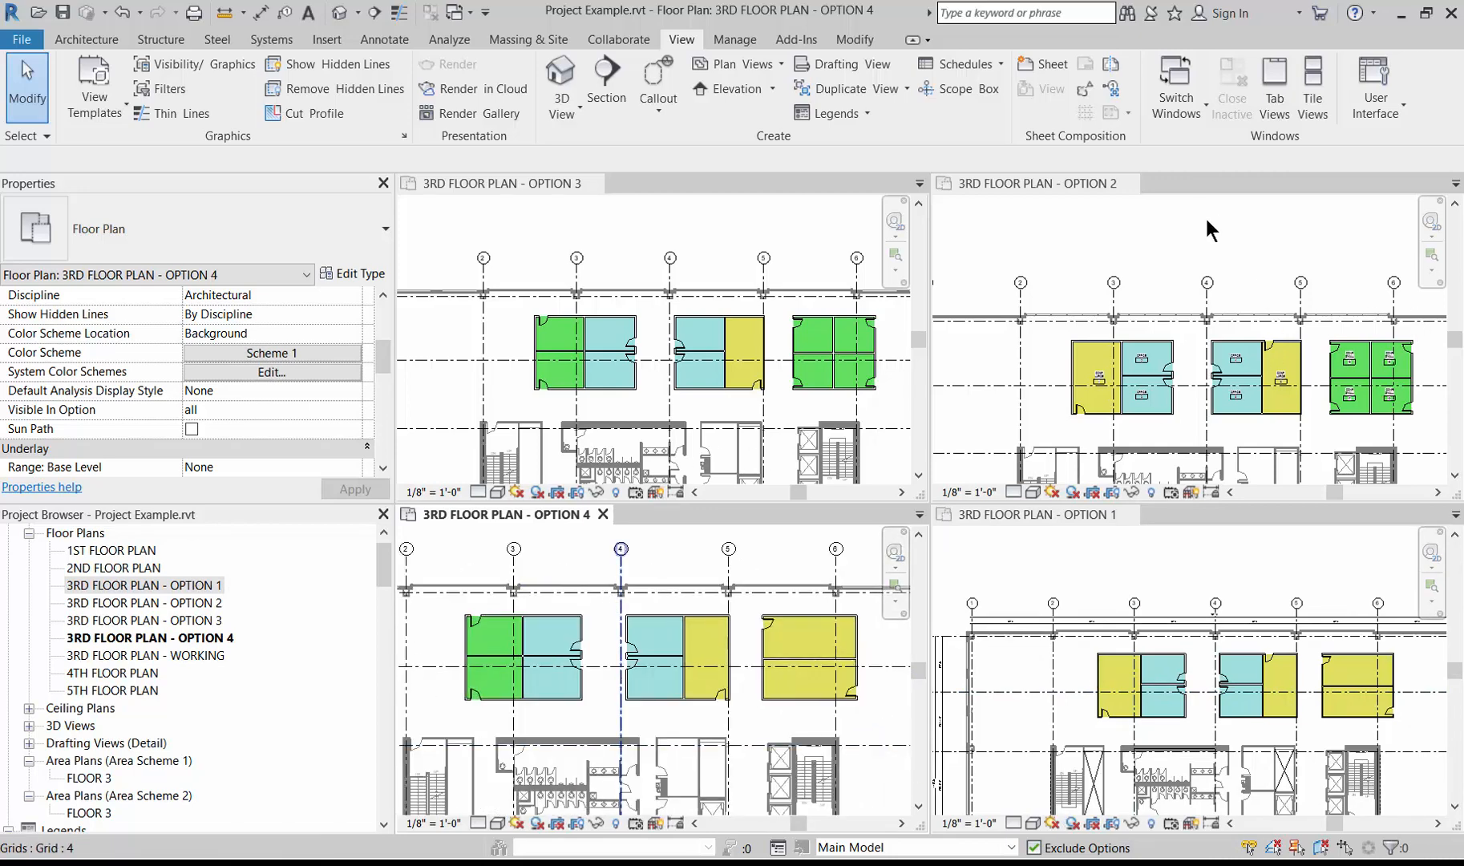
# Return the windows to tabbed views with 3RD FLOOR PLAN - OPTION 2 active and delete all room tags visible in that view
pyautogui.click(1167, 222)
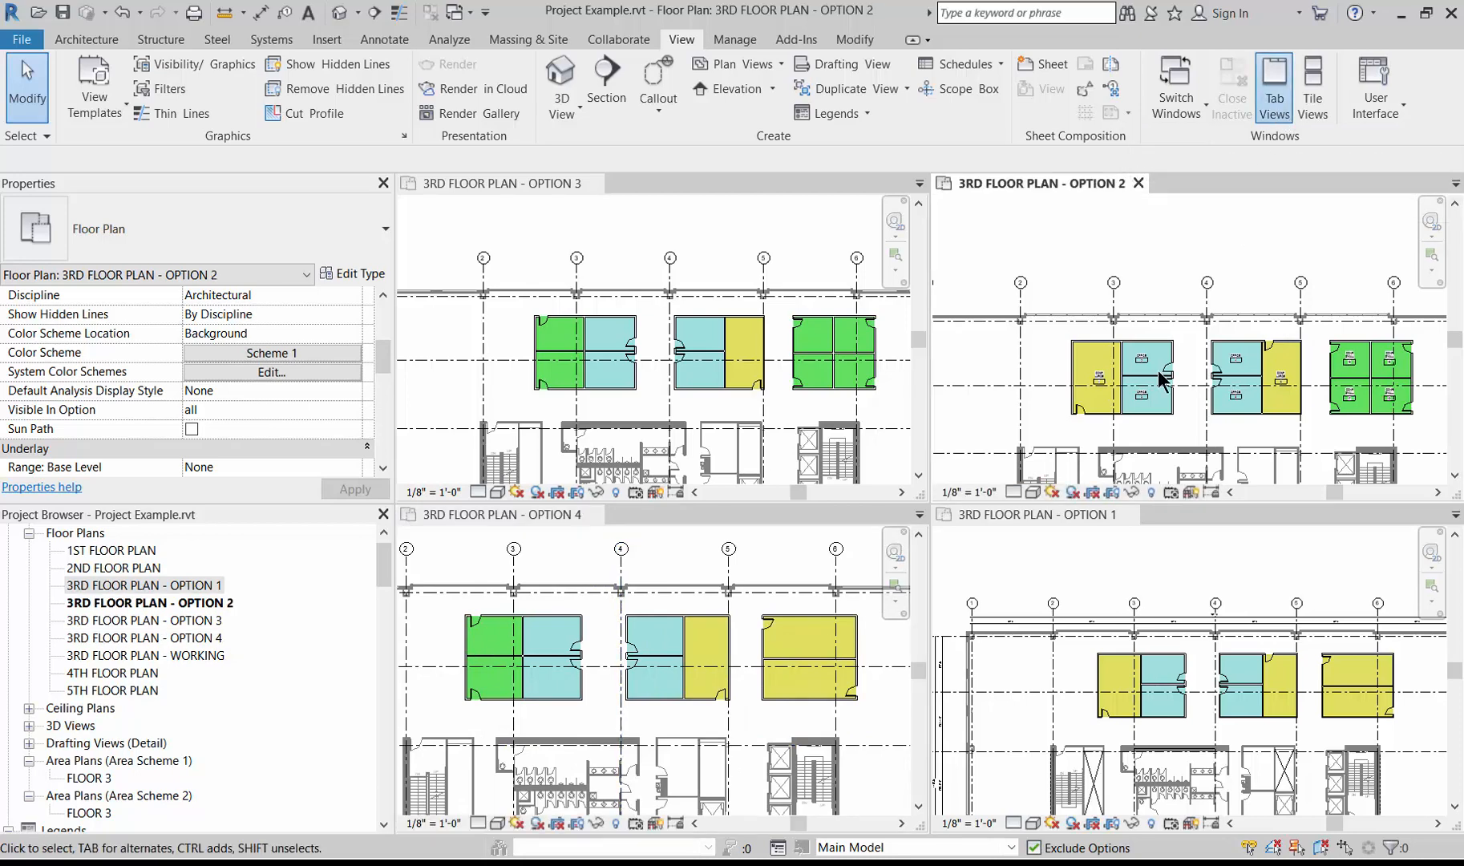
pyautogui.click(1275, 90)
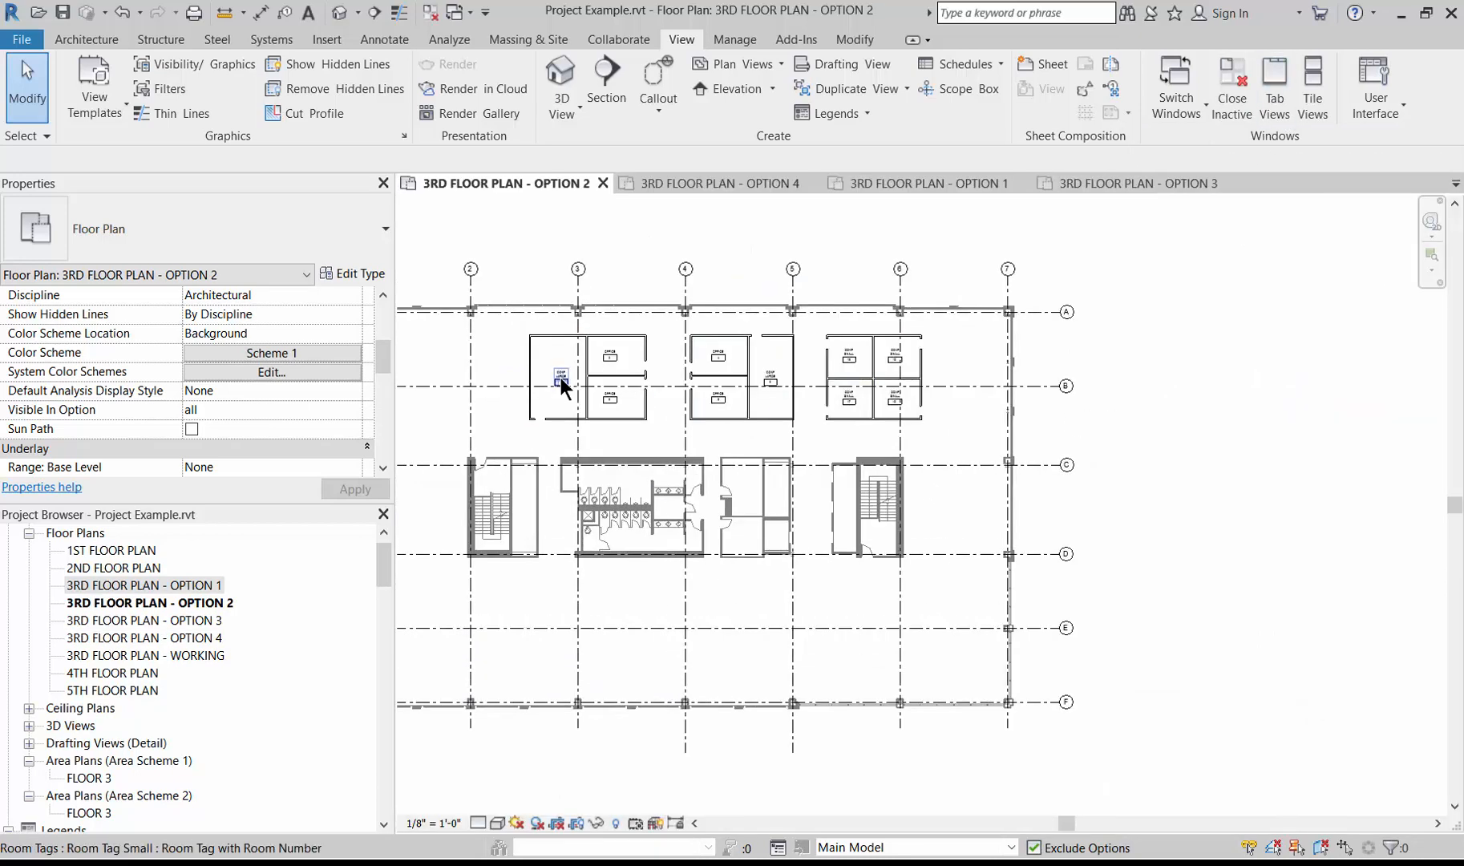
pyautogui.scroll(5, 562, 377)
pyautogui.scroll(-3, 801, 490)
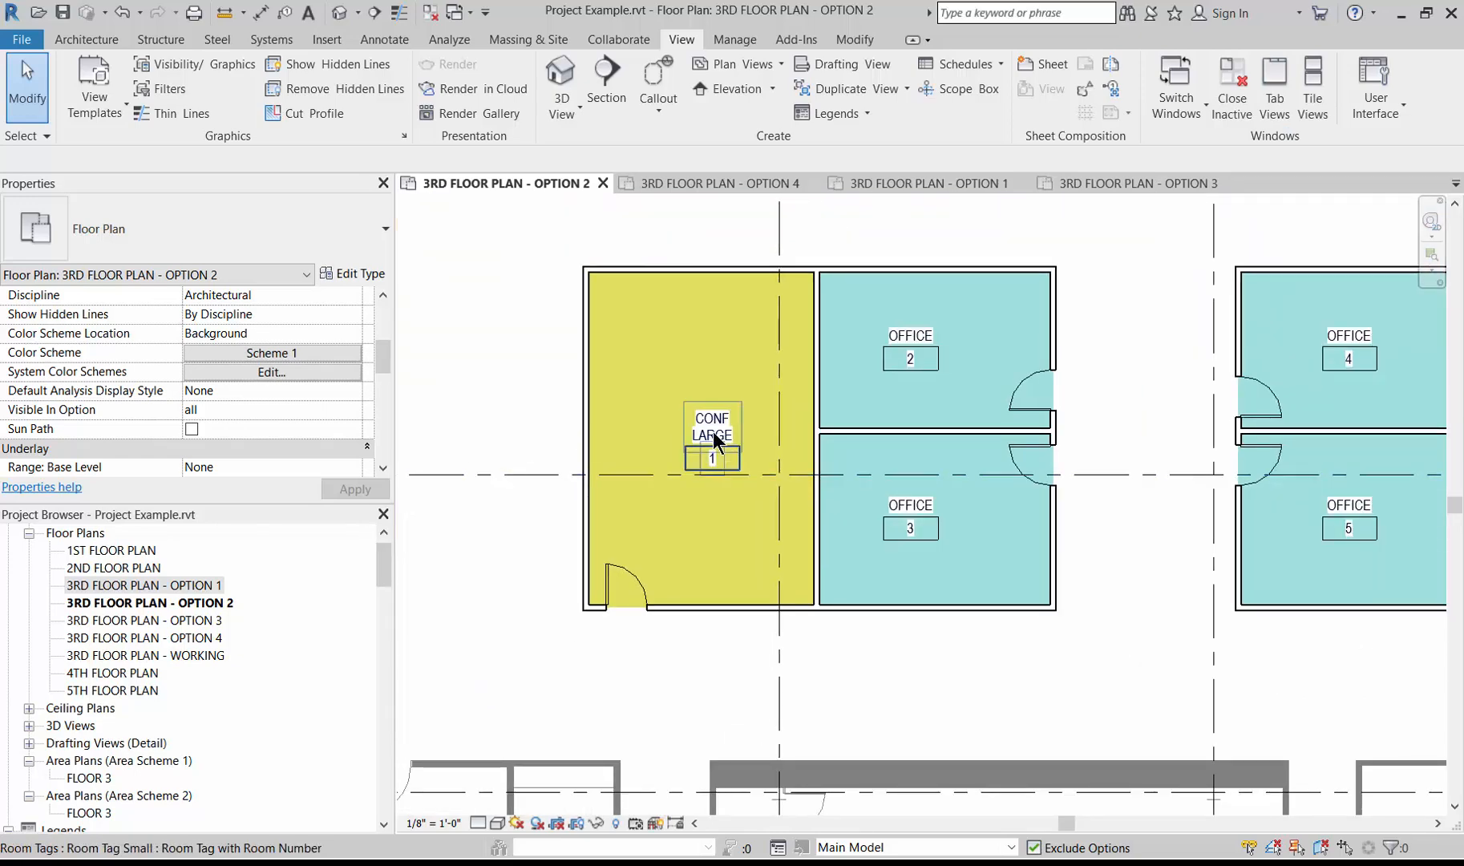
pyautogui.click(711, 429)
pyautogui.rightClick(711, 430)
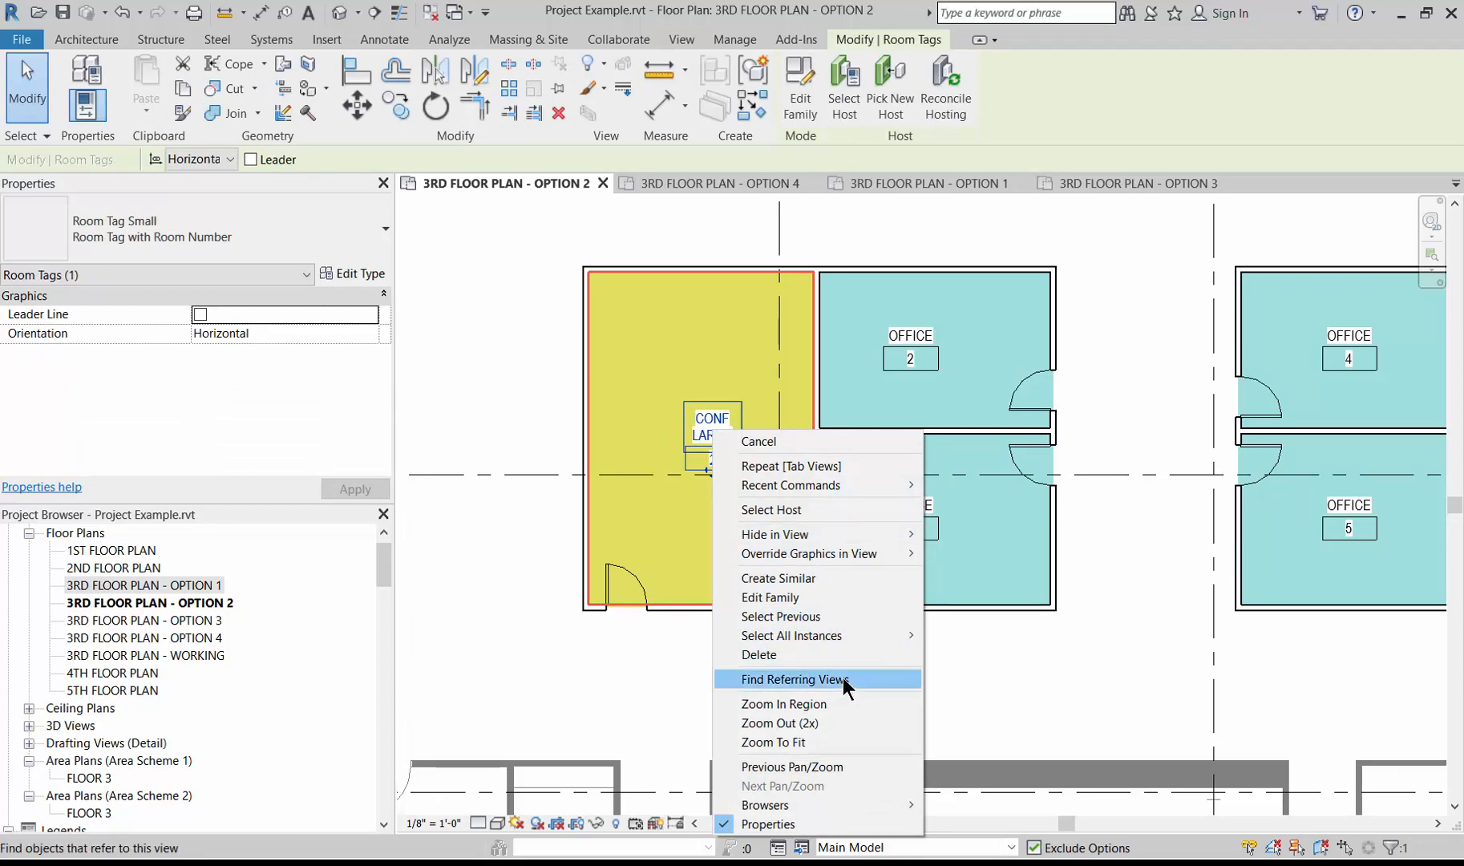
pyautogui.moveTo(845, 640)
pyautogui.click(951, 630)
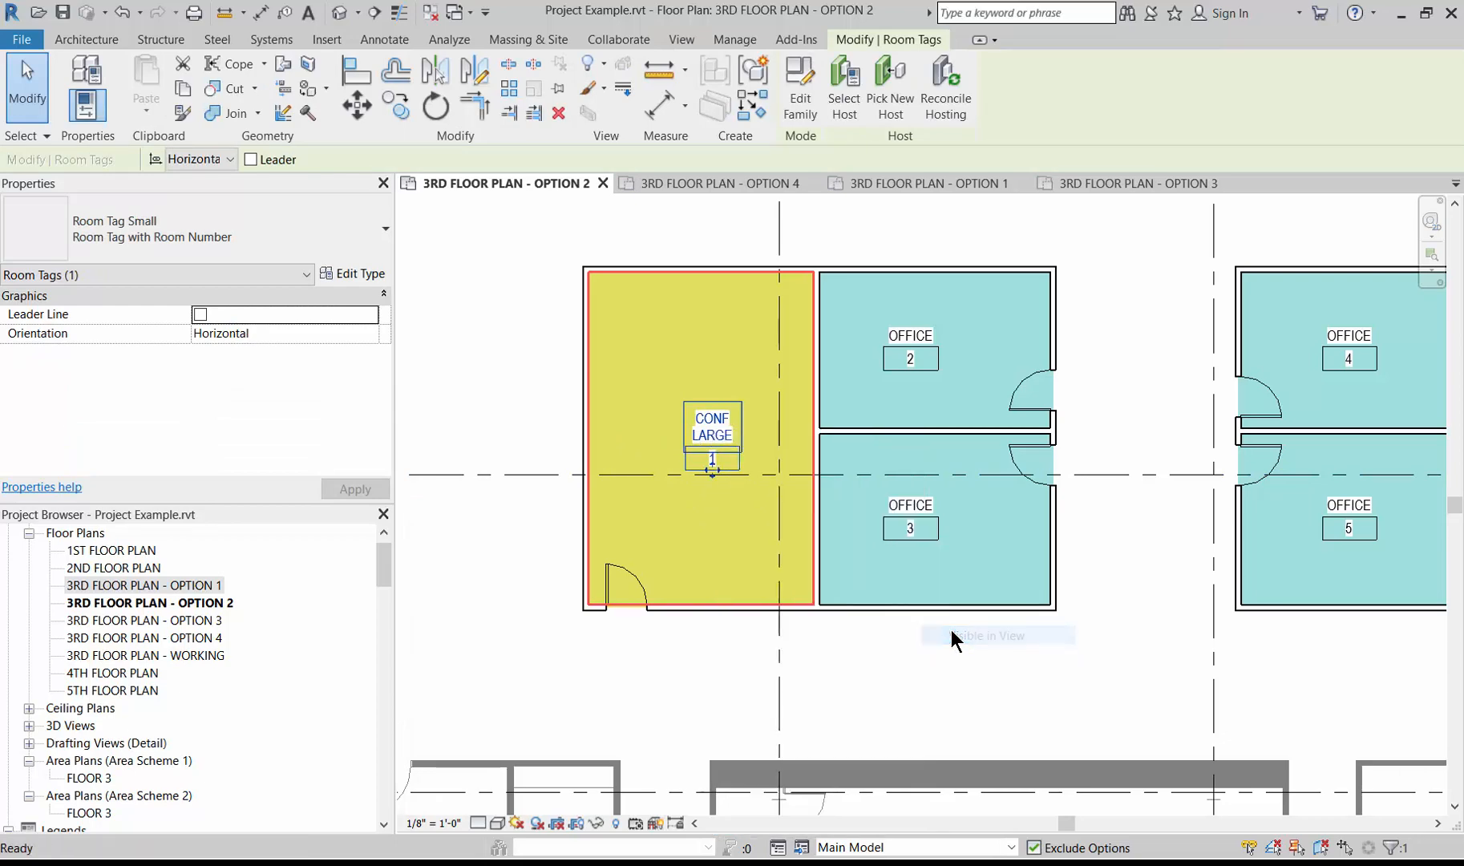
pyautogui.press('Delete')
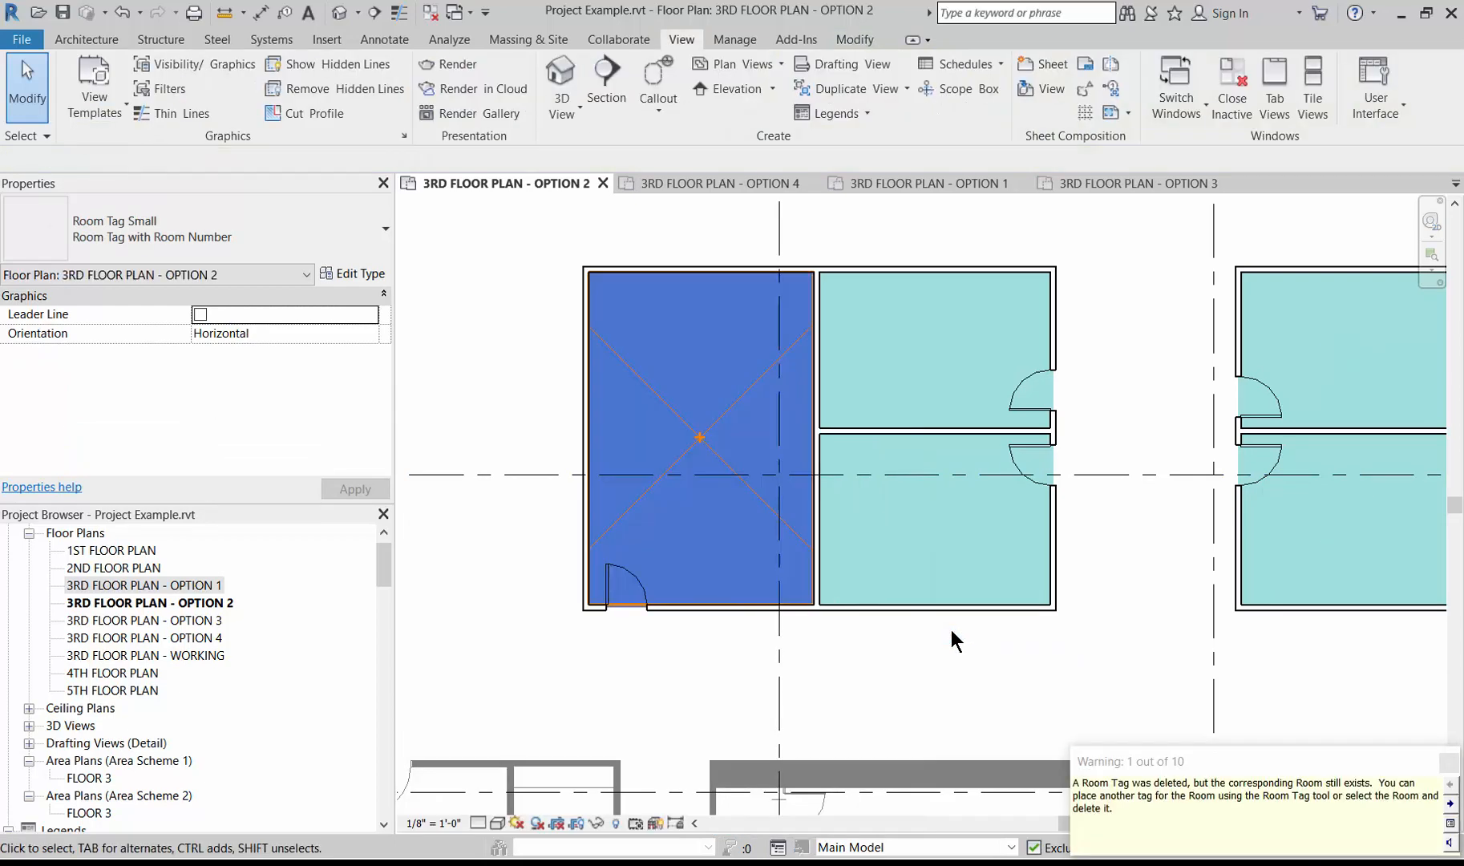
pyautogui.click(914, 696)
# Place a color fill legend beside the four small conference rooms, between grids 6 and 7 just below grid B
pyautogui.scroll(-3, 461, 486)
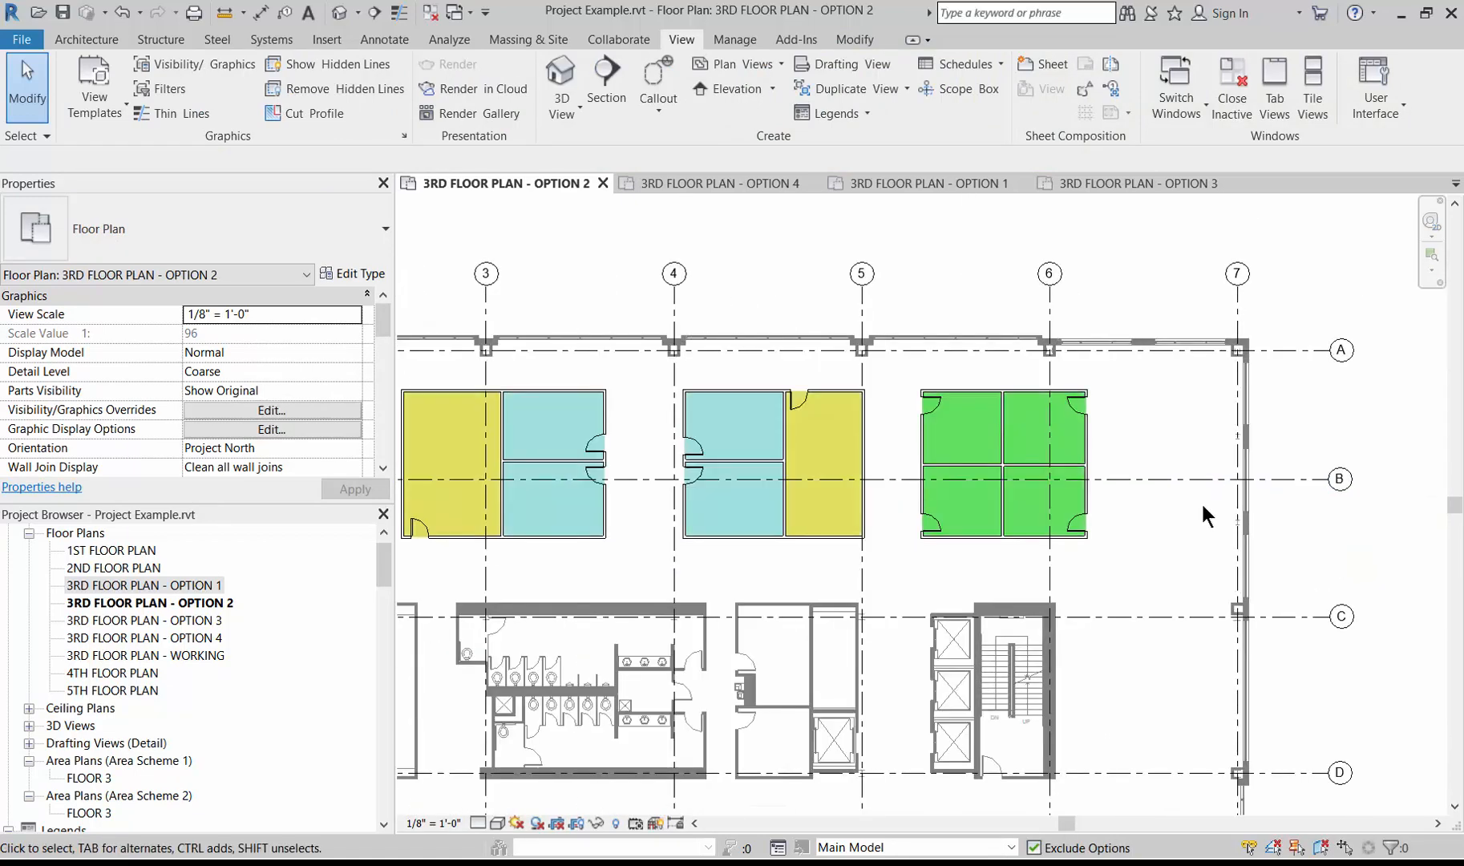
pyautogui.scroll(1, 1203, 507)
pyautogui.click(393, 38)
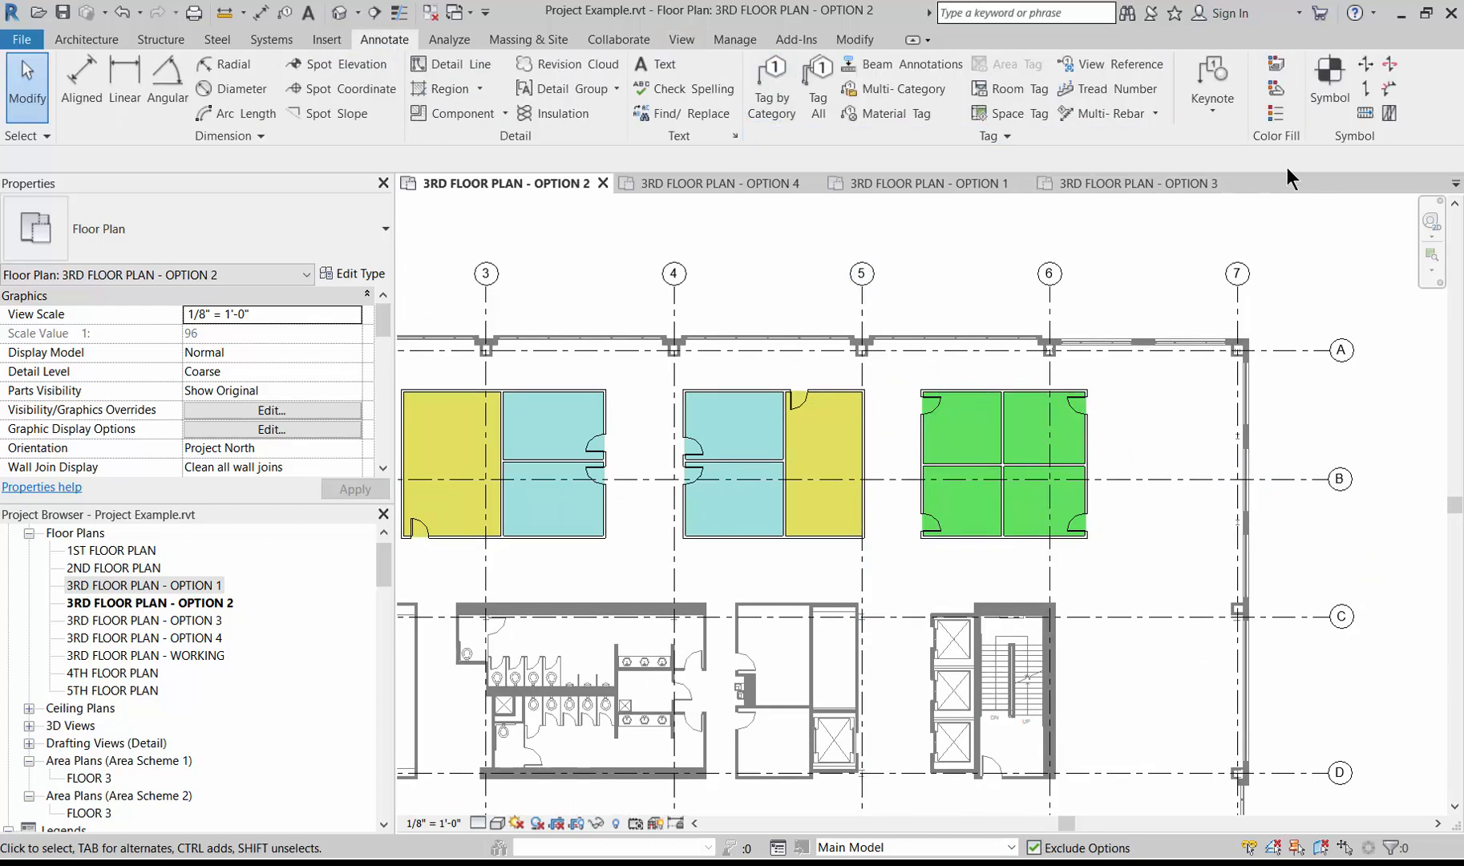
pyautogui.click(1277, 120)
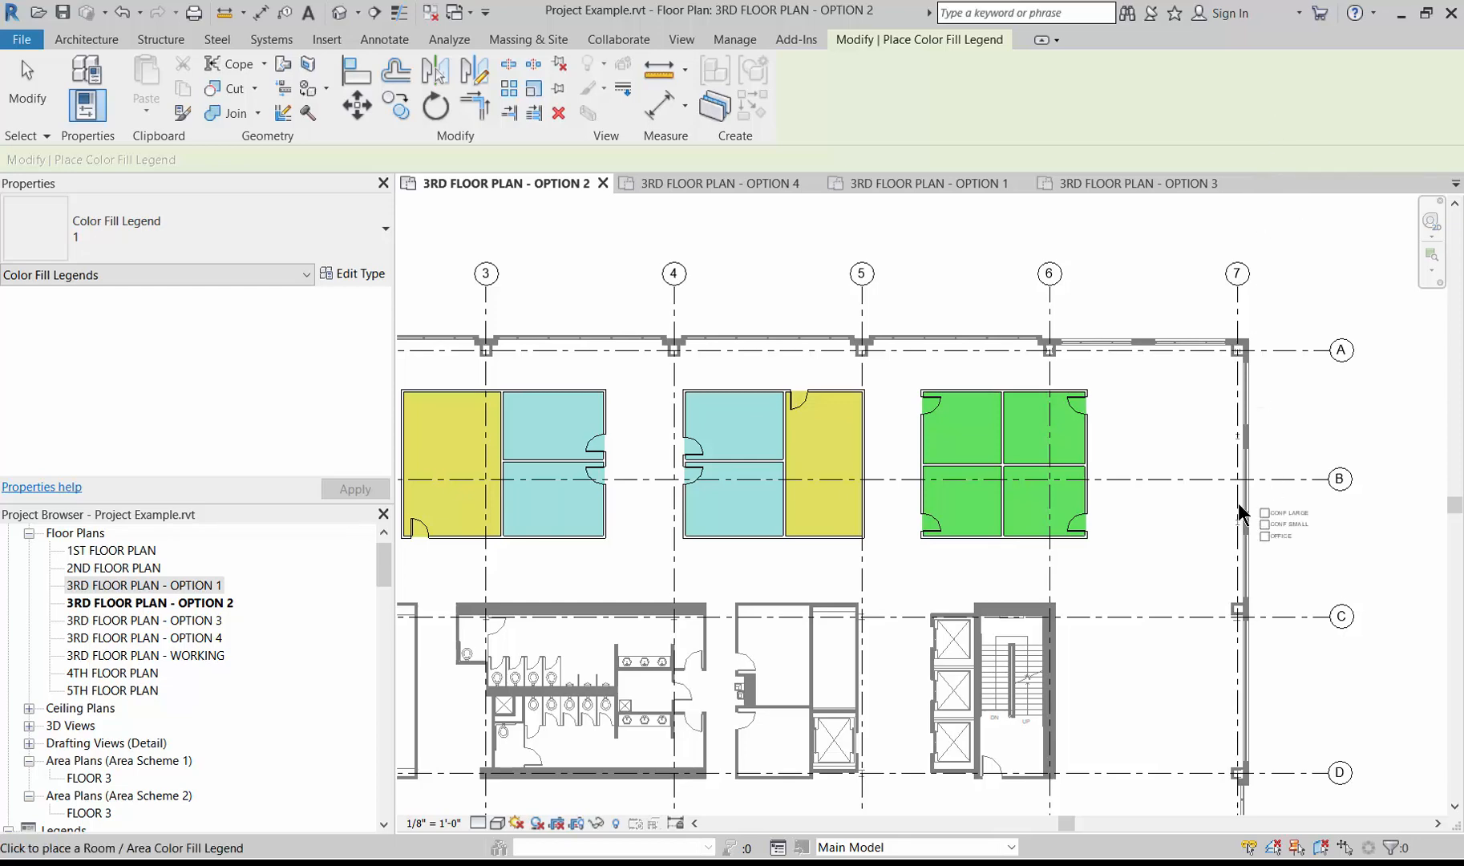
pyautogui.click(1141, 499)
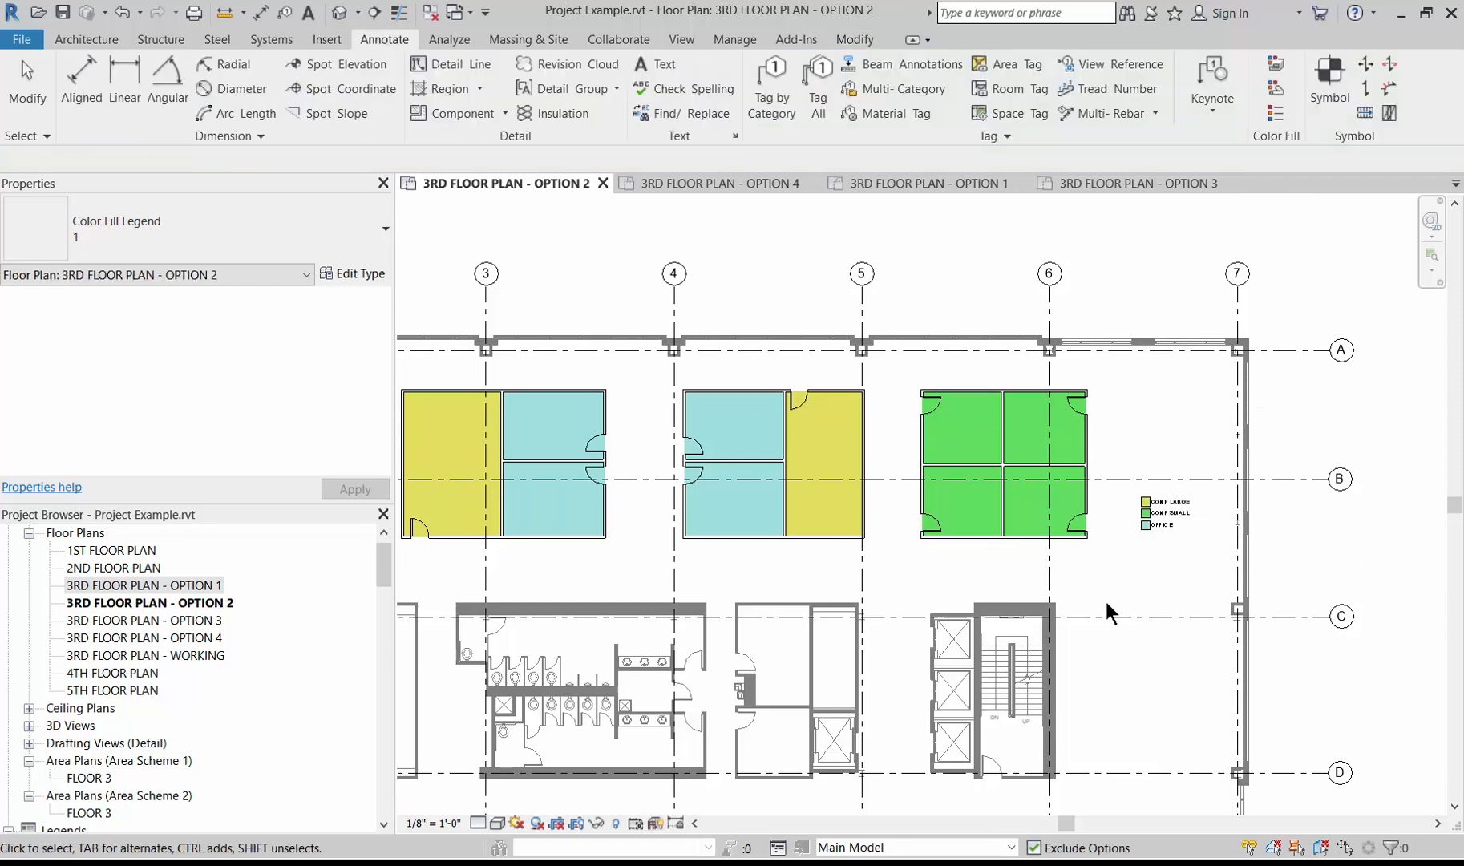
pyautogui.scroll(3, 1190, 542)
pyautogui.scroll(-3, 1206, 514)
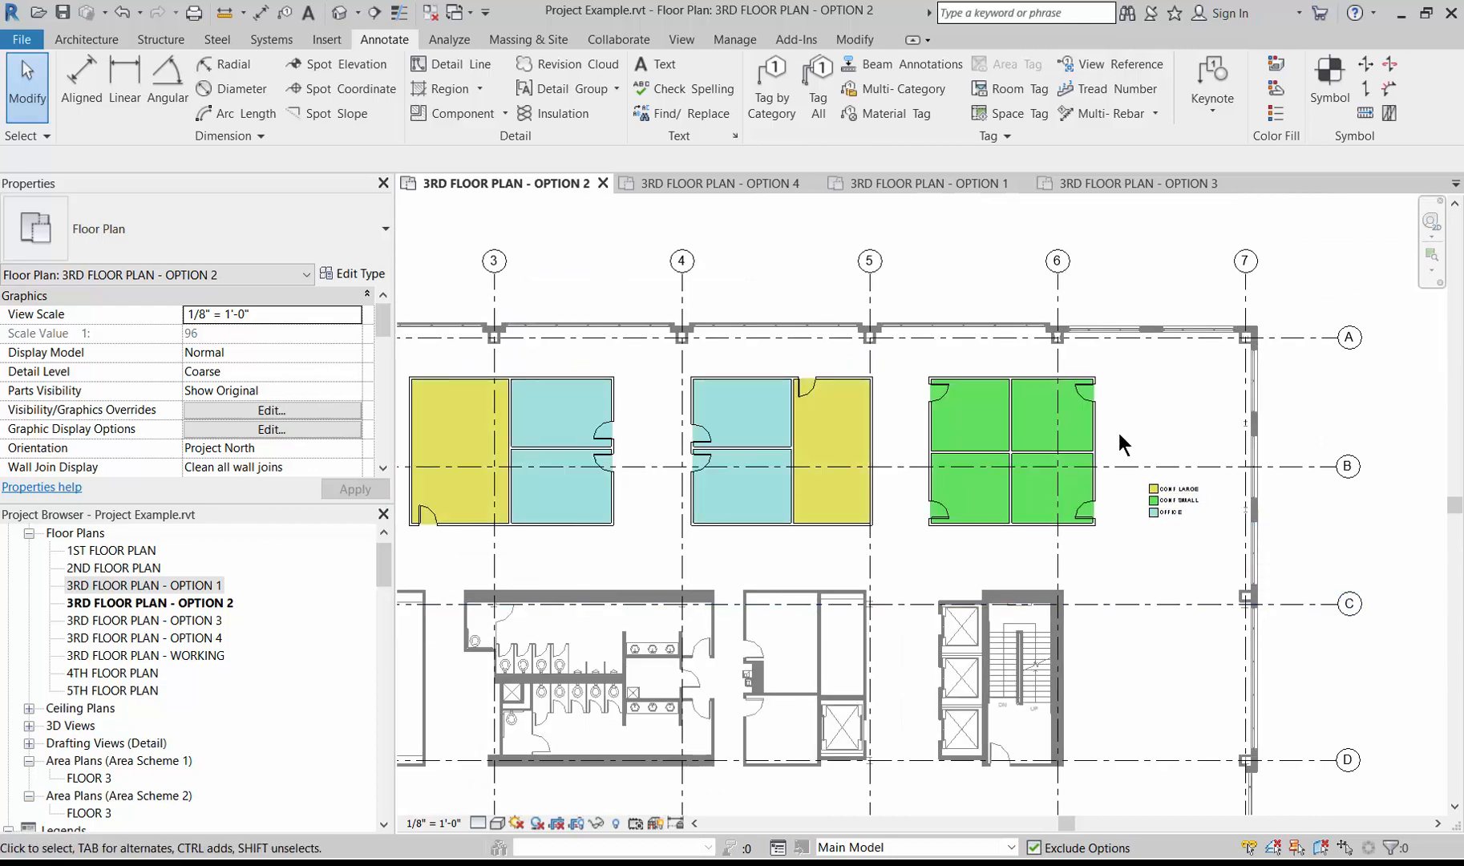
pyautogui.scroll(1, 509, 396)
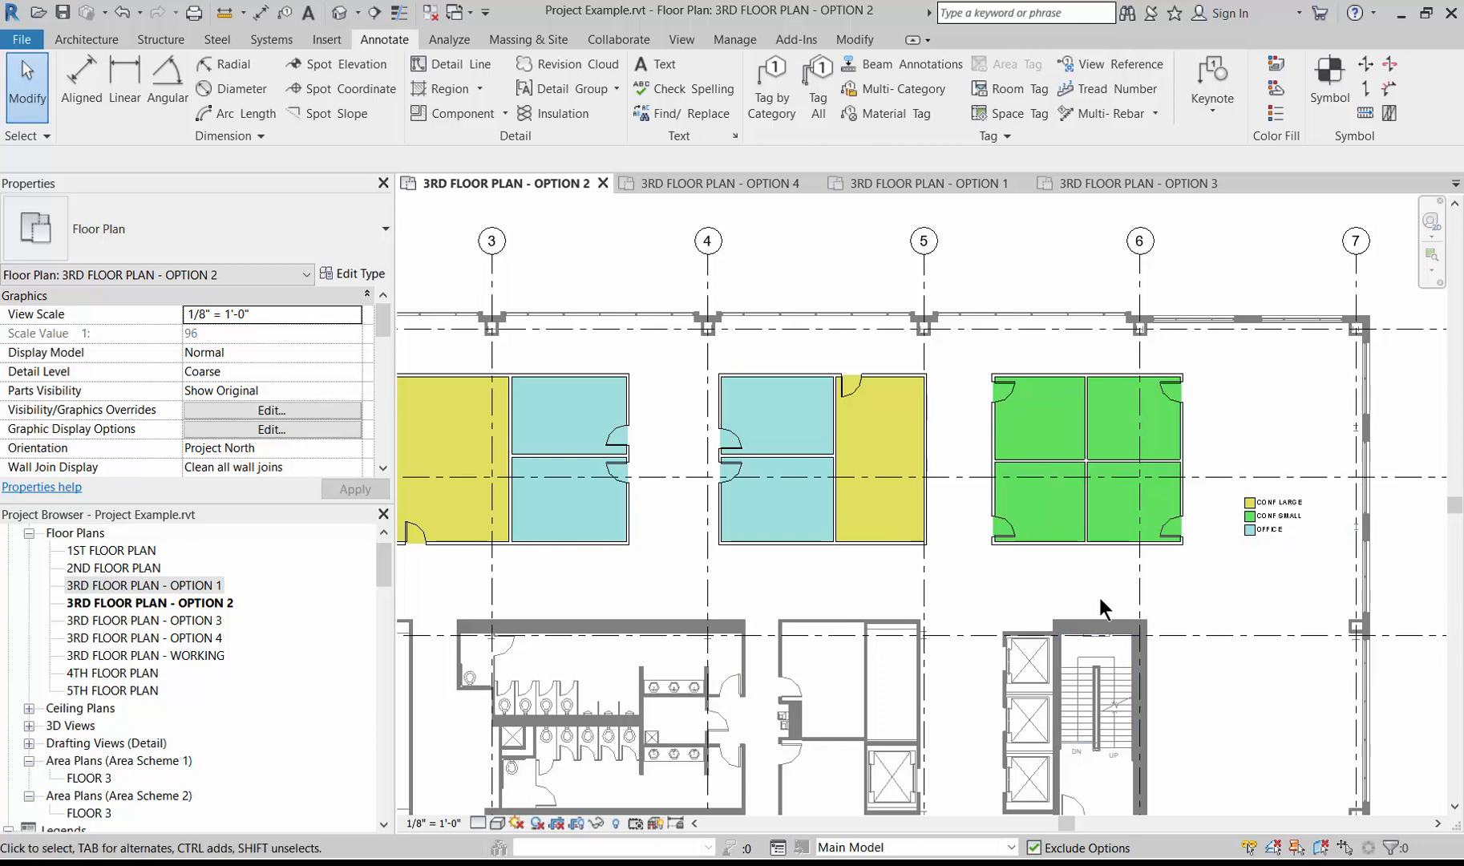
pyautogui.scroll(-2, 1092, 485)
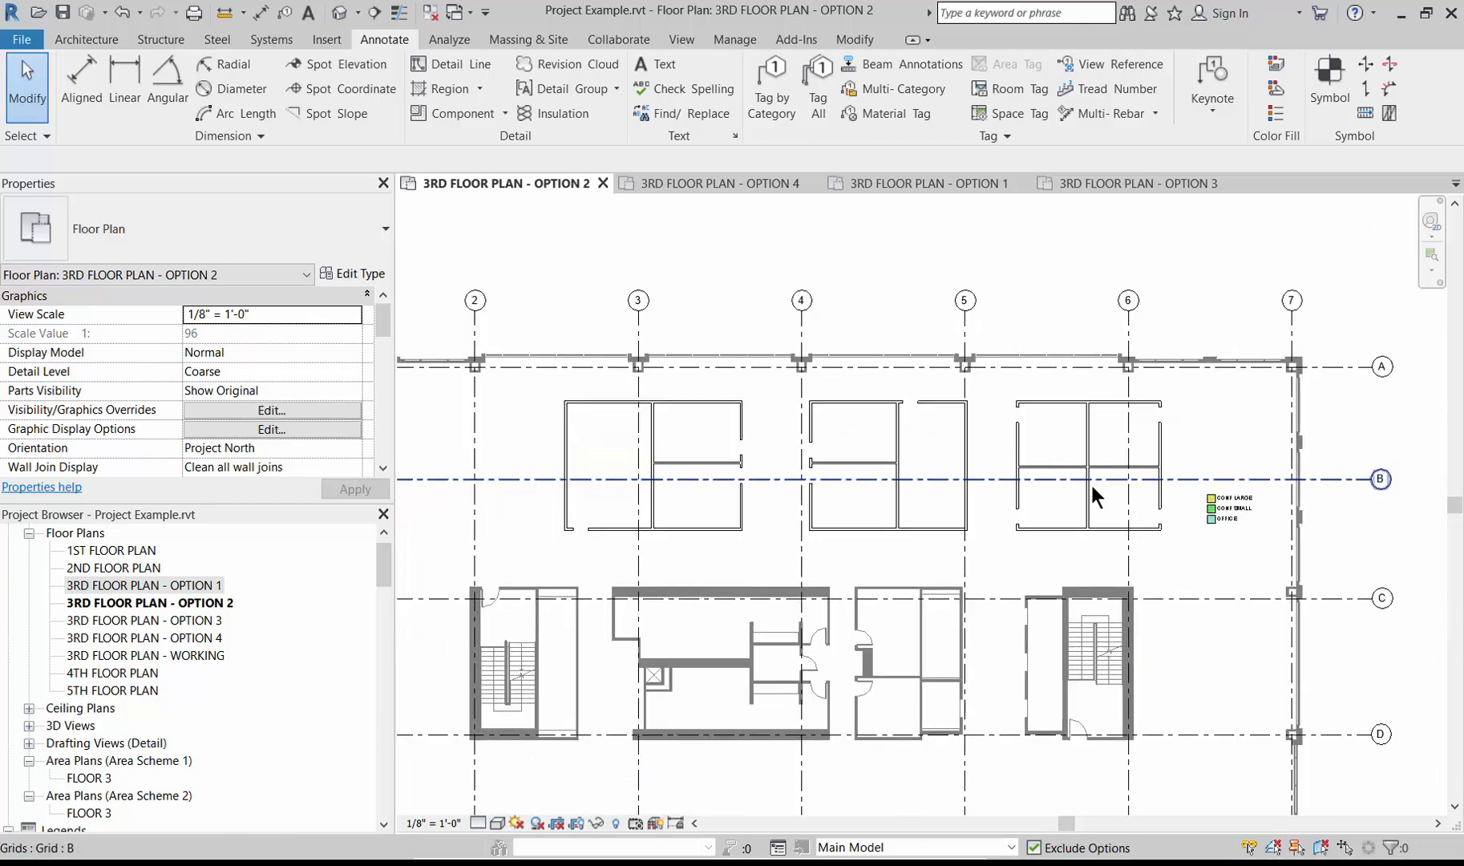
# Set the OPTION 2 view's phase to Existing to check its room colors and legend, and restore it to New Construction
pyautogui.moveTo(385, 316); pyautogui.dragTo(368, 447)
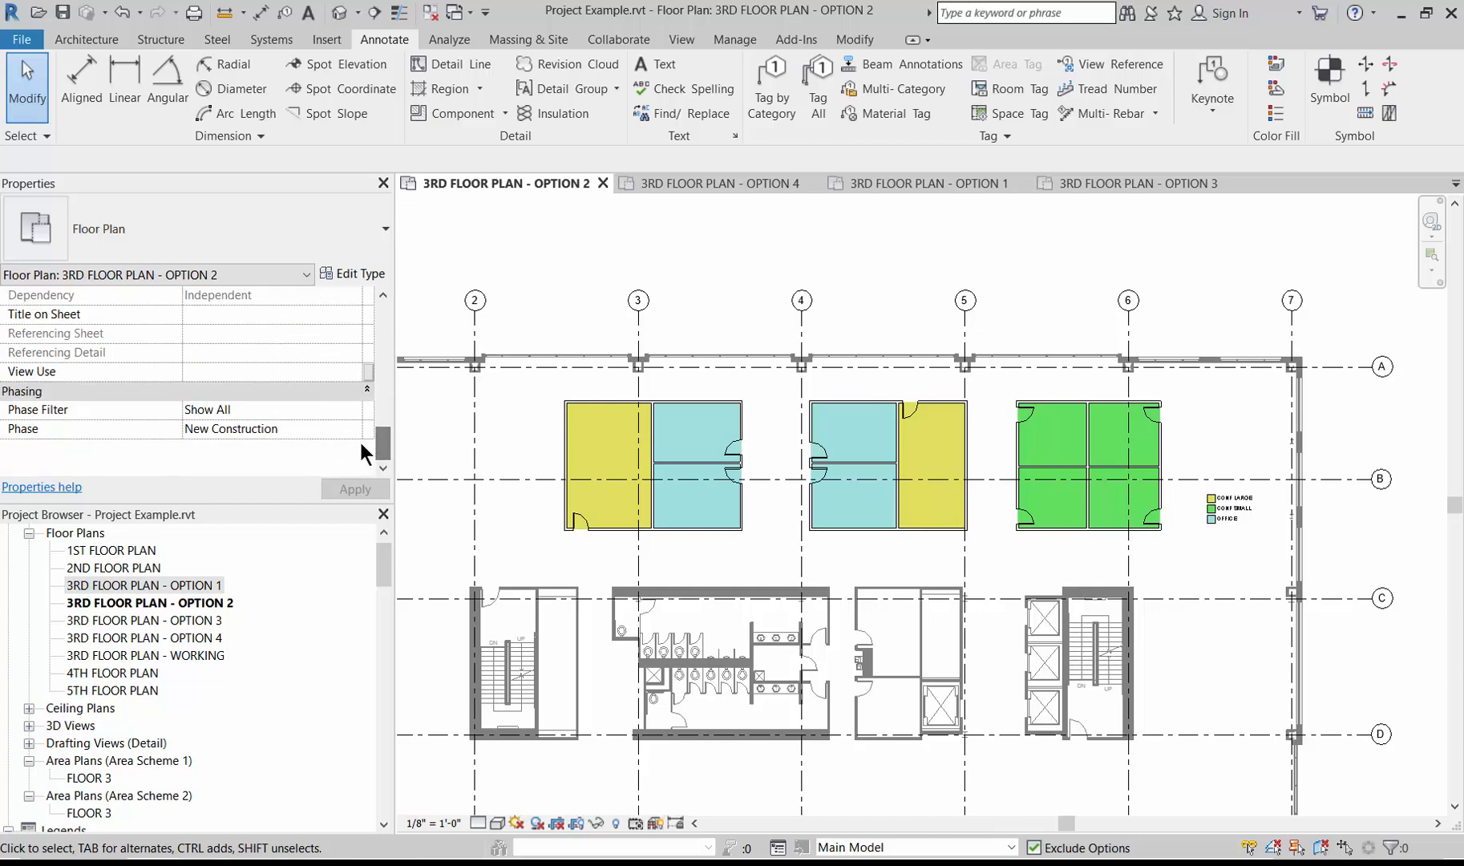
pyautogui.click(350, 429)
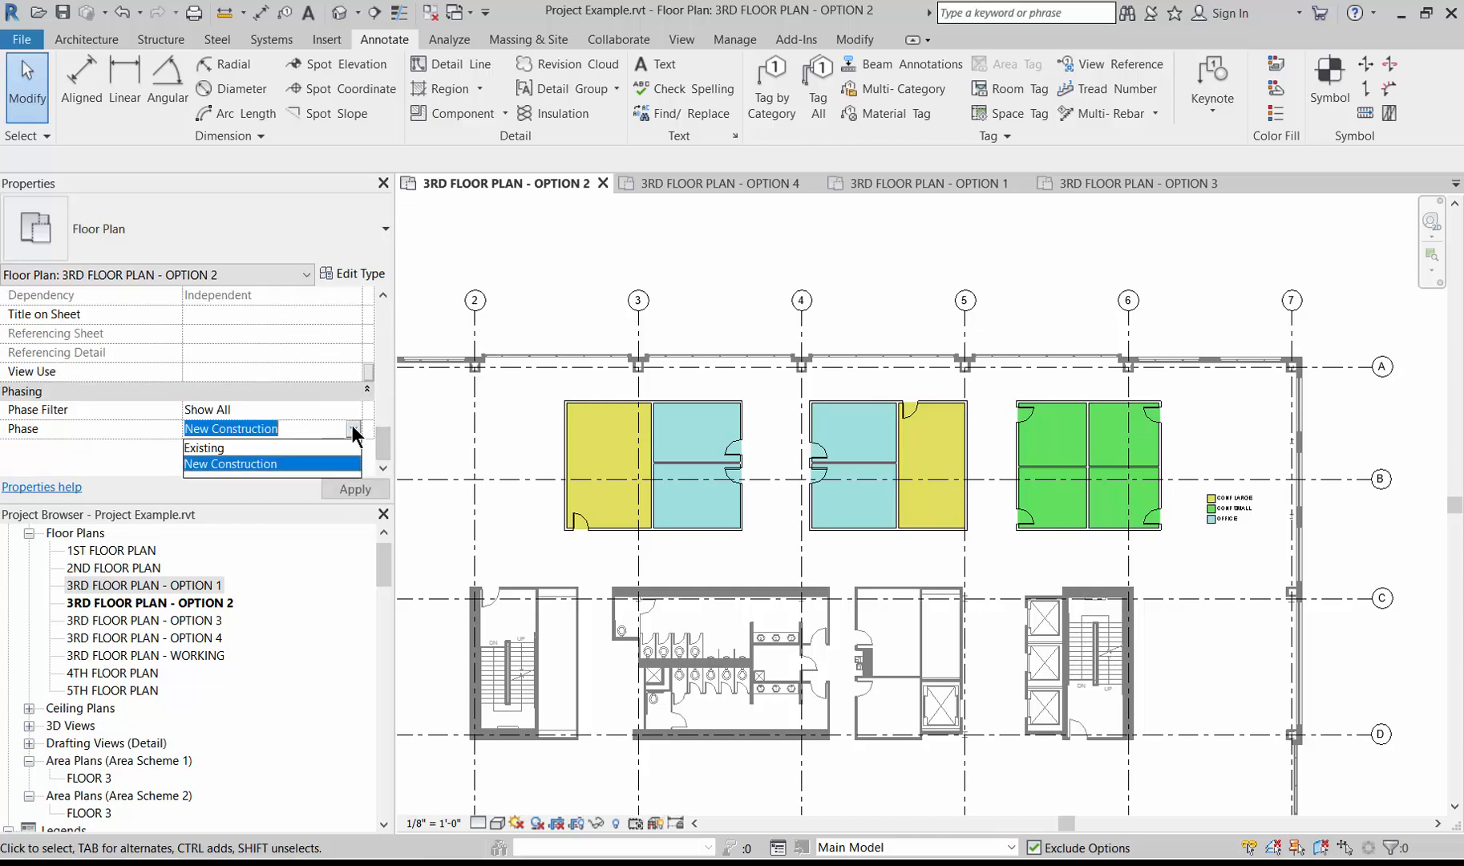
pyautogui.click(318, 447)
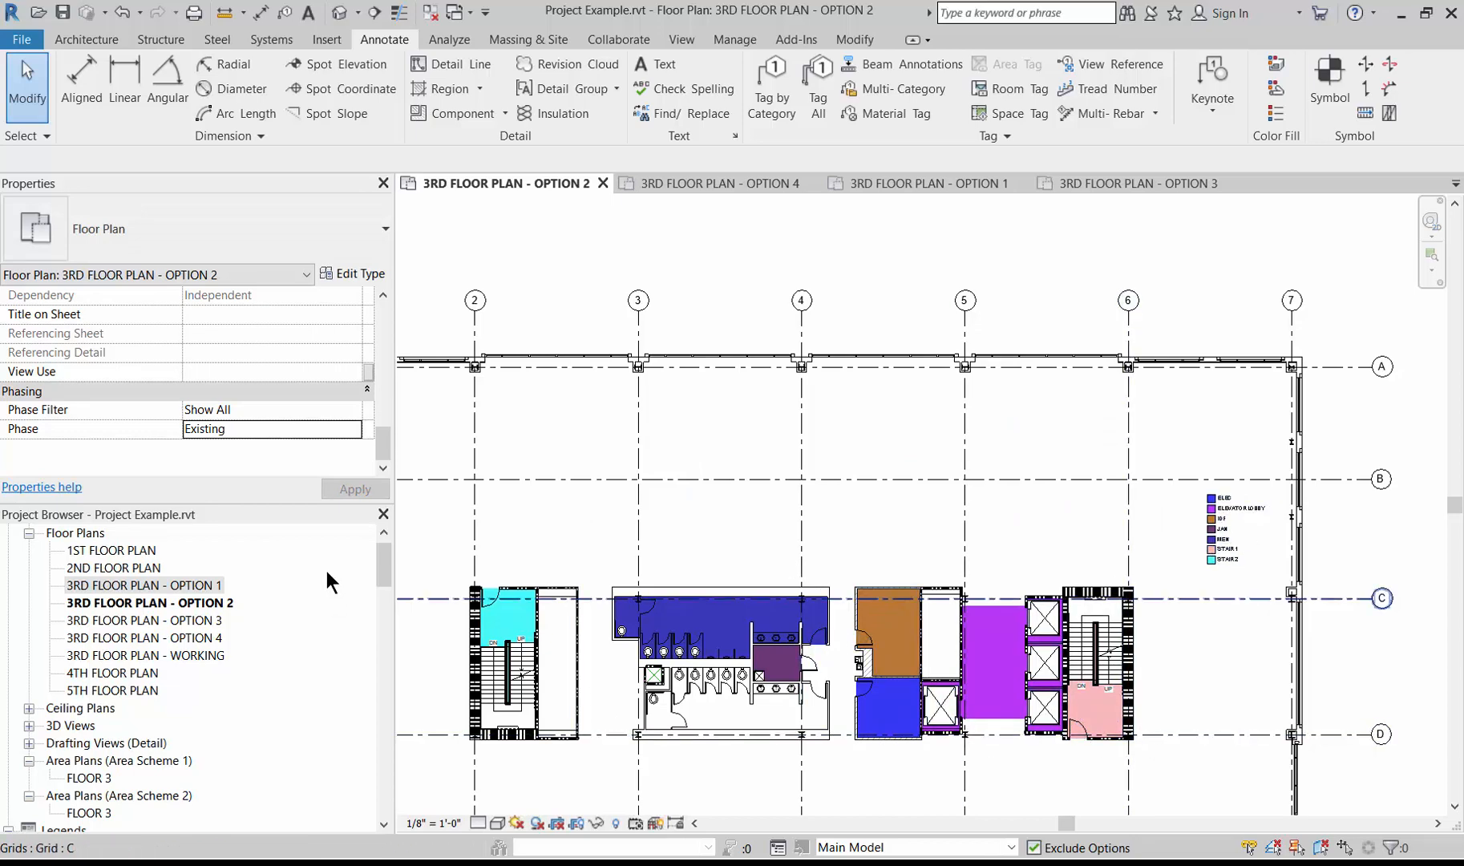
pyautogui.click(351, 429)
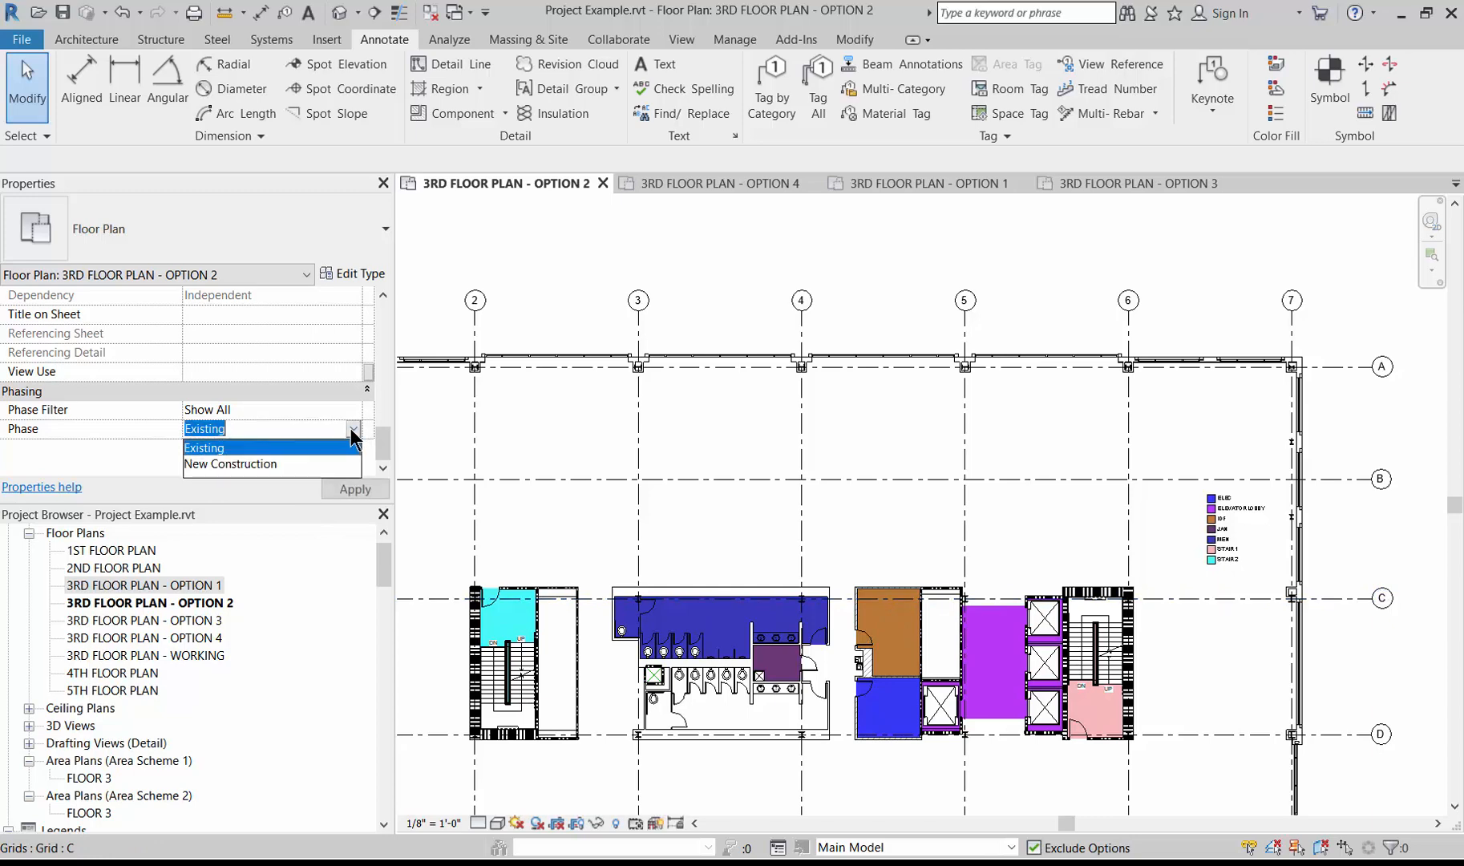
pyautogui.click(324, 462)
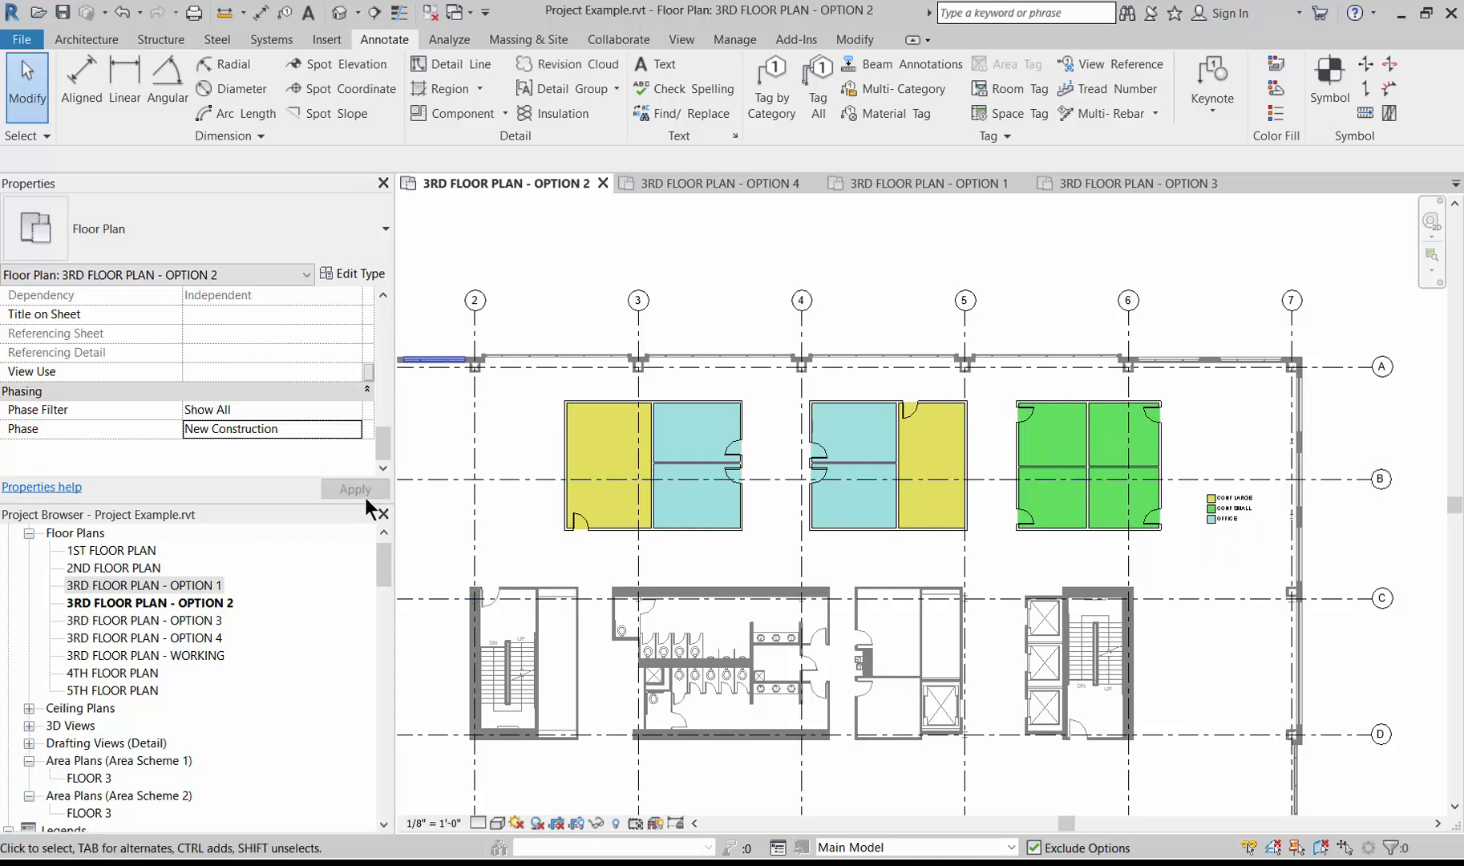
# Change the color scheme of the 3RD FLOOR PLAN - OPTION 2 view to Scheme 2 from the Rooms category
pyautogui.moveTo(382, 435); pyautogui.dragTo(365, 343)
pyautogui.click(325, 410)
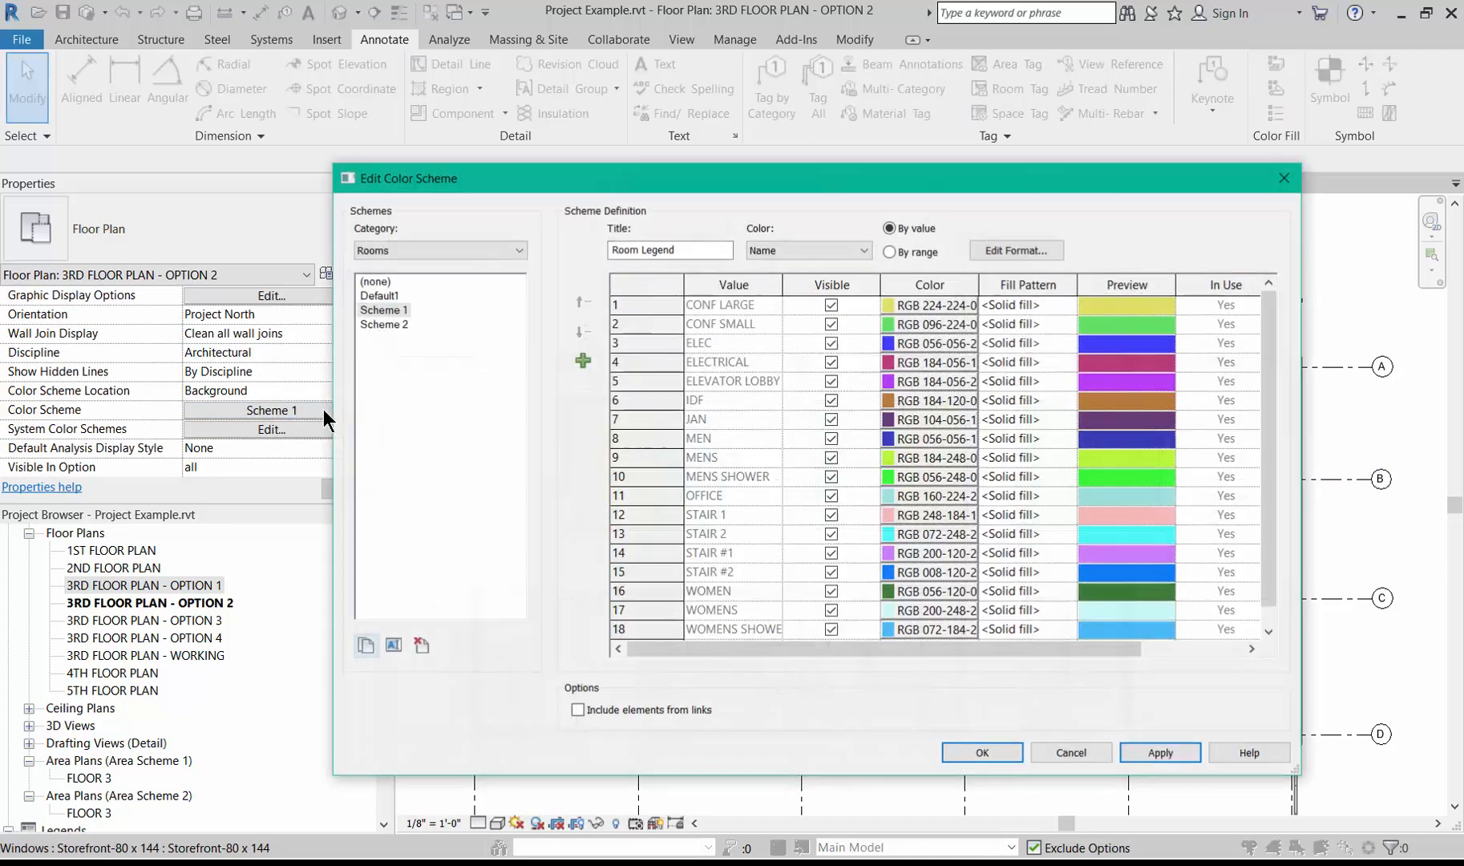
pyautogui.click(385, 326)
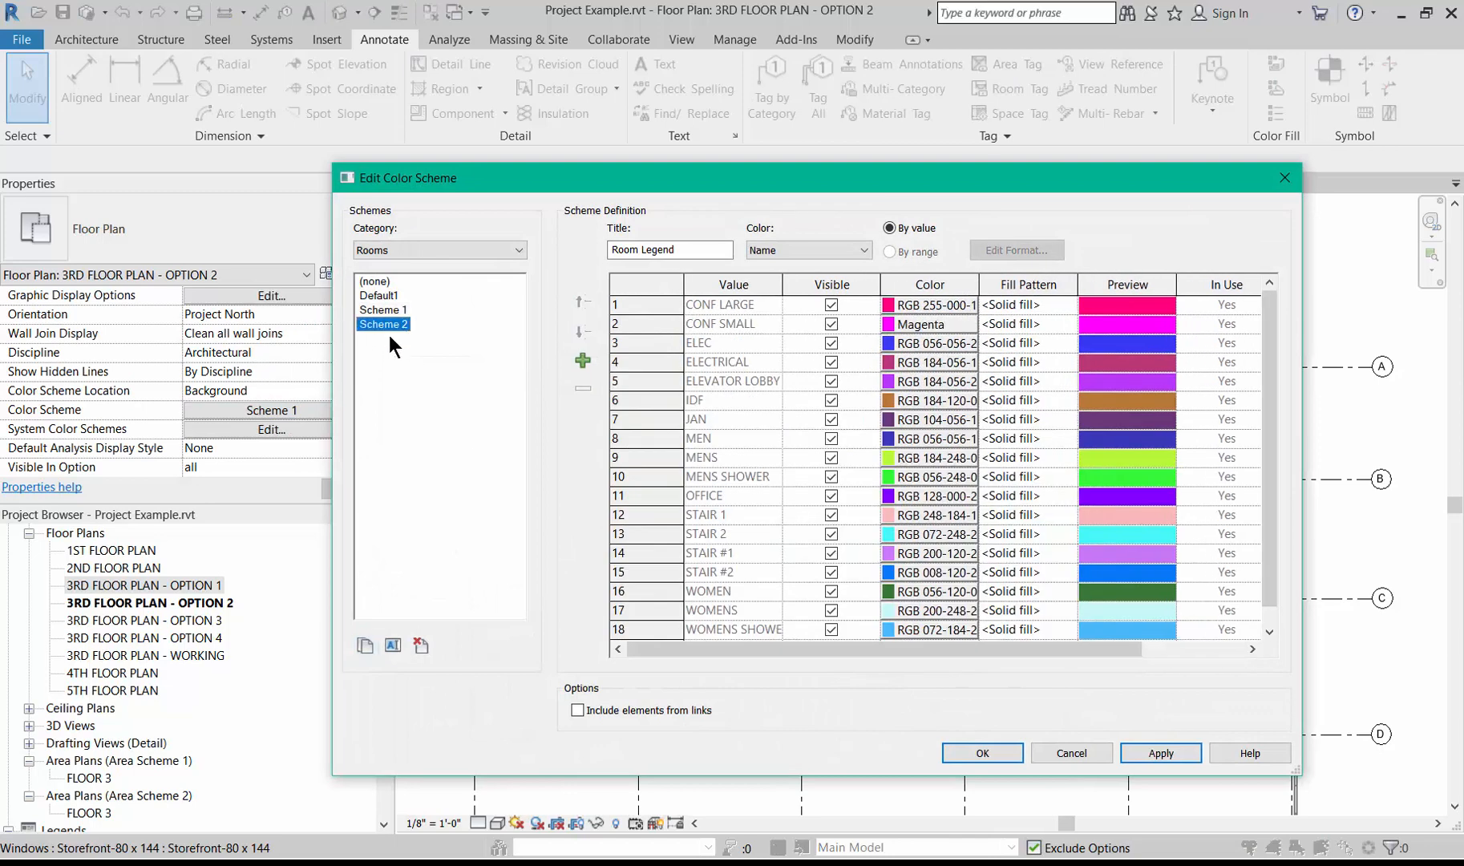
pyautogui.click(982, 754)
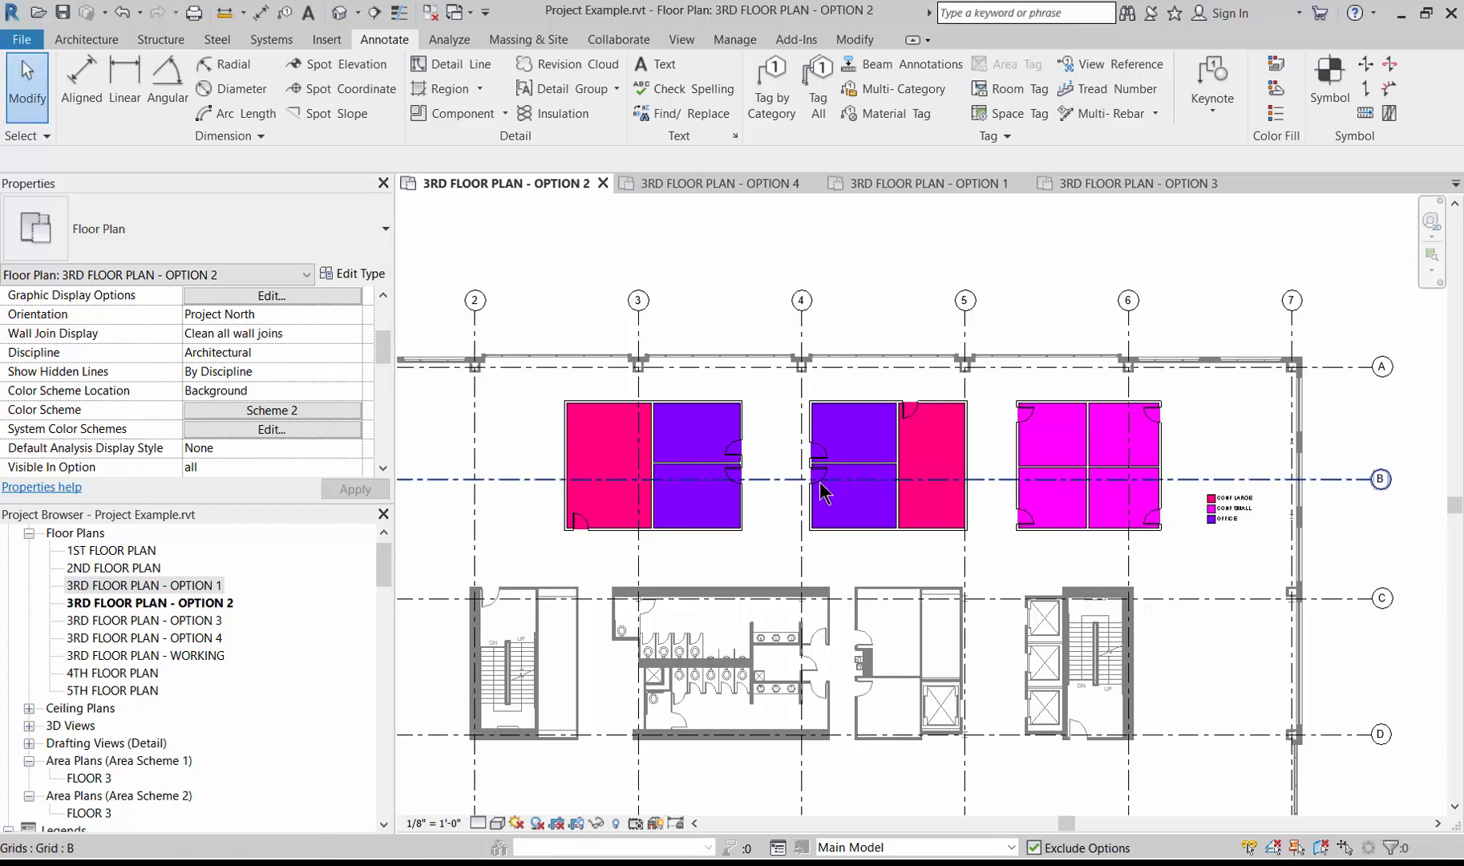
# Load a round table family with six chairs and place one in each of the four purple offices between grids 3 and 5
pyautogui.scroll(4, 762, 433)
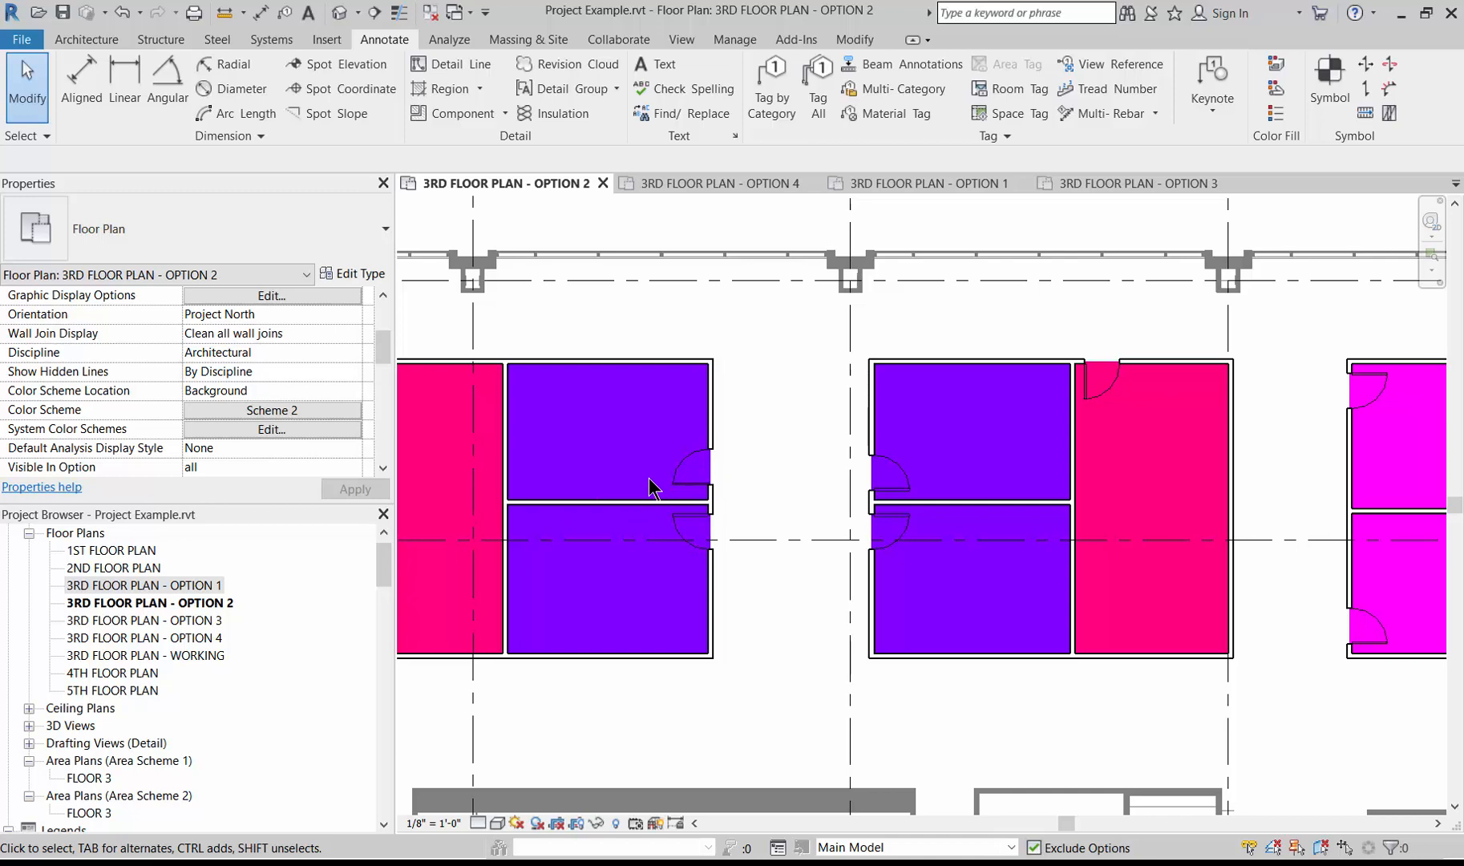
pyautogui.press('d')
pyautogui.press('r')
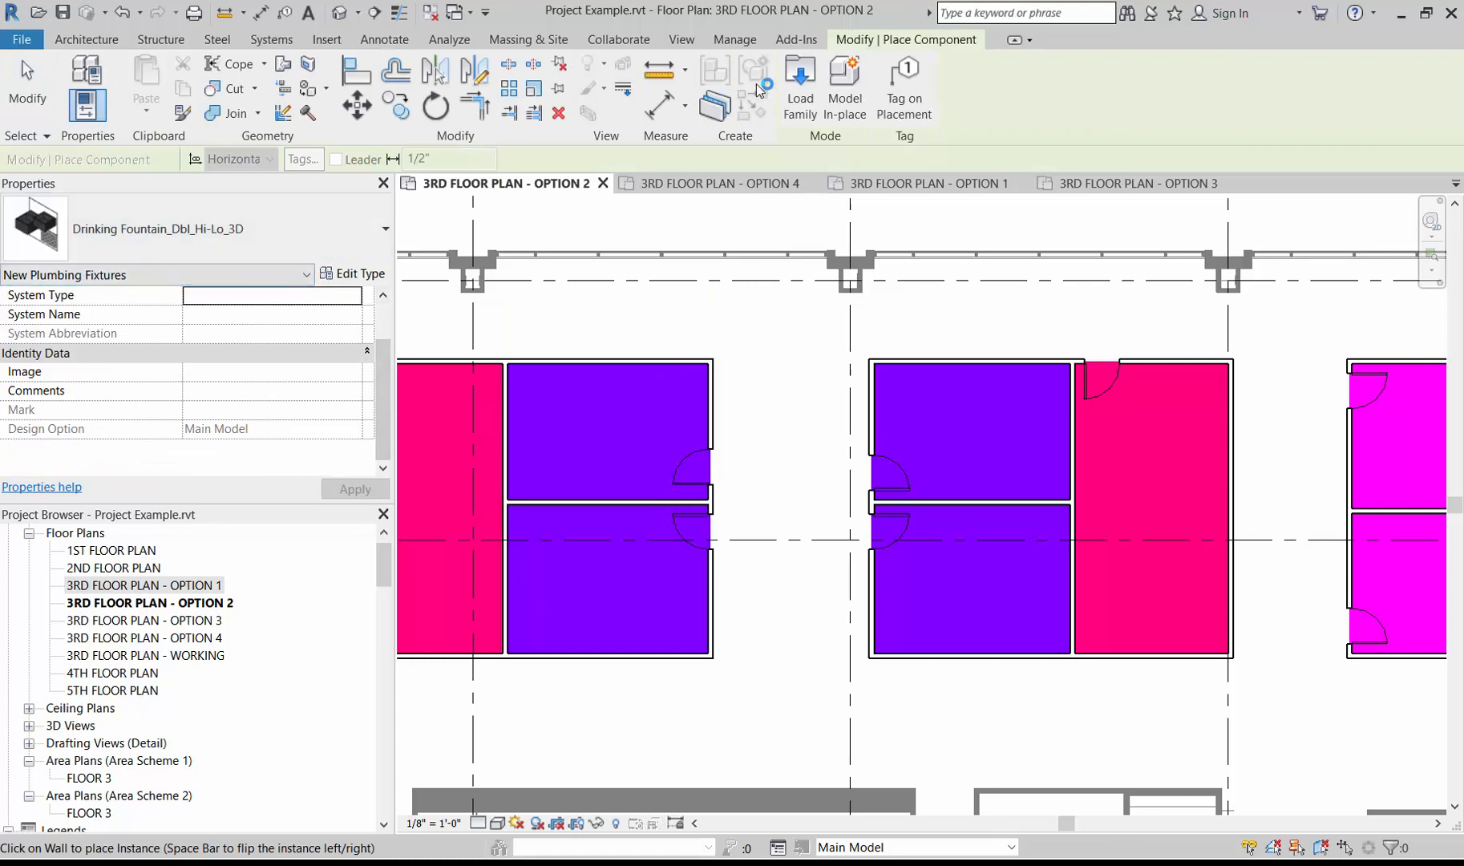
pyautogui.click(799, 101)
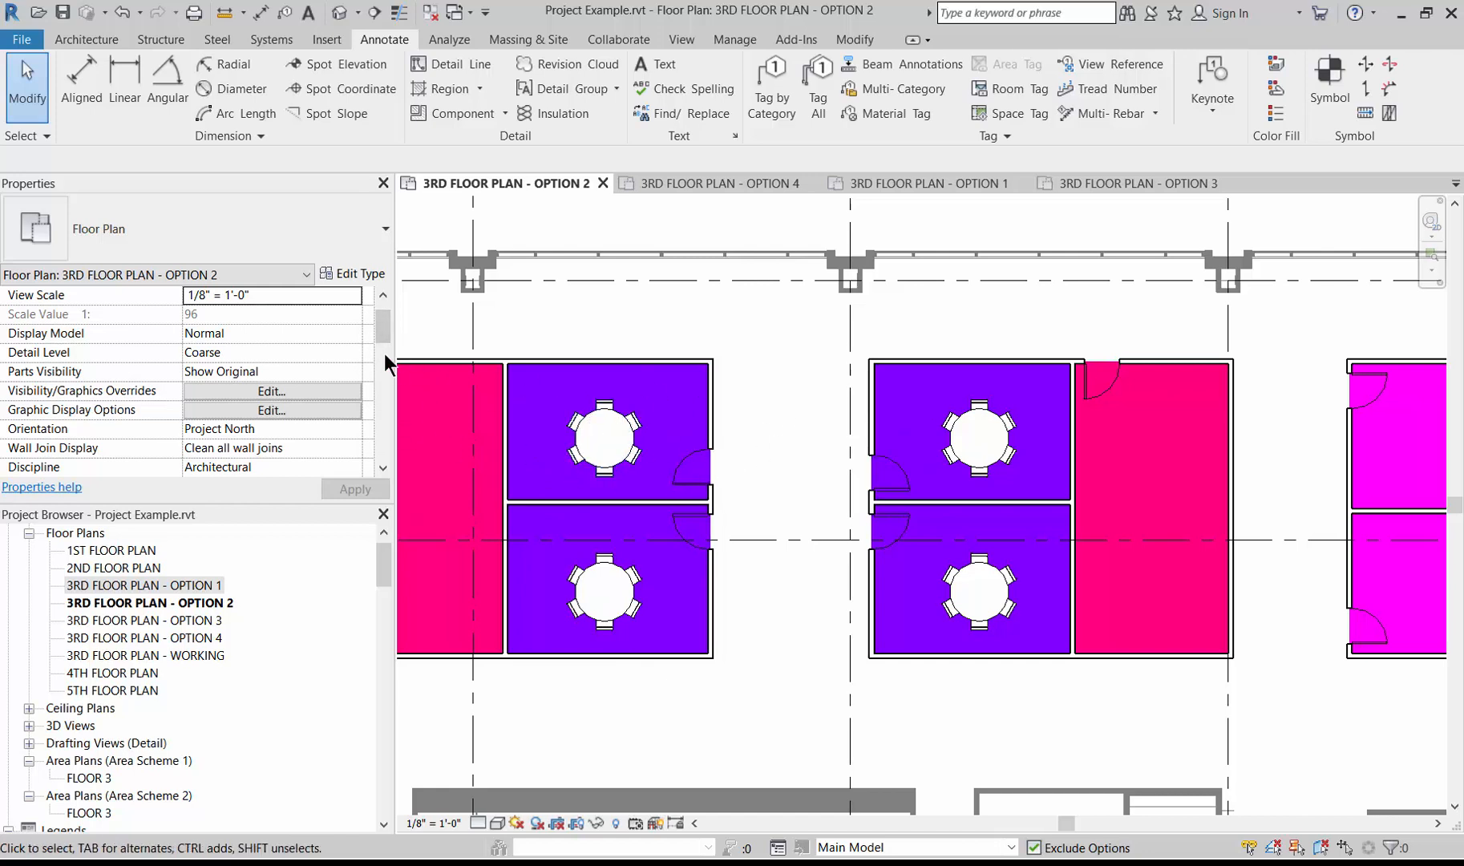
# Switch the OPTION 2 view's Color Scheme Location to Foreground to check how the furniture displays, and restore it to Background
pyautogui.moveTo(382, 331)
pyautogui.mouseDown()
pyautogui.moveTo(381, 316)
pyautogui.moveTo(382, 348)
pyautogui.mouseUp()
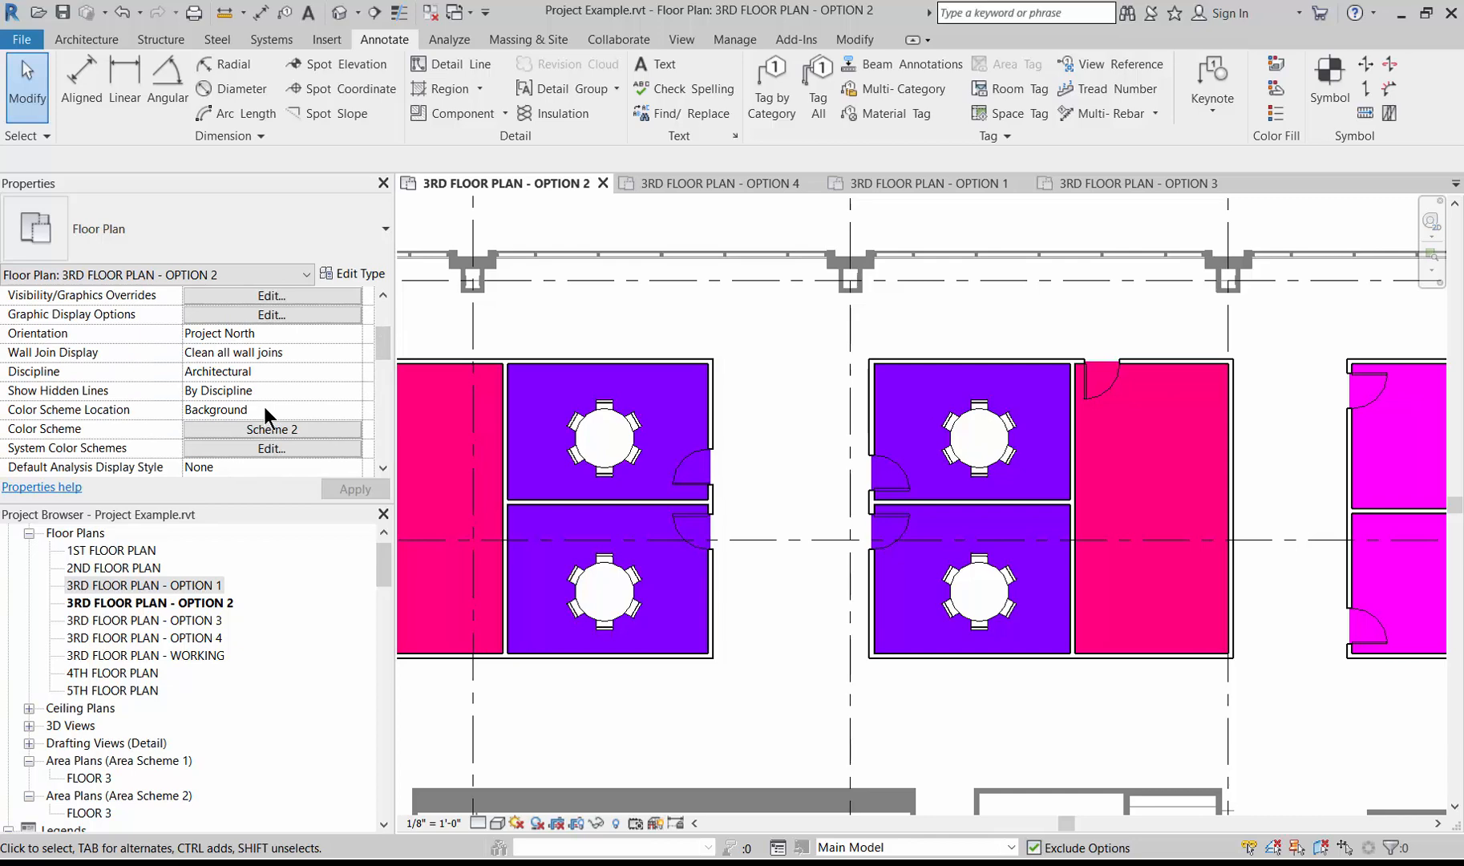
pyautogui.click(352, 410)
pyautogui.click(352, 410)
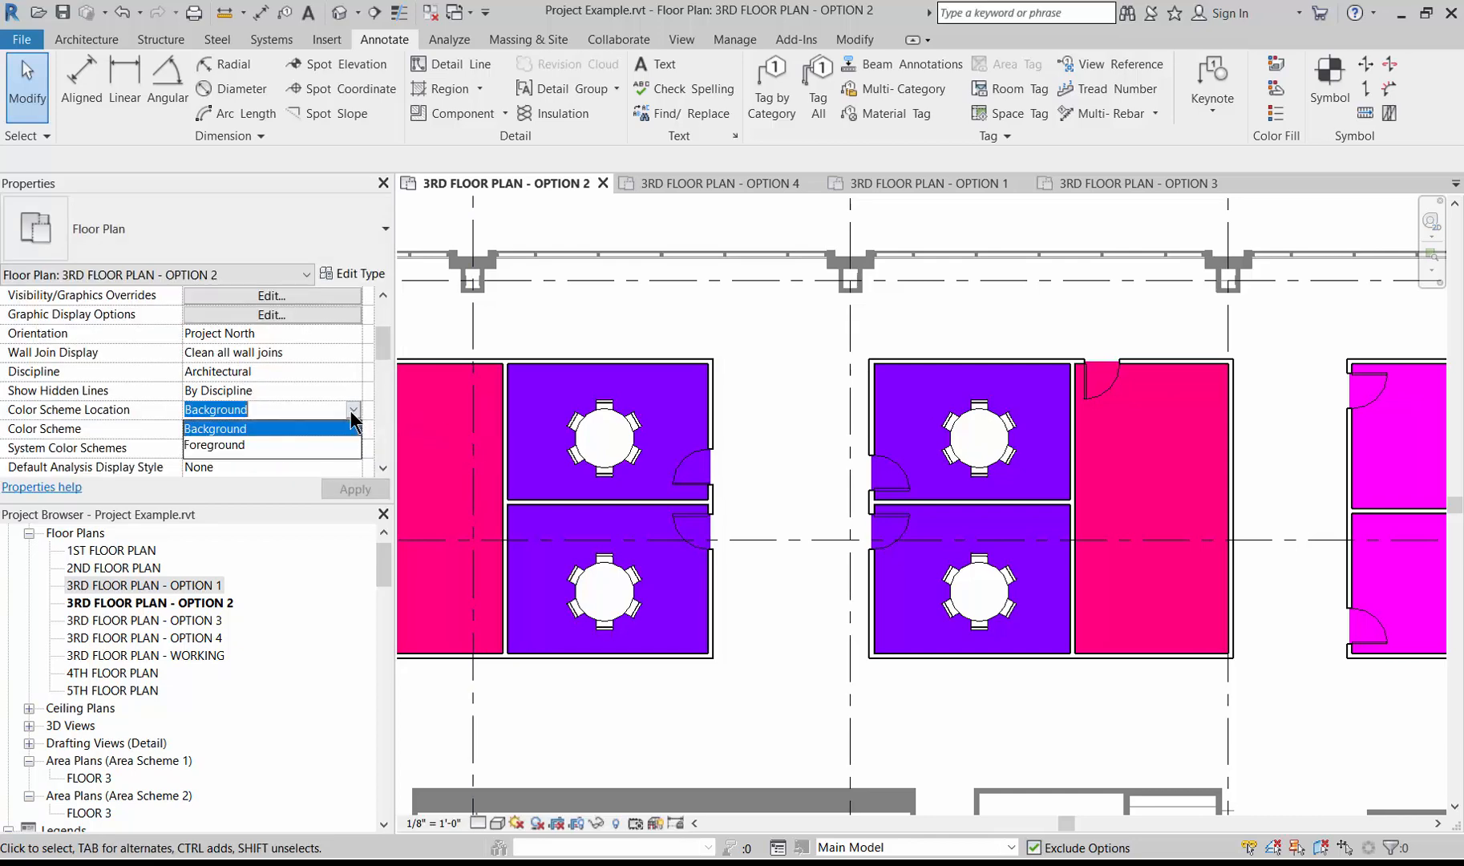
pyautogui.click(271, 444)
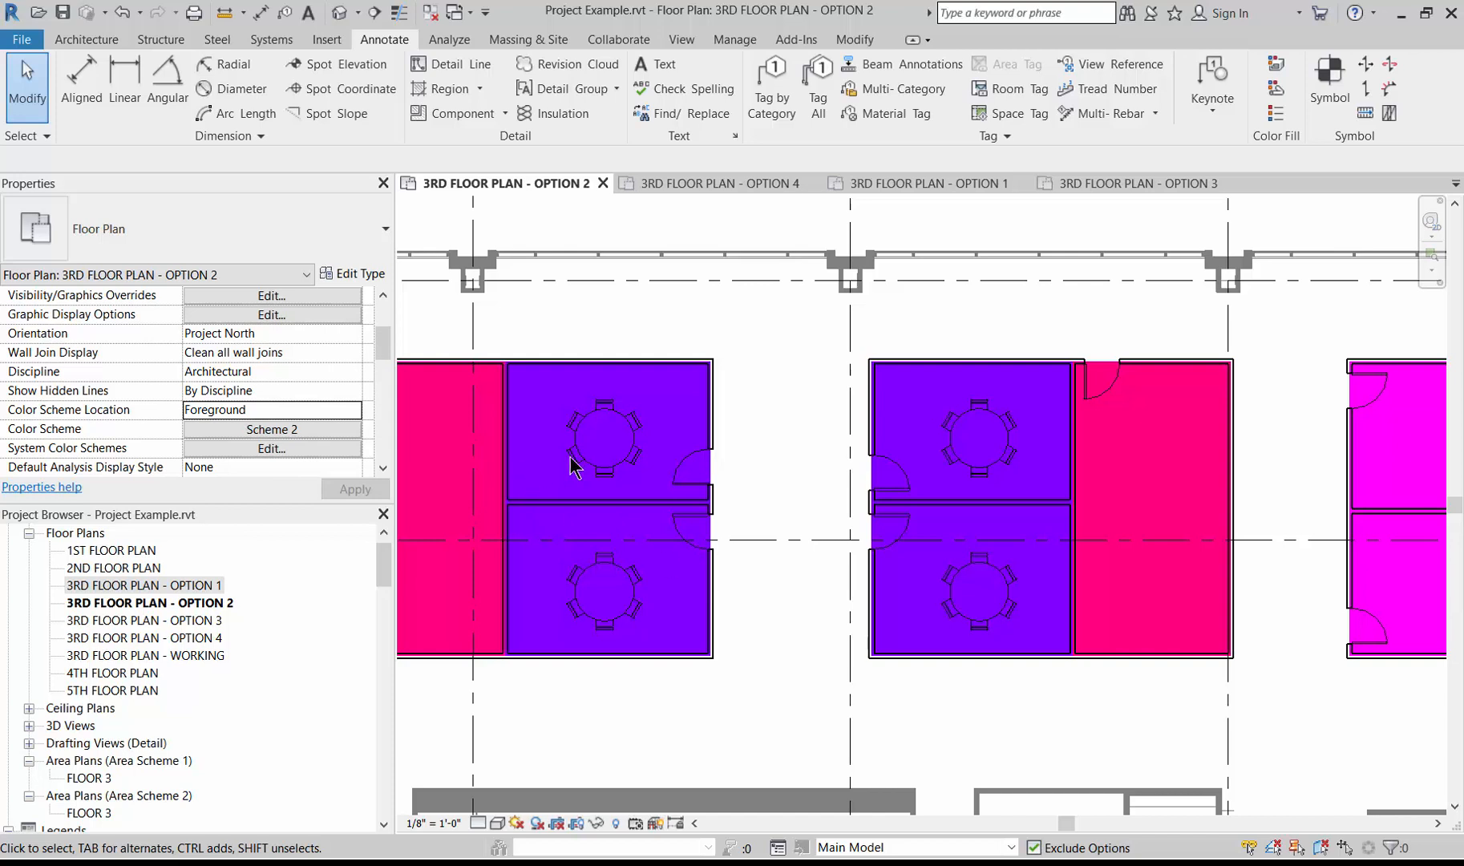
pyautogui.click(354, 410)
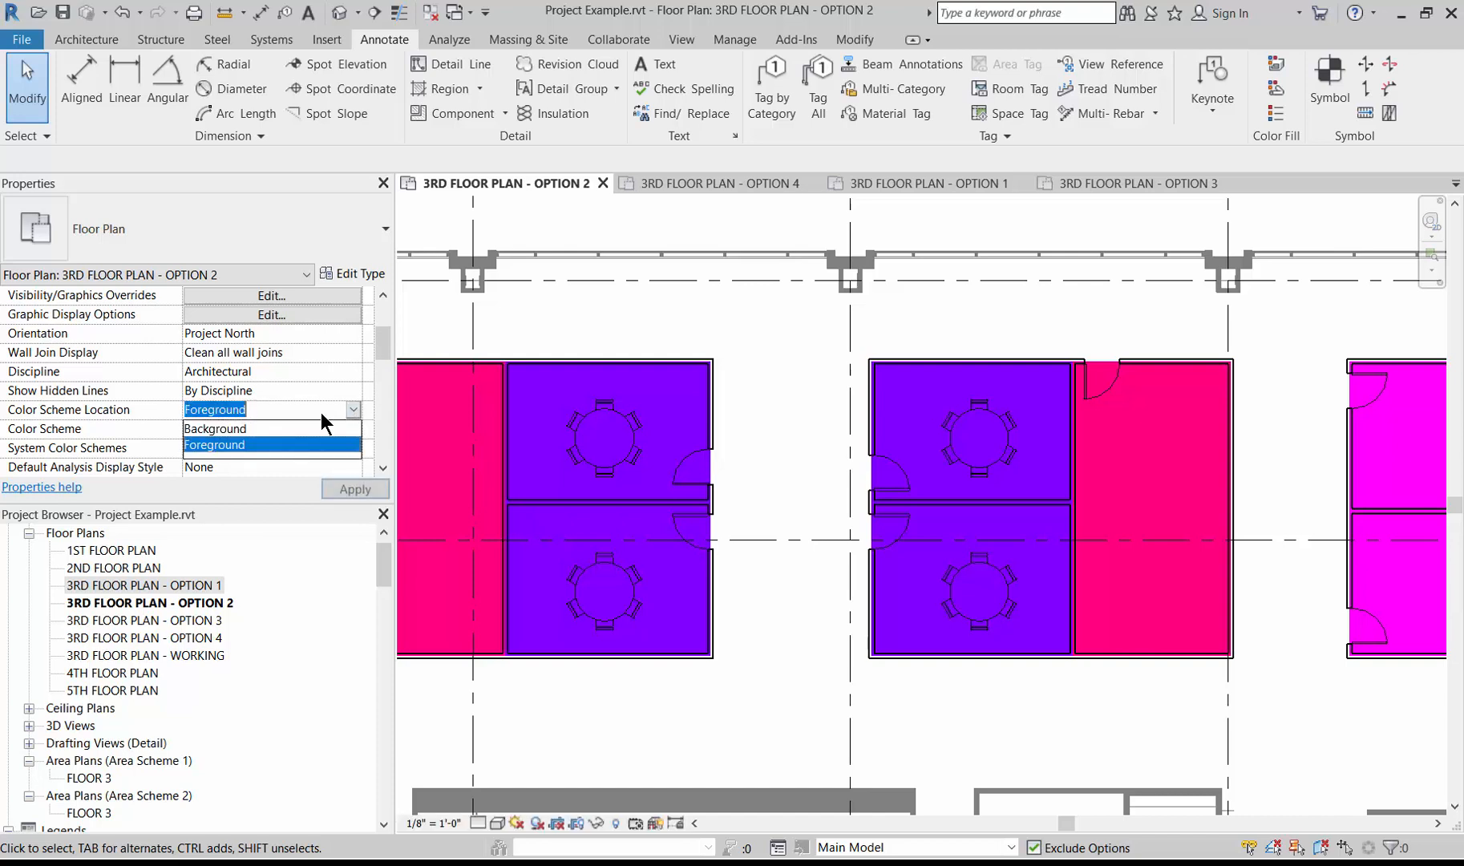
pyautogui.click(210, 424)
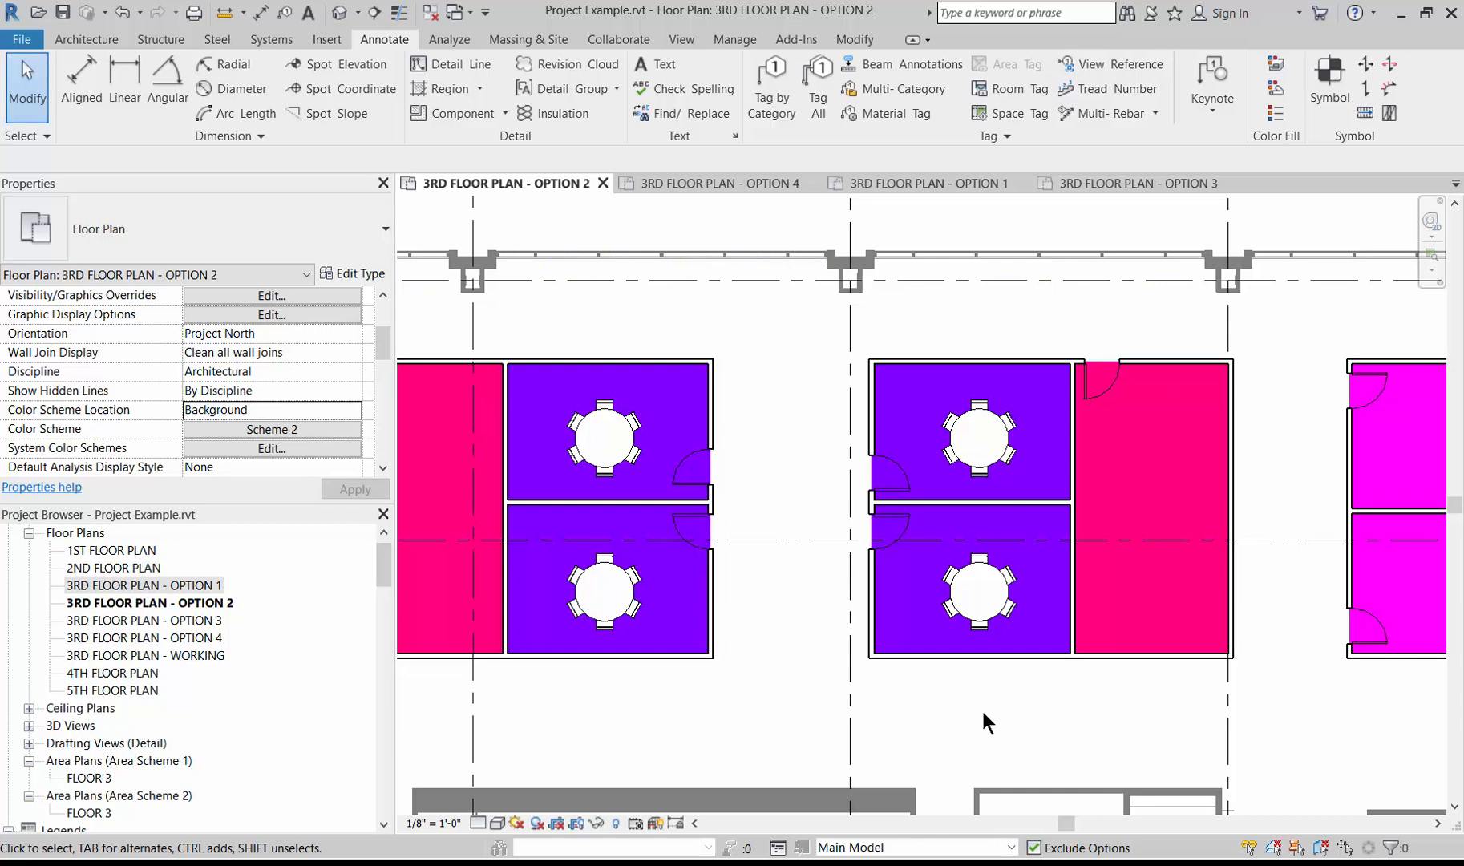
# Place a tagged room in the open space around the offices, with its tag between grids 3 and 4 below the offices
pyautogui.click(86, 39)
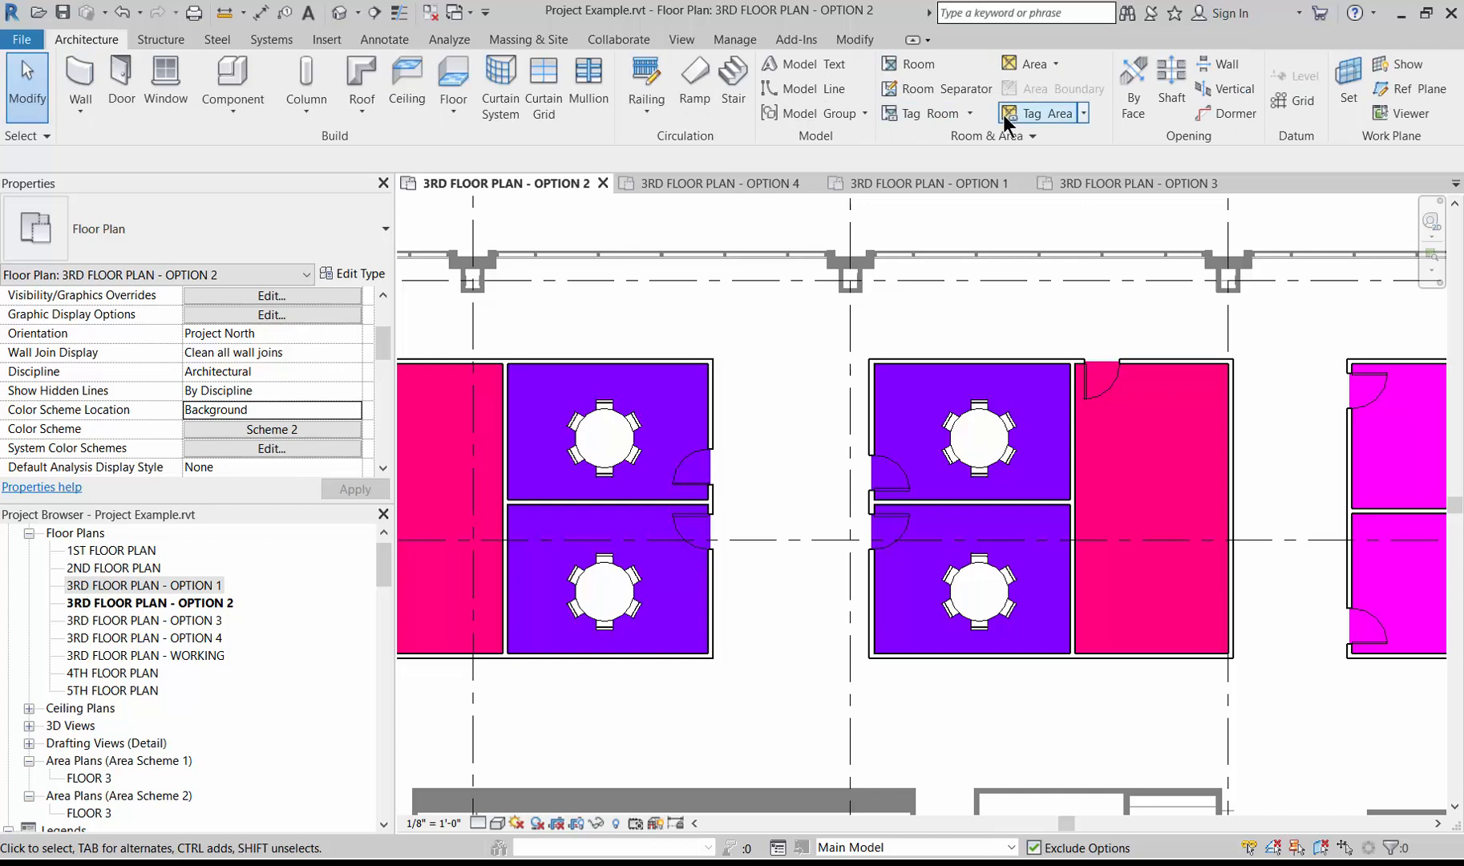
pyautogui.click(910, 64)
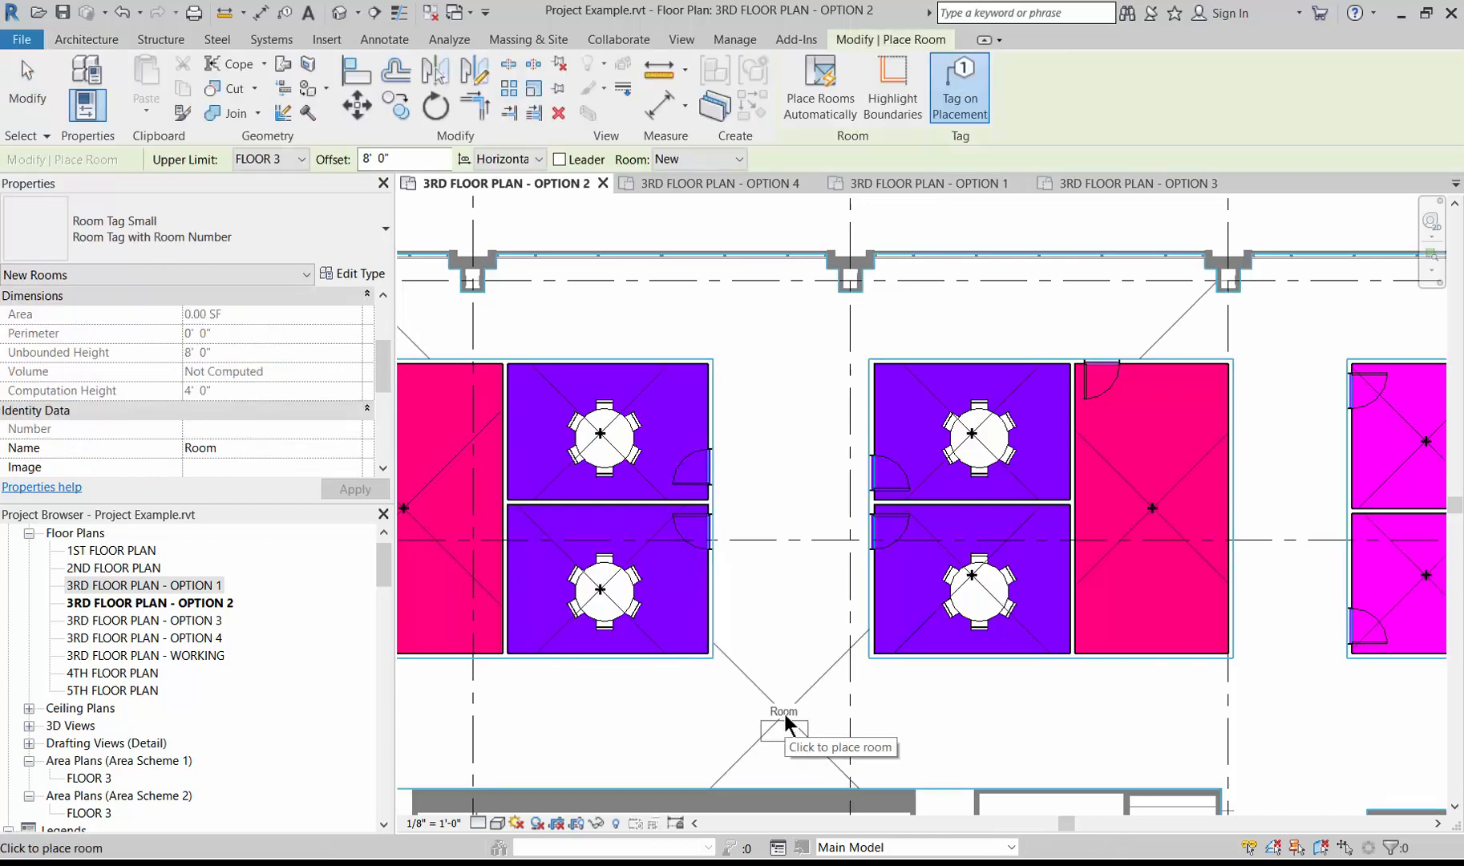
pyautogui.click(785, 728)
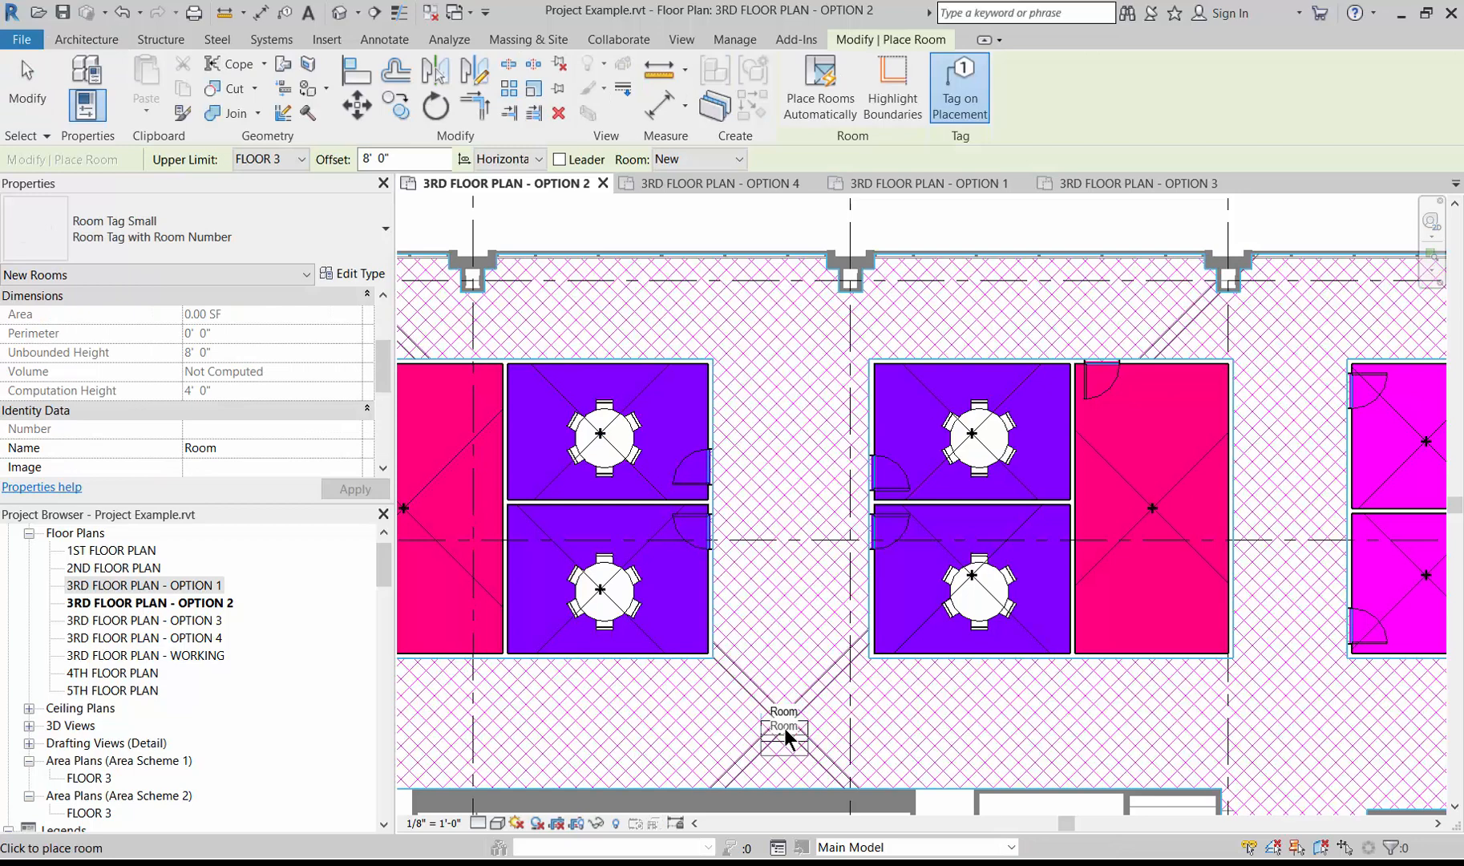
pyautogui.press('Escape')
pyautogui.press('Escape')
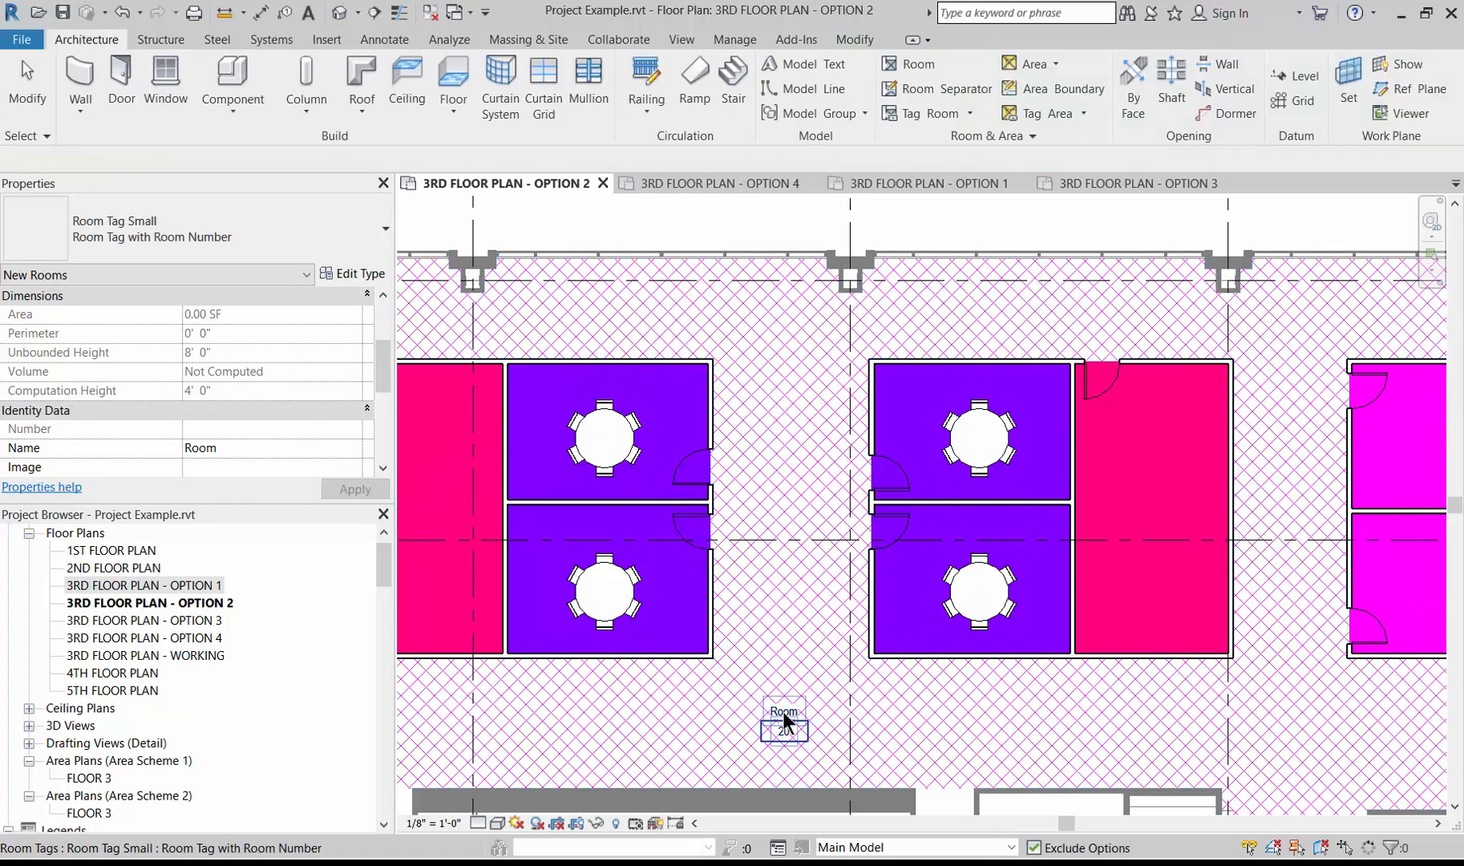
# Rename the open-space room to CIRCULATION through its tag
pyautogui.click(782, 711)
pyautogui.click(784, 709)
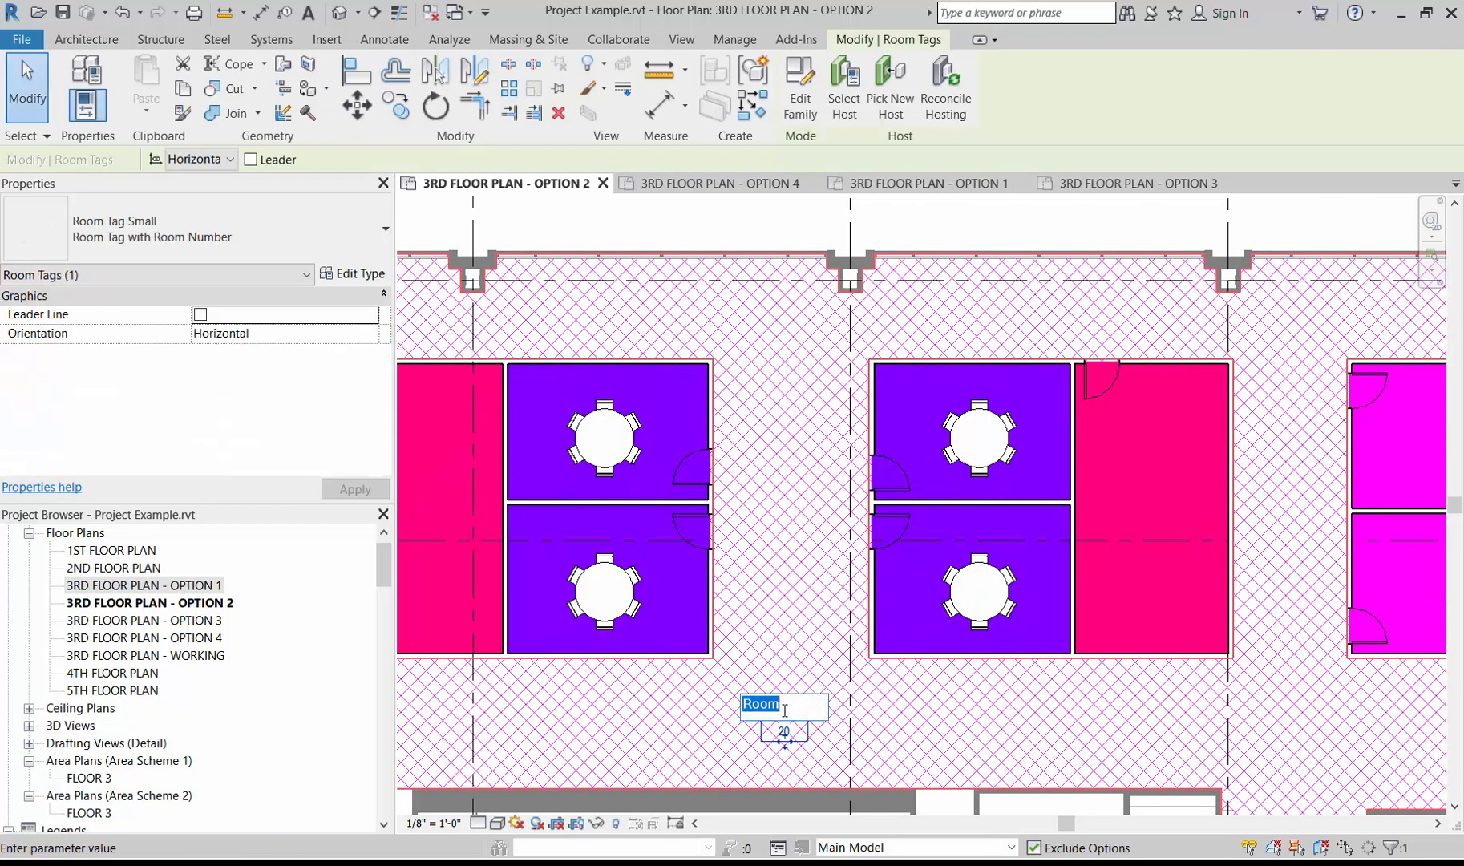
pyautogui.press('BackSpace')
pyautogui.write('ClRCULATION')
pyautogui.click(765, 635)
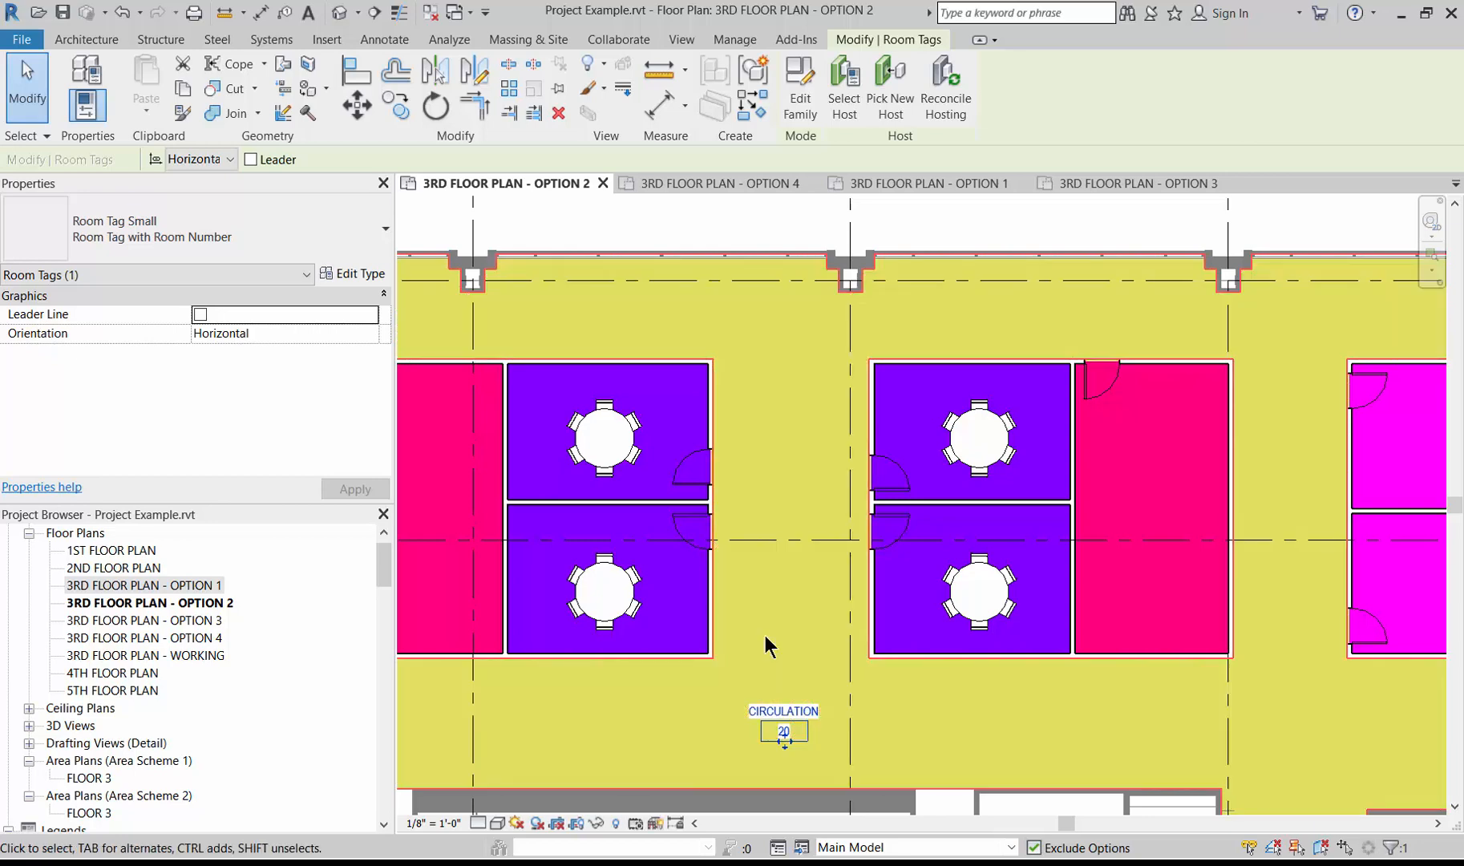
# Try clearing the circulation room's name to check its effect on the color fill, and undo the change
pyautogui.click(776, 713)
pyautogui.press('BackSpace')
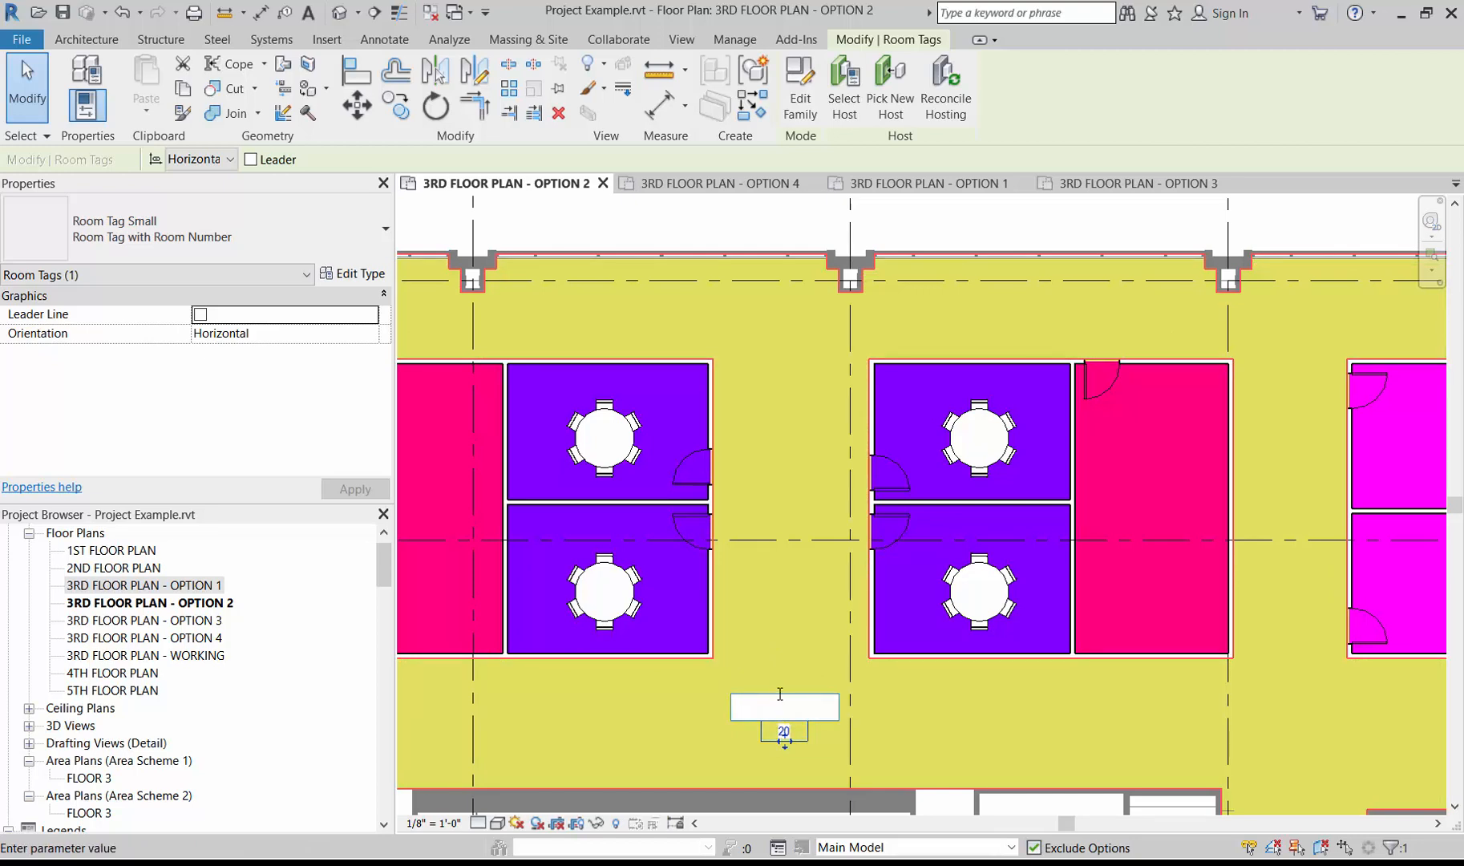
pyautogui.press('Return')
pyautogui.click(786, 713)
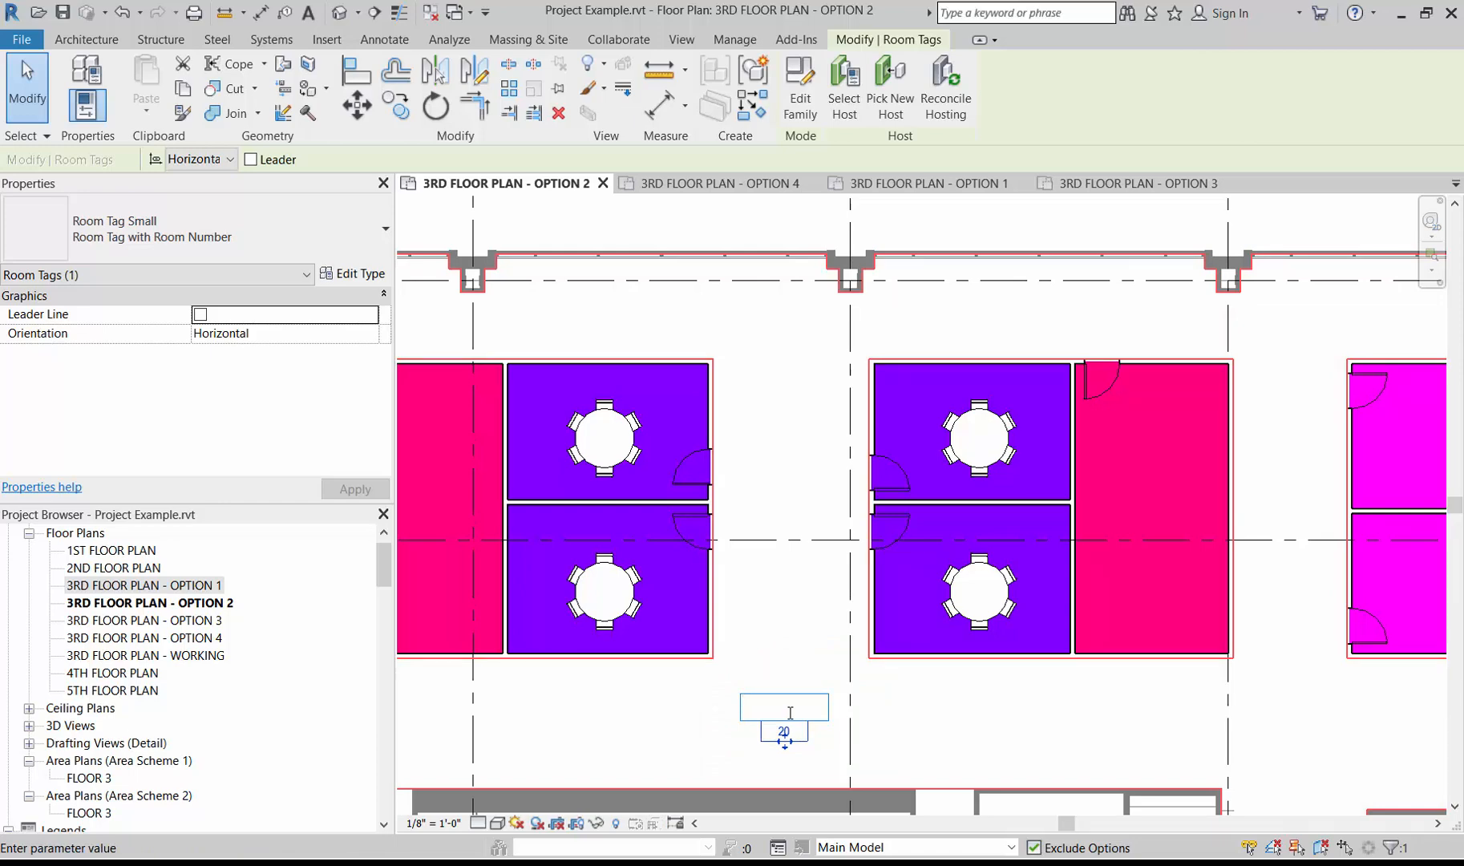
pyautogui.hotkey('ctrl', 'z')
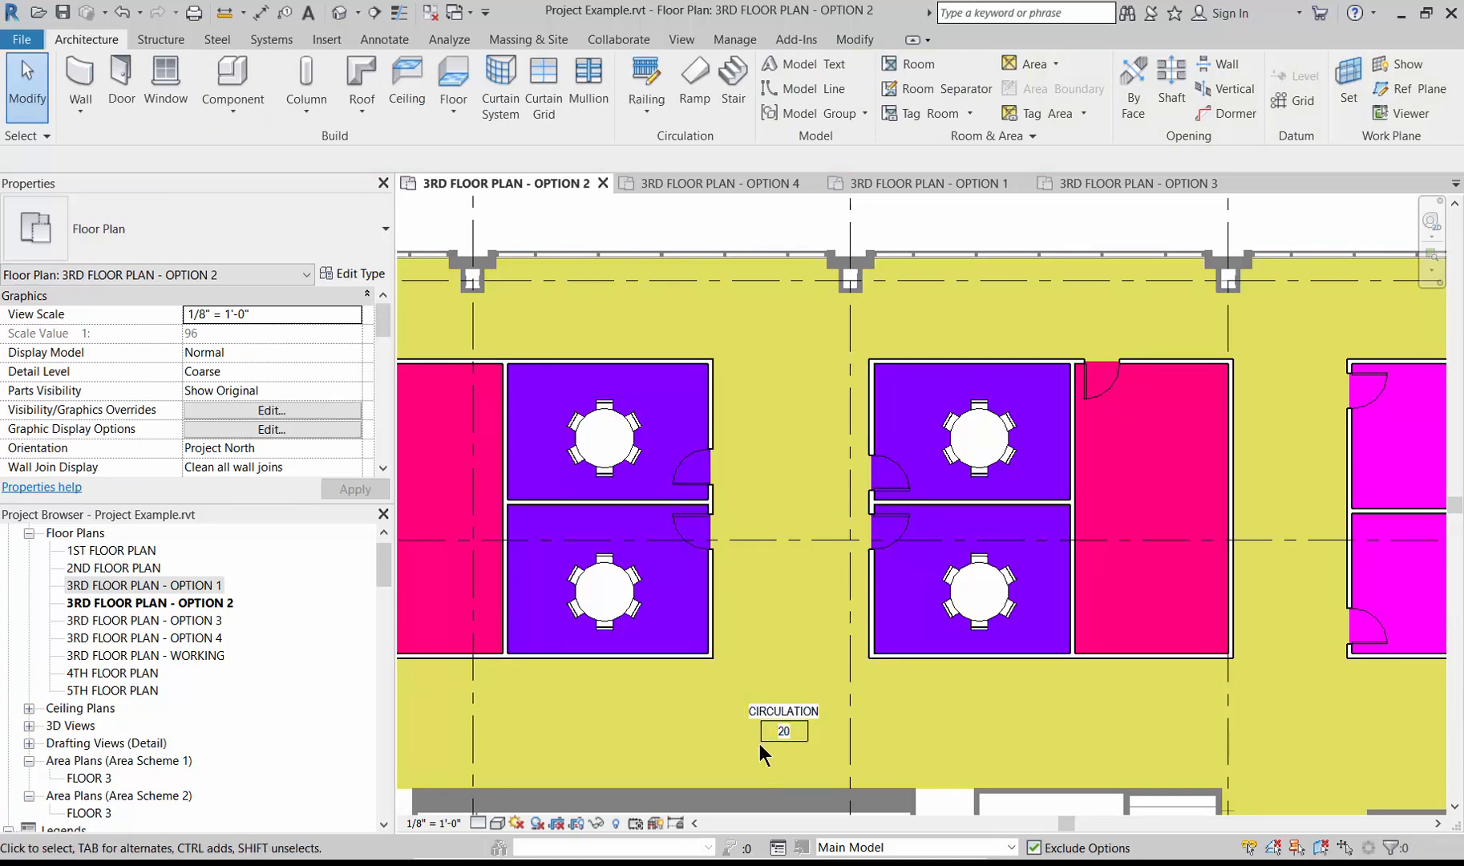
# Delete the circulation room's tag and set the CIRCULATION color to White in Scheme 2 of the Rooms category
pyautogui.click(784, 728)
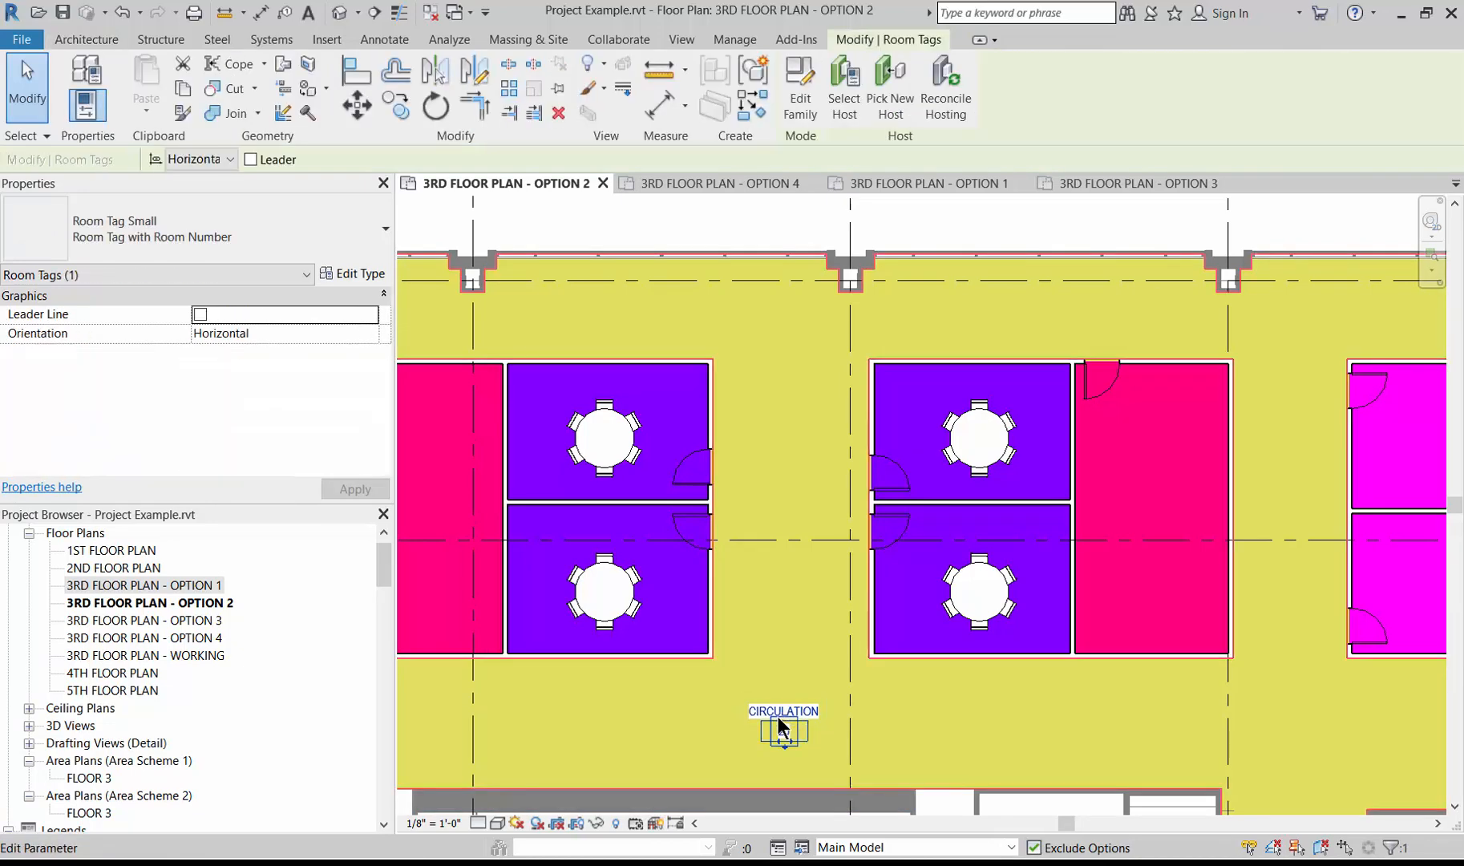
pyautogui.press('Delete')
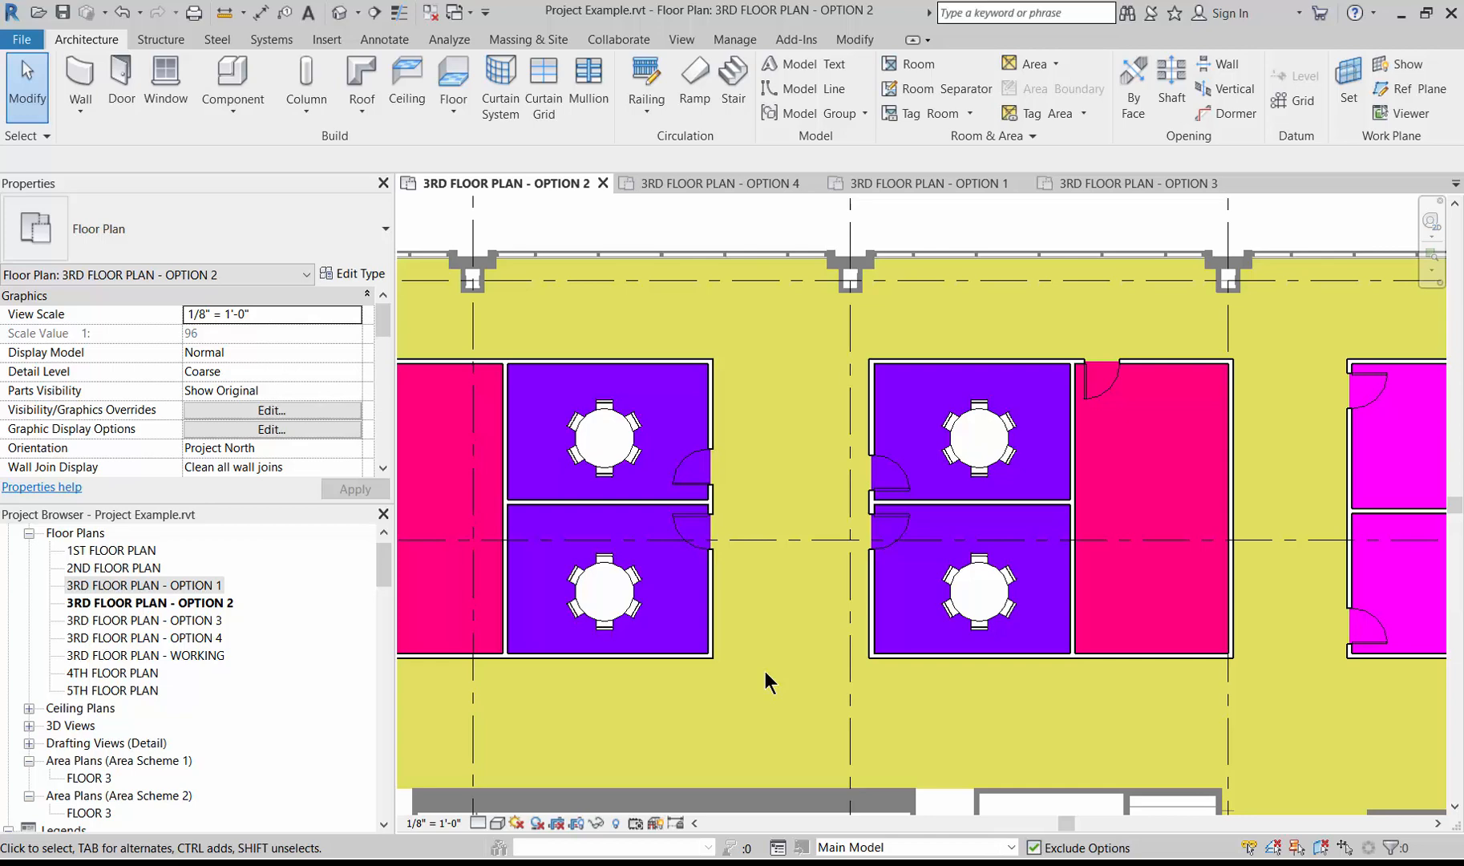
pyautogui.moveTo(385, 324); pyautogui.dragTo(380, 365)
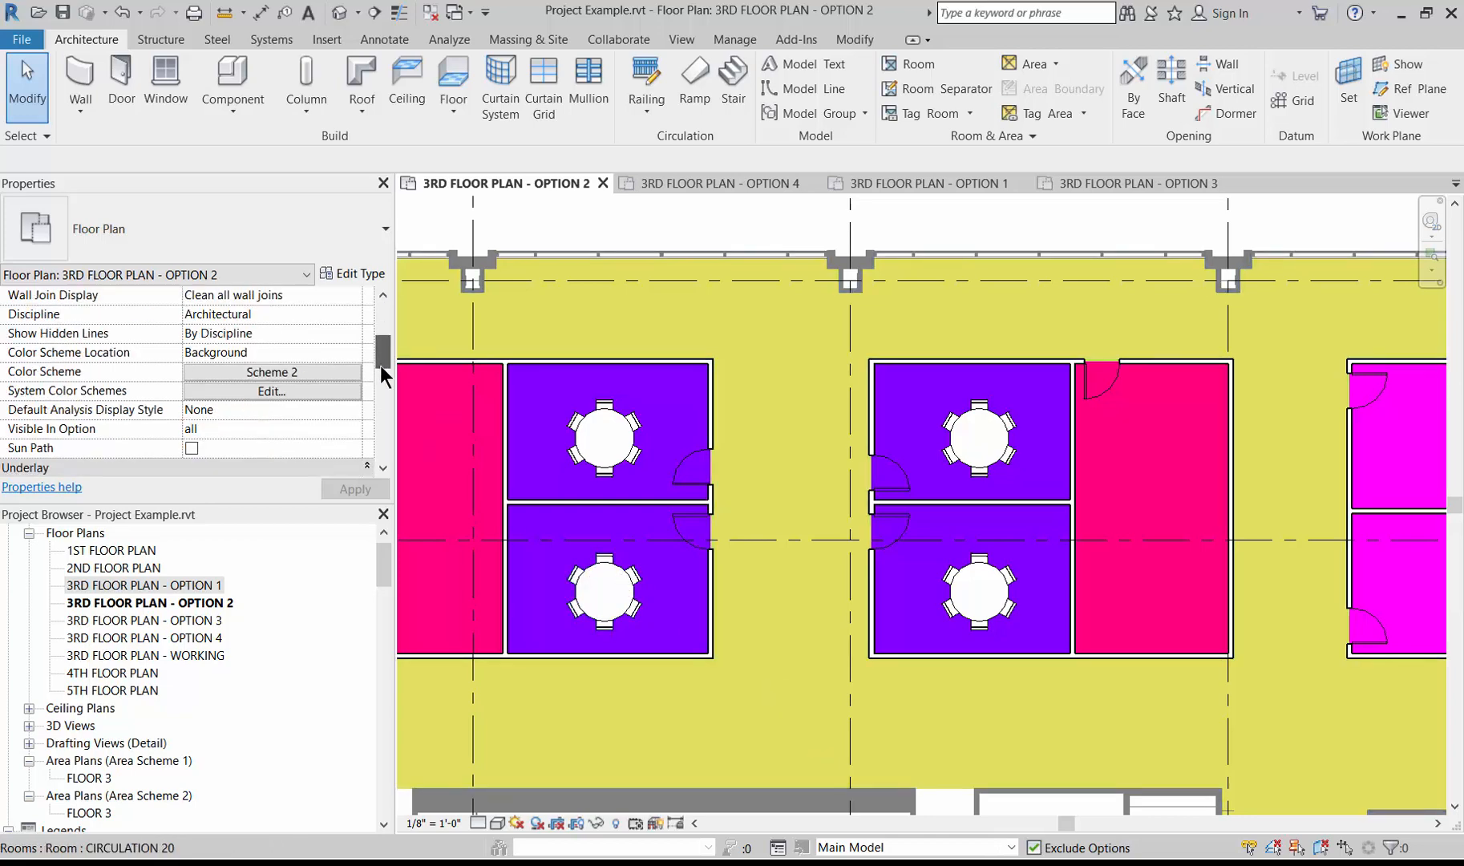
pyautogui.scroll(-1, 380, 365)
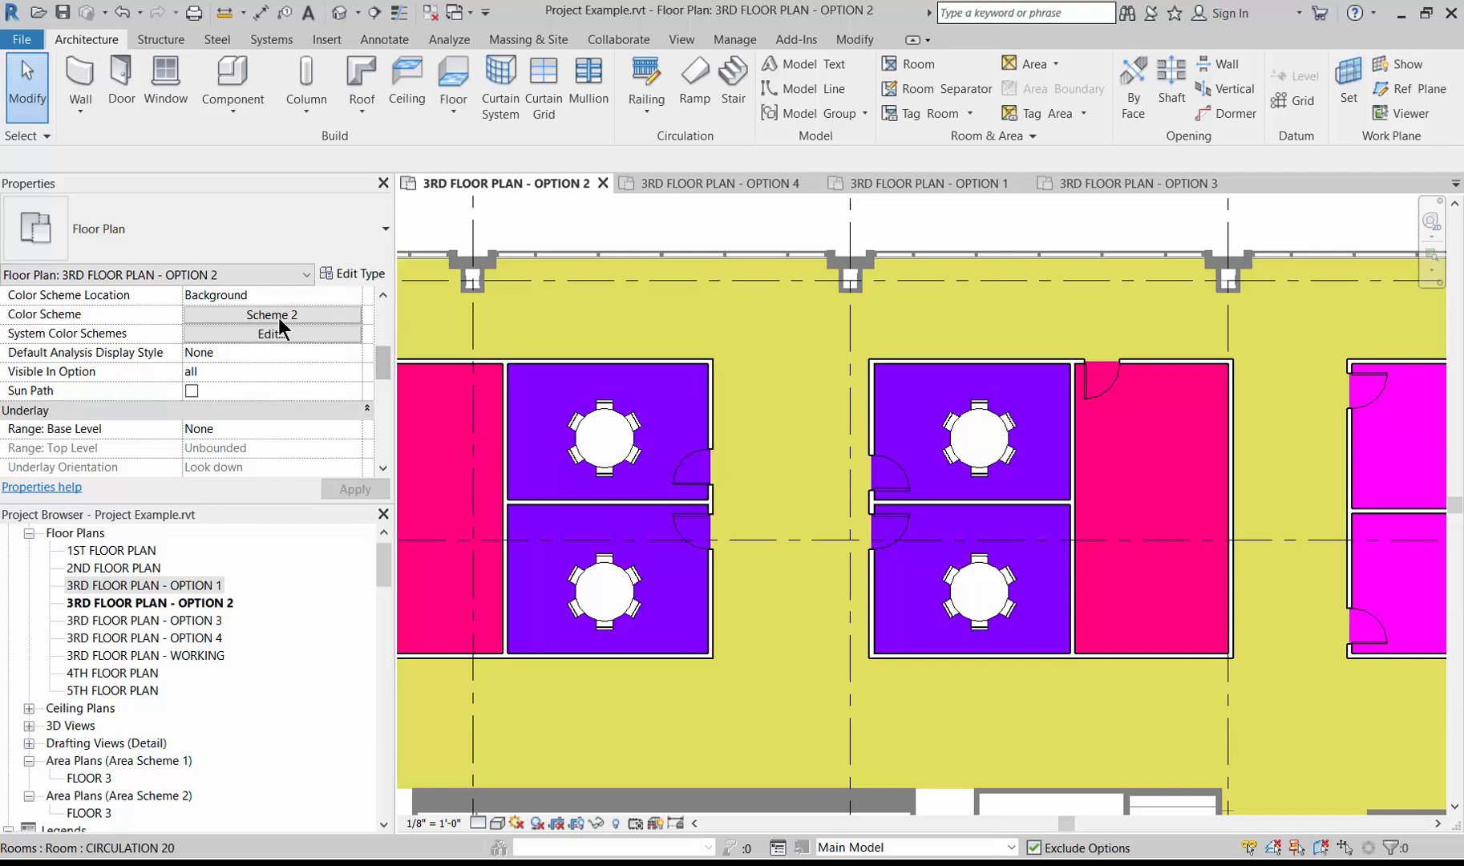
pyautogui.click(1028, 136)
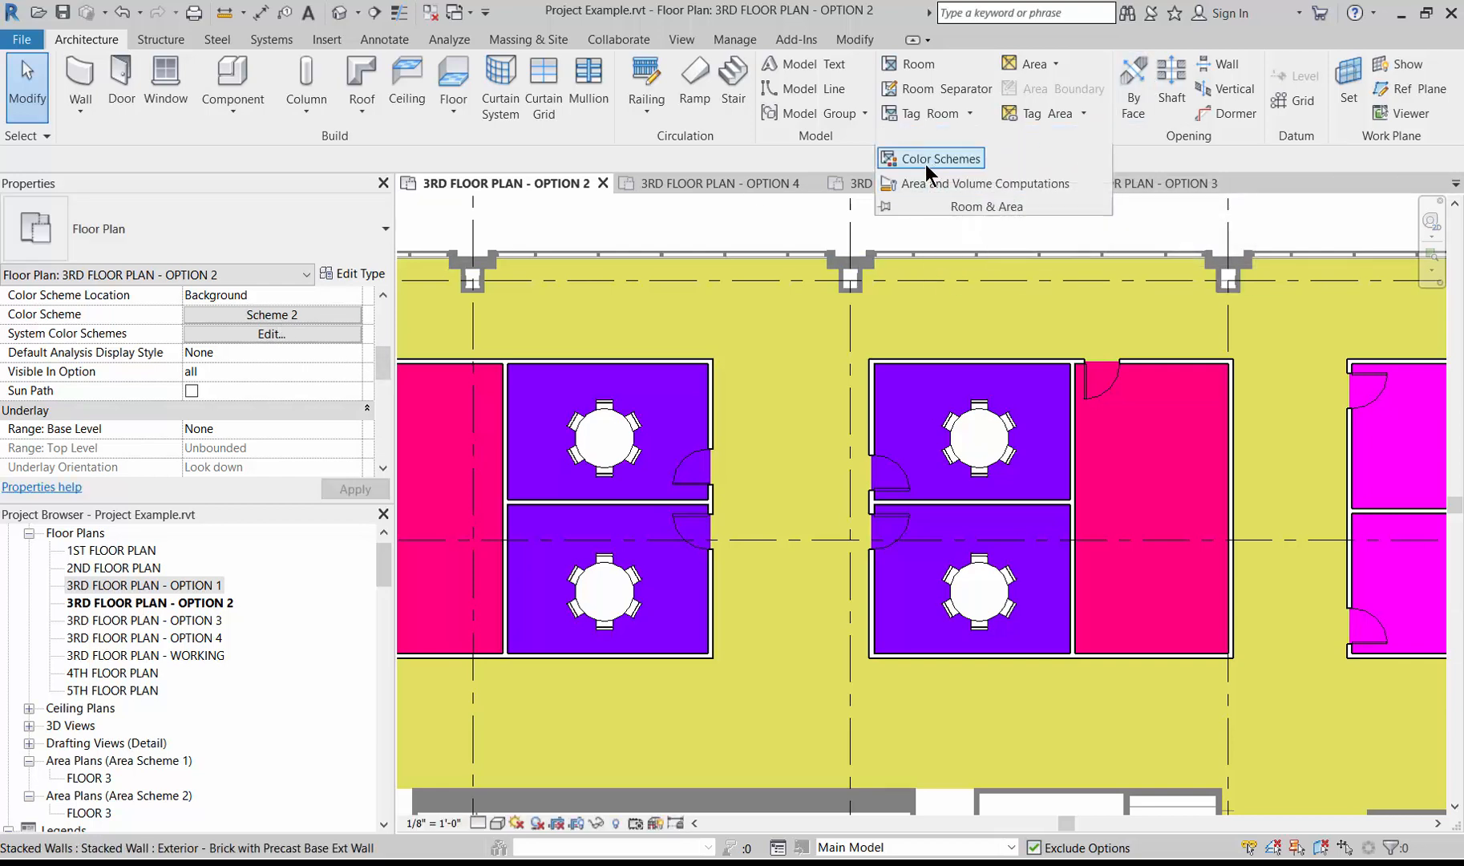
pyautogui.click(940, 158)
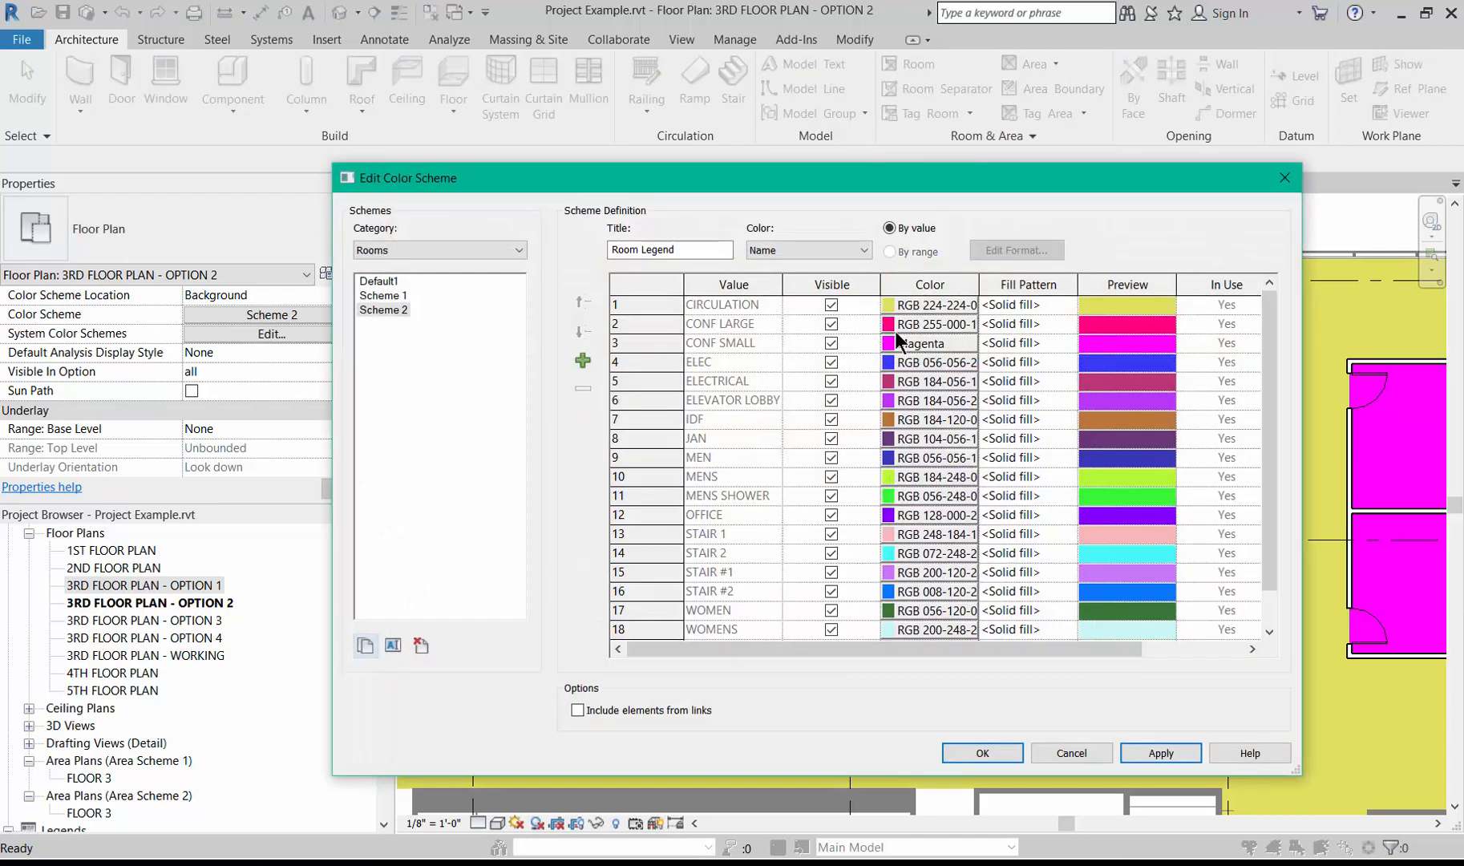
pyautogui.click(913, 304)
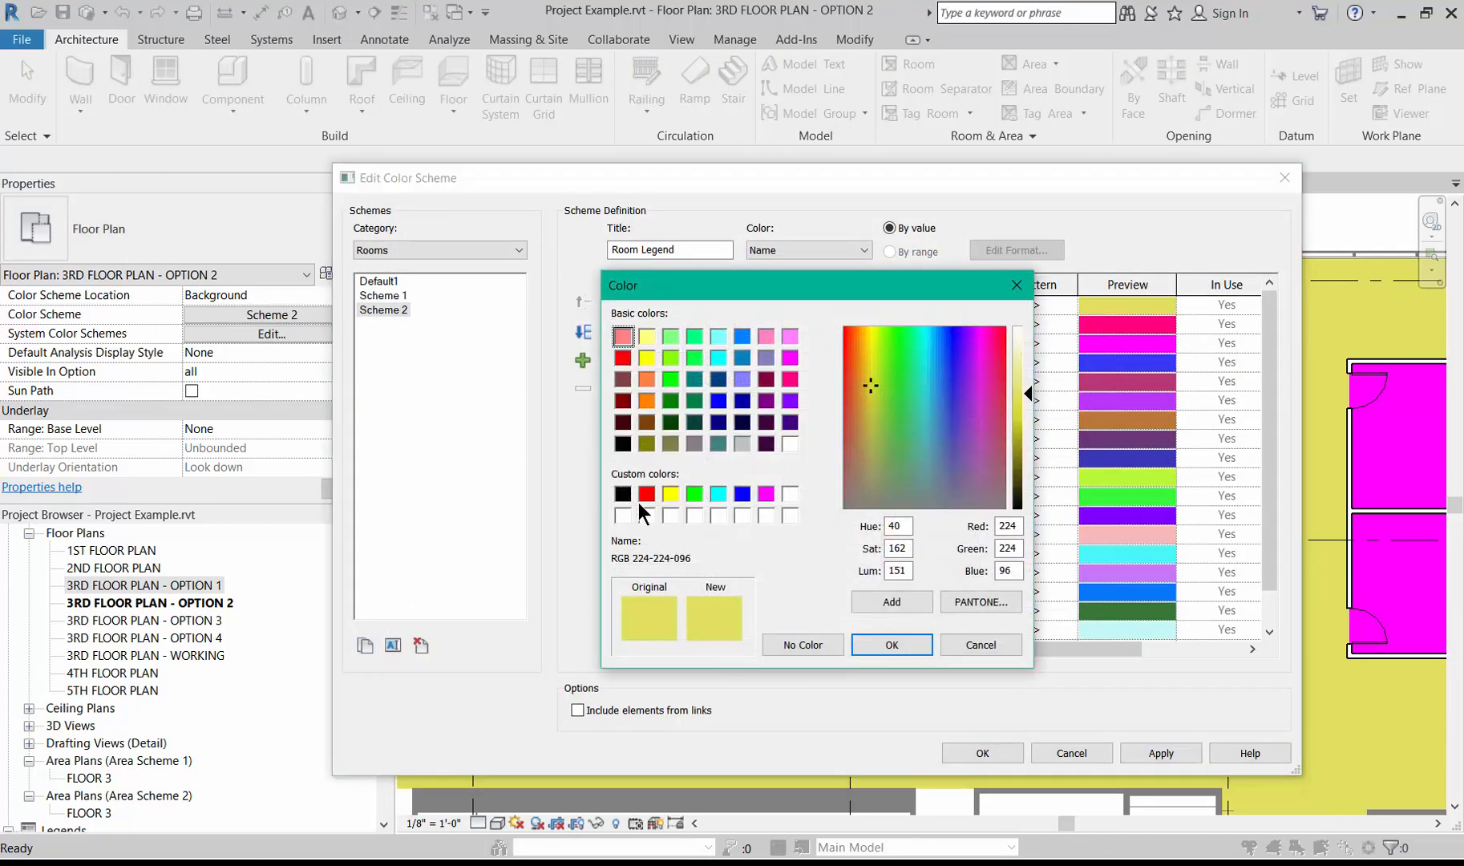
pyautogui.click(891, 643)
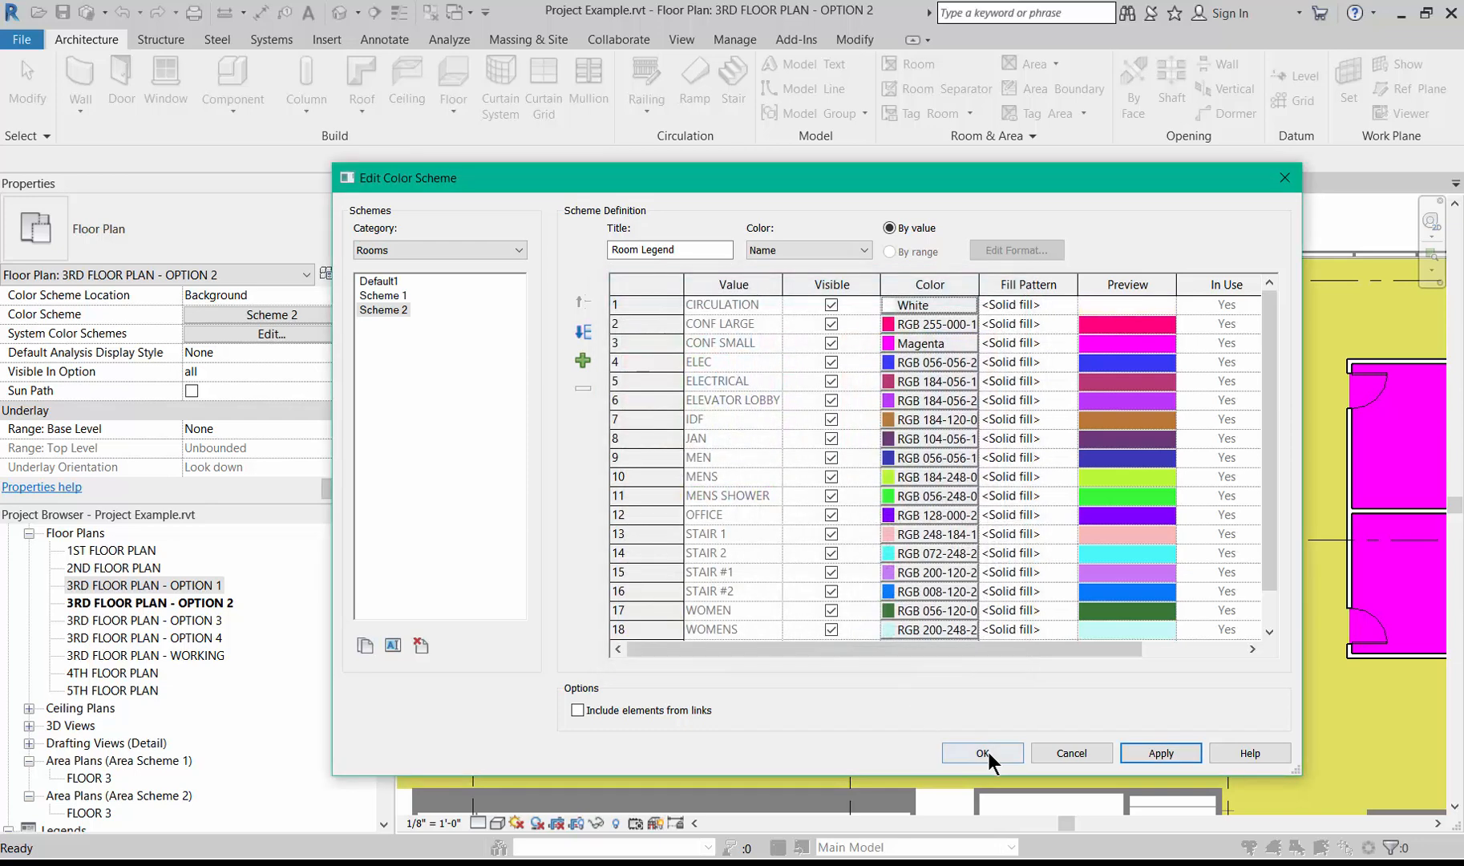
pyautogui.click(983, 751)
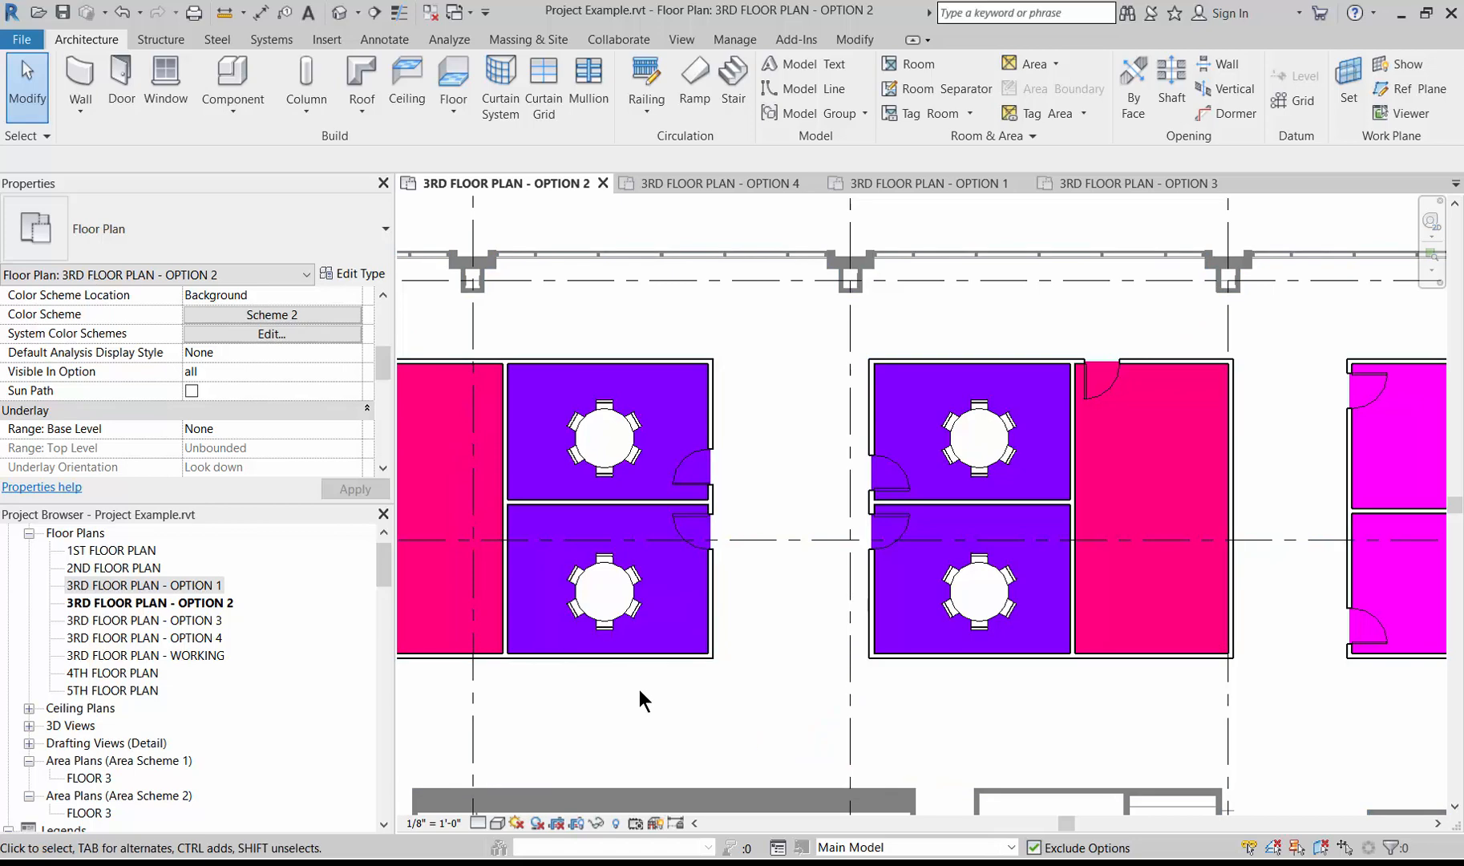
# Override the Walls cut pattern foreground in the OPTION 2 view with Solid fill in Black
pyautogui.press('v')
pyautogui.press('g')
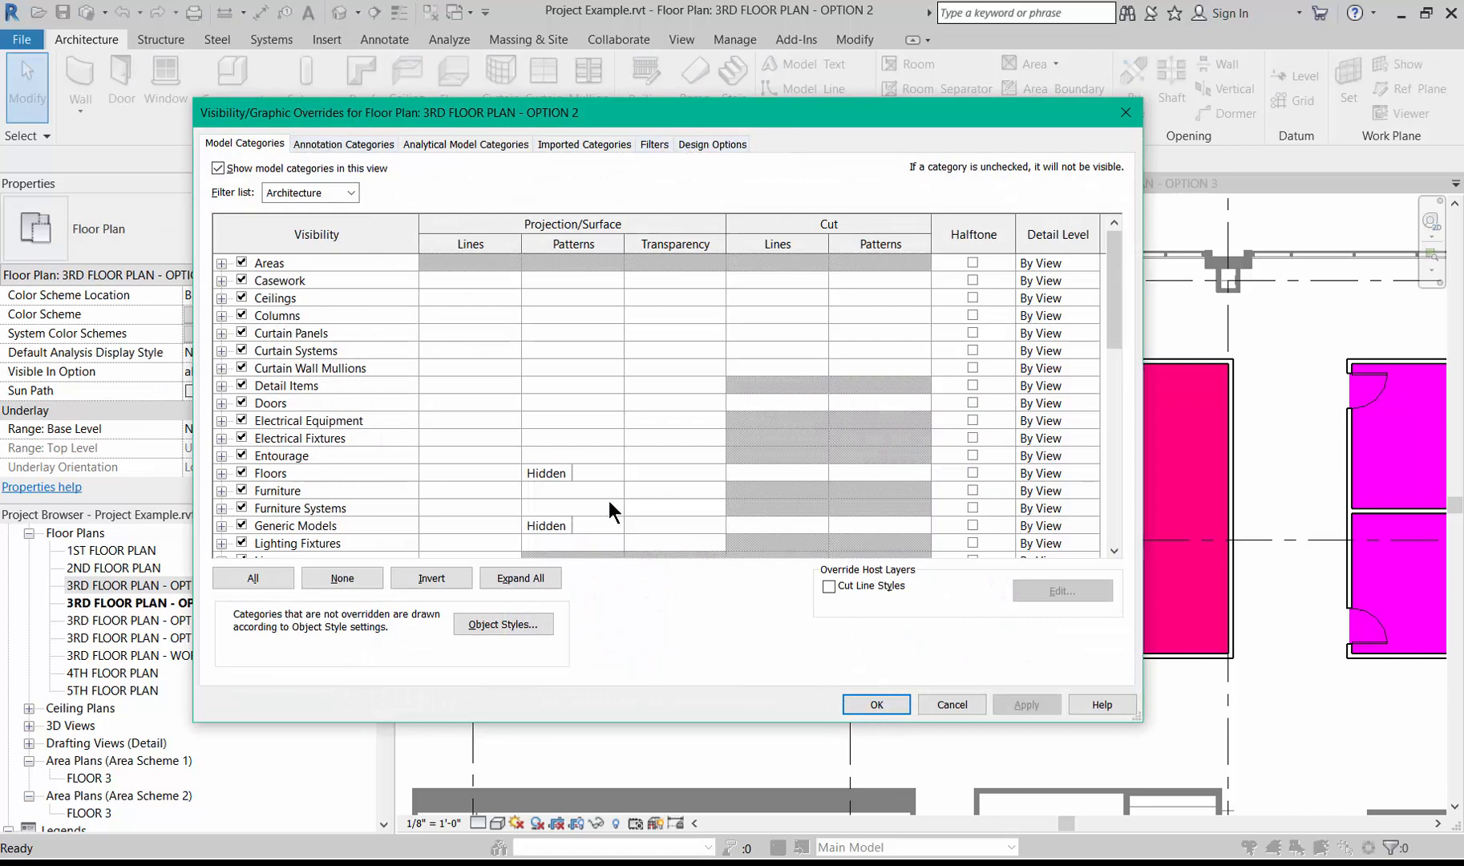
pyautogui.moveTo(1114, 308); pyautogui.dragTo(1078, 520)
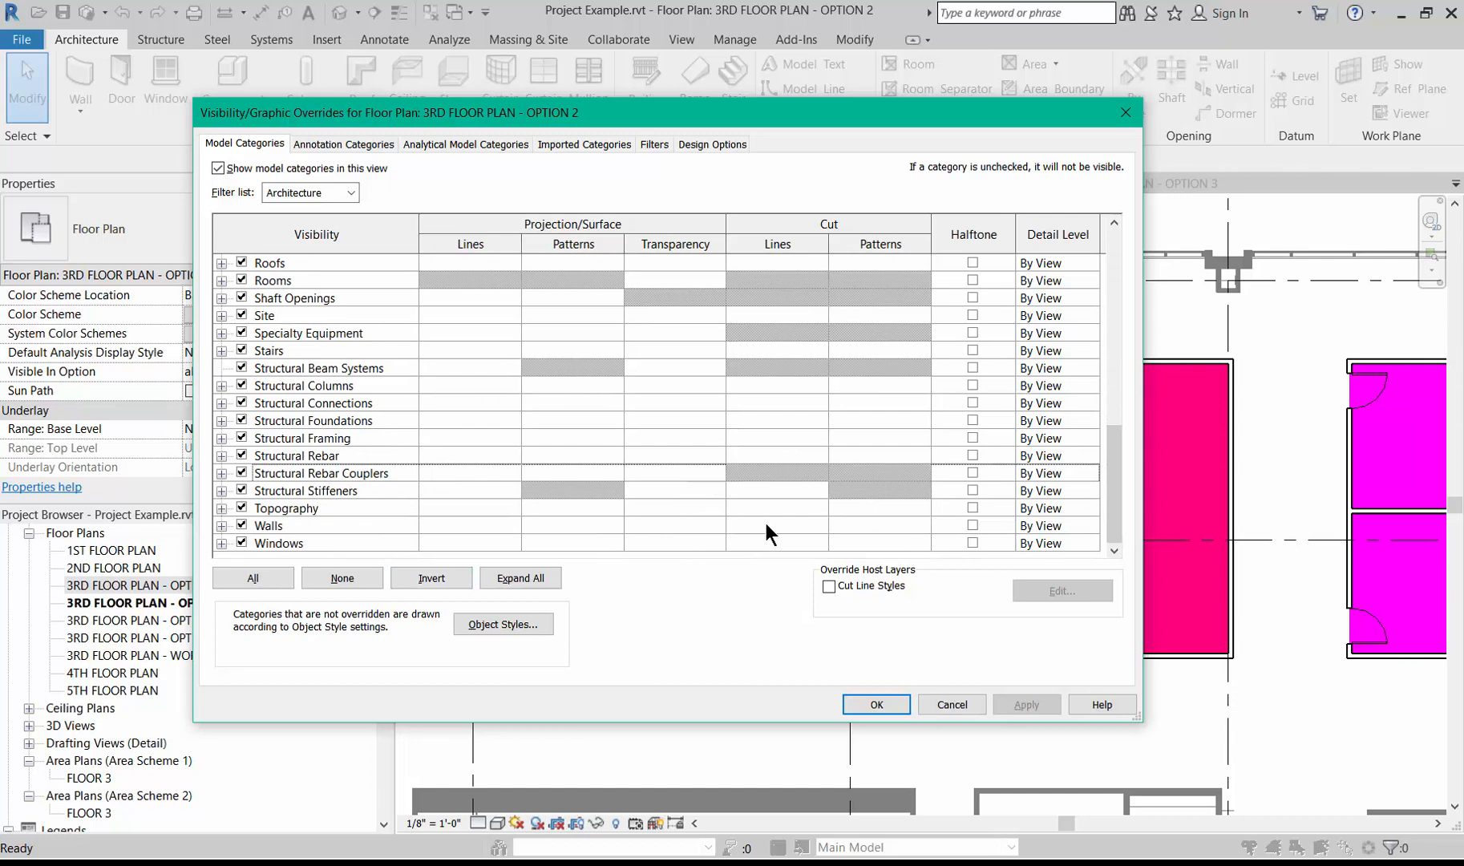
pyautogui.click(849, 522)
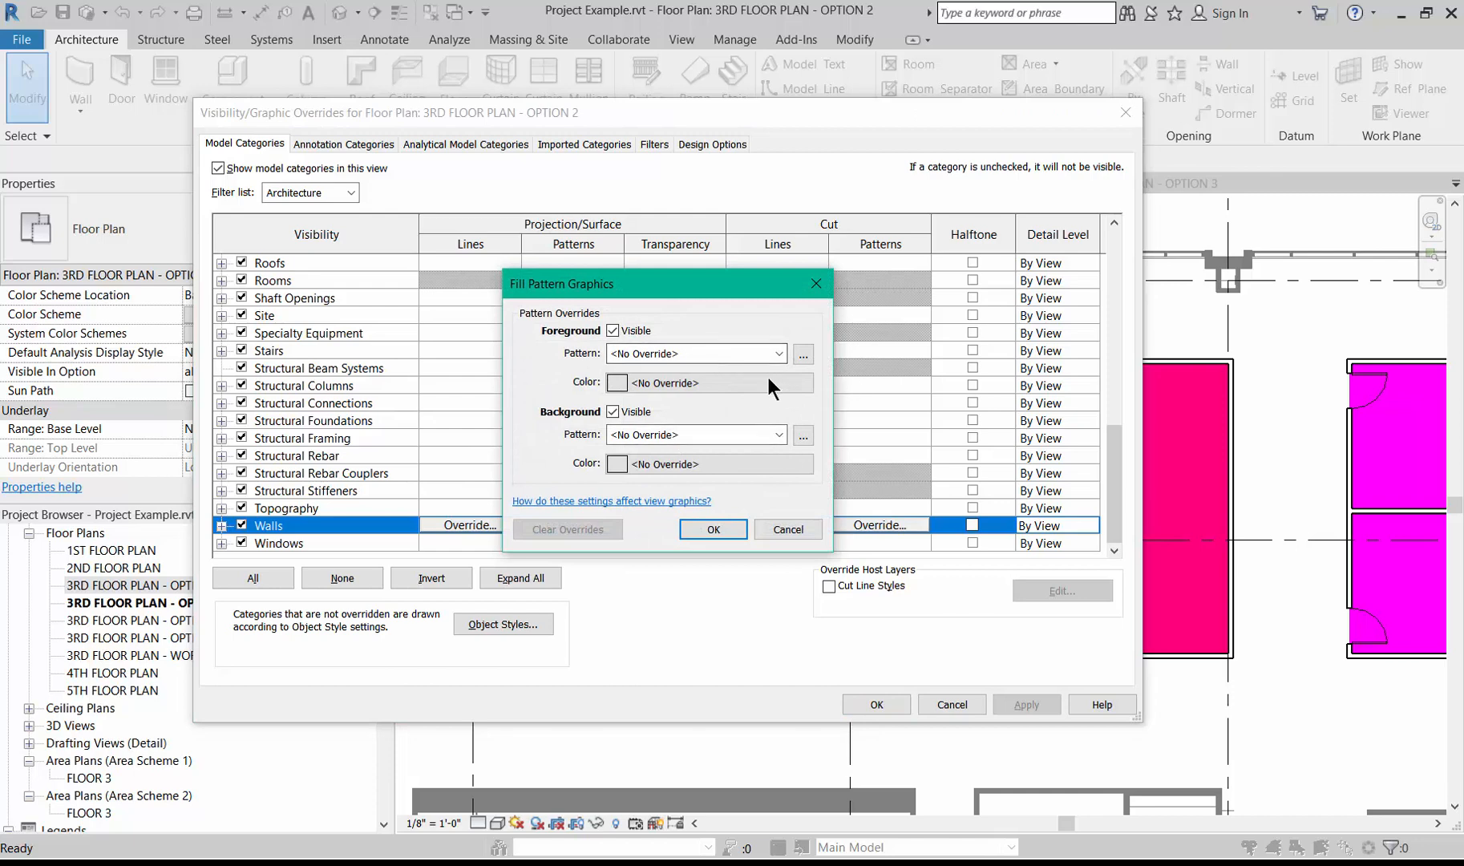
pyautogui.click(781, 350)
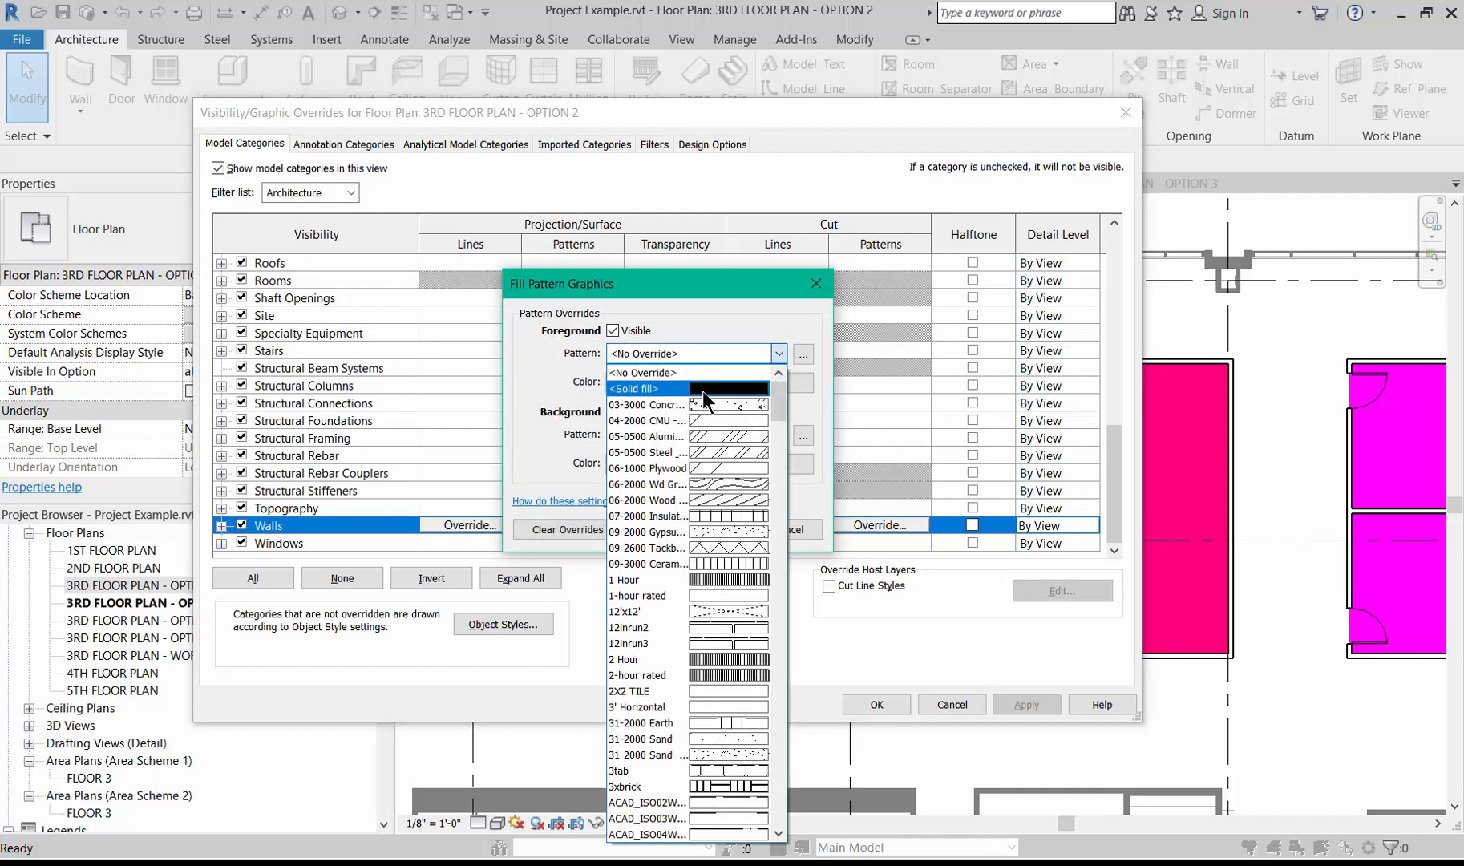
pyautogui.click(703, 390)
pyautogui.click(781, 382)
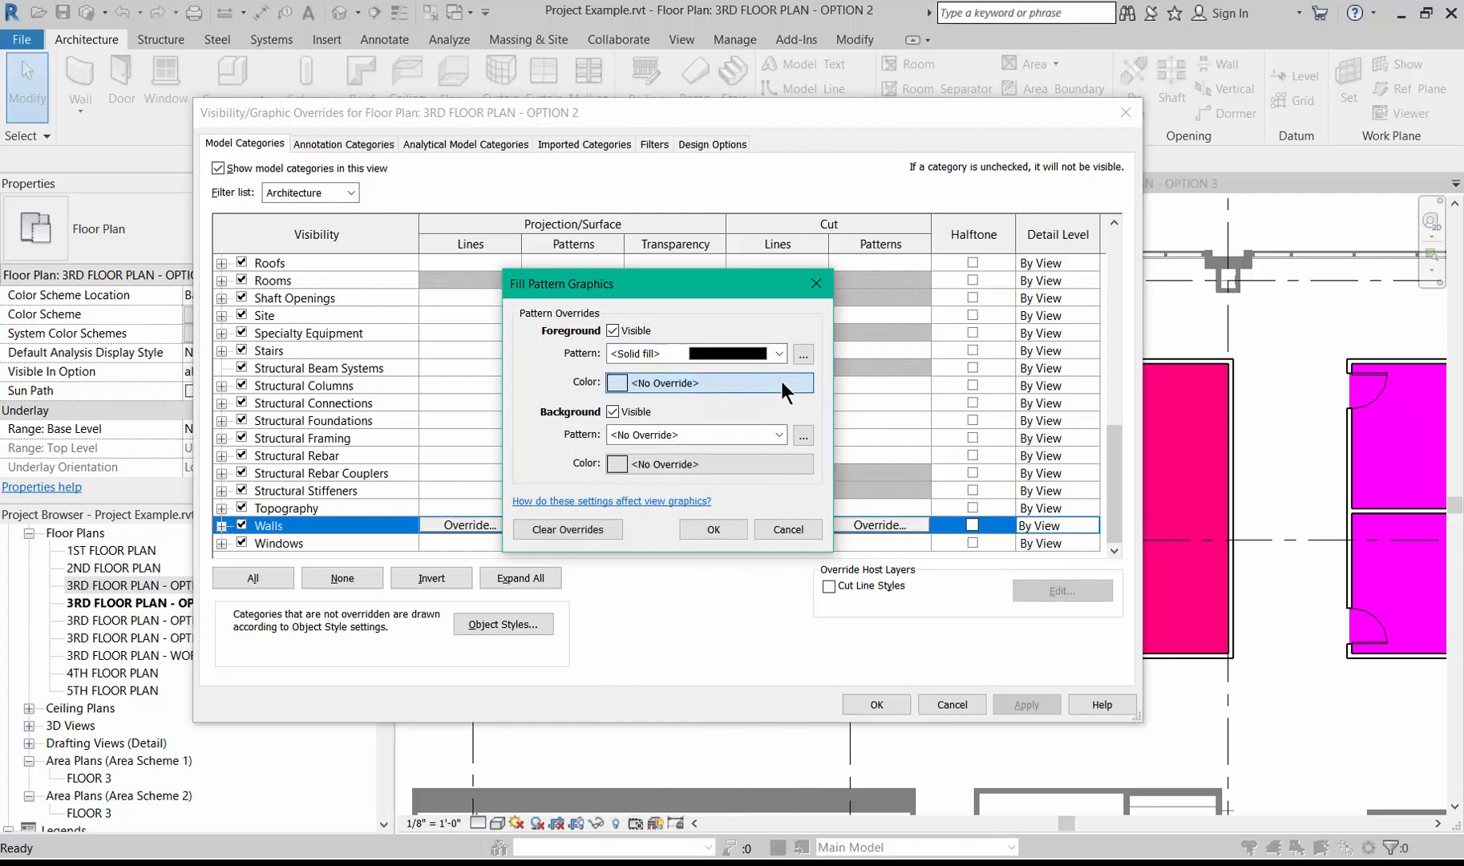
pyautogui.click(473, 435)
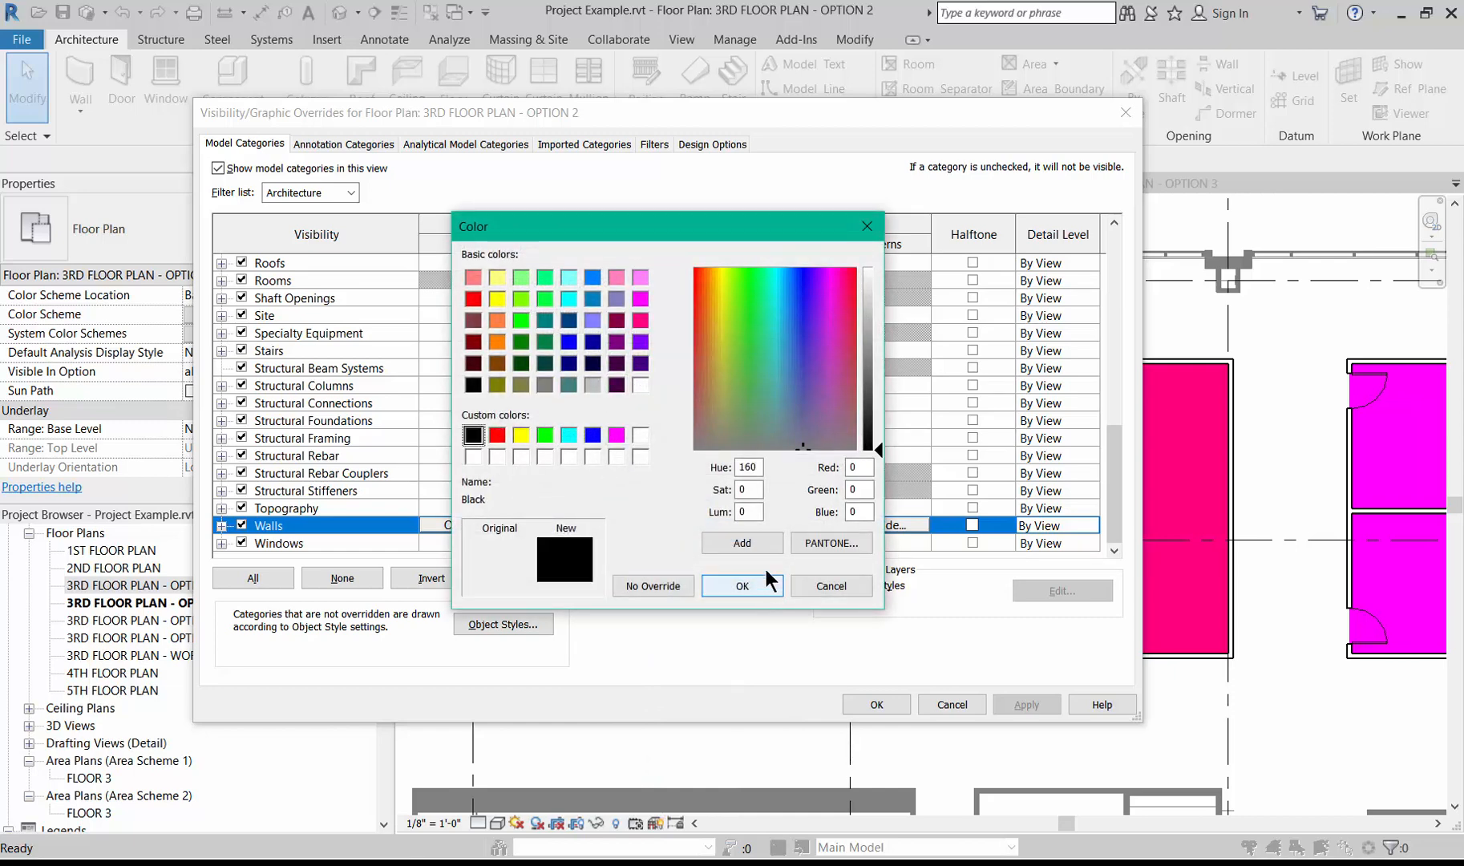
pyautogui.press('Return')
# Override the Walls cut pattern background with Solid fill in Black and apply the graphics overrides to the OPTION 2 view
pyautogui.click(757, 434)
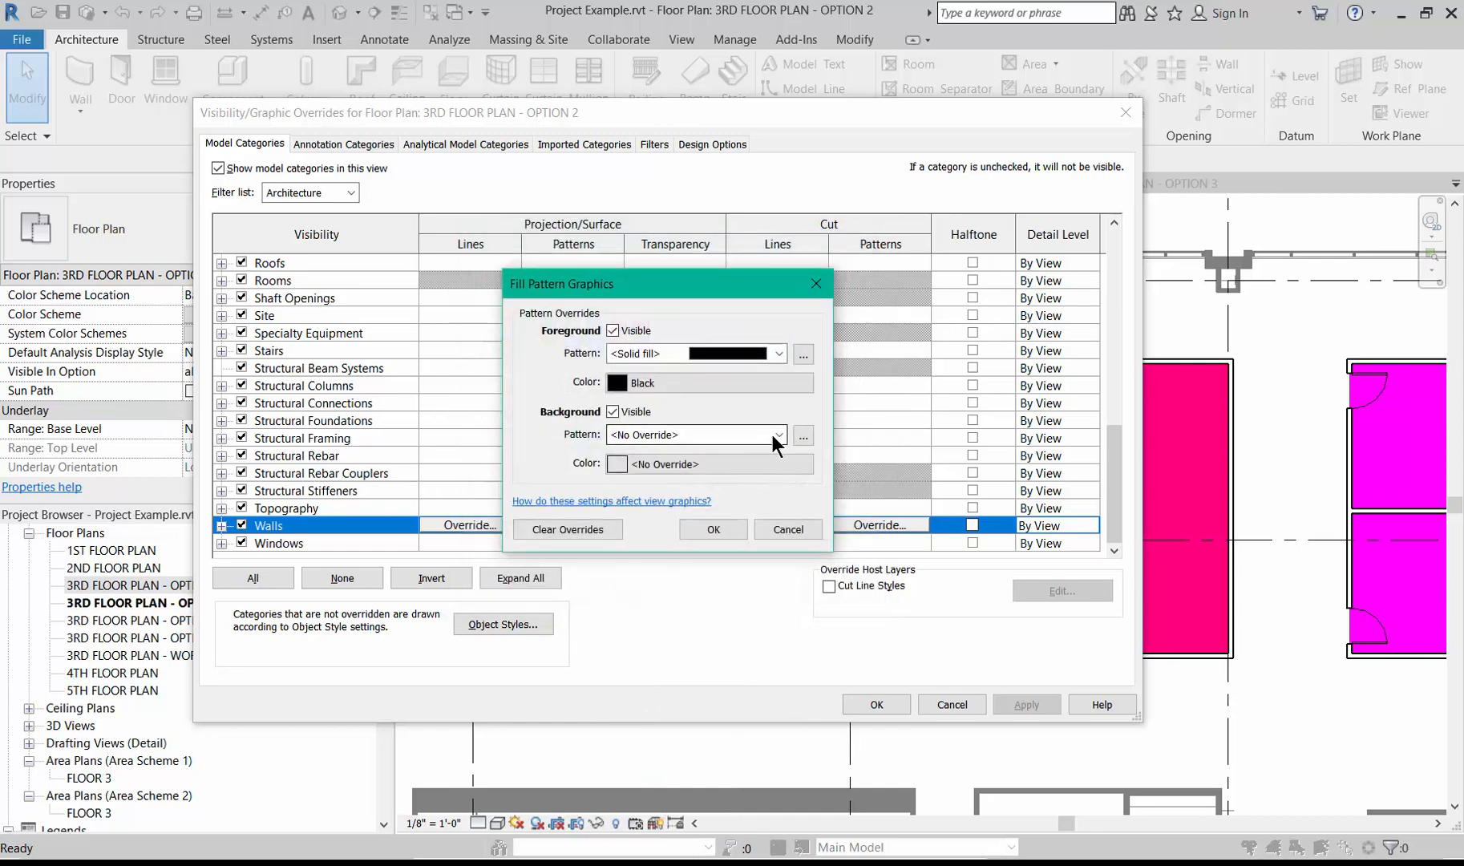
pyautogui.click(777, 434)
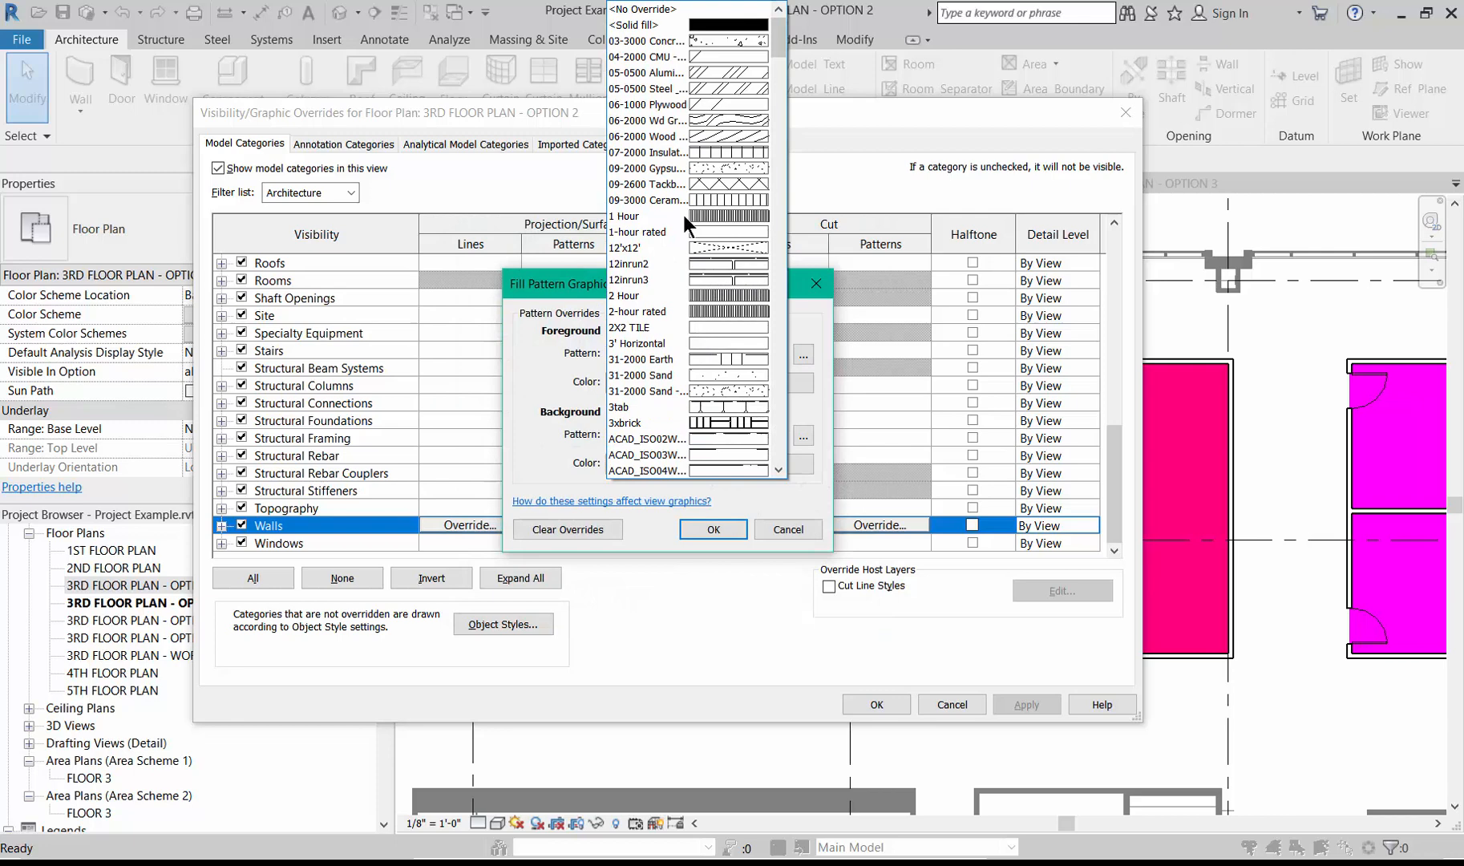
pyautogui.click(671, 26)
pyautogui.click(761, 465)
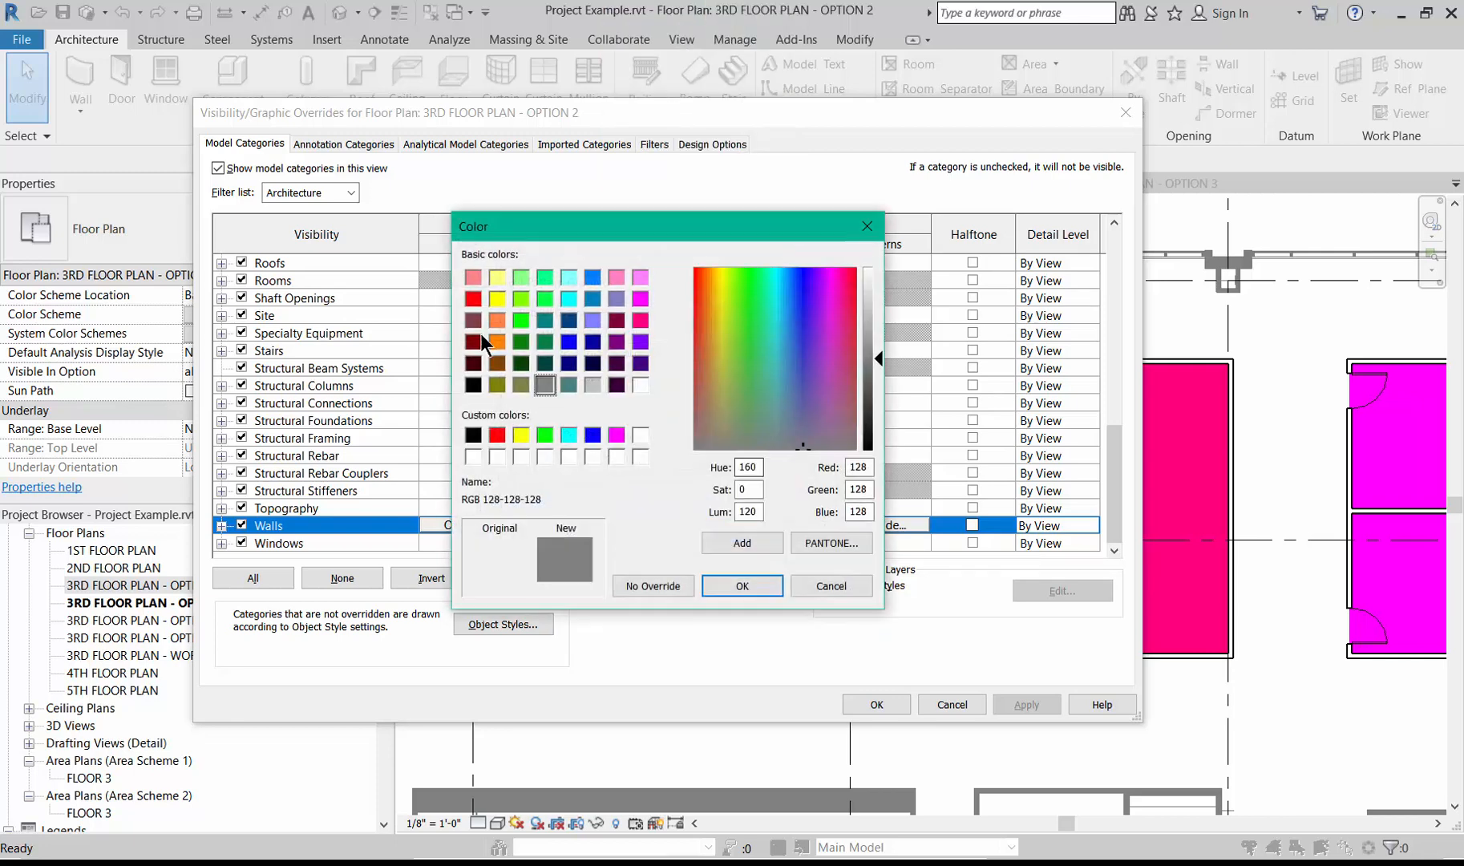
pyautogui.click(473, 435)
pyautogui.click(757, 588)
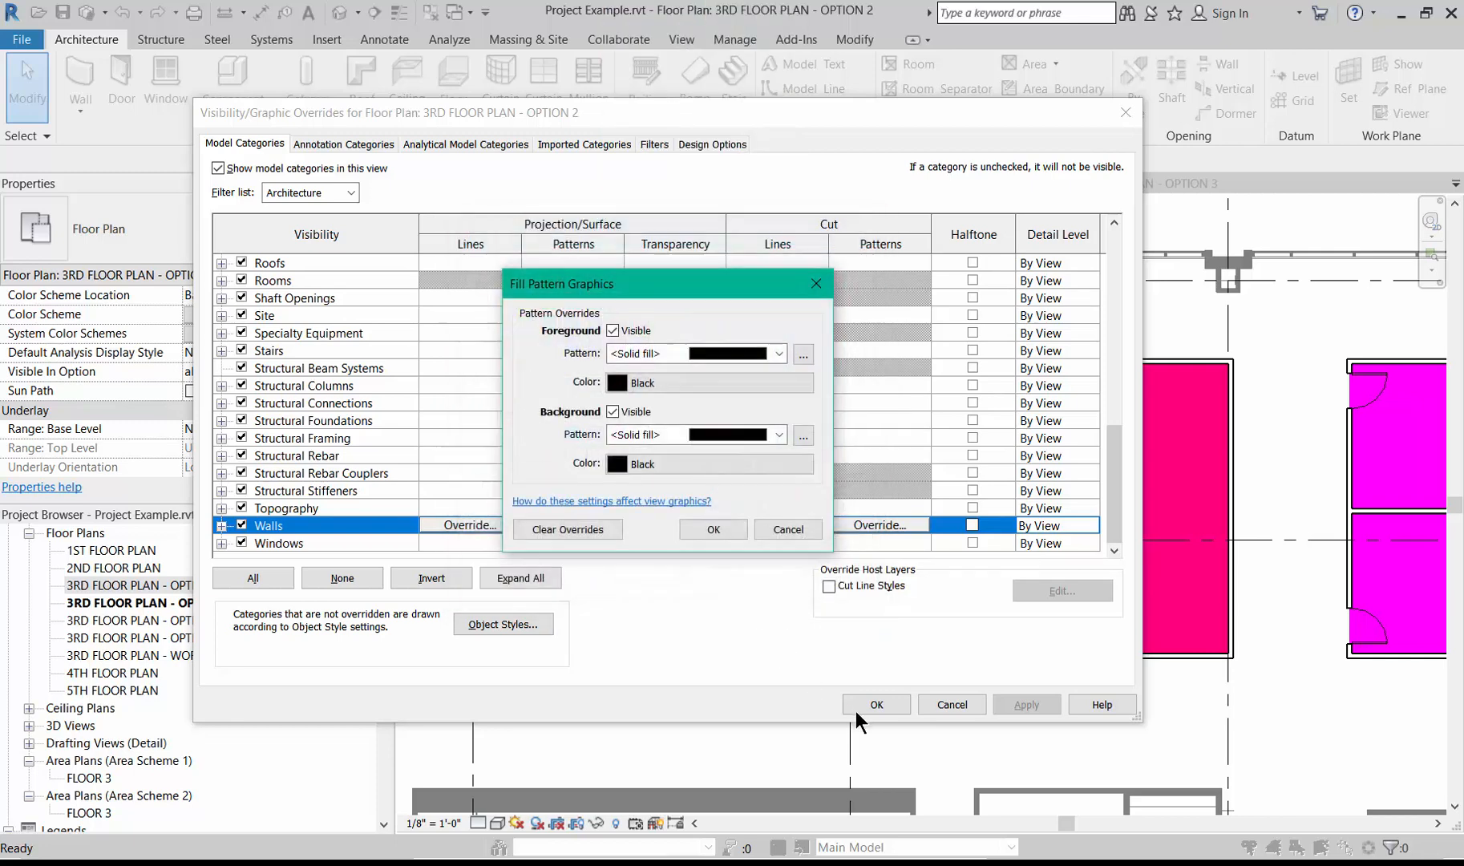
pyautogui.click(713, 530)
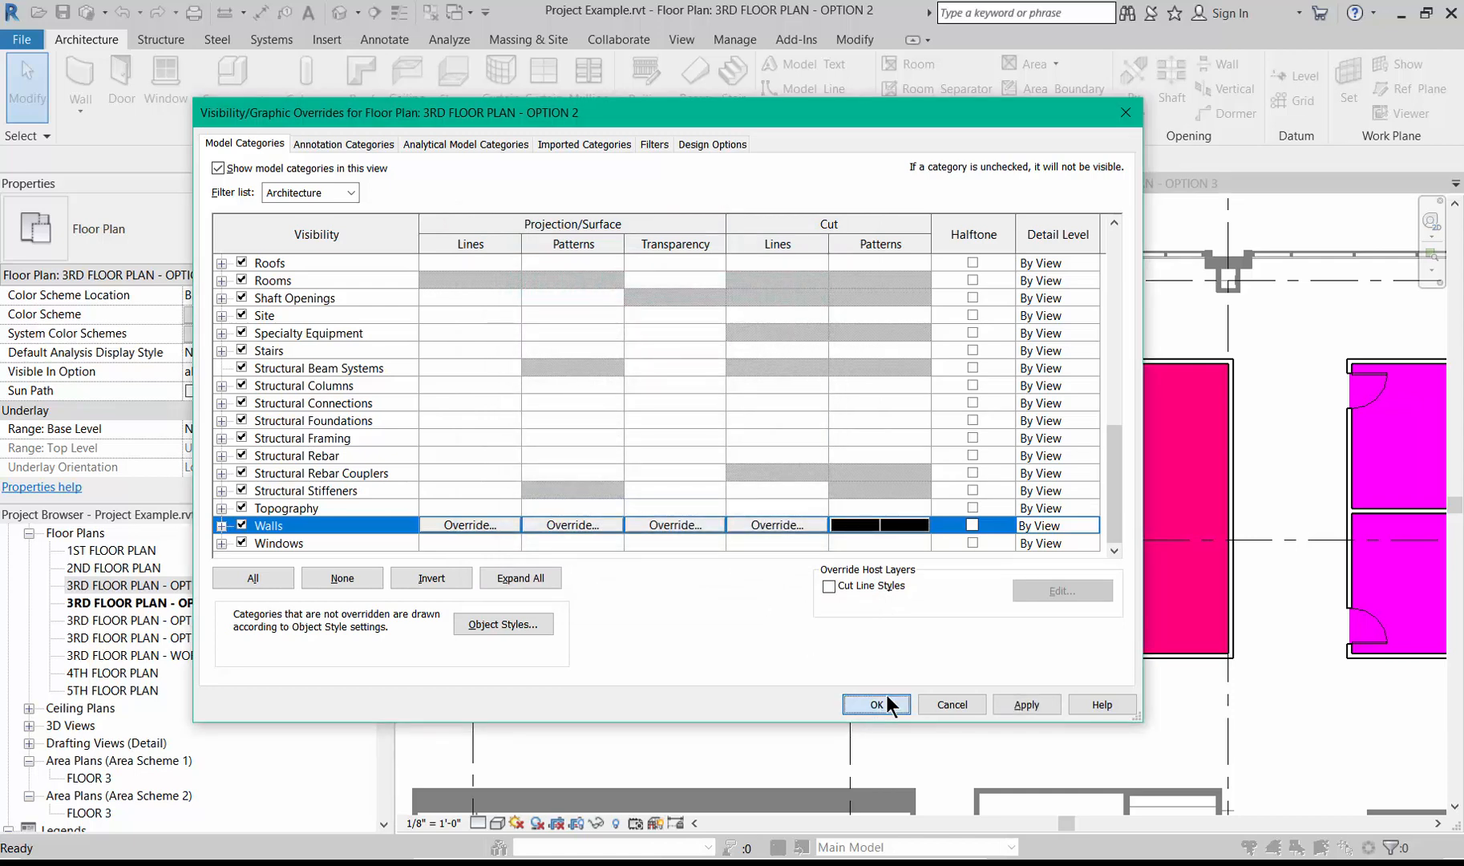
pyautogui.click(880, 704)
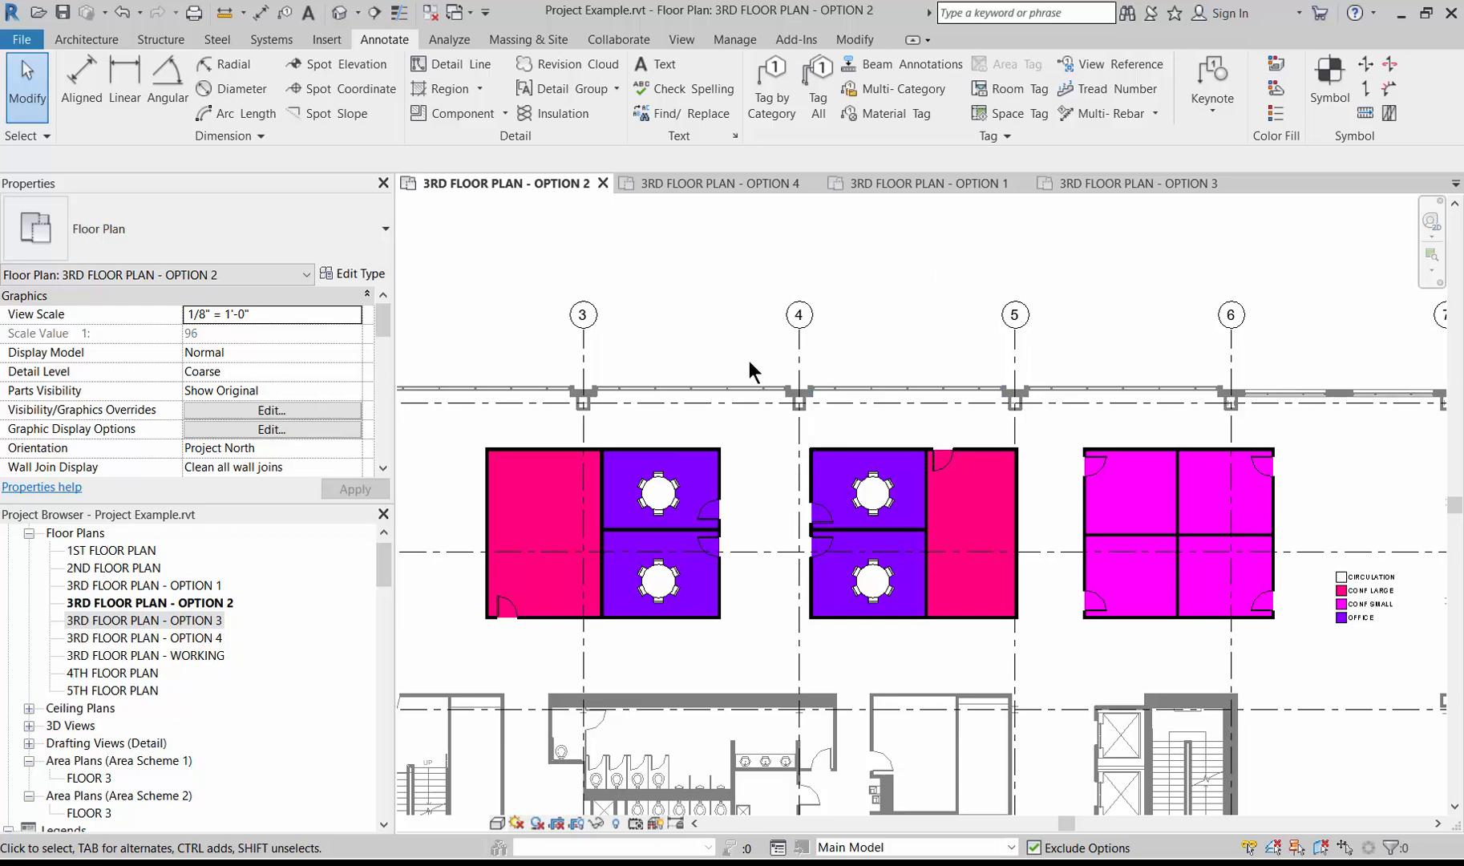
# Cut the four round dining tables with chairs in the office rooms from the main model to the clipboard
pyautogui.click(657, 503)
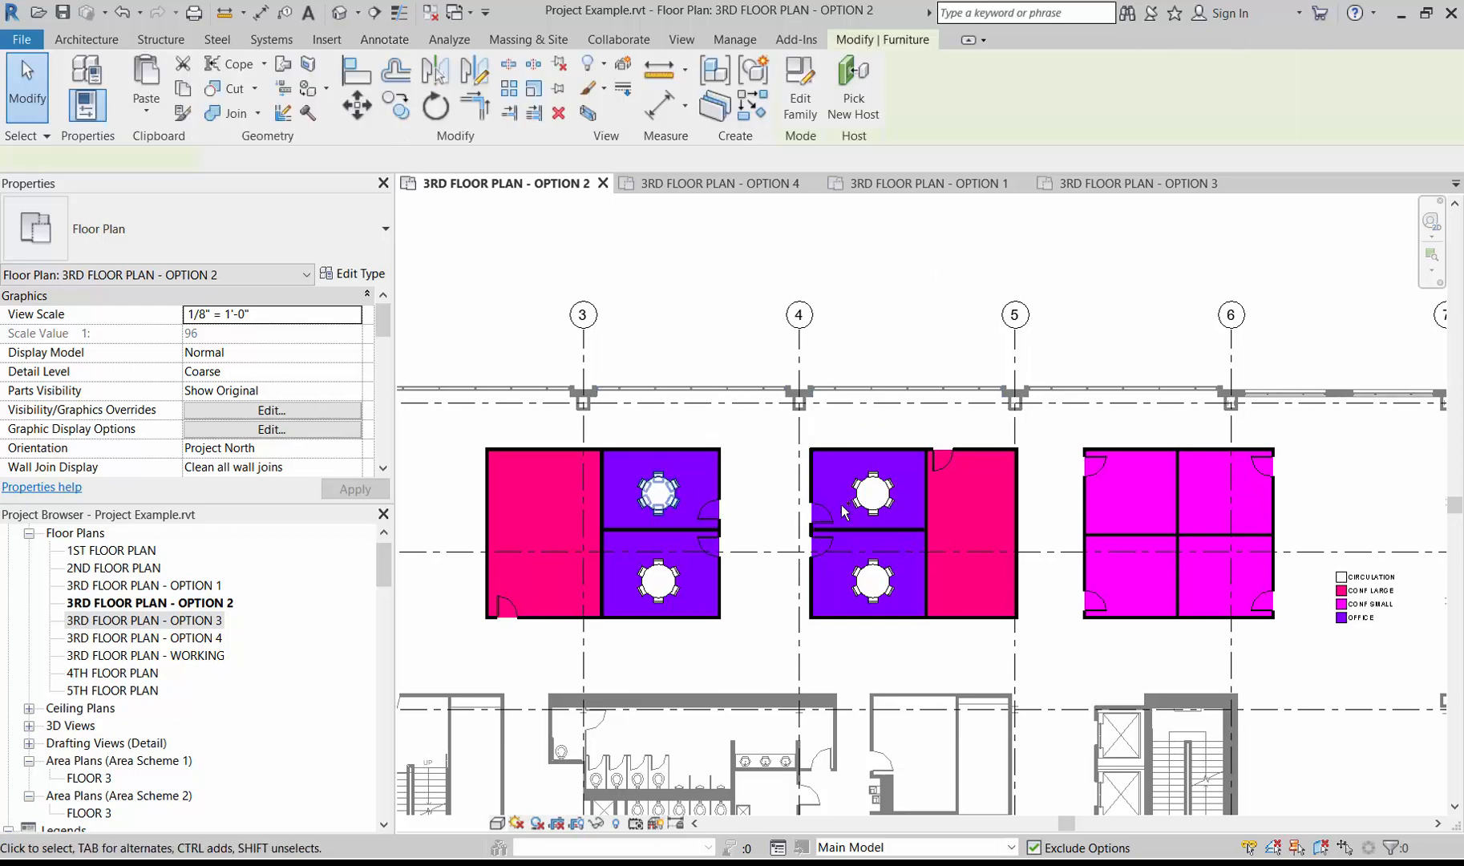
pyautogui.keyDown('ctrl'); pyautogui.click(863, 489); pyautogui.keyUp('ctrl')
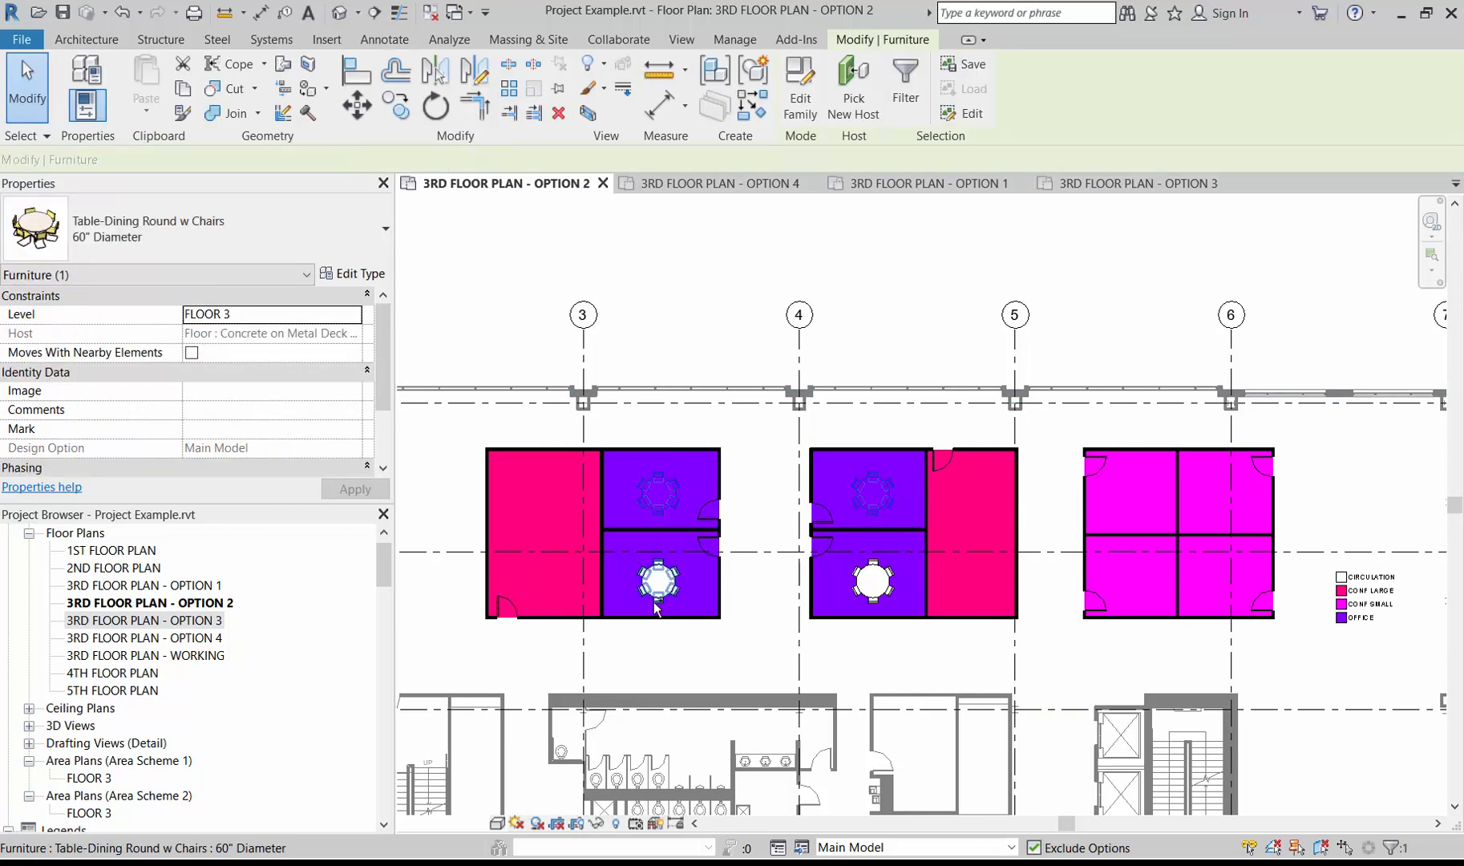
pyautogui.keyDown('ctrl'); pyautogui.click(658, 595); pyautogui.keyUp('ctrl')
pyautogui.keyDown('ctrl'); pyautogui.click(866, 594); pyautogui.keyUp('ctrl')
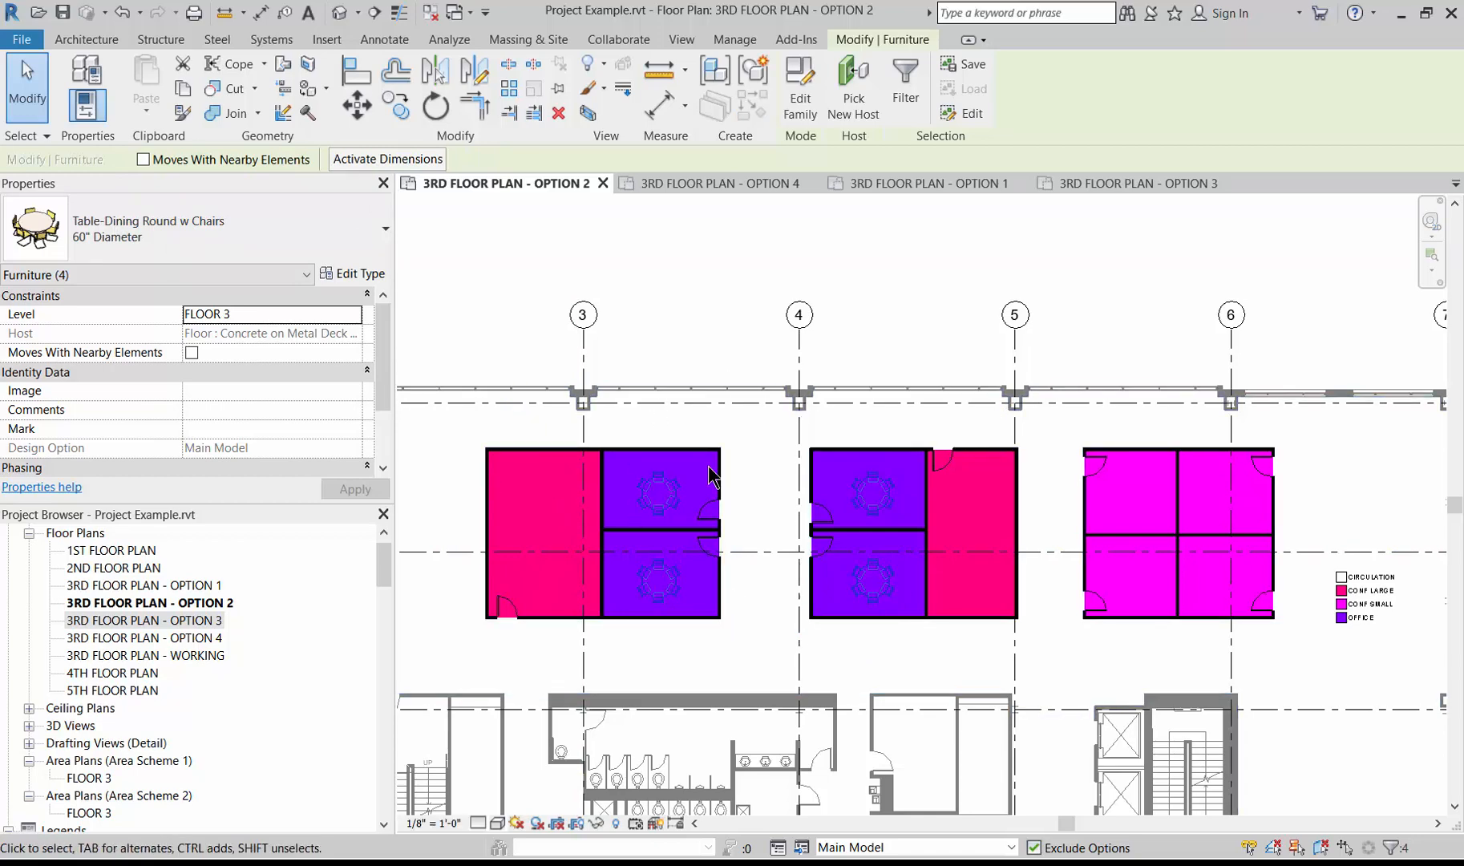
pyautogui.click(185, 67)
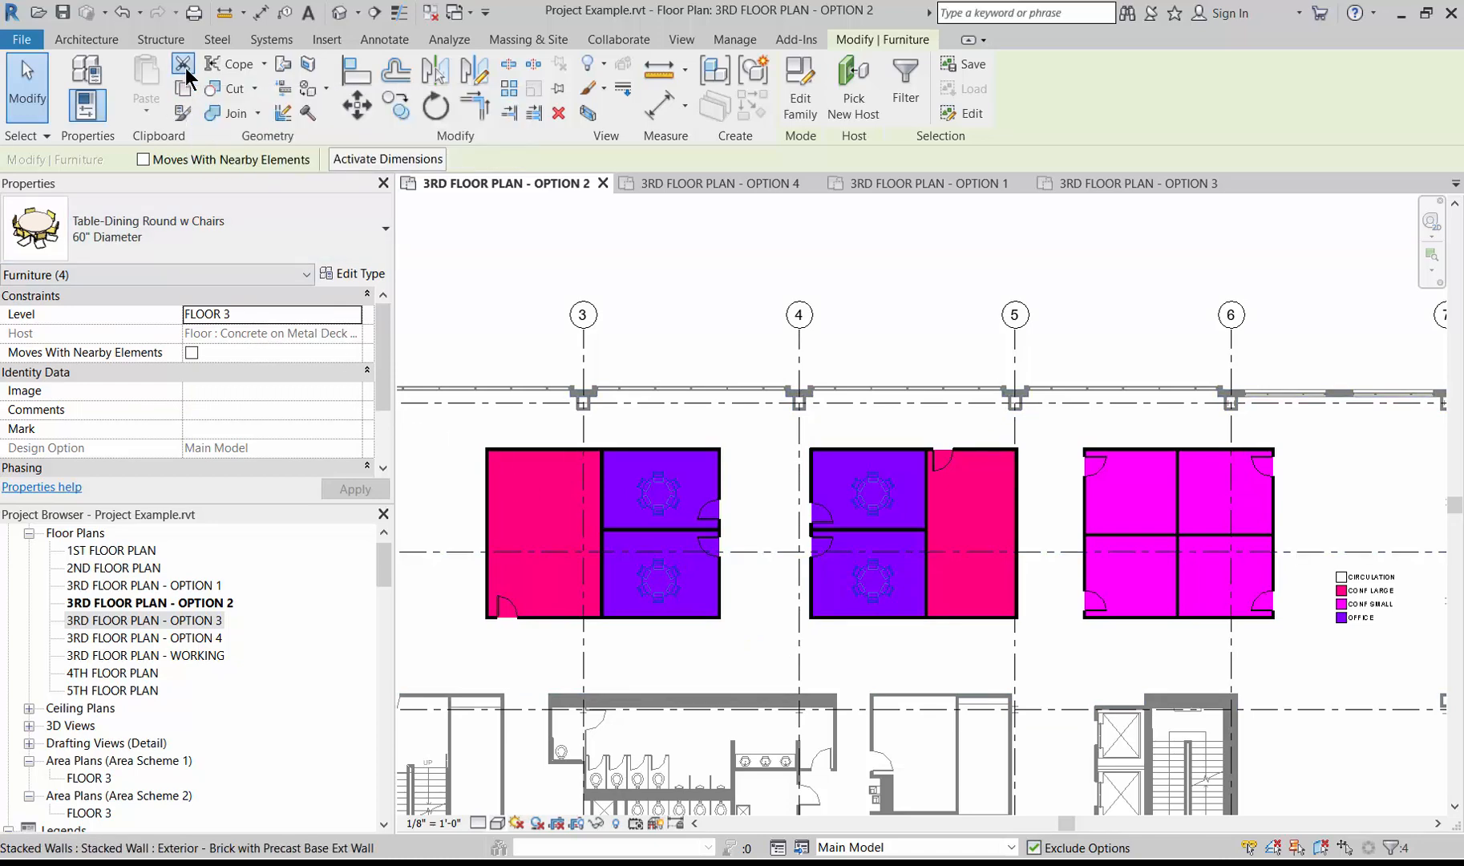
# Paste the cut tables aligned to the current view into Option 1 (primary) of Option Set 1, and return to the Main Model
pyautogui.click(874, 847)
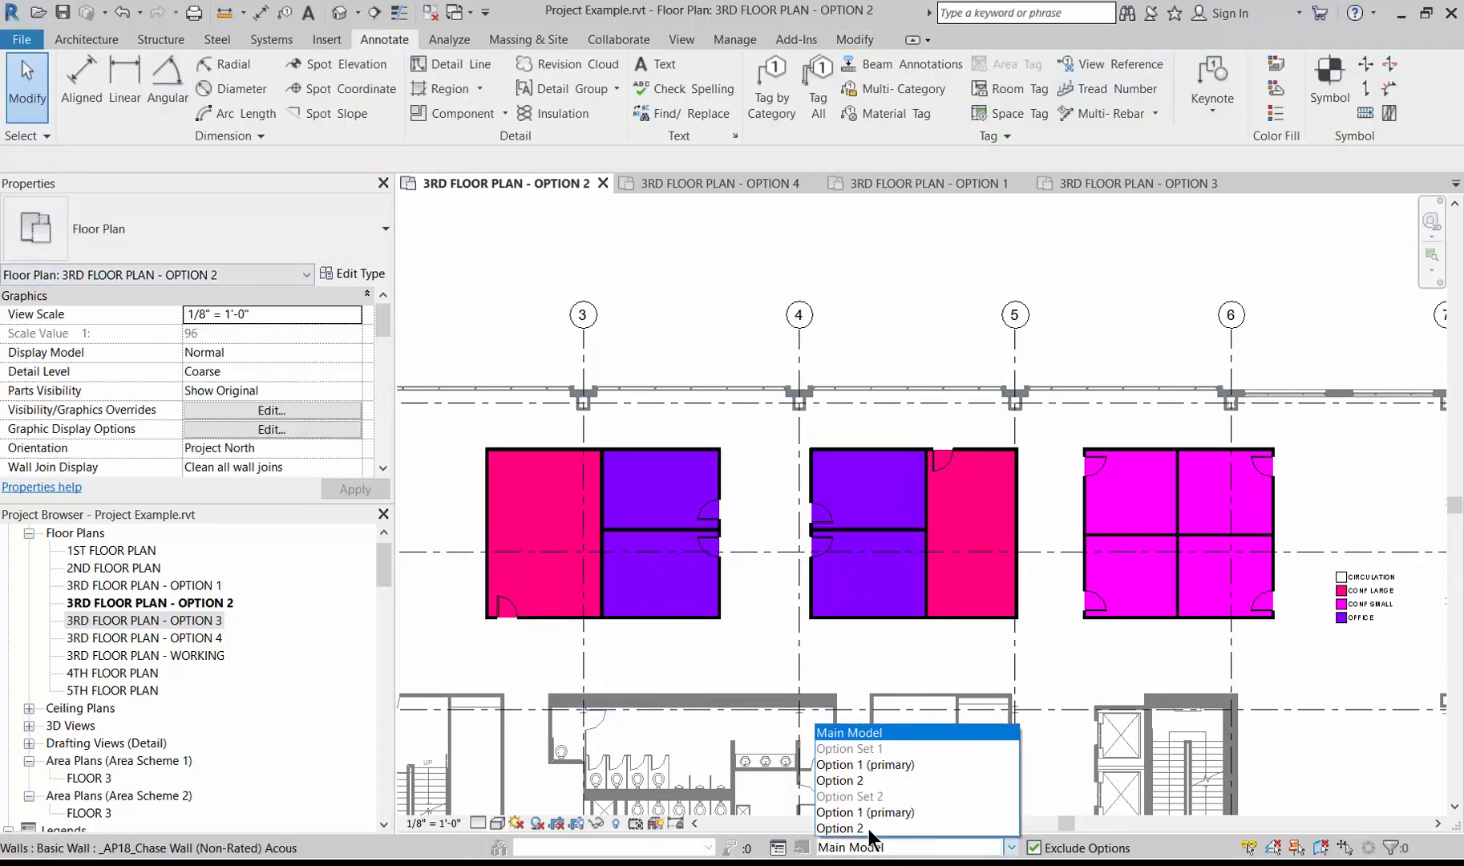
pyautogui.click(859, 764)
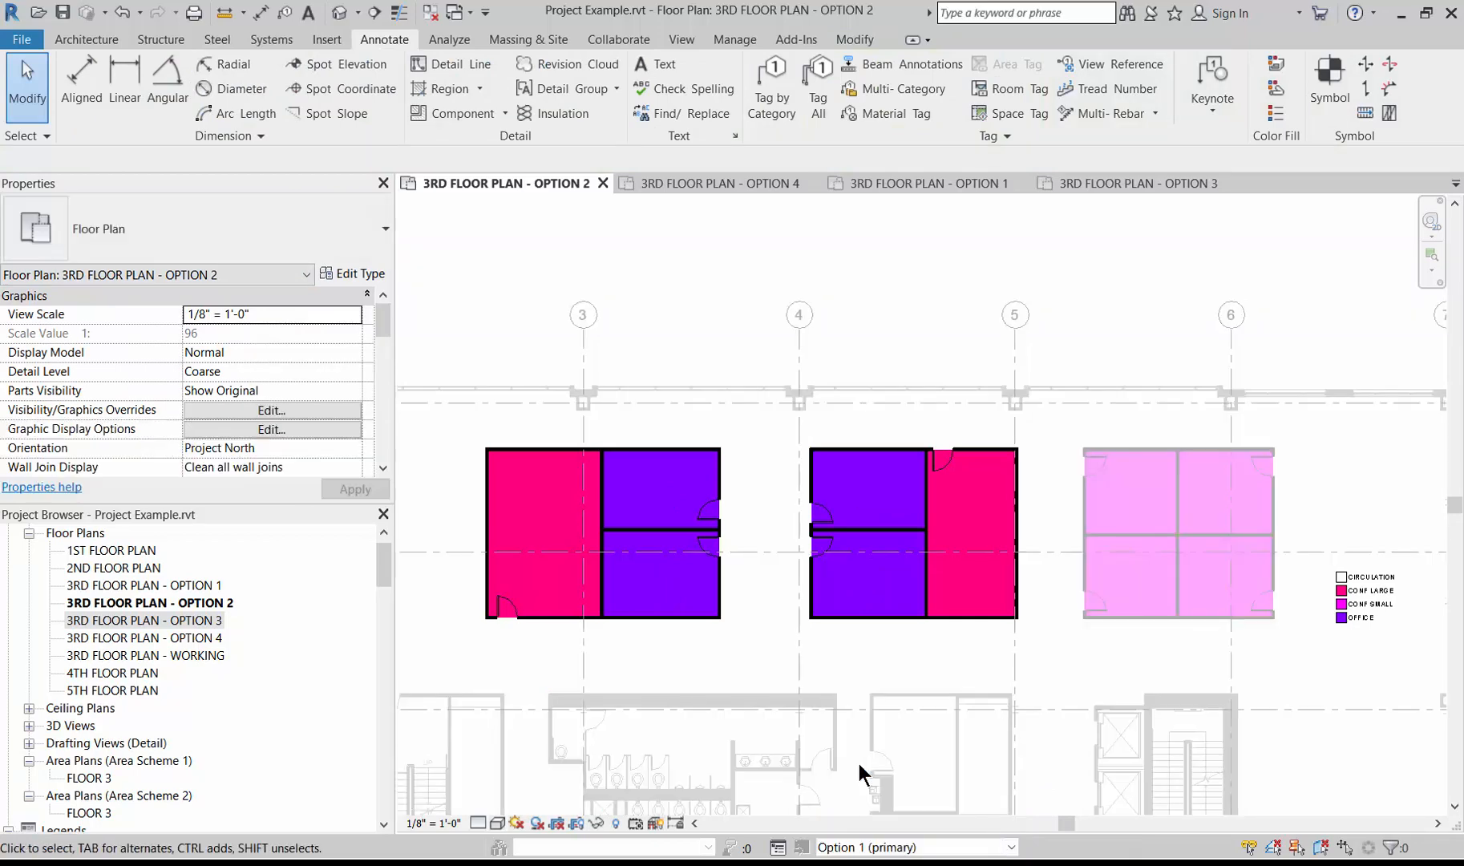
pyautogui.click(850, 44)
pyautogui.click(154, 114)
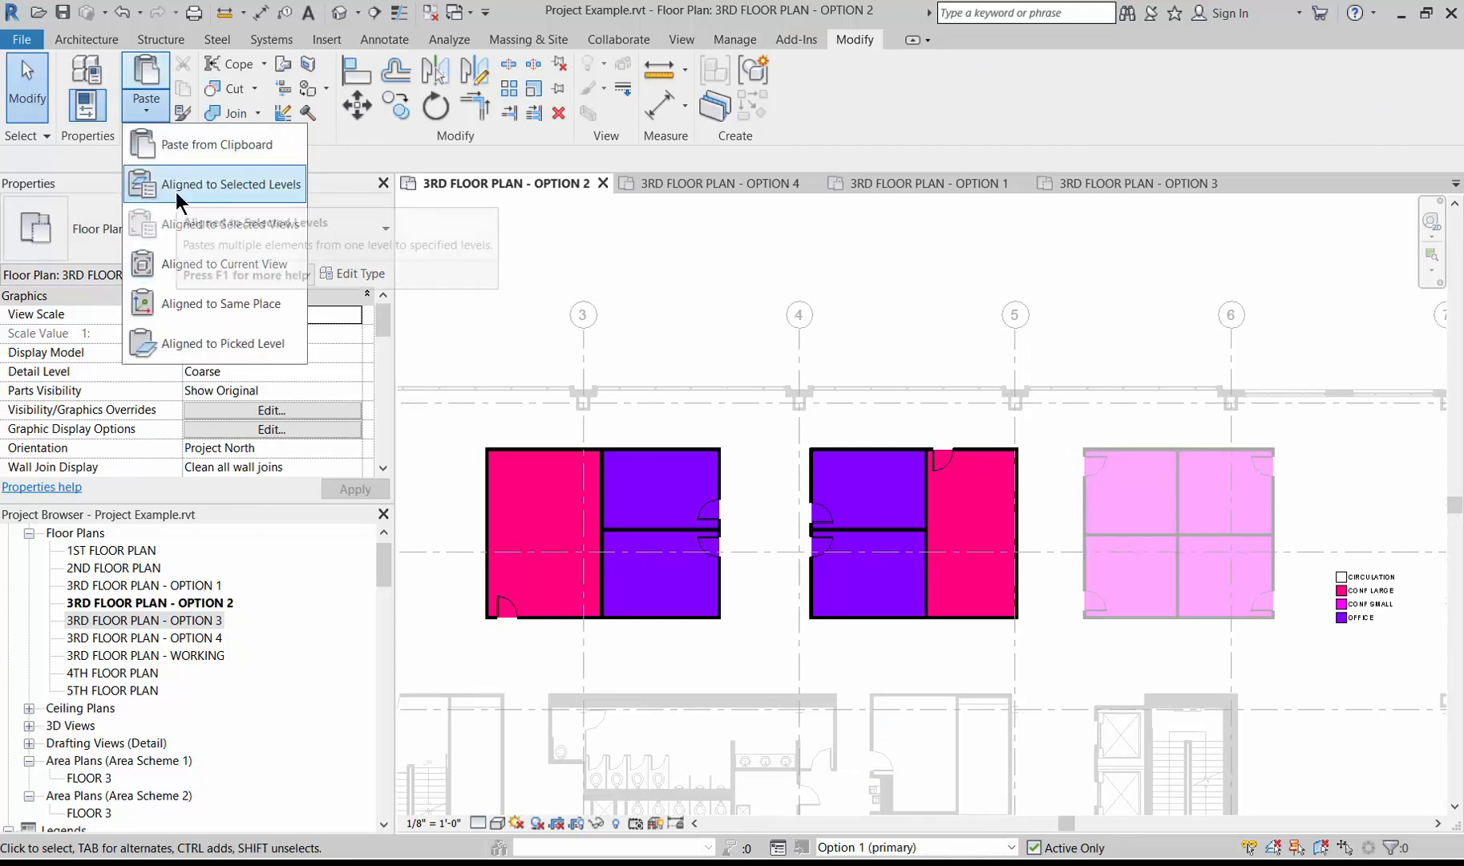
pyautogui.click(189, 264)
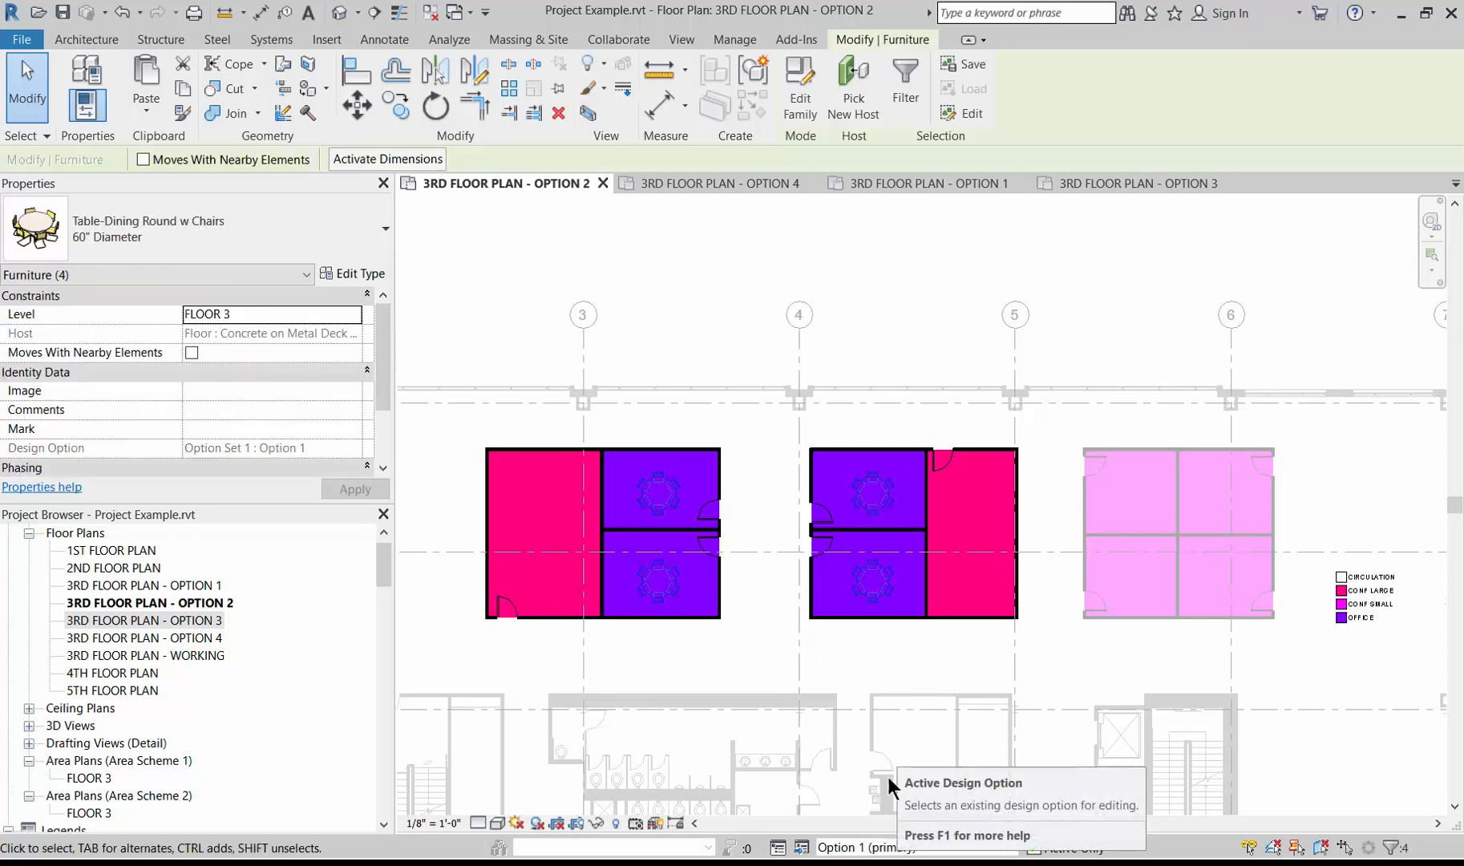
pyautogui.click(839, 651)
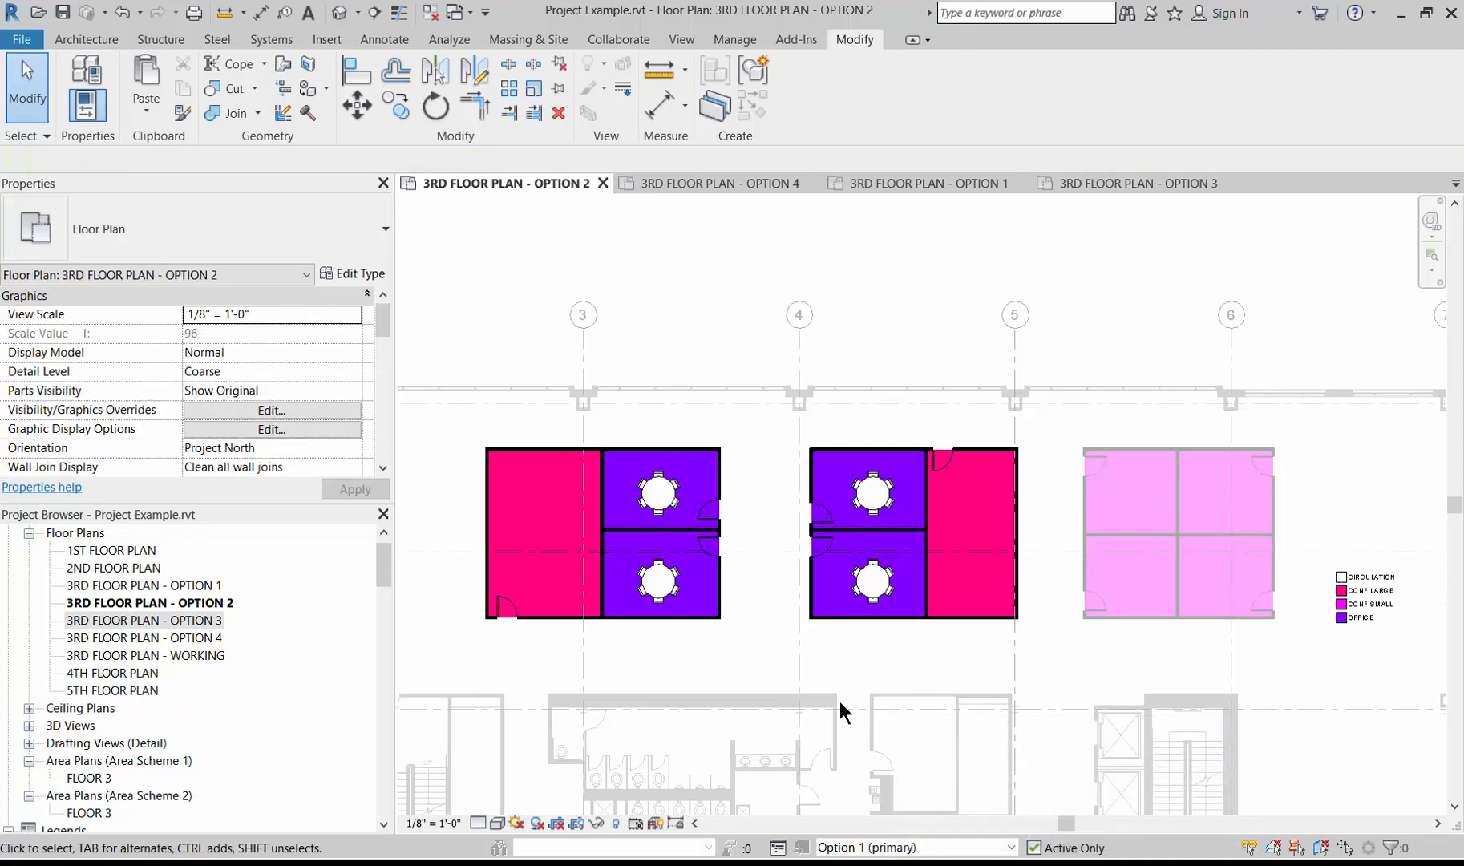
pyautogui.click(868, 847)
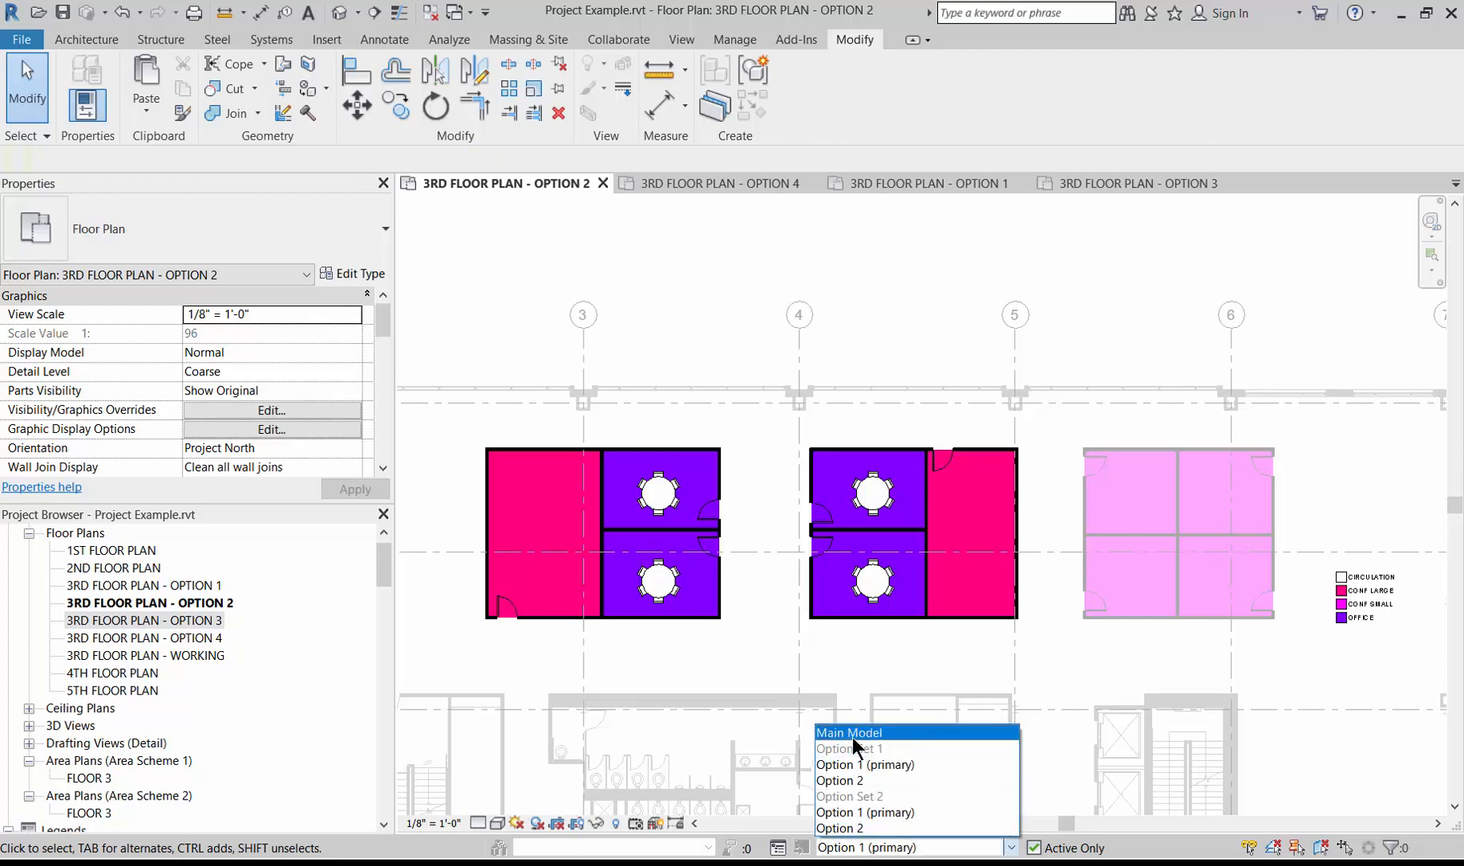
pyautogui.click(852, 734)
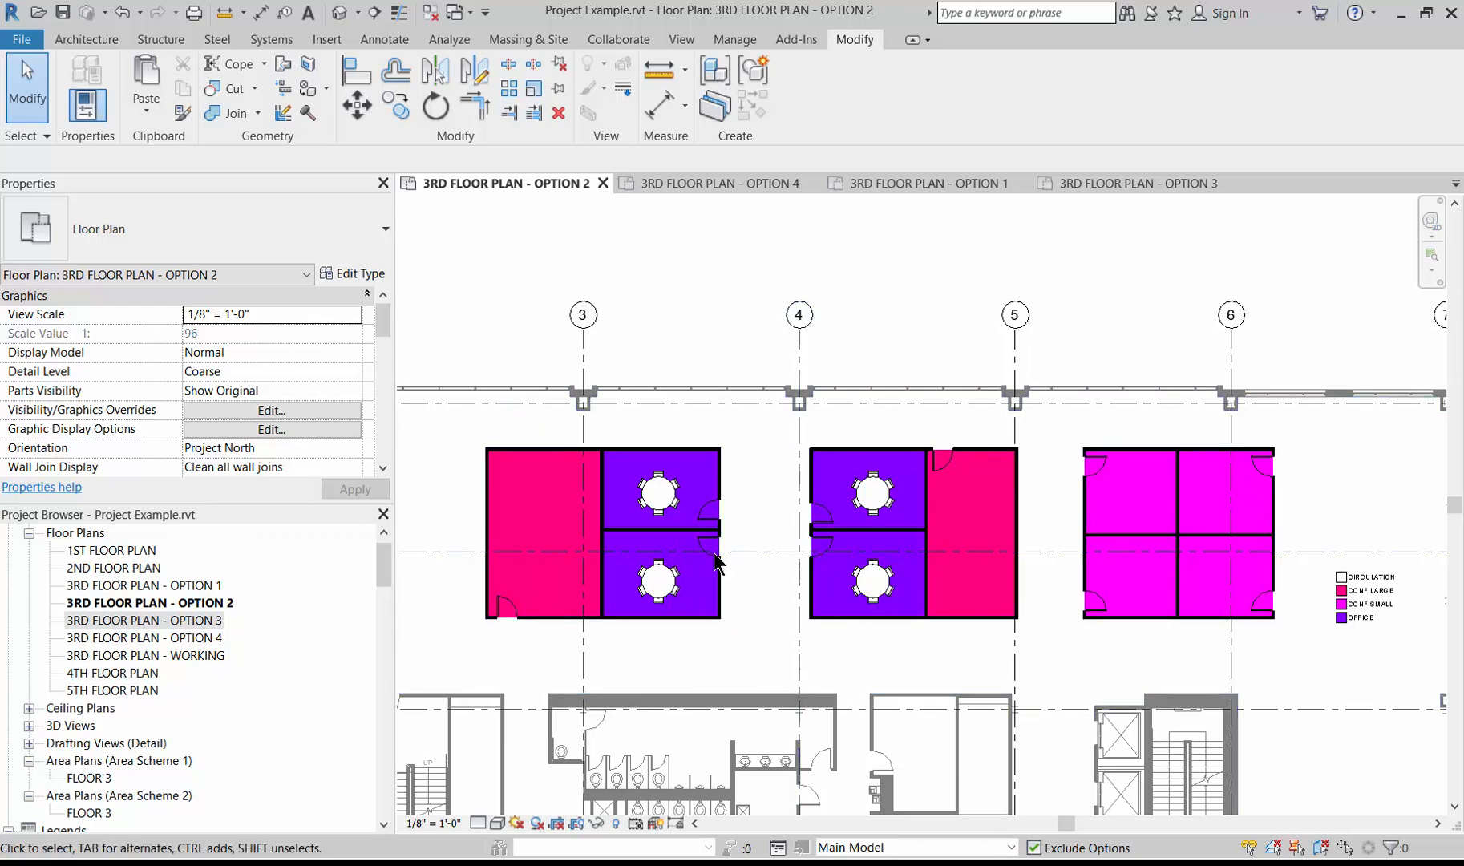
# Compare the office furniture in the 3RD FLOOR PLAN OPTION 1, OPTION 3 and OPTION 2 views
pyautogui.doubleClick(188, 584)
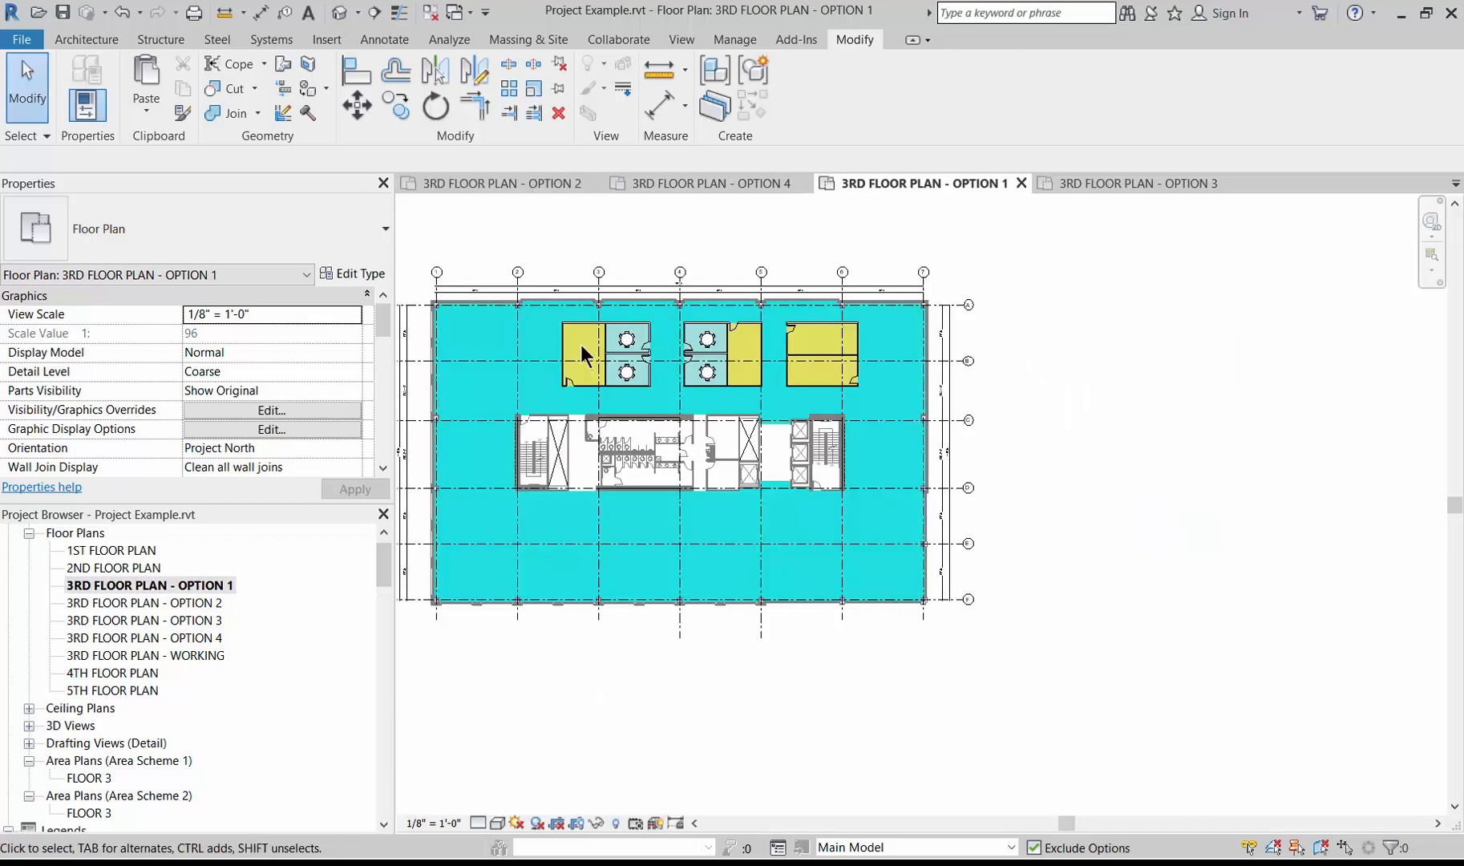
pyautogui.scroll(4, 647, 318)
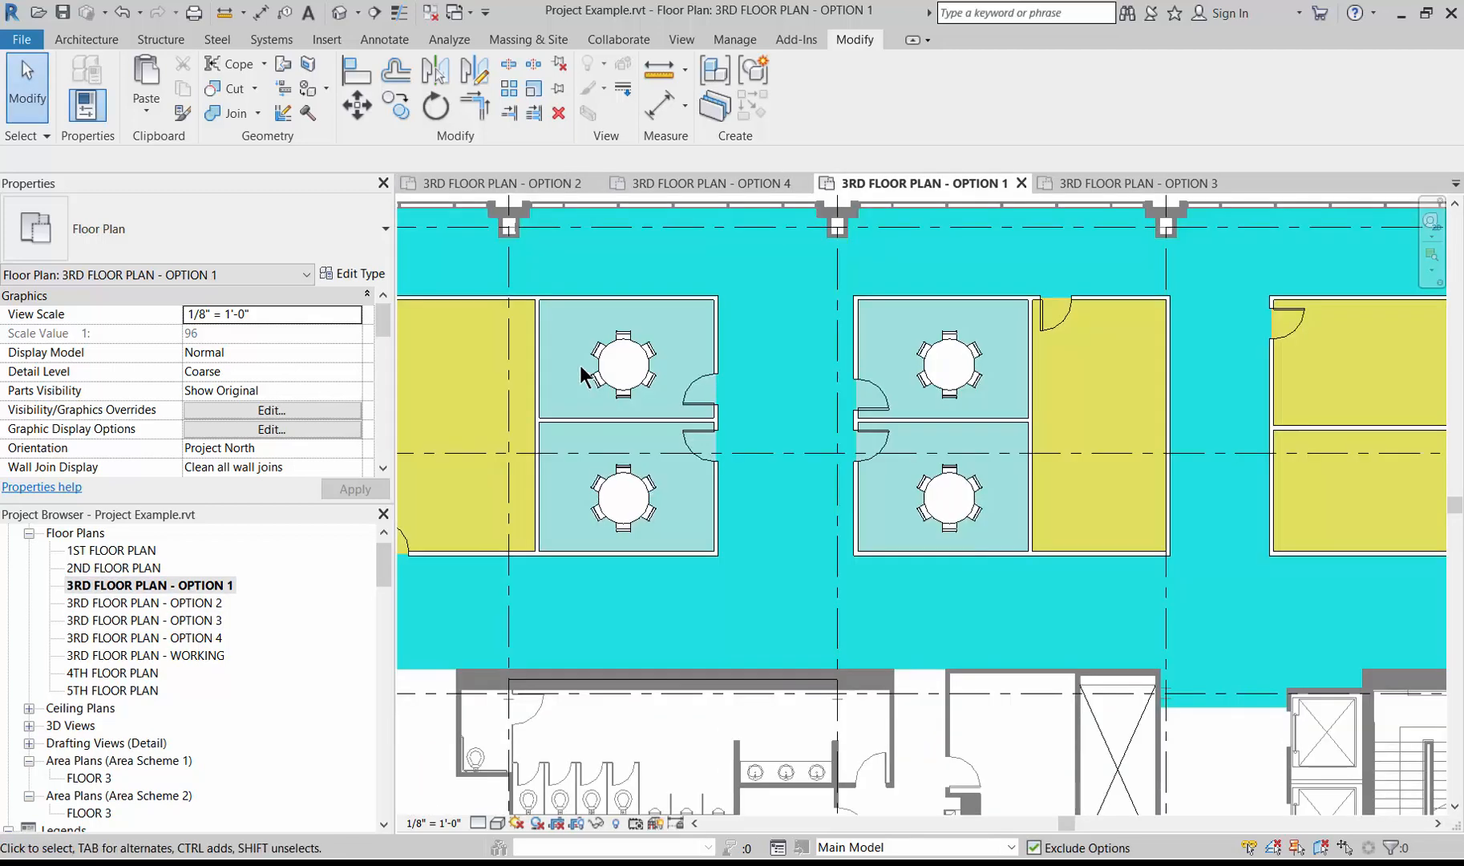
pyautogui.scroll(2, 590, 369)
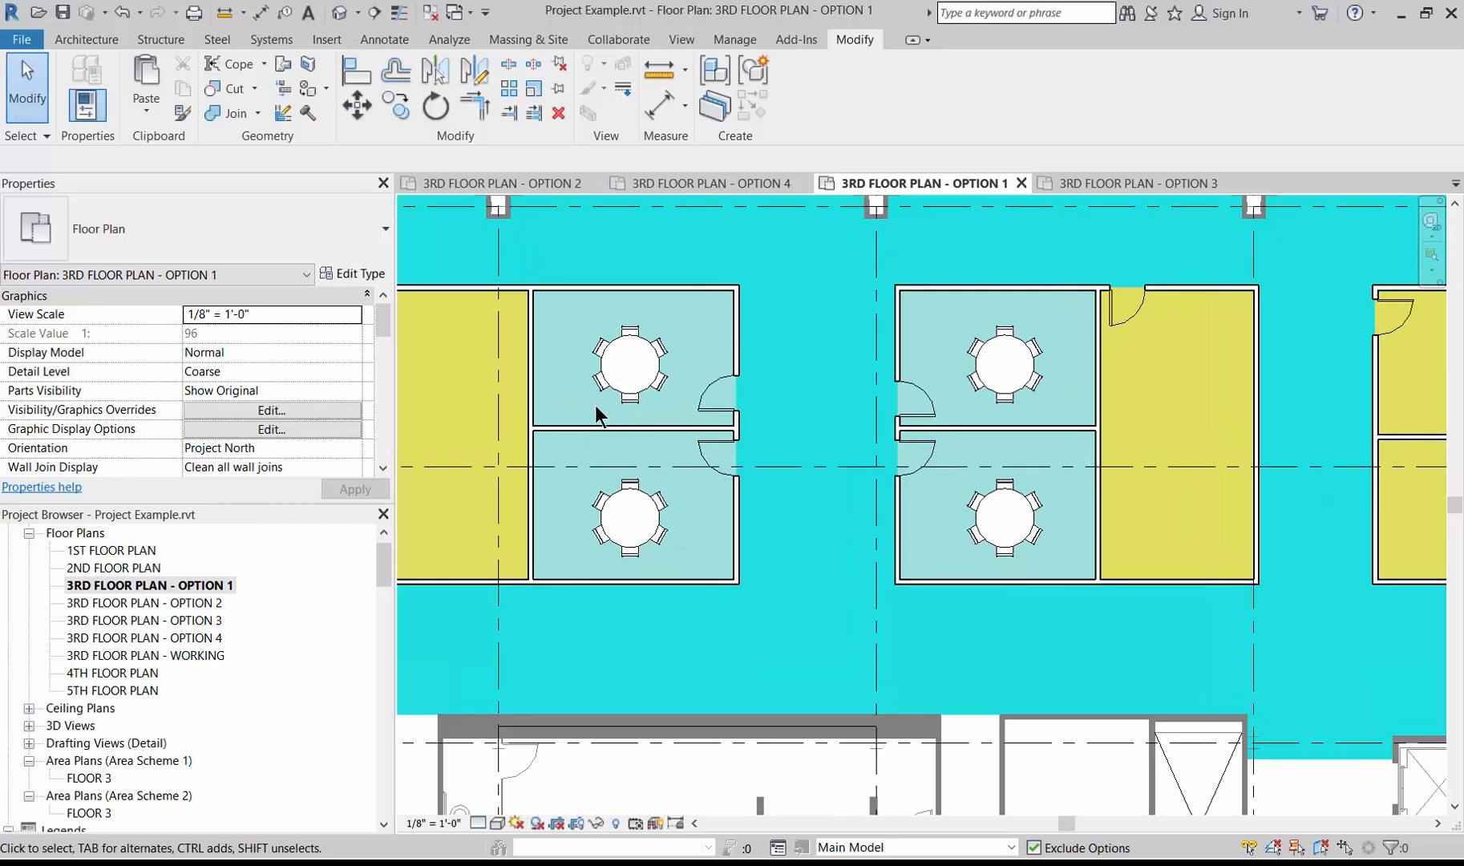
pyautogui.doubleClick(164, 622)
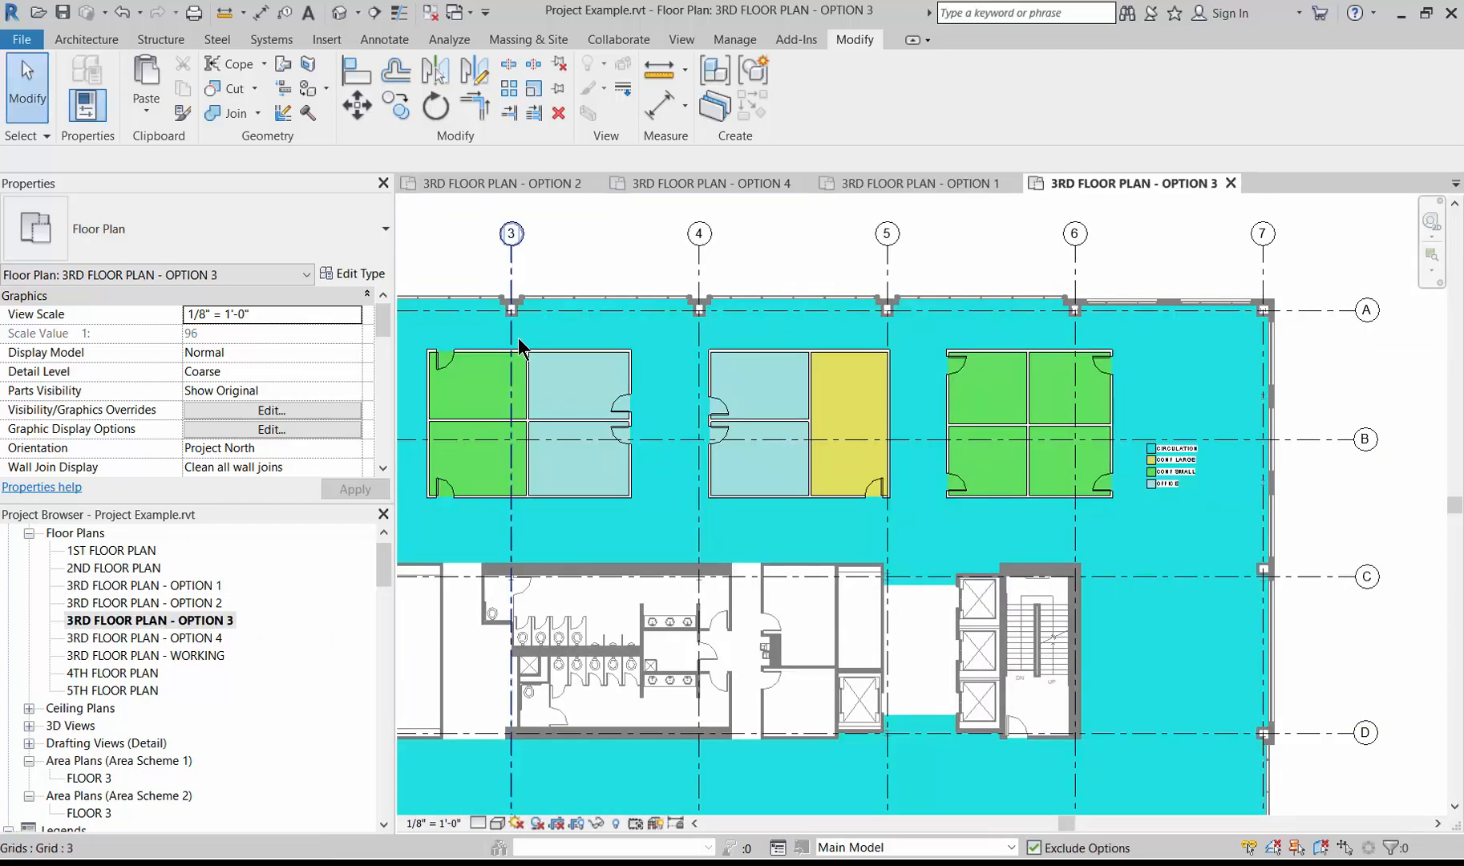
pyautogui.scroll(2, 518, 337)
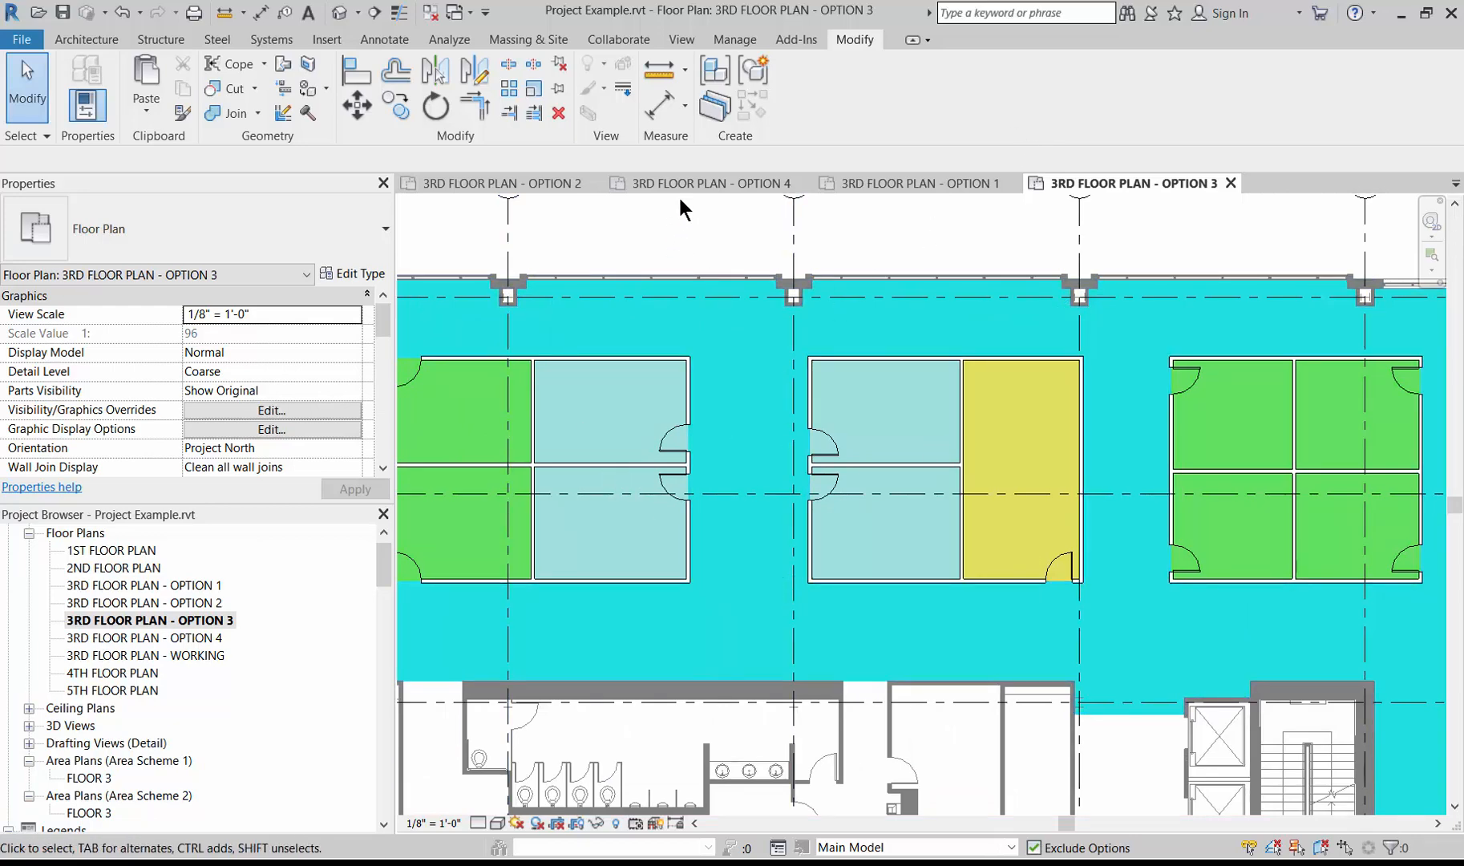
pyautogui.click(950, 188)
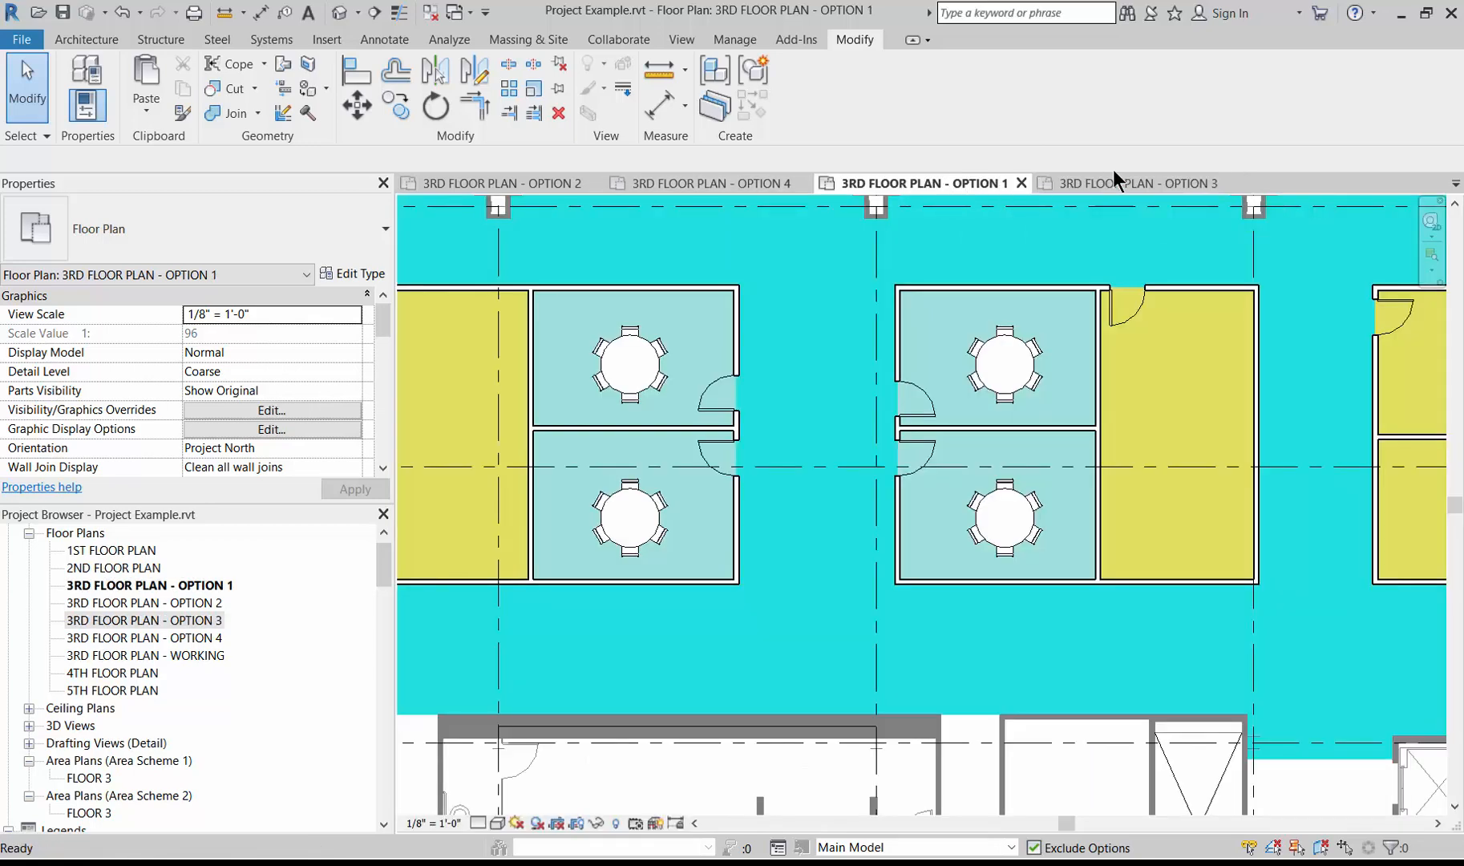
pyautogui.click(1114, 178)
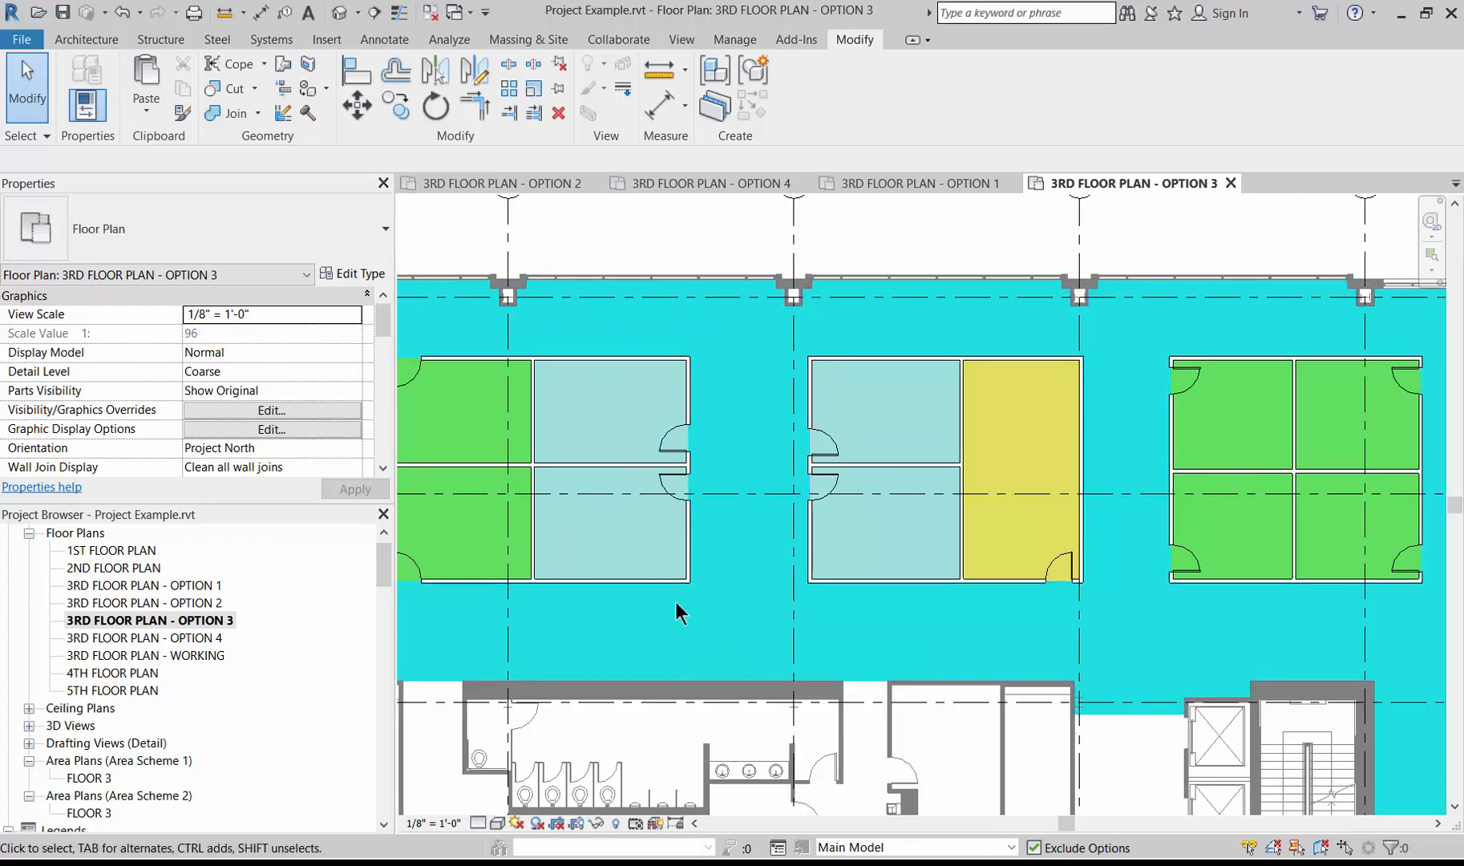
pyautogui.click(522, 186)
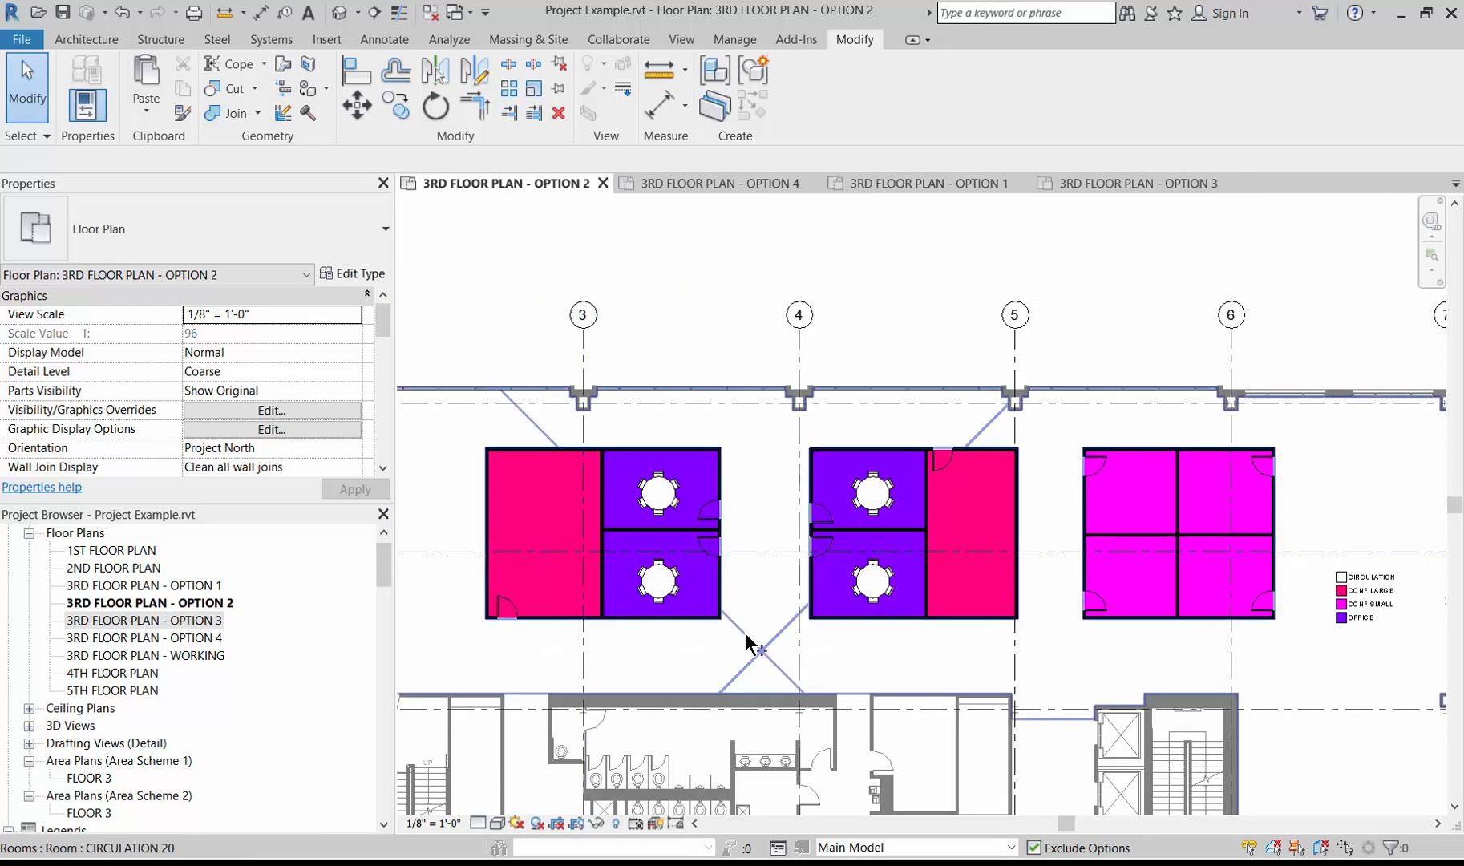
pyautogui.scroll(2, 745, 633)
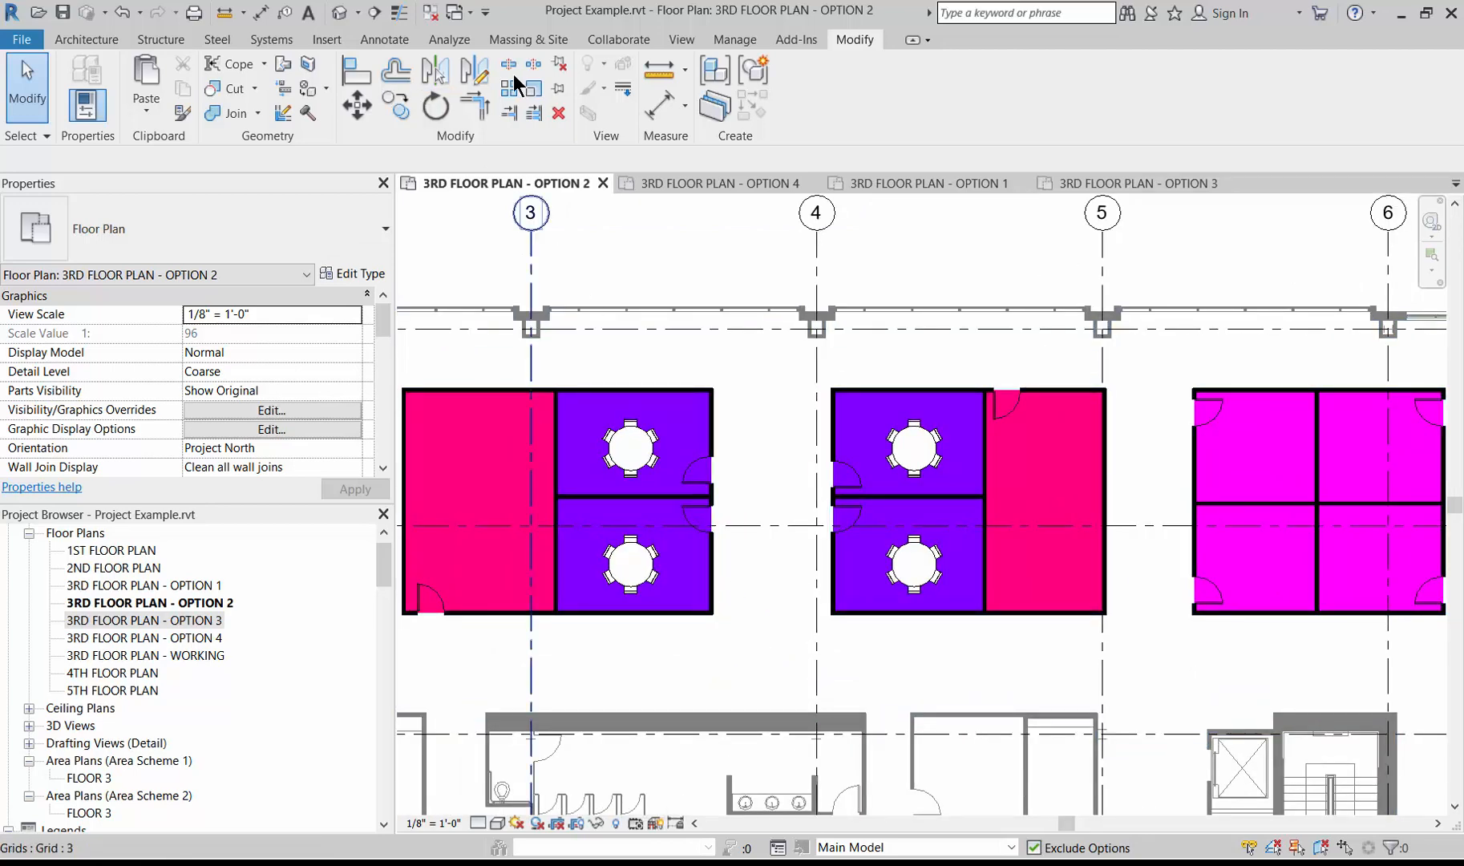
# Create a new schedule of building components for the Rooms category in the New Construction phase
pyautogui.click(676, 40)
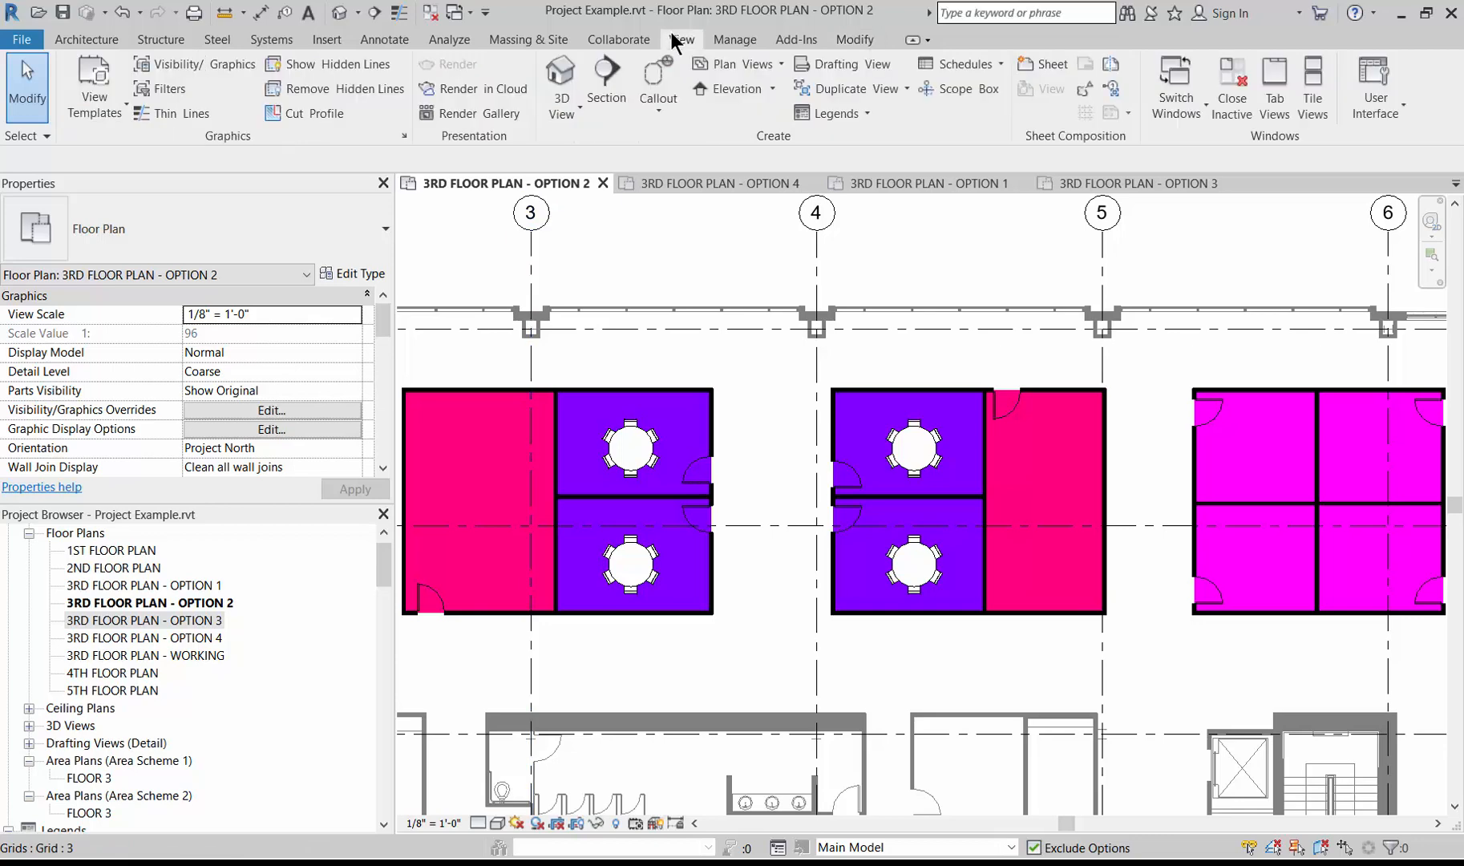
pyautogui.click(1002, 64)
pyautogui.click(982, 102)
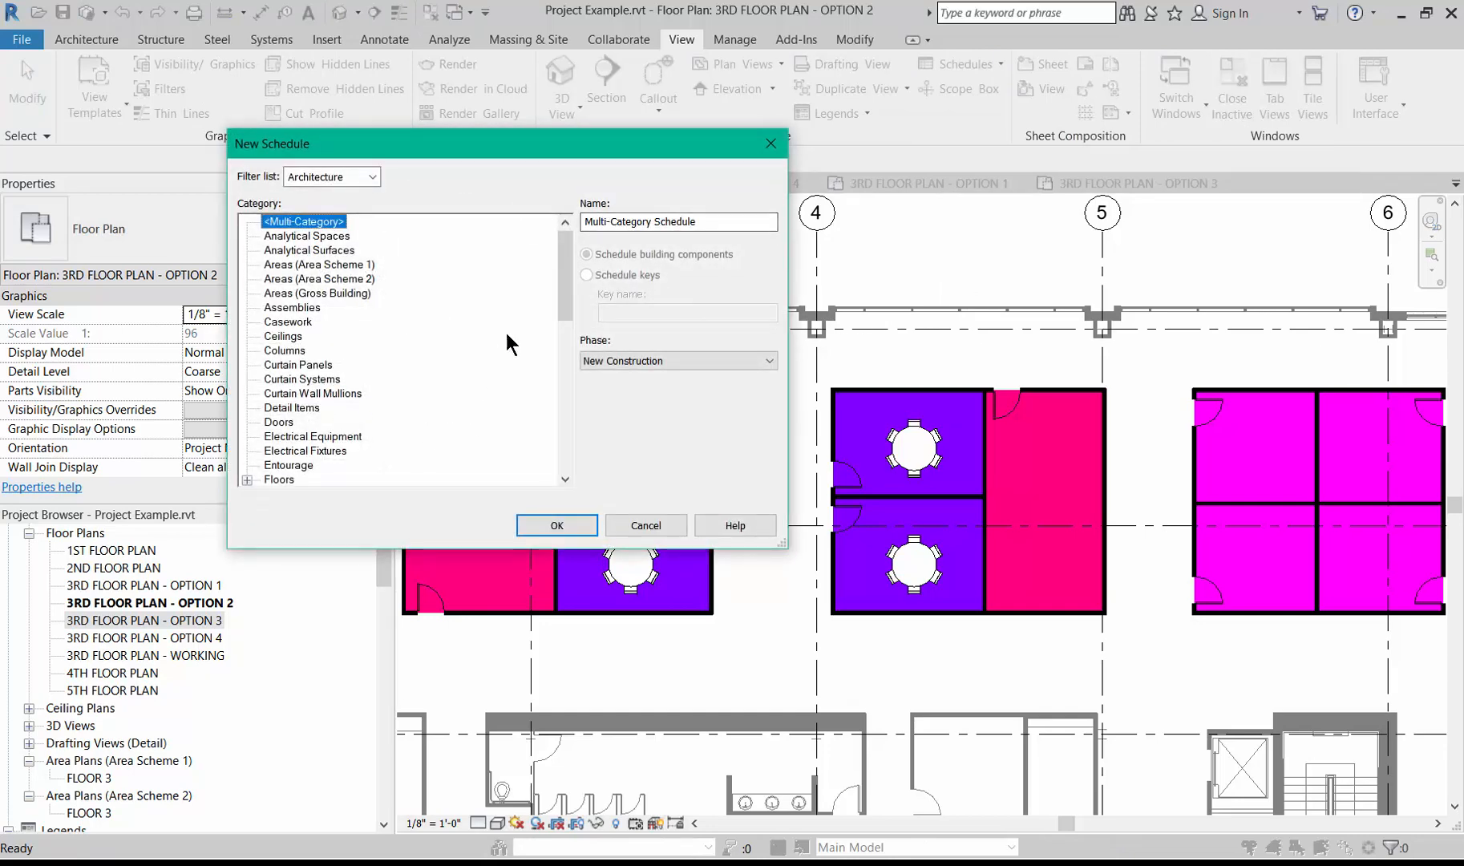
pyautogui.moveTo(570, 283); pyautogui.dragTo(567, 370)
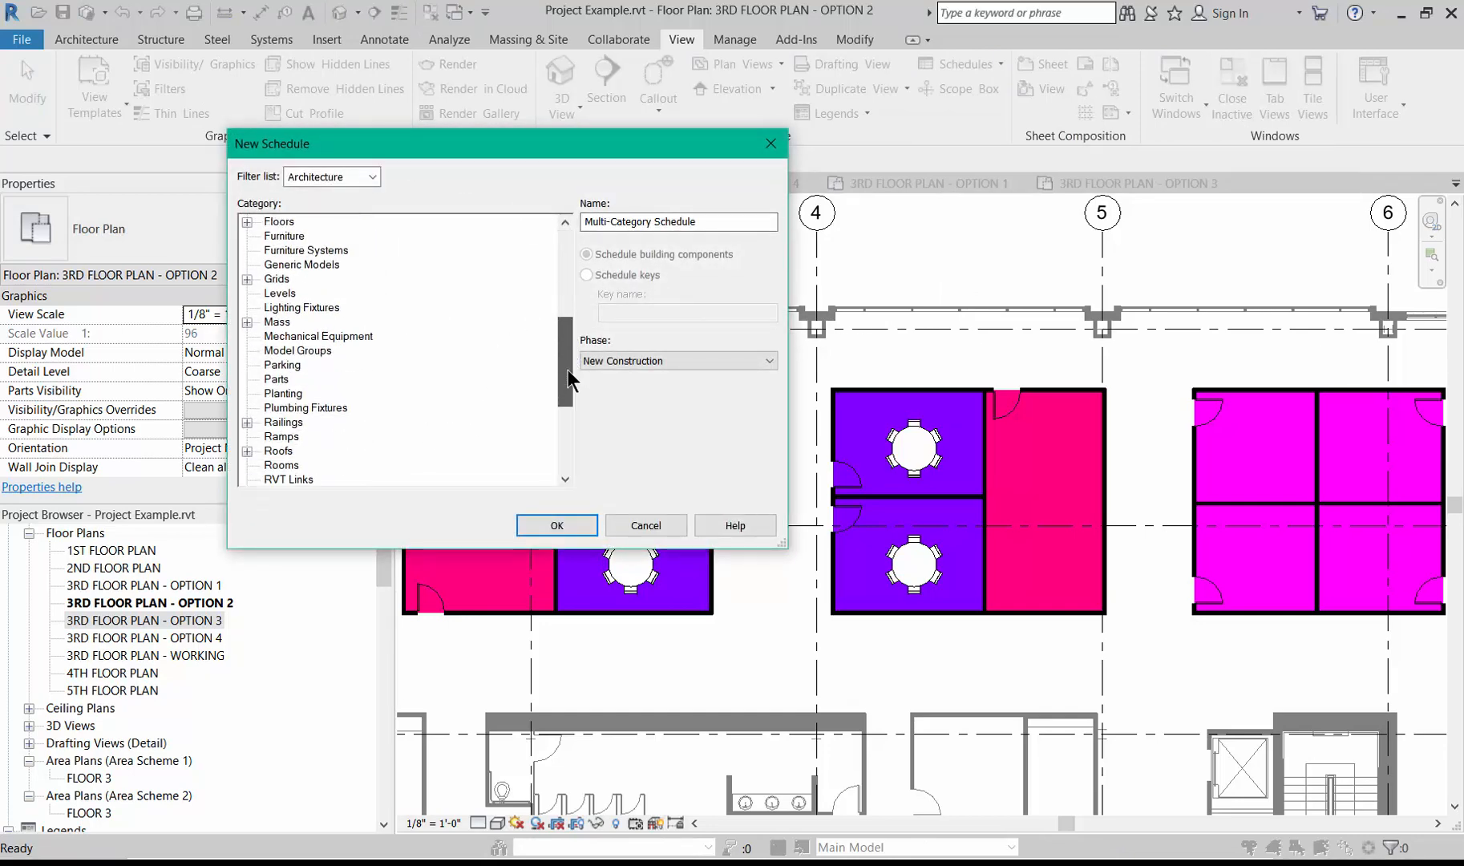
pyautogui.click(289, 465)
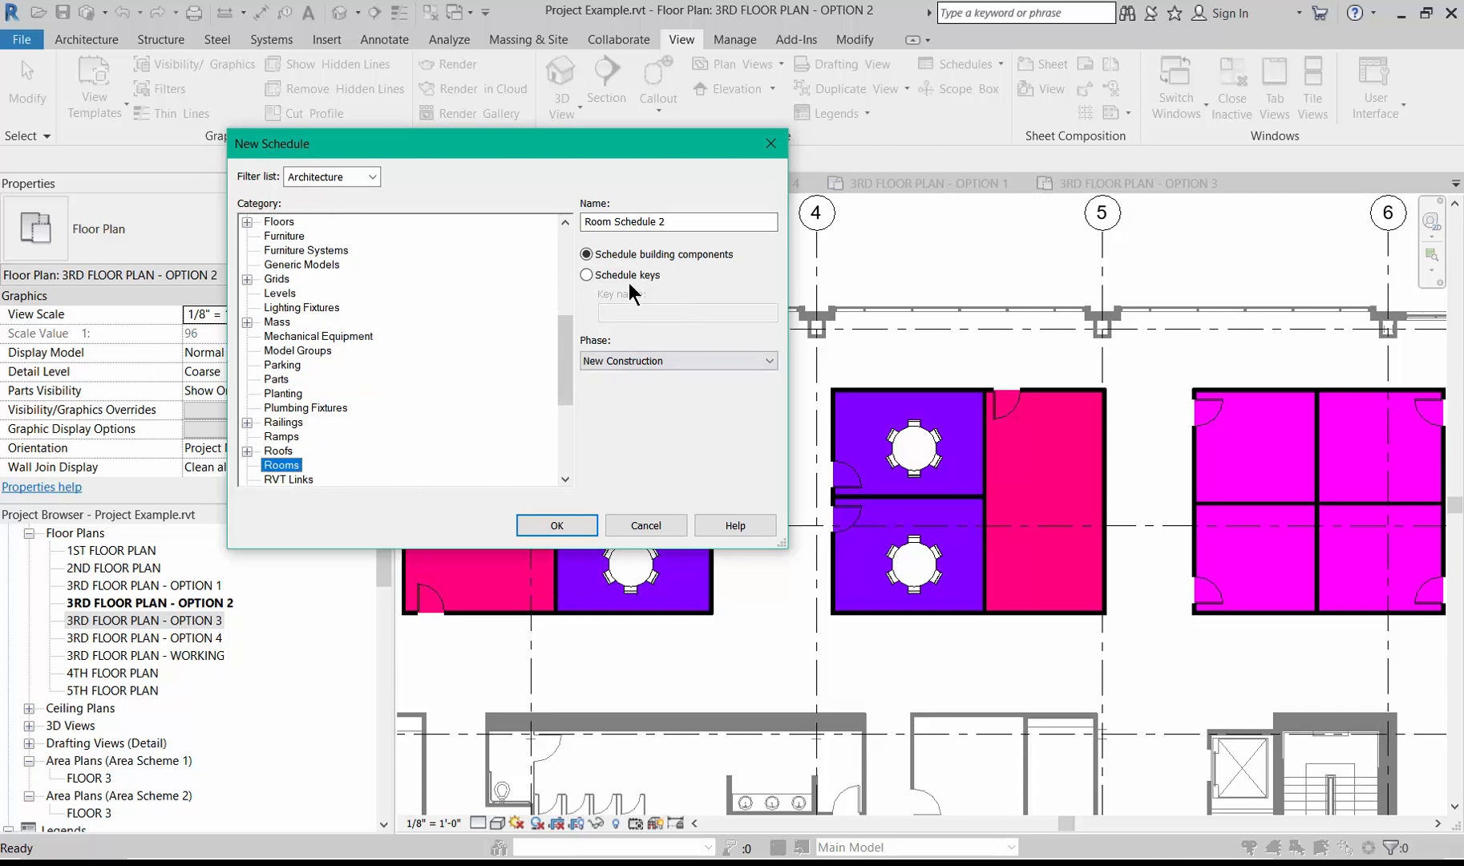
pyautogui.click(633, 370)
pyautogui.click(630, 363)
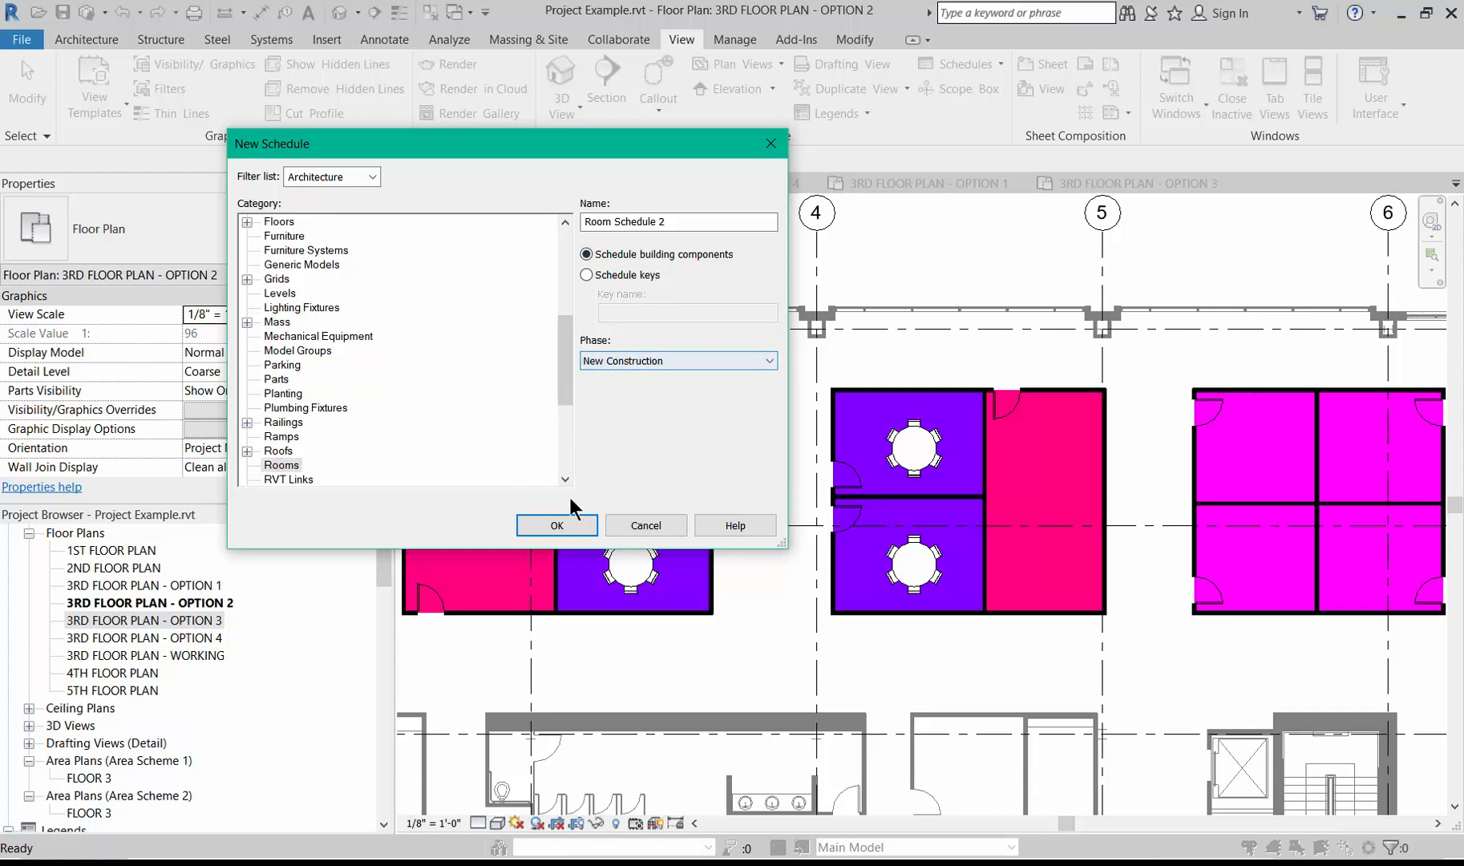
pyautogui.click(556, 525)
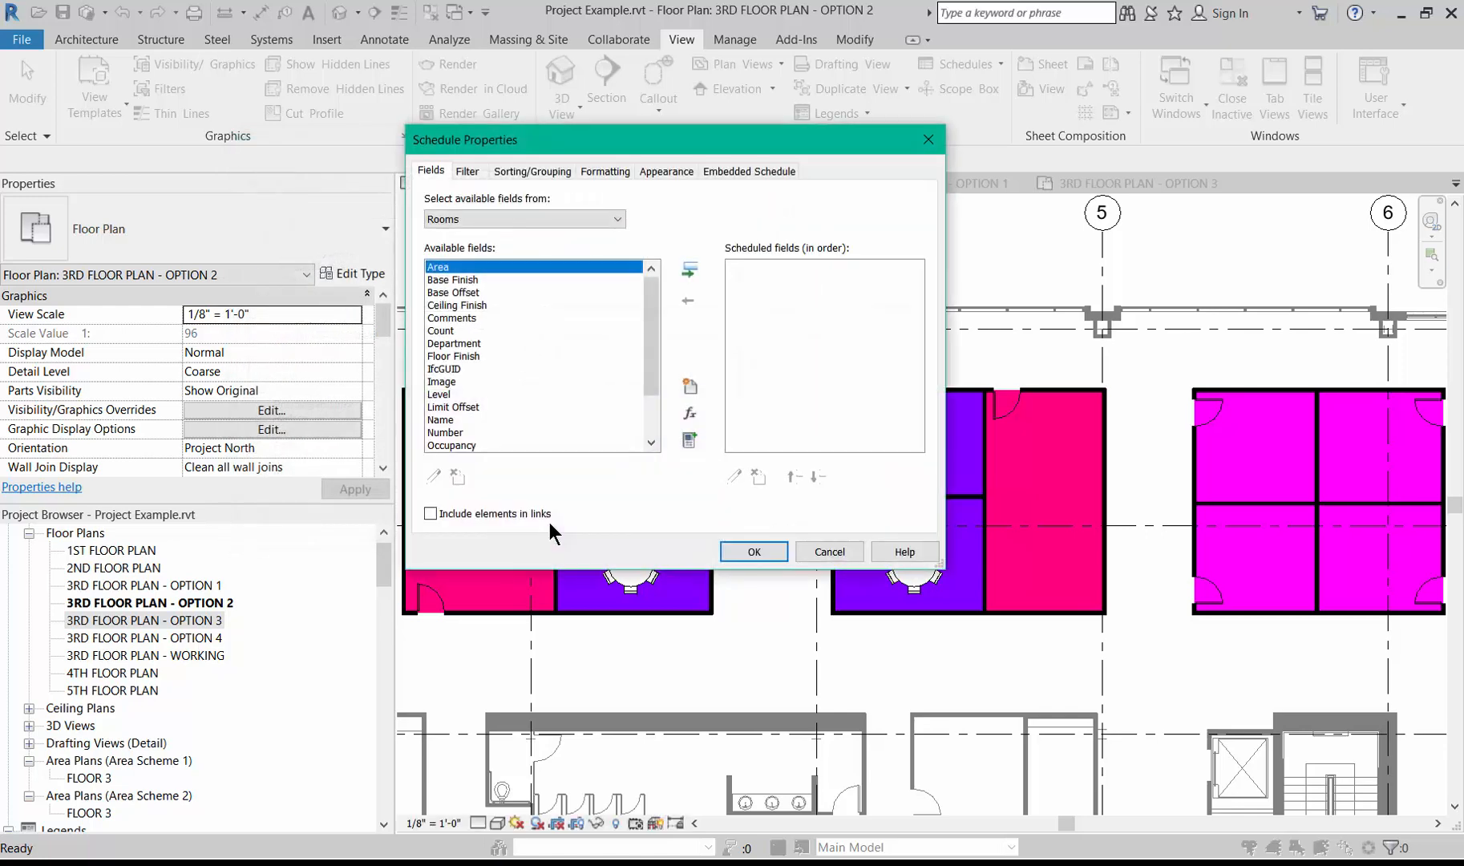
# Add the Area, Name and Count fields to the room schedule and order them Count, Name, Area
pyautogui.click(692, 268)
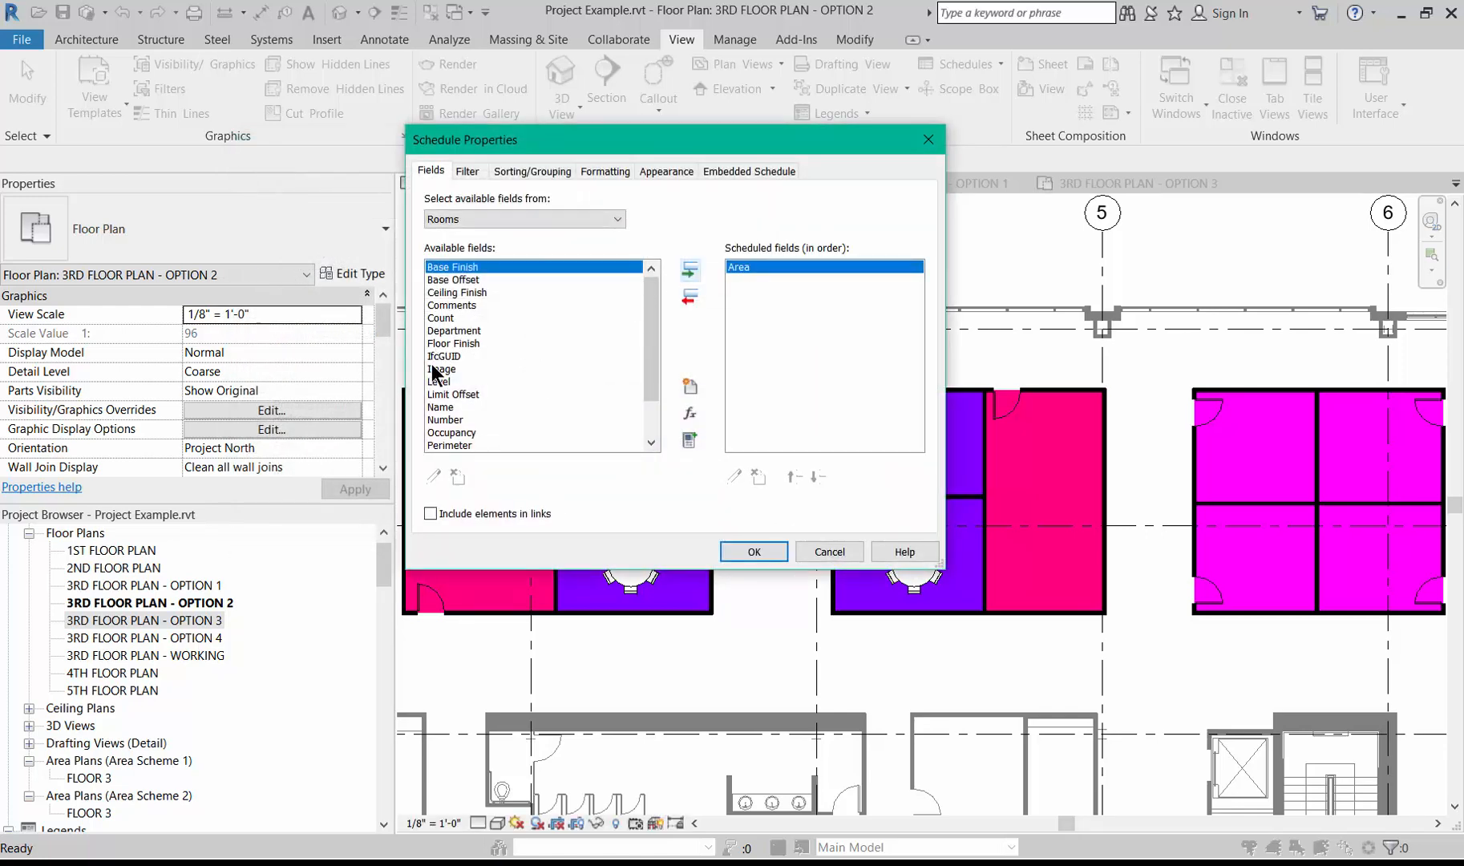
pyautogui.click(446, 407)
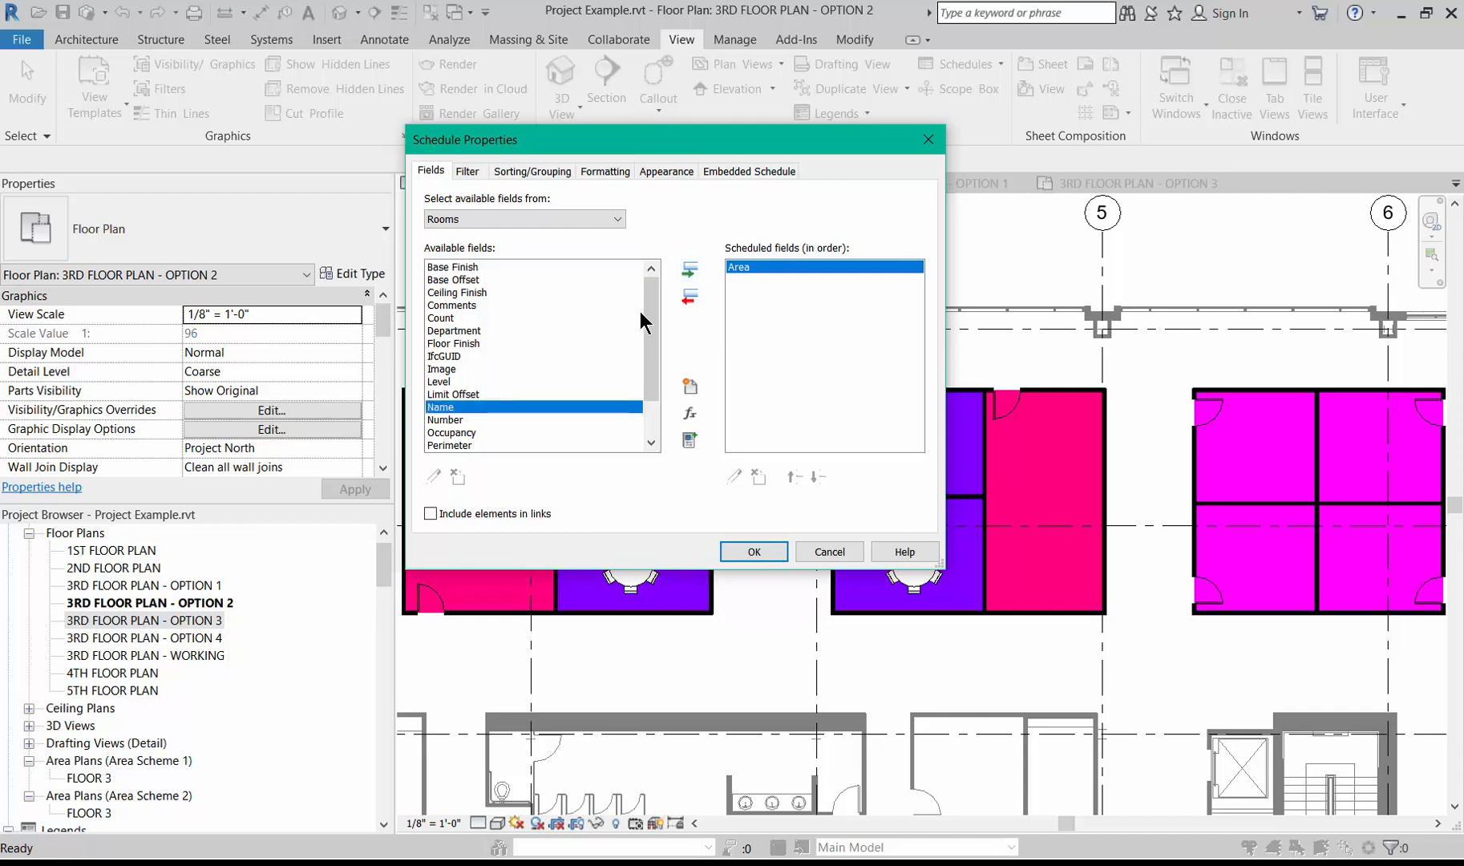
pyautogui.click(692, 270)
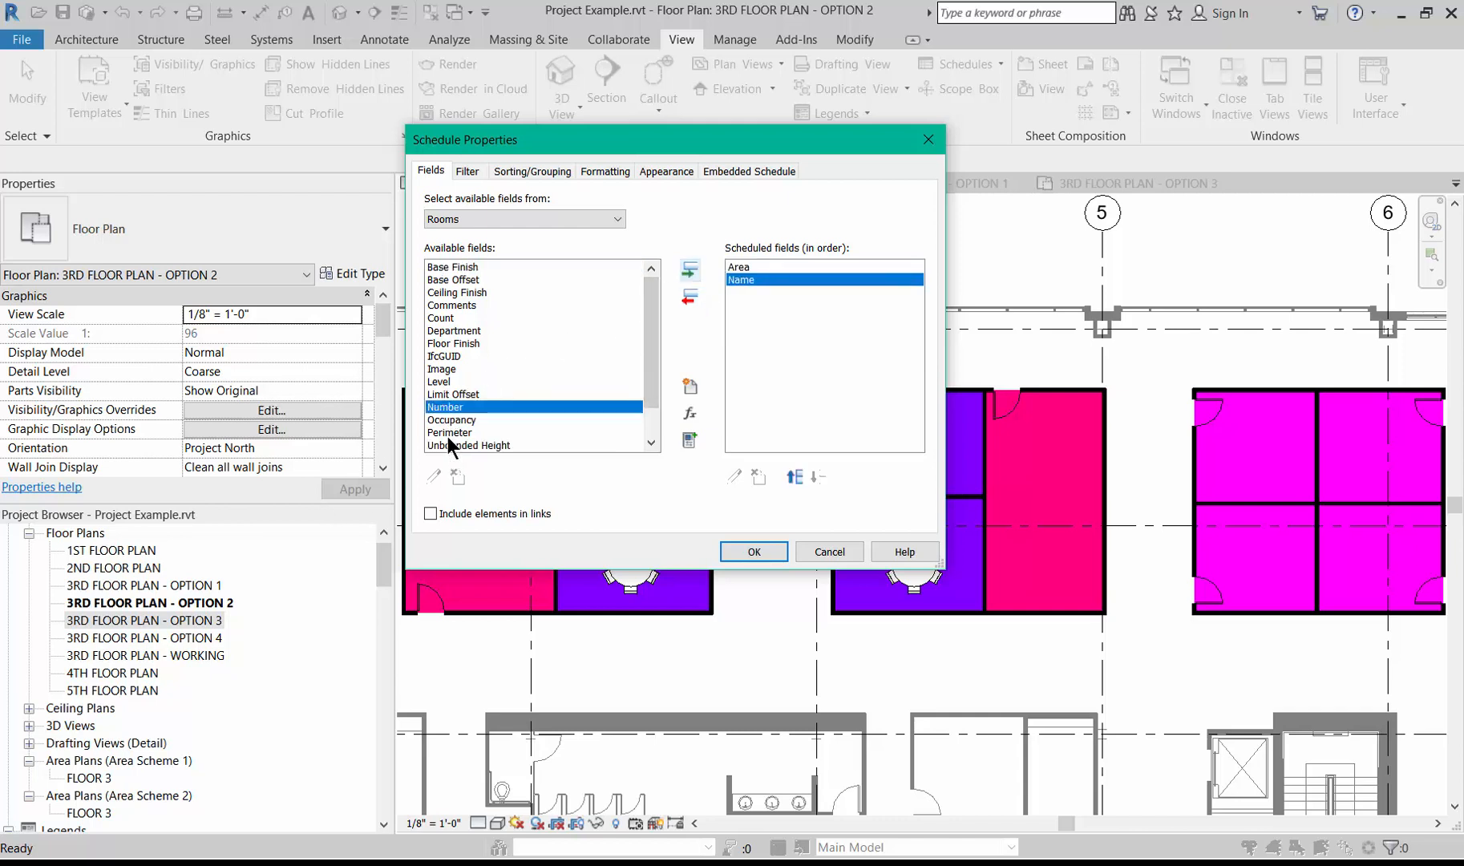
pyautogui.click(443, 318)
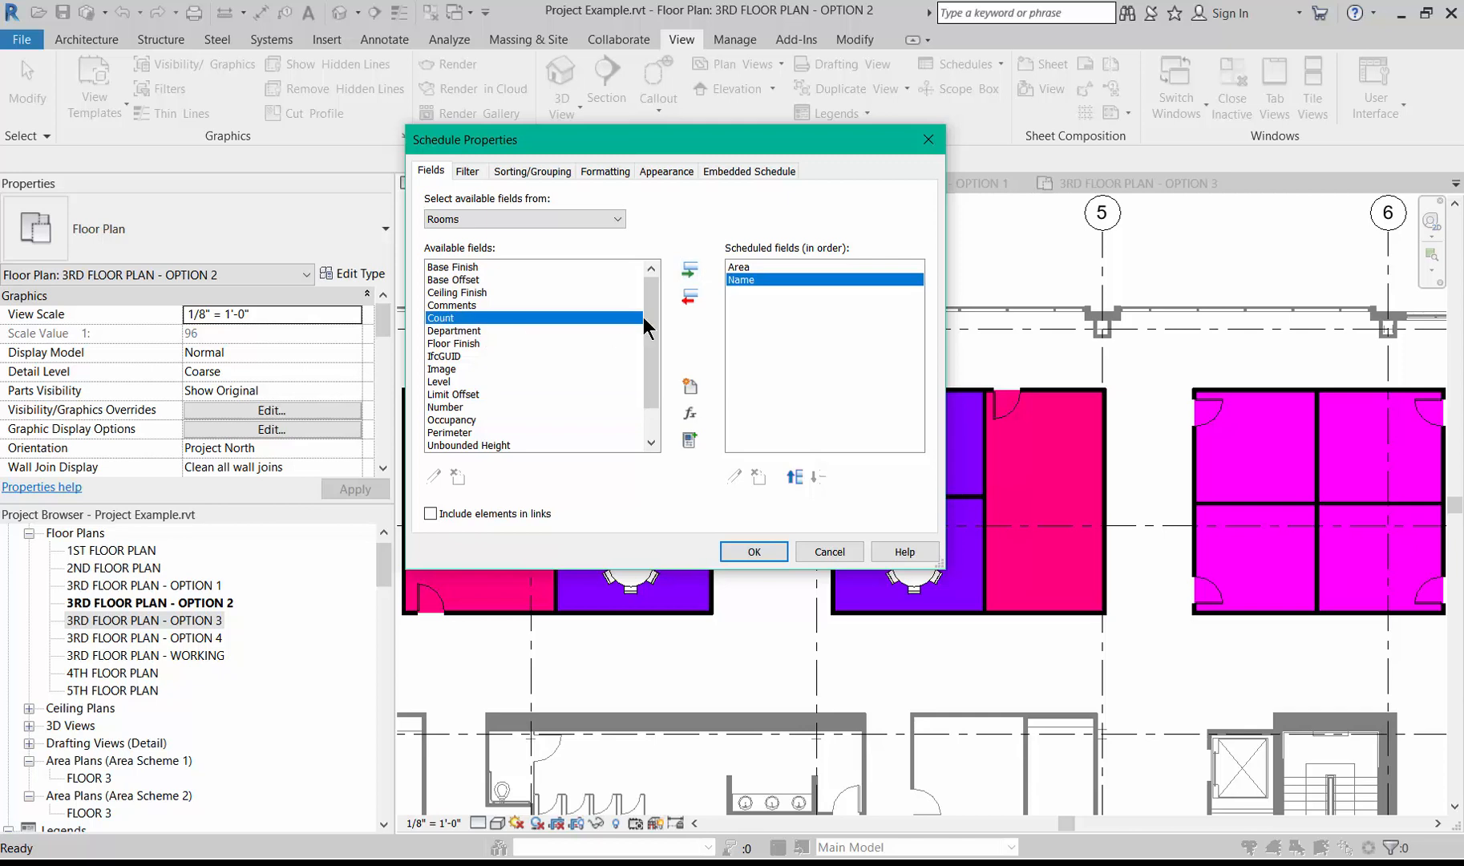
pyautogui.click(690, 271)
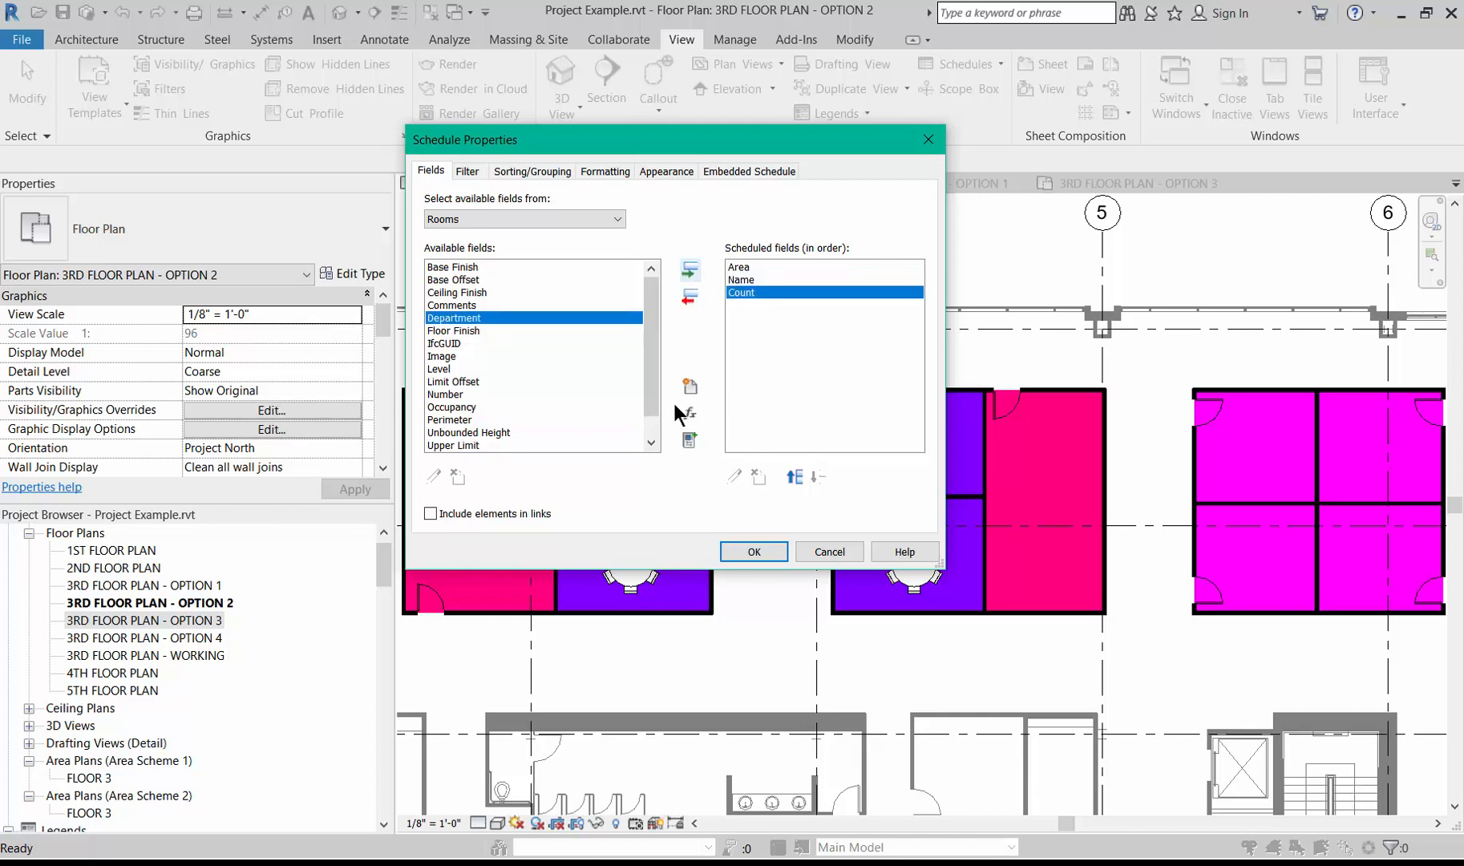
pyautogui.click(795, 477)
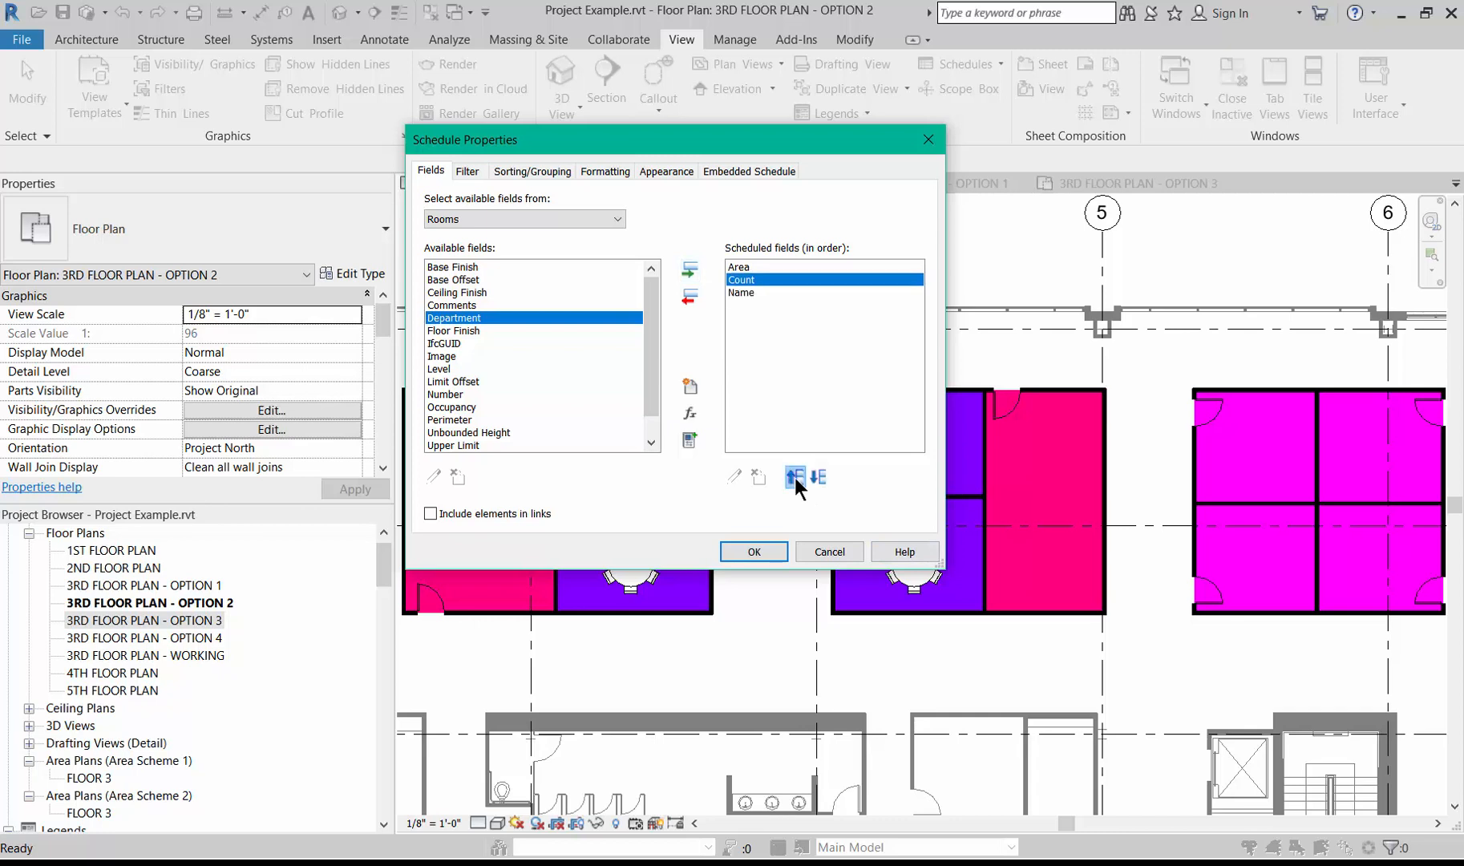
pyautogui.click(795, 476)
pyautogui.click(795, 433)
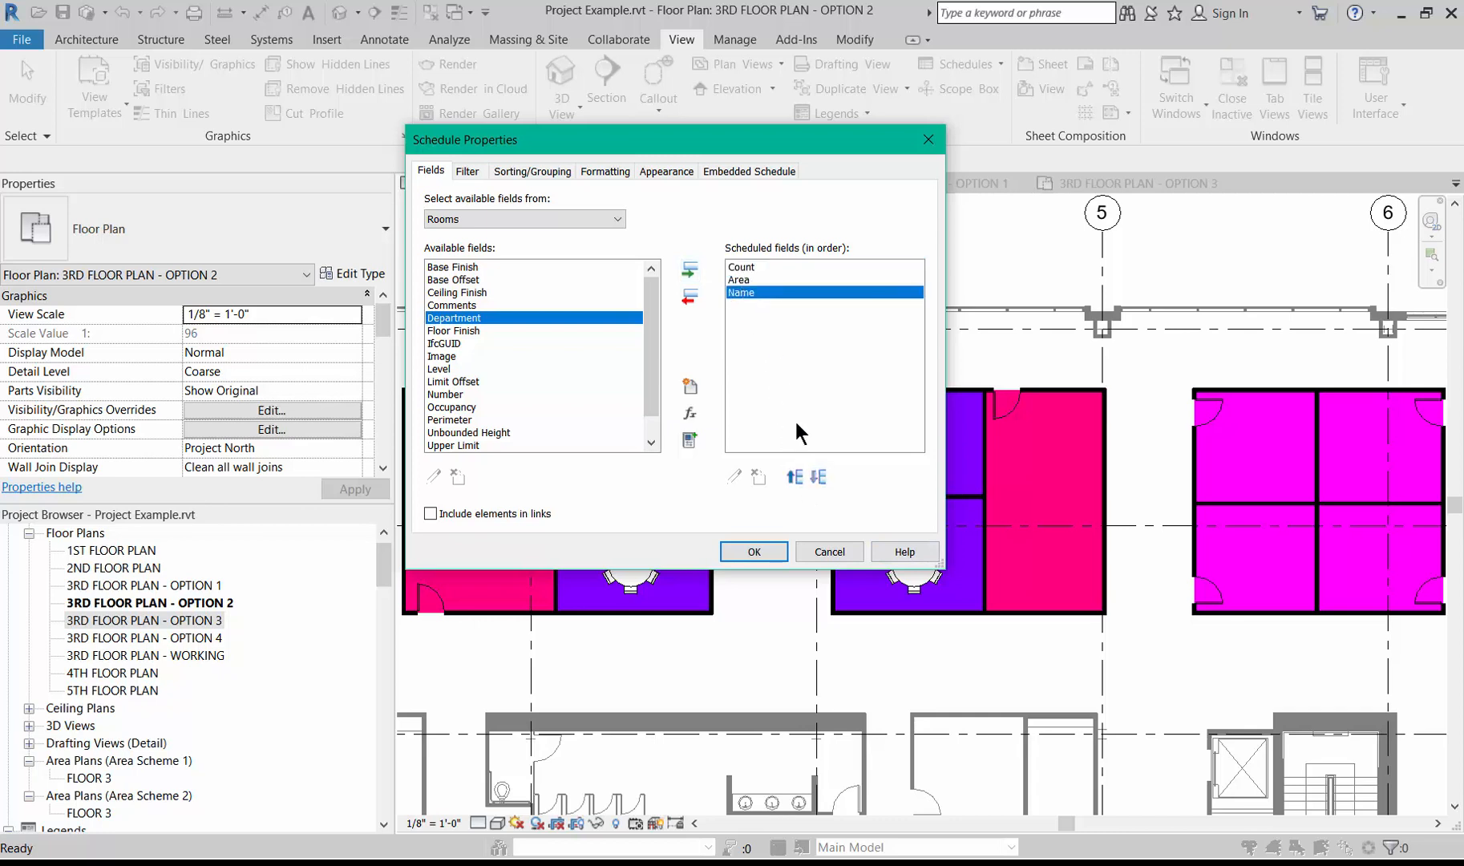
pyautogui.click(794, 476)
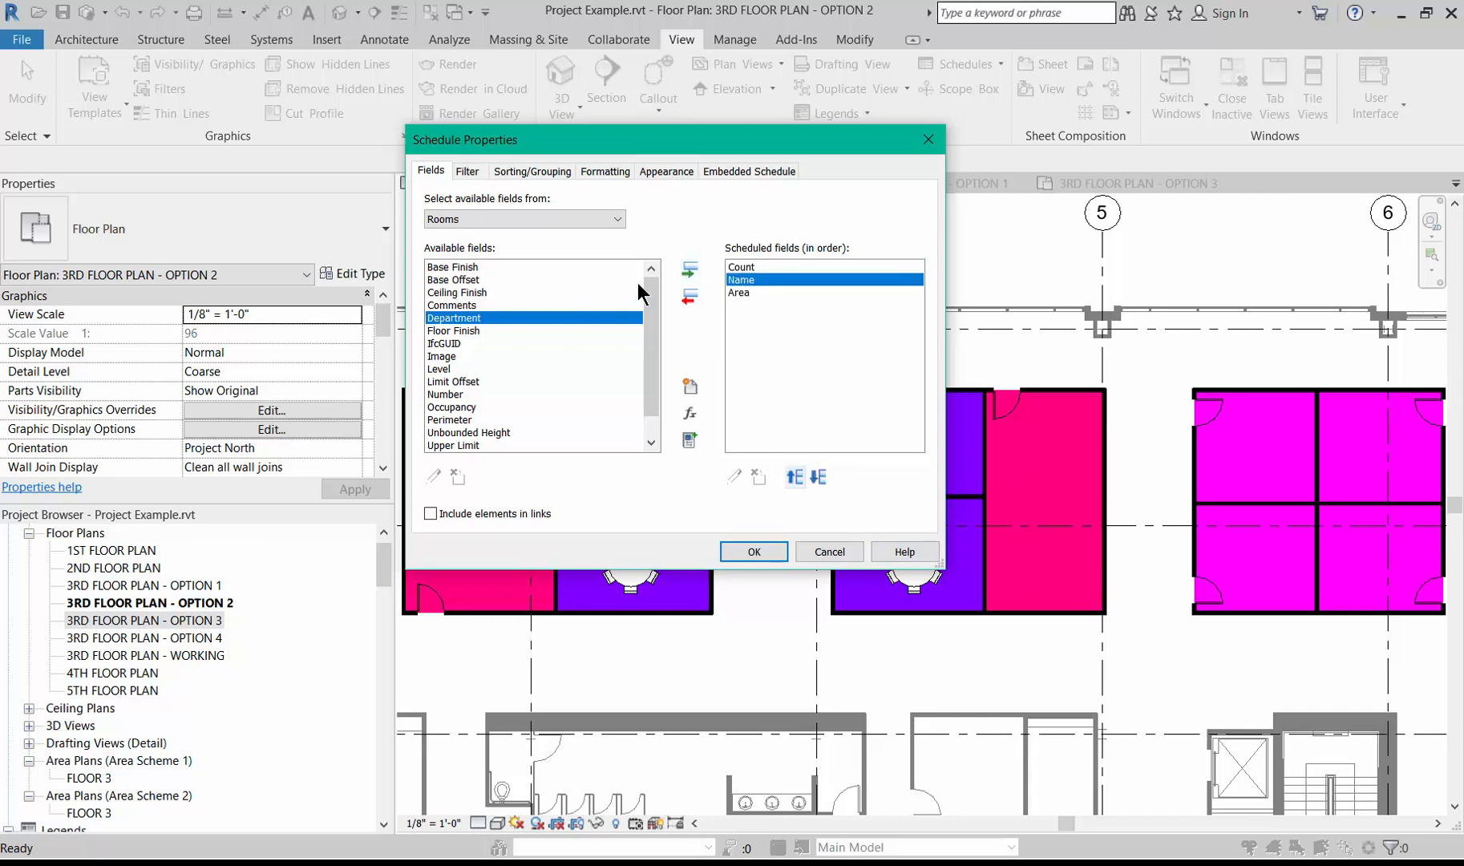
# Sort the schedule by Name without itemizing every instance, and include grand totals as Totals only
pyautogui.click(468, 173)
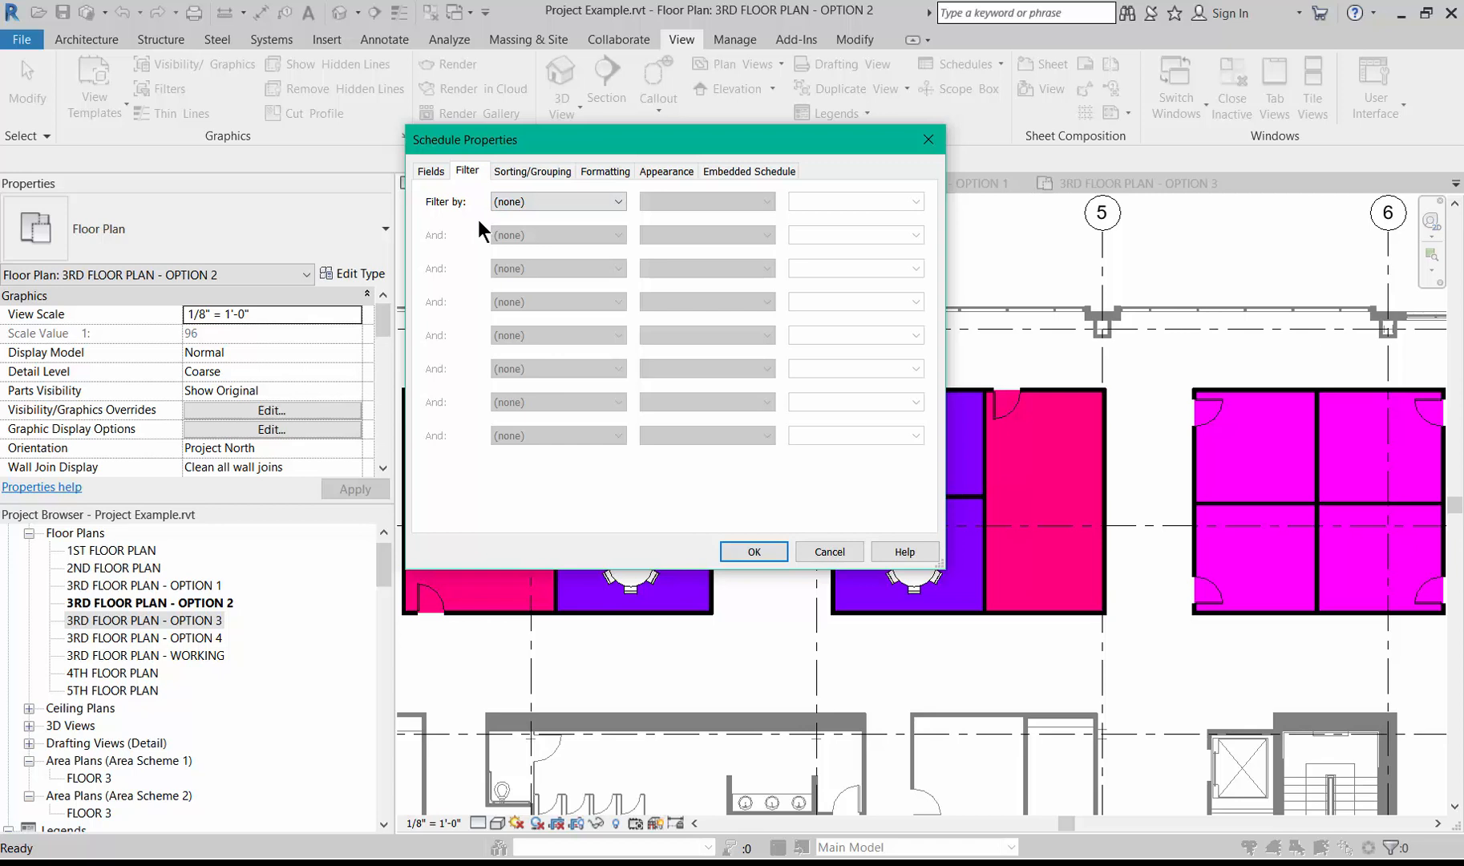
pyautogui.click(518, 171)
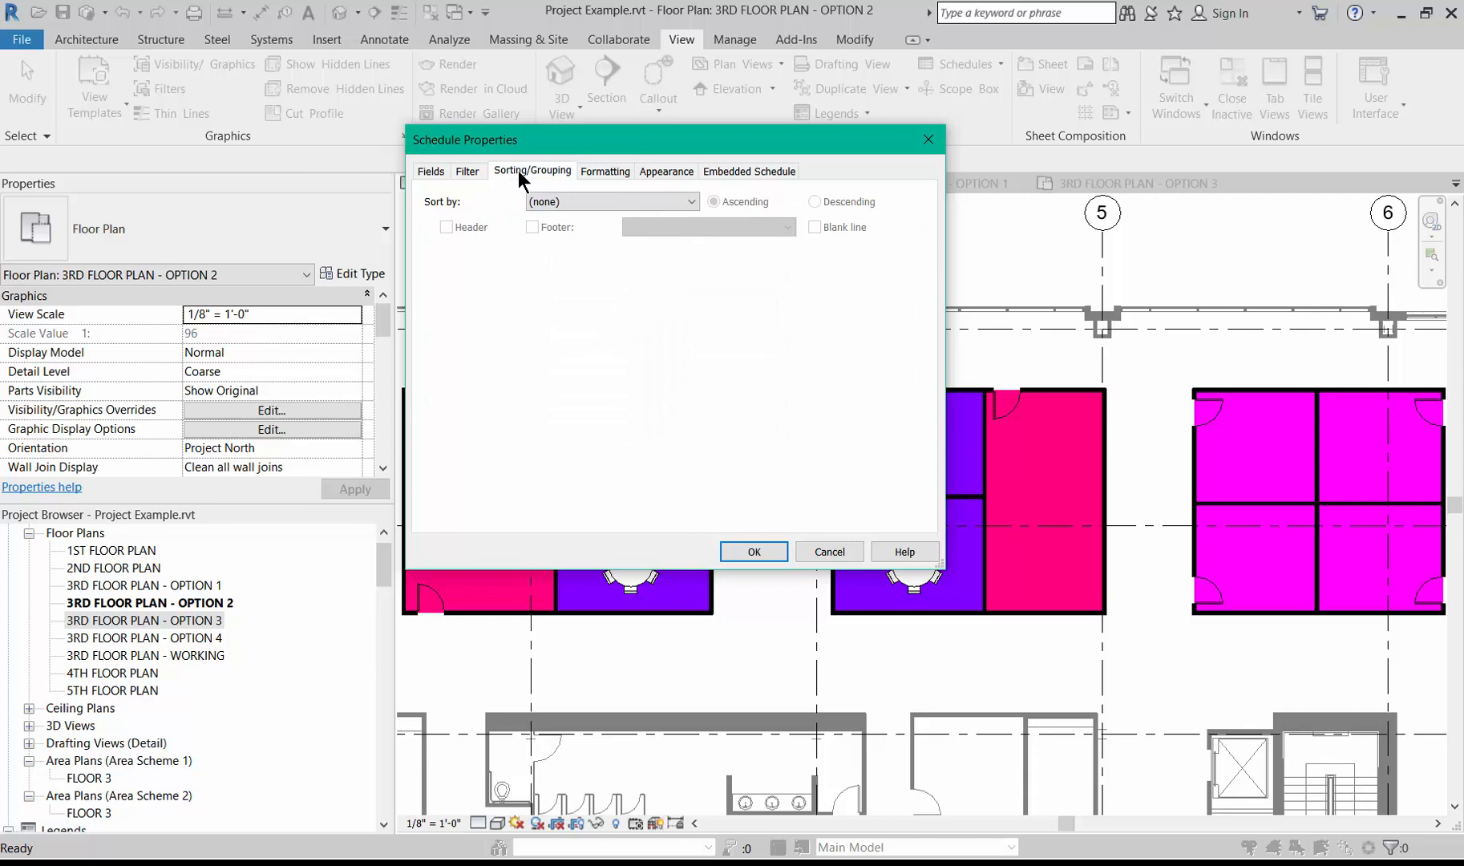
pyautogui.click(549, 201)
pyautogui.click(544, 234)
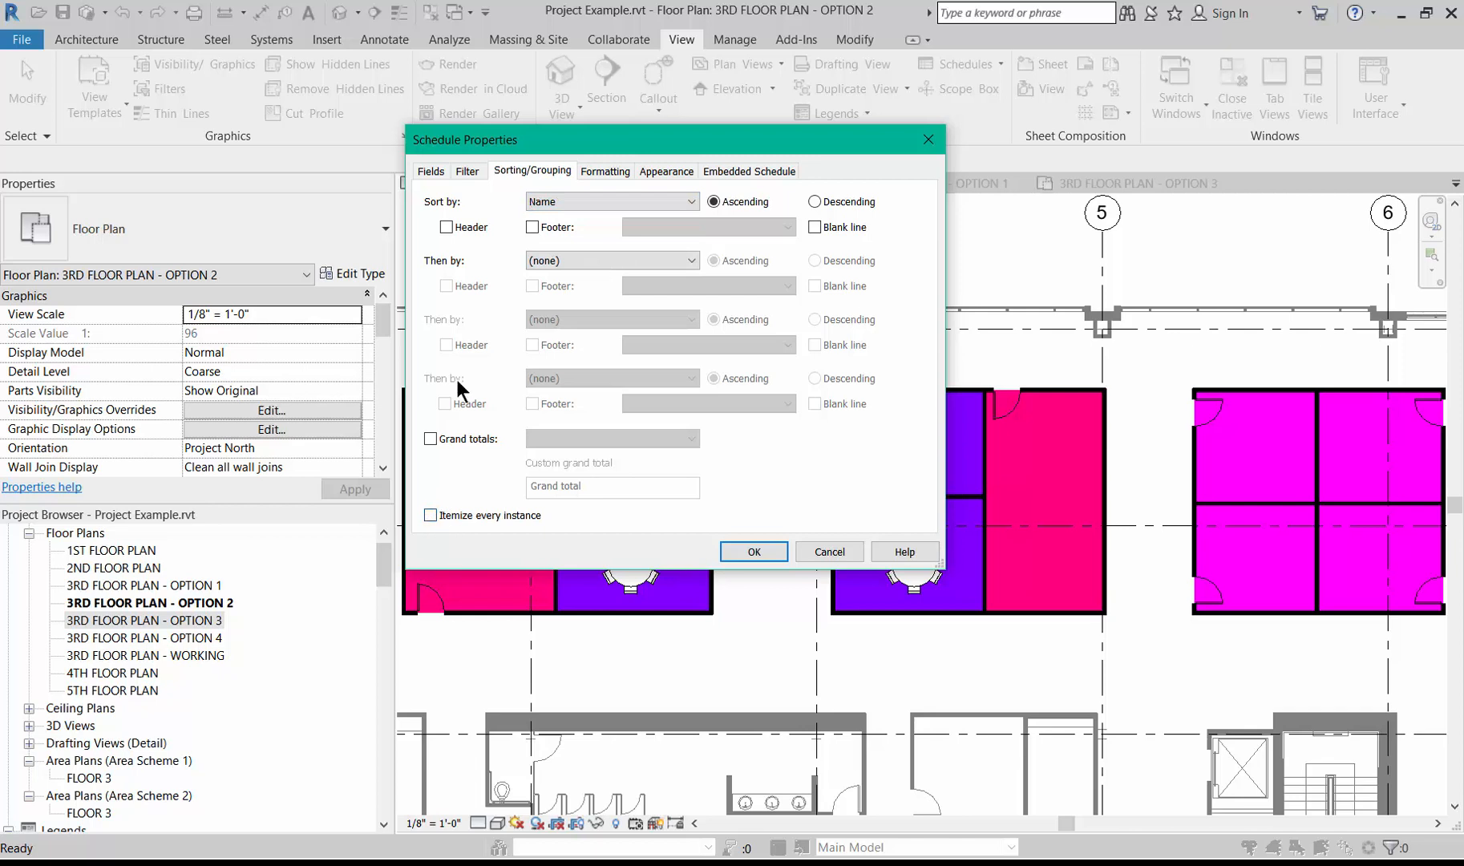
pyautogui.click(431, 439)
pyautogui.click(564, 443)
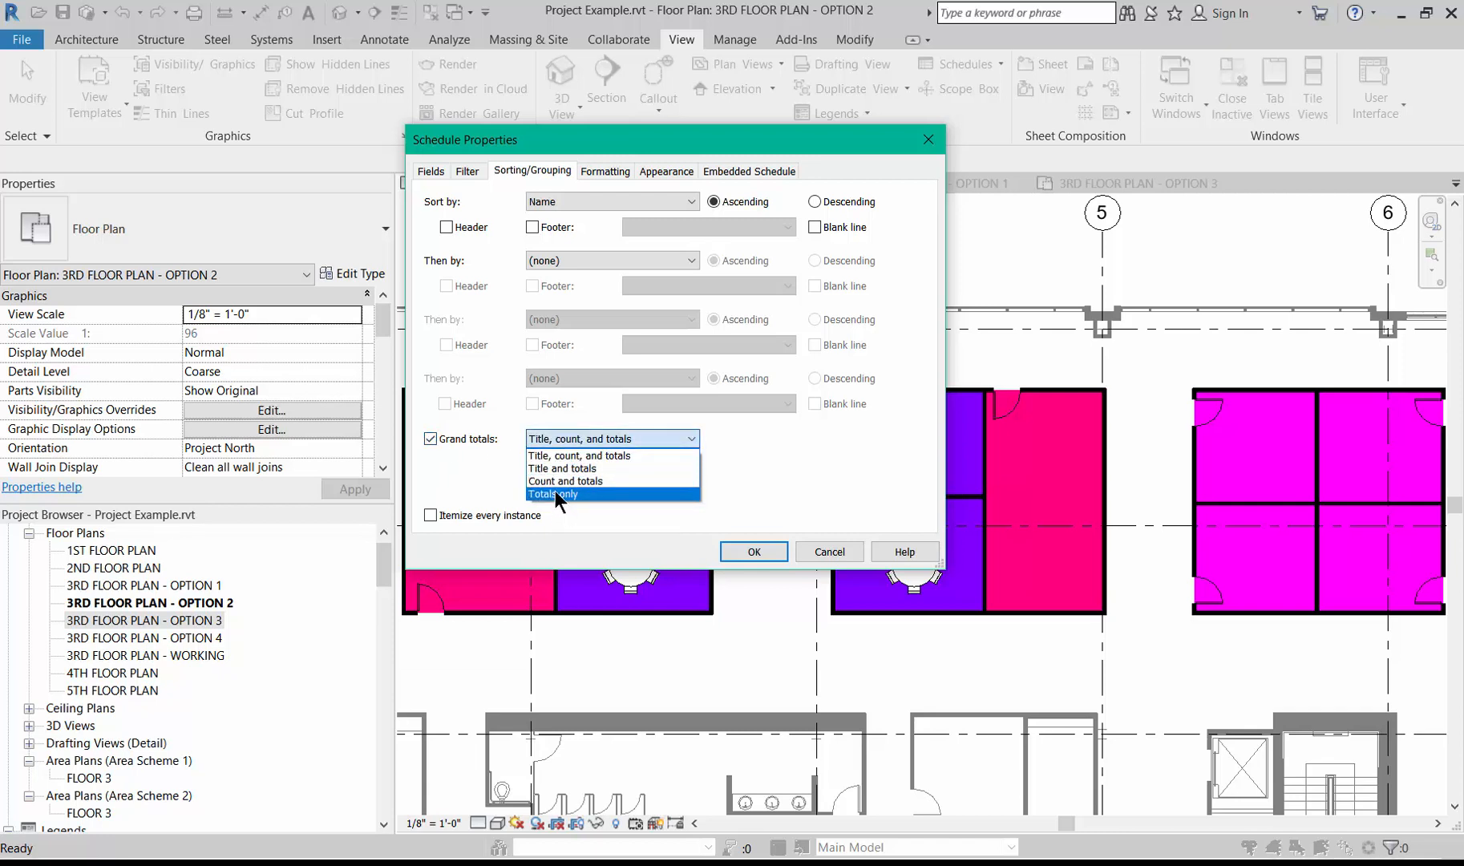
pyautogui.click(555, 492)
# Change the Count field's heading to # and set the Area field to Calculate totals
pyautogui.click(605, 171)
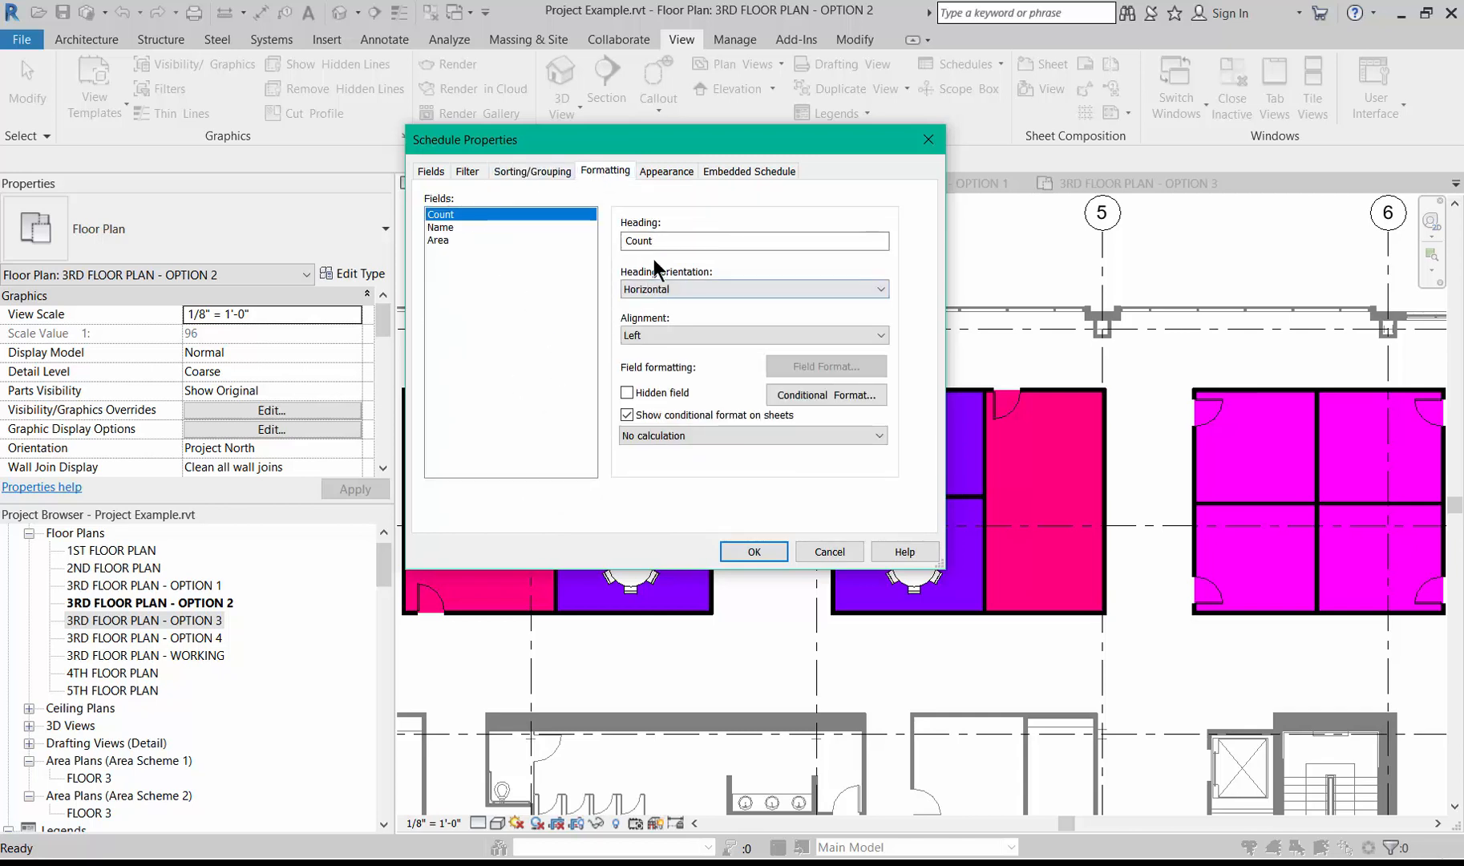
pyautogui.moveTo(672, 245); pyautogui.dragTo(603, 233)
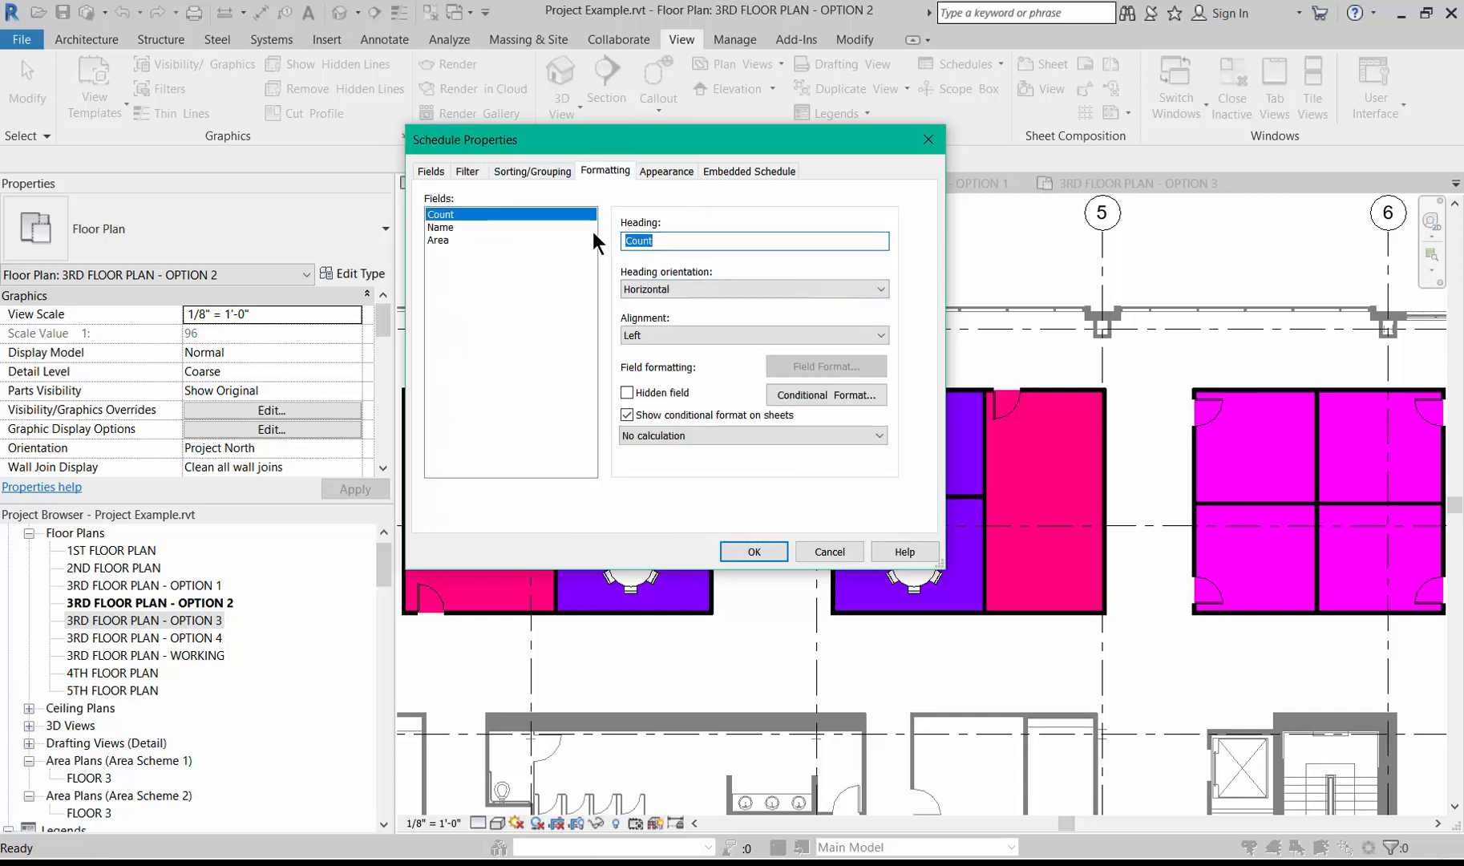
pyautogui.write('#')
pyautogui.click(446, 239)
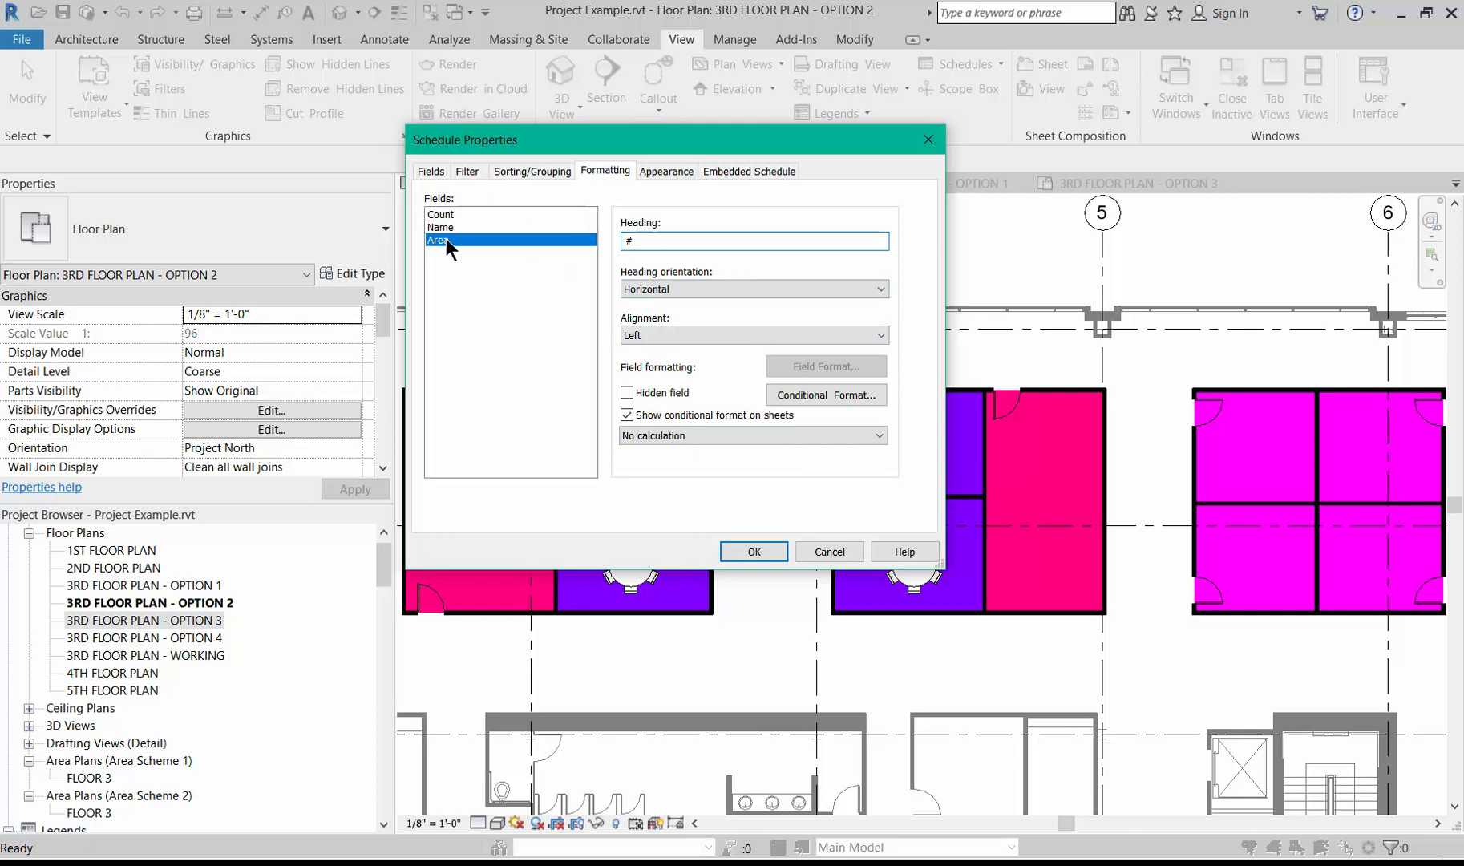
pyautogui.click(683, 436)
pyautogui.click(676, 464)
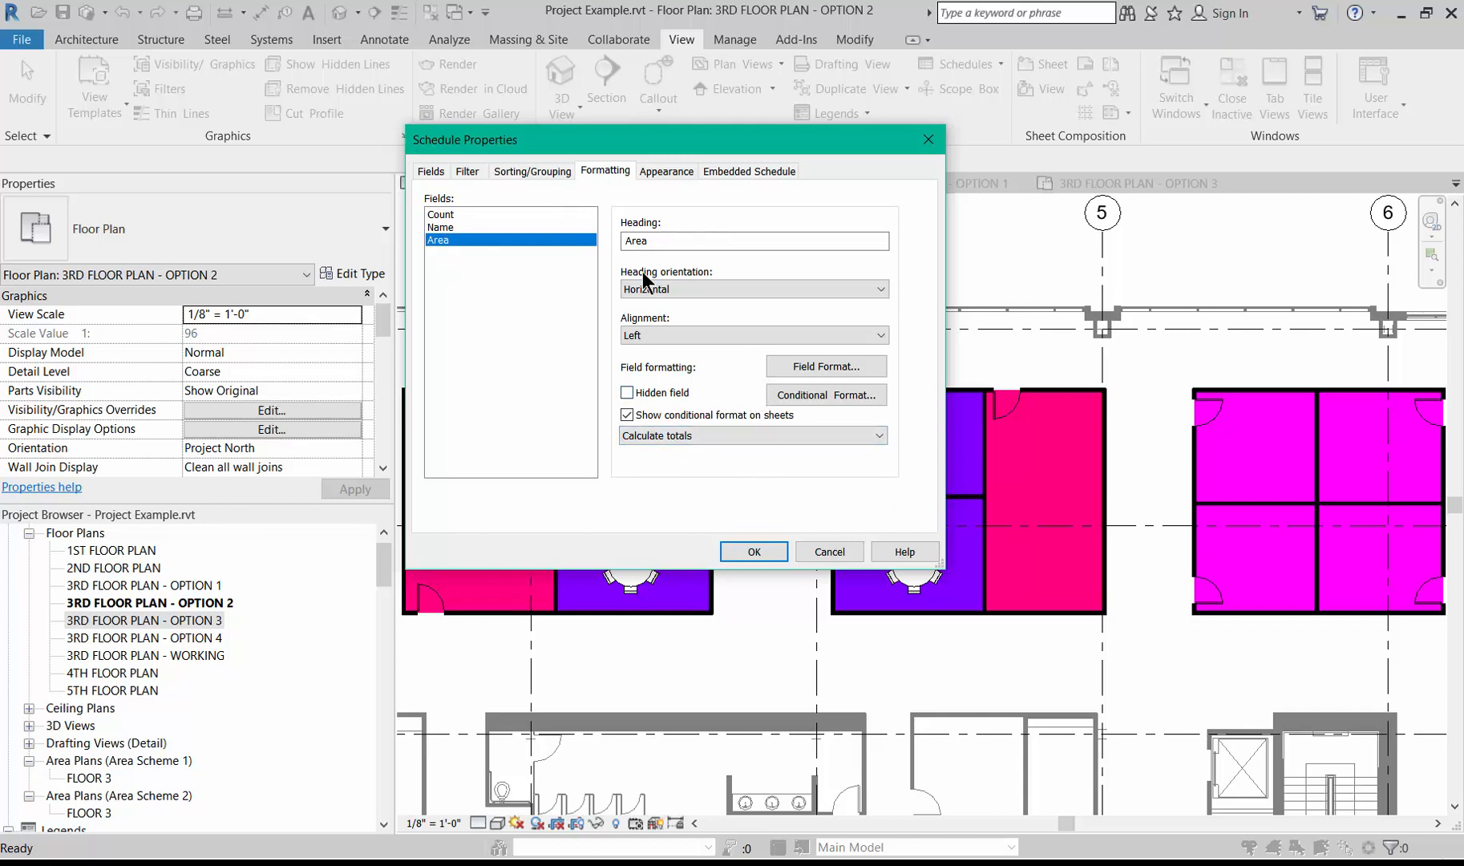
# Turn off the grid lines and the title in the schedule's appearance settings
pyautogui.click(662, 170)
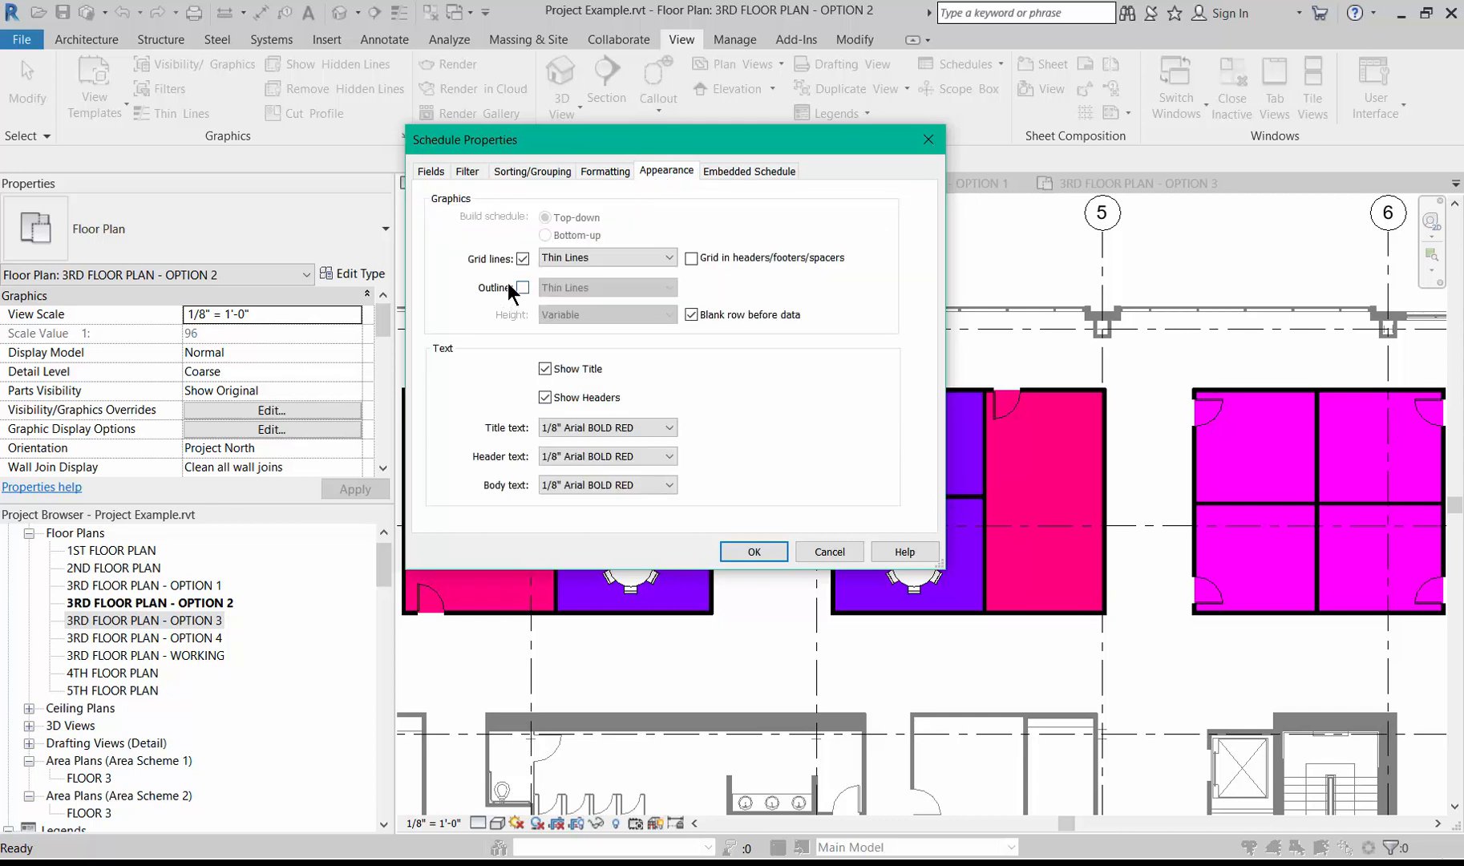
pyautogui.click(522, 258)
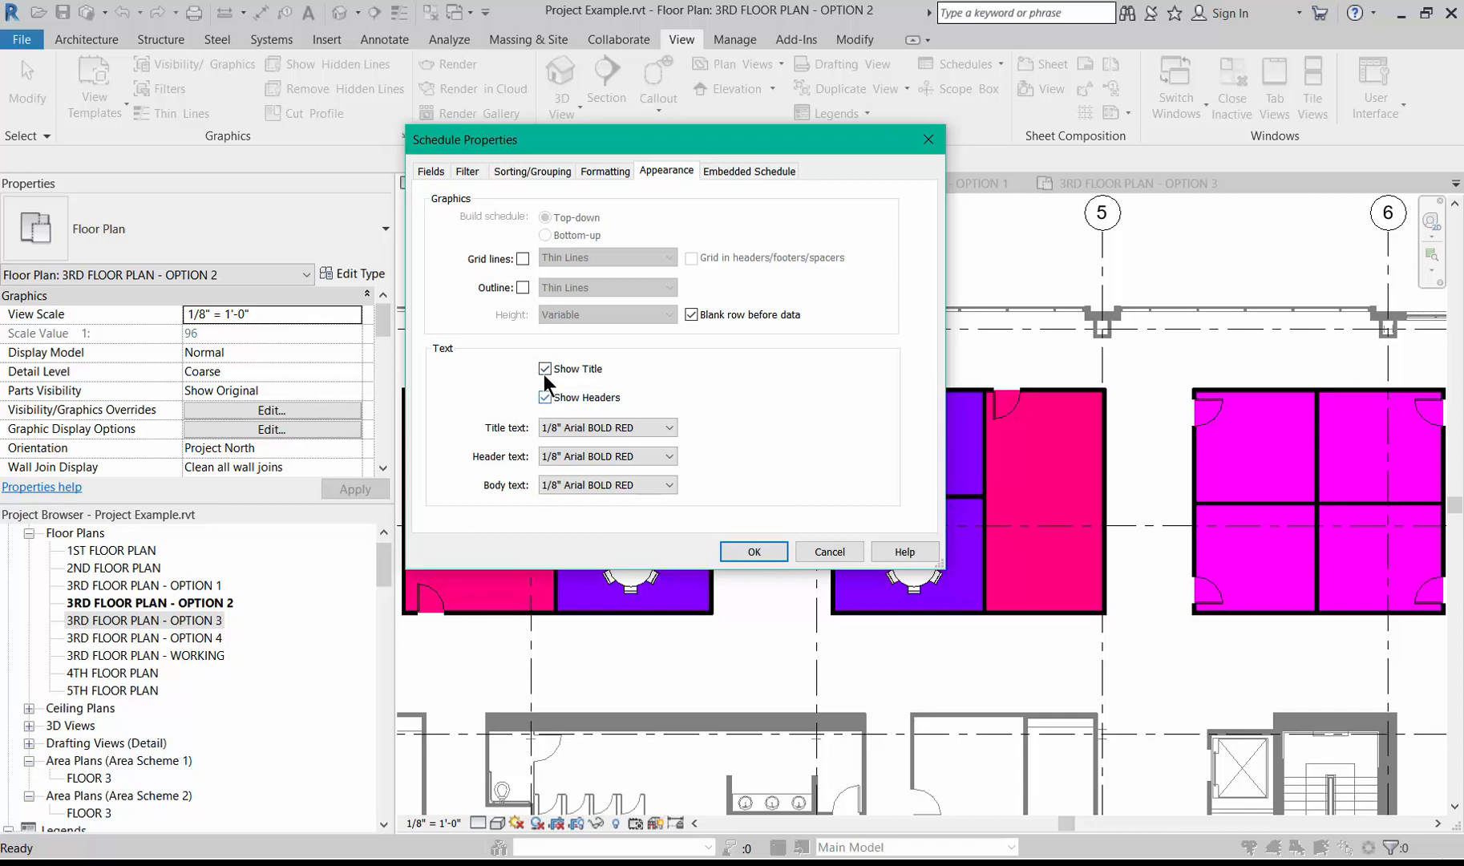
pyautogui.click(545, 369)
# Set the schedule's title, header and body text to Arial Narrow 3/32"
pyautogui.click(585, 428)
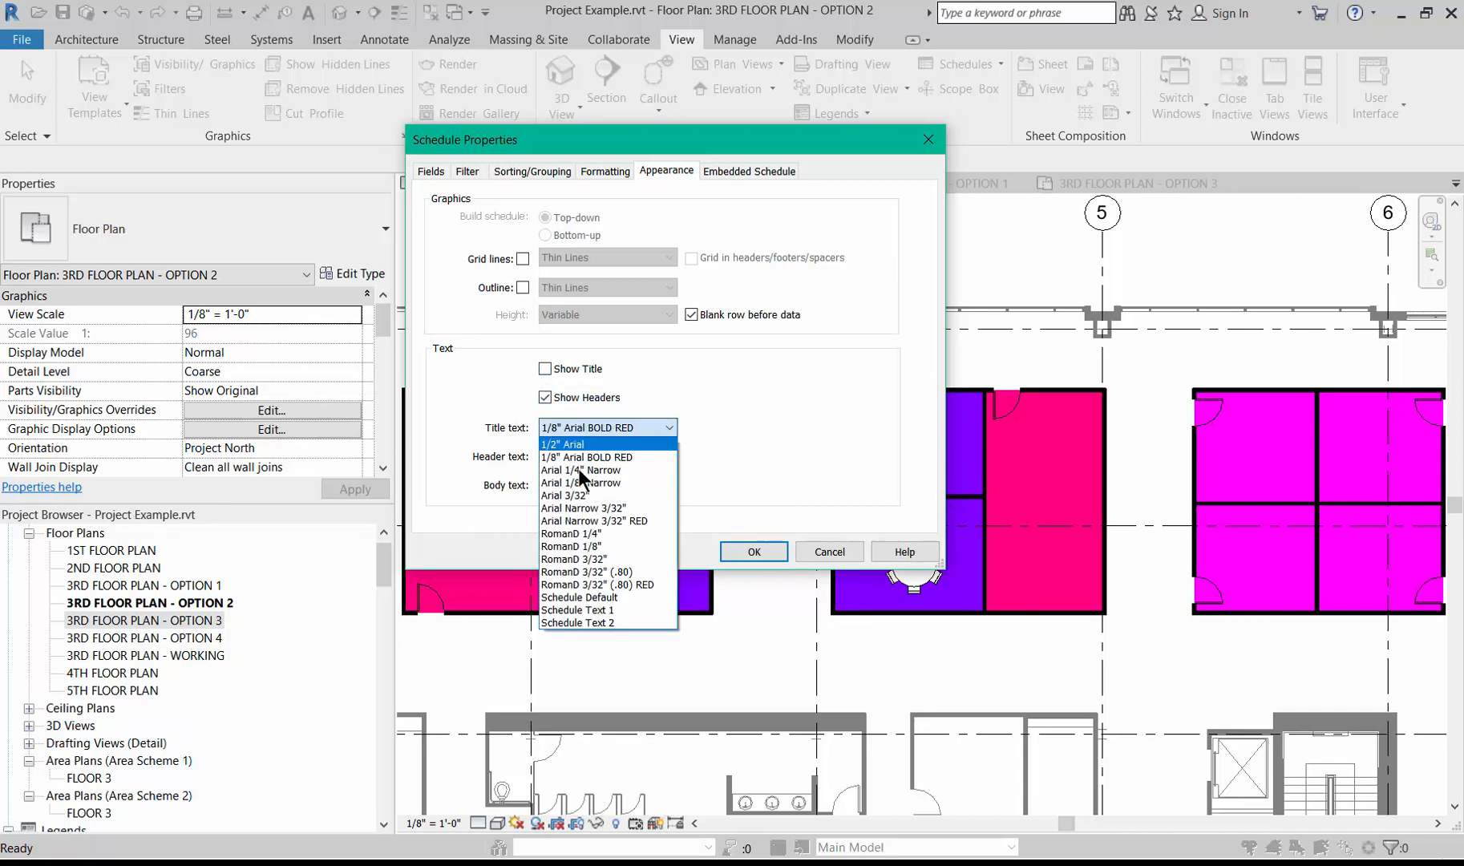
pyautogui.click(586, 508)
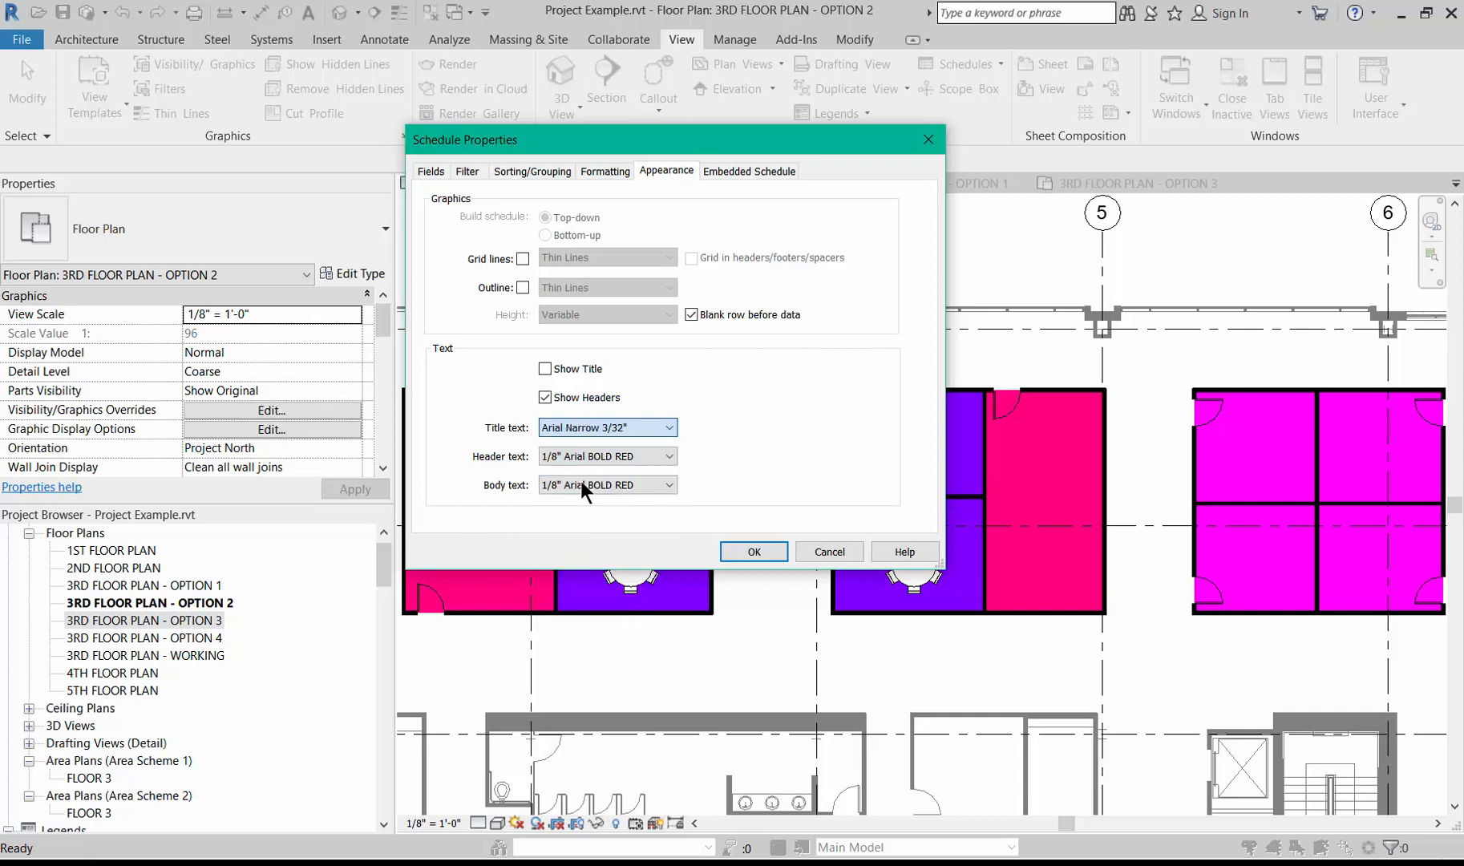
pyautogui.click(578, 454)
pyautogui.click(586, 544)
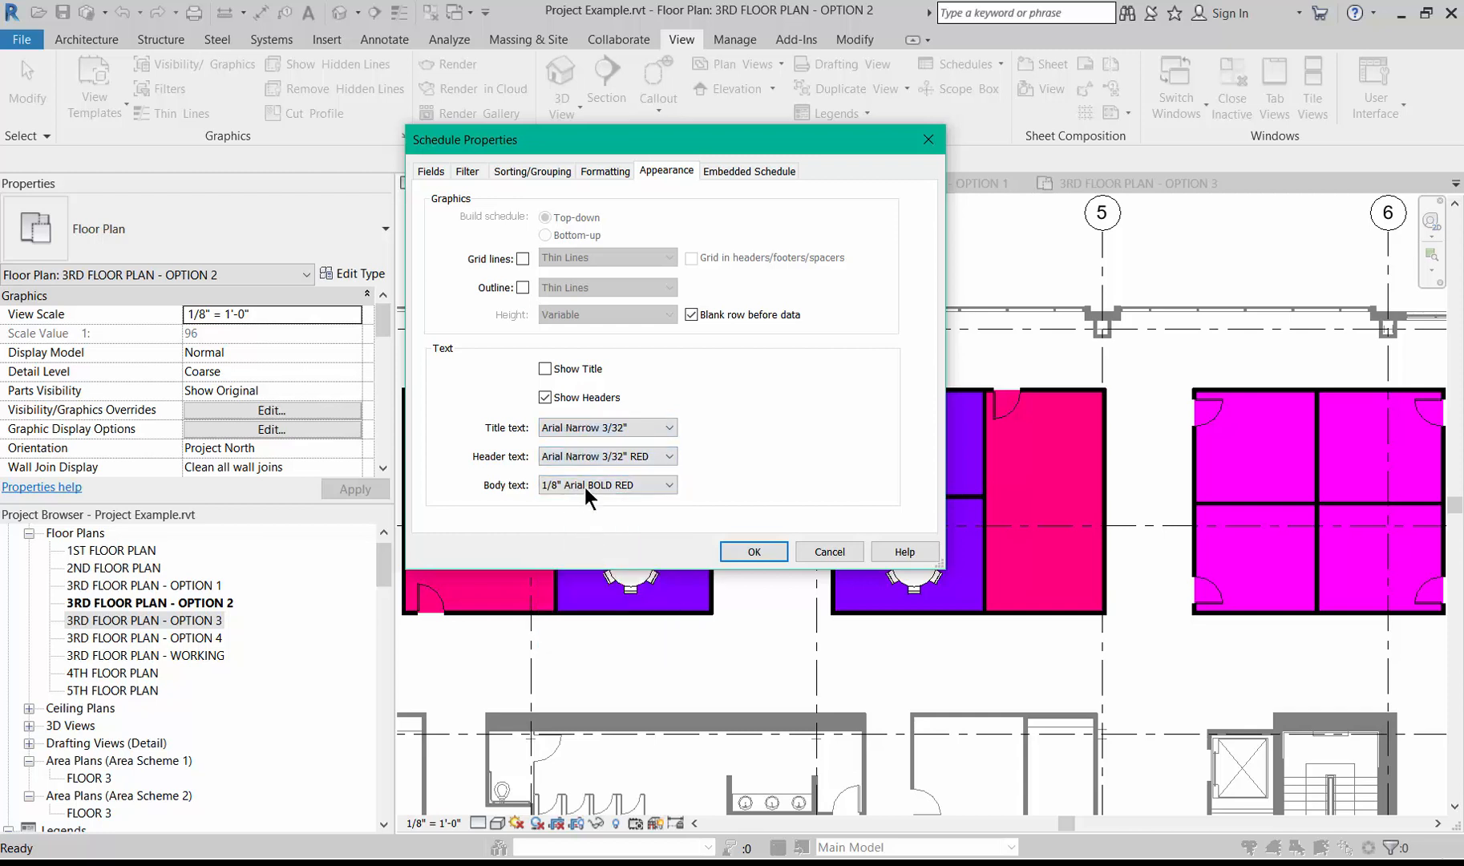
pyautogui.click(589, 454)
pyautogui.click(589, 536)
pyautogui.click(585, 483)
pyautogui.click(585, 565)
# Generate the room schedule with these settings and narrow its # column to fit the counts
pyautogui.click(746, 551)
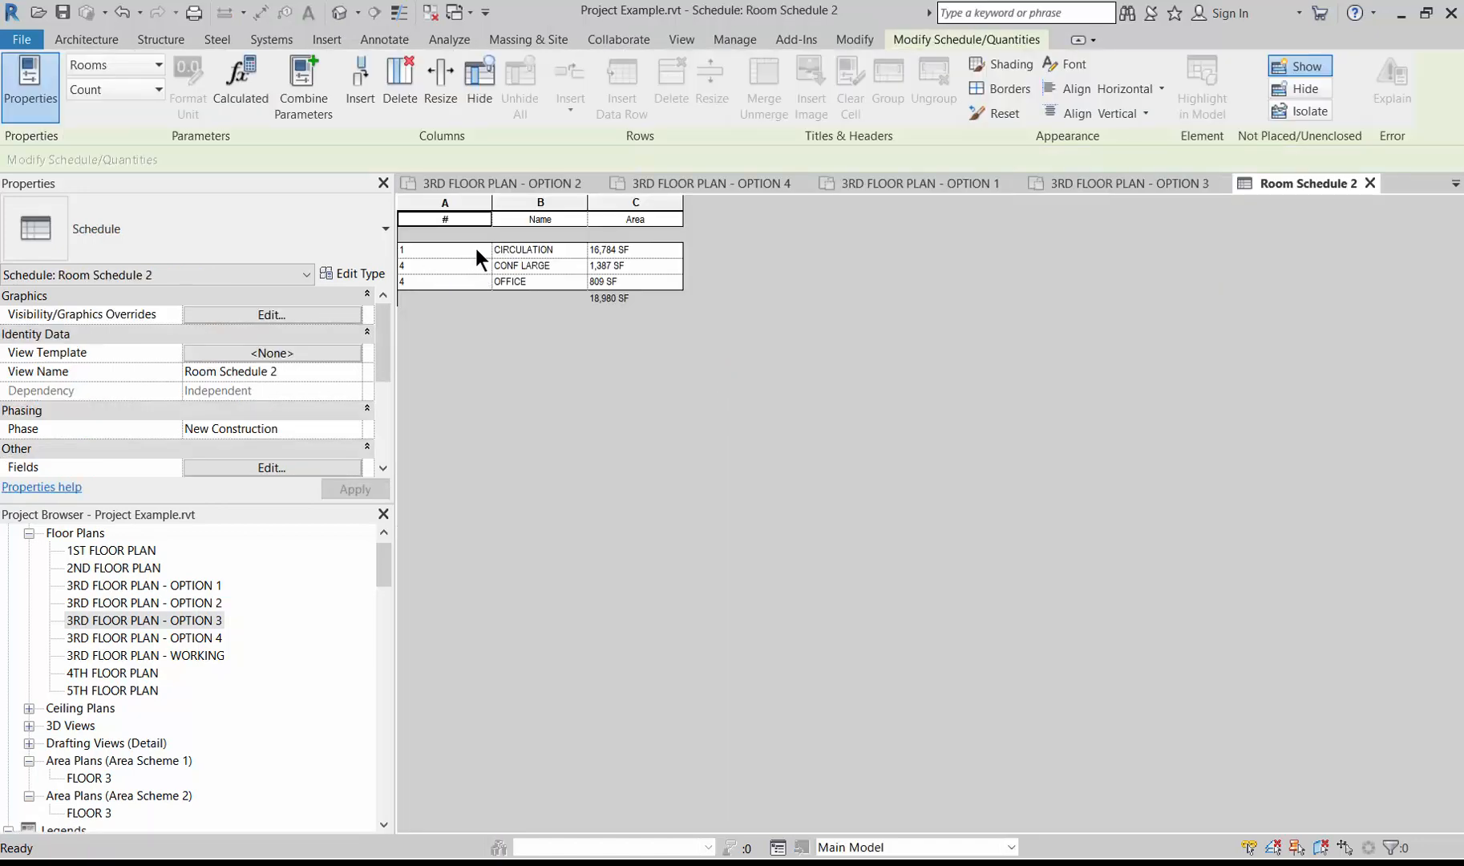
pyautogui.moveTo(490, 214); pyautogui.dragTo(426, 221)
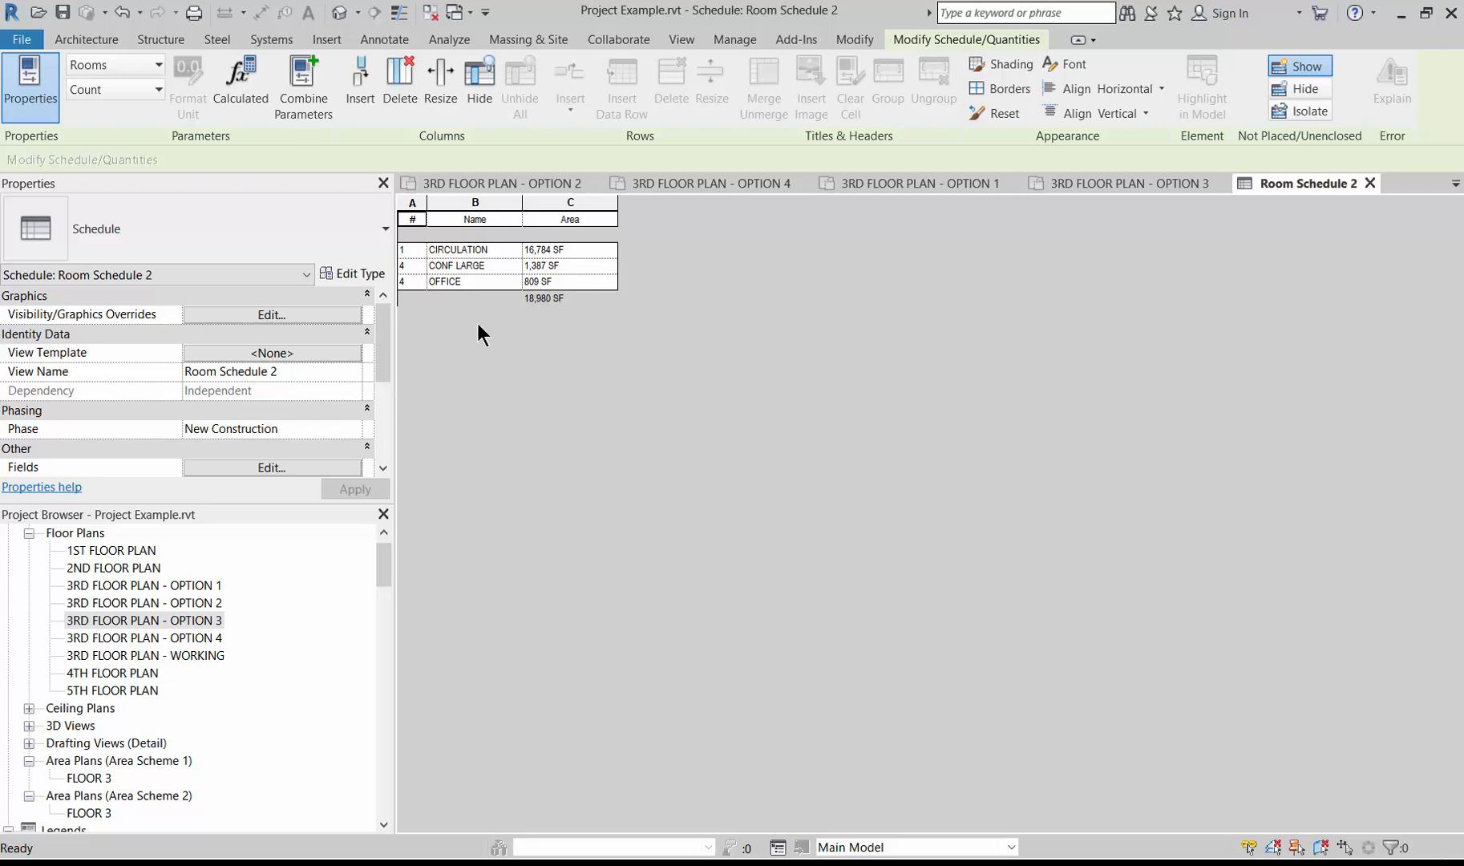
pyautogui.click(328, 369)
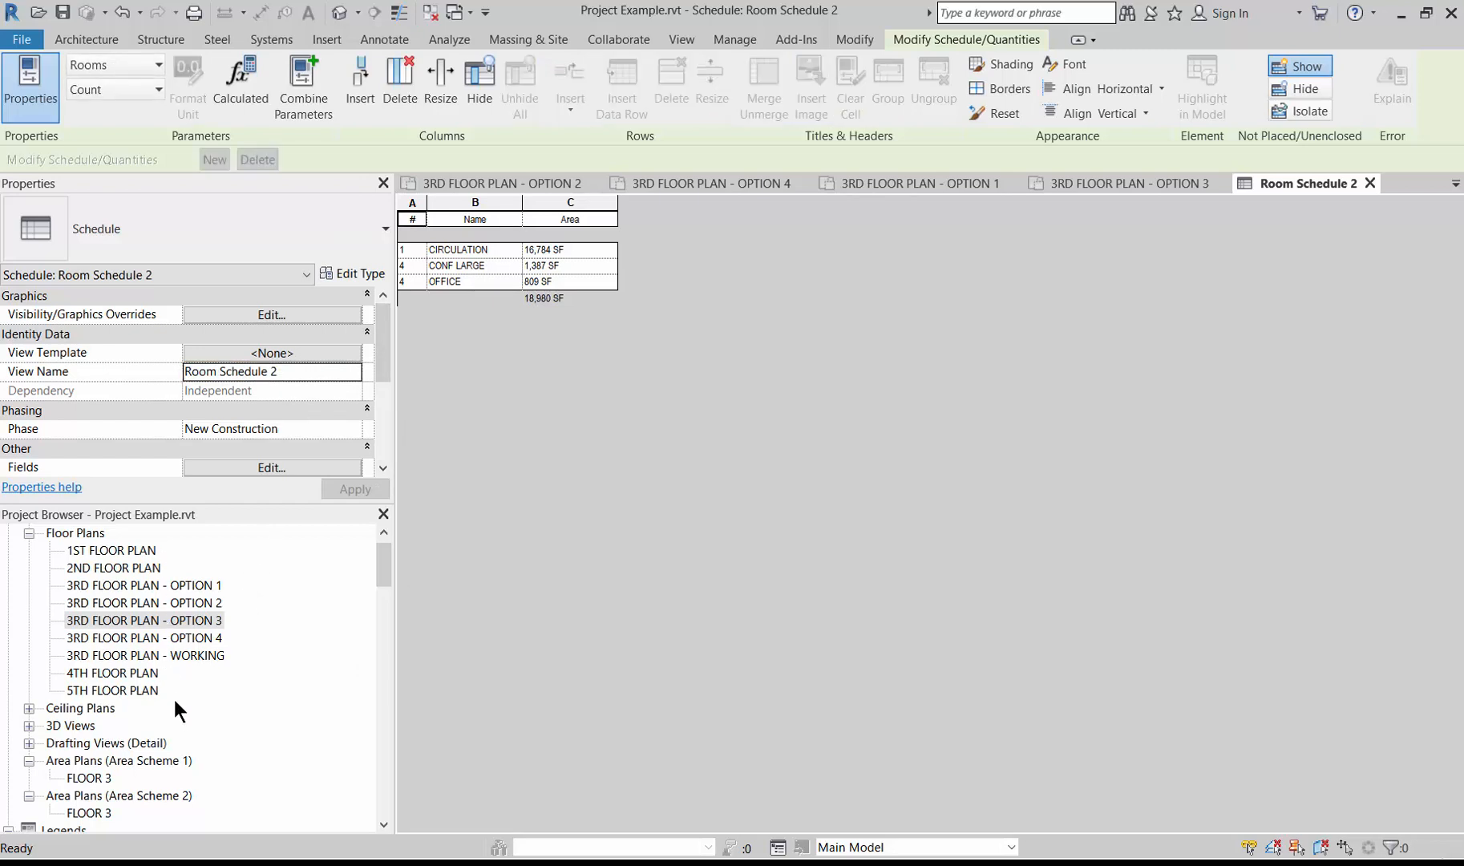
# Set Option Set 1 to Option 2 in the schedule's design option visibility overrides
pyautogui.click(287, 315)
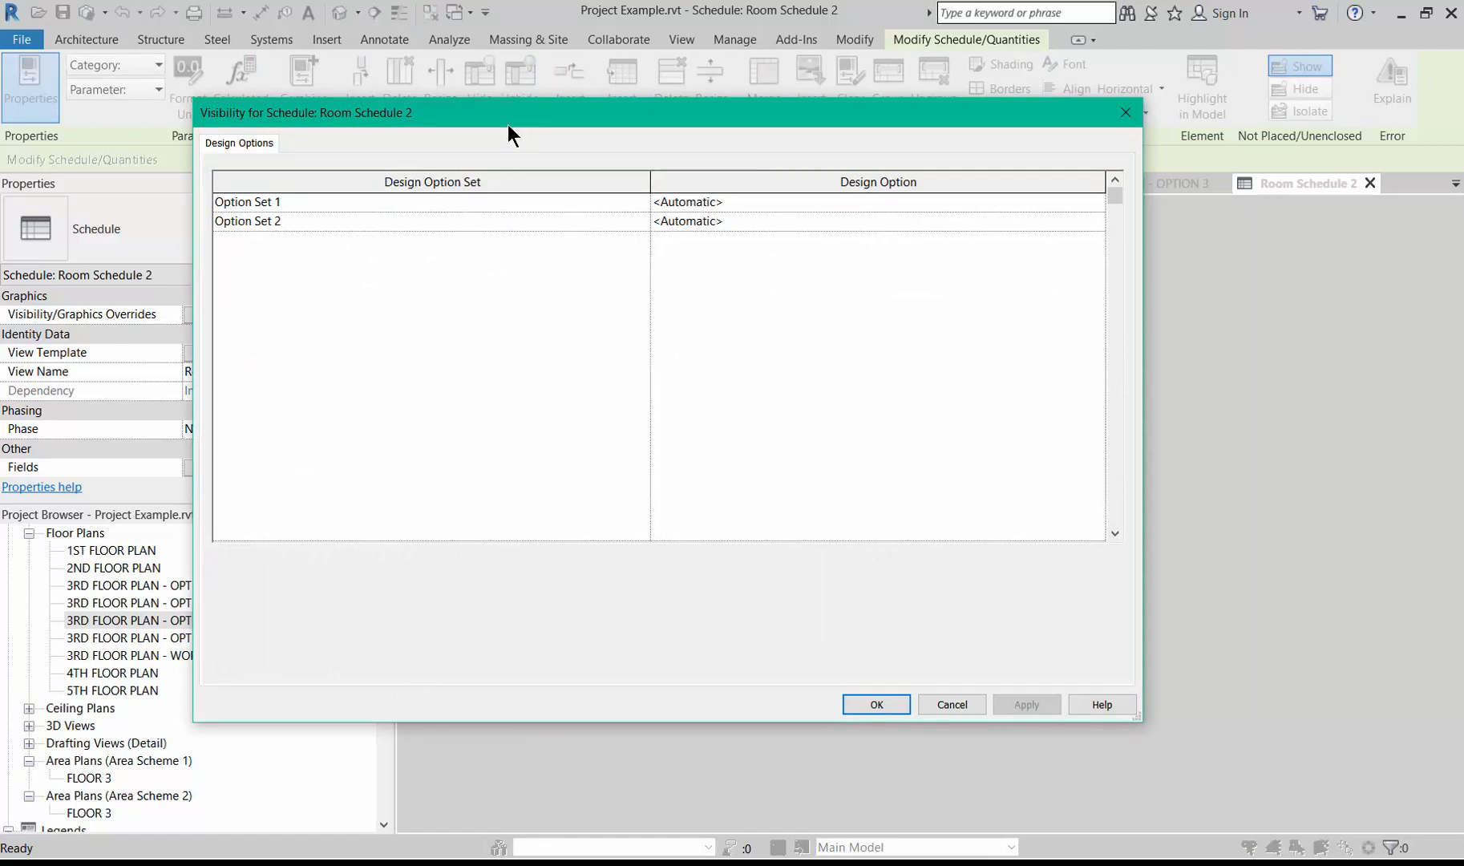
pyautogui.moveTo(509, 125); pyautogui.dragTo(595, 116)
pyautogui.click(1175, 202)
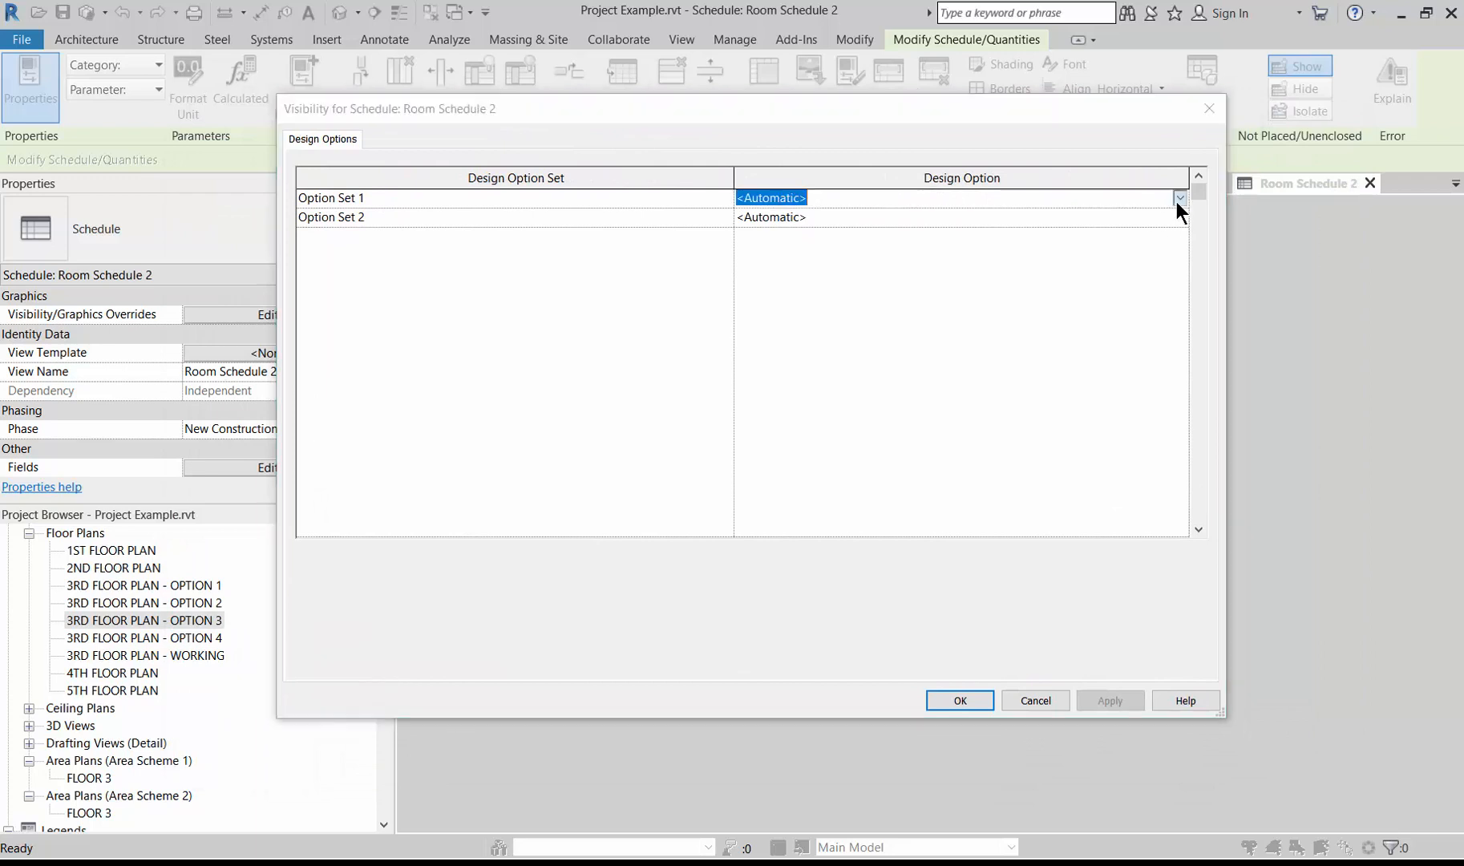
pyautogui.click(1178, 199)
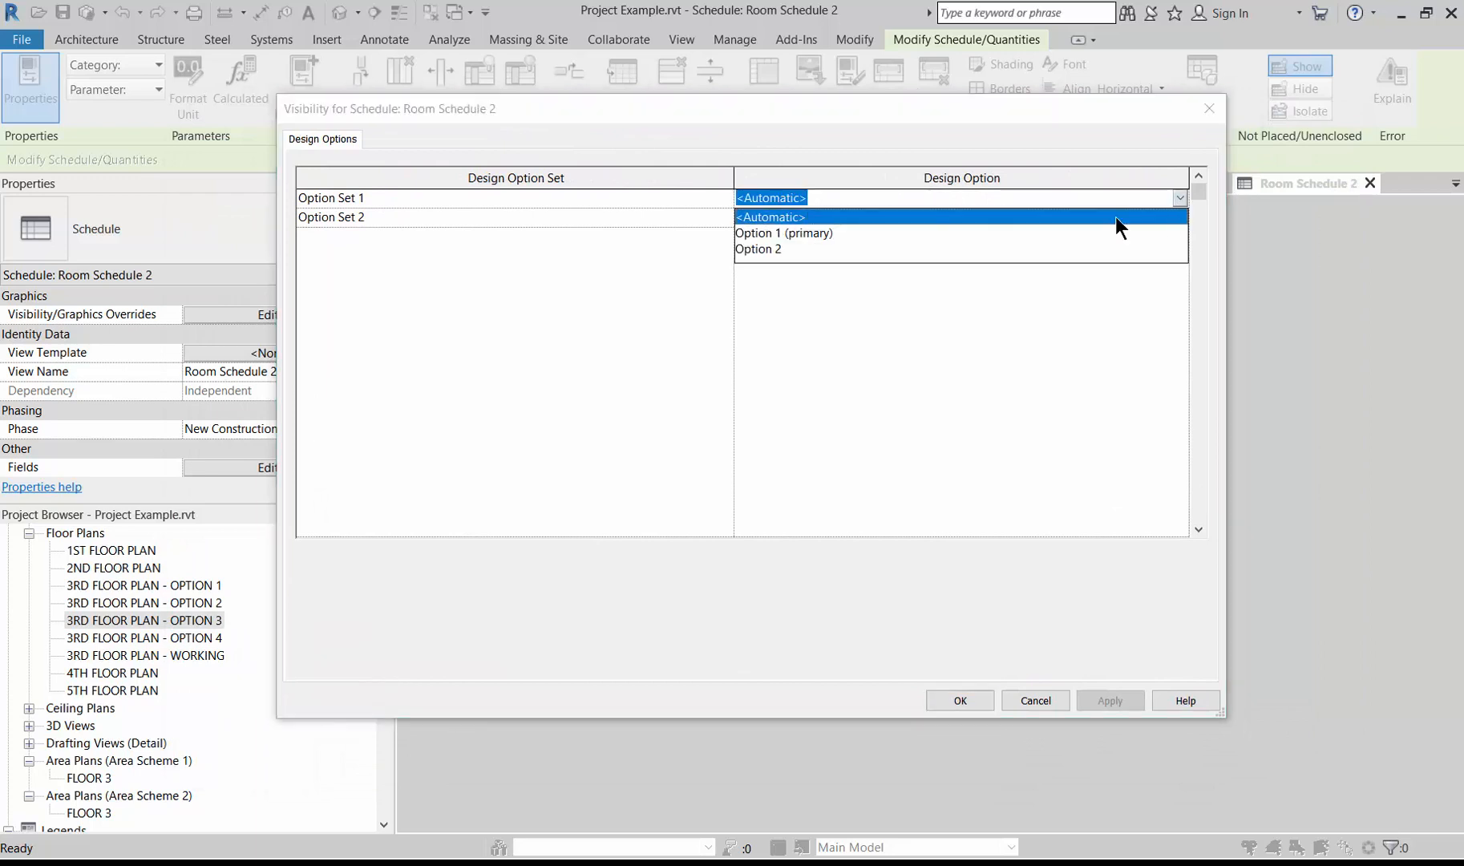
pyautogui.click(755, 249)
pyautogui.click(1175, 216)
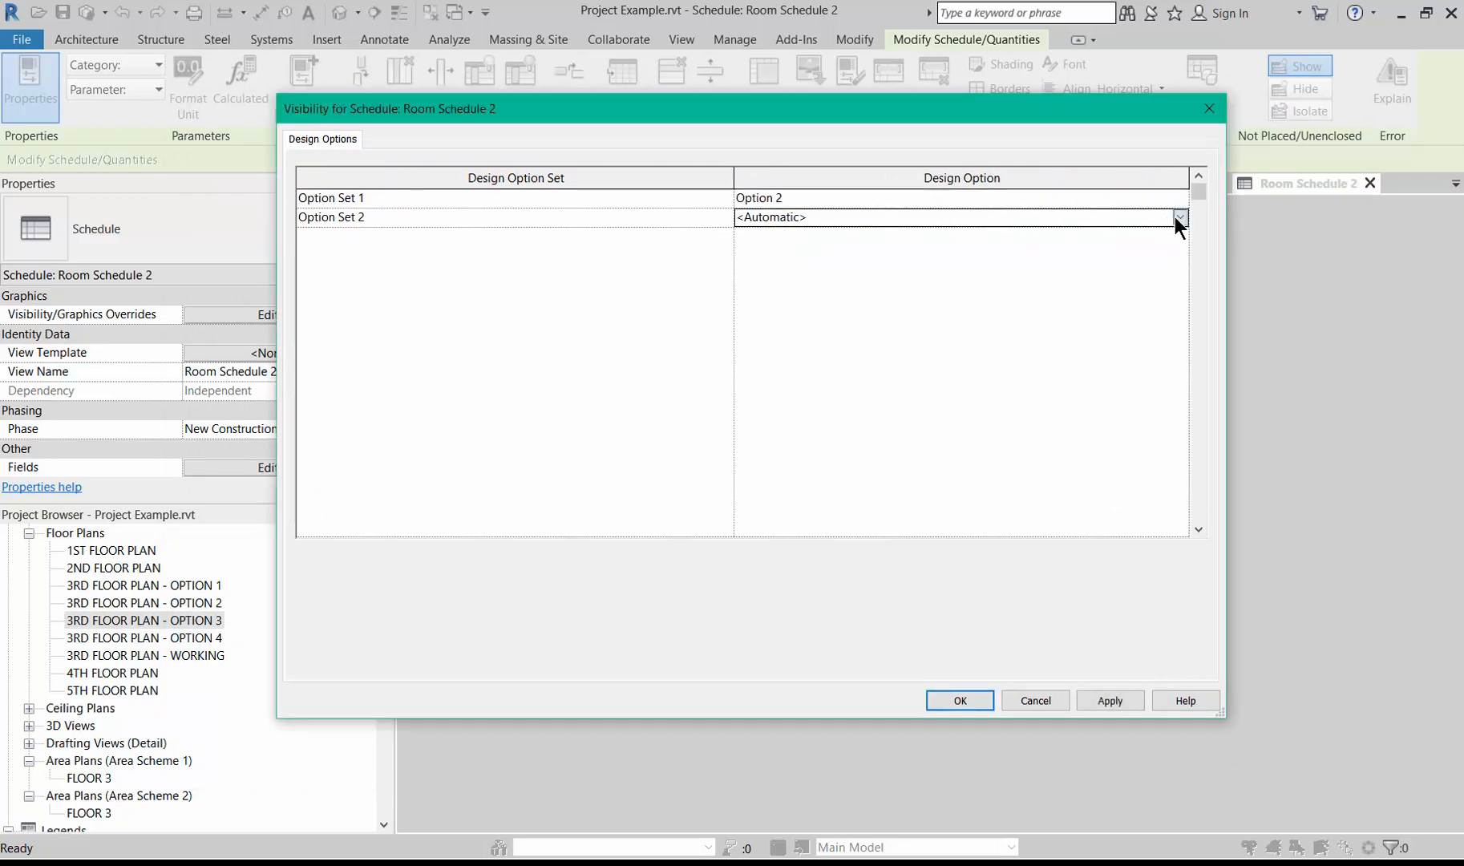
pyautogui.click(1179, 217)
pyautogui.click(762, 265)
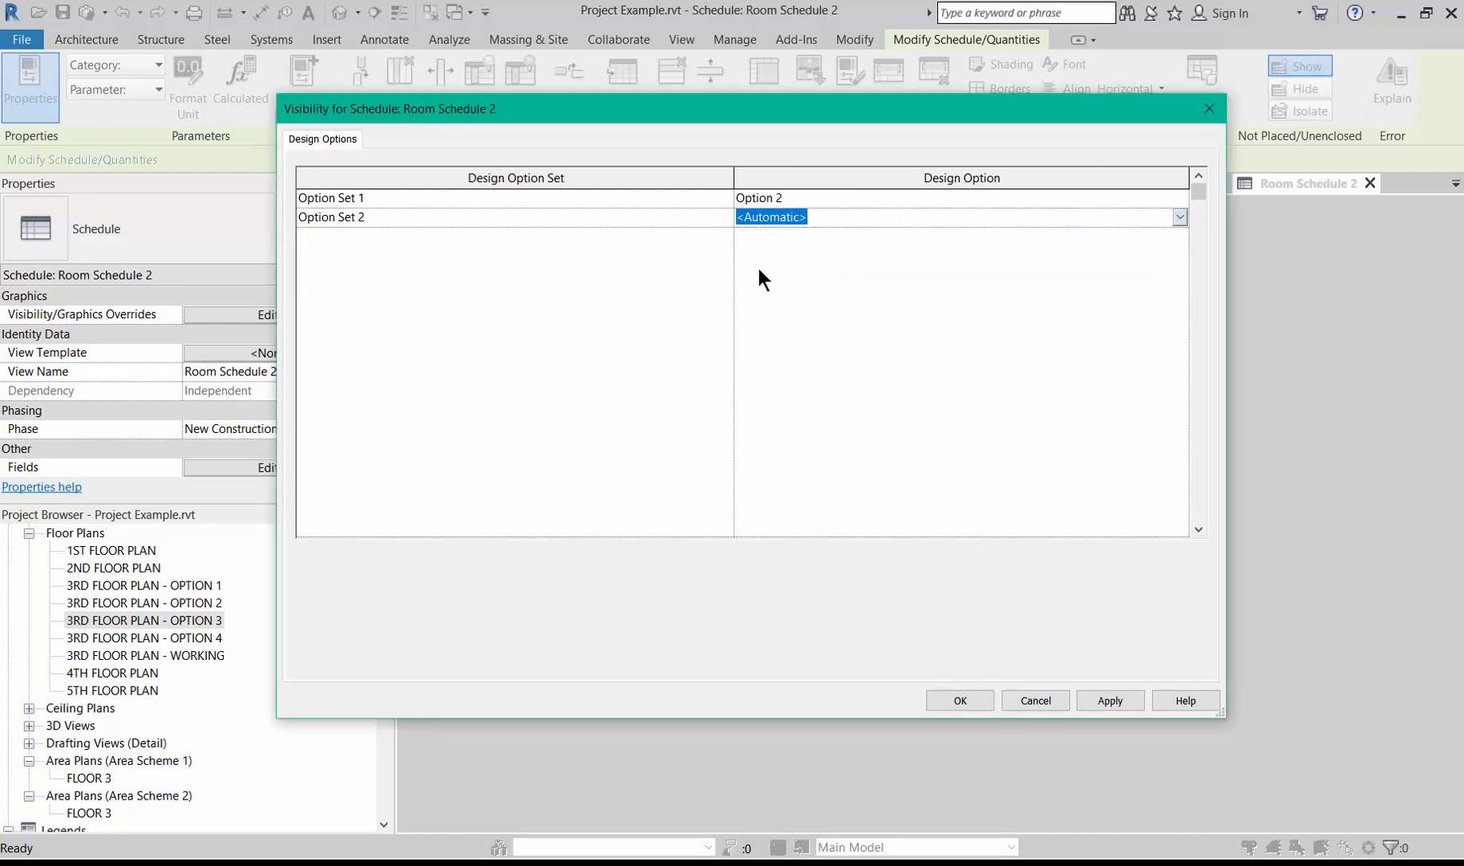
pyautogui.click(955, 700)
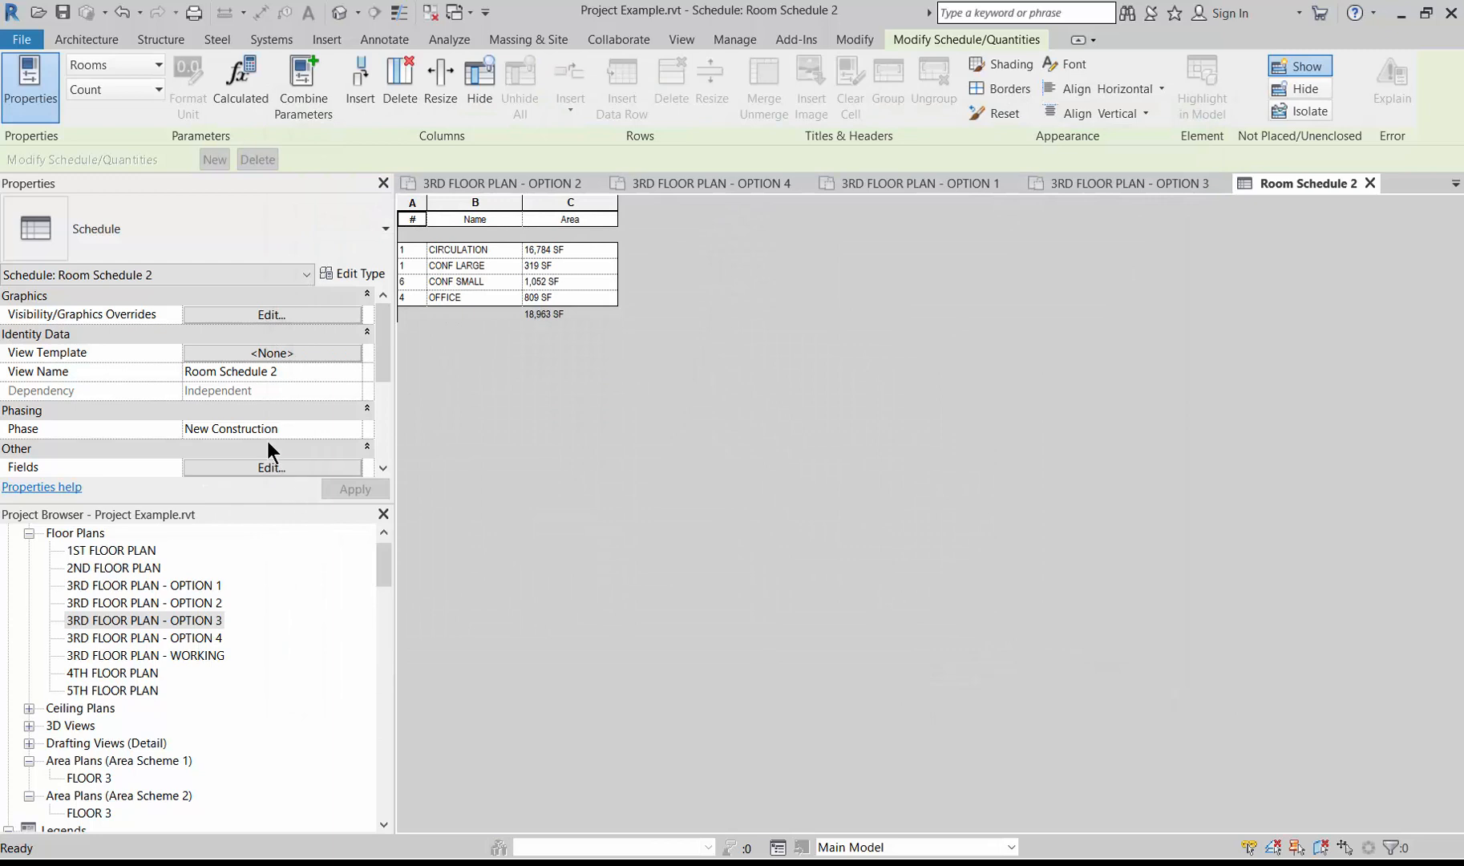
# Rename the schedule view as ROOM SCHEDULE - OPTION 3
pyautogui.click(299, 371)
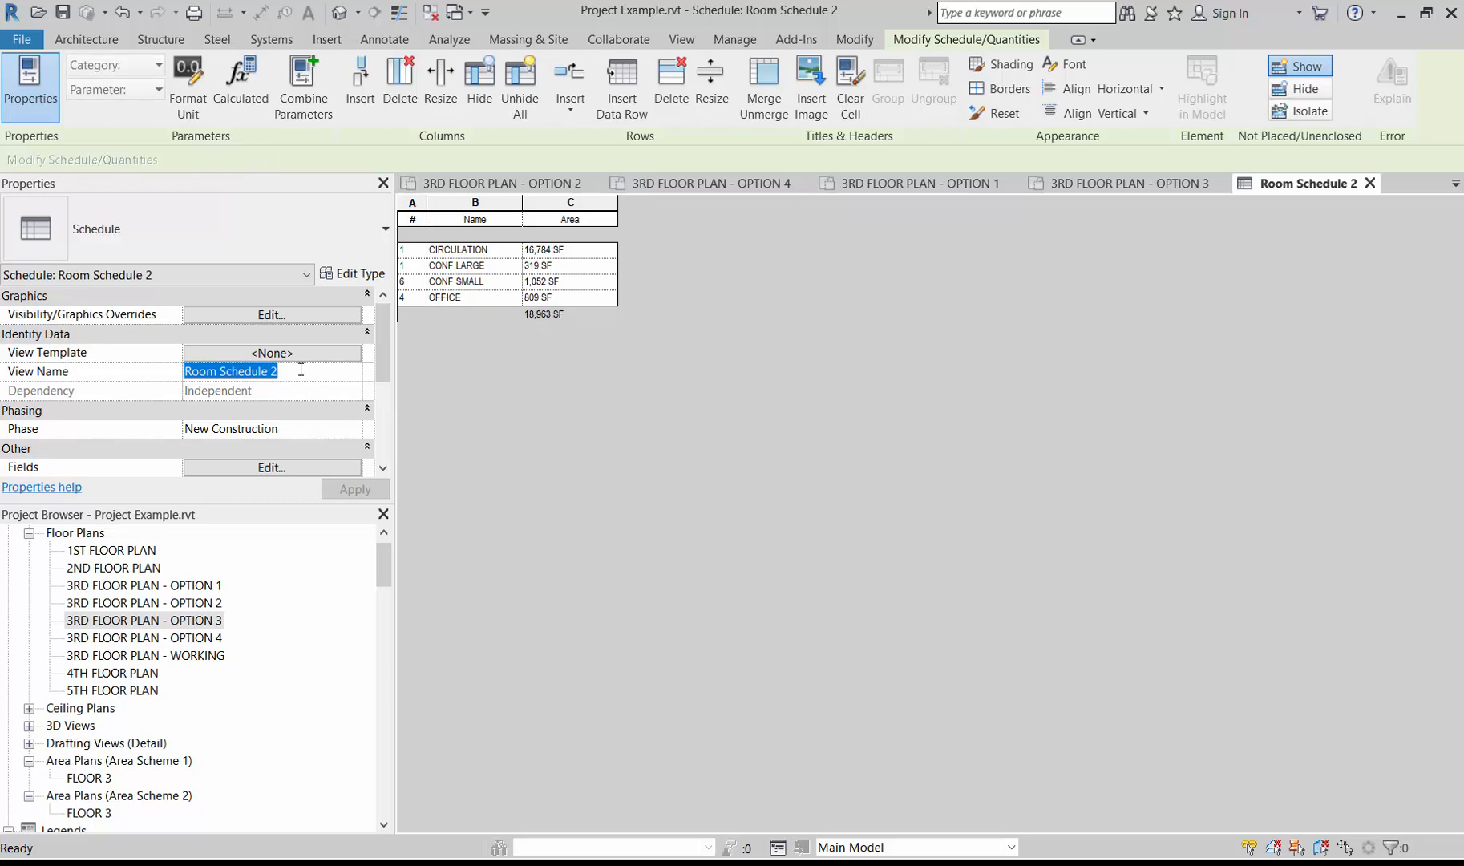
pyautogui.write('roo')
pyautogui.press('BackSpace')
pyautogui.press('BackSpace')
pyautogui.press('BackSpace')
pyautogui.write('ROO')
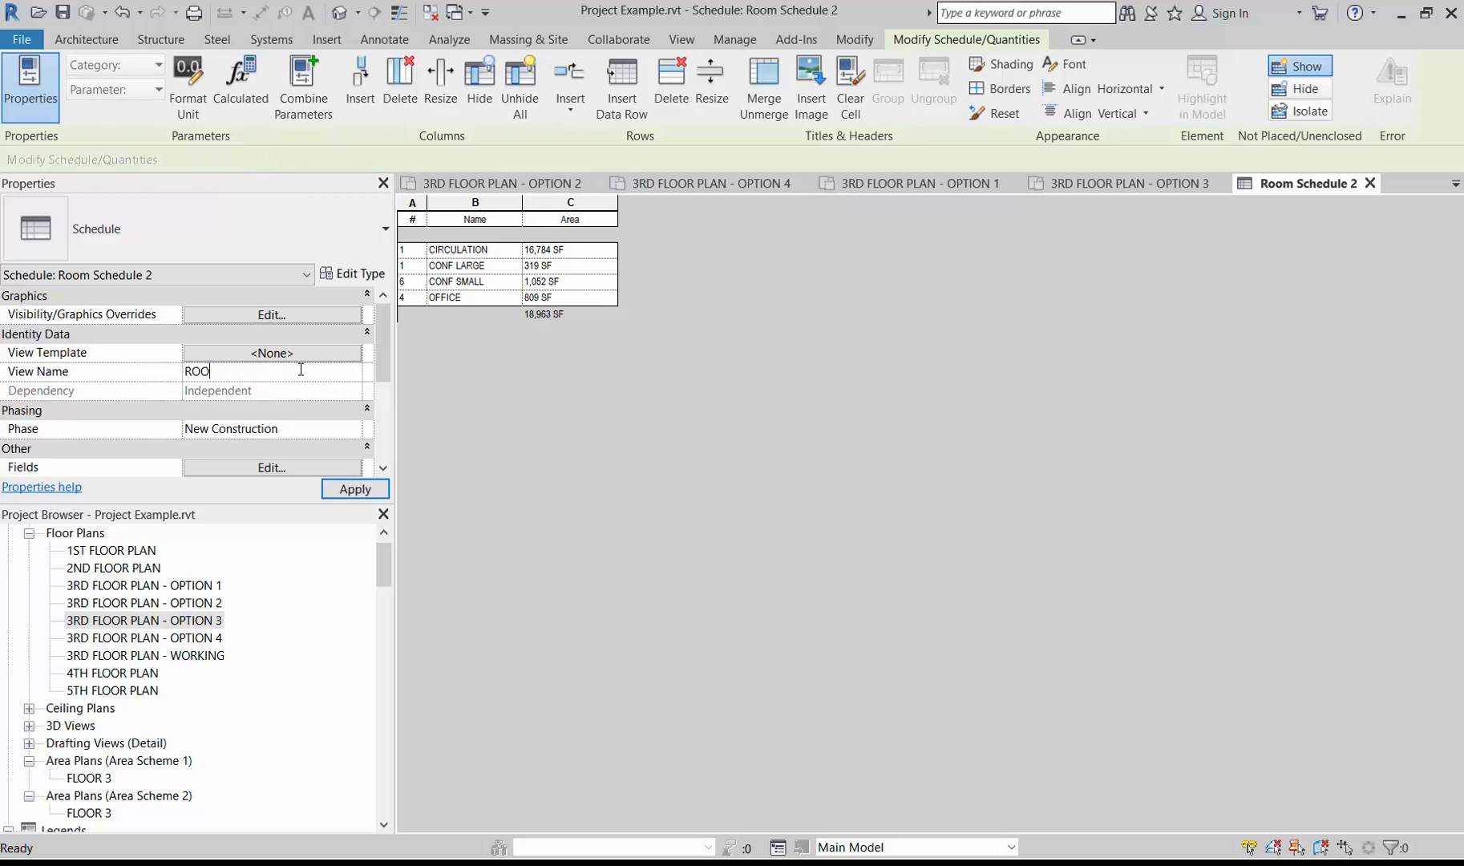
pyautogui.write('M SCHEDULE - OPTION3')
pyautogui.press('Return')
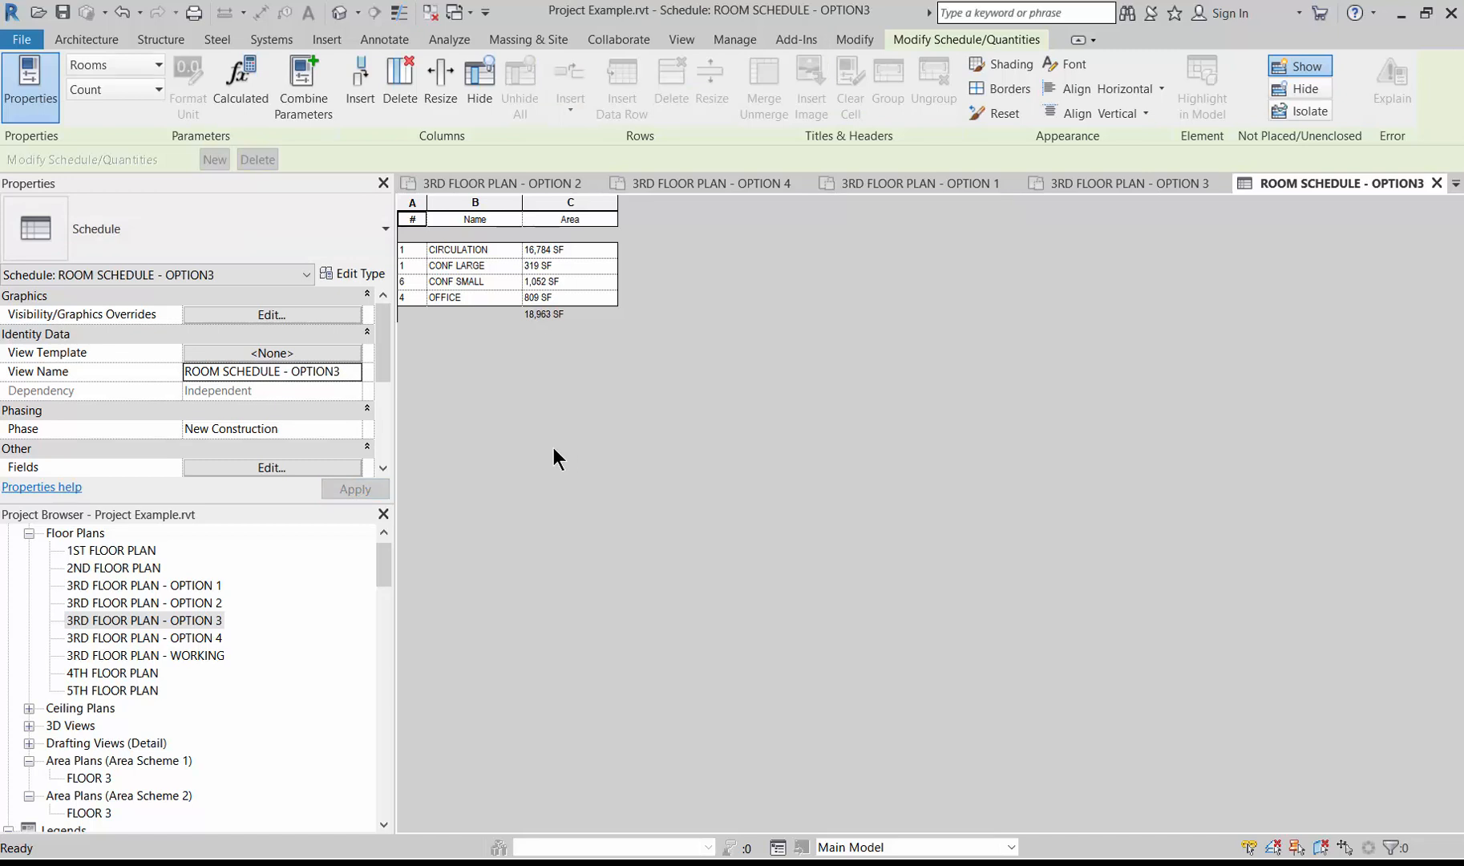
pyautogui.click(335, 372)
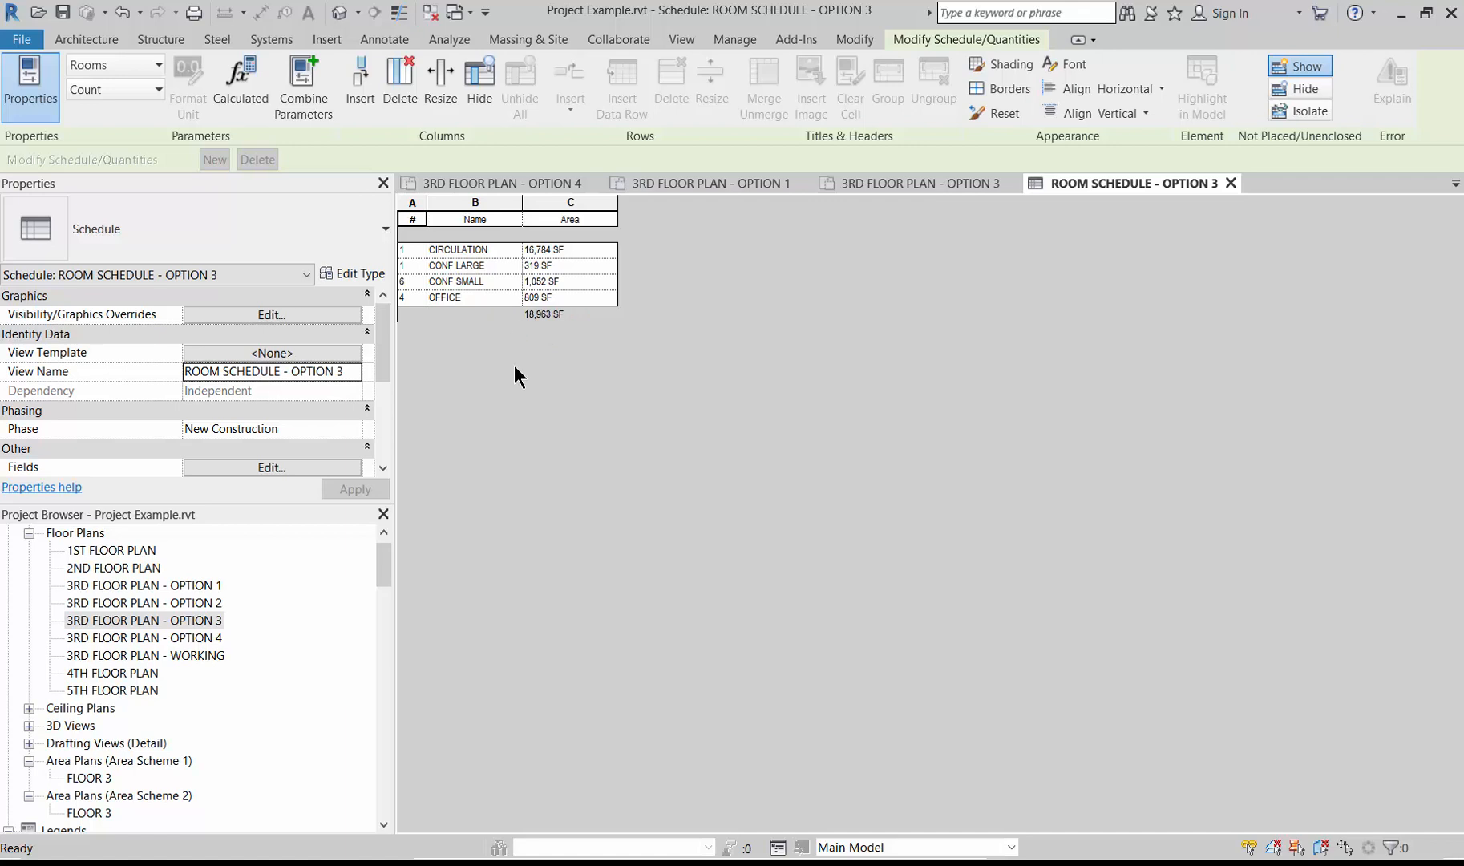
# Duplicate the ROOM SCHEDULE - OPTION 3 view and name the copies ROOM SCHEDULE - OPTION 1, OPTION 2 and OPTION 4
pyautogui.moveTo(382, 577); pyautogui.dragTo(384, 622)
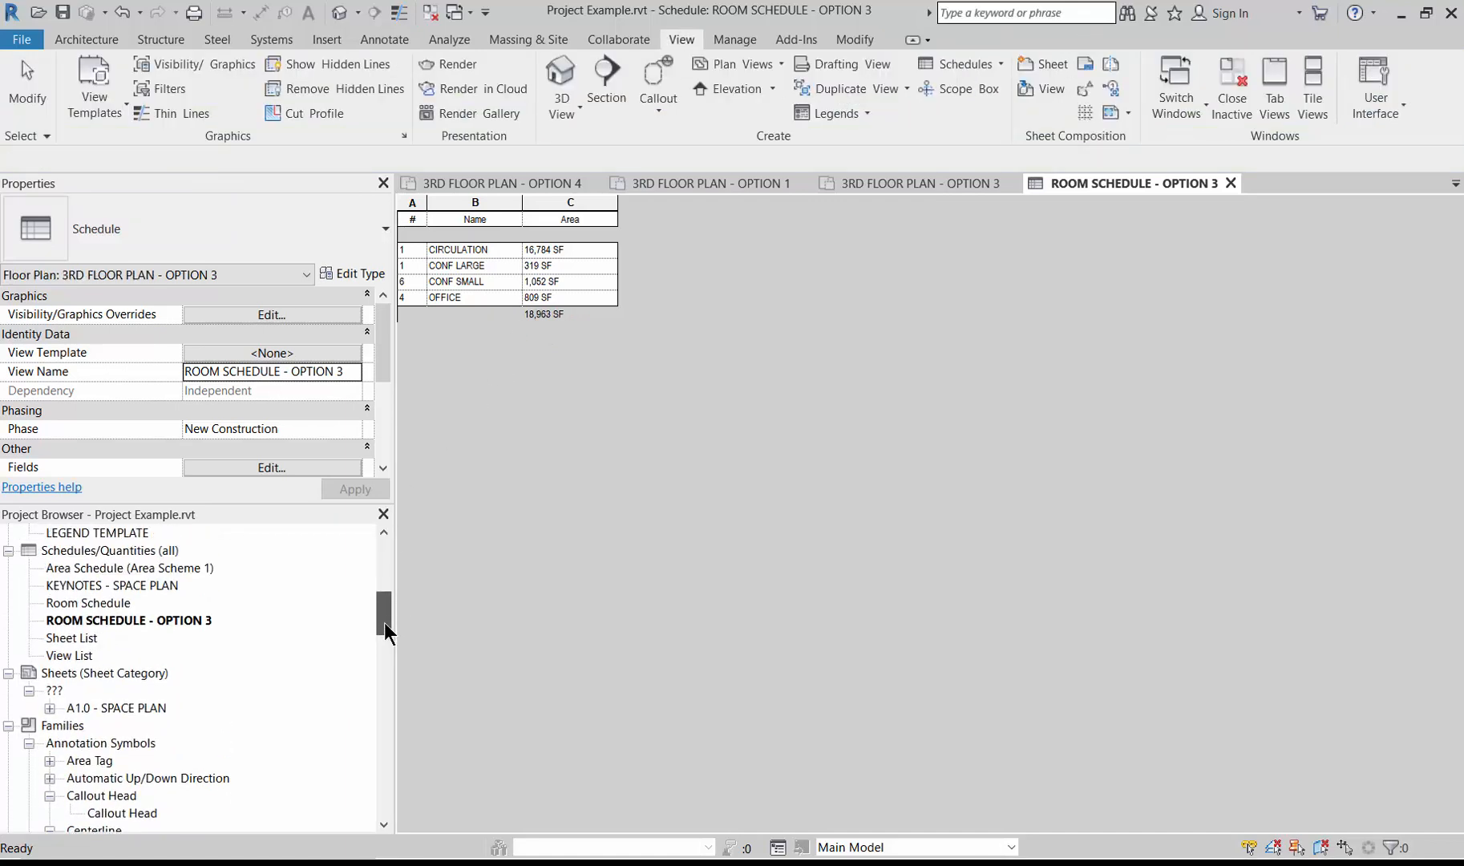
pyautogui.click(148, 621)
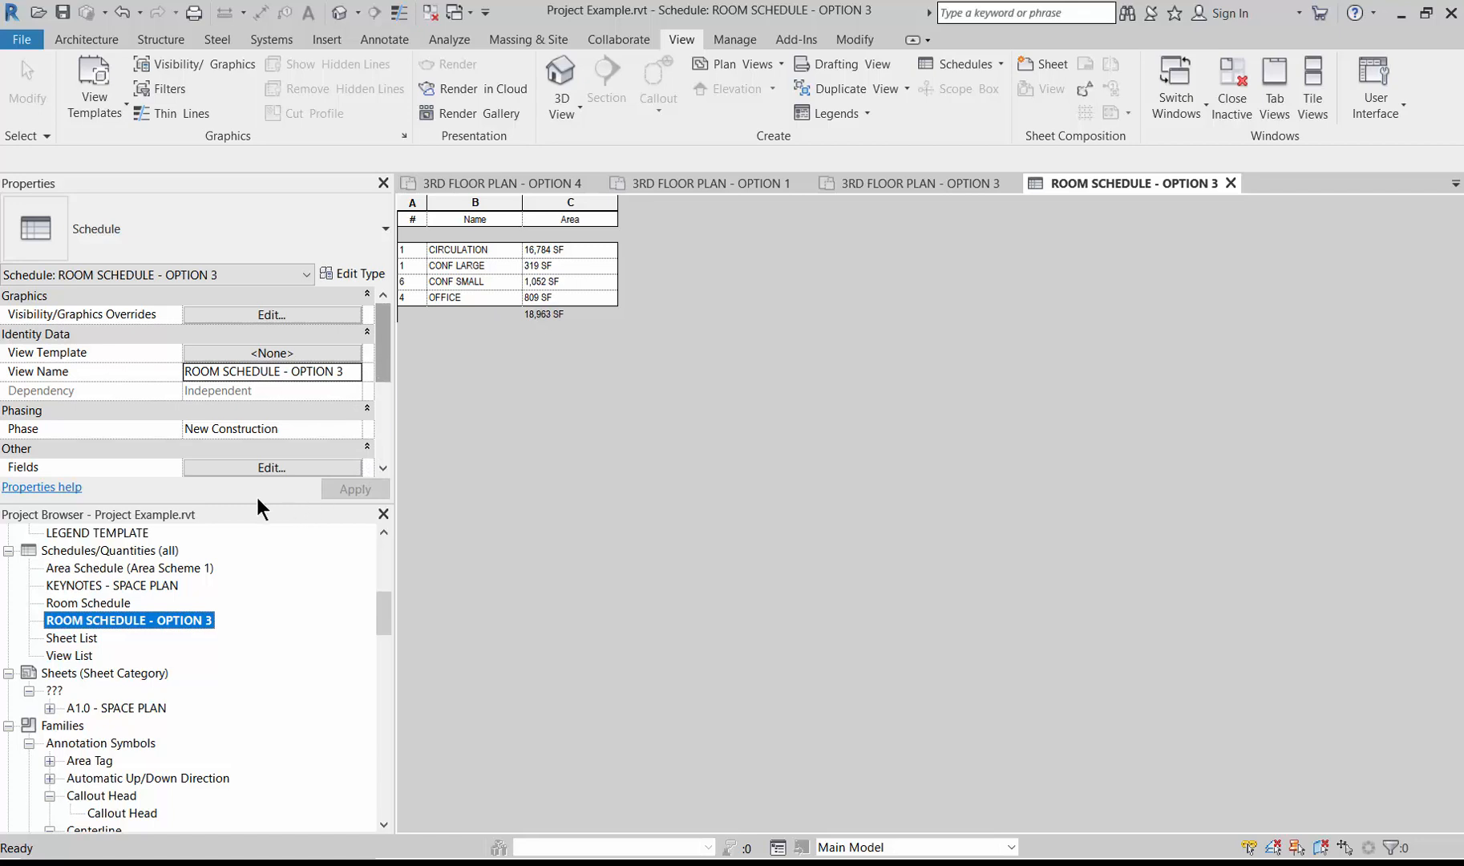
pyautogui.rightClick(124, 617)
pyautogui.moveTo(203, 358)
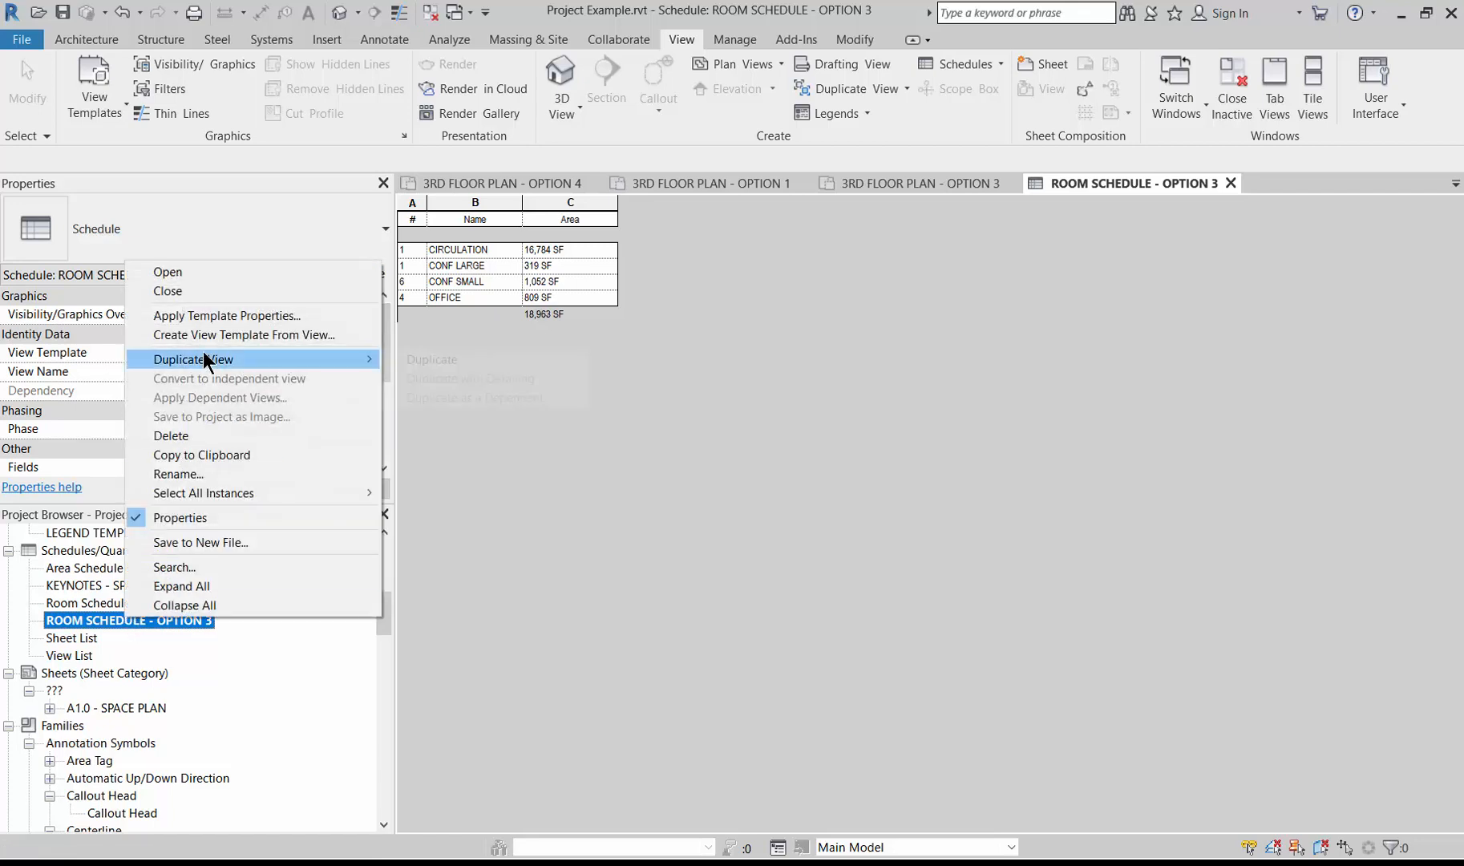
pyautogui.click(432, 361)
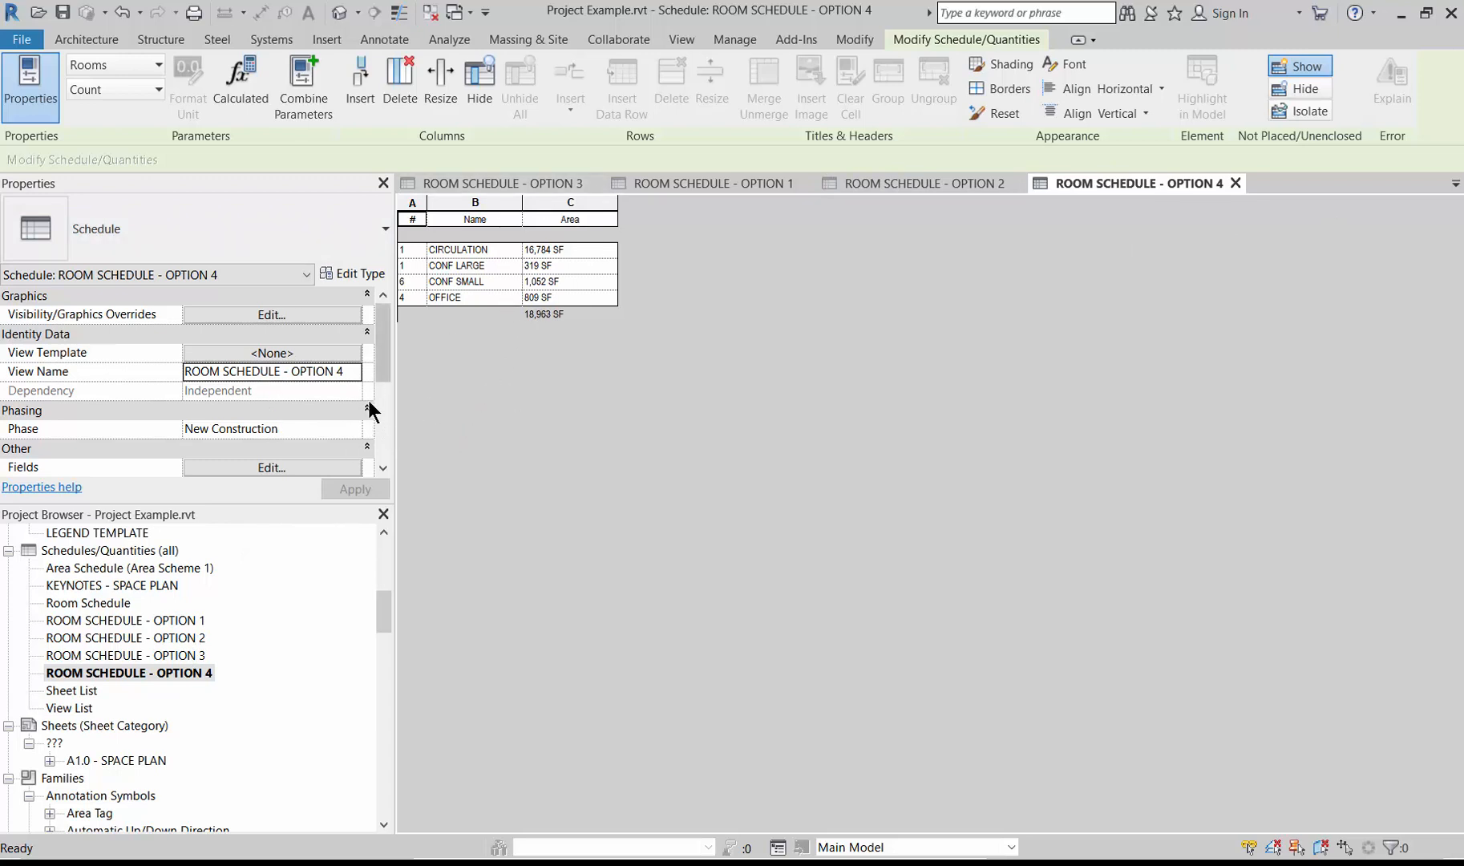
# Set Option Set 1 to Option 1 (primary) in the ROOM SCHEDULE - OPTION 4 visibility overrides
pyautogui.click(300, 313)
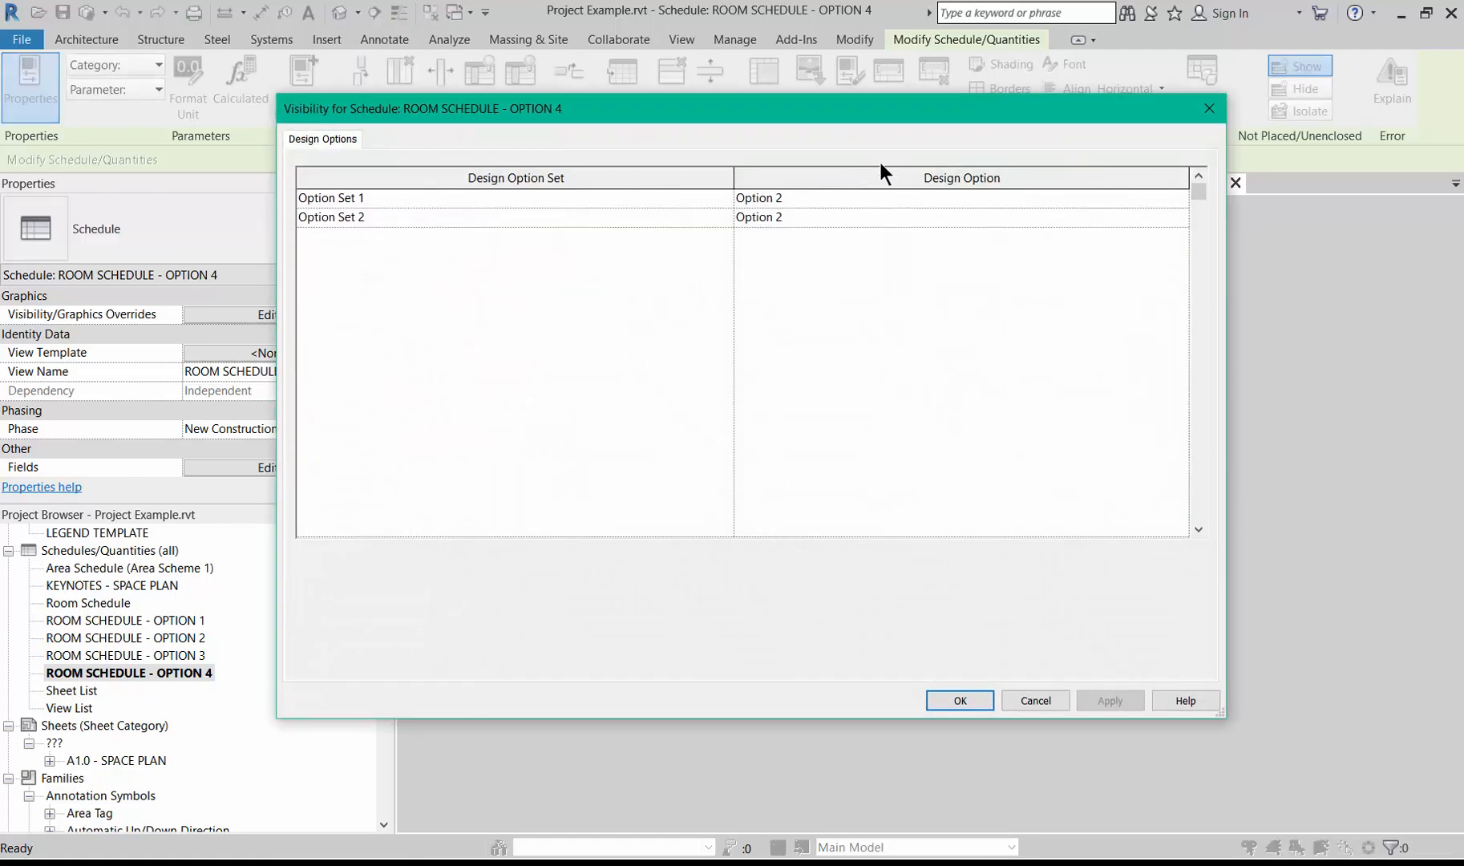
pyautogui.click(1178, 202)
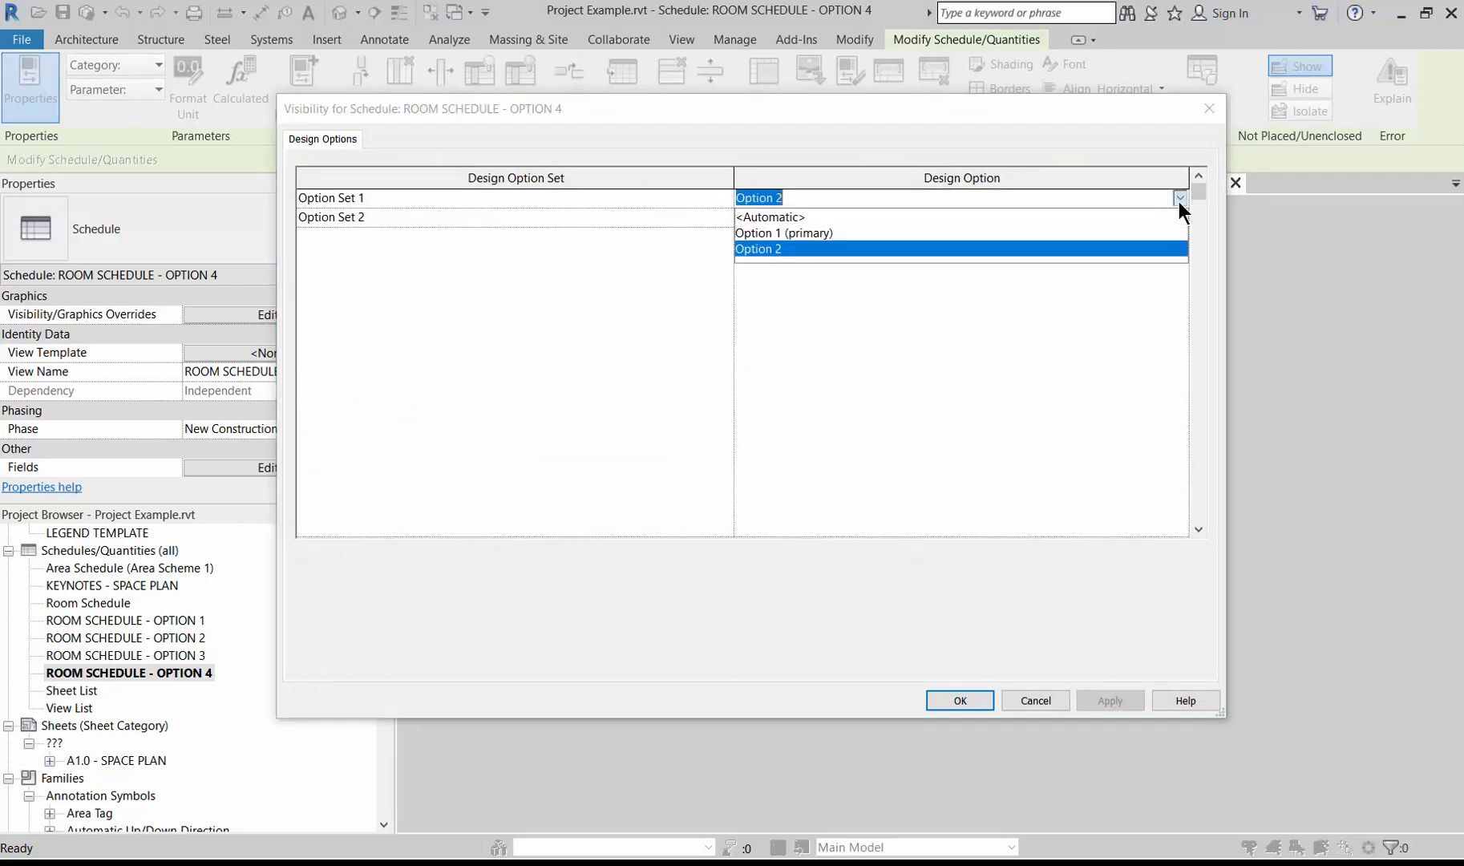
pyautogui.click(783, 233)
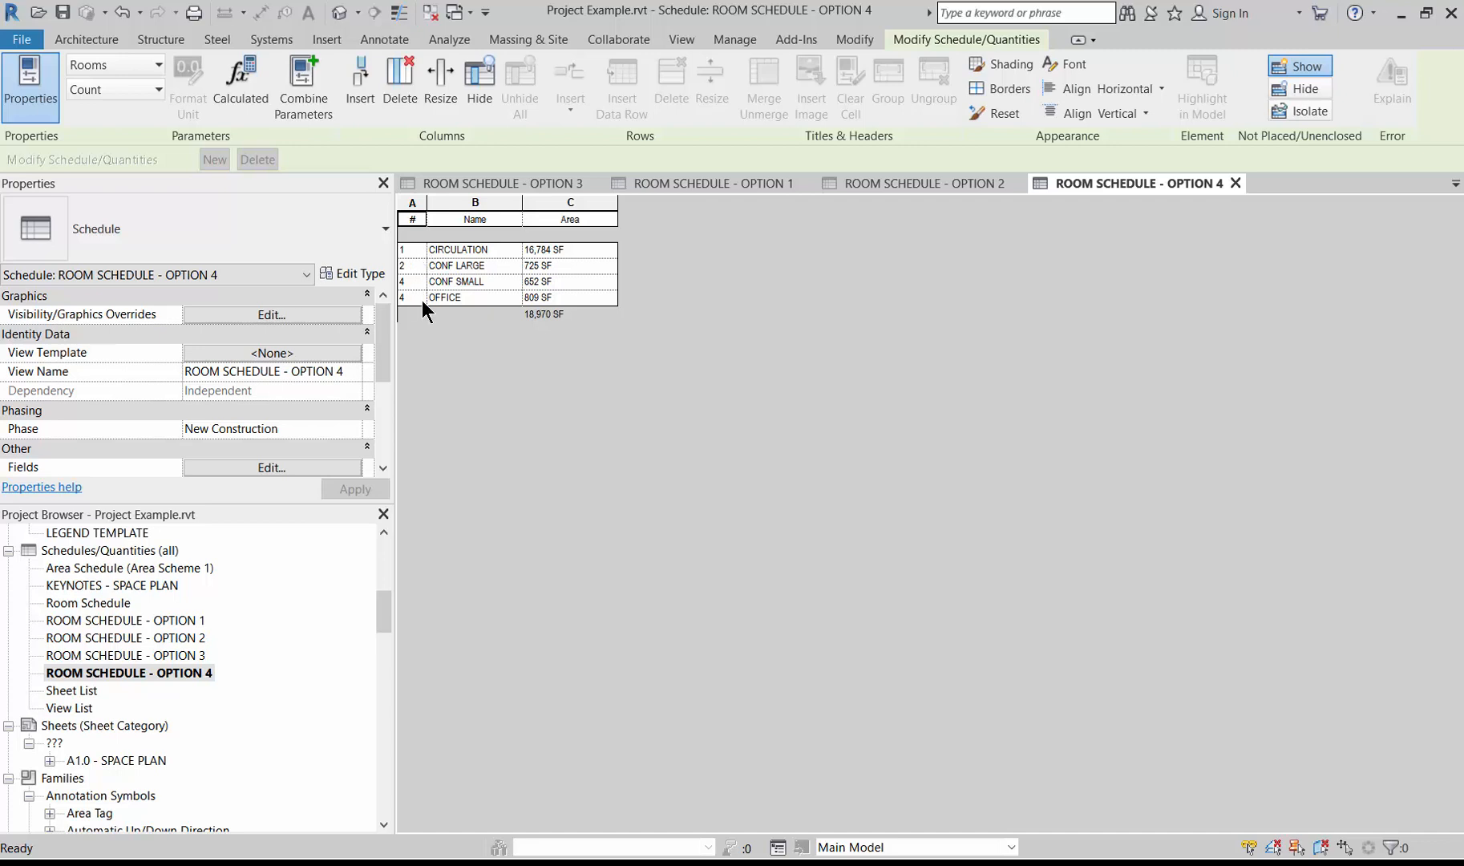
# In the ROOM SCHEDULE - OPTION 2 visibility overrides, set Option Set 1 to Option 1 (primary) and Option Set 2 to Option 2
pyautogui.click(877, 184)
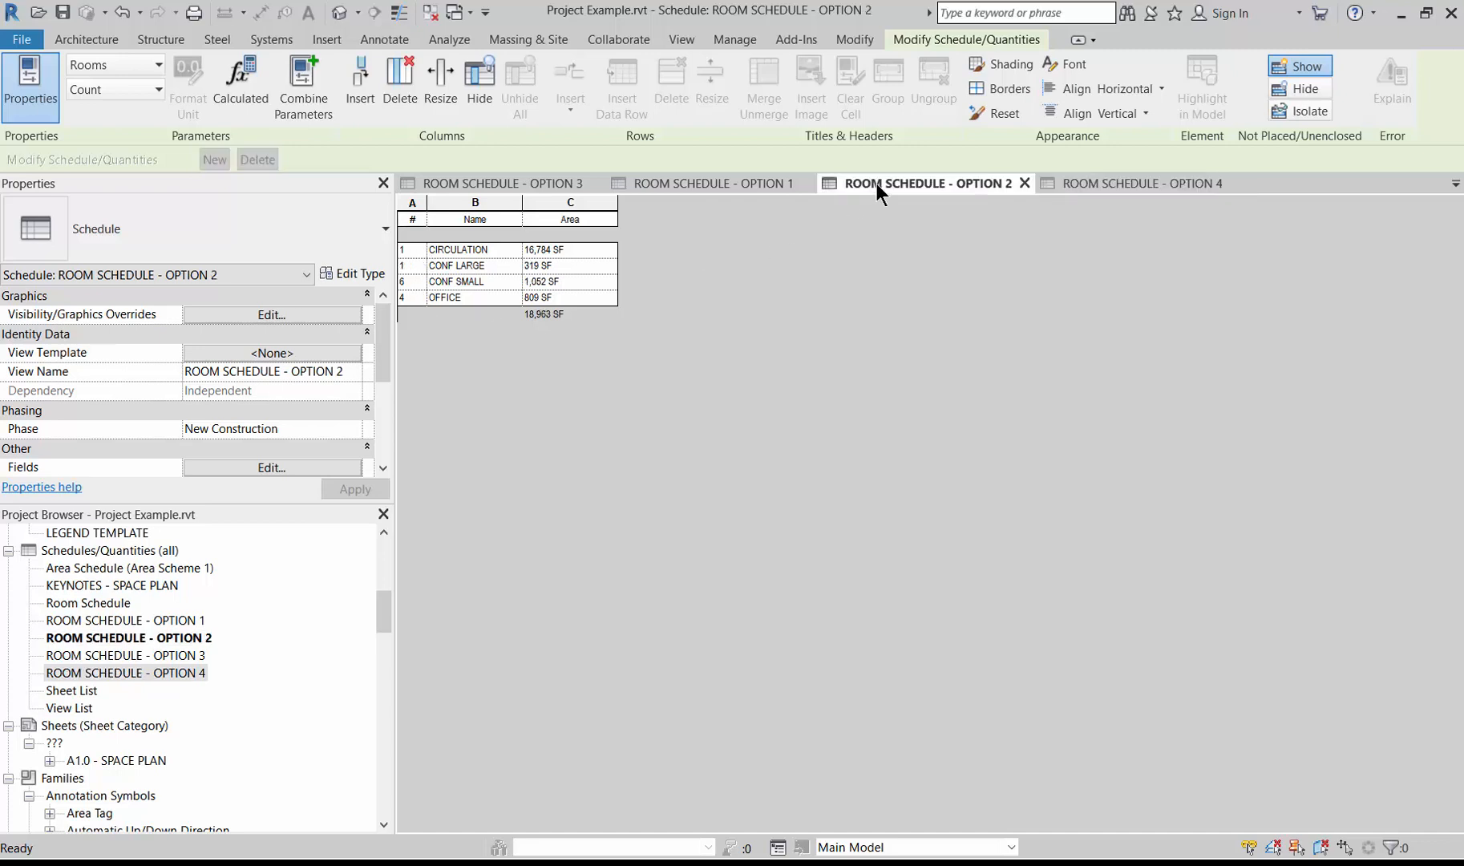
pyautogui.click(290, 316)
pyautogui.click(1176, 198)
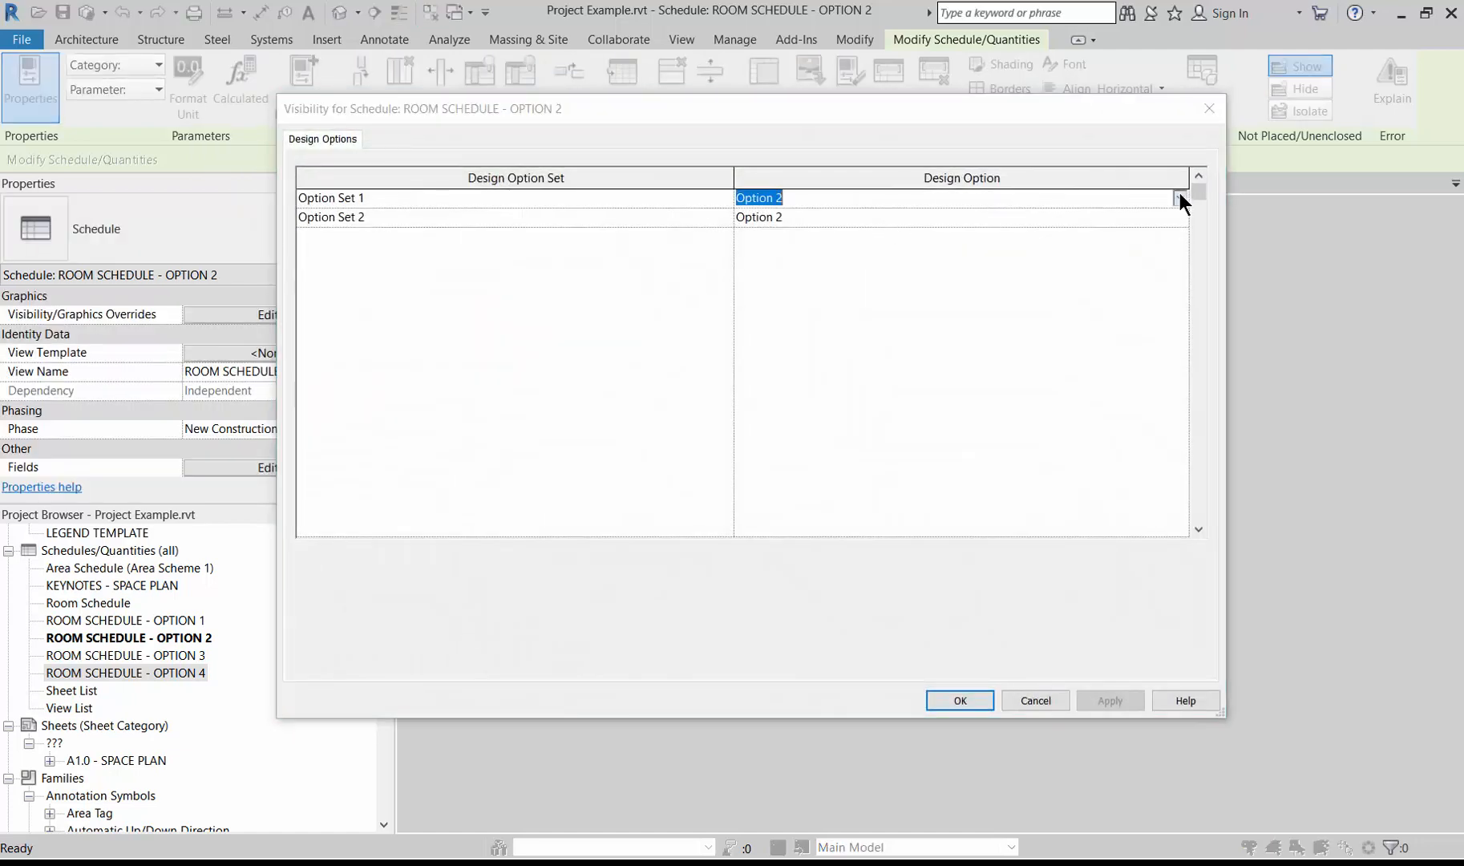
pyautogui.click(1179, 197)
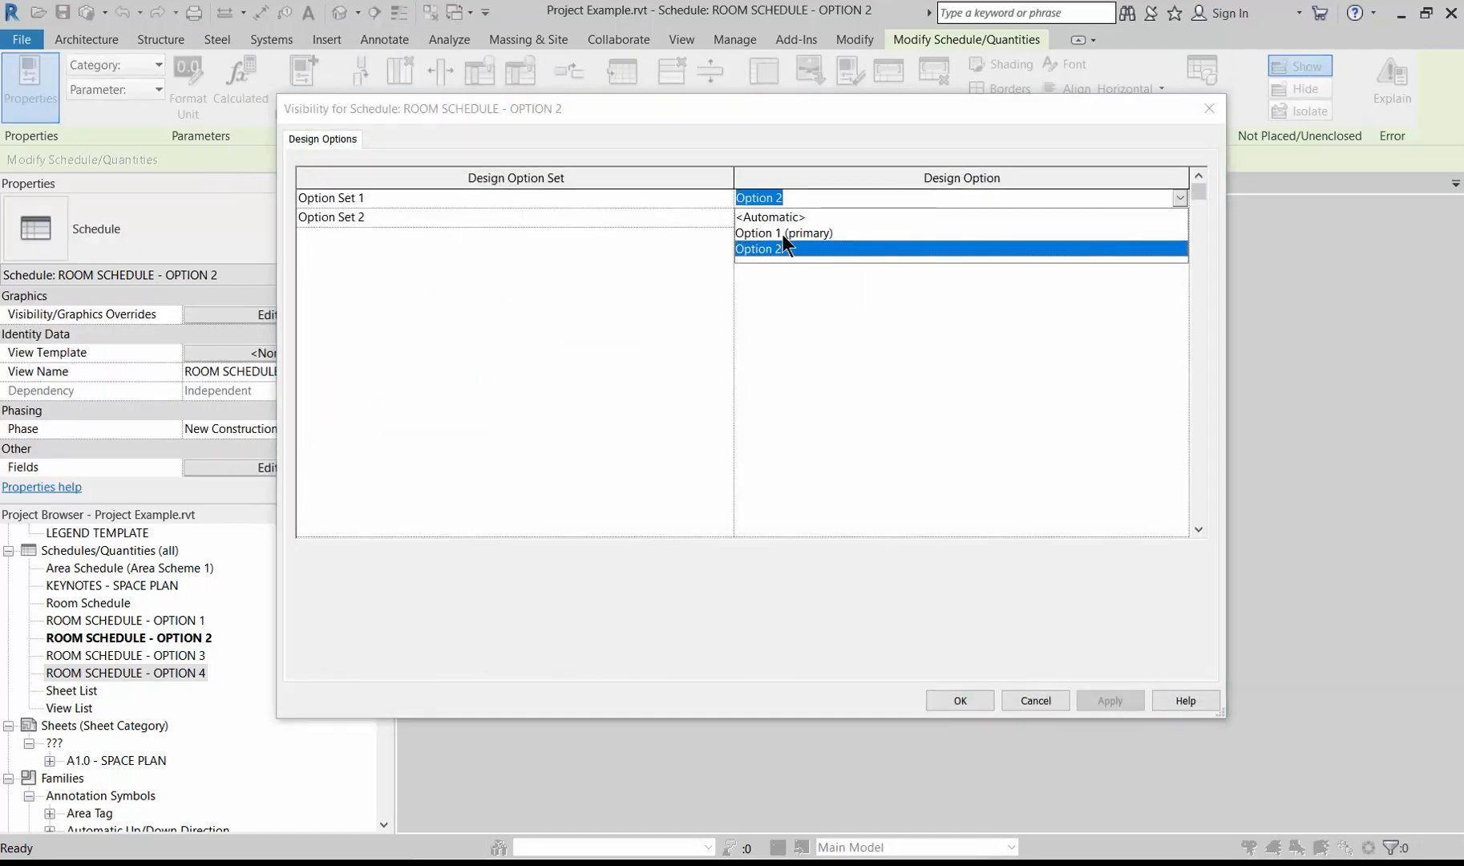
pyautogui.click(782, 232)
pyautogui.click(1175, 216)
pyautogui.click(1176, 218)
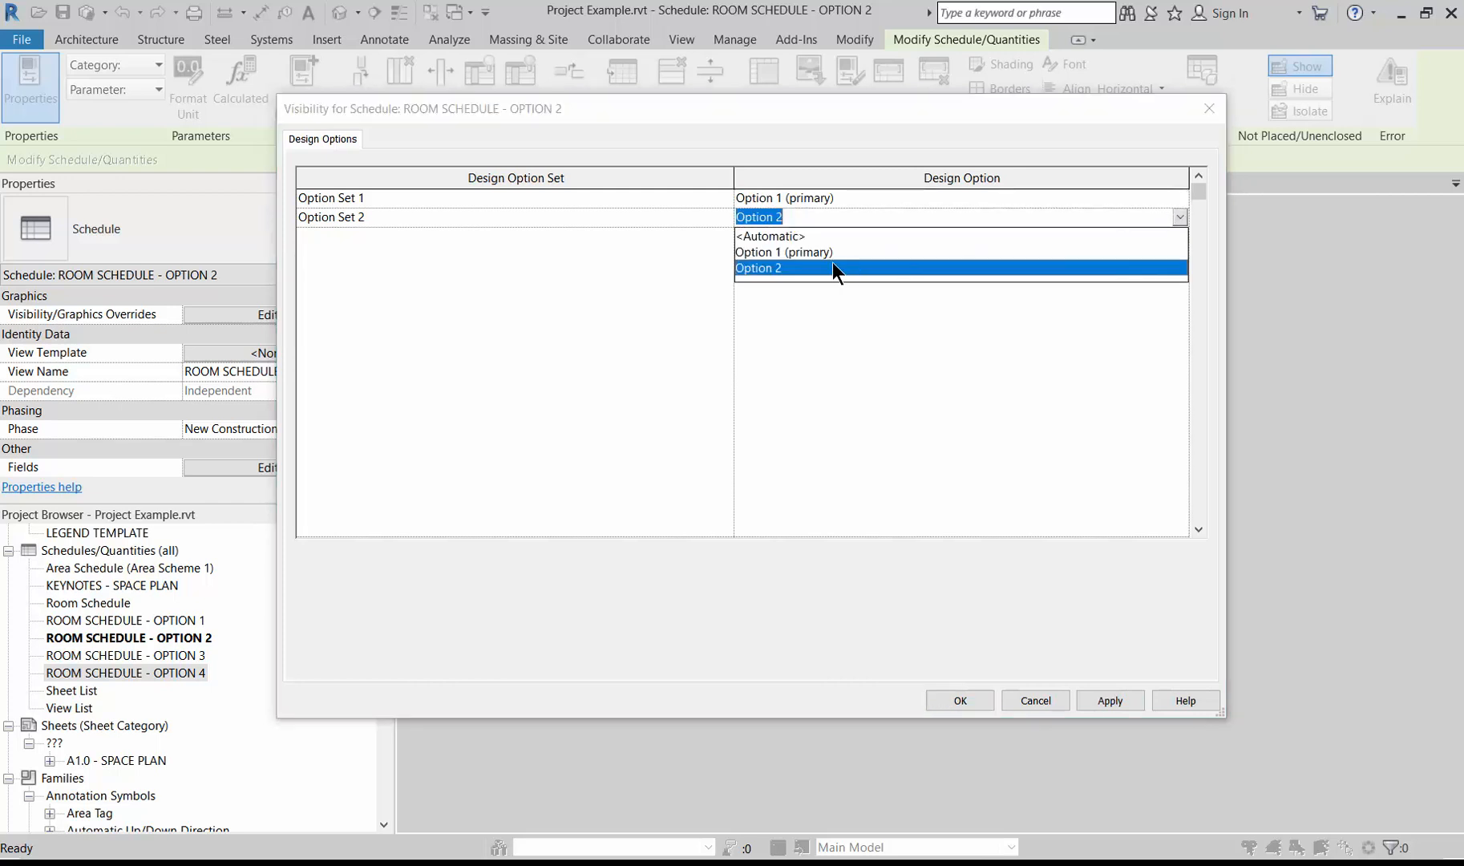
pyautogui.click(773, 263)
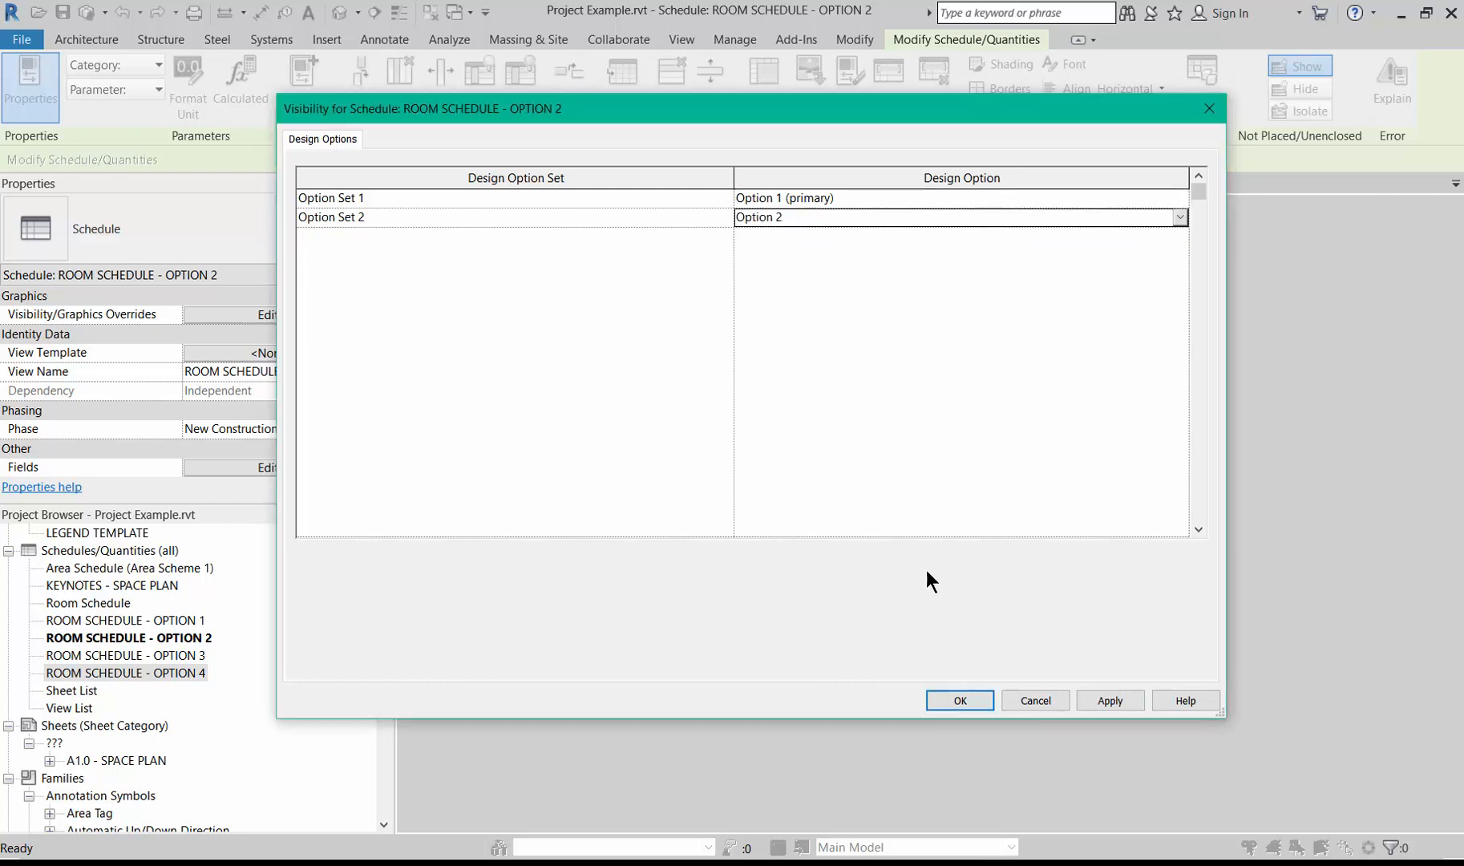
pyautogui.click(959, 700)
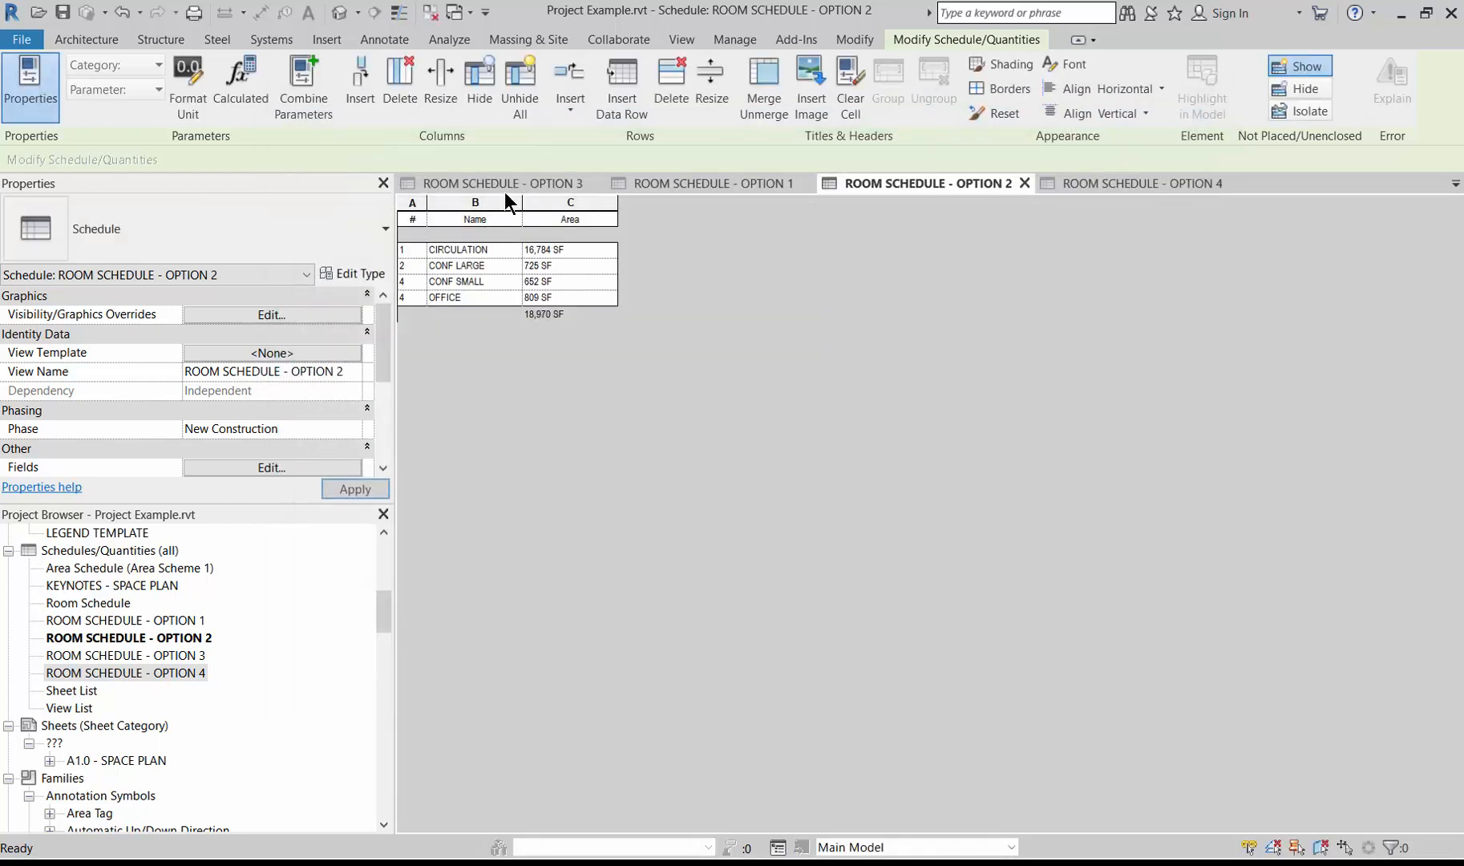
# In the ROOM SCHEDULE - OPTION 1 visibility overrides, set both Option Set 1 and Option Set 2 to Option 1 (primary)
pyautogui.click(730, 180)
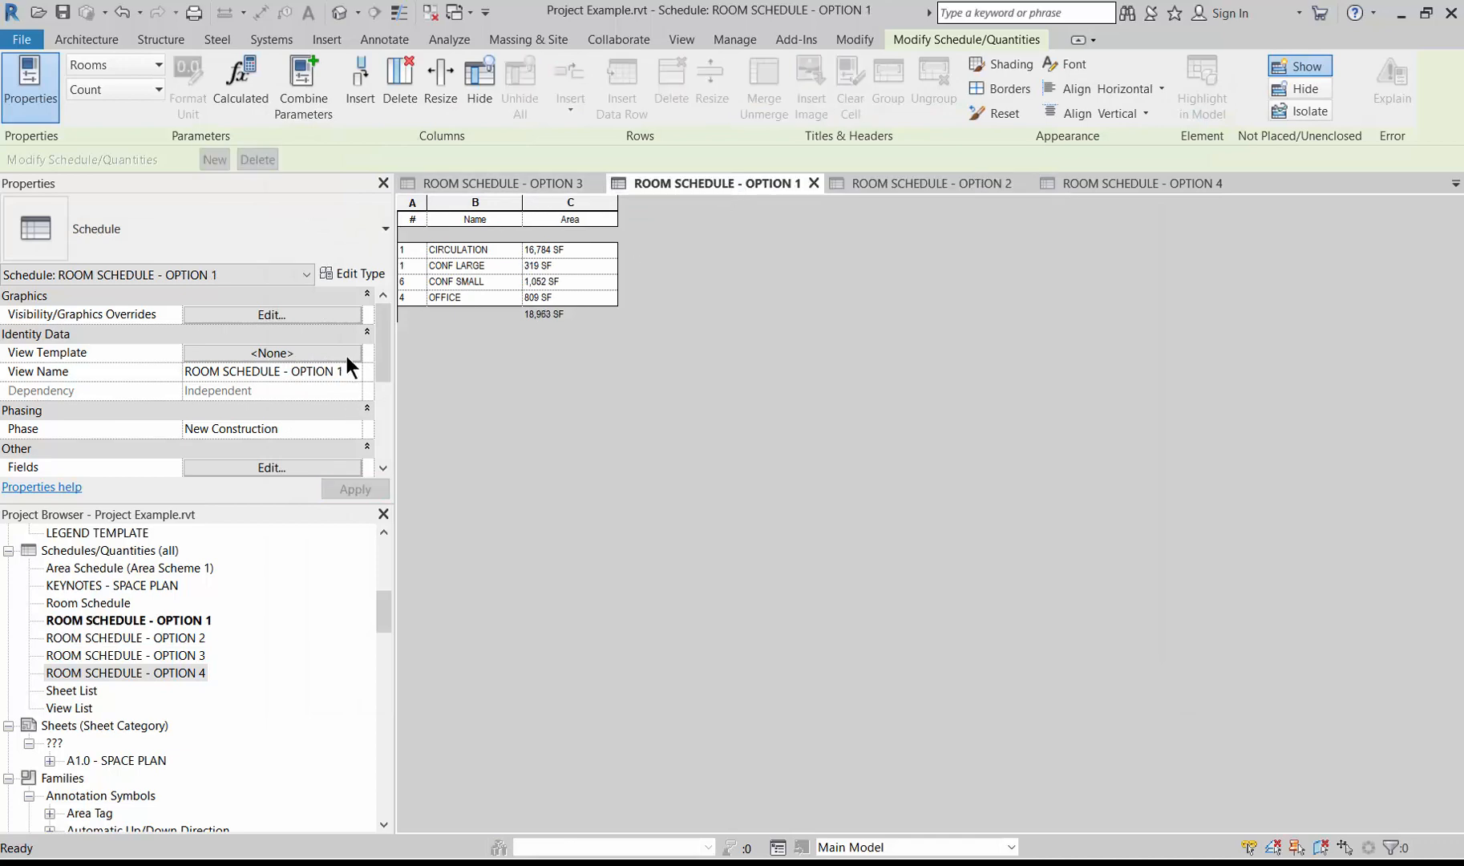
pyautogui.click(311, 316)
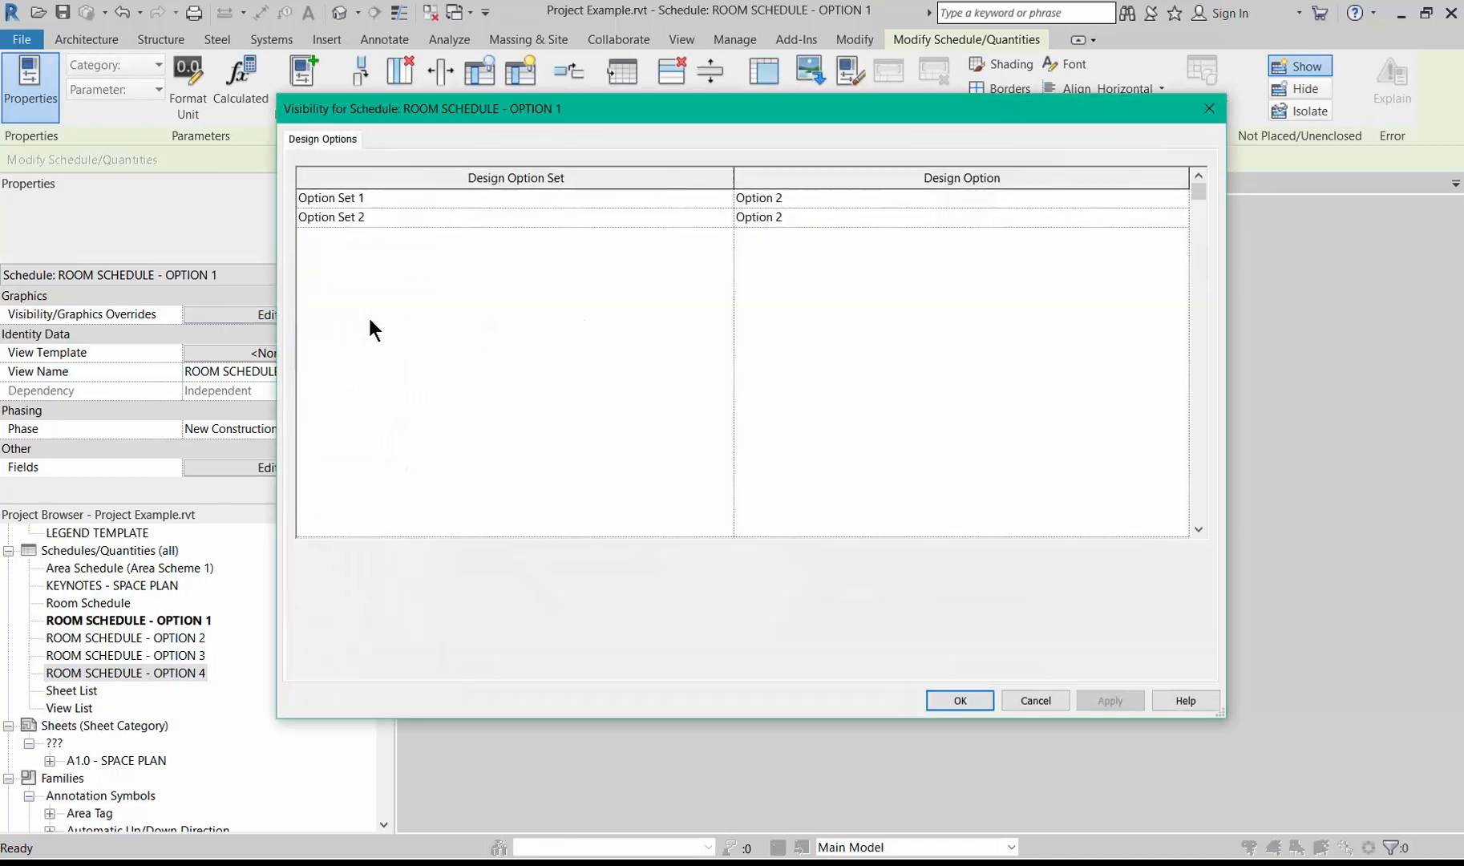
pyautogui.click(1173, 197)
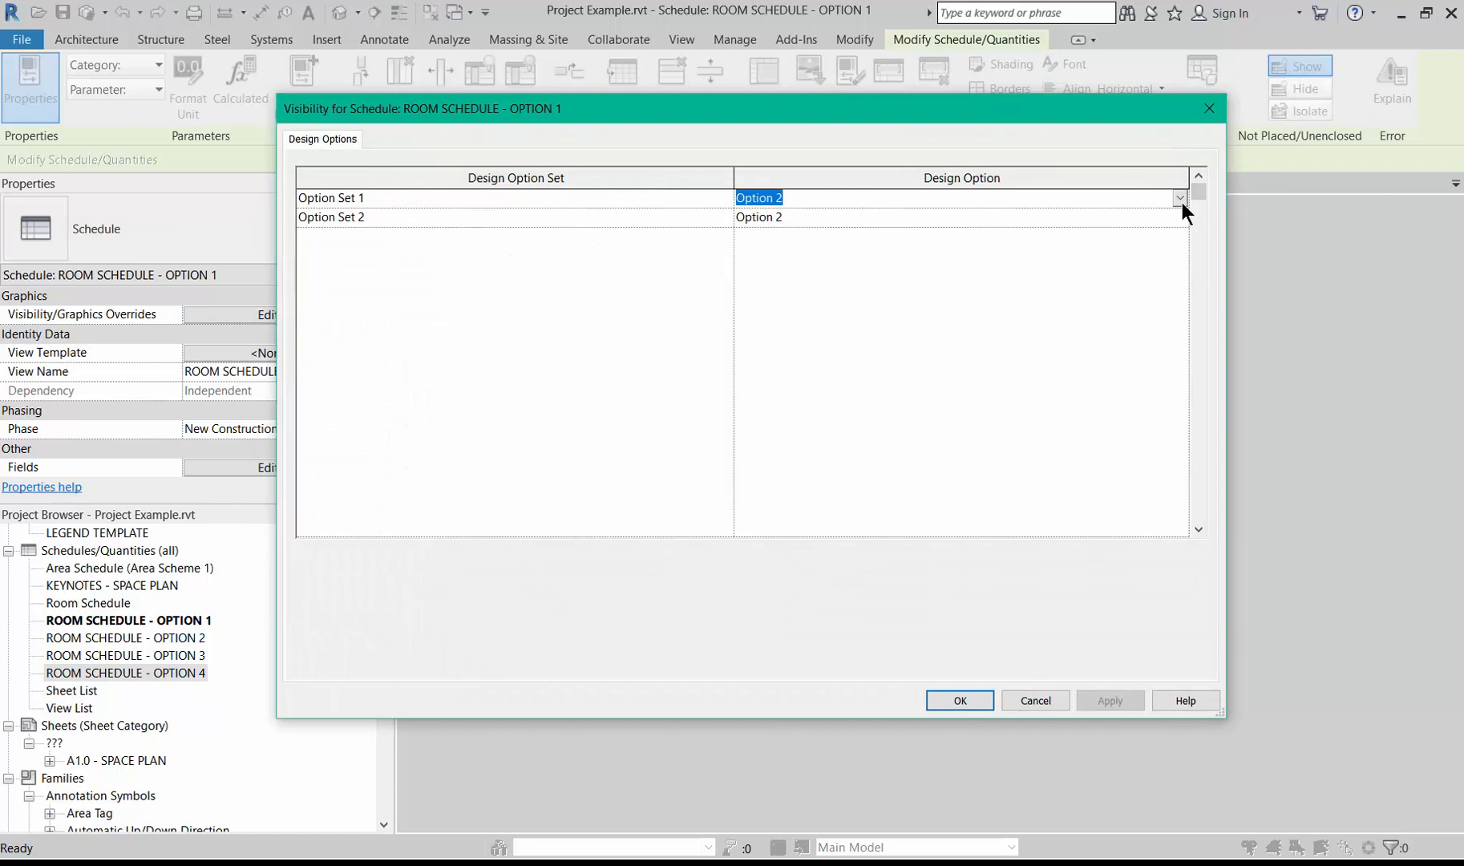
pyautogui.click(1179, 199)
pyautogui.click(763, 229)
pyautogui.click(1177, 218)
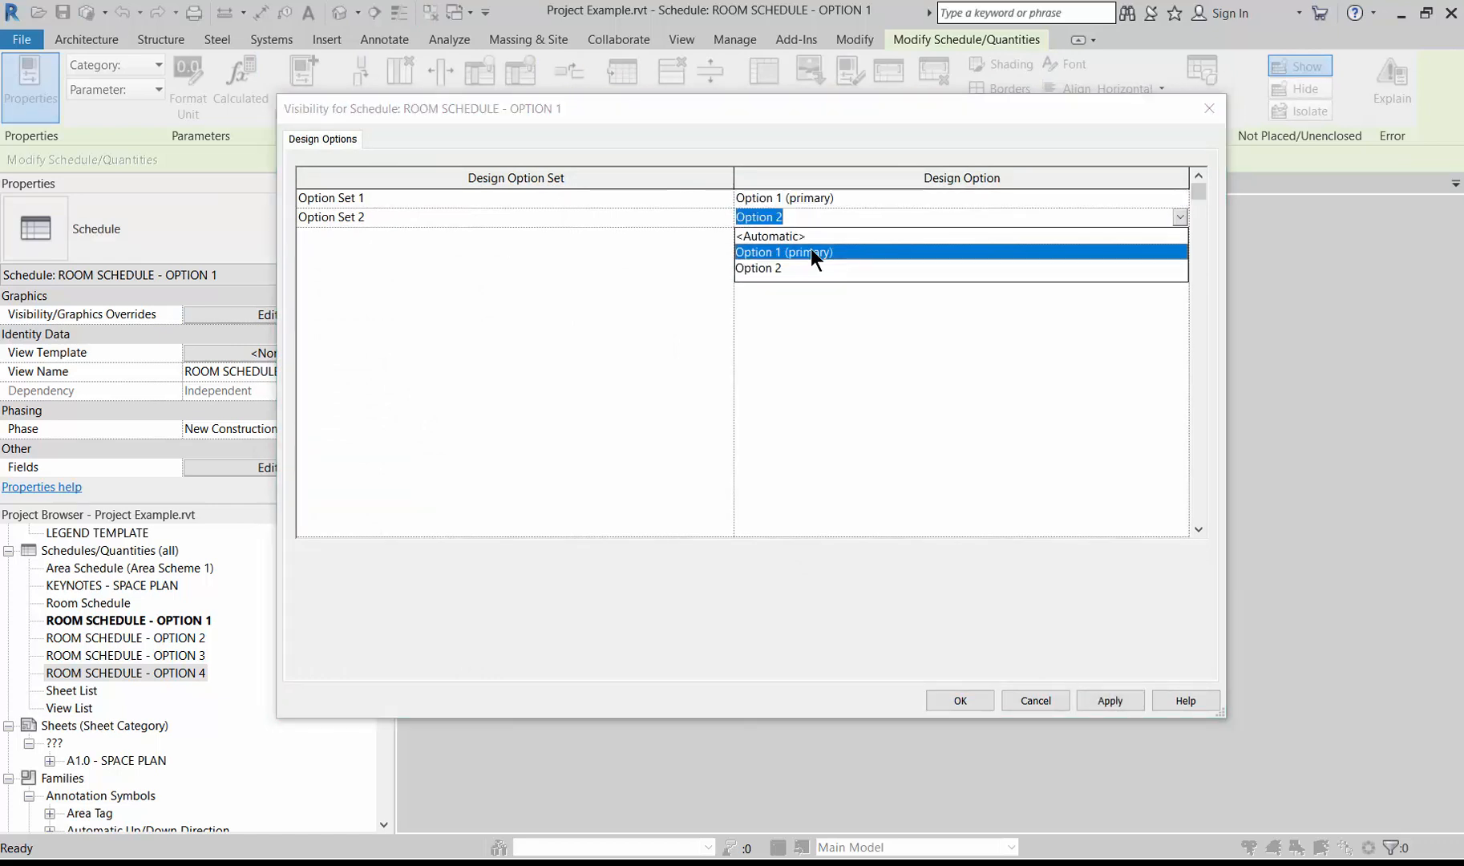
pyautogui.click(811, 250)
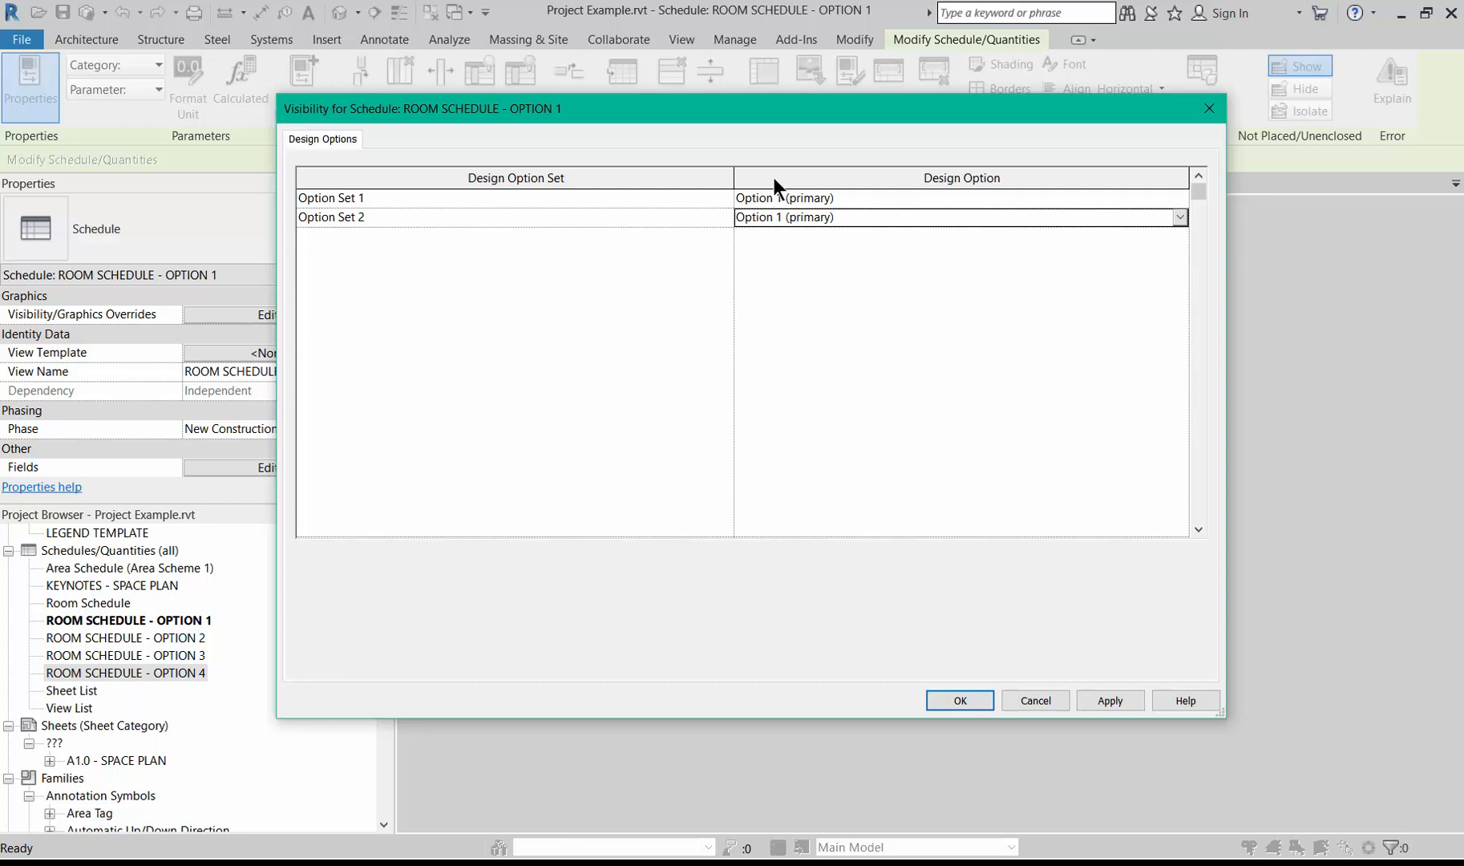
pyautogui.click(958, 701)
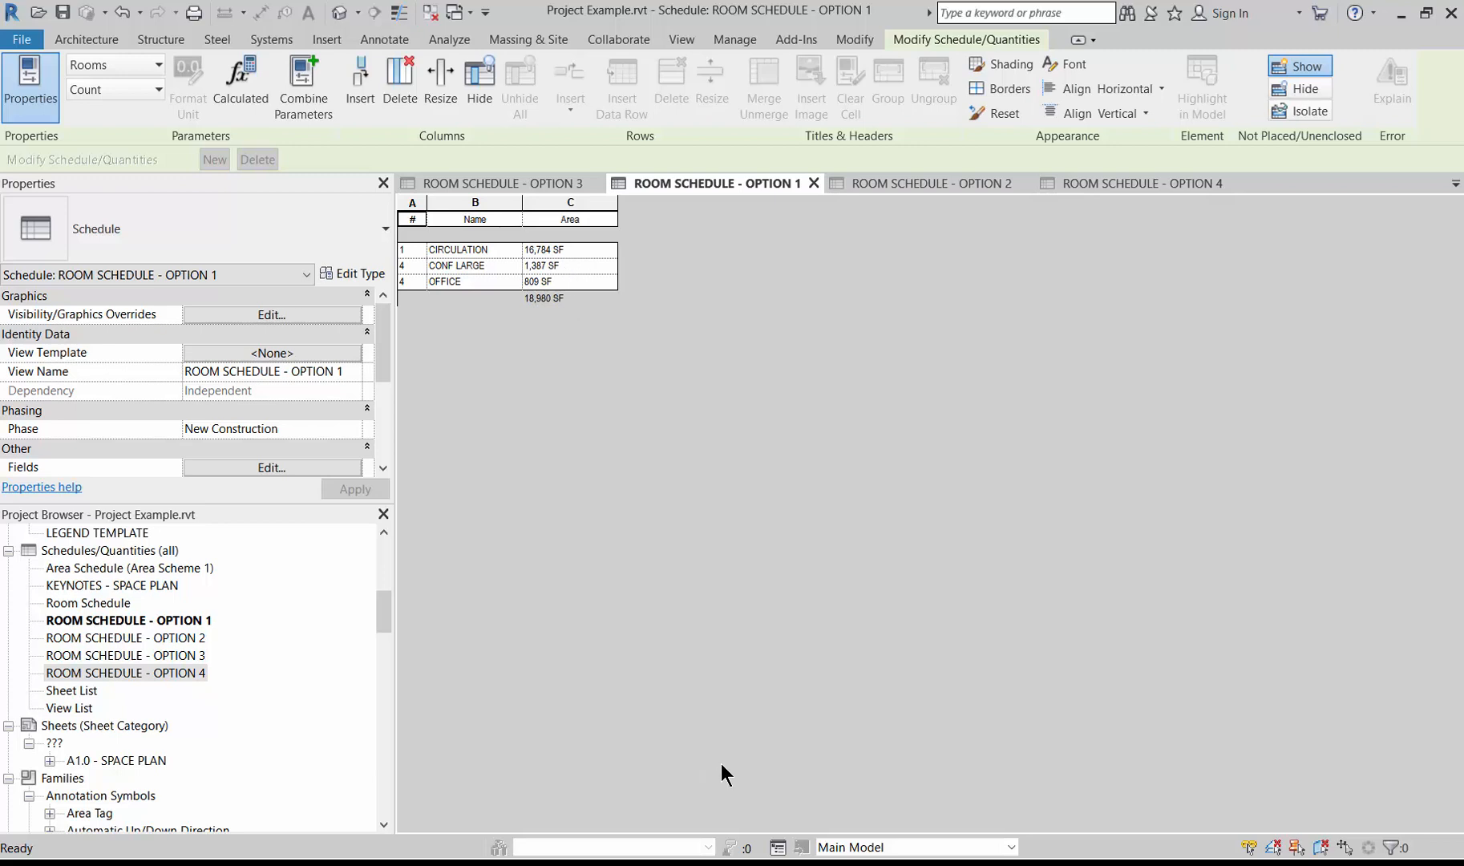
# Itemize every instance in the Option 1 room schedule to list each room's individual area
pyautogui.moveTo(381, 334); pyautogui.dragTo(389, 361)
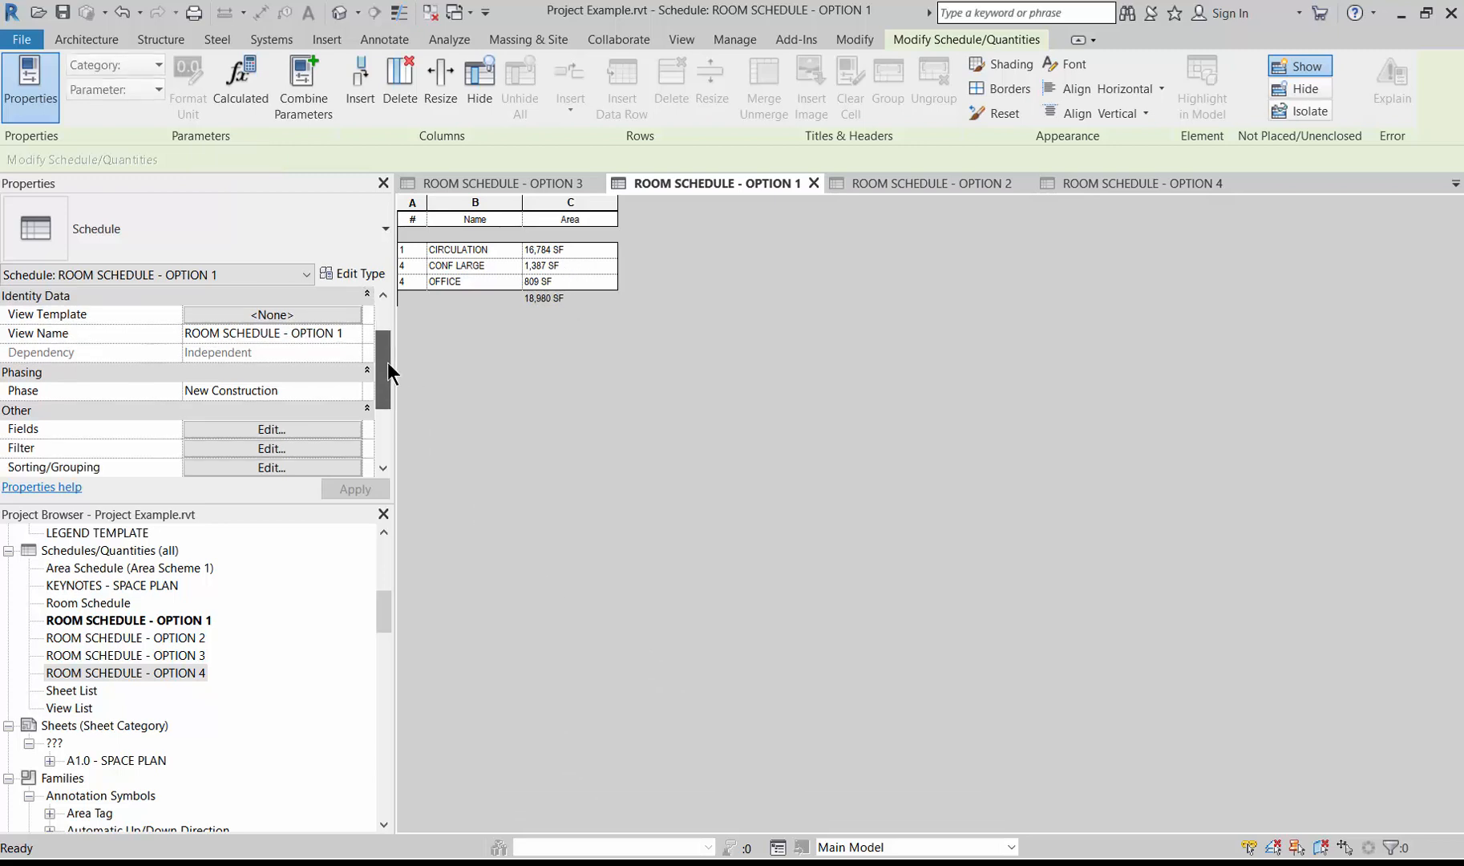
pyautogui.click(267, 468)
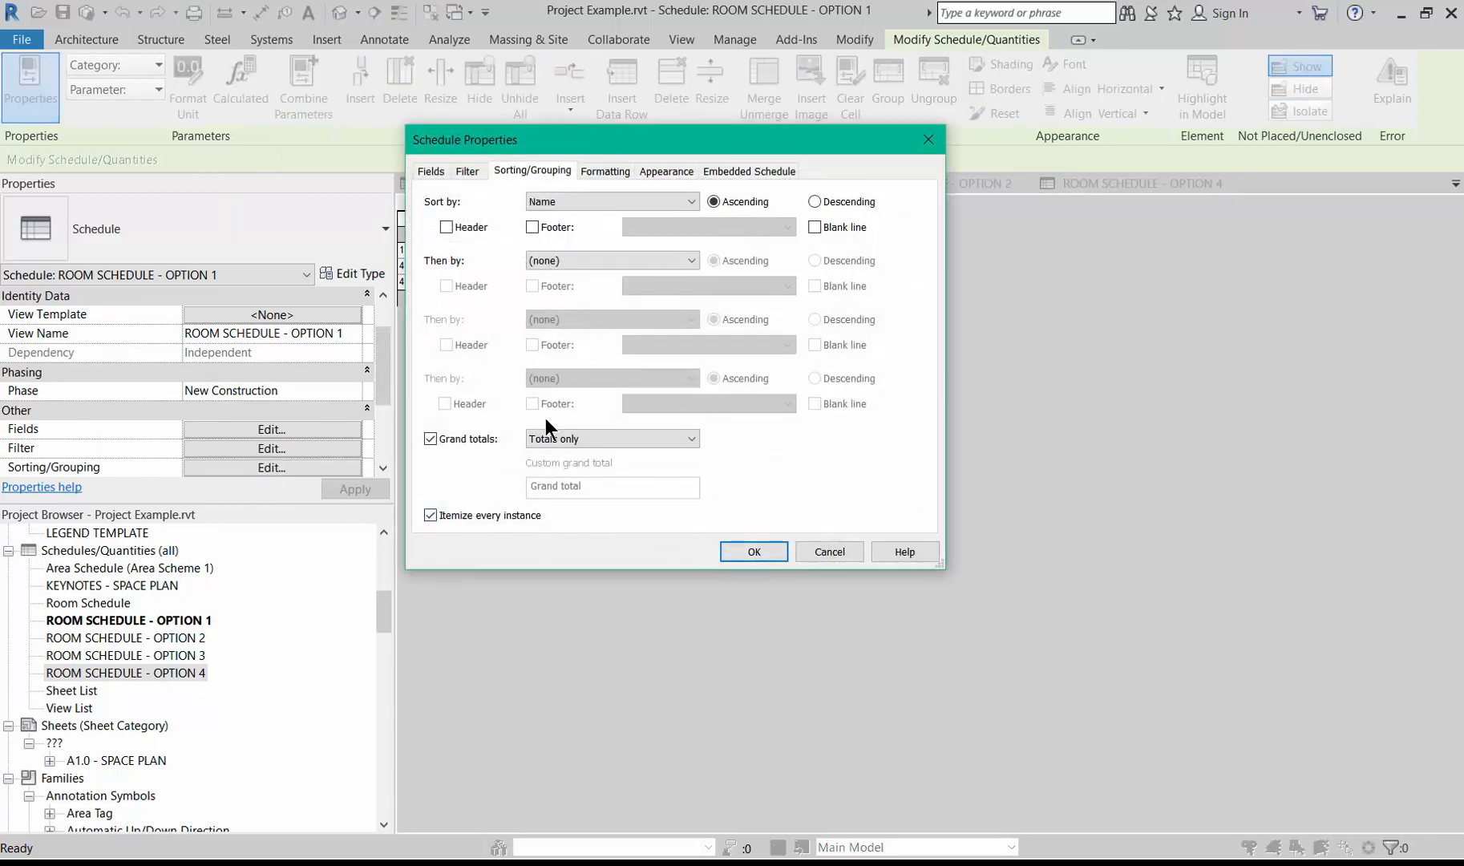
pyautogui.click(745, 552)
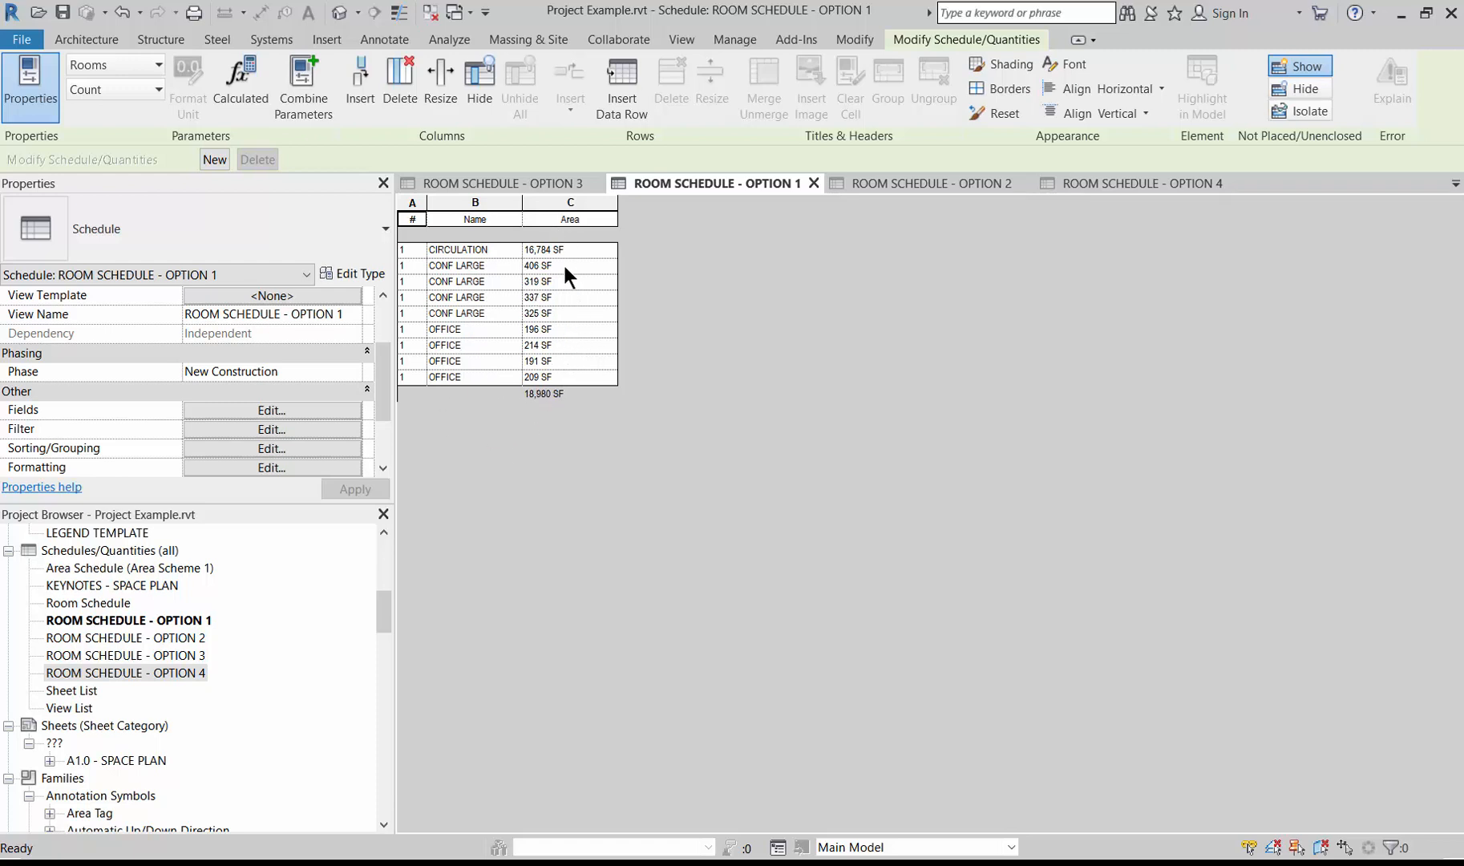
pyautogui.click(529, 318)
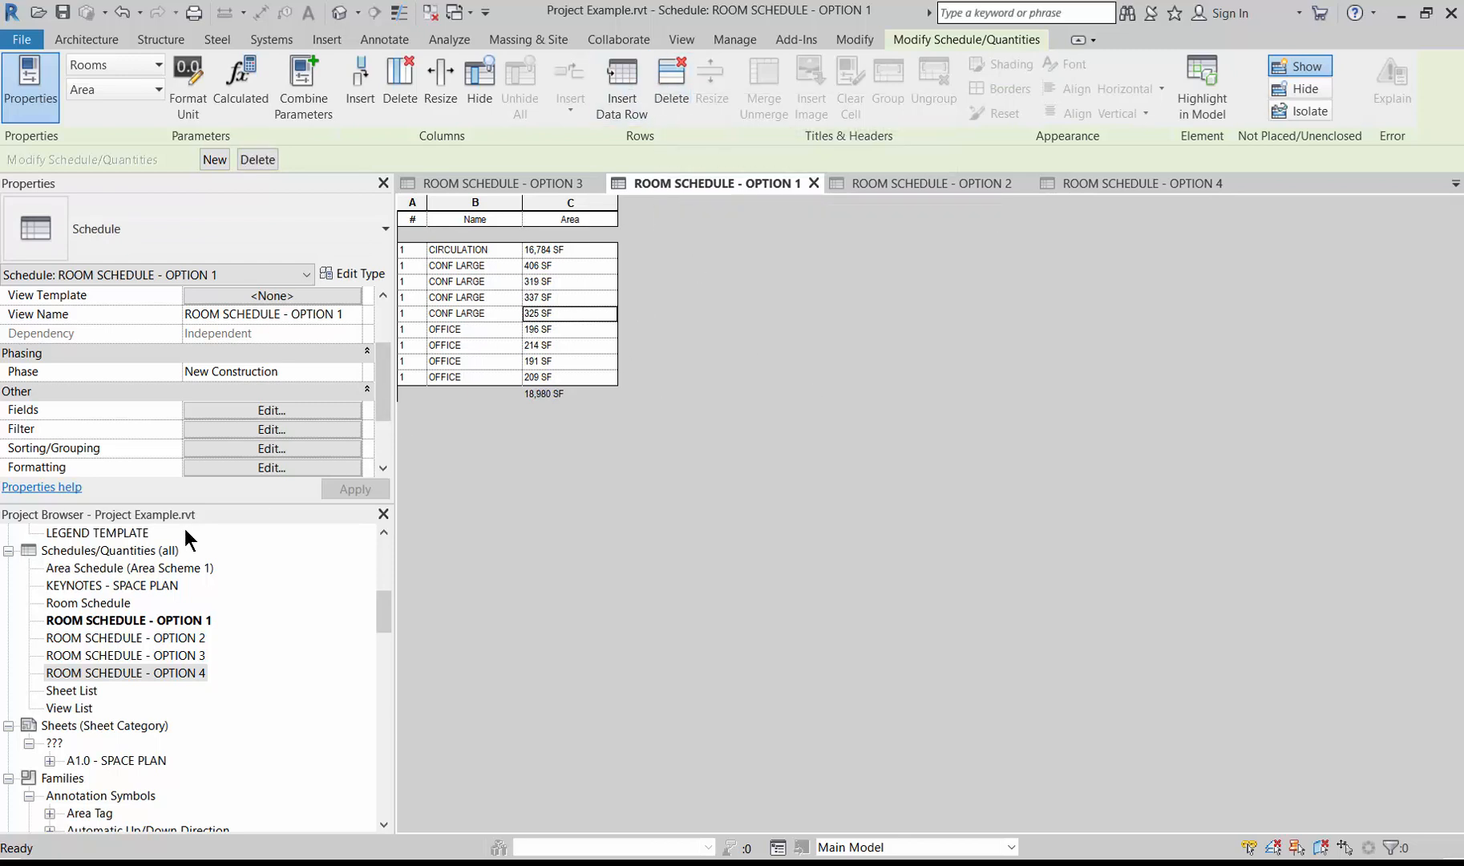
# Turn off itemizing of every instance so the Option 1 schedule groups rooms by name
pyautogui.click(301, 446)
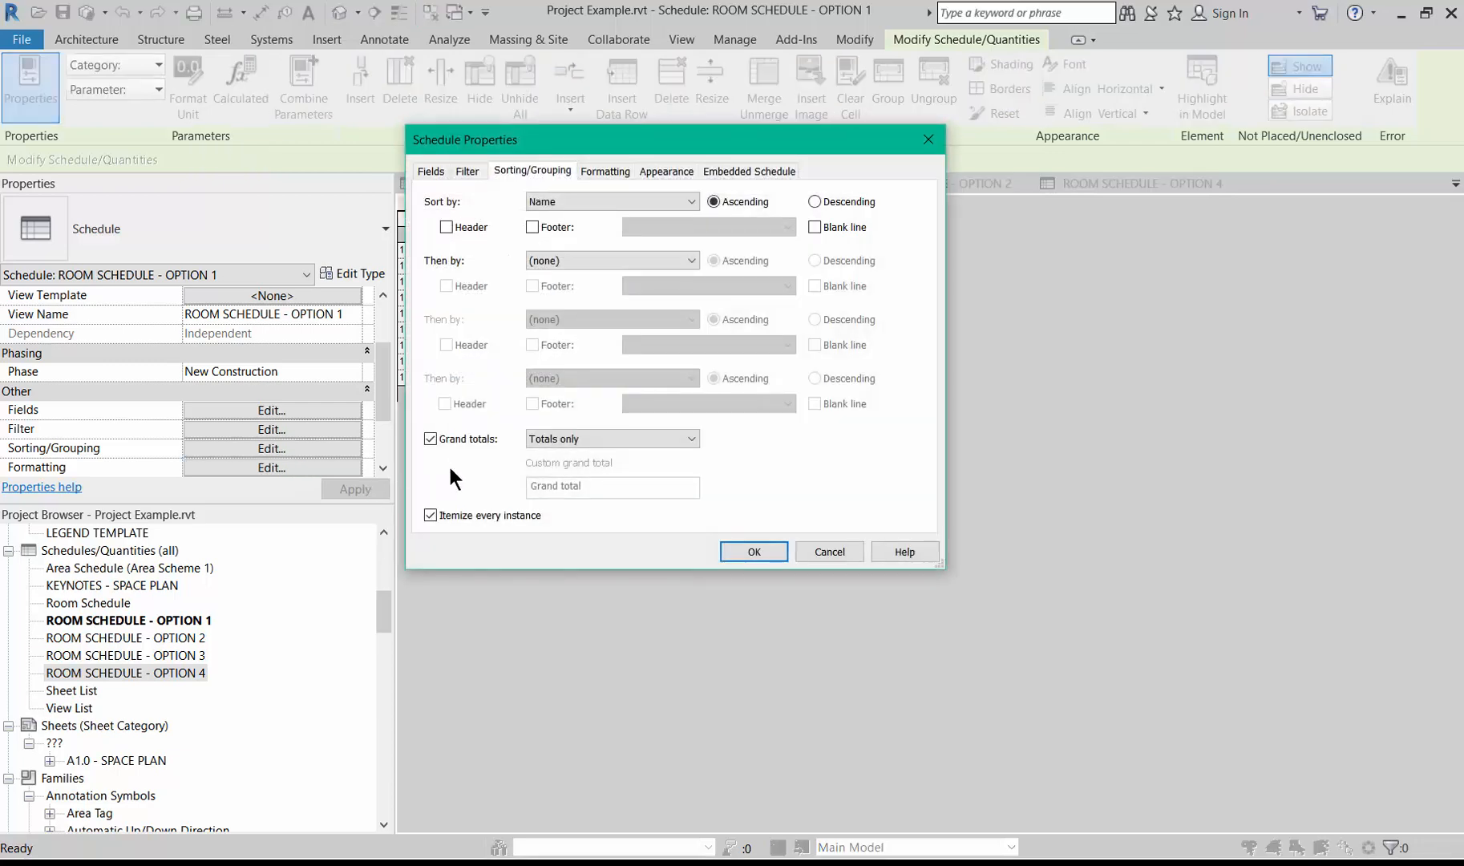
pyautogui.click(430, 514)
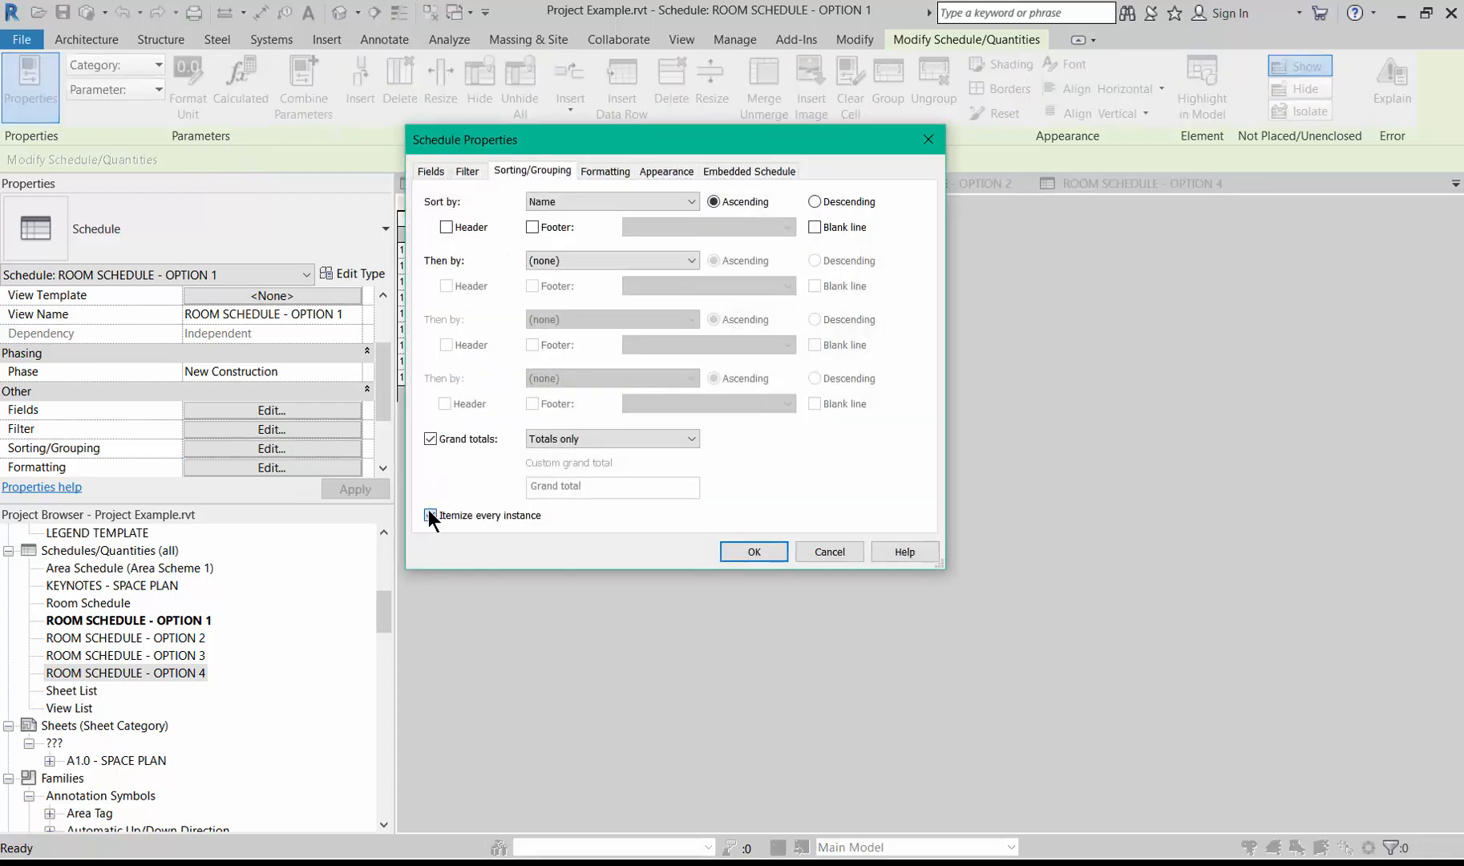
pyautogui.click(733, 546)
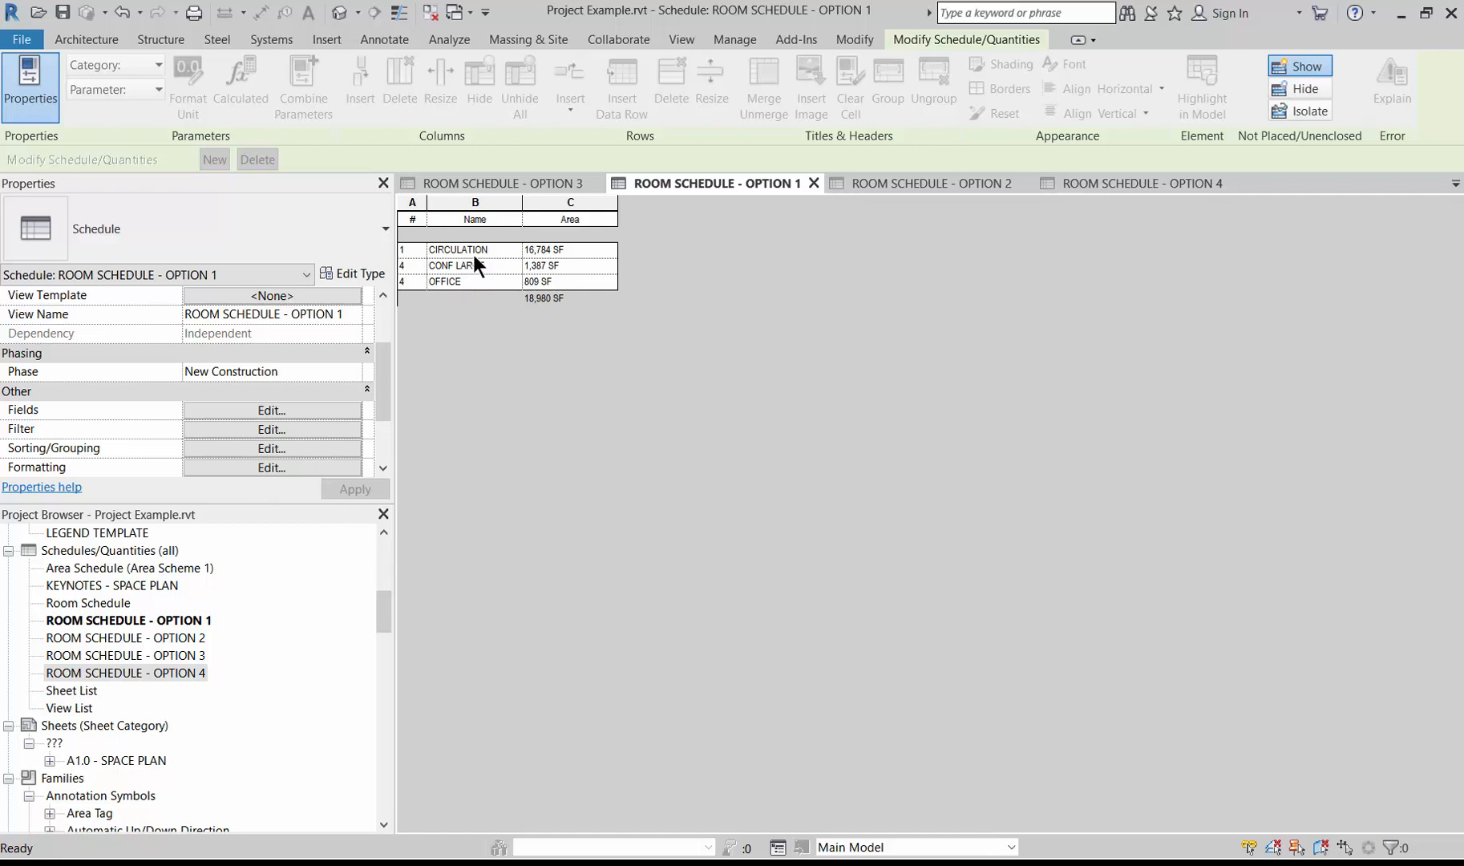
# Filter the Option 1 room schedule to rooms whose Name does not equal CIRCULATION
pyautogui.click(252, 429)
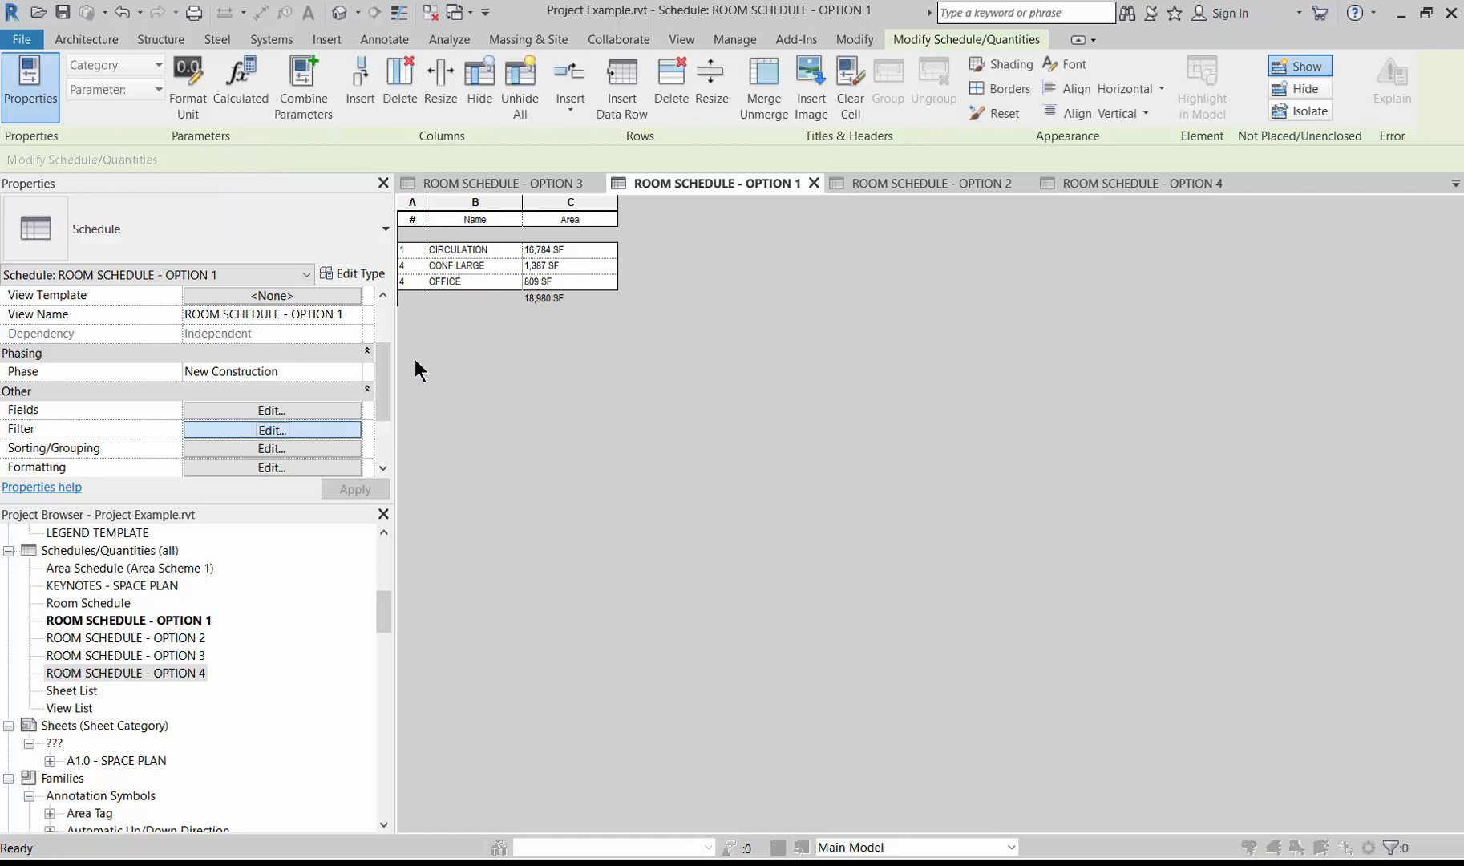
pyautogui.click(613, 201)
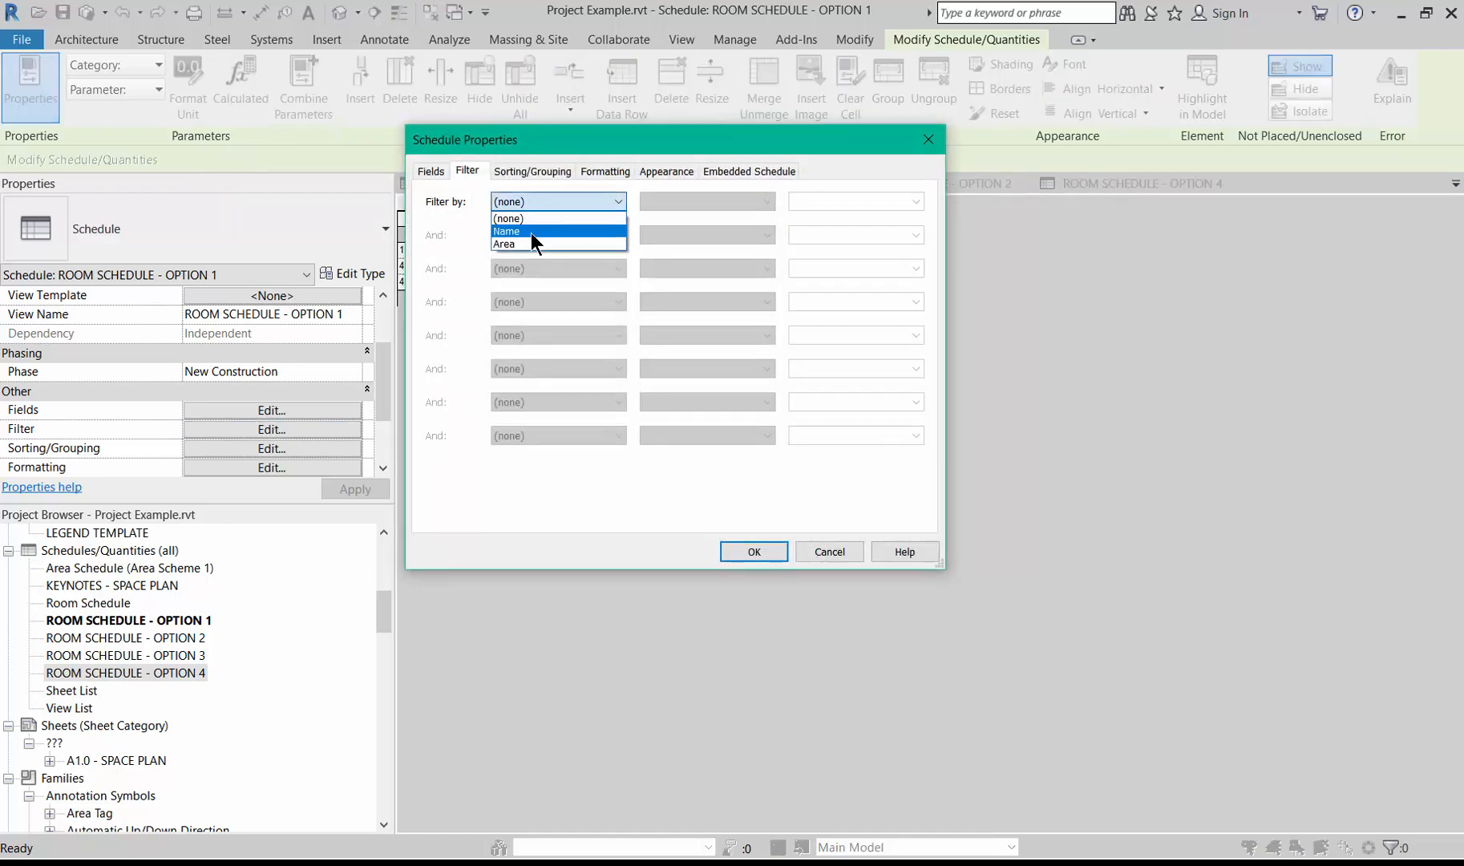
pyautogui.click(531, 231)
pyautogui.click(721, 201)
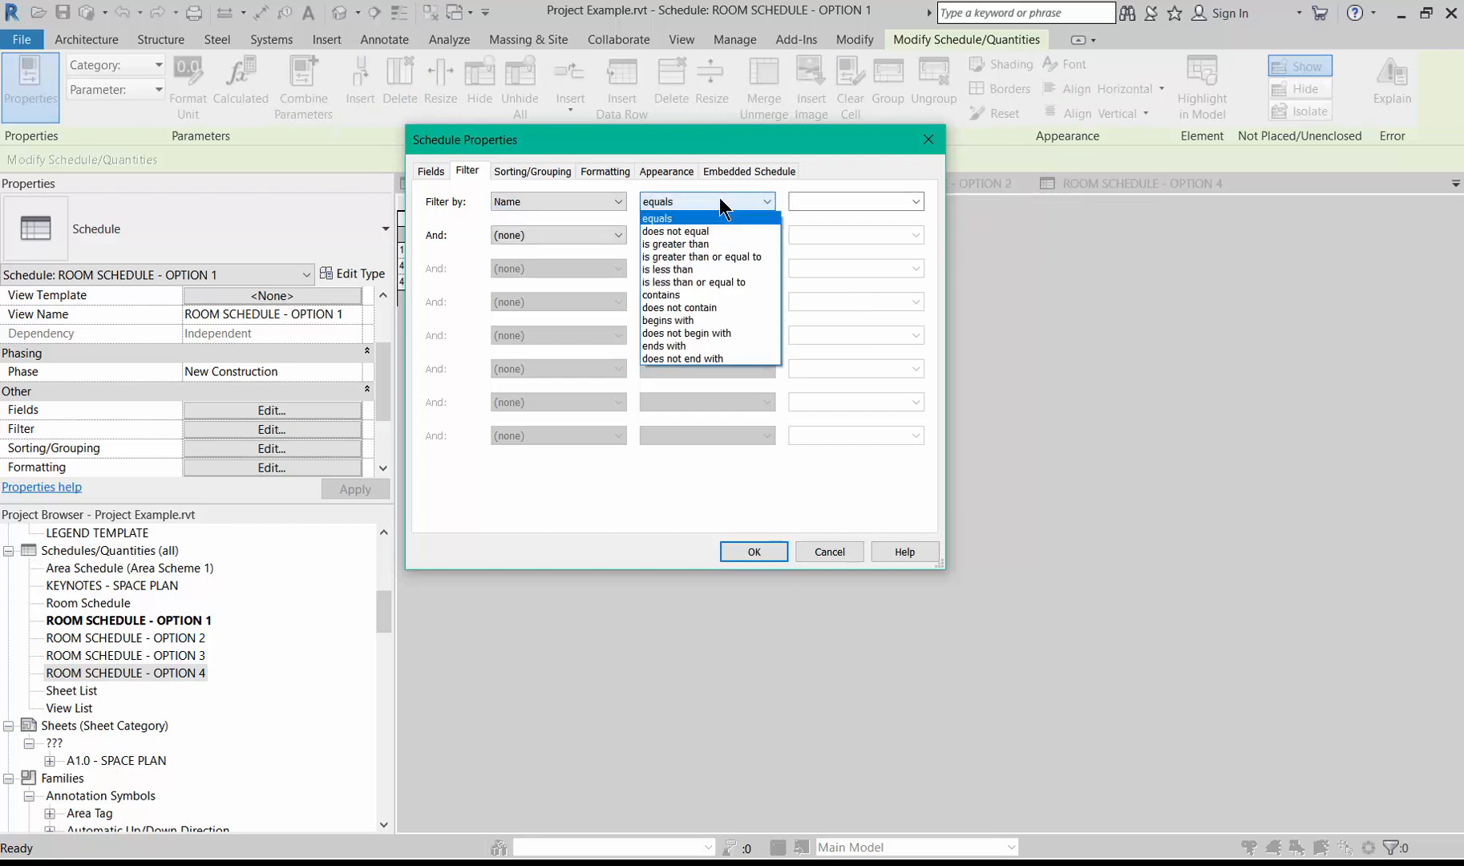
pyautogui.click(711, 231)
pyautogui.click(913, 203)
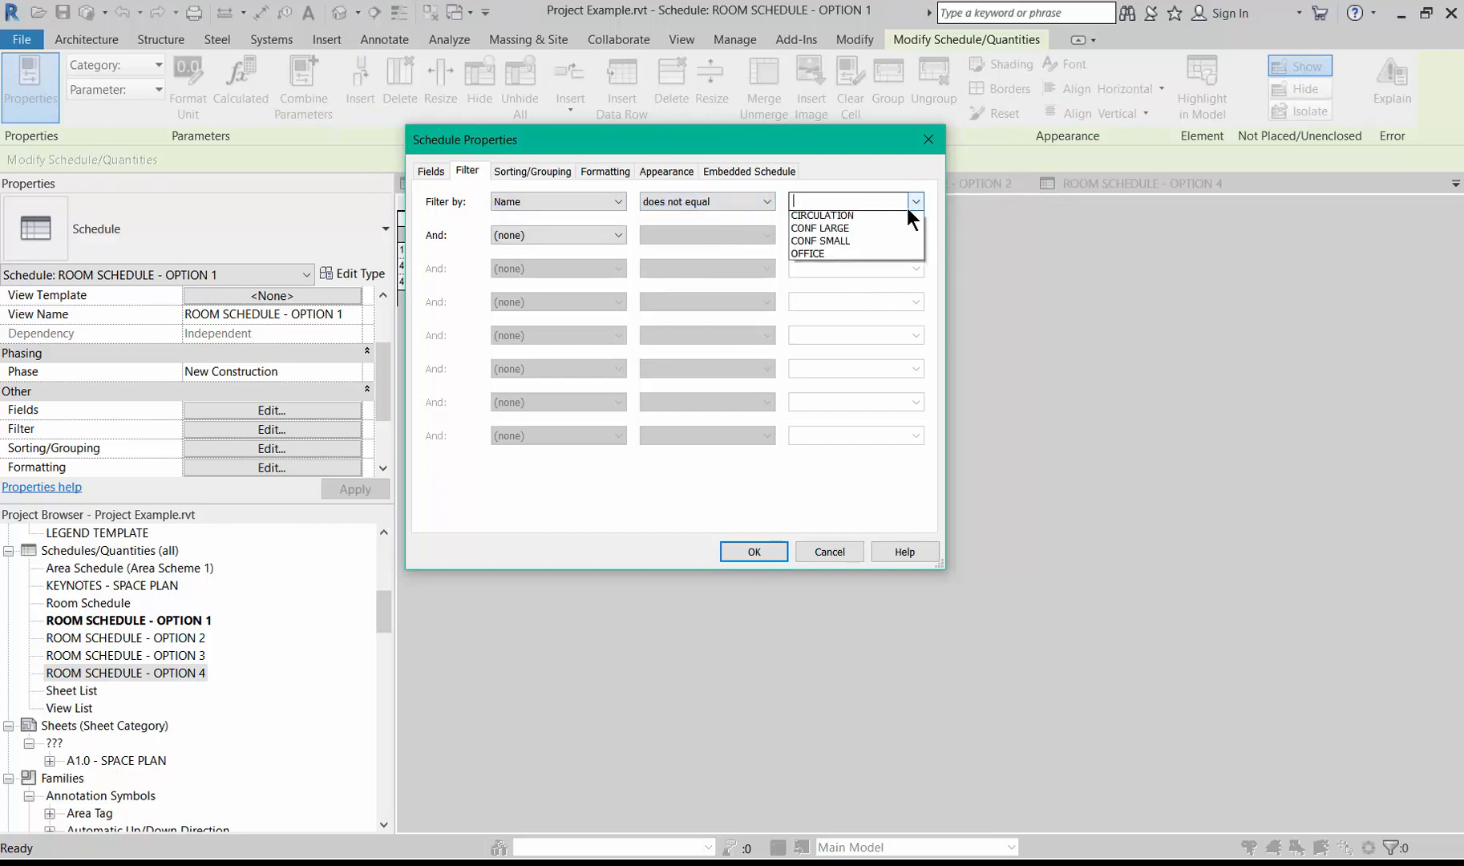
pyautogui.click(850, 215)
pyautogui.click(761, 552)
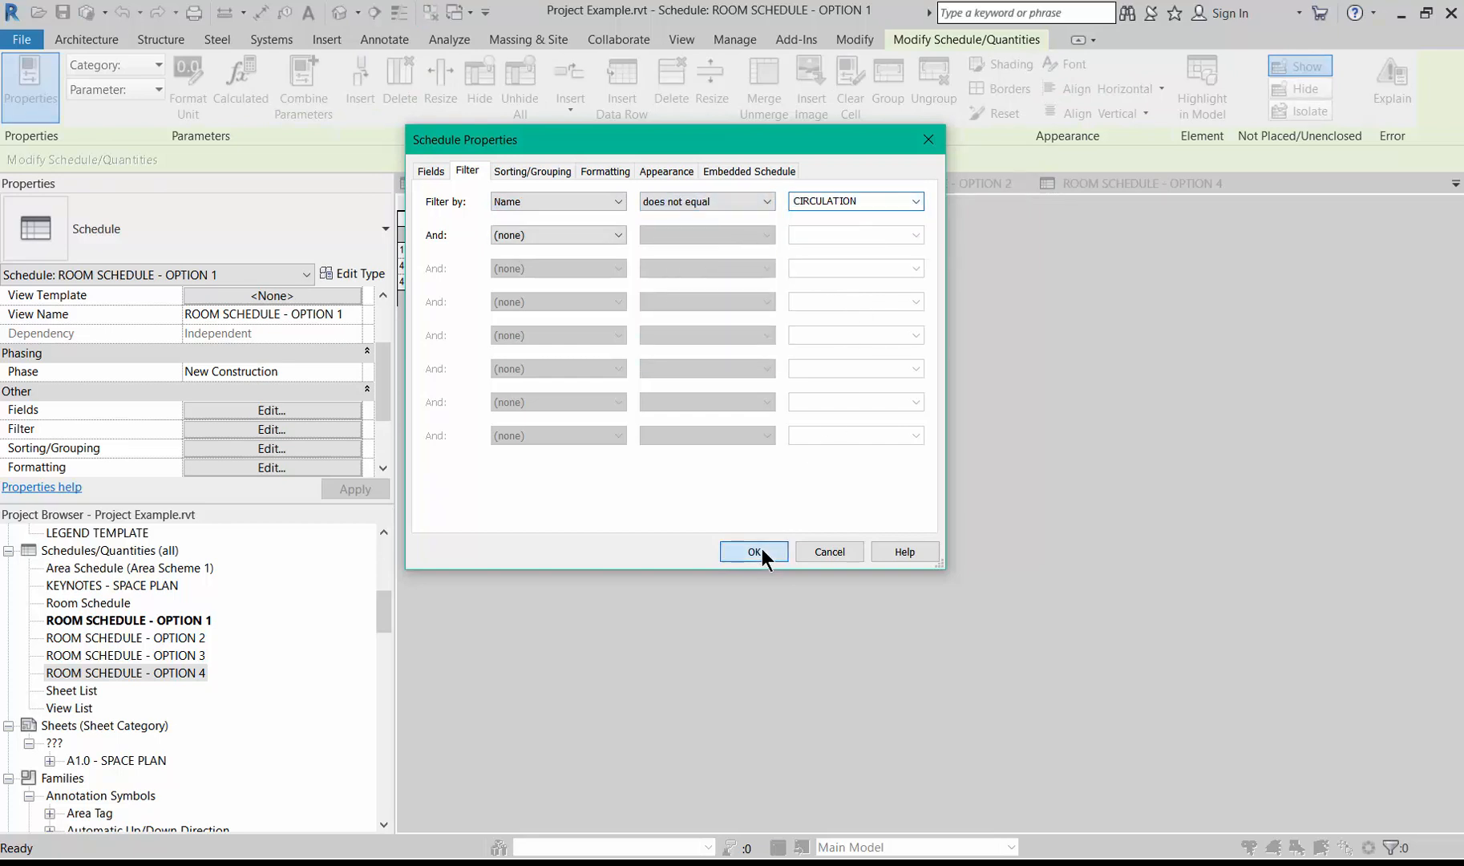